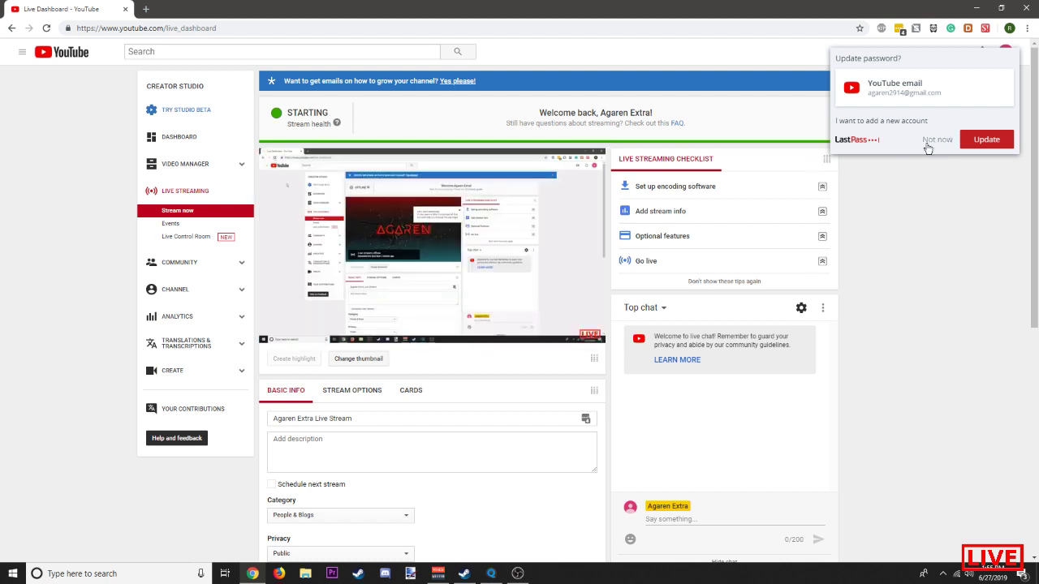
Step: Decline the password update and turn the live stream preview's volume down to zero
left_click(937, 140)
left_click(301, 334)
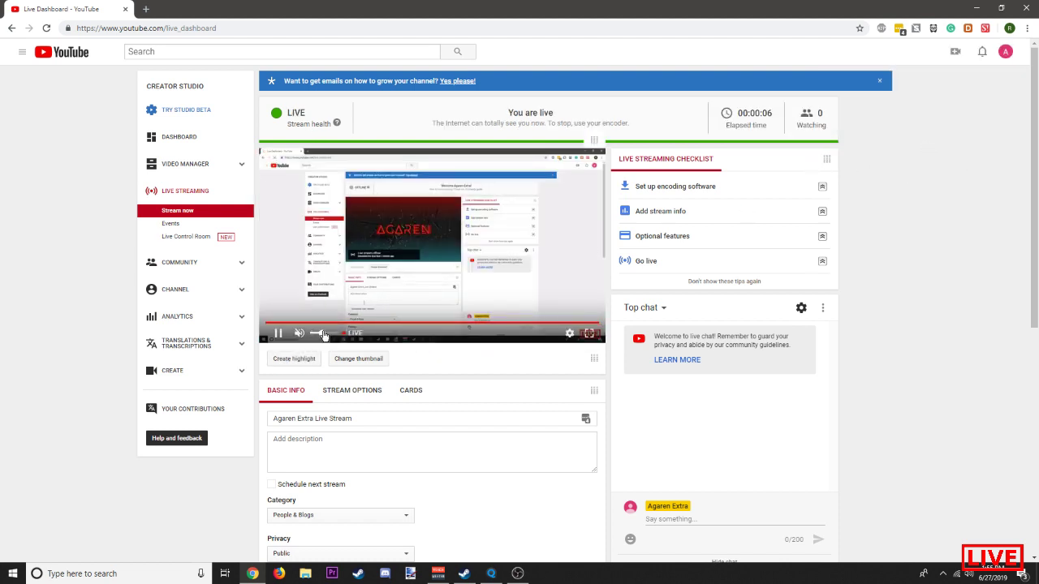
left_click_drag(335, 335, 283, 336)
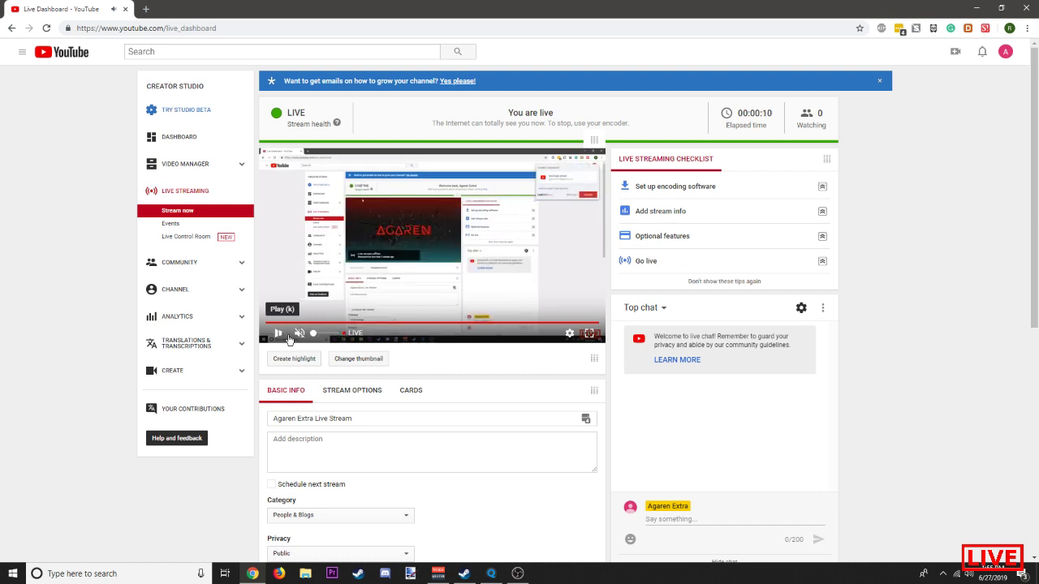
Step: Close the browser, switch to MagicQ and load layout 1 with the group, position, colour and beam windows
left_click(1025, 10)
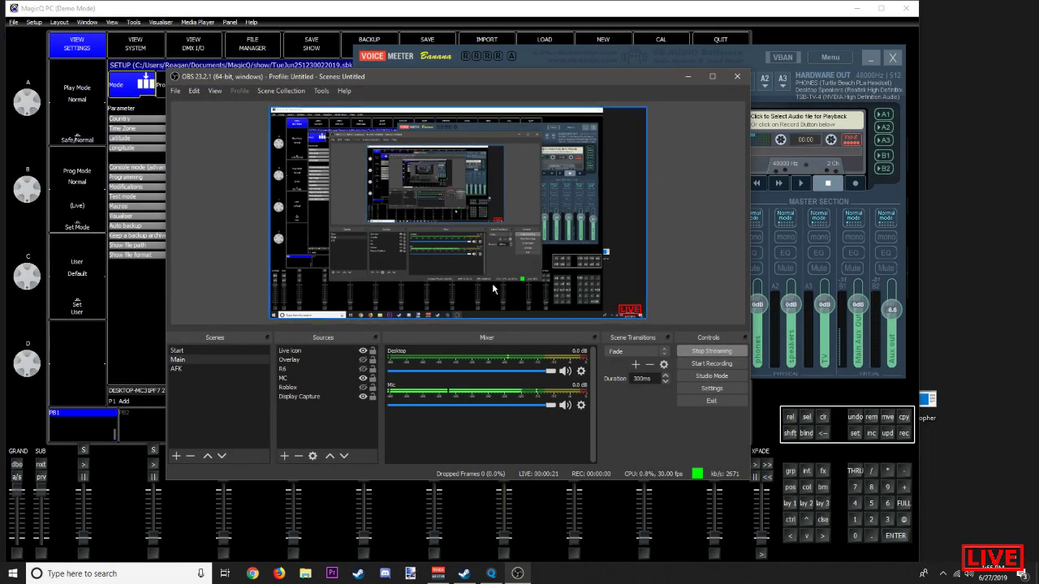
left_click(538, 5)
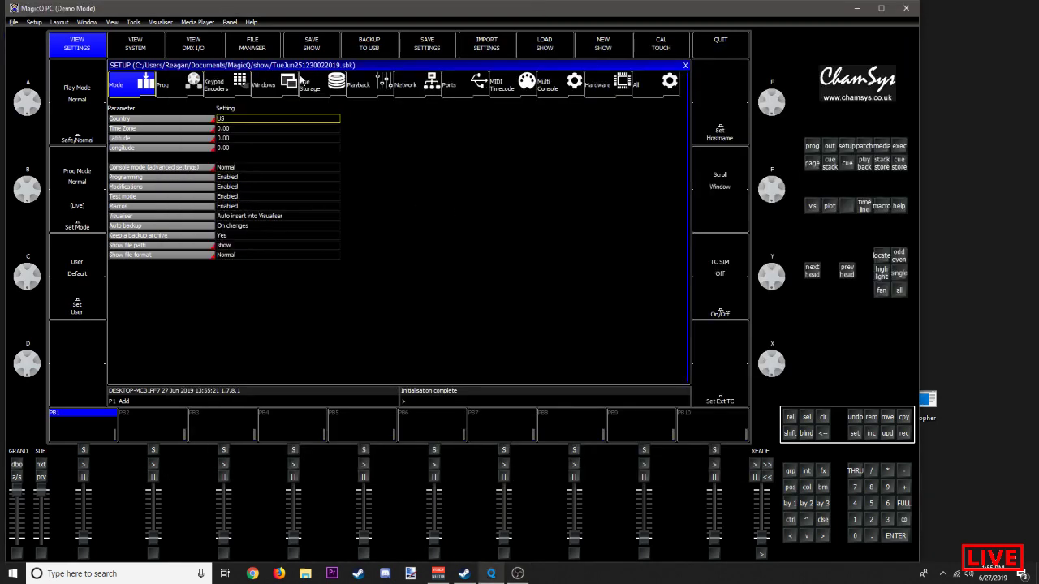
left_click(792, 502)
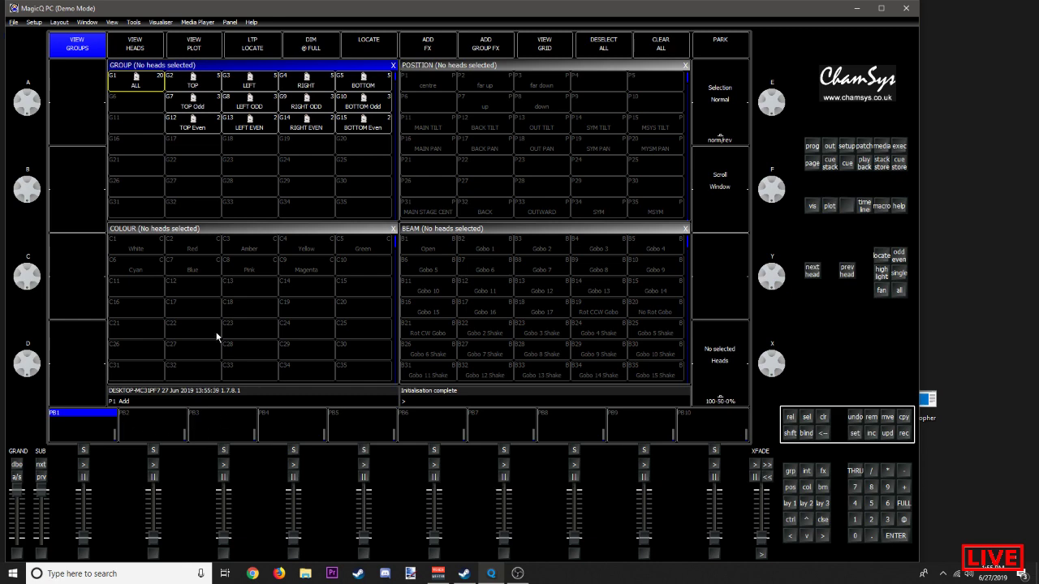
Step: Select the ALL group, locate its Sharpy heads and open the MagicQ Visualiser
left_click(133, 86)
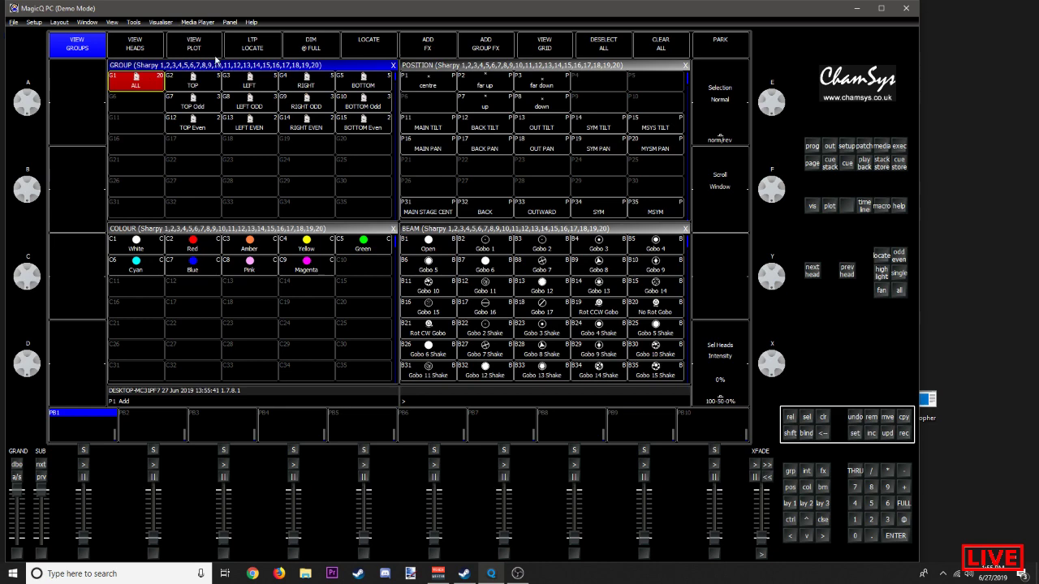
left_click(372, 42)
left_click(160, 22)
left_click(174, 34)
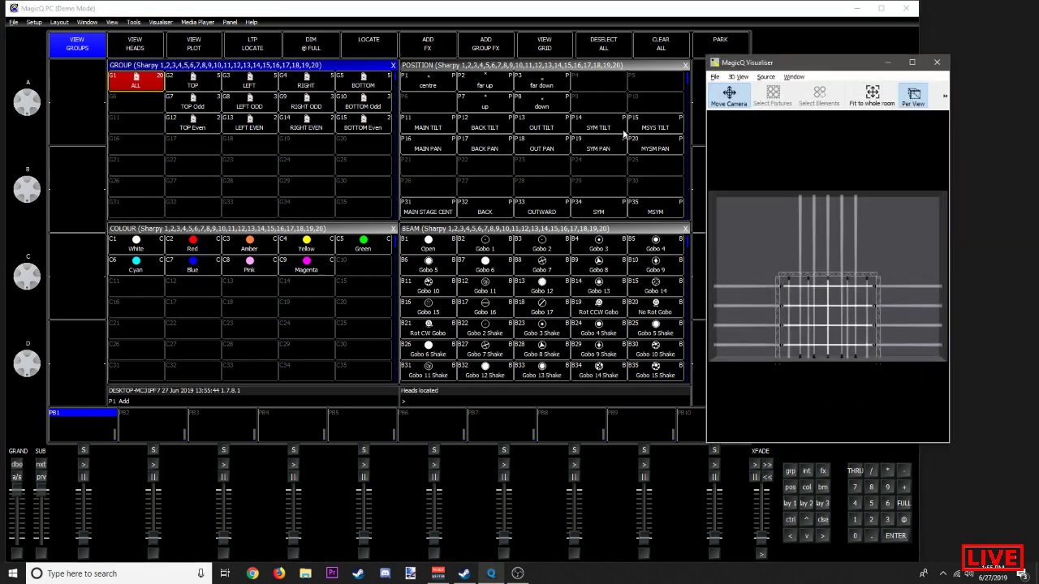
Step: Widen the Visualiser window, enlarge its view of the truss rig and return to the MagicQ console
left_click_drag(948, 443, 1035, 420)
scroll(867, 253, "up", 5)
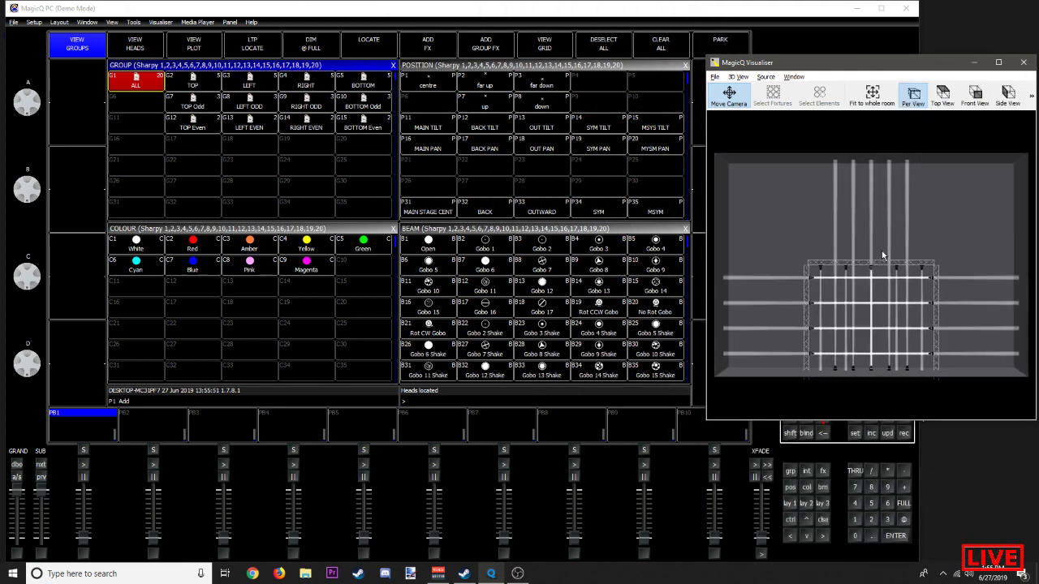
scroll(855, 244, "up", 2)
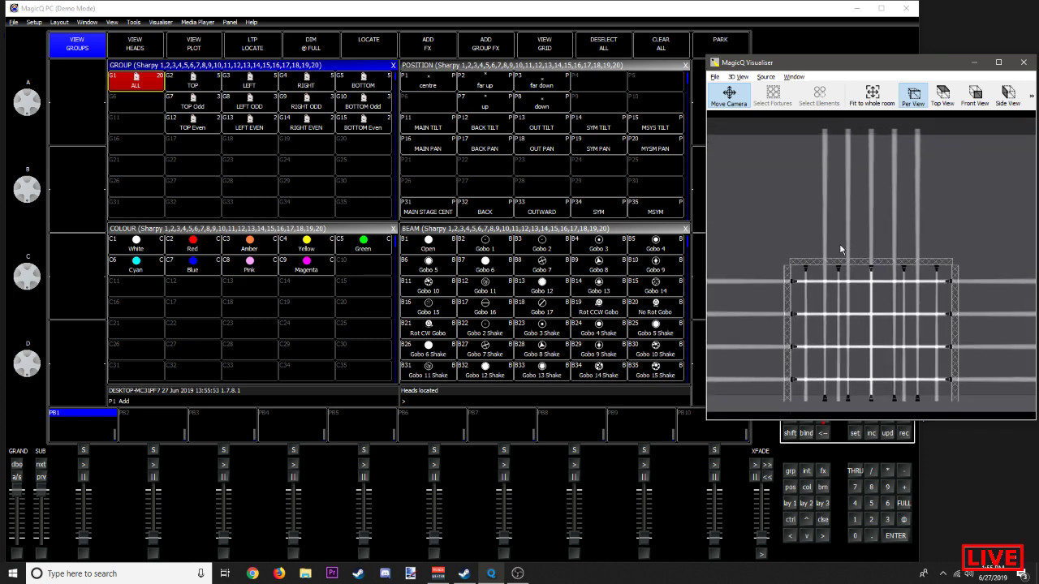
left_click(512, 10)
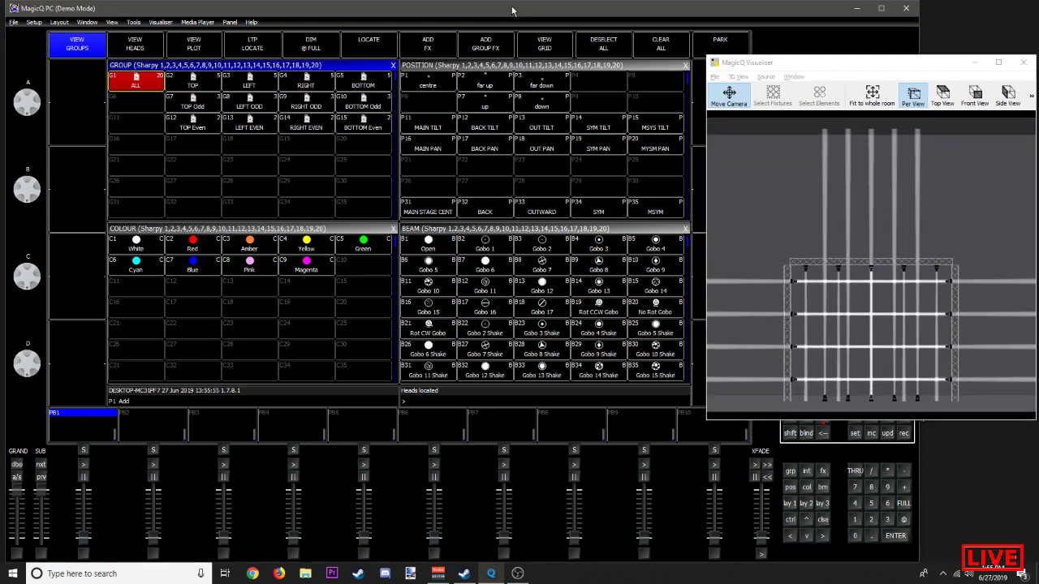
Step: Apply the SYM and MSYM position palettes alternately to all heads
left_click(609, 213)
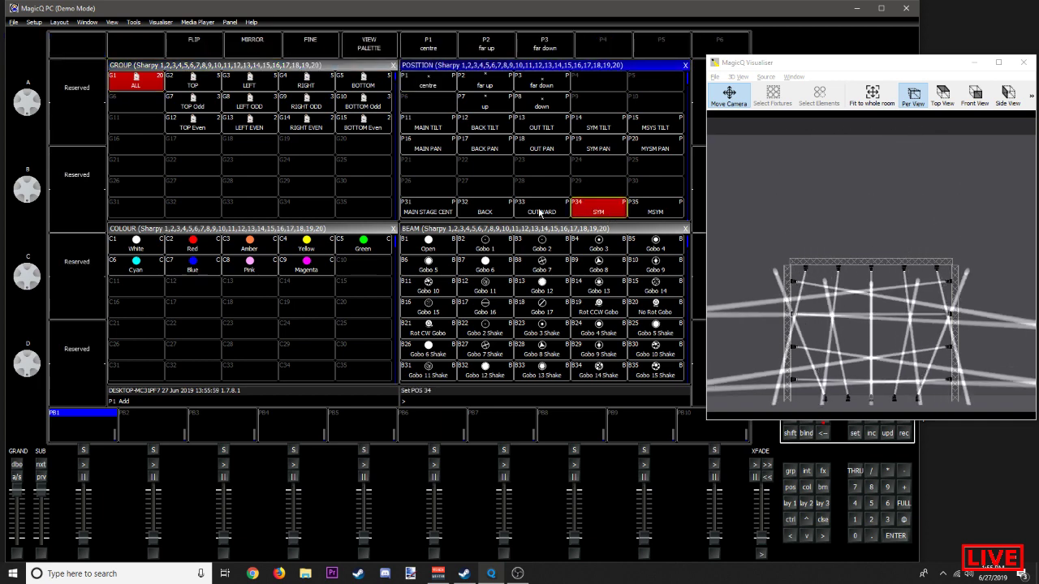
left_click(660, 214)
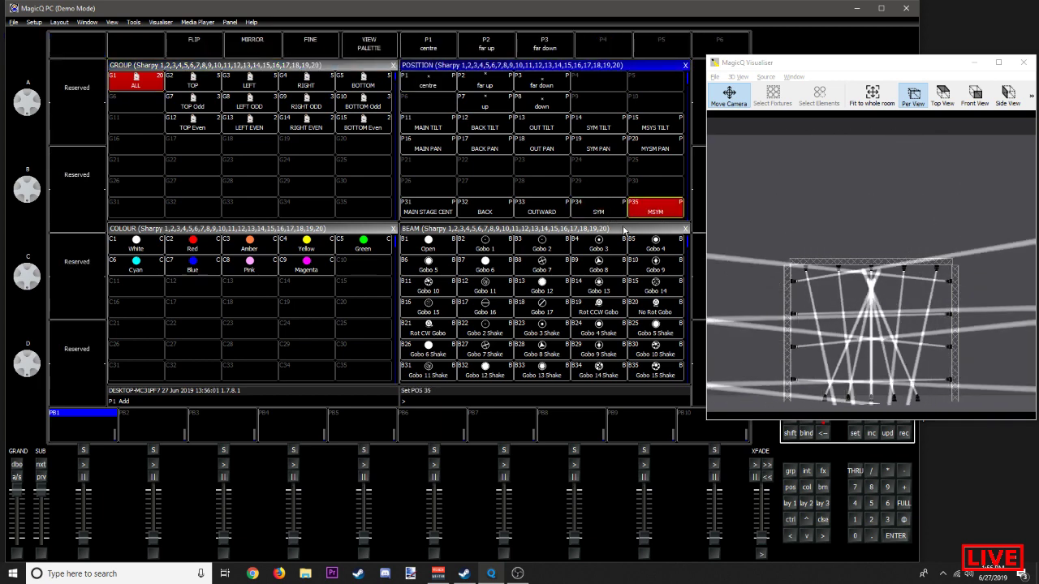
left_click(598, 215)
left_click(654, 215)
Step: Mix separate tilt and pan palettes on all heads, ending with BACK TILT and SYM PAN
left_click(603, 128)
left_click(539, 146)
left_click(477, 144)
left_click(486, 127)
left_click(599, 147)
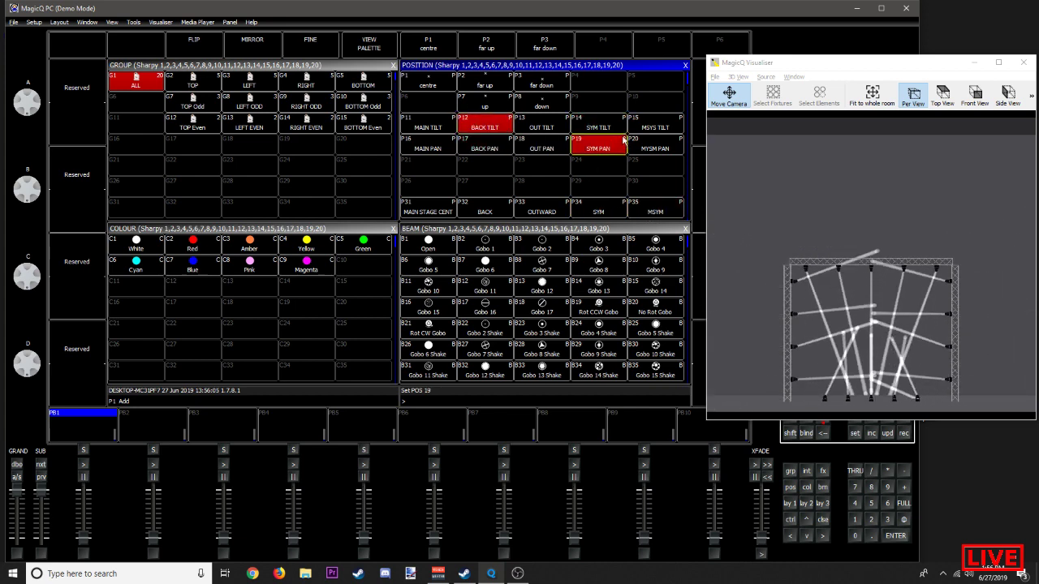
left_click(686, 128)
left_click(413, 80)
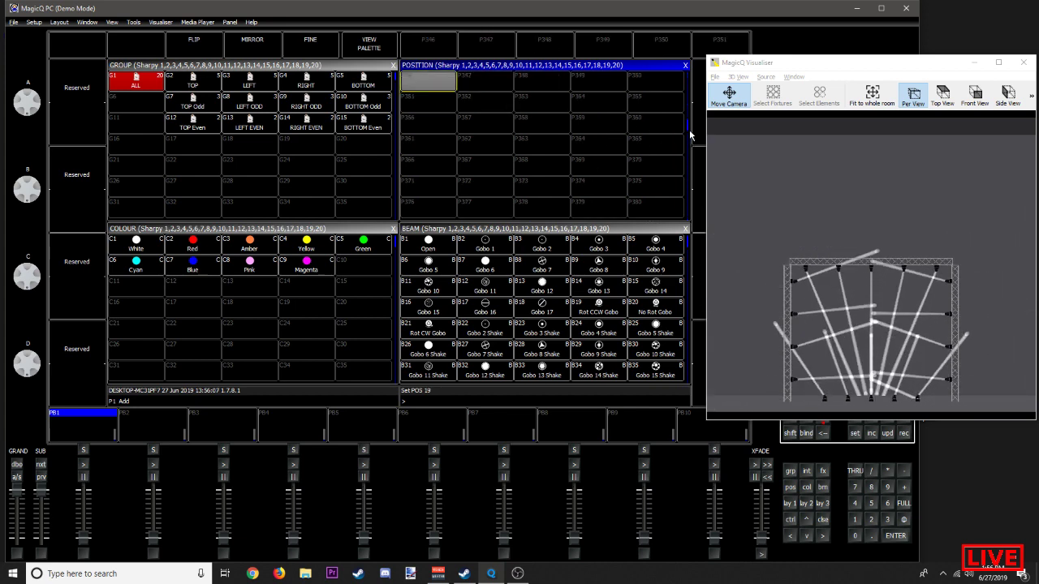
left_click_drag(690, 136, 686, 72)
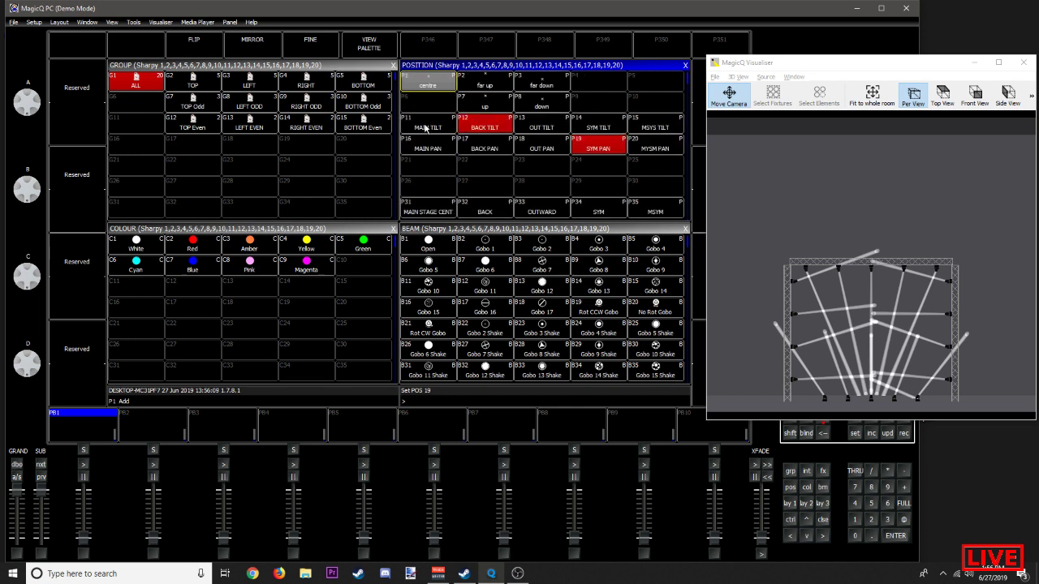
left_click(420, 126)
left_click_drag(686, 126, 691, 81)
left_click(590, 140)
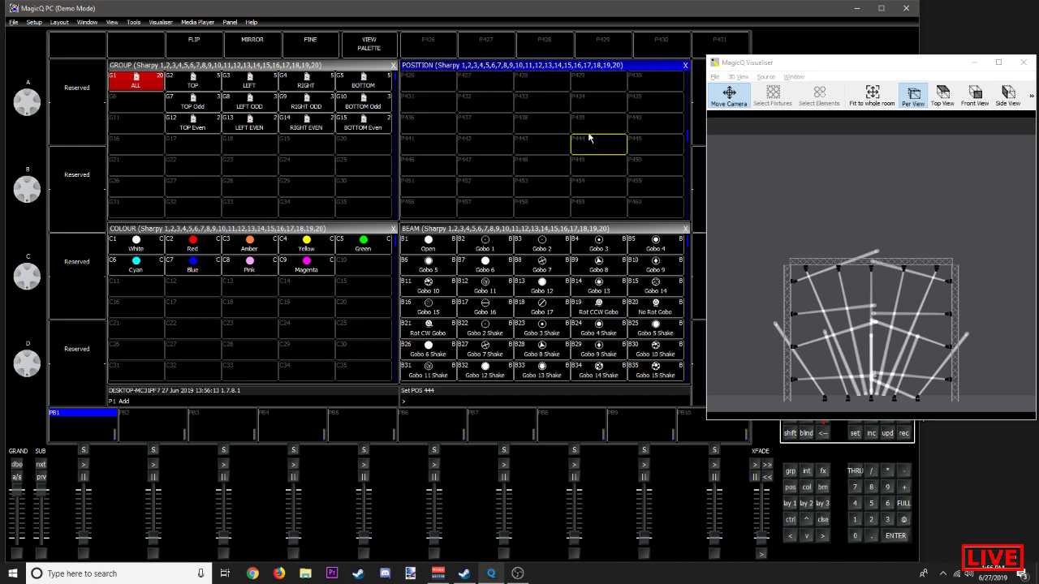
scroll(604, 124, "up", 7)
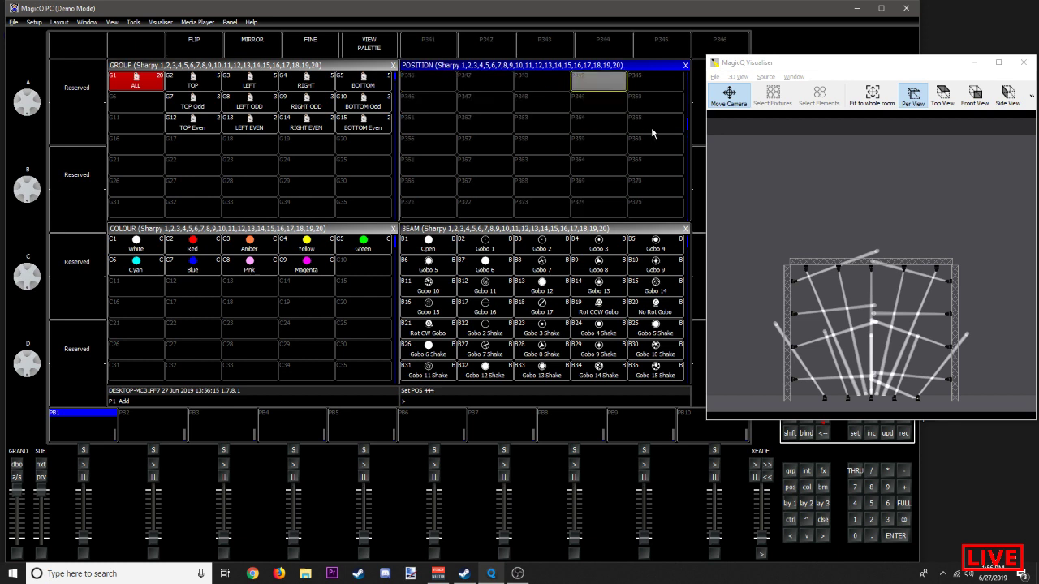
left_click_drag(688, 128, 691, 73)
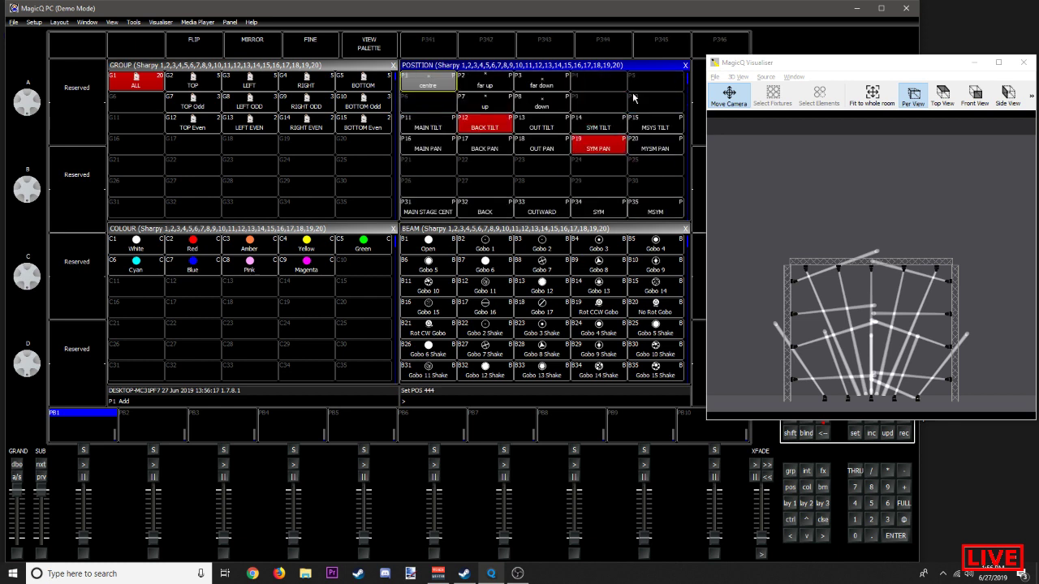
key("Down")
key("Down")
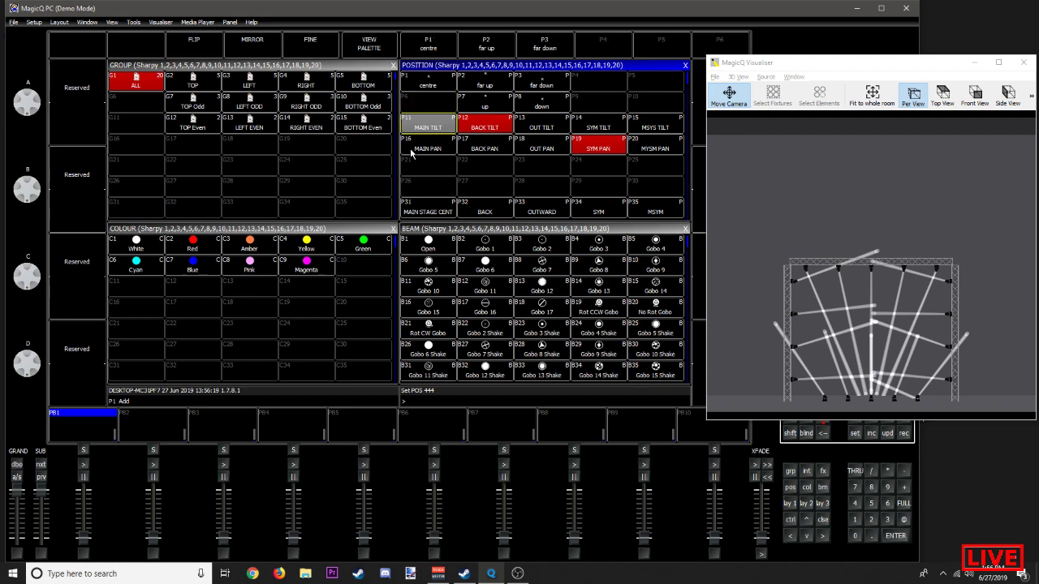
key("Return")
left_click(493, 128)
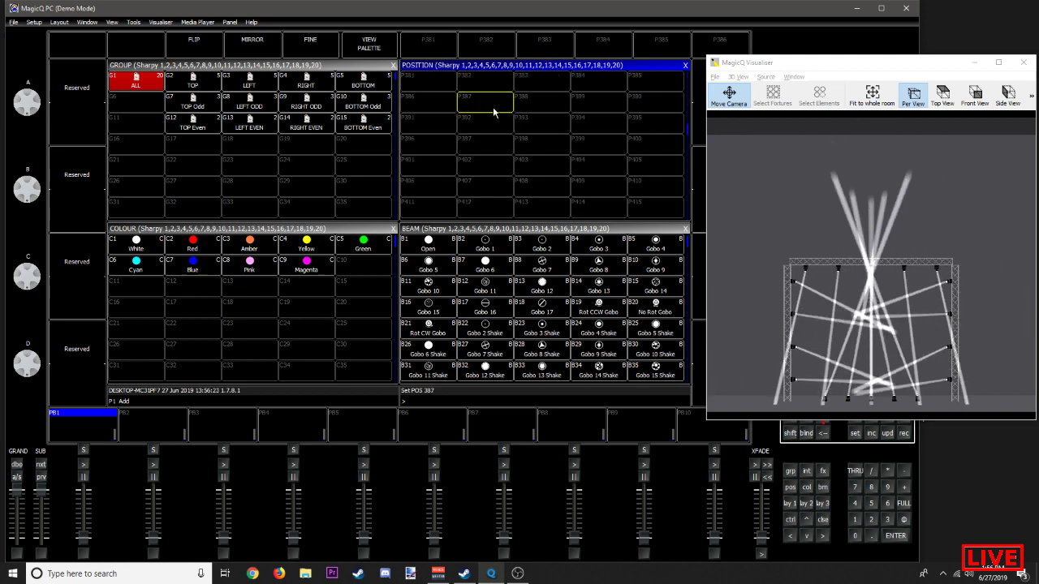
left_click(558, 130)
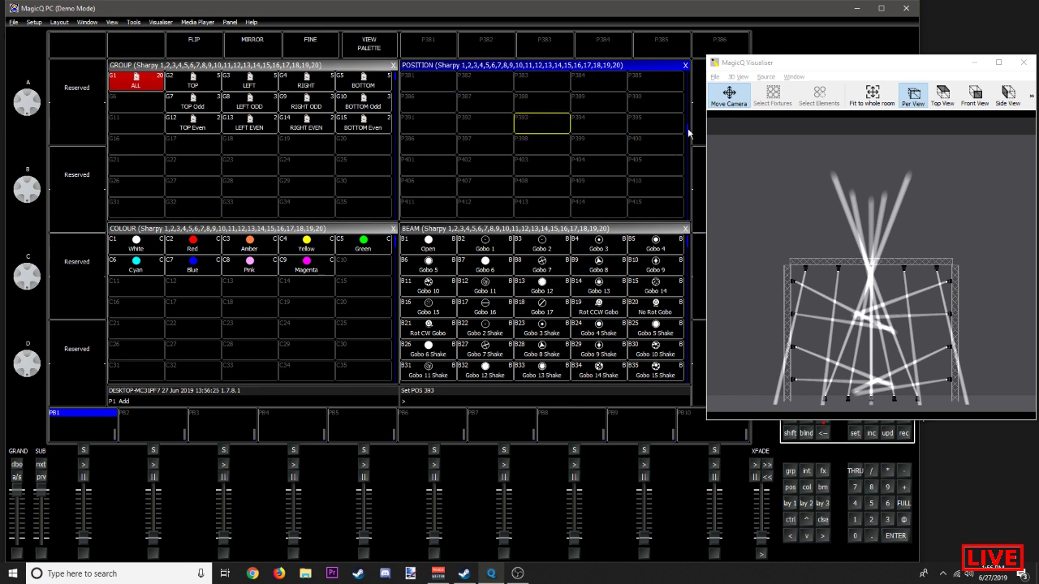
left_click(688, 78)
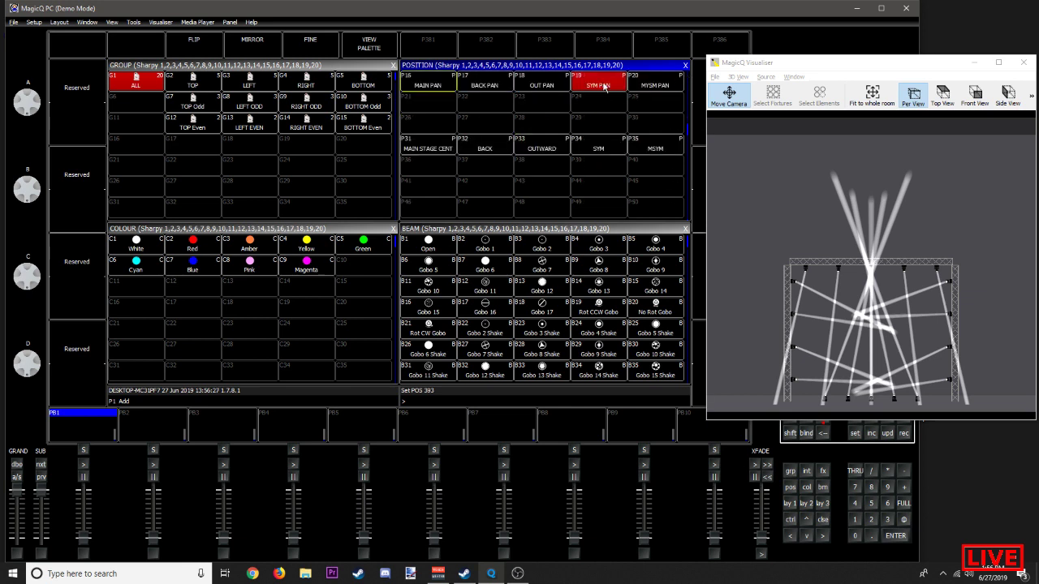
scroll(616, 94, "up", 3)
Step: Apply the SYM, OUT, BACK and MAIN tilt and pan palettes to all heads, ending with MAIN TILT and MAIN PAN
left_click(586, 123)
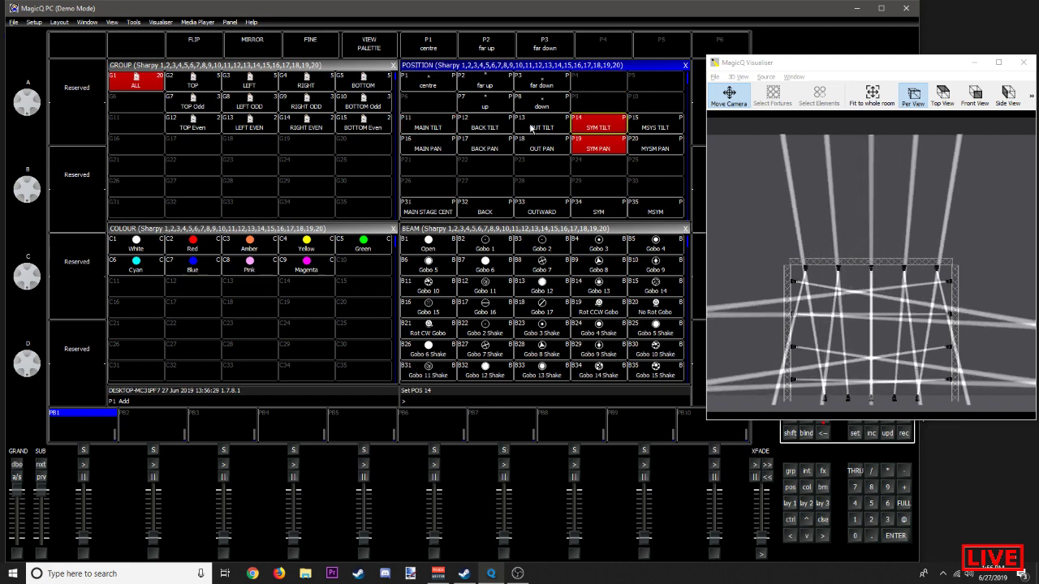
left_click(533, 128)
left_click(541, 149)
left_click(484, 127)
left_click(484, 148)
left_click(427, 149)
left_click(428, 127)
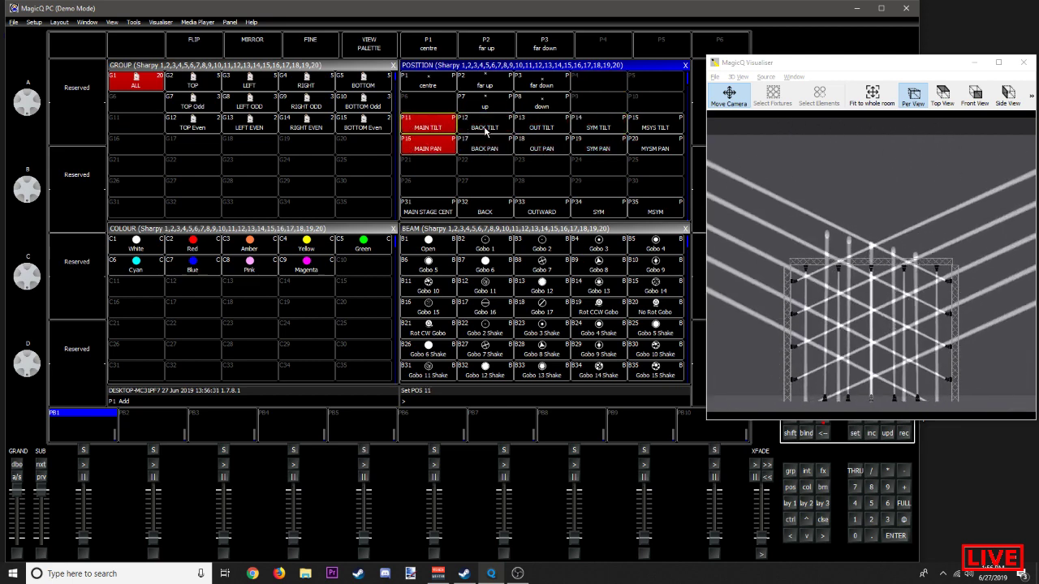
Step: Cycle all heads through further tilt and pan palette combinations, ending with SYM TILT and OUT PAN
left_click(485, 130)
left_click(492, 149)
left_click(544, 146)
left_click(544, 127)
left_click(600, 146)
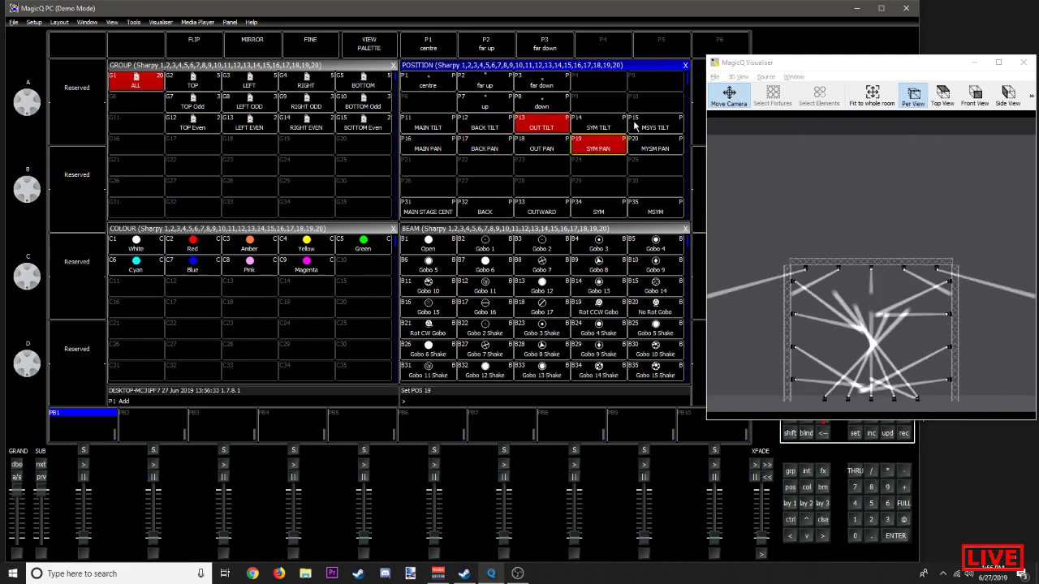
left_click(636, 126)
left_click(655, 146)
left_click(598, 126)
left_click(541, 146)
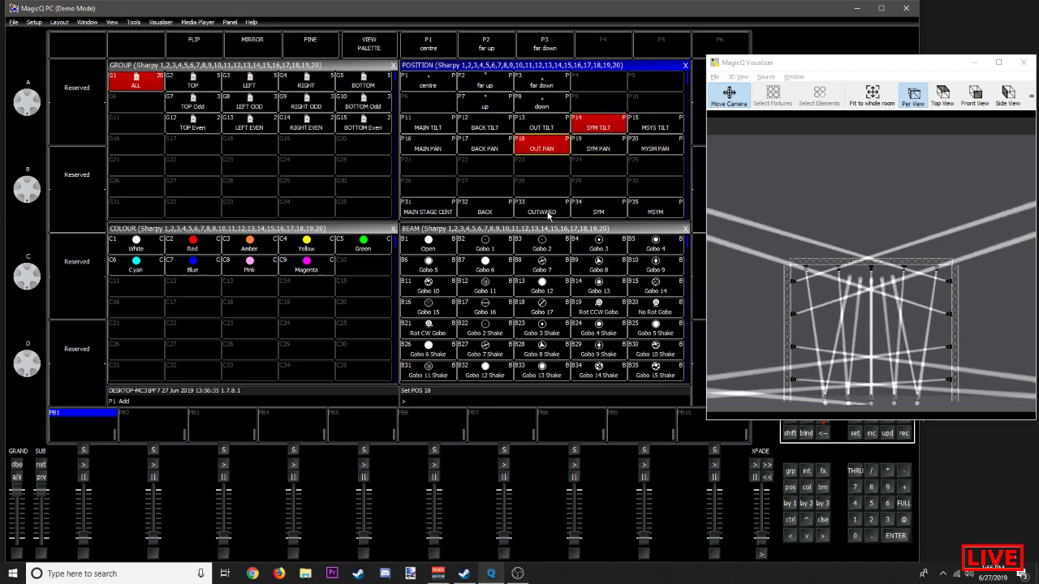
Step: Clear the programmer, locate the ALL group's heads again and shift the Visualiser window slightly aside
key("ctrl+BackSpace")
left_click(134, 78)
left_click(363, 45)
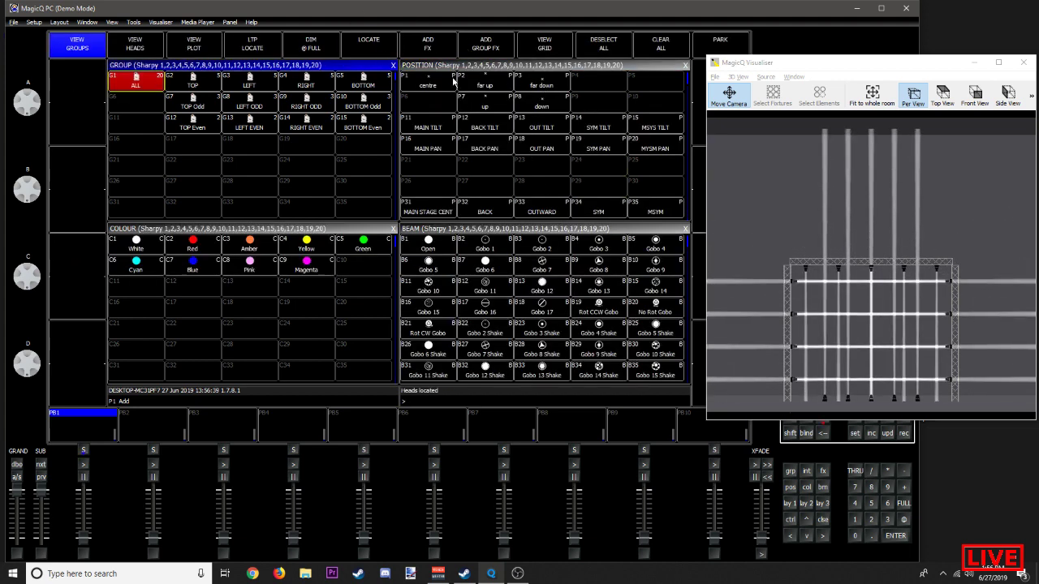
mouse_move(826, 62)
left_mouse_down()
mouse_move(812, 65)
mouse_move(831, 54)
left_mouse_up()
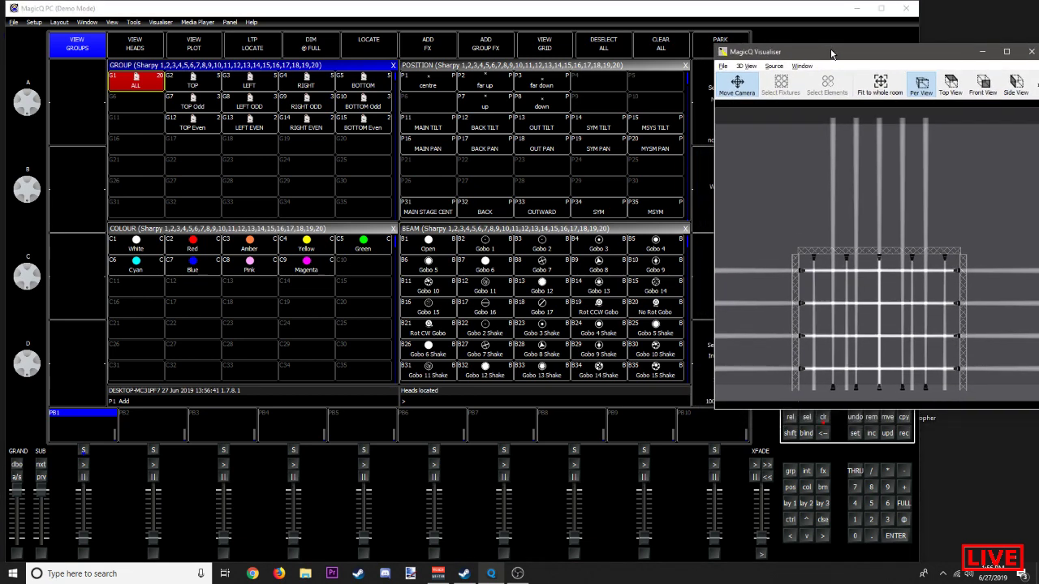
Step: Open the FX window and set its view to Bottom Right
left_click(824, 473)
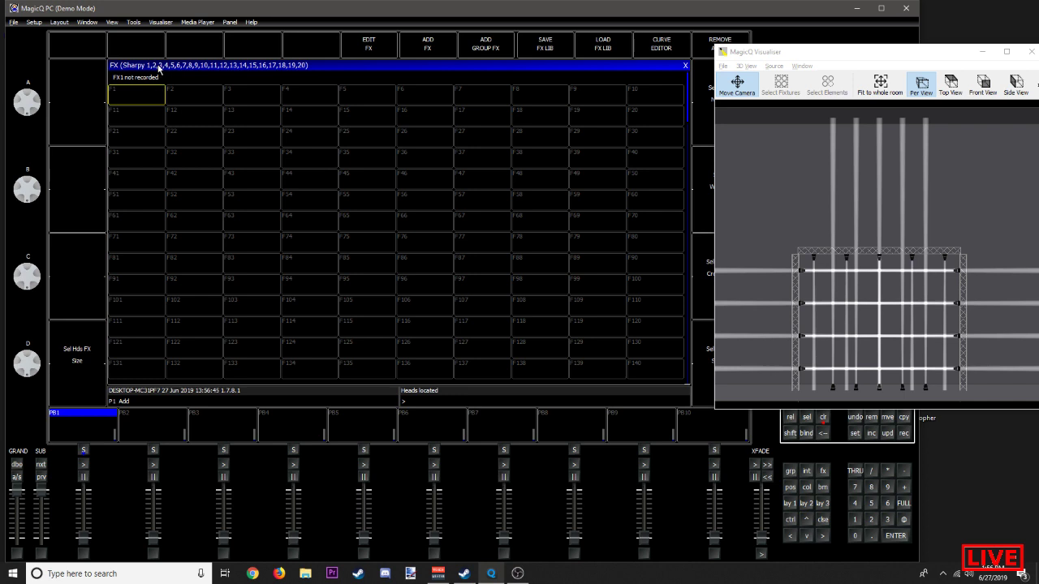
left_click(592, 243)
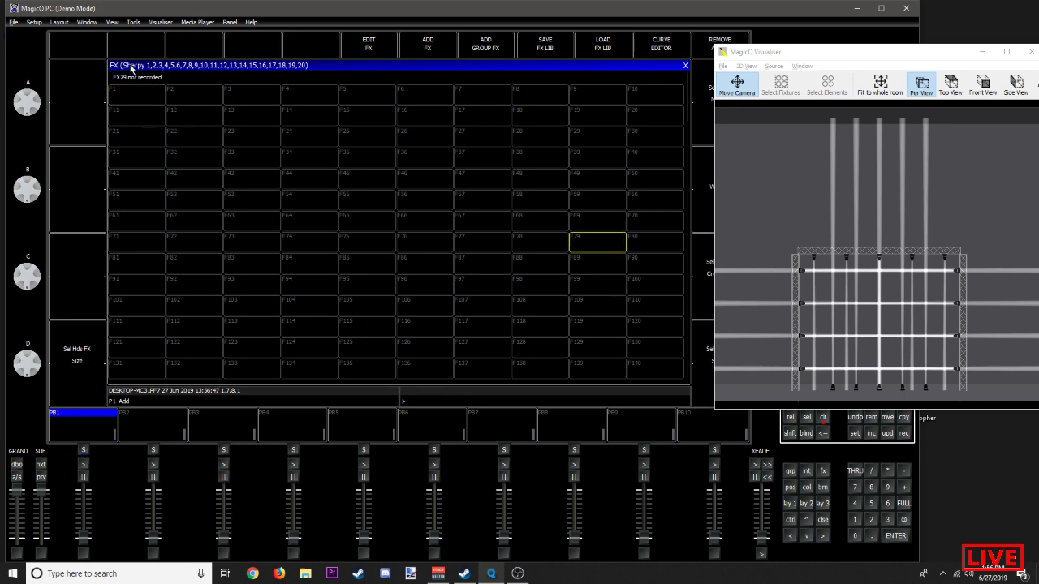
left_click(135, 95)
left_click(83, 23)
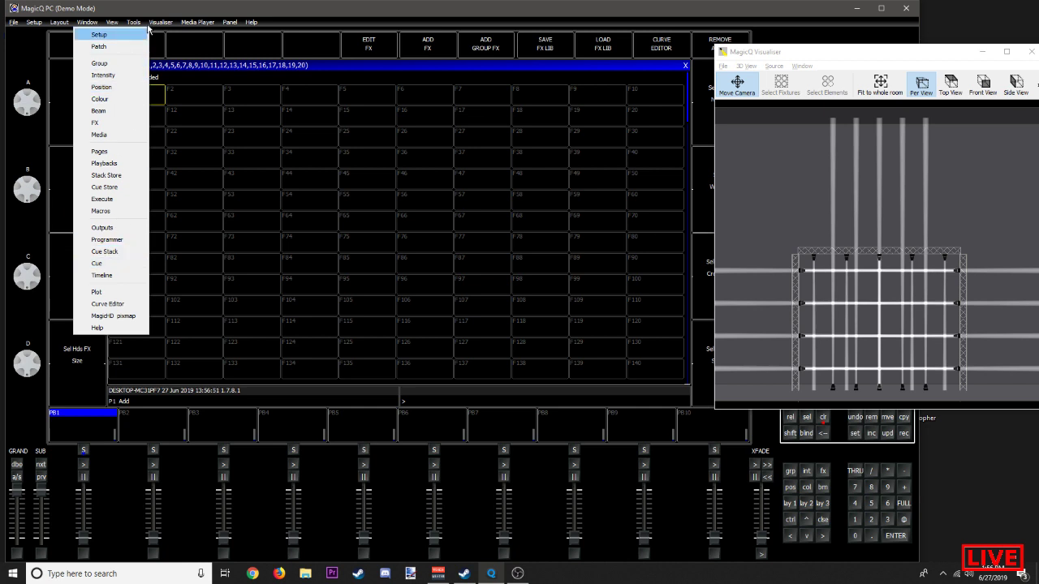
mouse_move(113, 24)
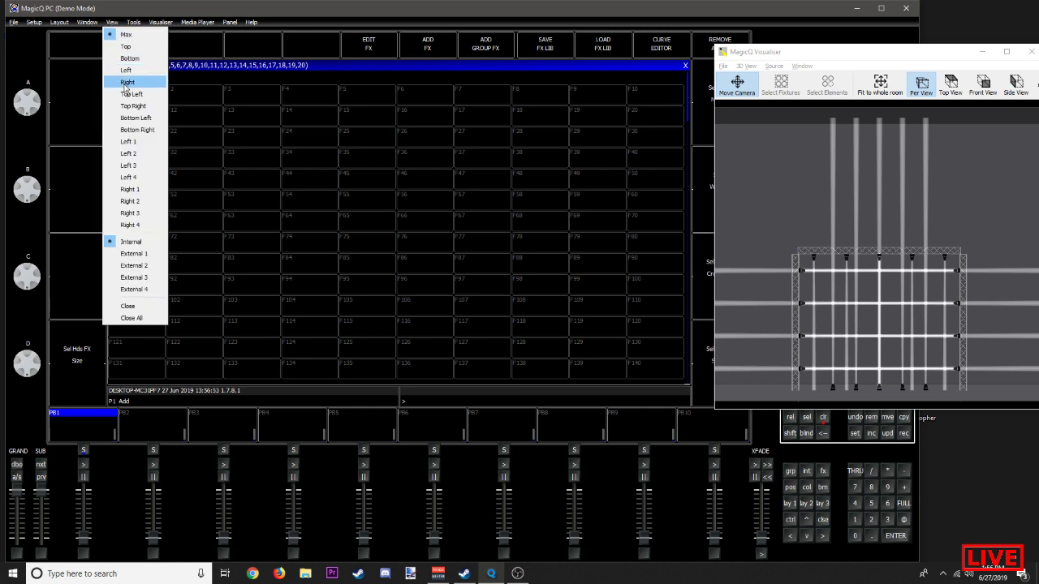
left_click(146, 131)
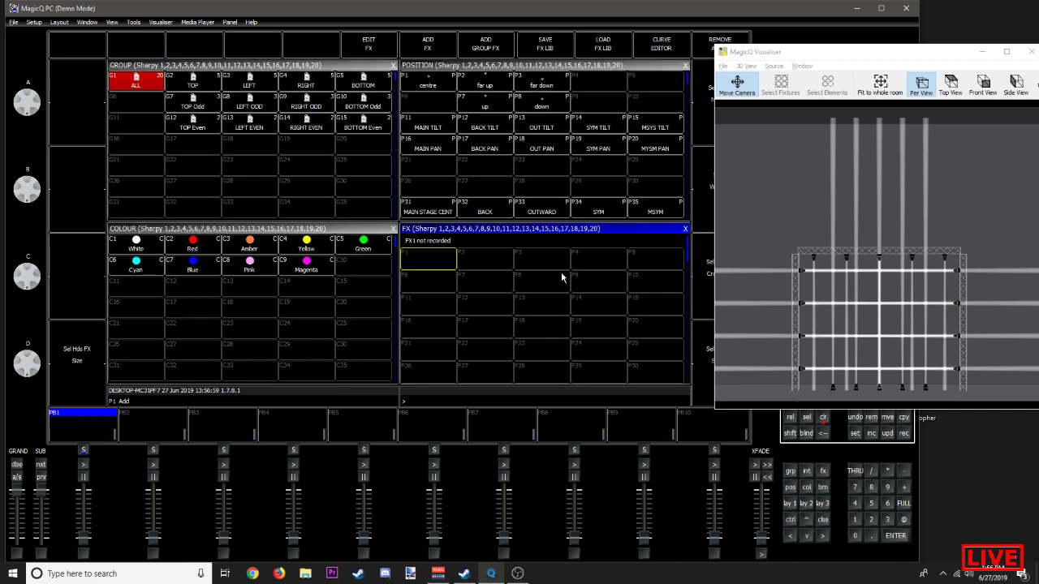
Step: Restore layout 1 and make the Beam window active
left_click(786, 504)
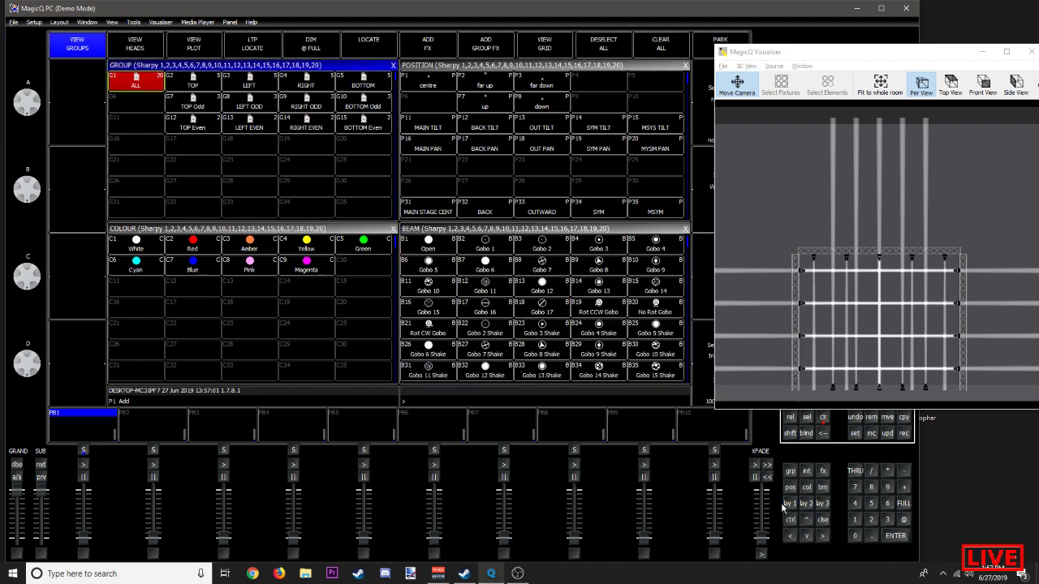
left_click(509, 230)
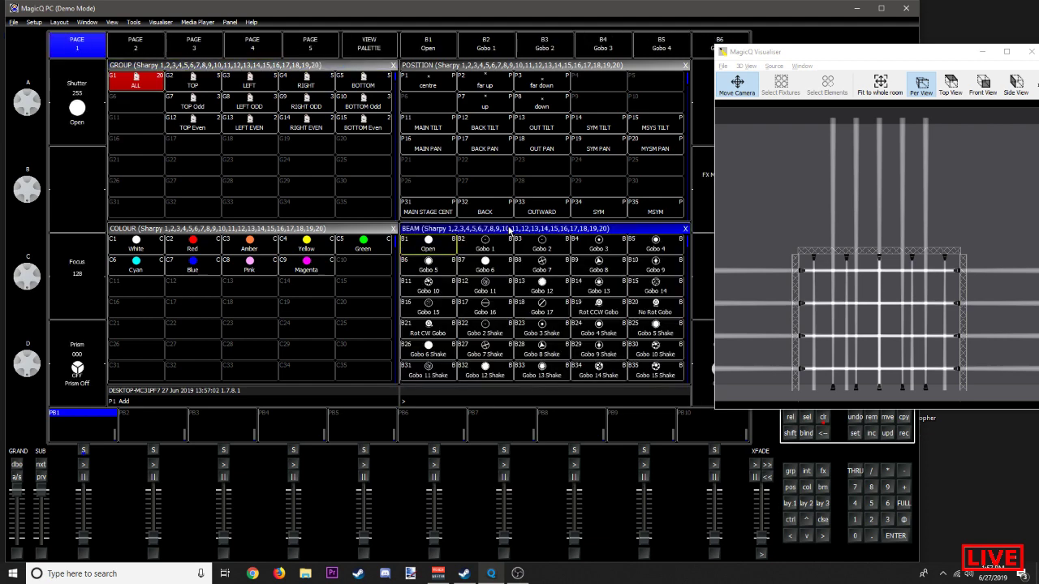
Step: Open the FX window in place of the Beam window and make the Group window with the ALL group active
left_click(822, 470)
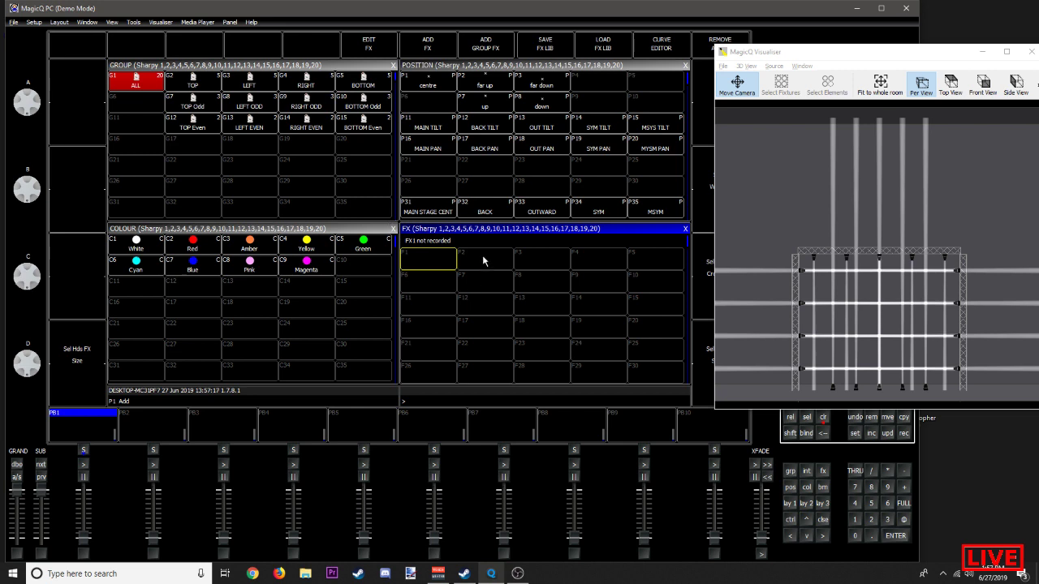
left_click(487, 280)
left_click(134, 75)
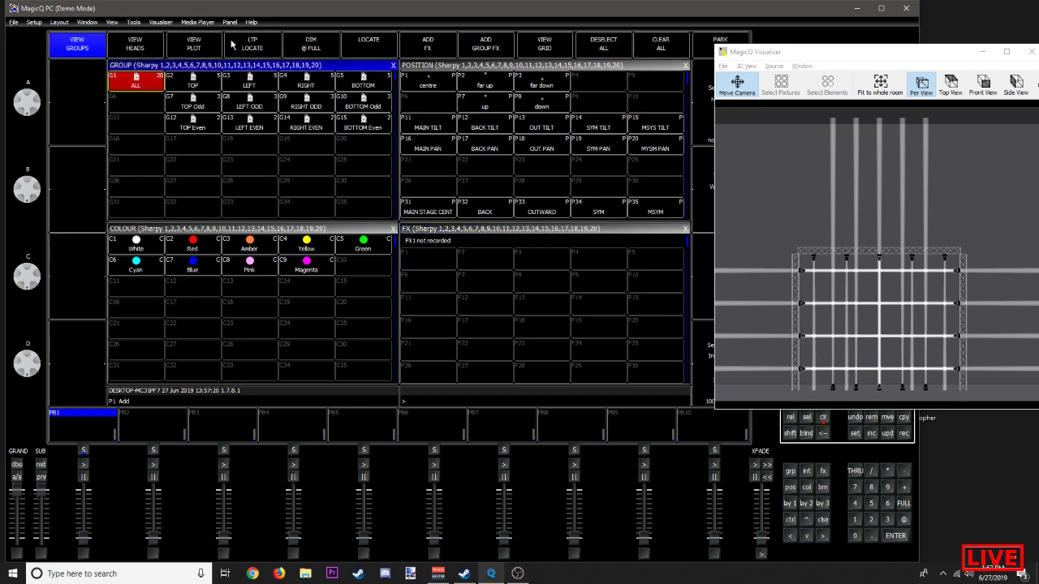
Step: Browse the FX library's Old and Beam folders, add the Intensity folder's dim chase to all Sharpy heads and close the programmer window
left_click(429, 46)
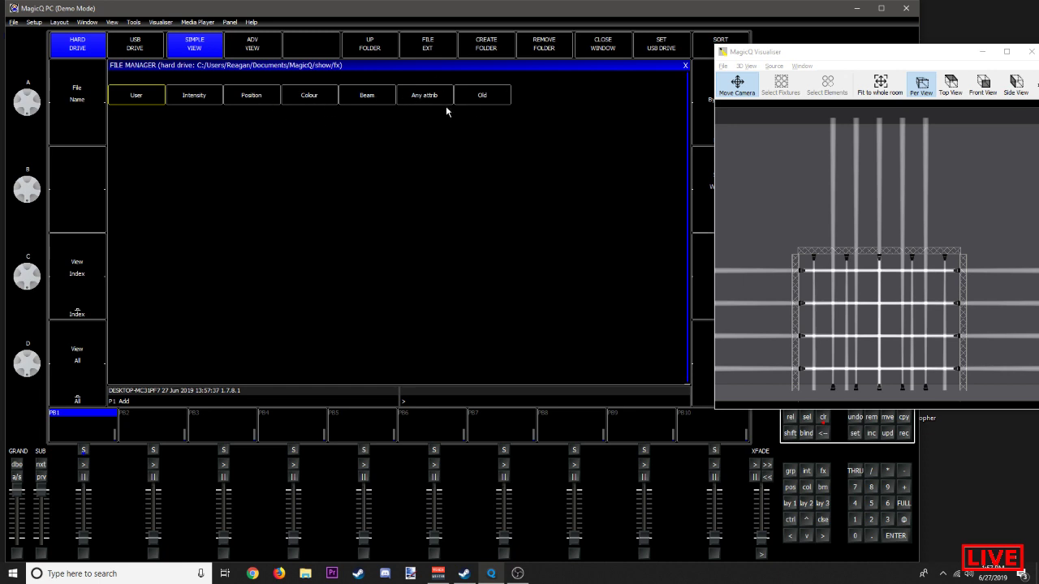
left_click(501, 97)
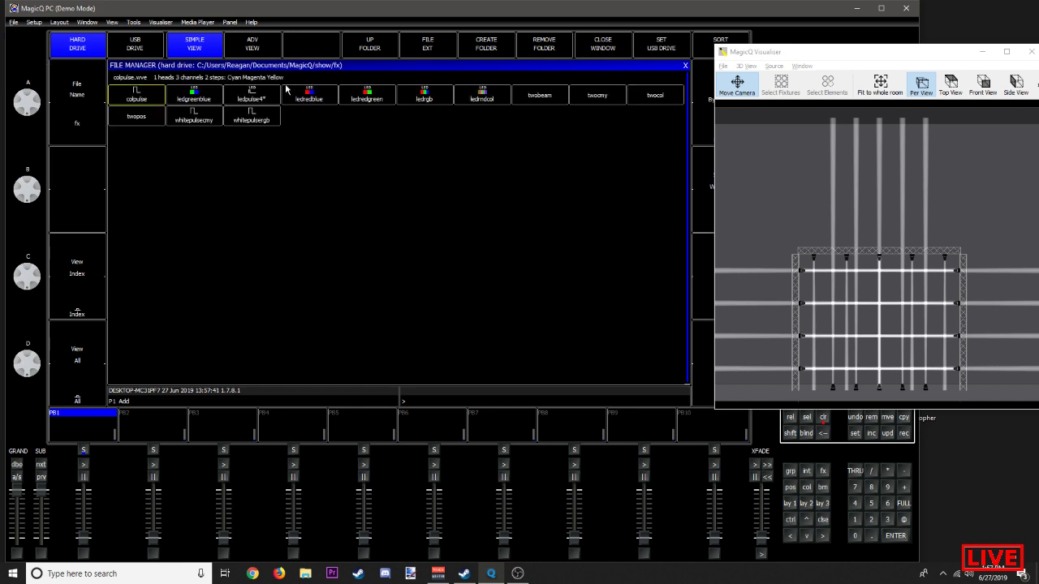
left_click(365, 54)
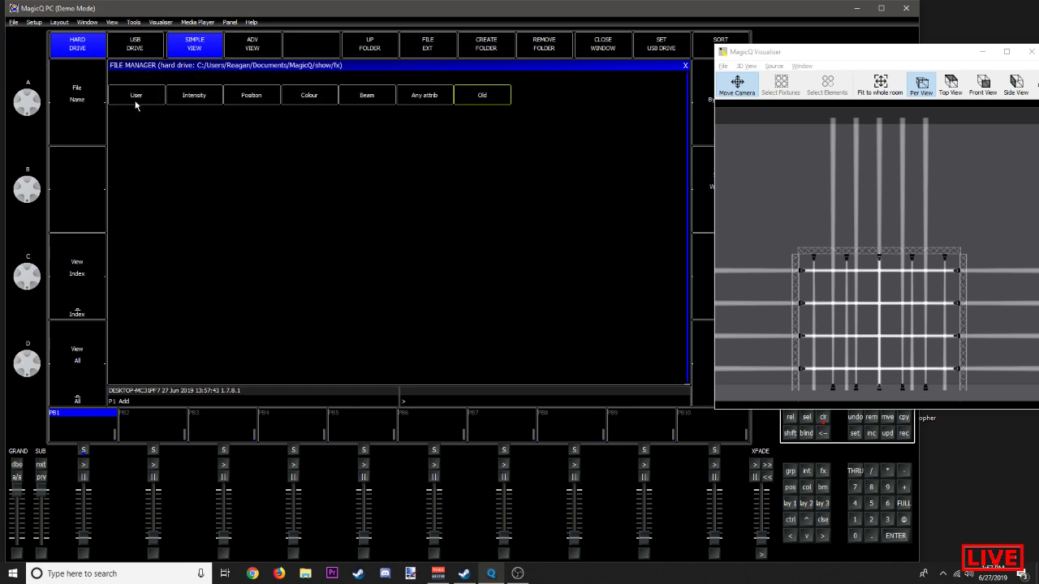
left_click(385, 98)
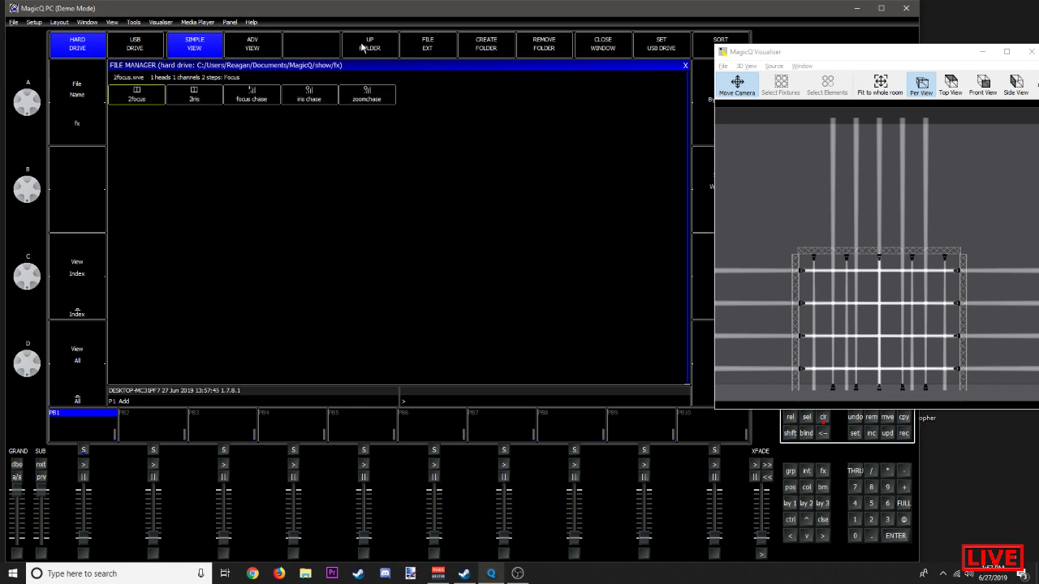
left_click(357, 50)
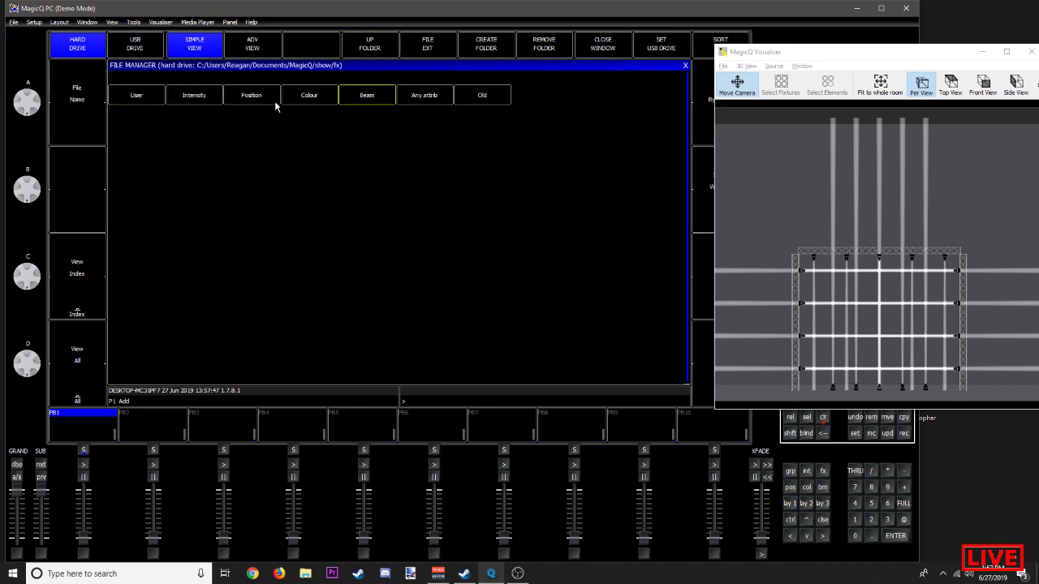
left_click(201, 95)
left_click(136, 95)
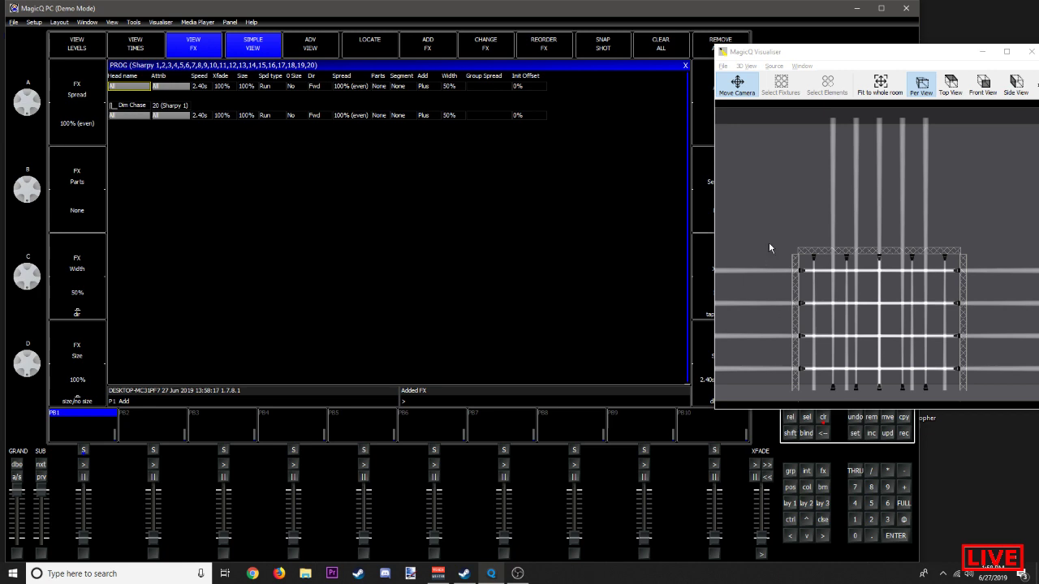
left_click(685, 66)
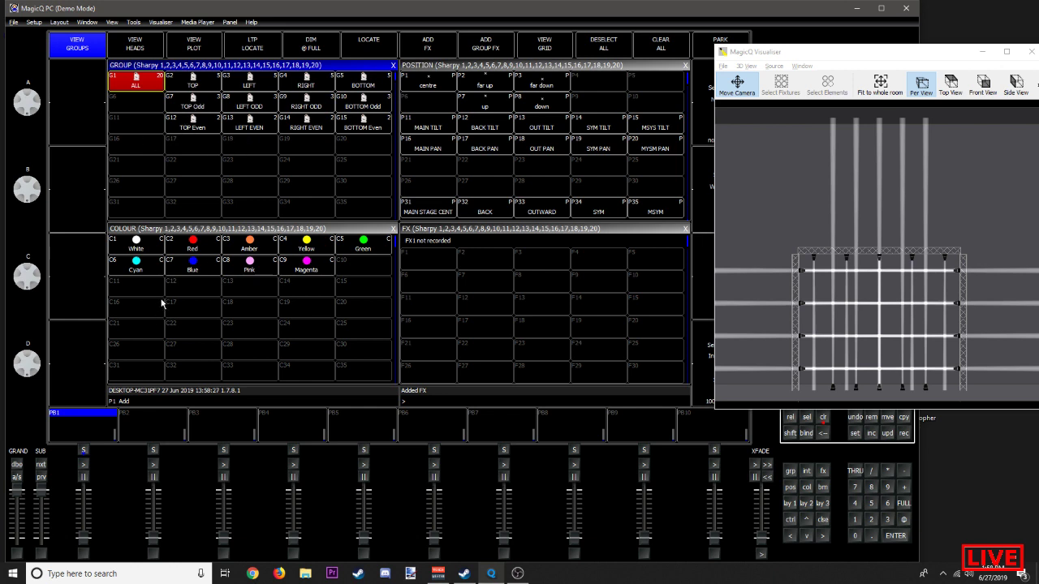
Step: Colour the TOP group's heads Red and the LEFT group's heads Blue
left_click(192, 88)
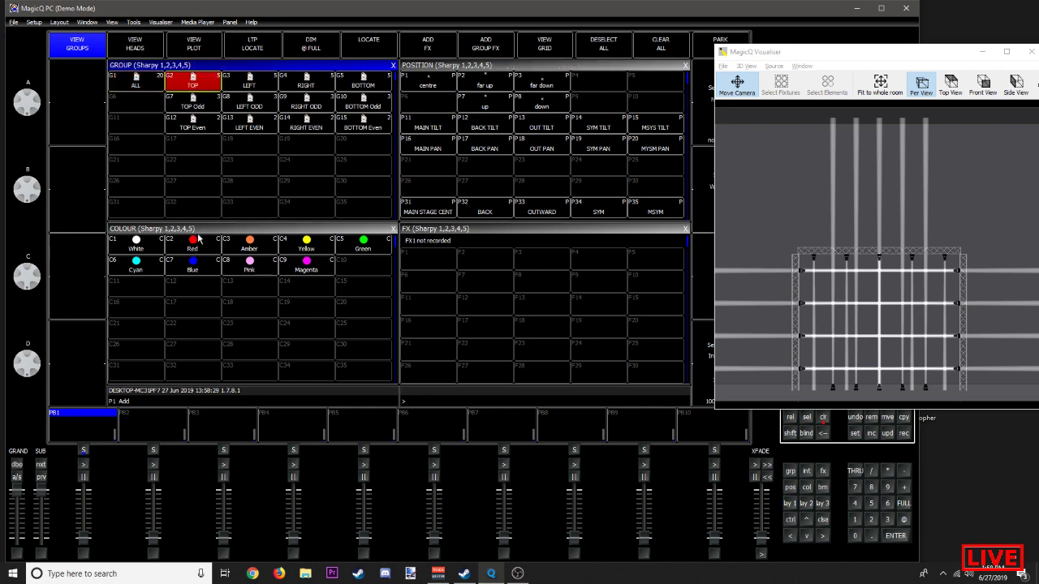
left_click(252, 89)
left_click(193, 264)
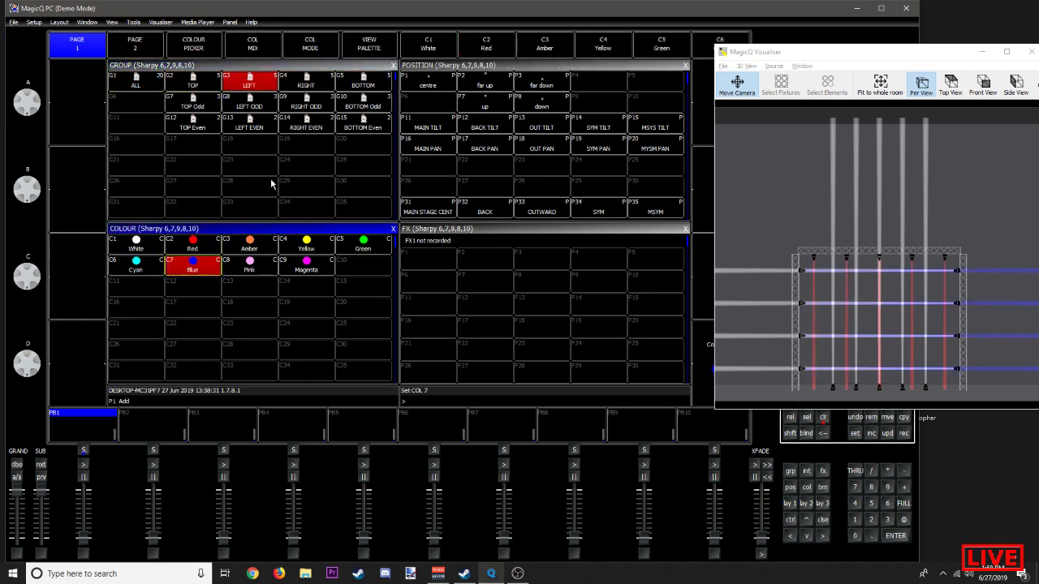
Step: Colour the RIGHT EVEN group's heads Green and the RIGHT ODD group's heads Yellow
left_click(304, 126)
left_click(362, 247)
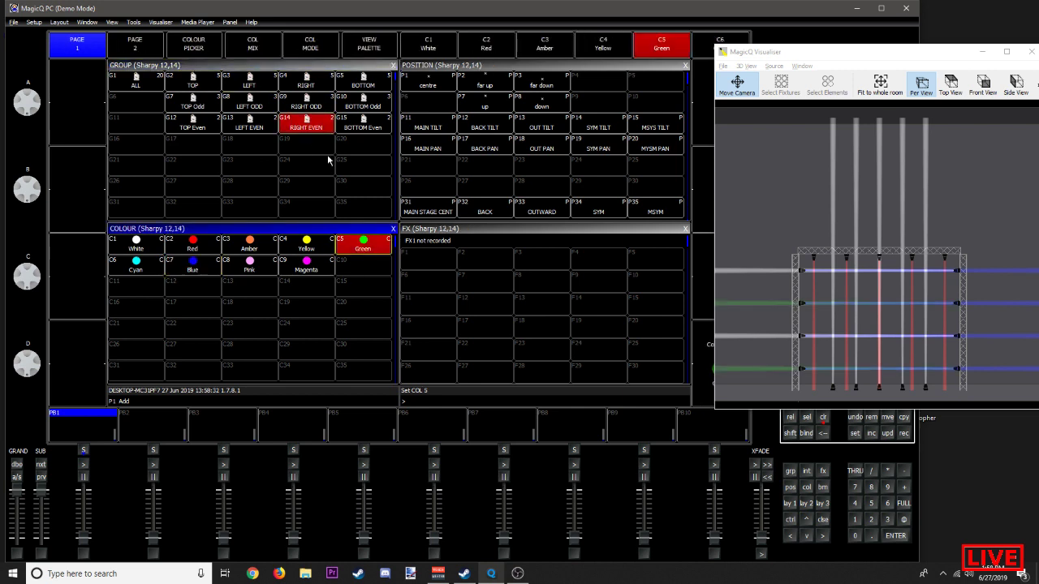
left_click(318, 106)
left_click(309, 251)
Step: Cycle the BOTTOM group's heads through Cyan, Amber, Red and Pink, ending with Magenta
left_click(349, 89)
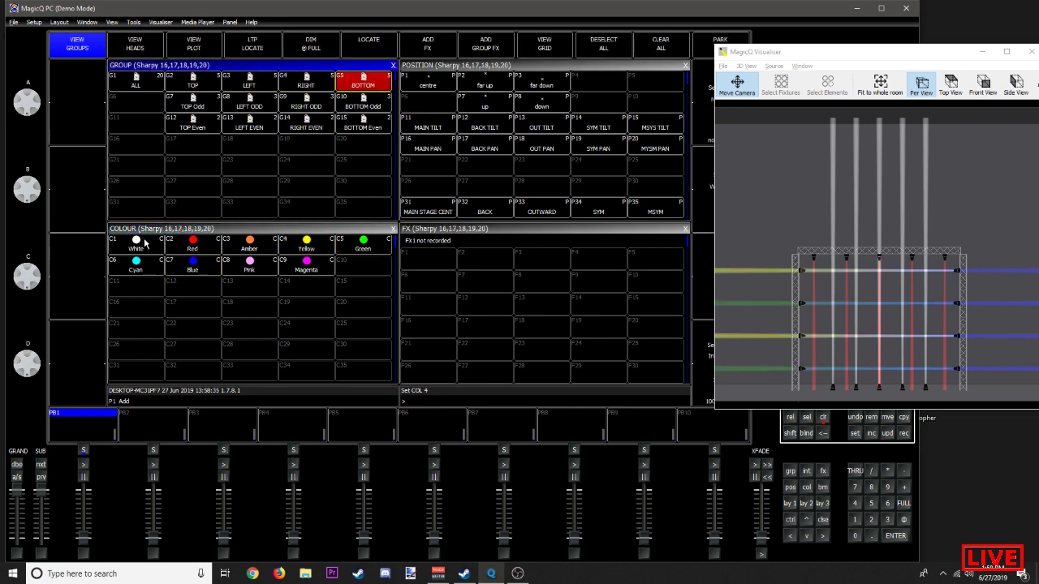
left_click(135, 261)
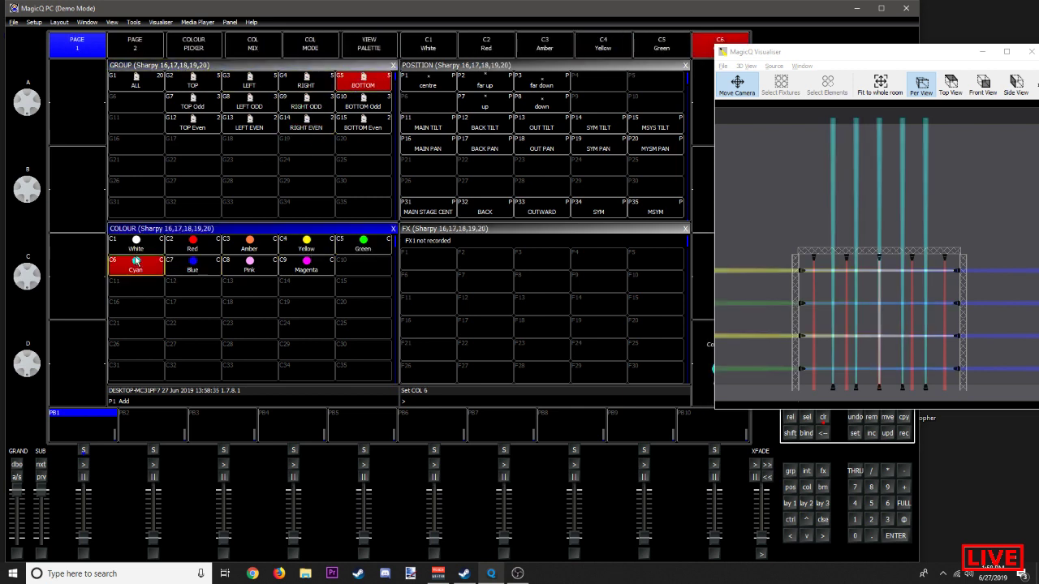
left_click(238, 243)
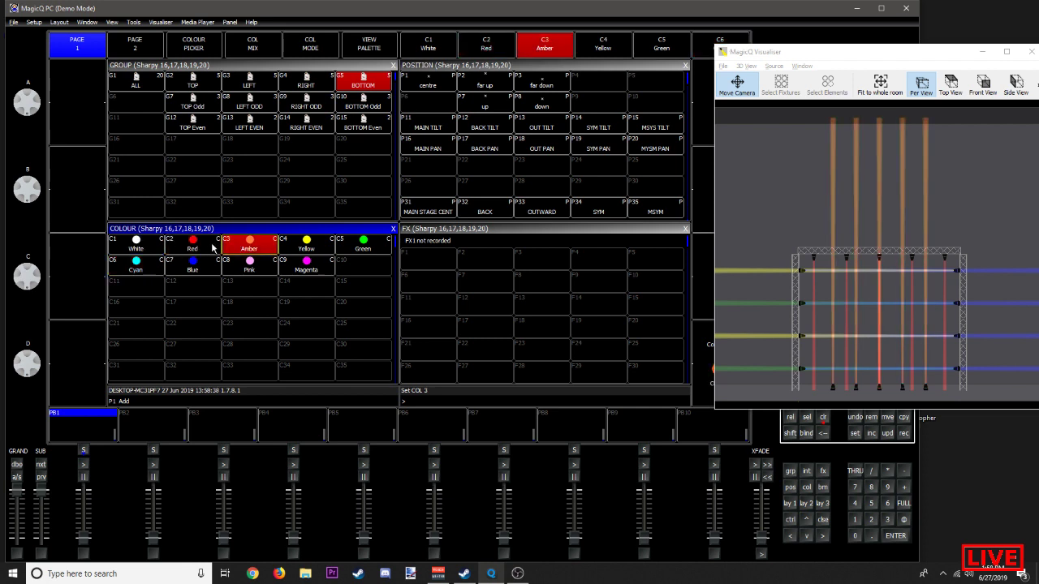
left_click(214, 247)
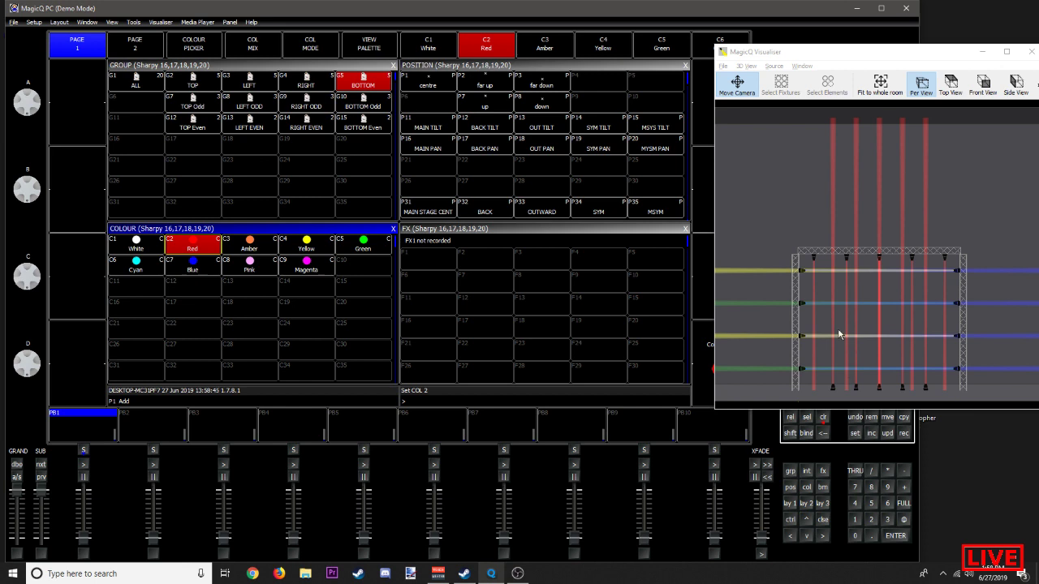
left_click(252, 261)
left_click(294, 267)
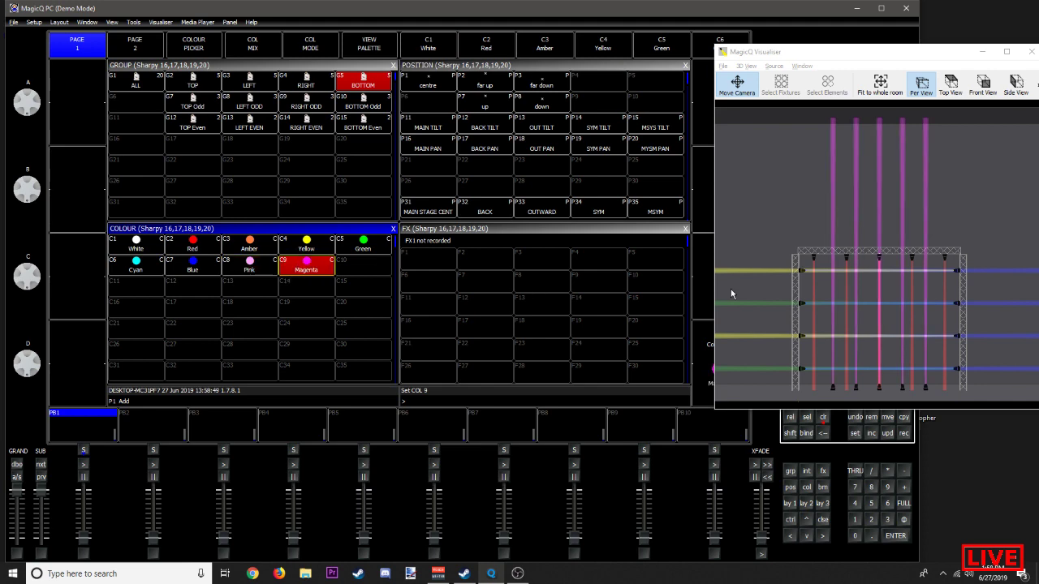
Step: Move the Visualiser aside, open the programmer window and compare the advanced and simple views of its Dim Chase FX
left_click_drag(731, 289, 722, 308)
left_click_drag(775, 57, 627, 255)
left_click(811, 146)
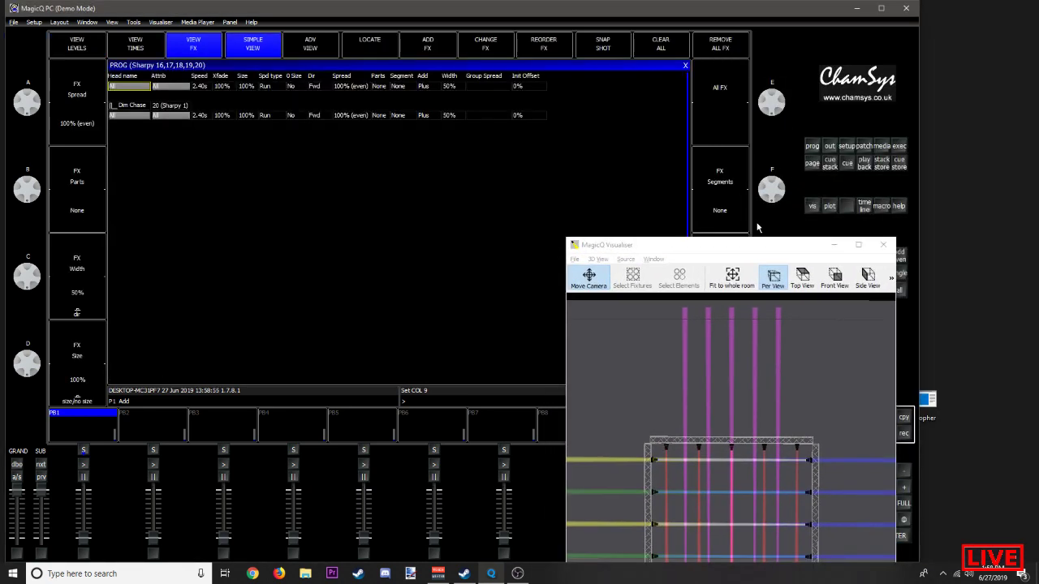
left_click_drag(745, 246, 857, 74)
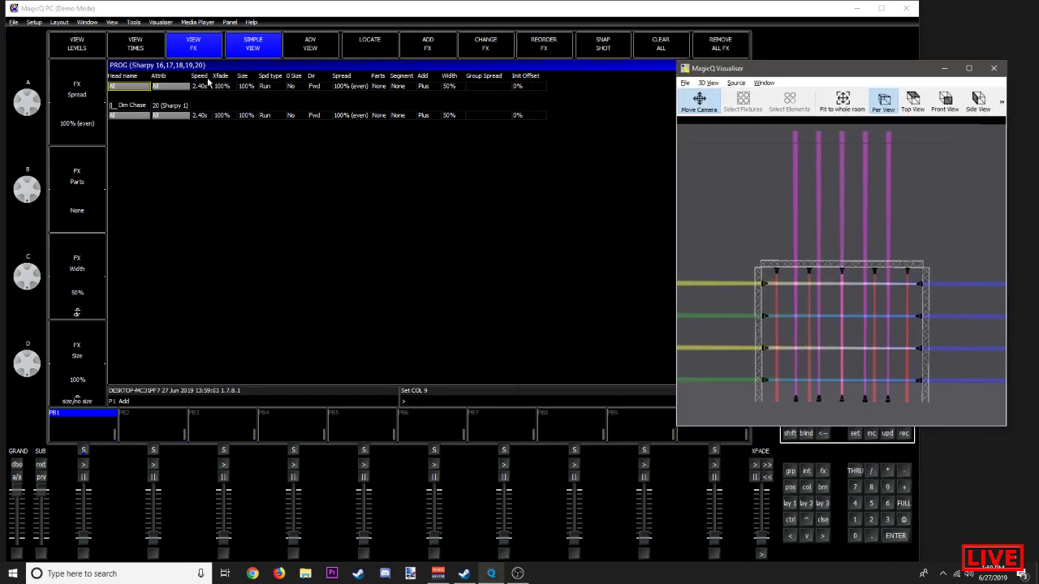
left_click_drag(735, 61, 688, 68)
left_click(310, 44)
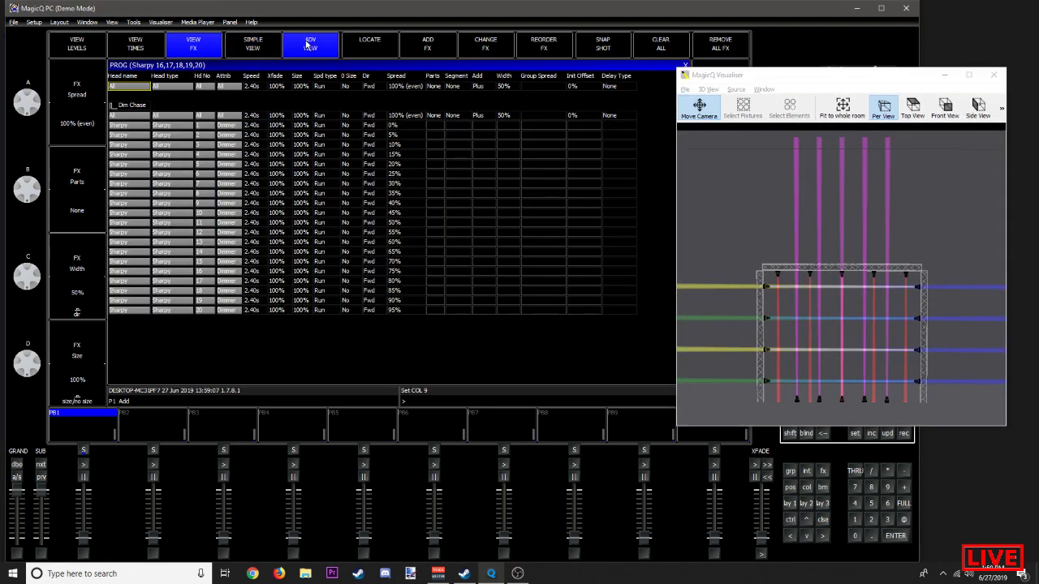
left_click(230, 51)
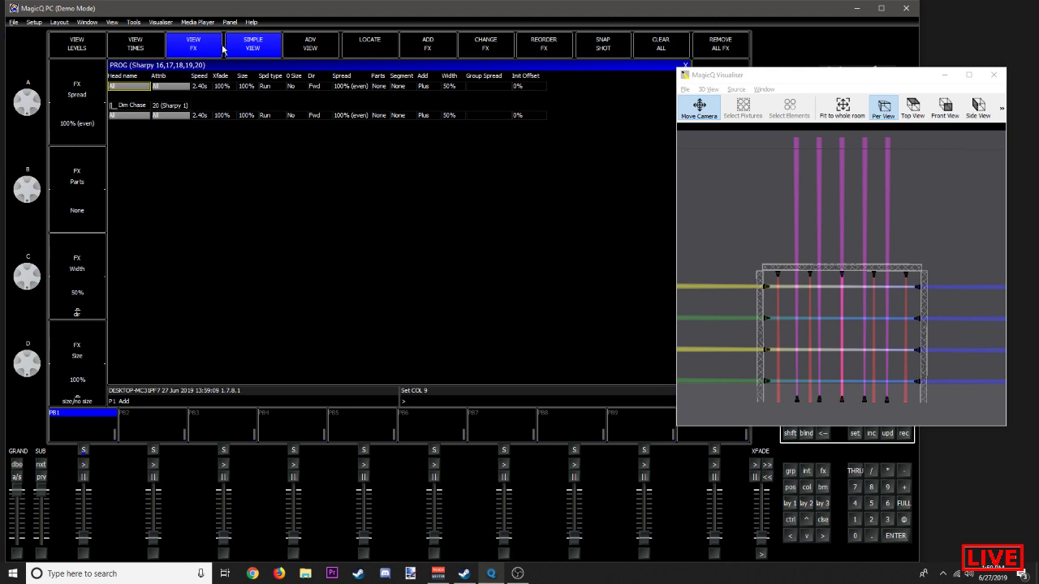
Step: Examine the programmer's levels, times and FX views for the Sharpy heads
left_click_drag(711, 82, 576, 137)
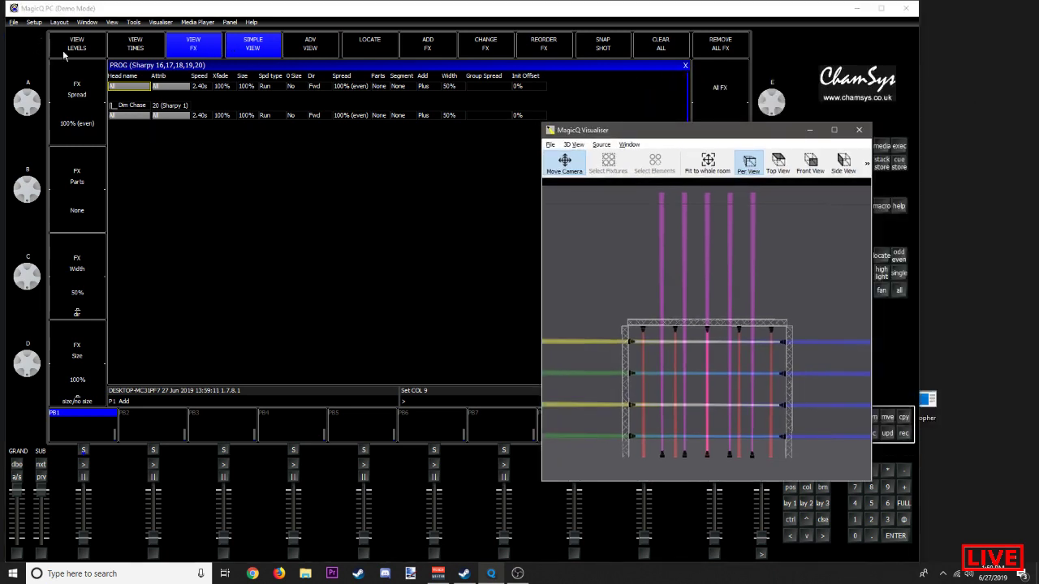
left_click(82, 50)
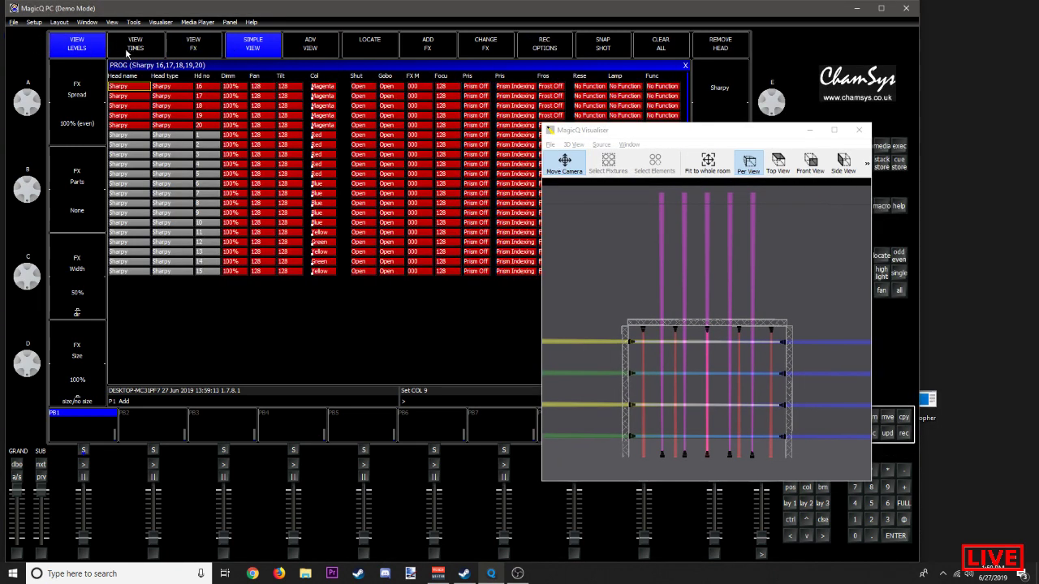
left_click(136, 47)
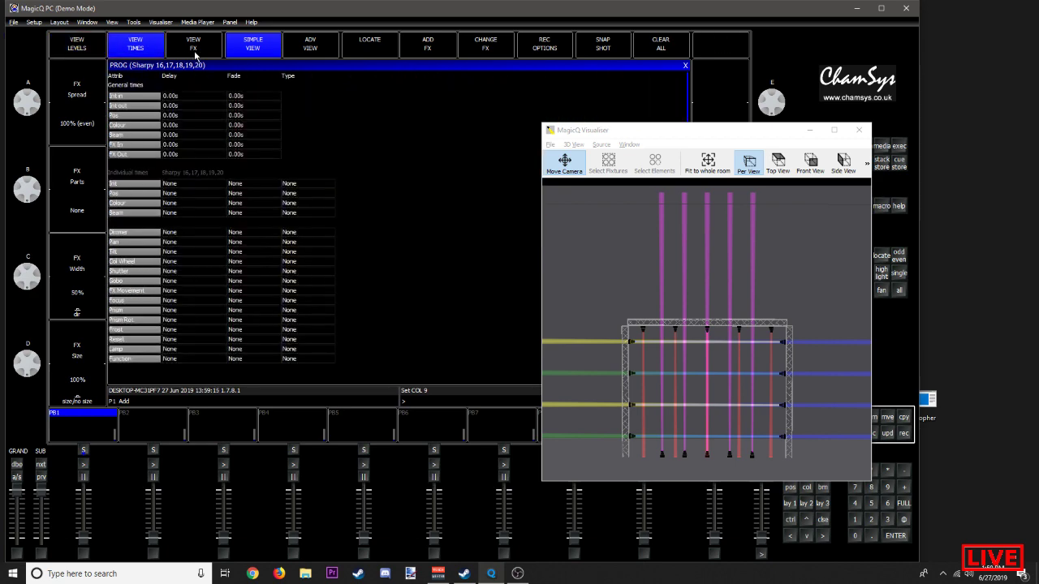
left_click(194, 48)
left_click(120, 50)
left_click(194, 50)
left_click(143, 50)
left_click(95, 50)
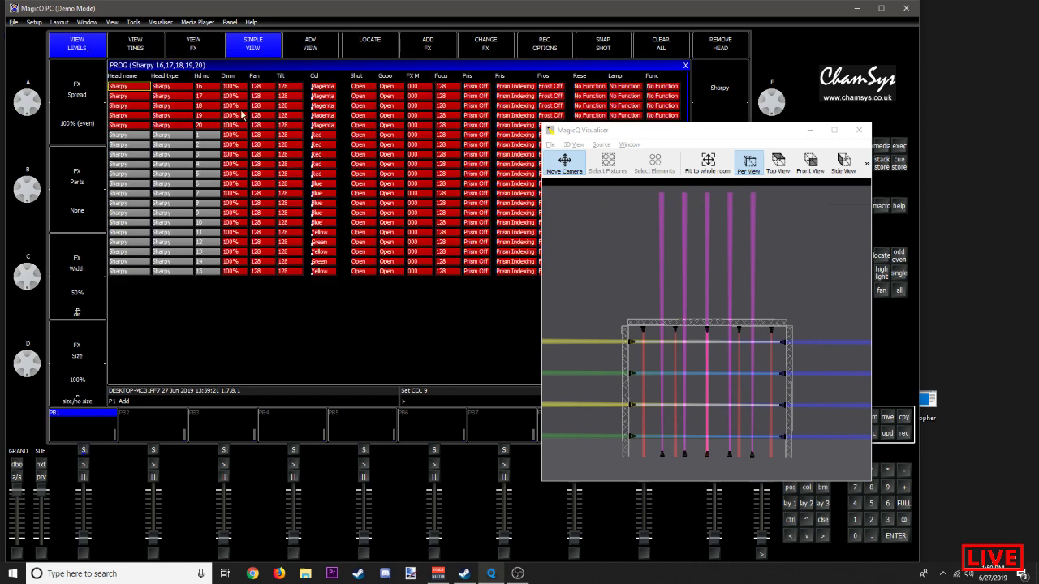
Step: Move the Visualiser off the programmer table and compare the heads' stored levels with the FX entries
left_click_drag(611, 137, 703, 106)
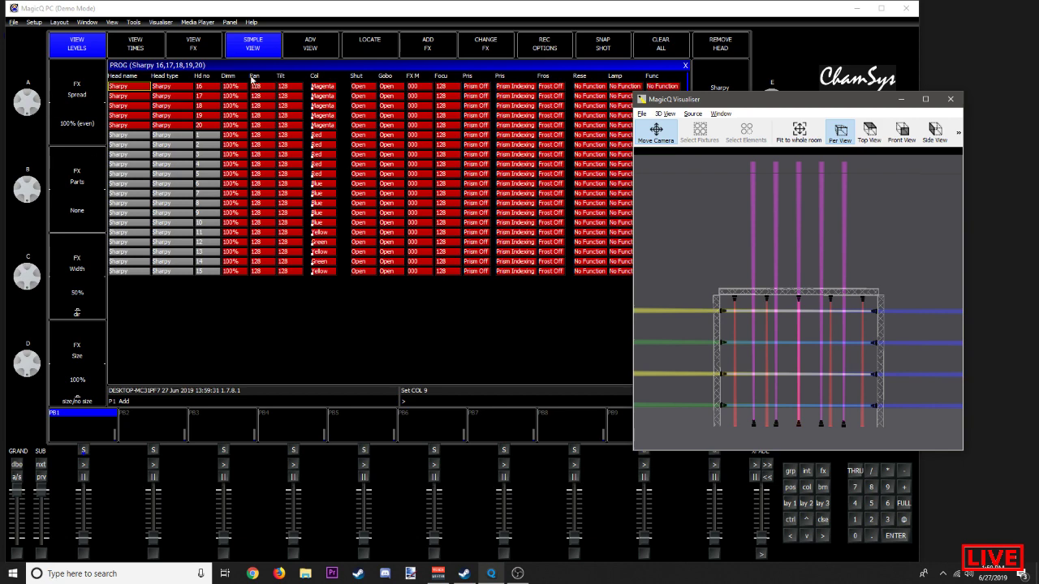
left_click(136, 47)
left_click(80, 42)
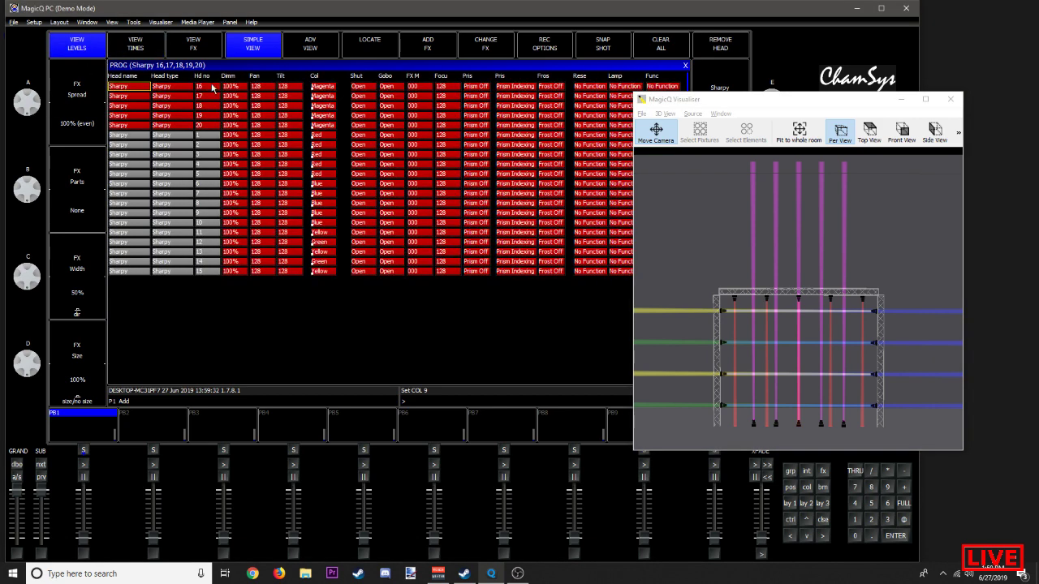
left_click(188, 44)
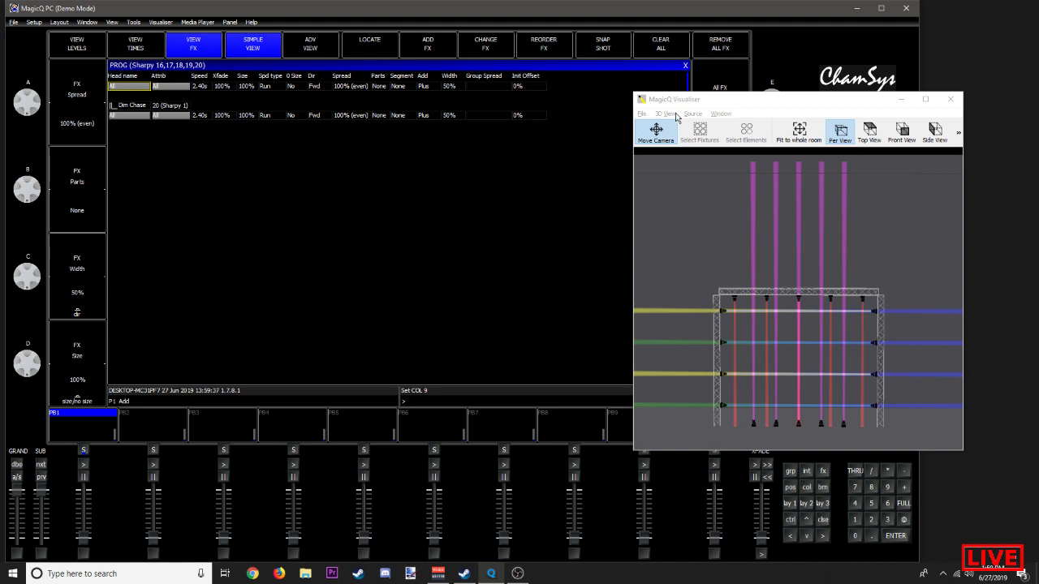
left_click_drag(695, 101, 771, 19)
left_click(69, 44)
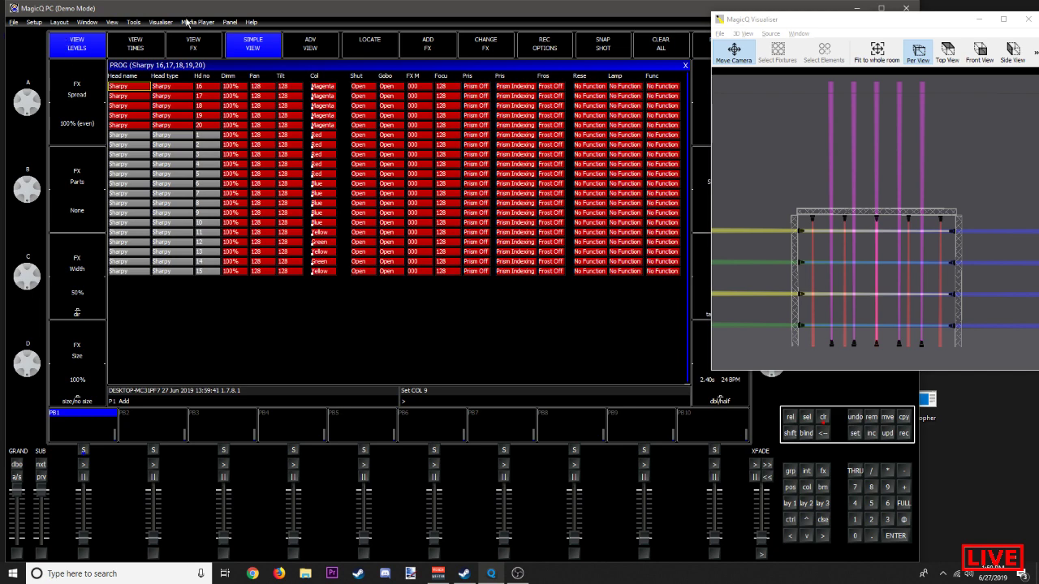
left_click(194, 47)
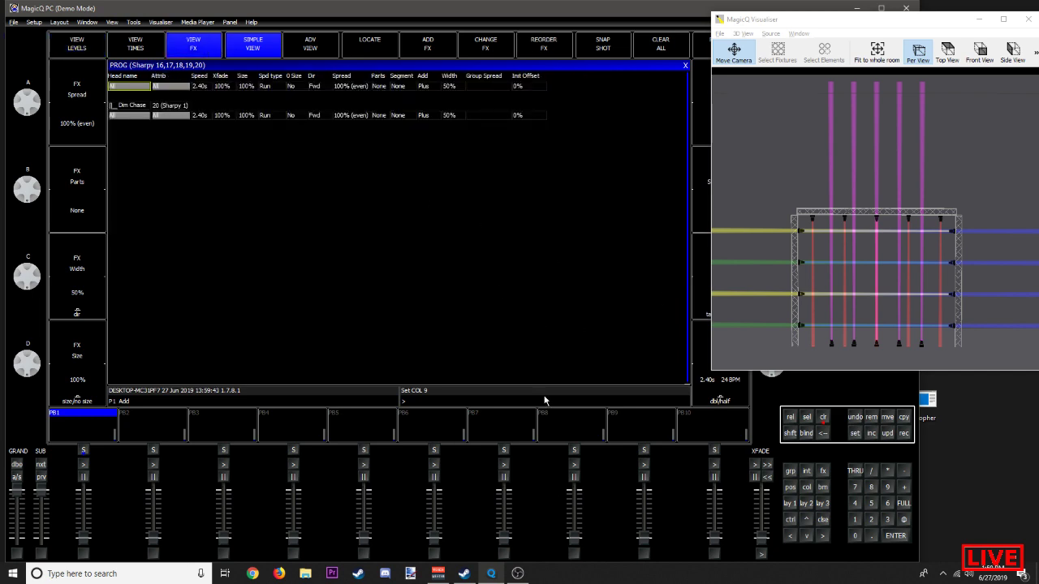
Step: Clear all programmer values, close the programmer window and reselect the ALL group with its heads unlit
left_click(661, 44)
left_click(685, 66)
left_click(127, 86)
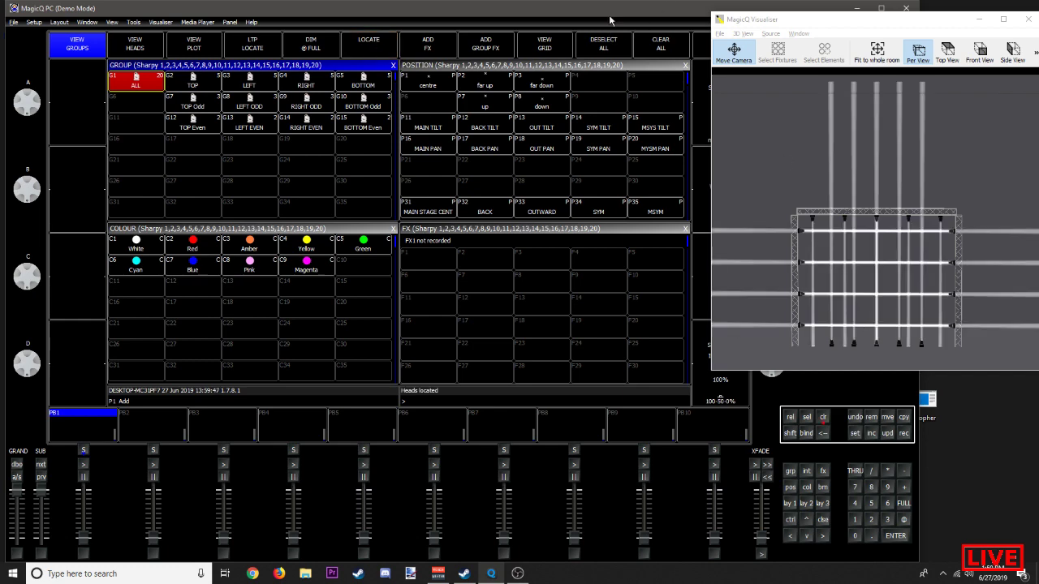
left_click(108, 78)
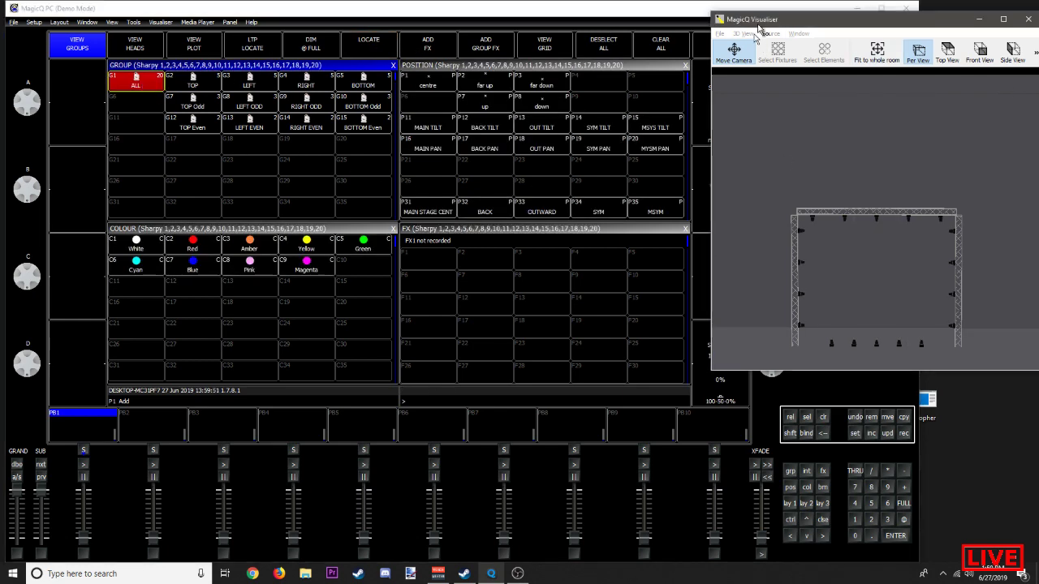
Step: Shift the Visualiser slightly and add the dim chase FX from the library's Intensity folder to the ALL group's heads
mouse_move(770, 19)
left_mouse_down()
mouse_move(715, 174)
mouse_move(762, 135)
mouse_move(728, 42)
mouse_move(753, 16)
left_mouse_up()
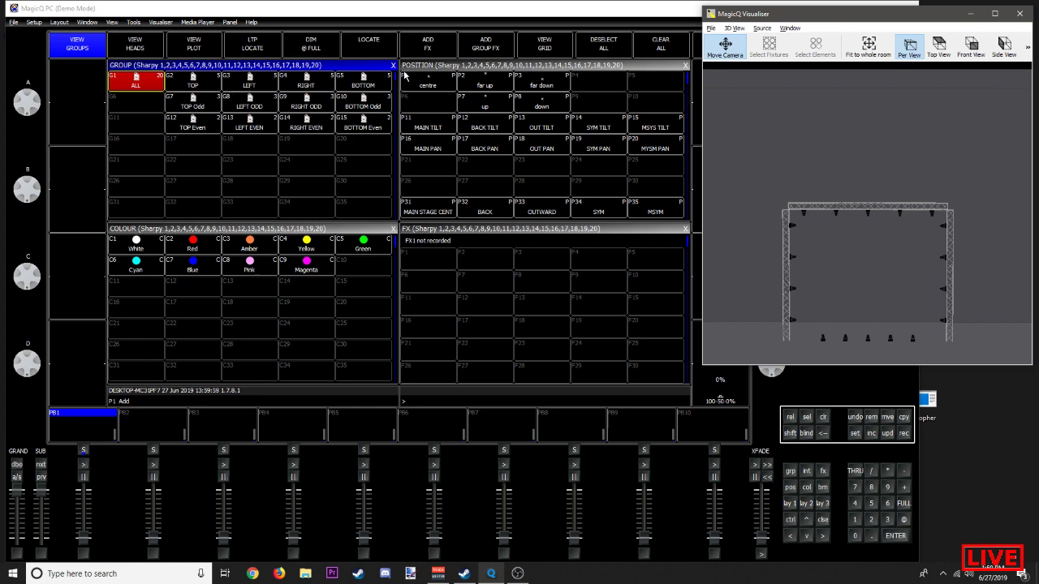
left_click(426, 50)
left_click(186, 94)
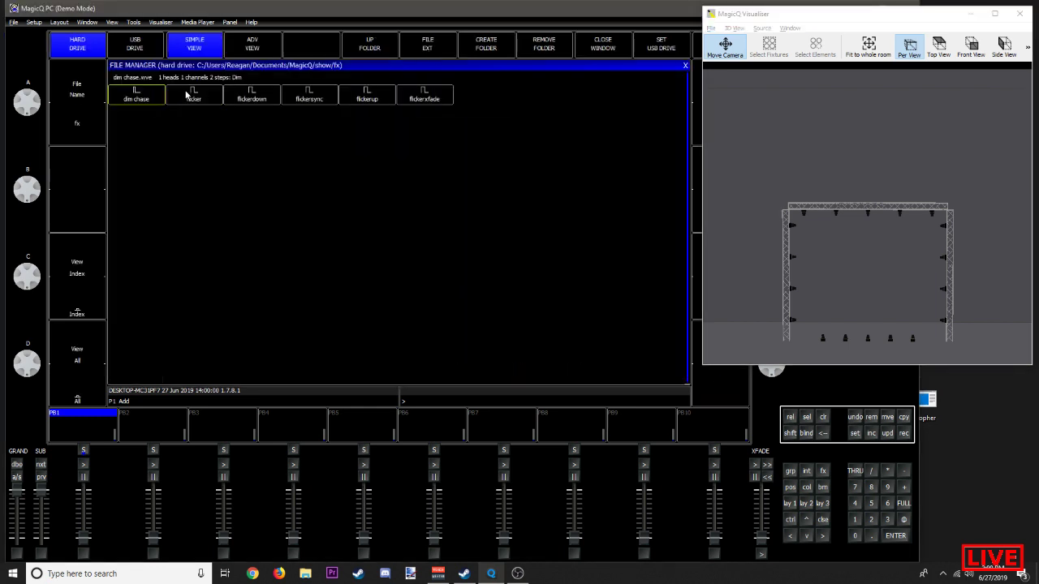
left_click(130, 98)
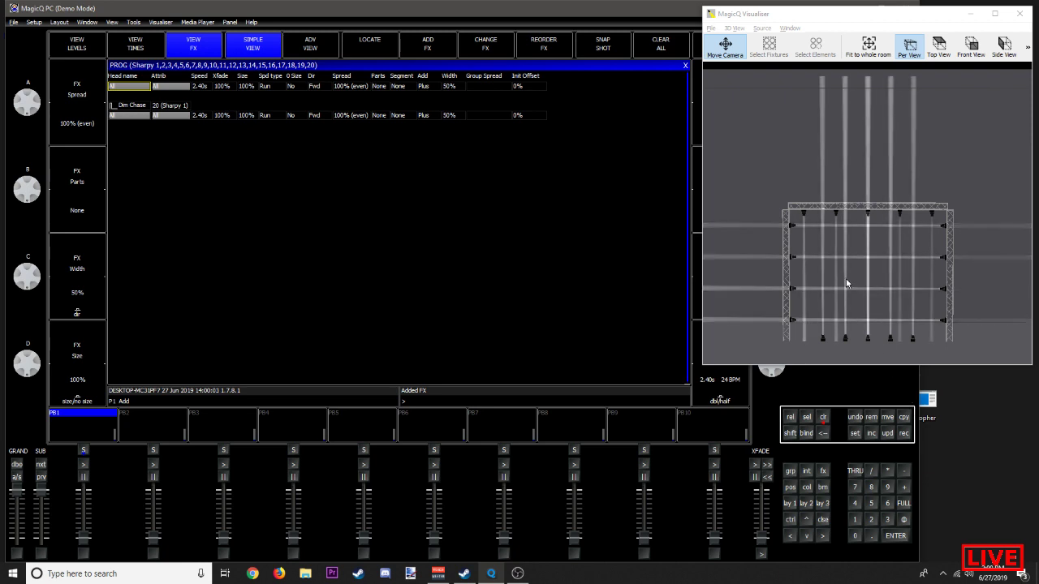
Step: Set the Dim Chase FX's add mode to Minus and close the programmer window
left_click(422, 86)
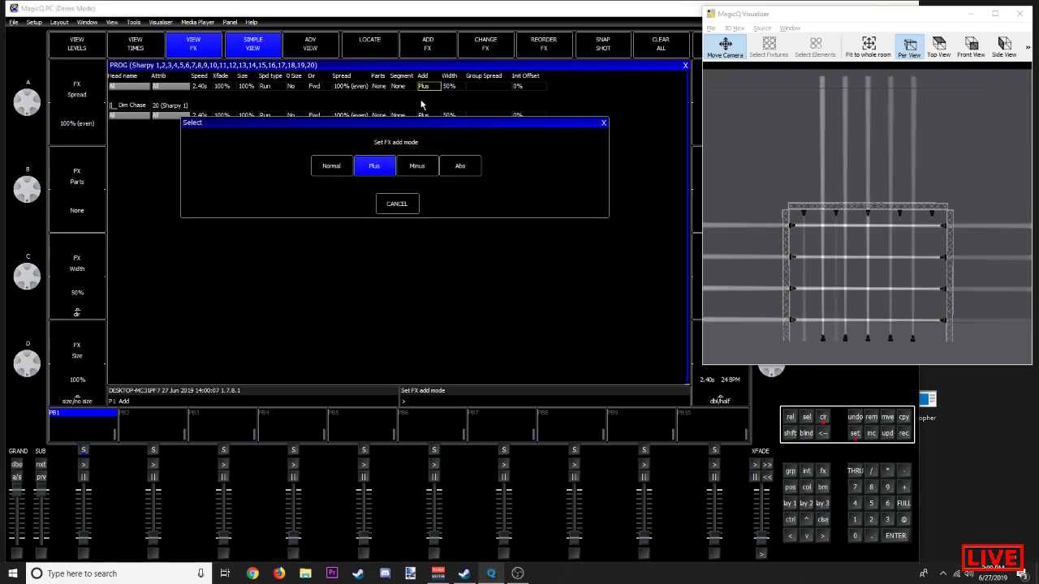
left_click(404, 168)
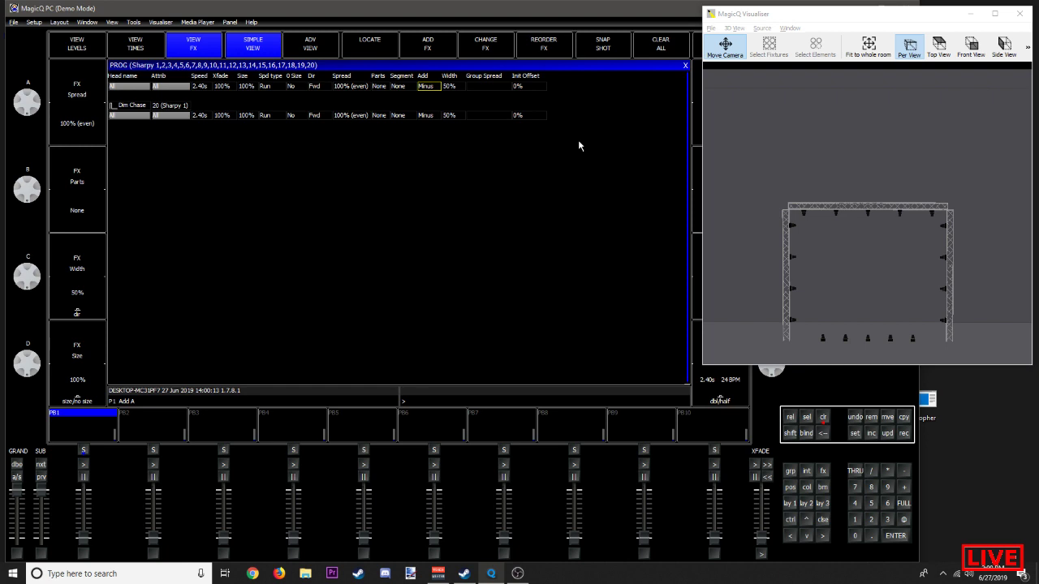
left_click(684, 66)
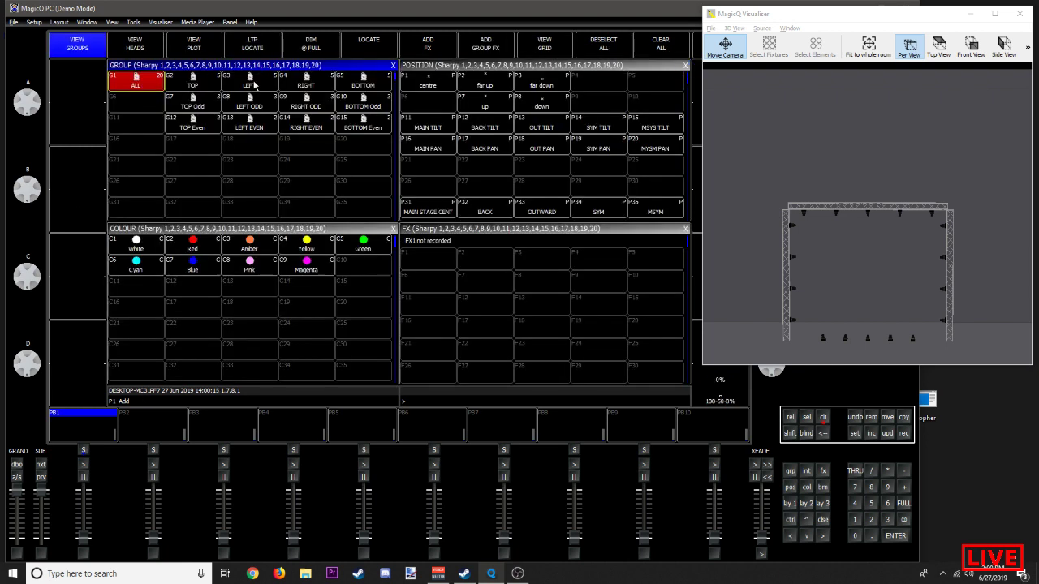
Step: Bring the ALL group's heads to full intensity, then vary their level and leave it at 96%
left_click(308, 49)
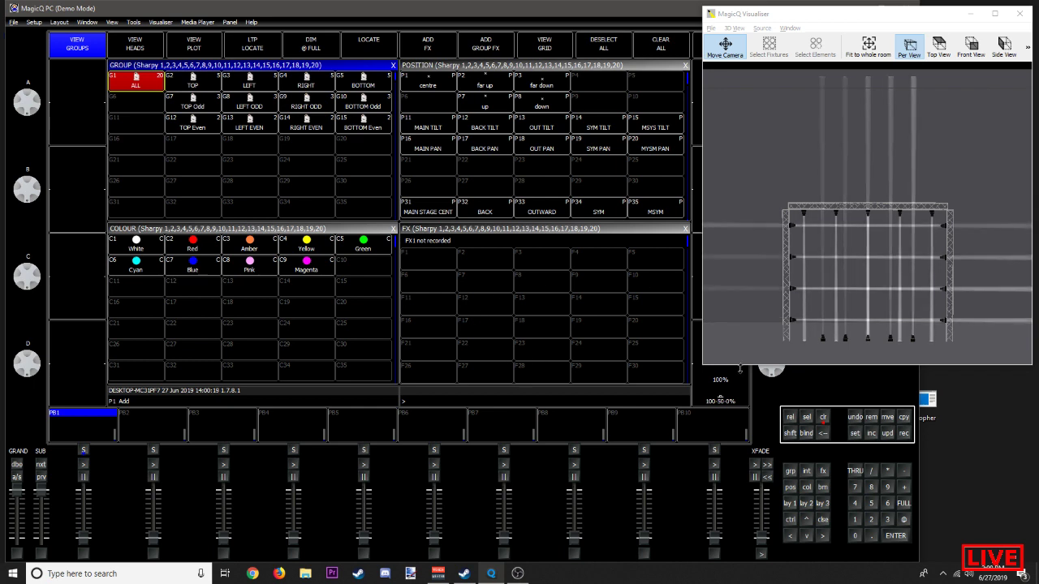
left_click_drag(771, 372, 785, 553)
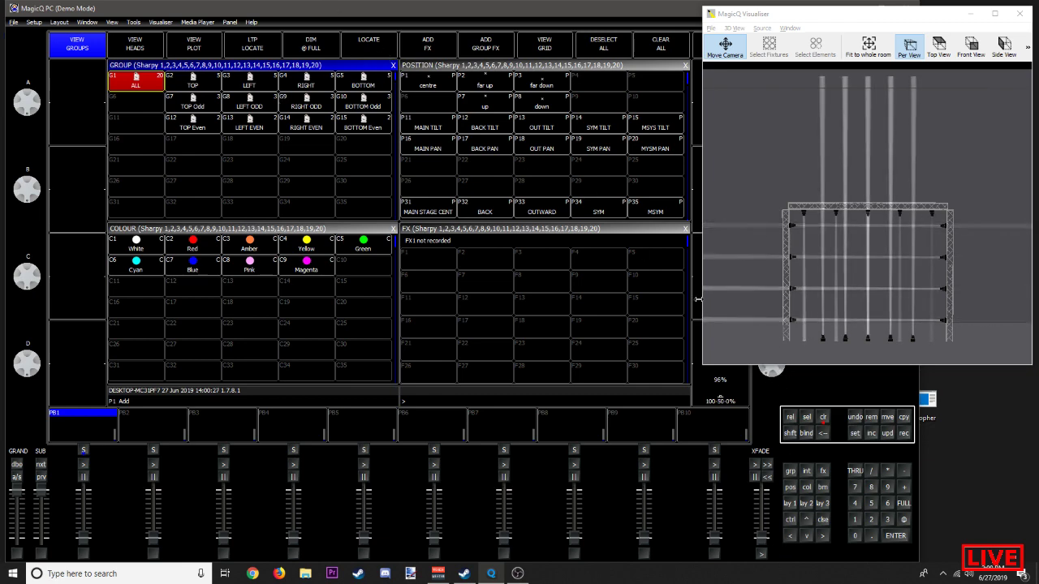
Step: Move the Visualiser aside, reopen the programmer's FX view, and reposition the Visualiser clear of the FX table
left_click_drag(741, 17, 677, 213)
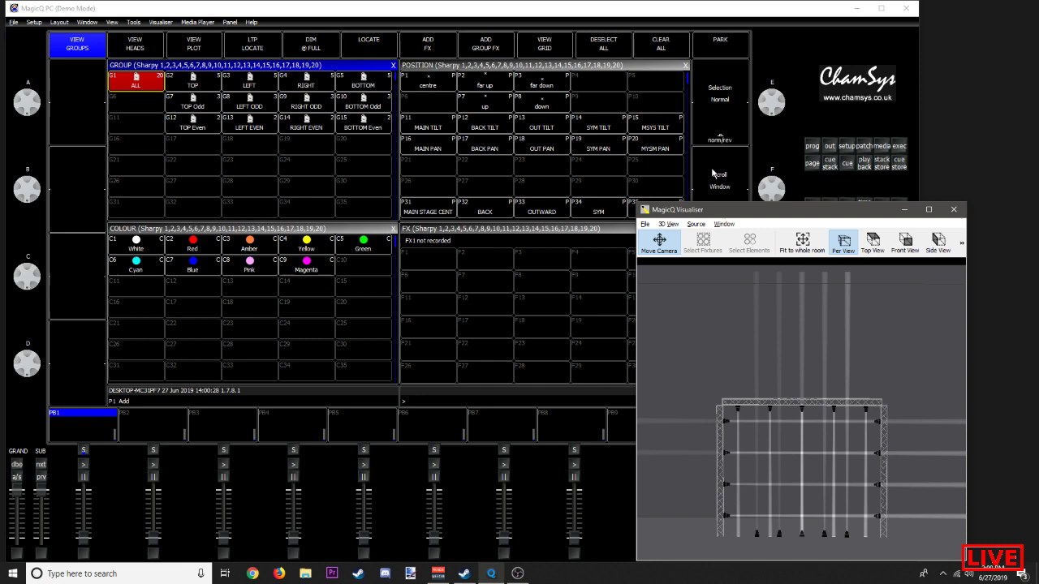
left_click(811, 146)
left_click_drag(763, 211, 829, 37)
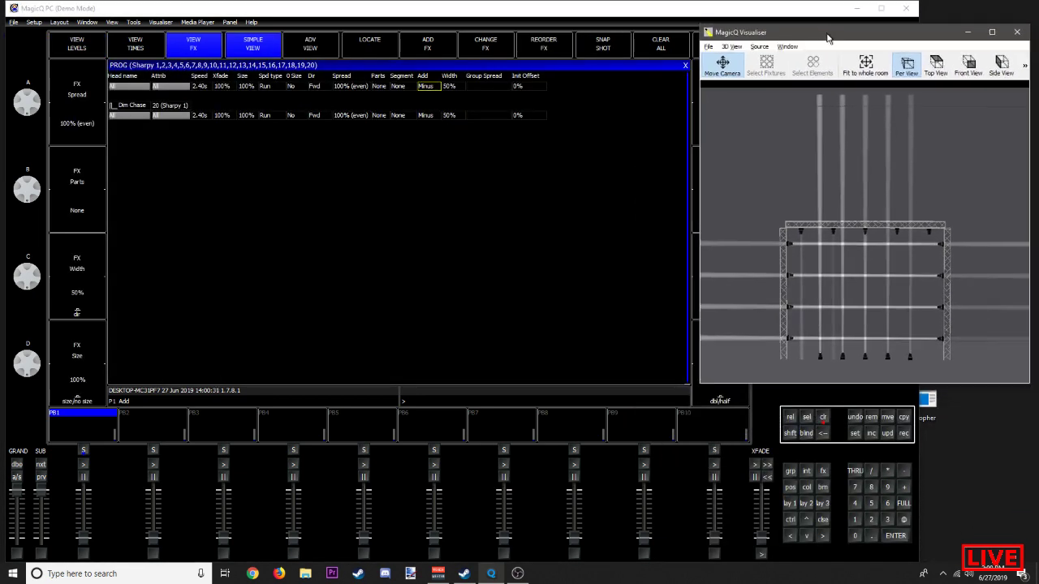
Step: Set the Dim Chase FX's speed to 0.5 seconds for all heads
left_click(122, 87)
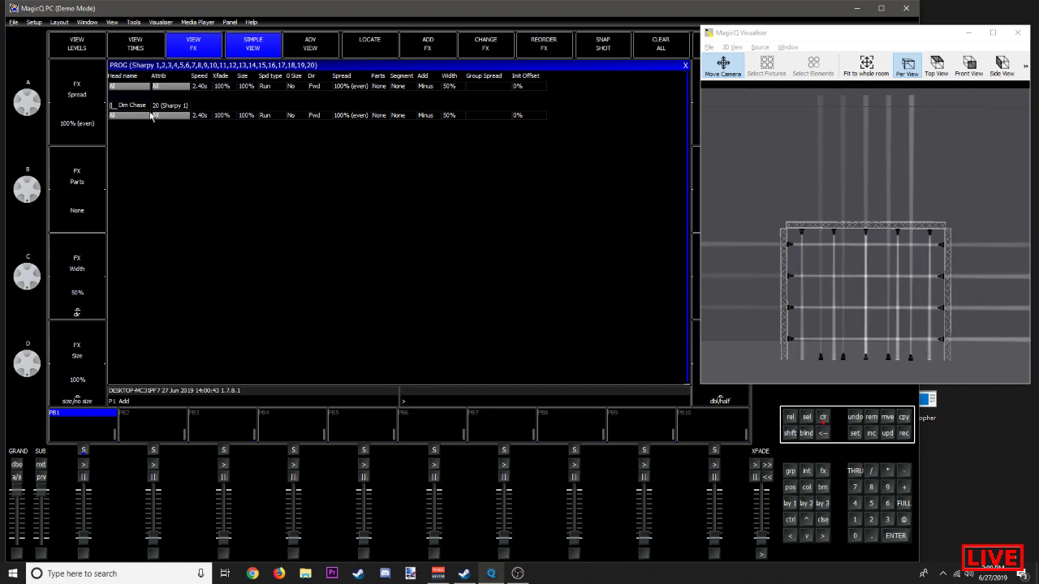
left_click(200, 87)
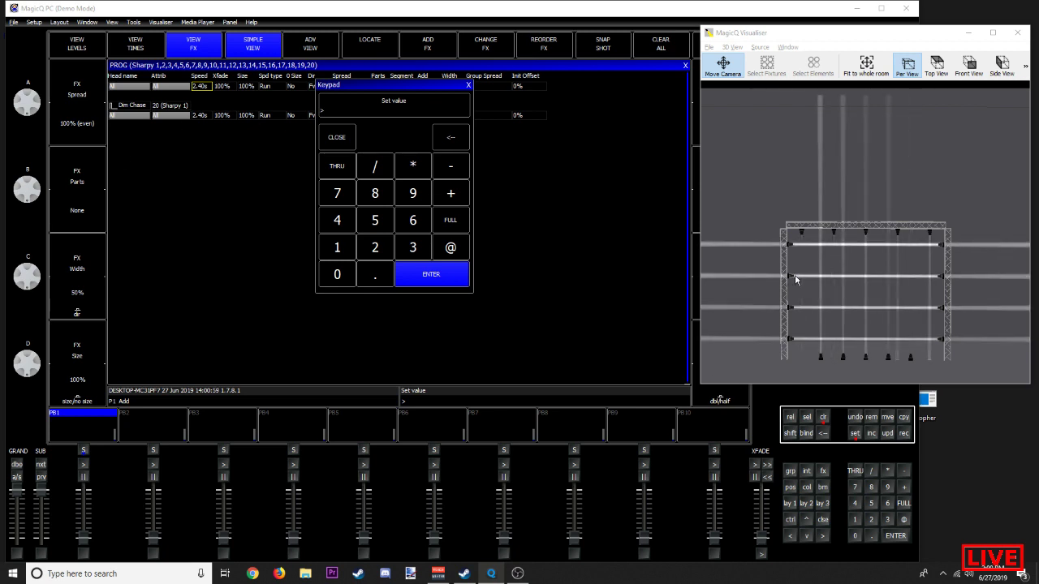
left_click(468, 85)
left_click(207, 91)
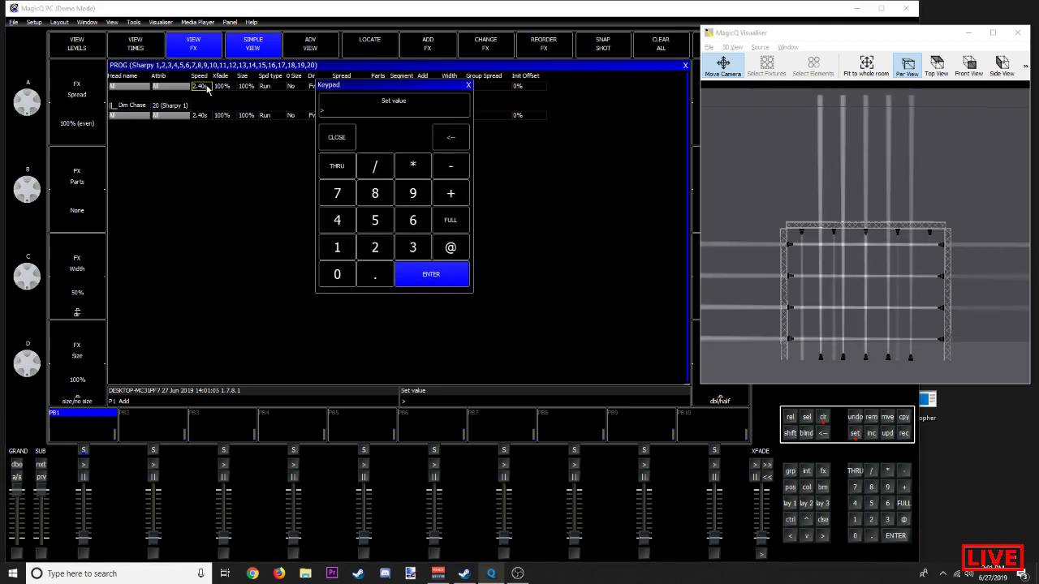
type(".5")
left_click(422, 276)
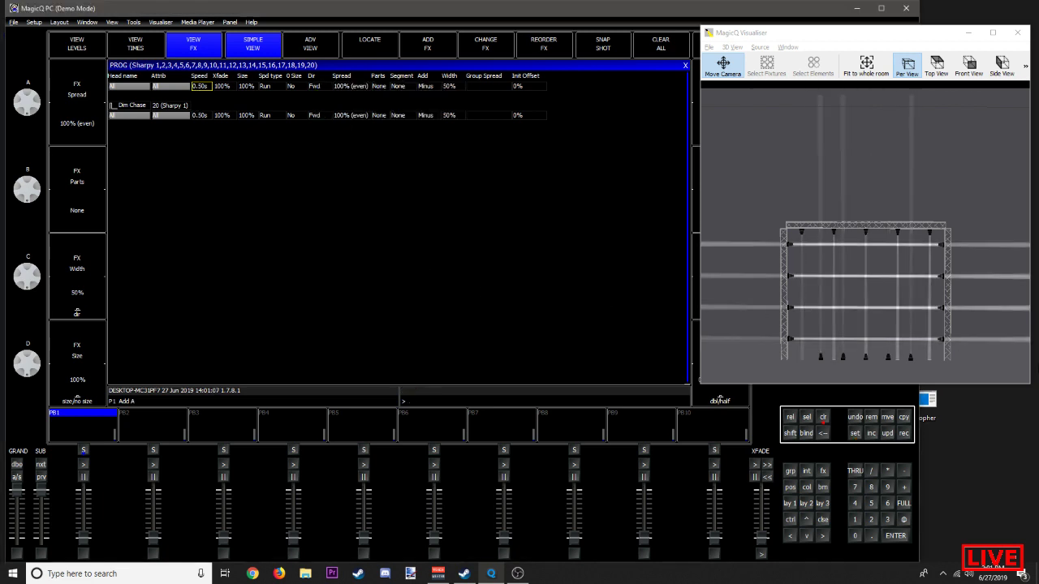
Step: Try crossfade values of 0% and 20% on the Dim Chase FX
left_click(222, 86)
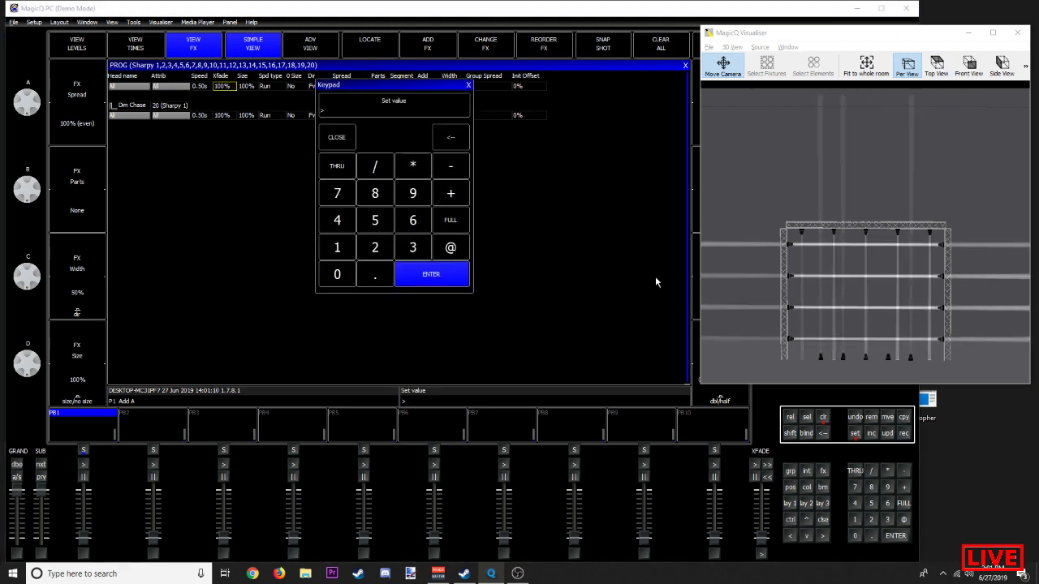
left_click(339, 276)
left_click(439, 280)
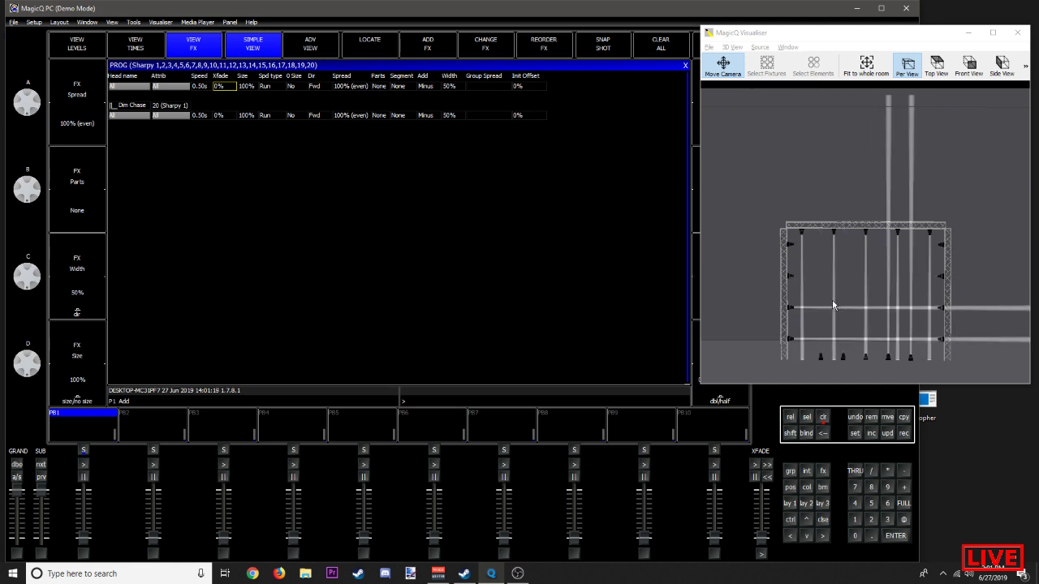
left_click(245, 85)
left_click(375, 246)
left_click(338, 276)
left_click(430, 274)
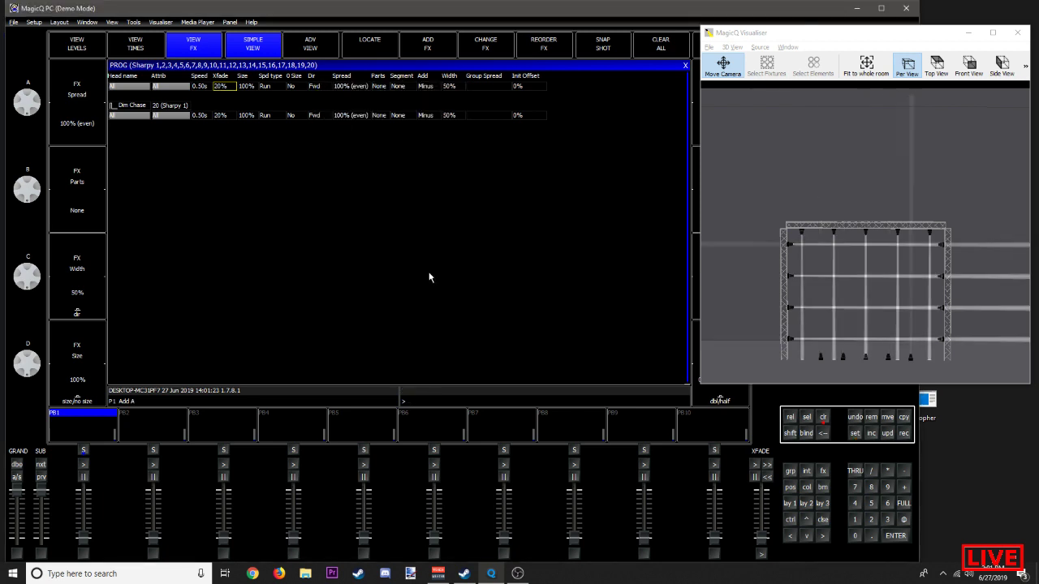
Step: Set the Dim Chase FX's crossfade to 50%
left_click(219, 86)
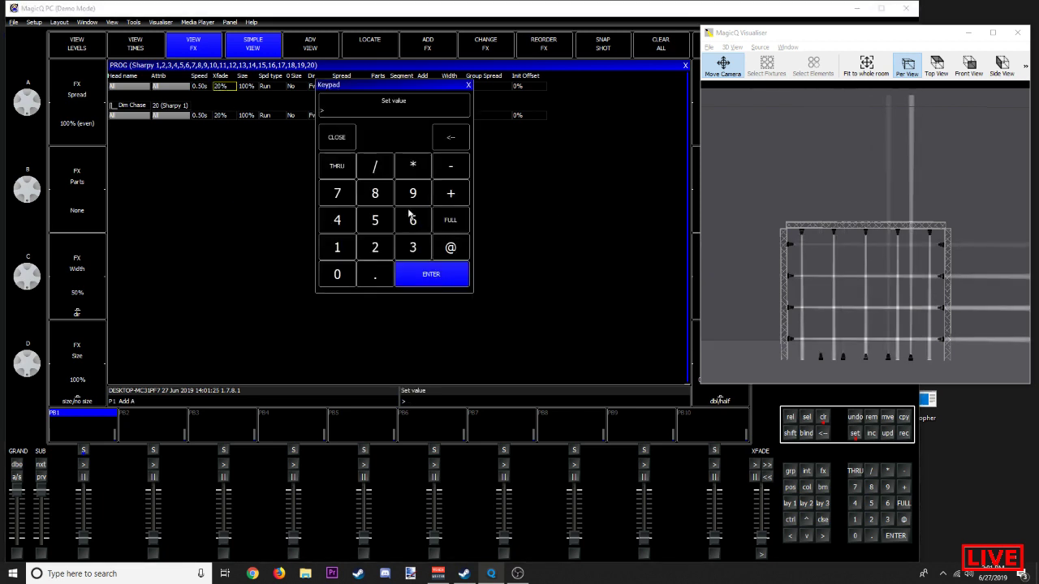
left_click(373, 220)
left_click(338, 275)
left_click(430, 275)
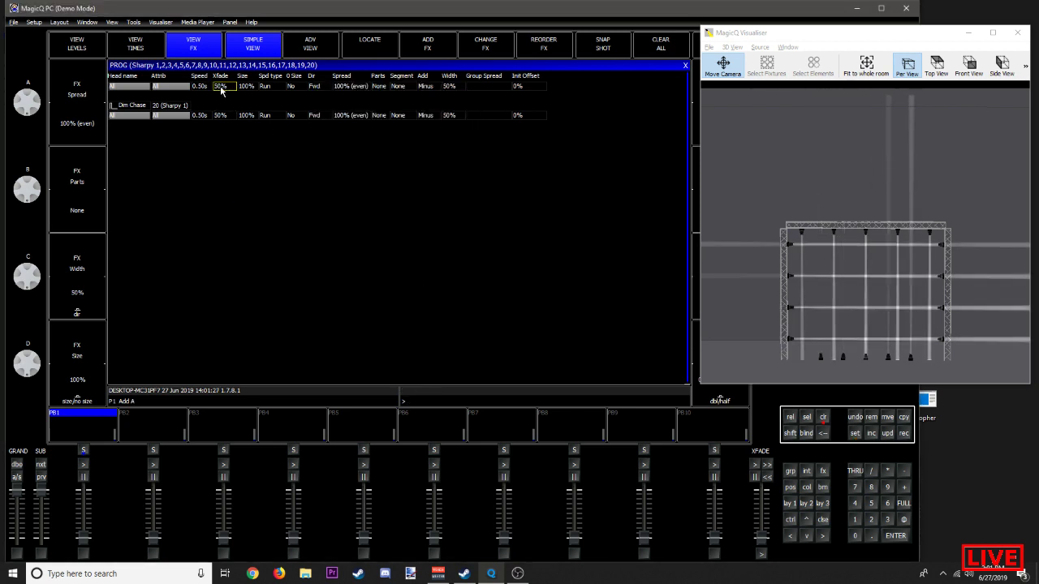
left_click(227, 87)
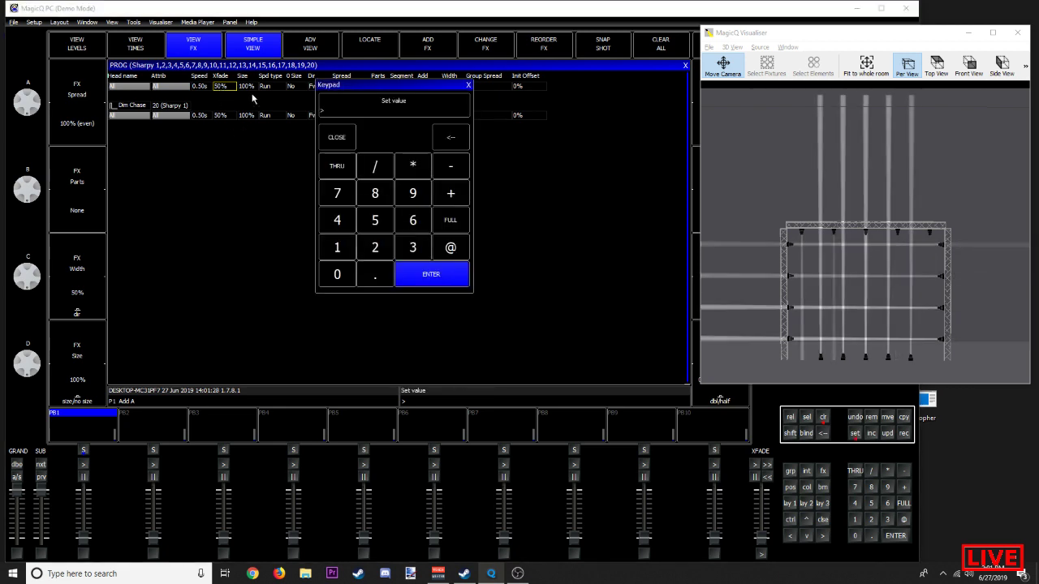
left_click(467, 86)
Step: Try the Dim Chase FX at 50% size, then restore the size to 100%
left_click(241, 87)
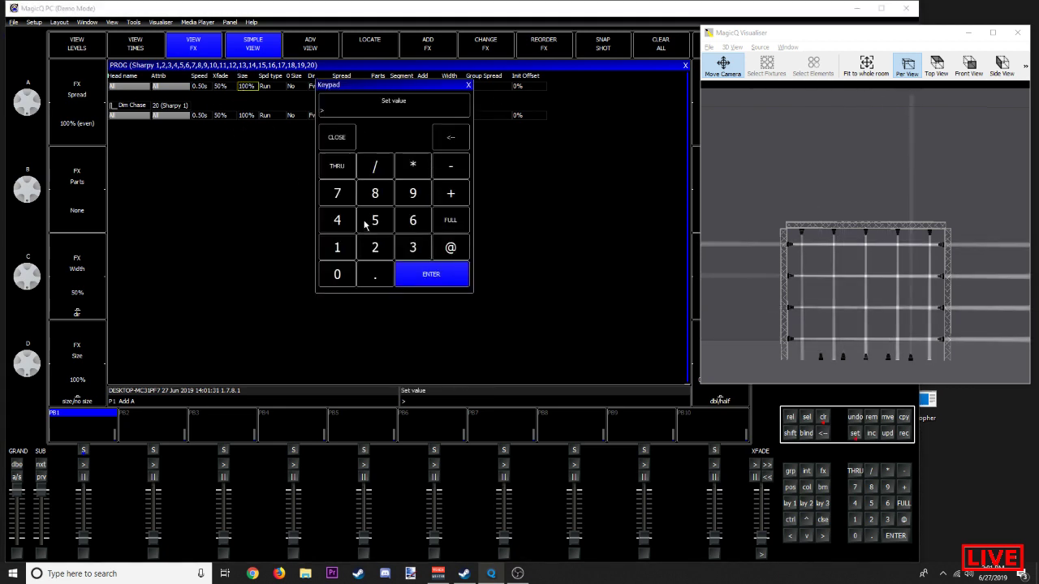
left_click(372, 221)
left_click(337, 274)
left_click(429, 273)
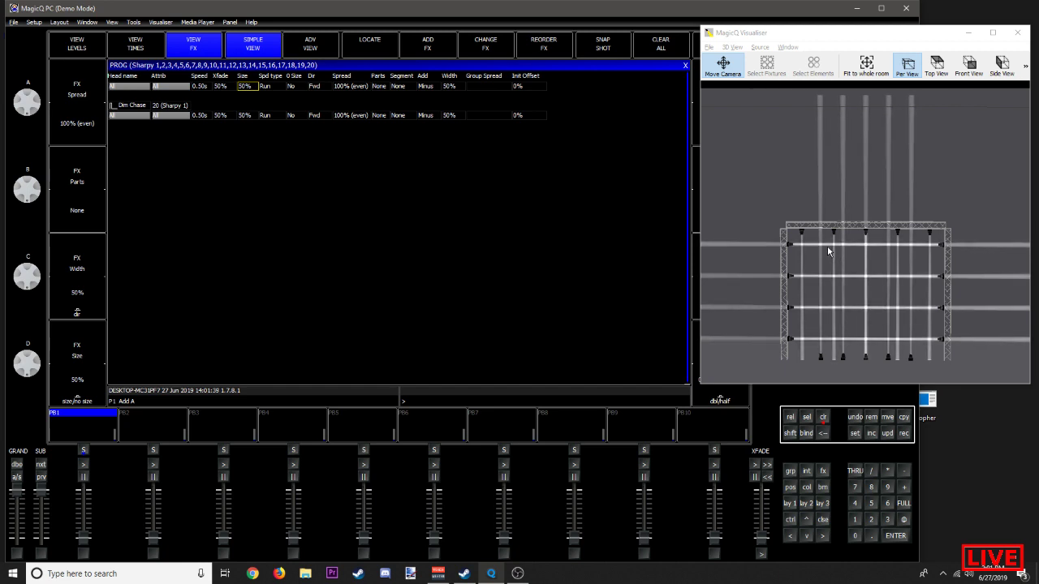
left_click(251, 87)
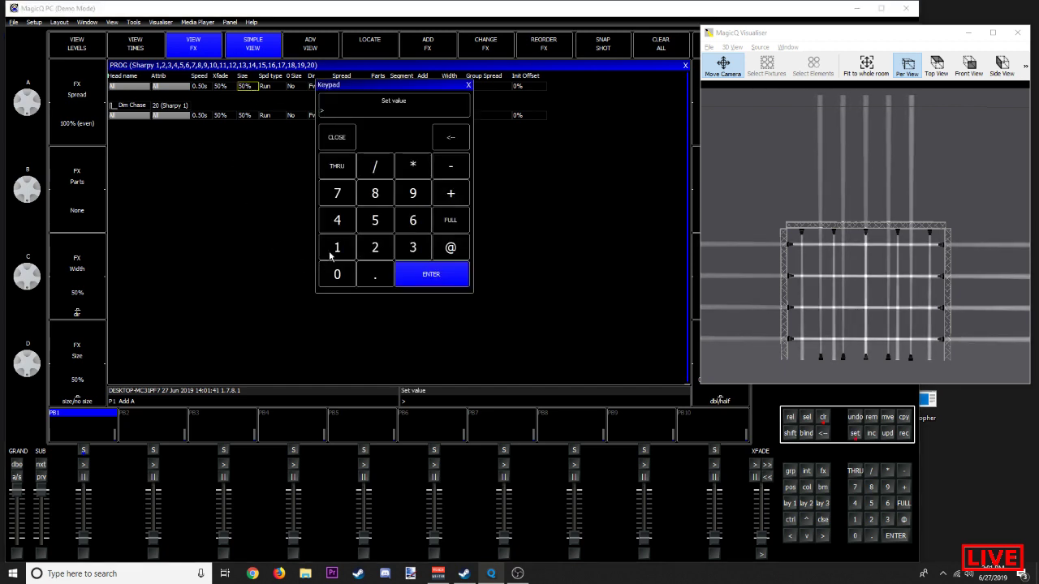
left_click(338, 243)
double_click(339, 271)
left_click(450, 274)
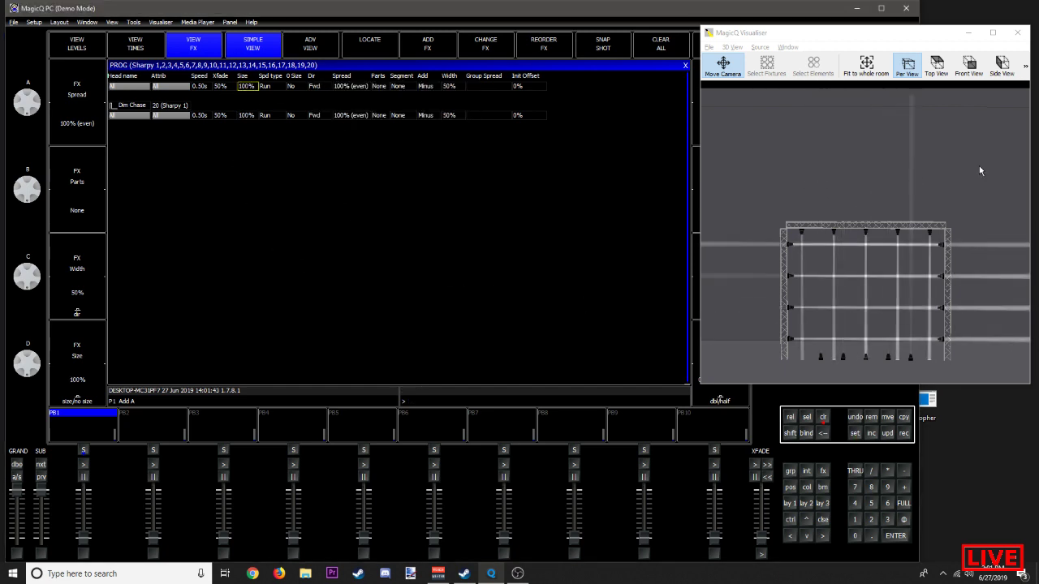
Step: Reduce the Dim Chase FX's size to 0%, then return it to 100%
left_click(257, 86)
left_click(338, 273)
left_click(451, 284)
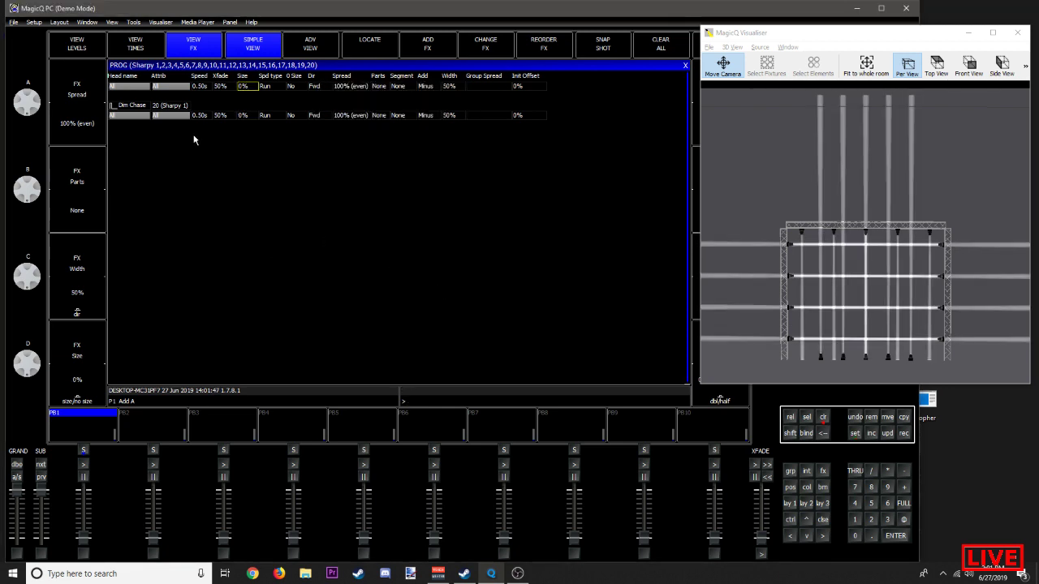
left_click(249, 88)
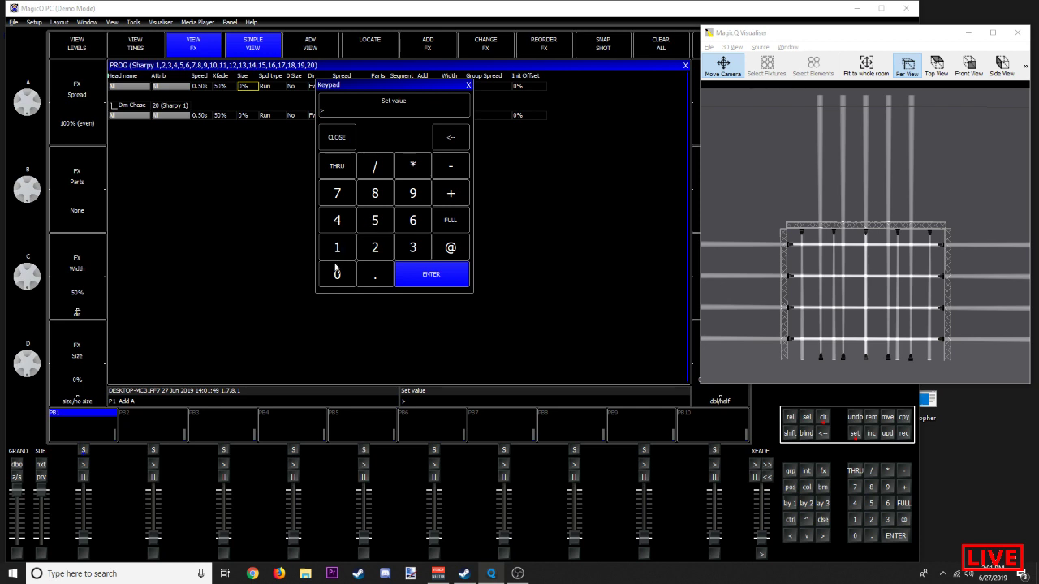
left_click(426, 273)
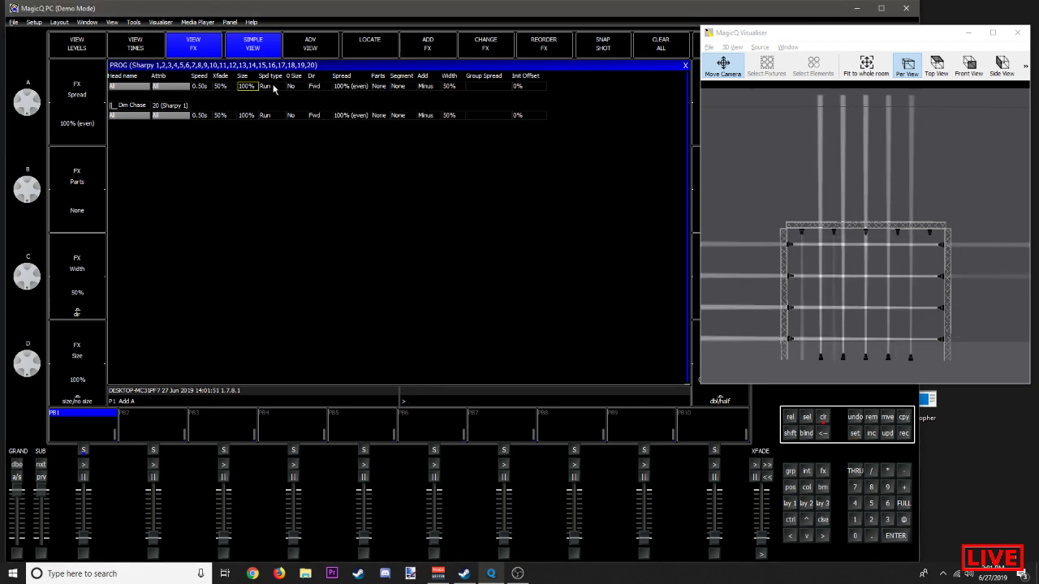
Step: Try the Stop and Double speed types on the Dim Chase FX, then return it to Run
left_click(267, 86)
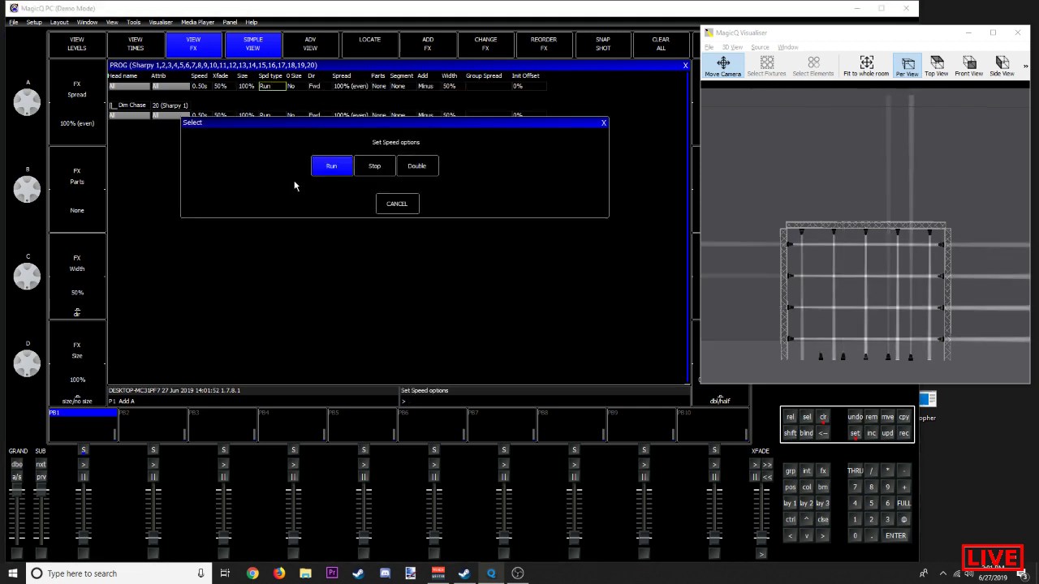
left_click(373, 166)
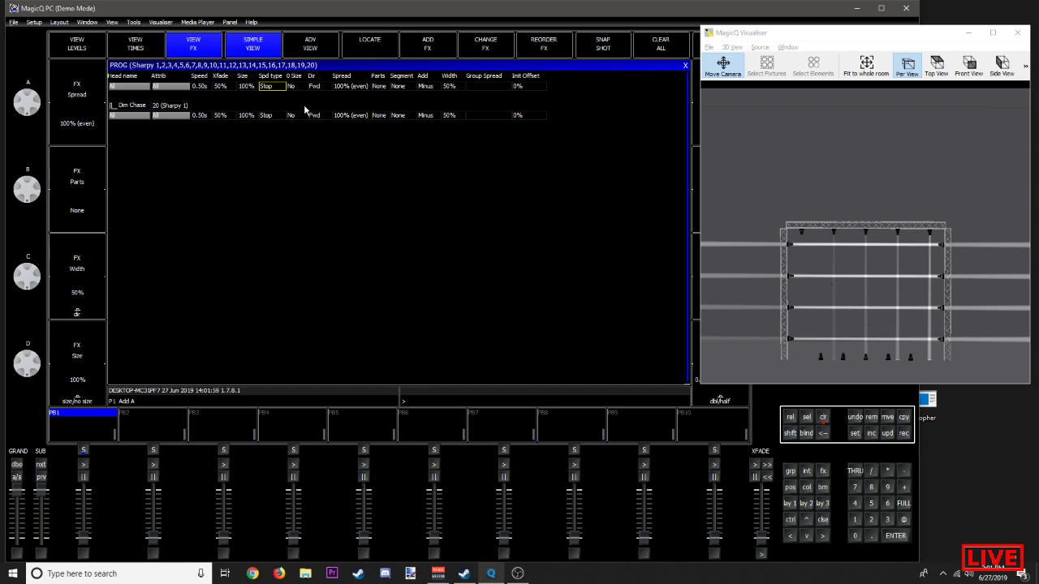
left_click(261, 87)
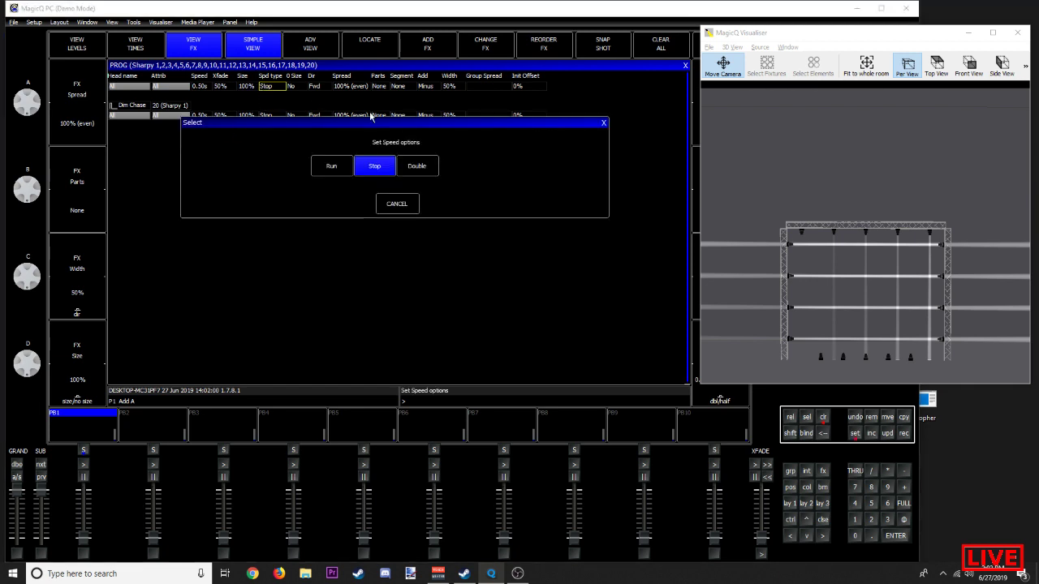
left_click(410, 168)
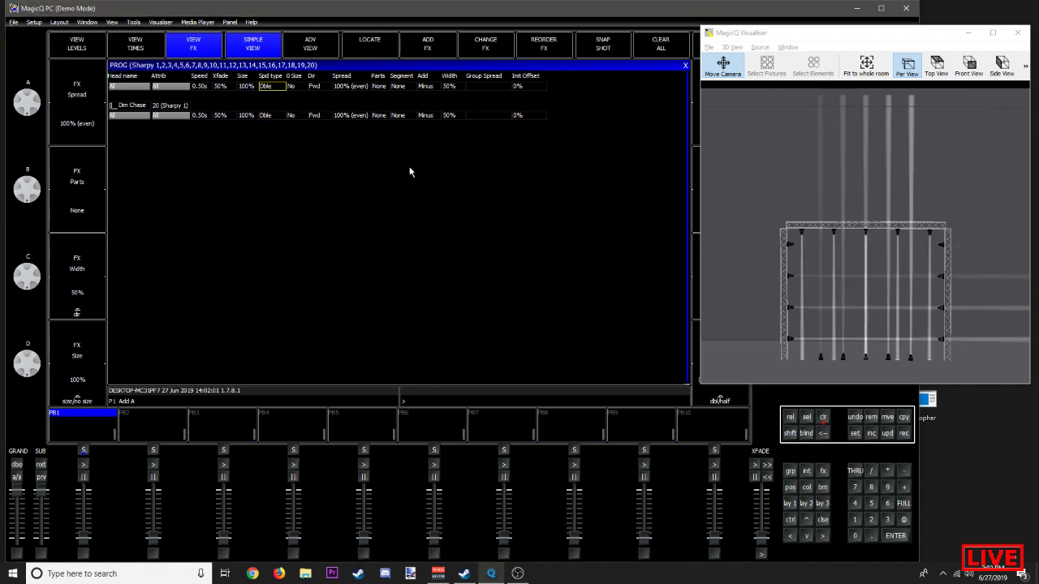
left_click(270, 87)
left_click(331, 167)
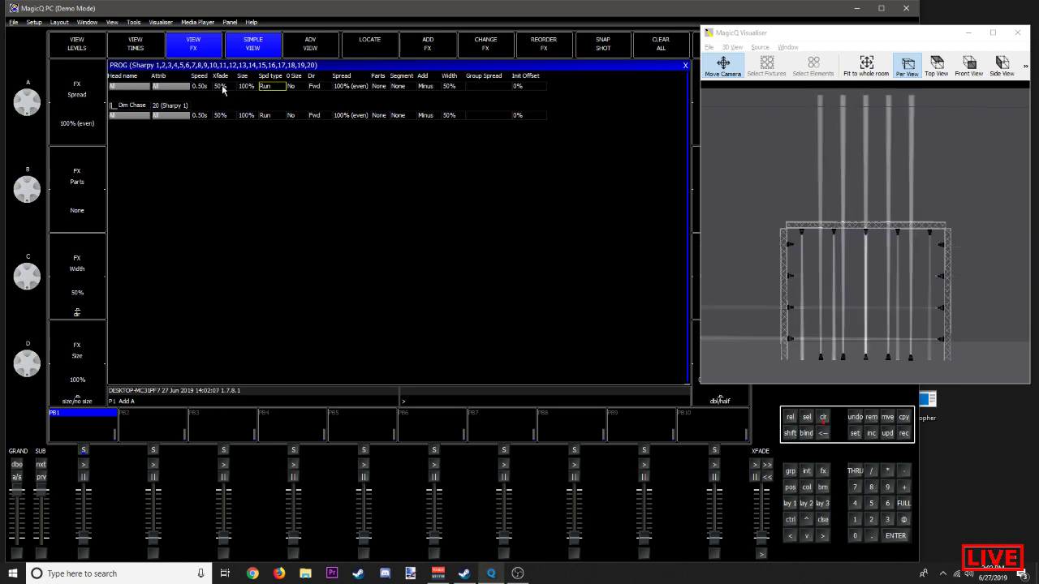
Step: Enable zero size for the Dim Chase FX, then switch it back to No
left_click(291, 86)
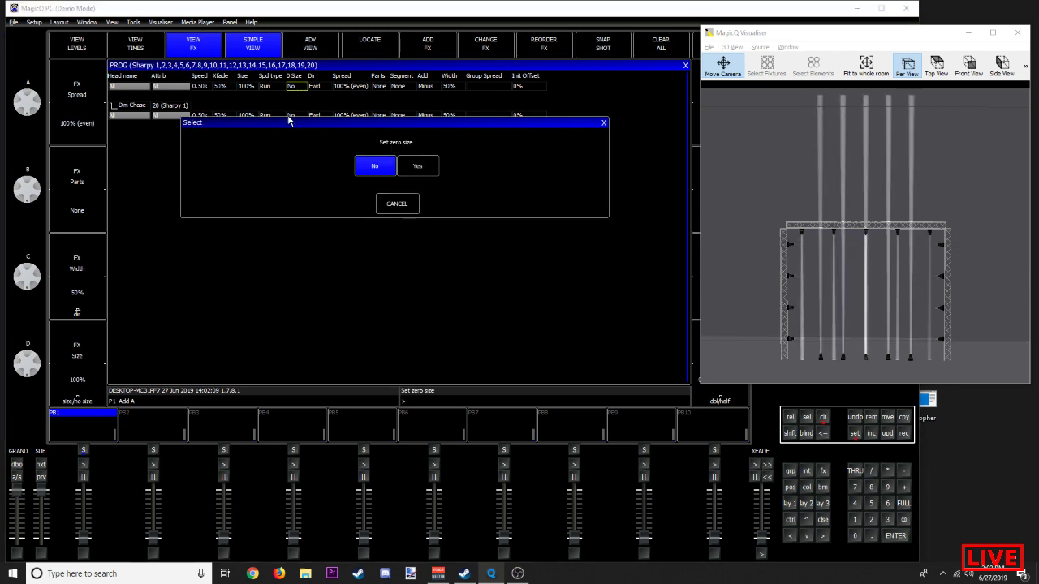
left_click(410, 166)
left_click(293, 87)
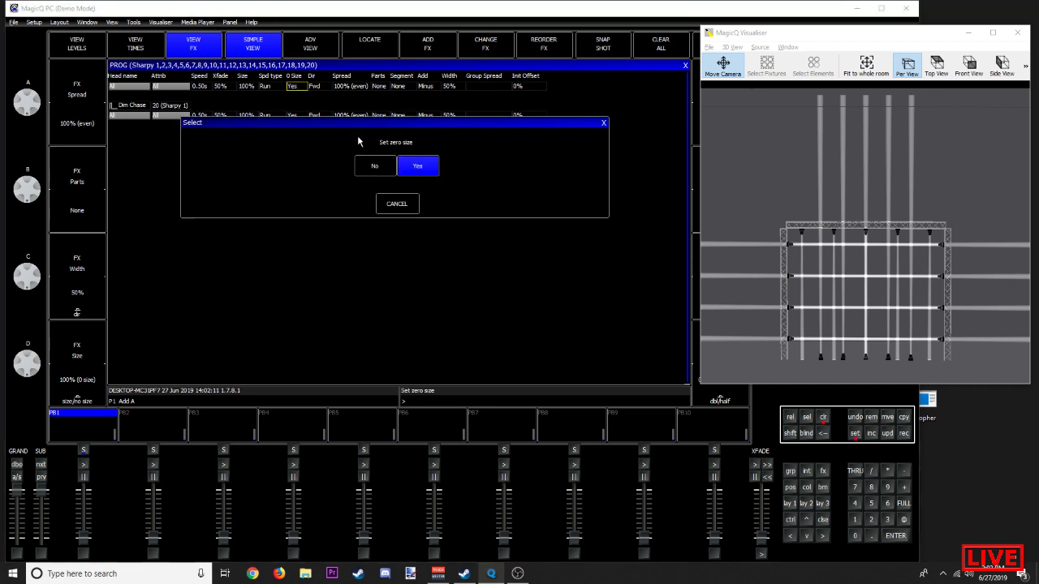
left_click(380, 172)
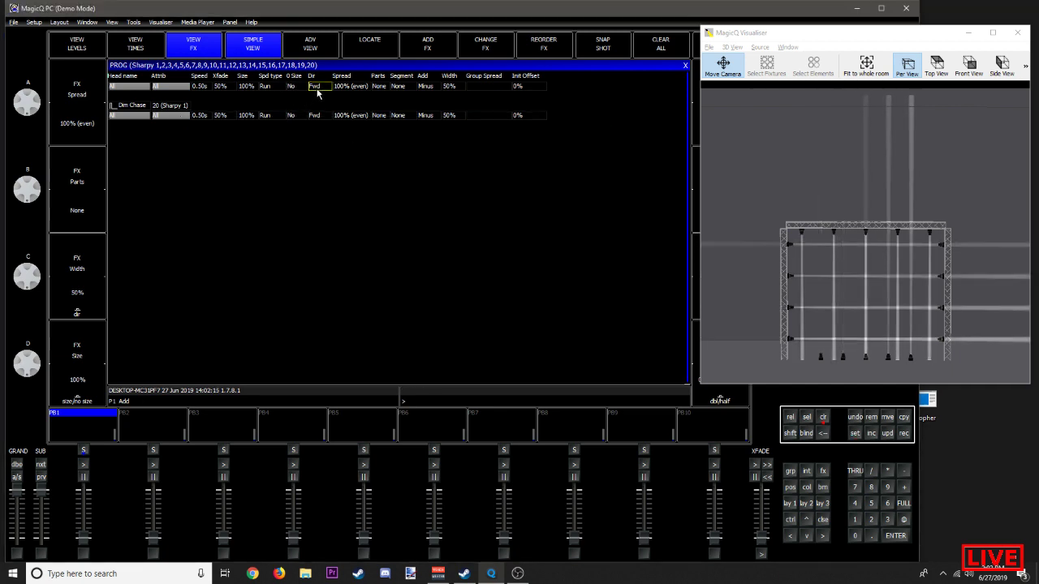
Step: Try the Centre out direction on the Dim Chase FX, then set the direction to Centre in
left_click(315, 87)
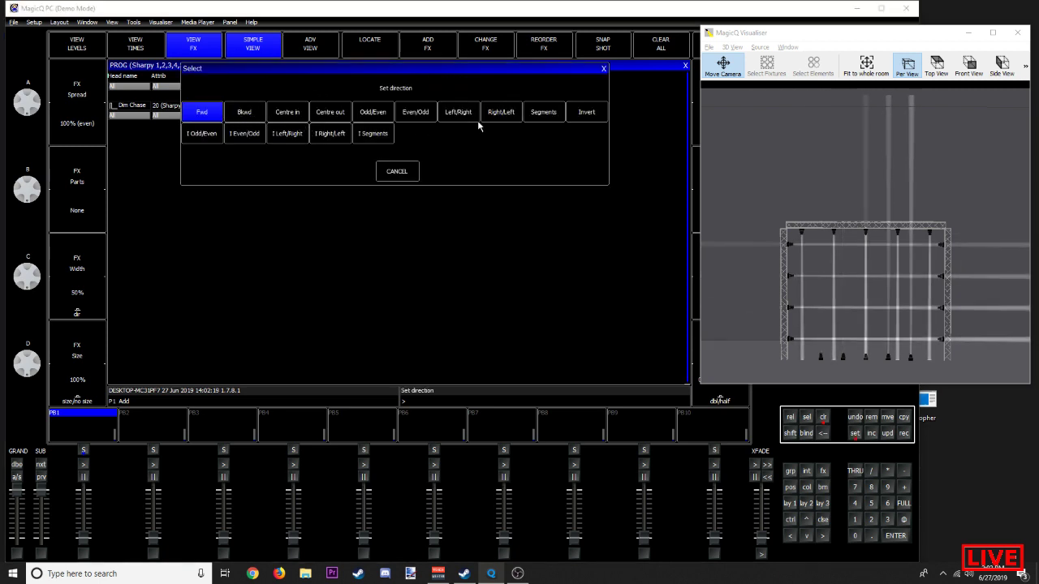
left_click(322, 117)
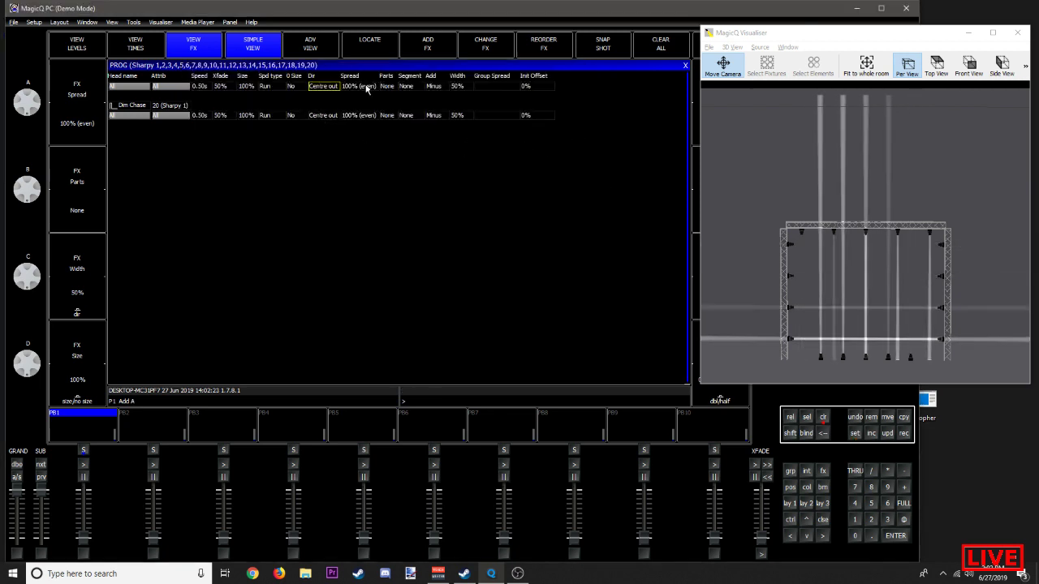
left_click(323, 86)
left_click(288, 117)
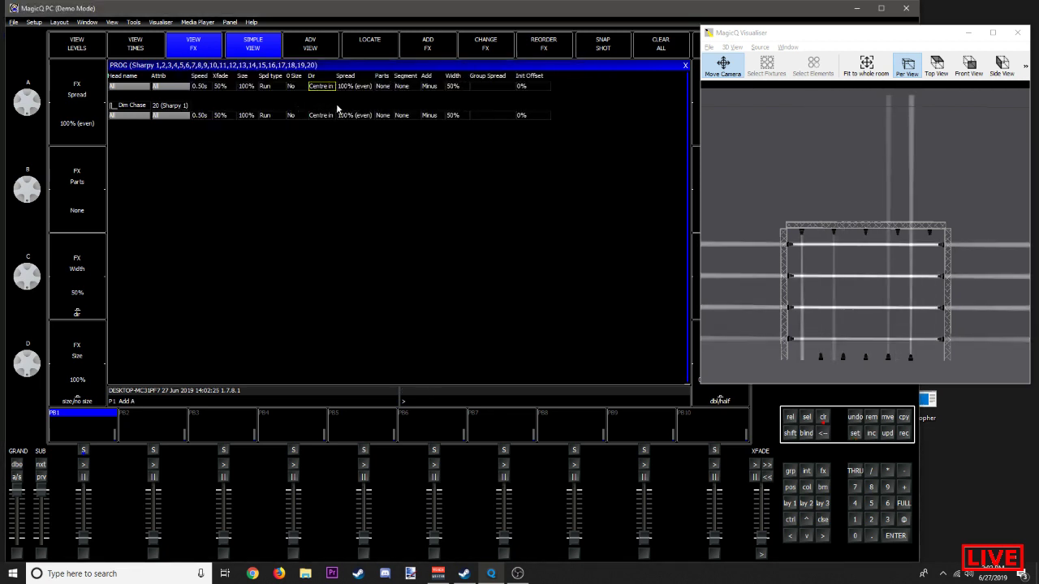
Step: Set the Dim Chase FX's direction to Fwd, try Even/Odd, then return it to Fwd
left_click(321, 87)
left_click(207, 114)
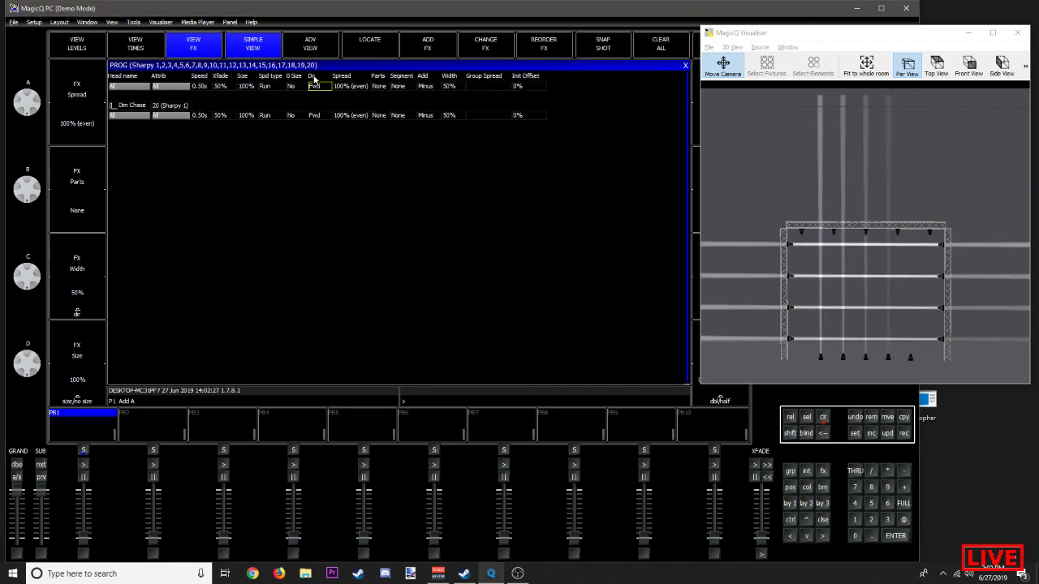
left_click(317, 87)
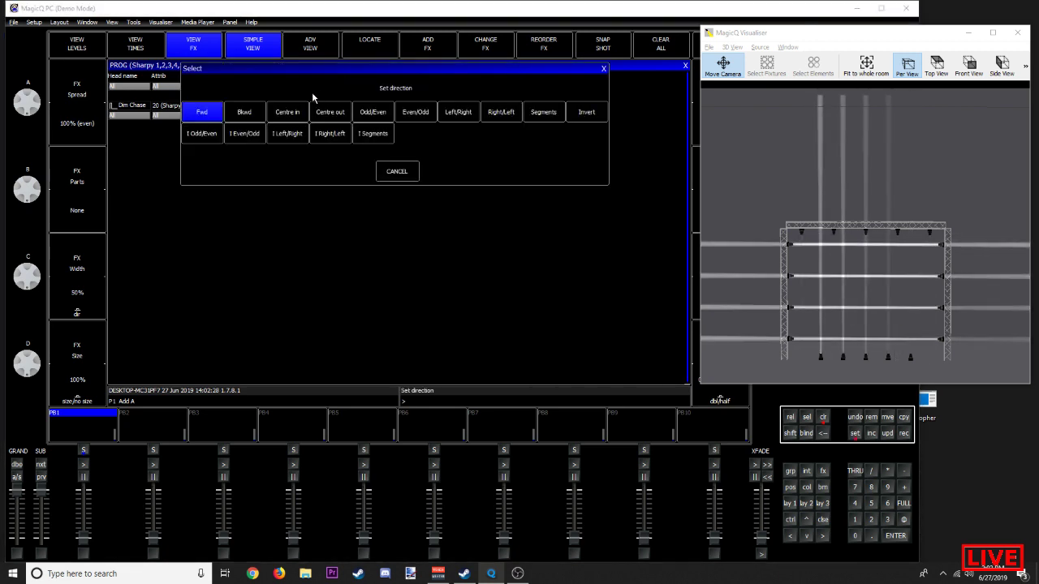
left_click(414, 111)
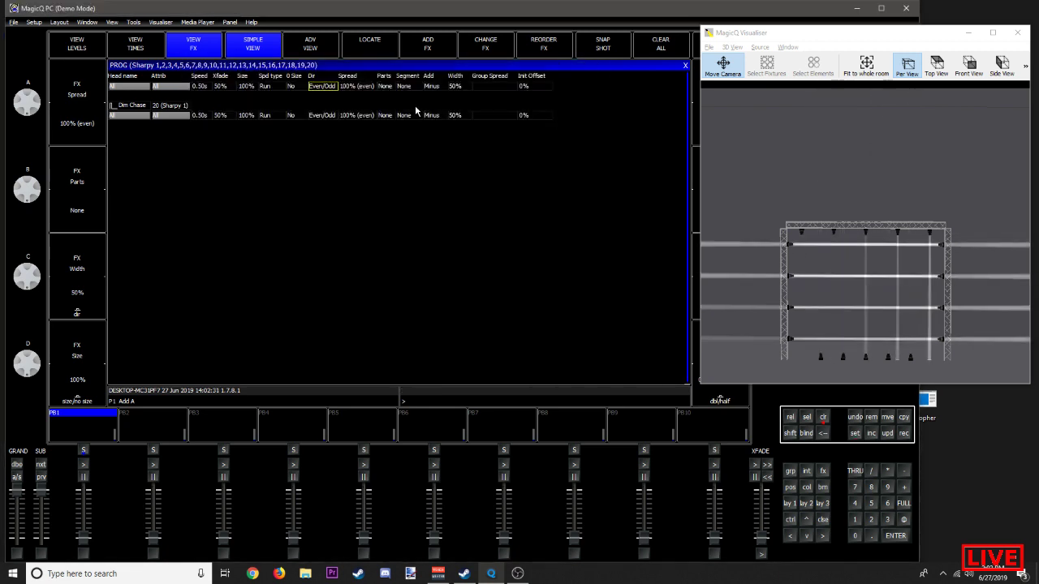
left_click(322, 86)
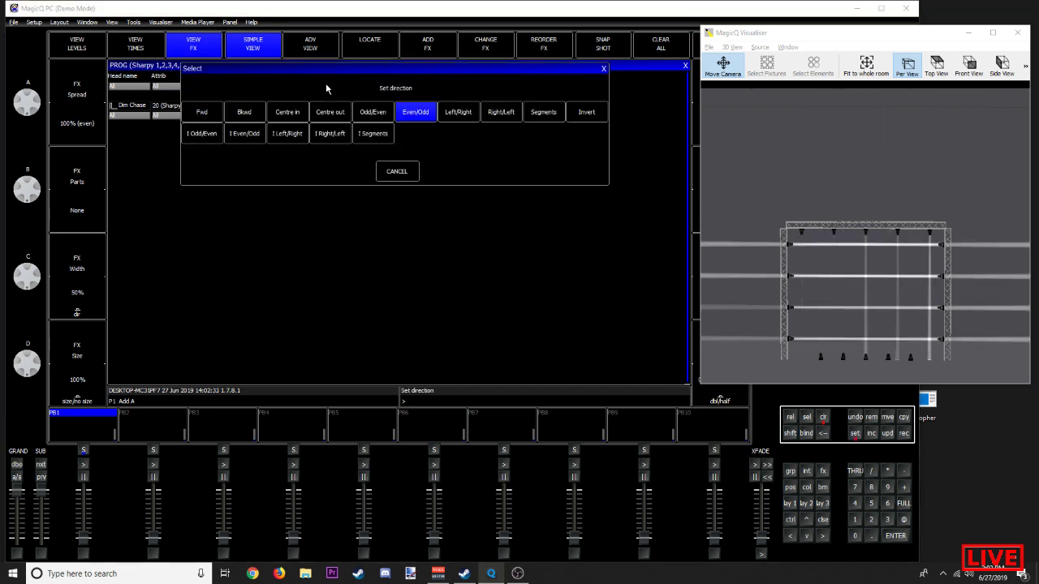
left_click(202, 111)
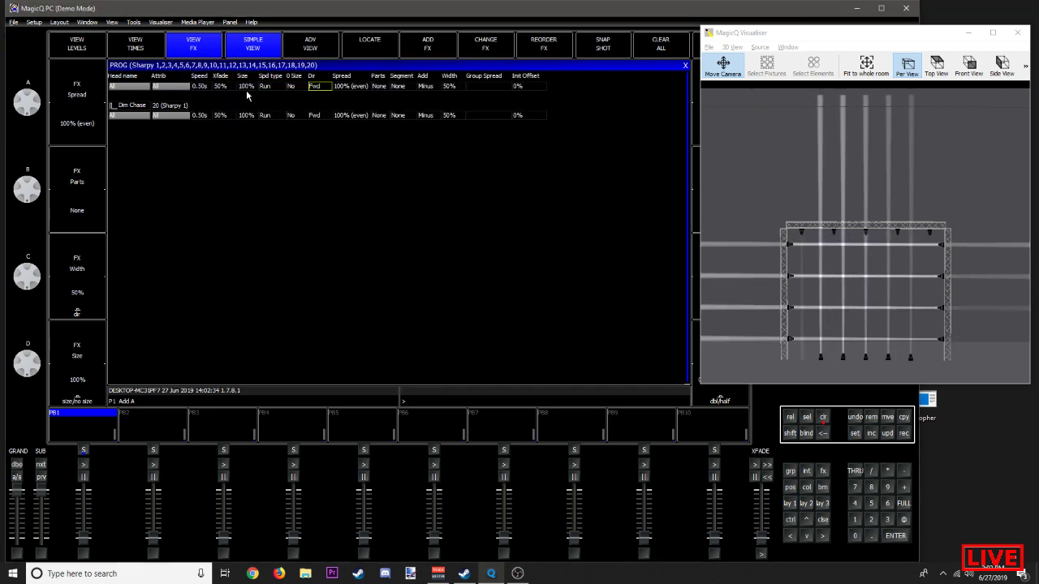
Step: Try spreads of 50% and 0% on the Dim Chase FX, then return the spread to 100%
left_click(345, 87)
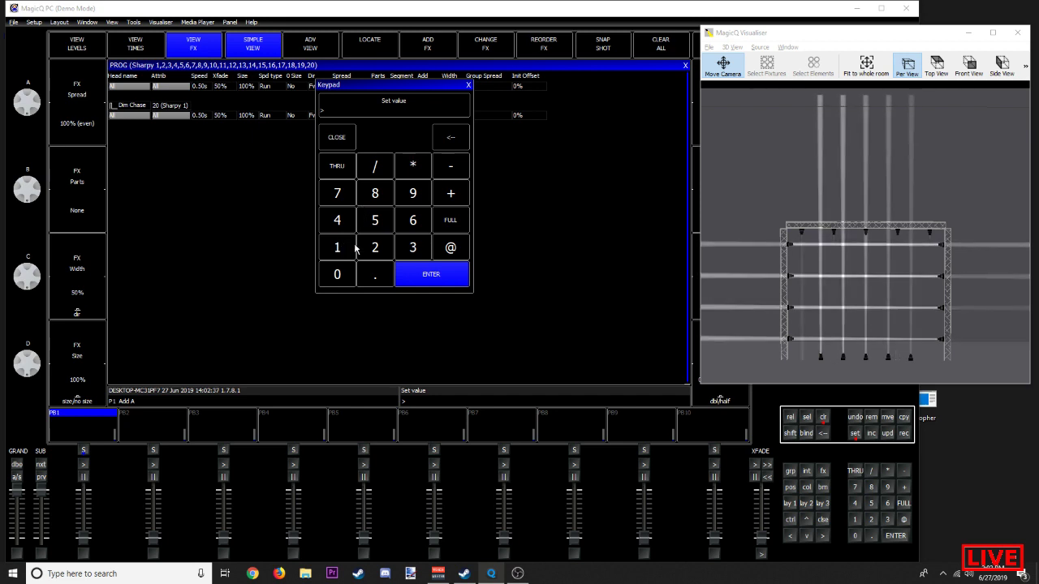
left_click(374, 220)
left_click(337, 273)
left_click(424, 273)
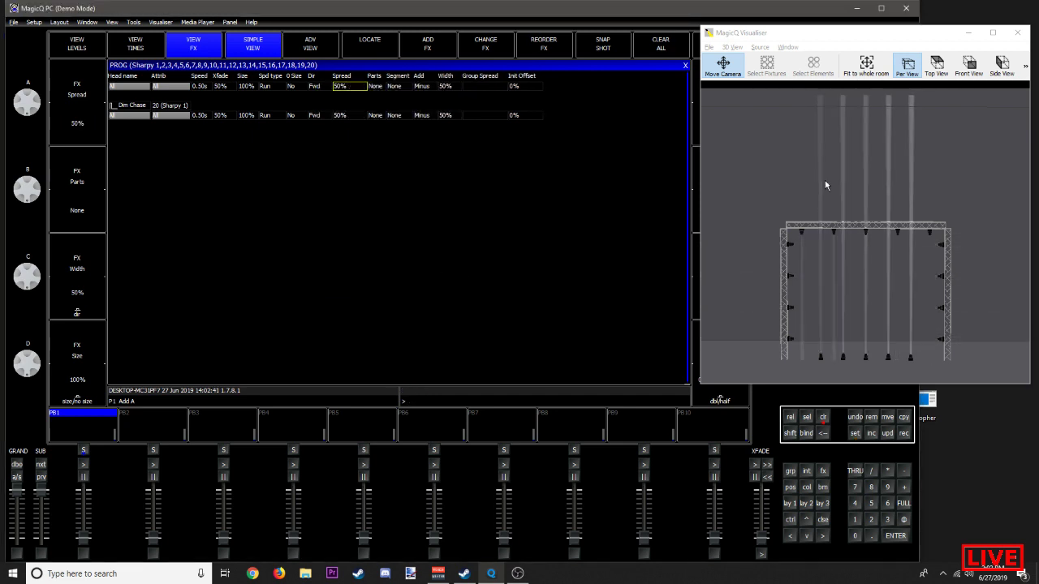
left_click(341, 86)
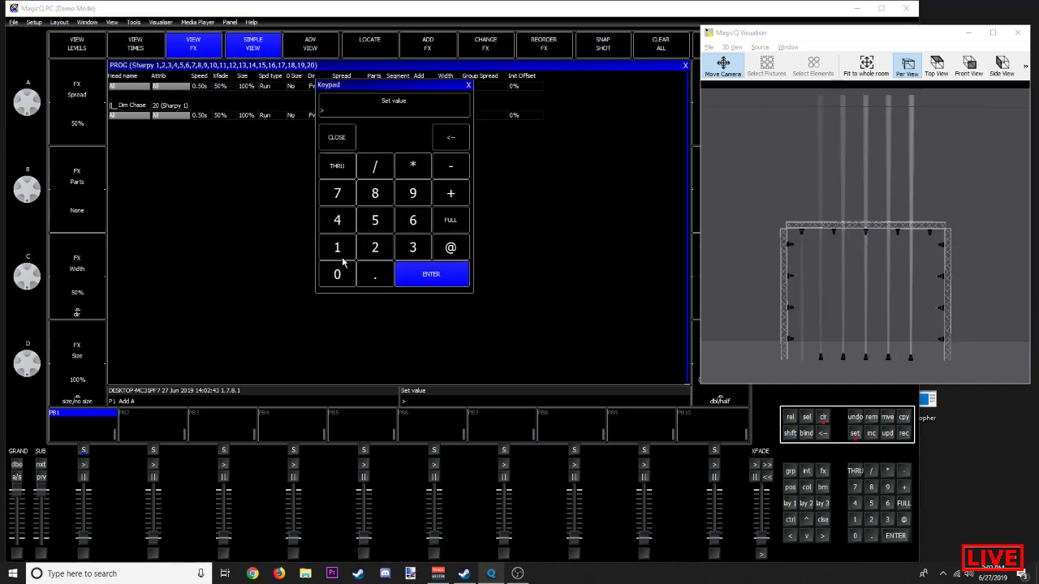
left_click(338, 271)
left_click(426, 276)
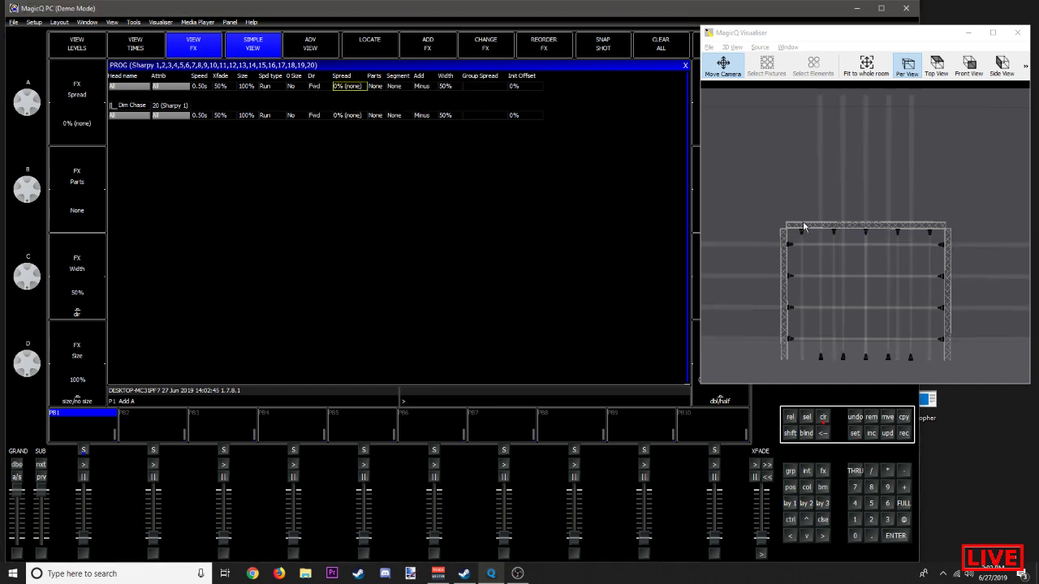
left_click(347, 86)
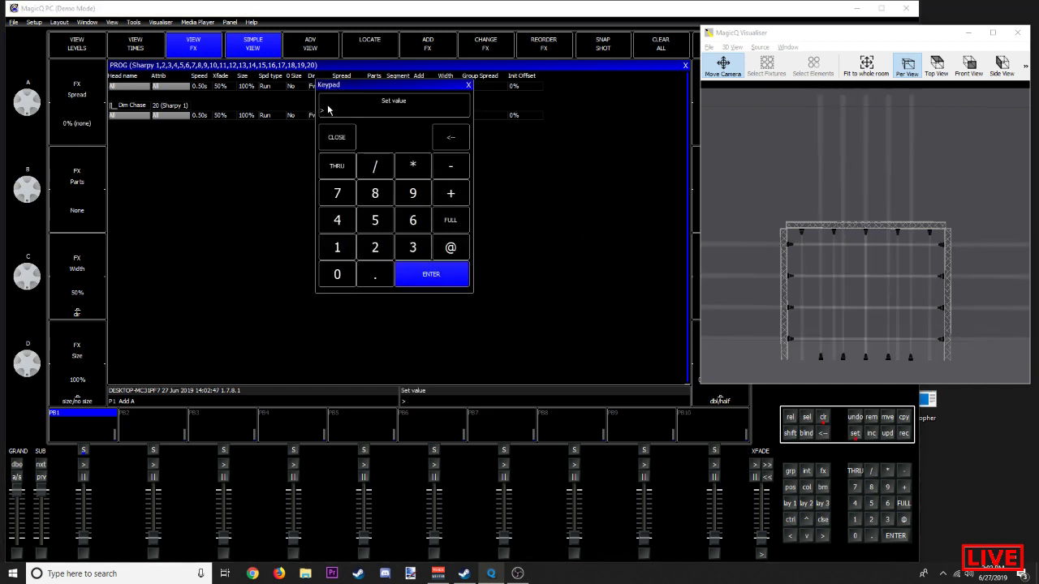
left_click(338, 252)
left_click(349, 275)
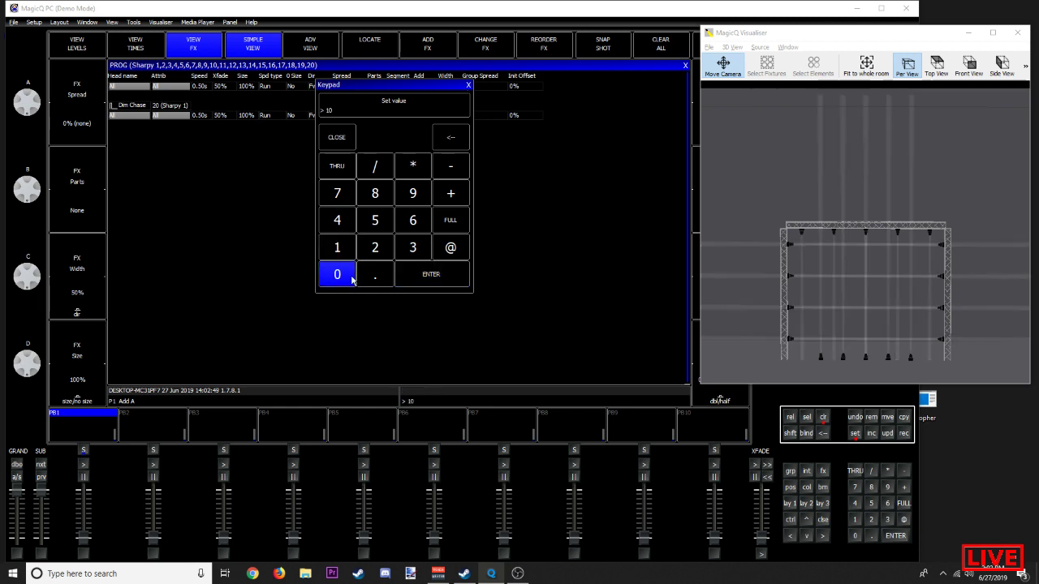
left_click(350, 275)
left_click(442, 276)
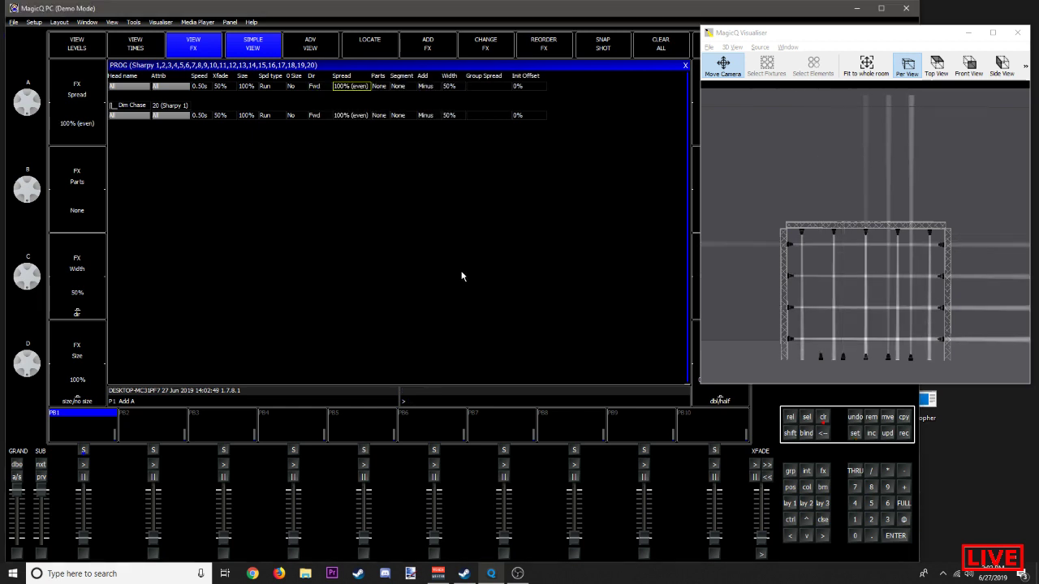
Step: Try splitting the Dim Chase FX into 2 and 3 parts, then set parts back to None
left_click(382, 84)
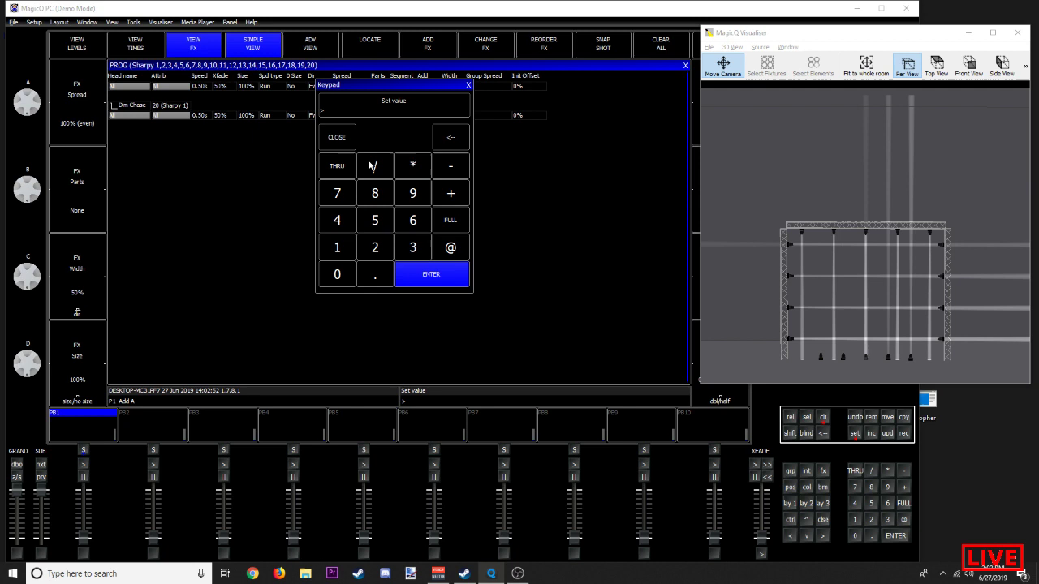
left_click(375, 246)
left_click(433, 274)
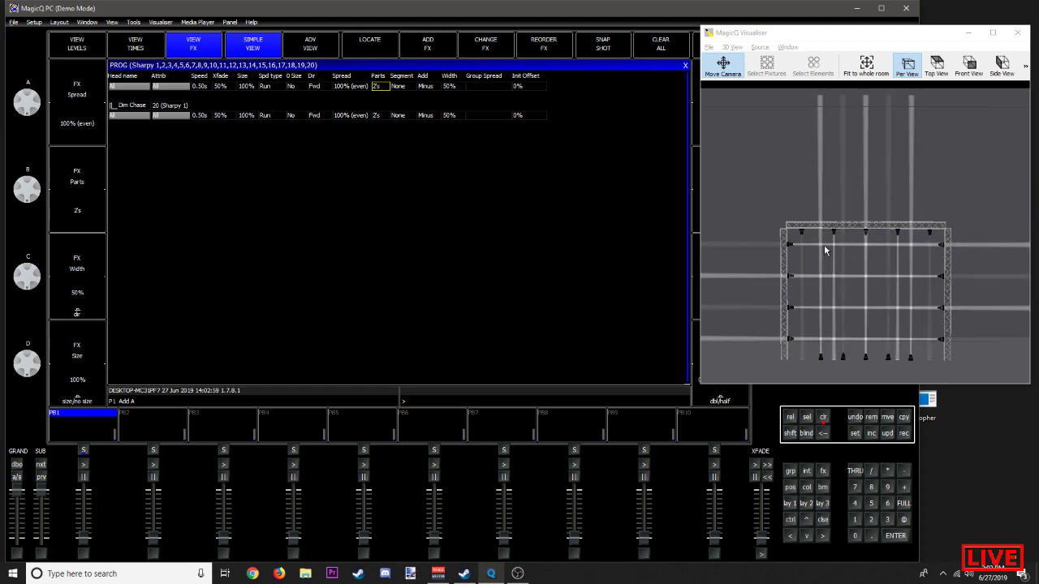
left_click(380, 85)
left_click(408, 253)
left_click(428, 278)
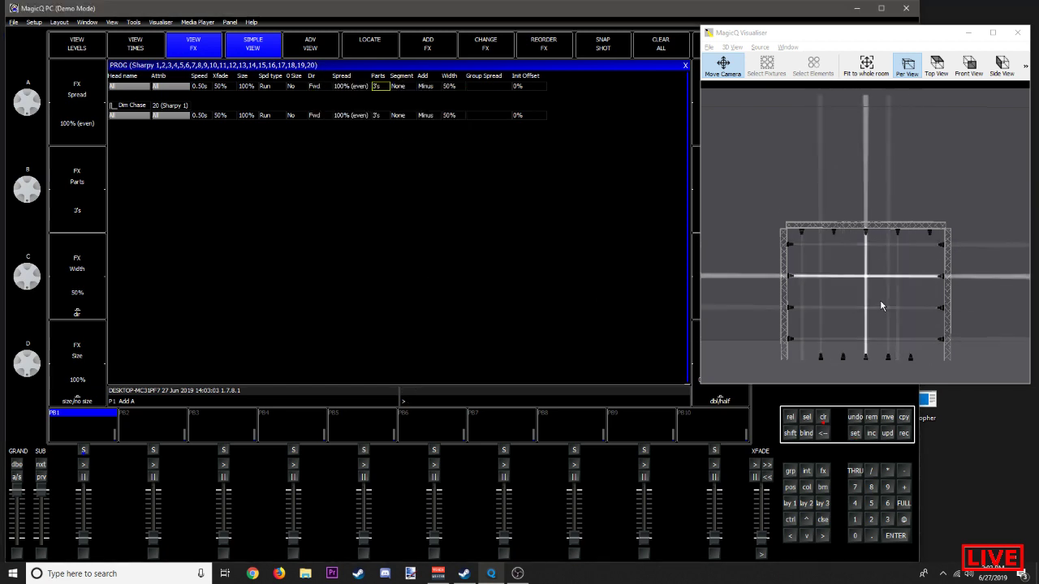
left_click(375, 86)
left_click(338, 271)
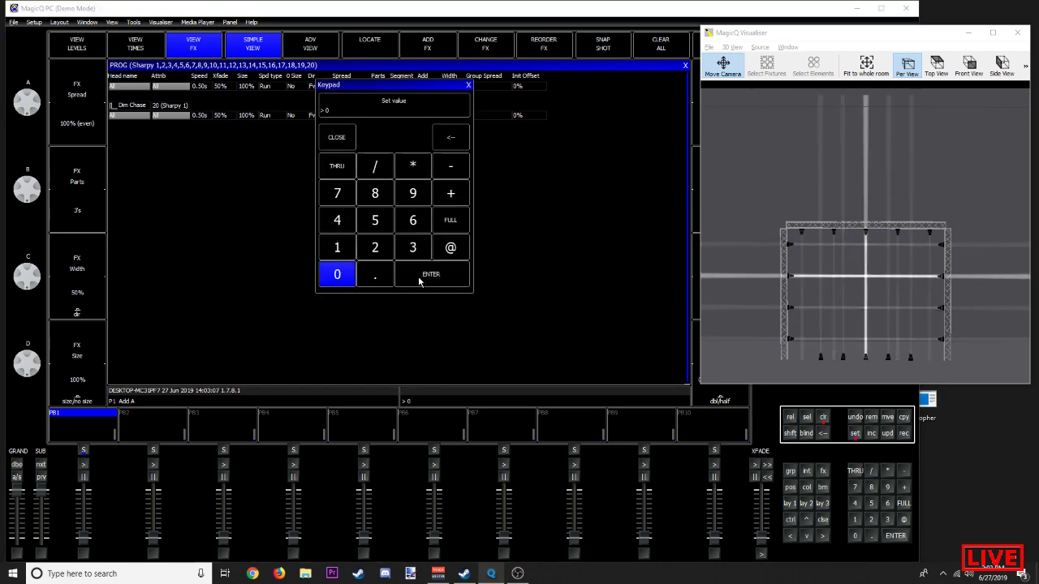
left_click(428, 278)
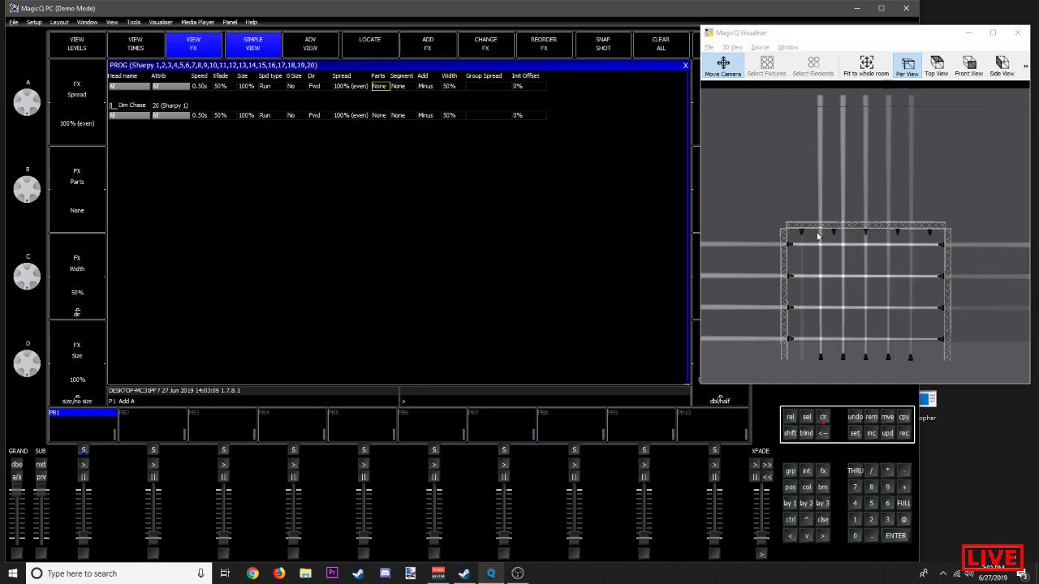
Step: Try 2 segments on the Dim Chase FX, then set the segment value back to None
left_click(403, 88)
left_click(373, 245)
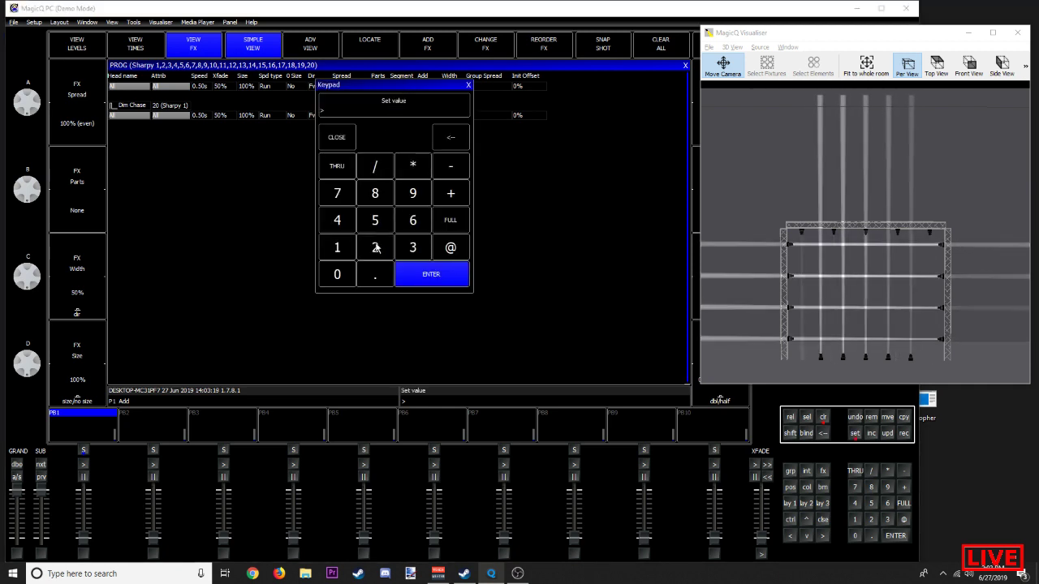
left_click(417, 276)
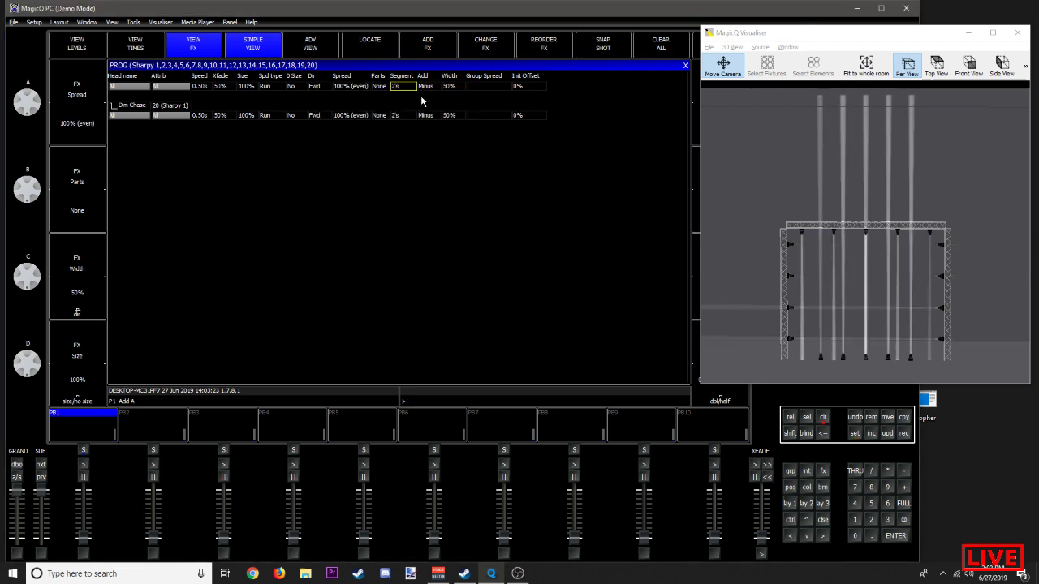
left_click(390, 88)
left_click(336, 274)
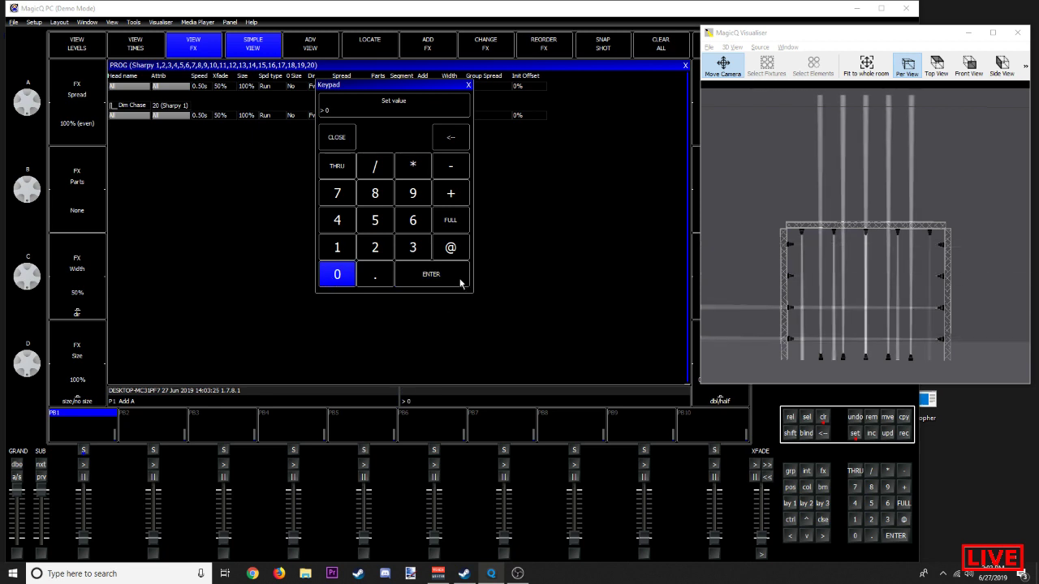
left_click(456, 279)
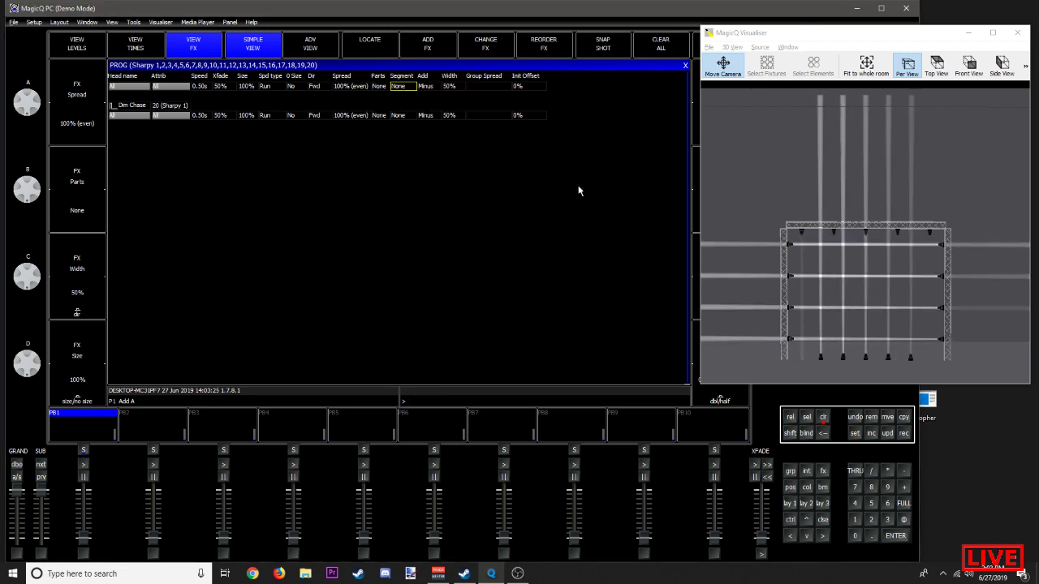
Step: Try the Abs and Normal add modes on the Dim Chase FX, then return it to Minus
left_click(426, 86)
left_click(462, 167)
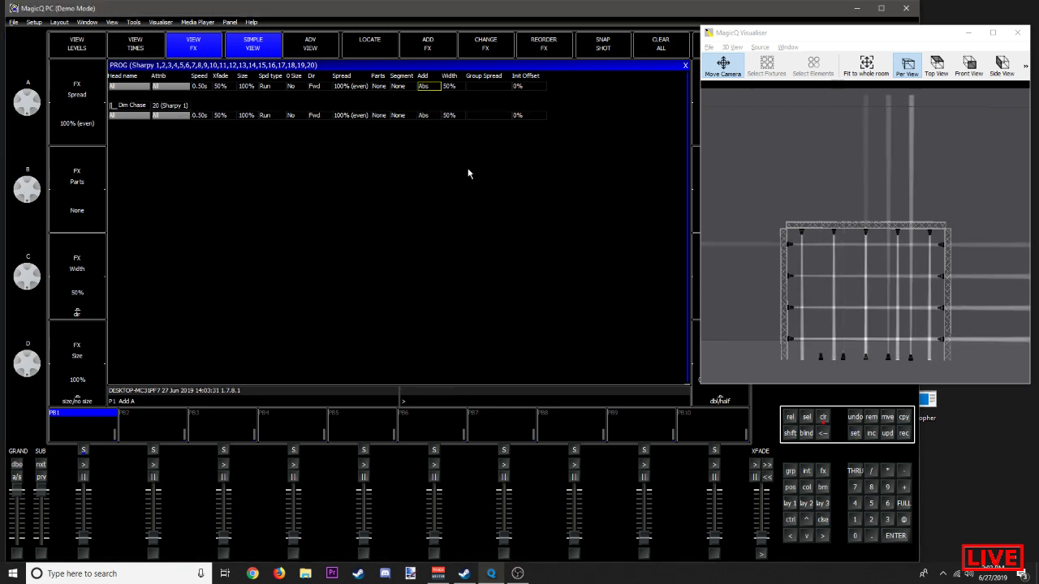
left_click(423, 86)
left_click(348, 165)
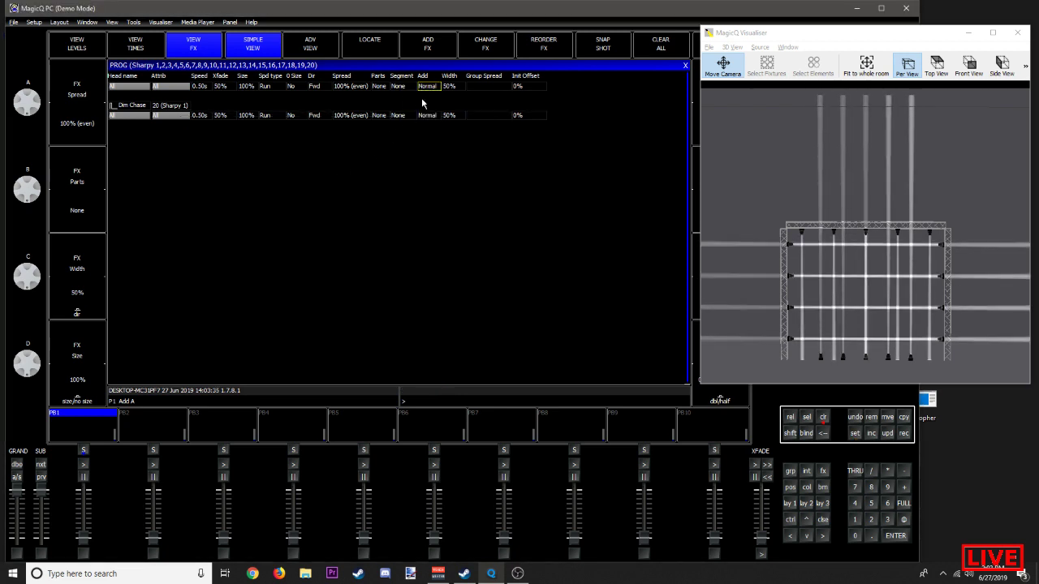
left_click(430, 86)
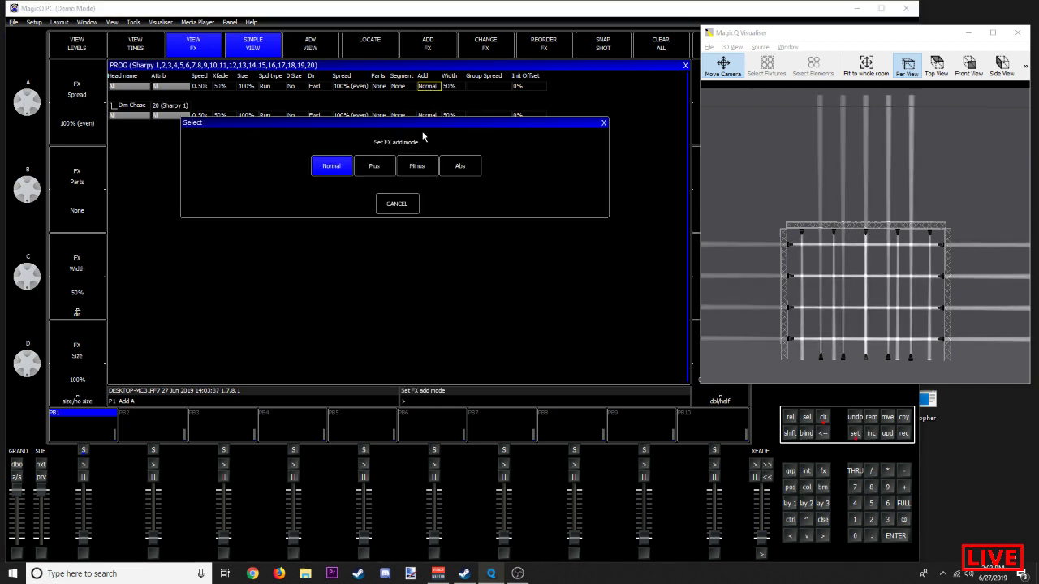
left_click(421, 167)
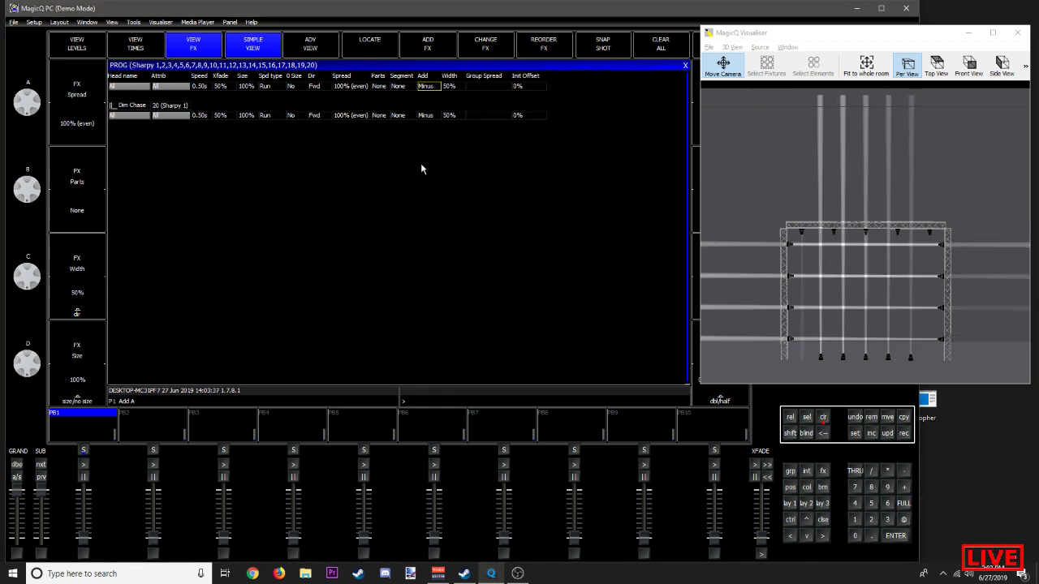
Step: Try widths of 1%, 0% and 10% on the Dim Chase FX
left_click(449, 86)
left_click(326, 258)
left_click(430, 274)
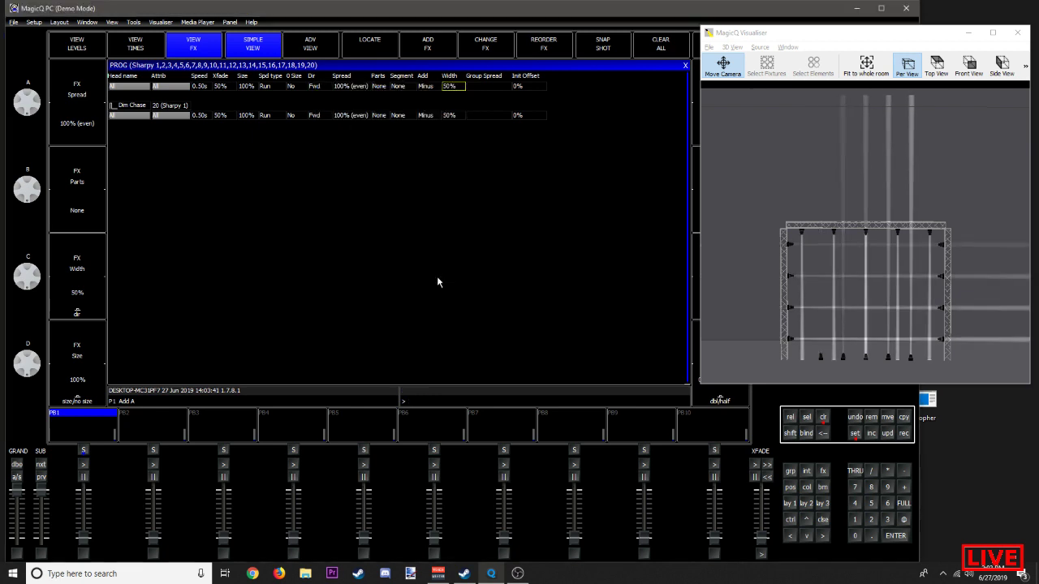
left_click(455, 86)
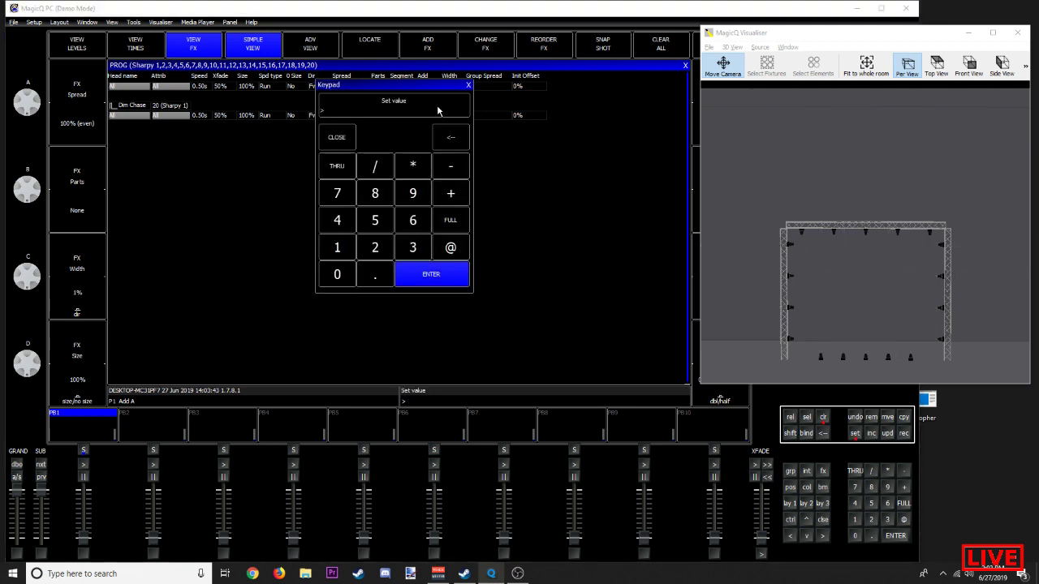
left_click(333, 275)
left_click(430, 275)
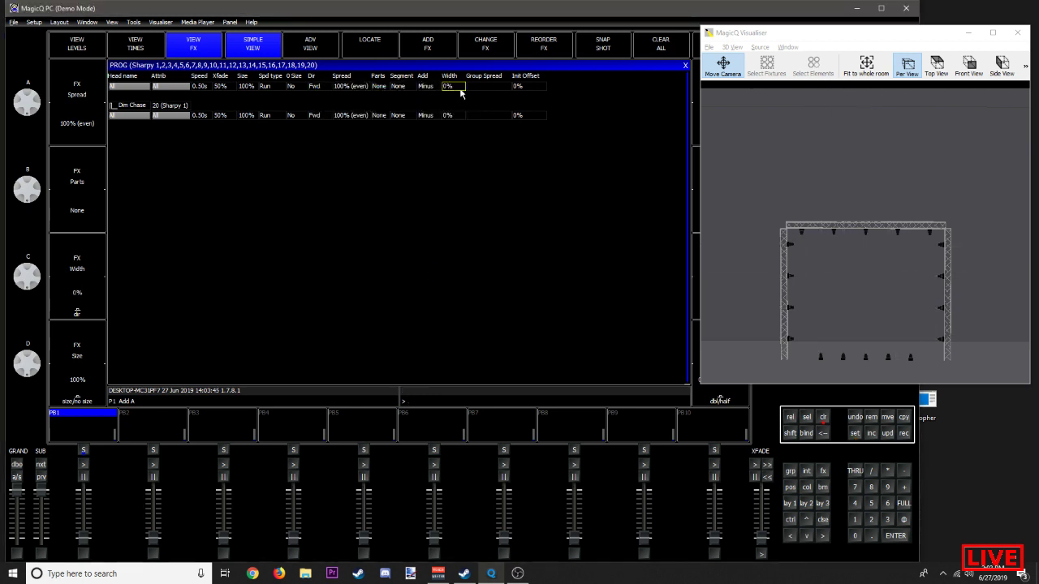
left_click(457, 88)
left_click(431, 274)
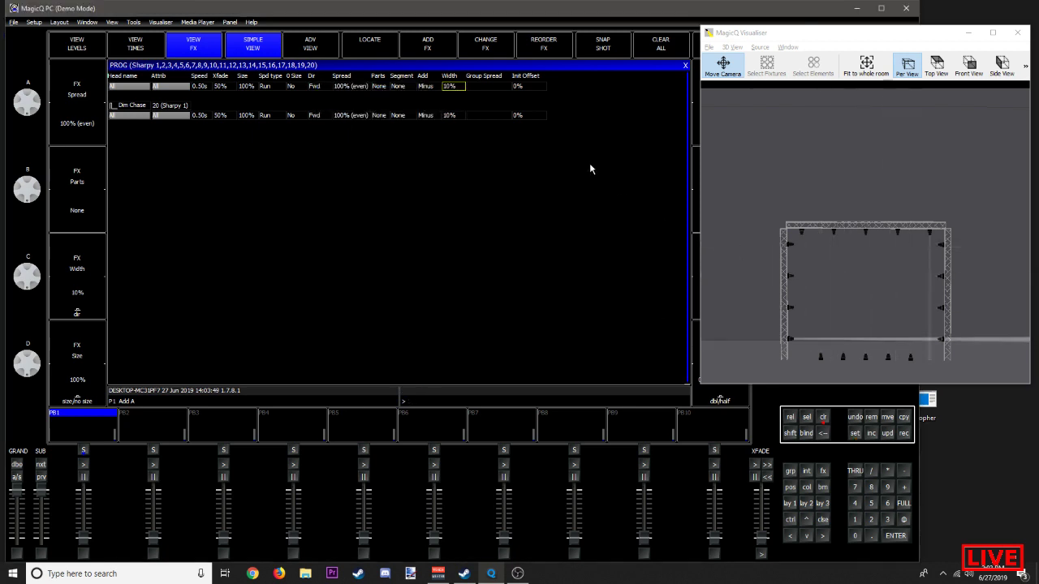
Step: Try a 100% width on the Dim Chase FX, then set the width to 80%
left_click(457, 88)
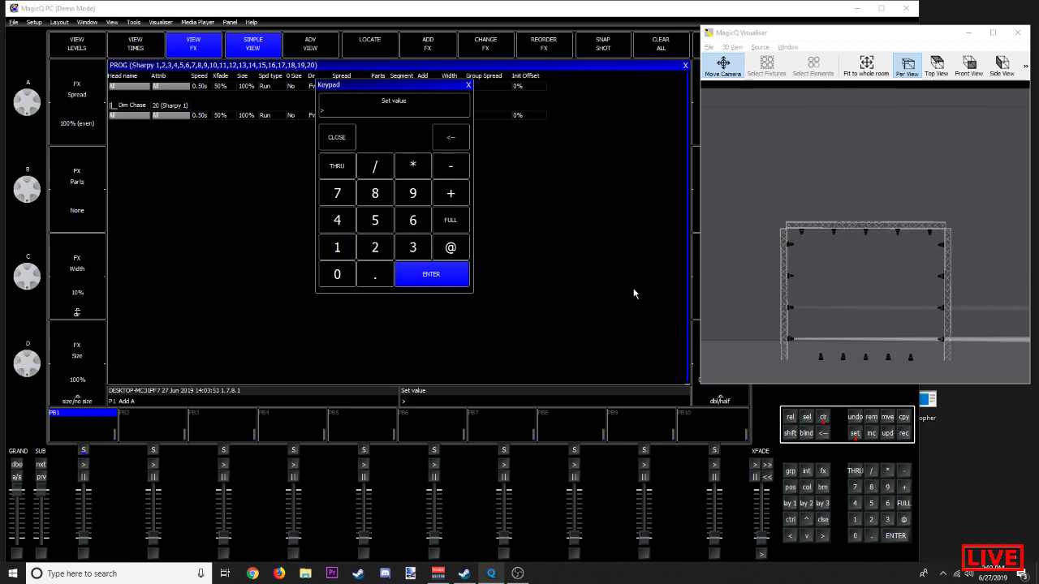
left_click(413, 224)
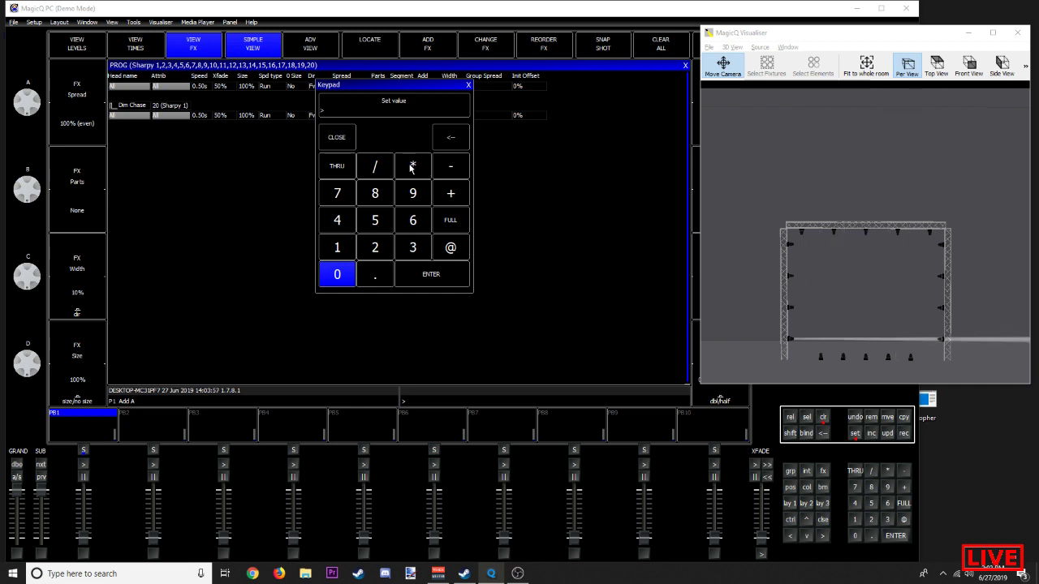
key("Return")
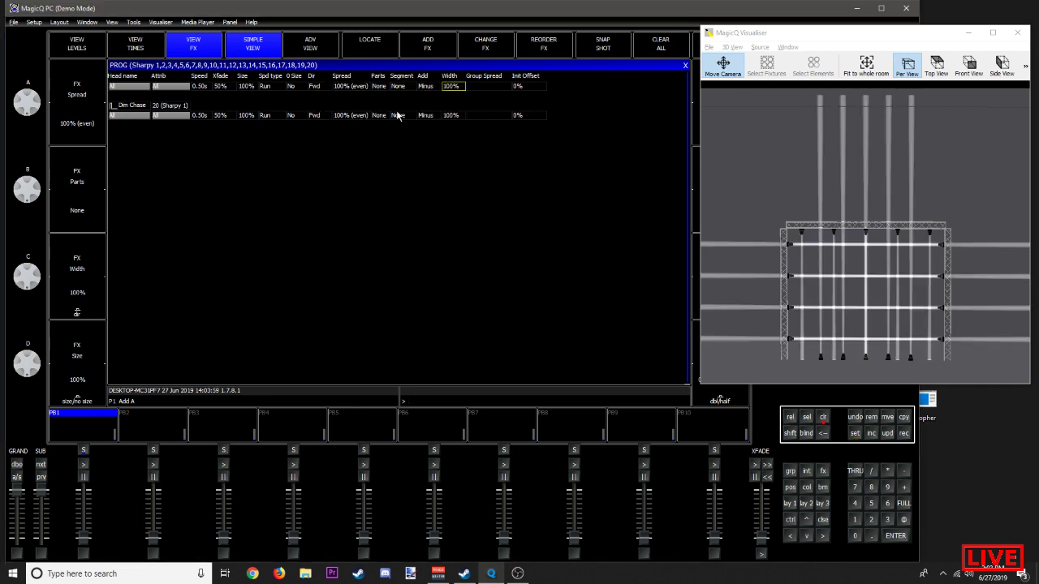
left_click(456, 90)
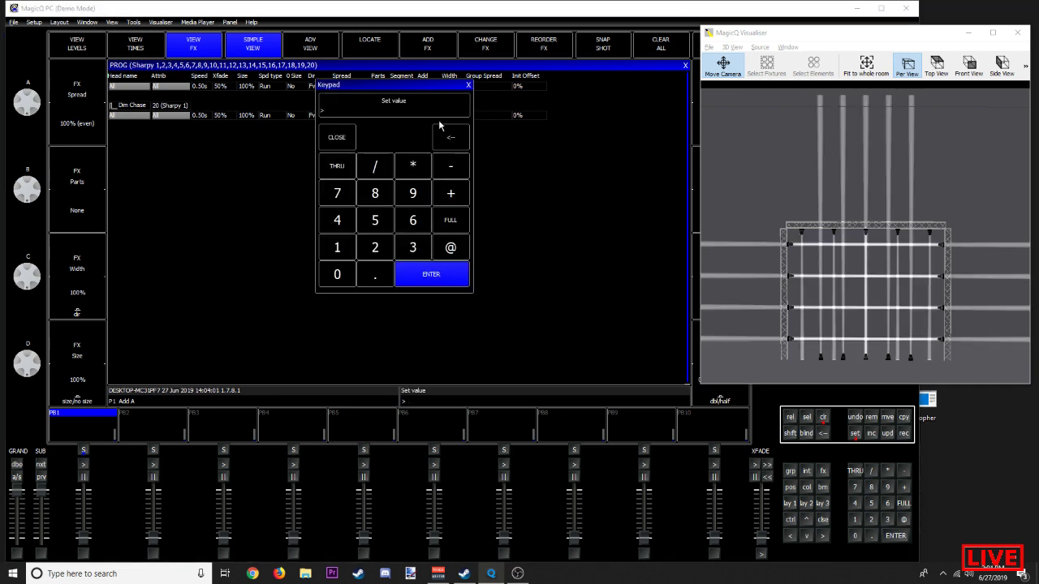
type("80")
key("Return")
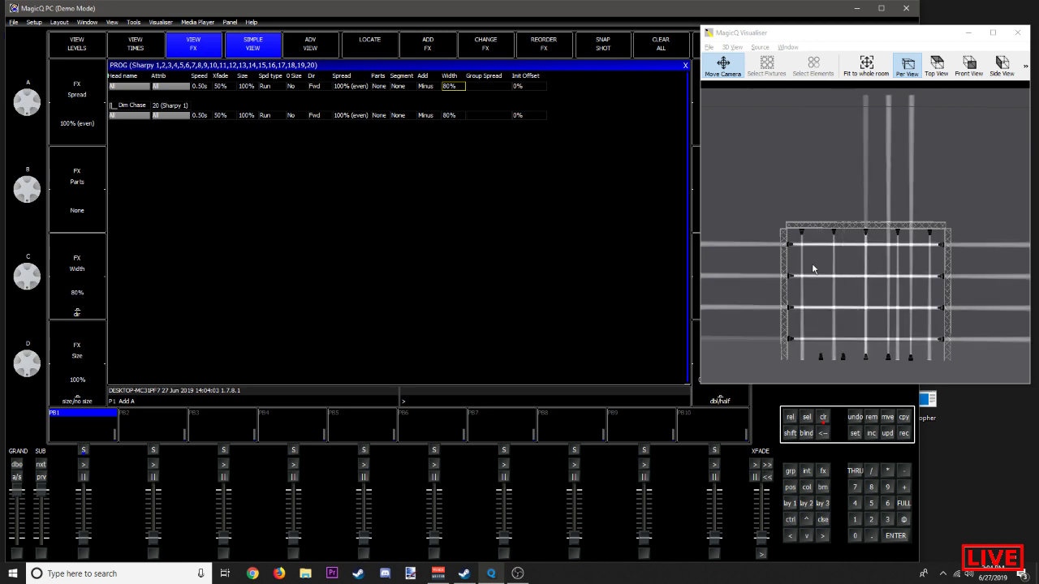
Step: Set the width of the Dim Chase FX to 50%
left_click(456, 89)
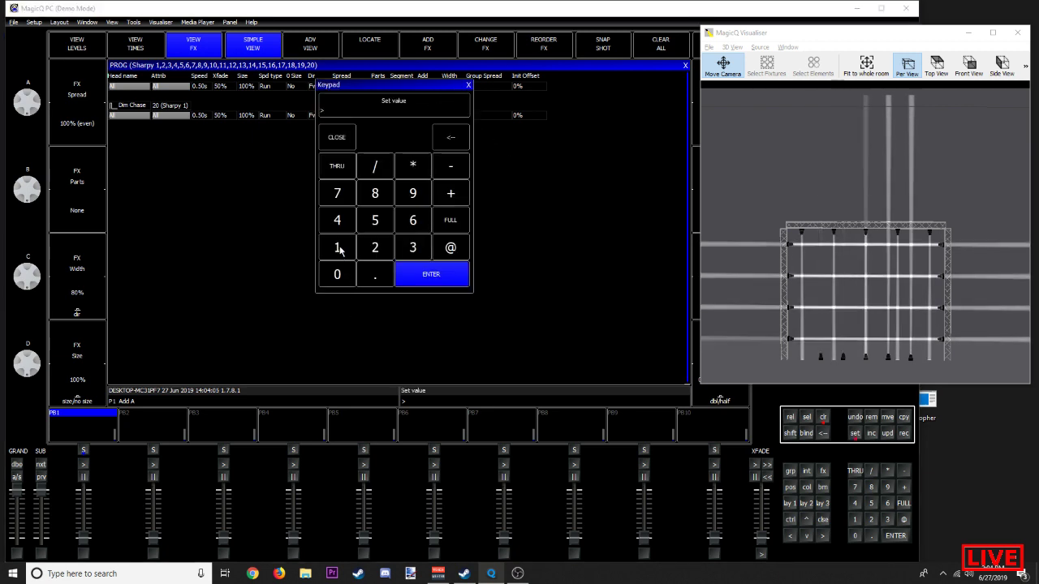
left_click(367, 231)
left_click(336, 274)
left_click(431, 274)
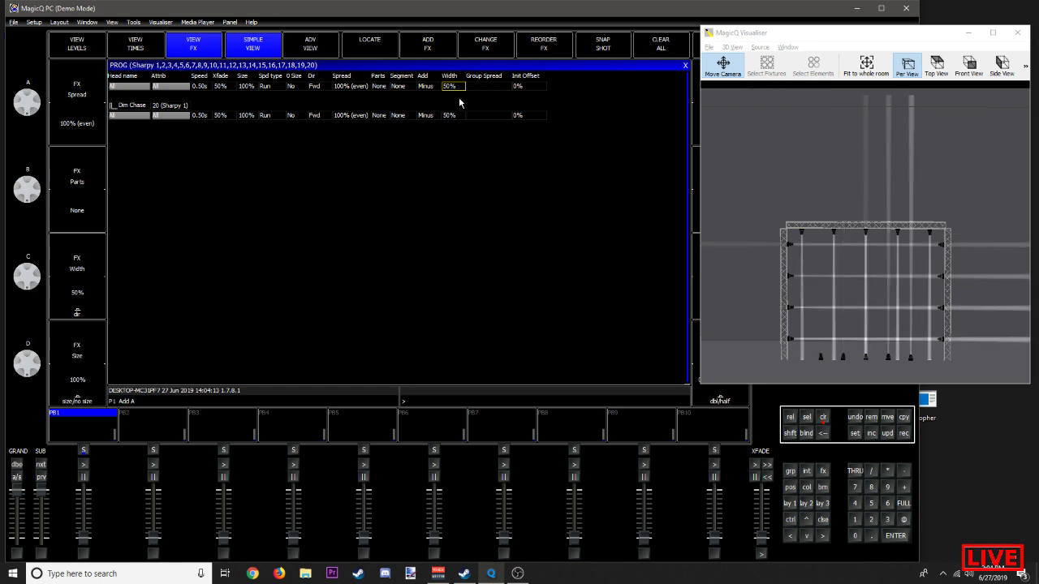
Step: Set the Dim Chase FX speed to 0.10 s and its crossfade to 0%
left_click(199, 86)
type("0.1")
key("Return")
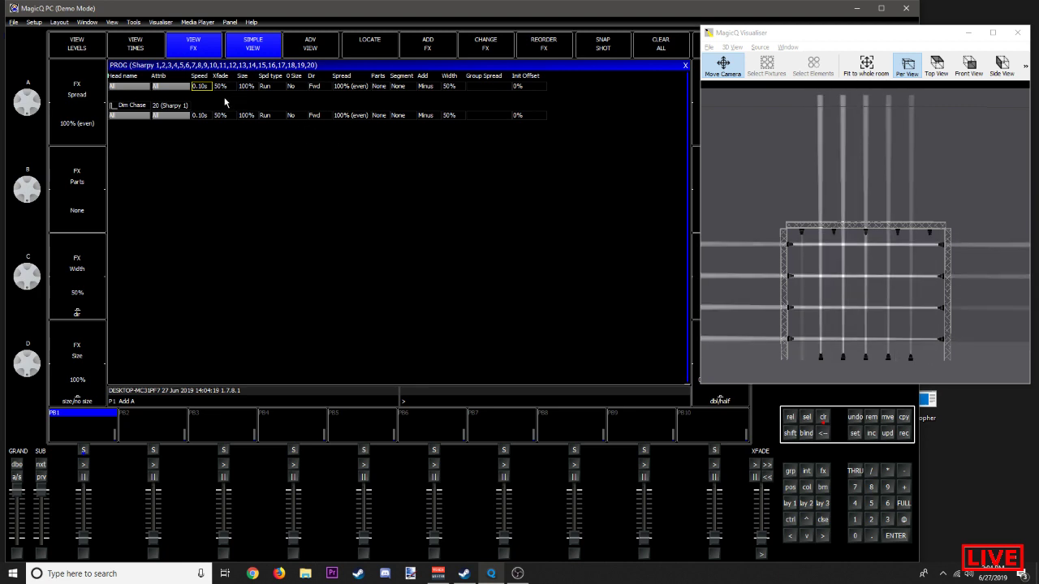
left_click(220, 86)
type("0")
key("Return")
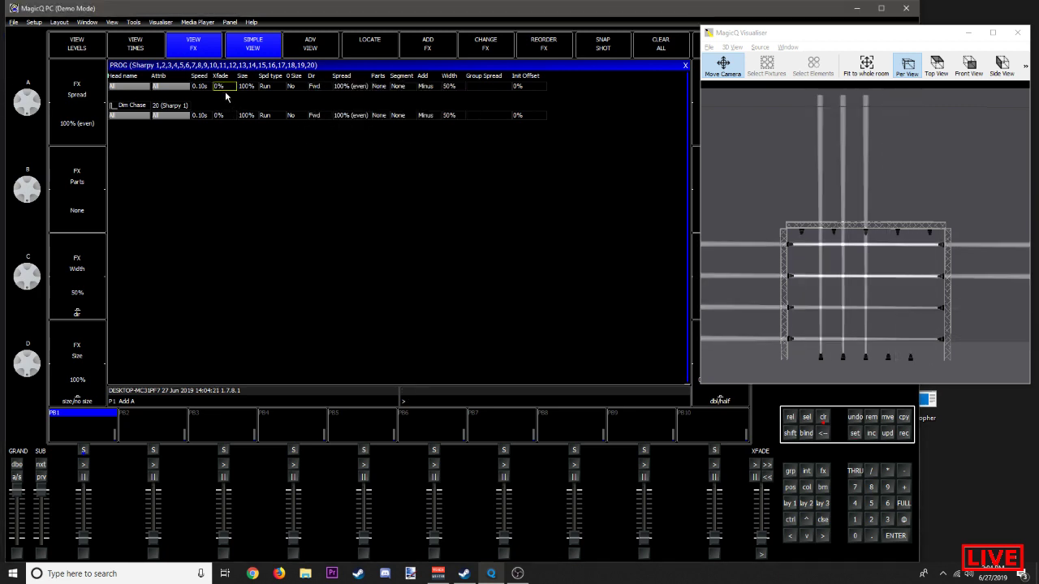
Step: Try a 0% spread on the Dim Chase FX together with a speed of 0.01 s
left_click(335, 86)
type("0")
key("Return")
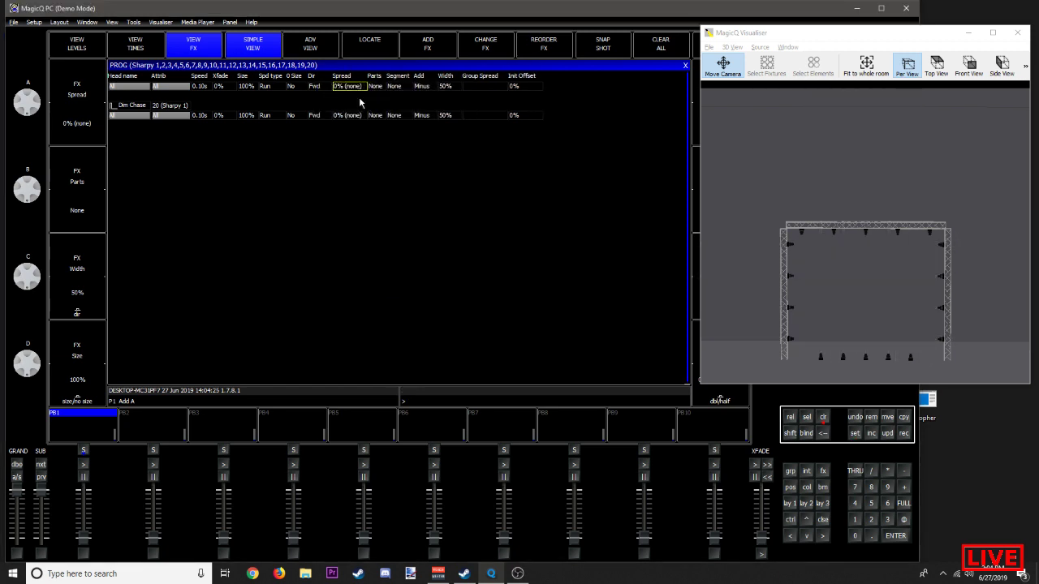
left_click(199, 87)
type("0.01")
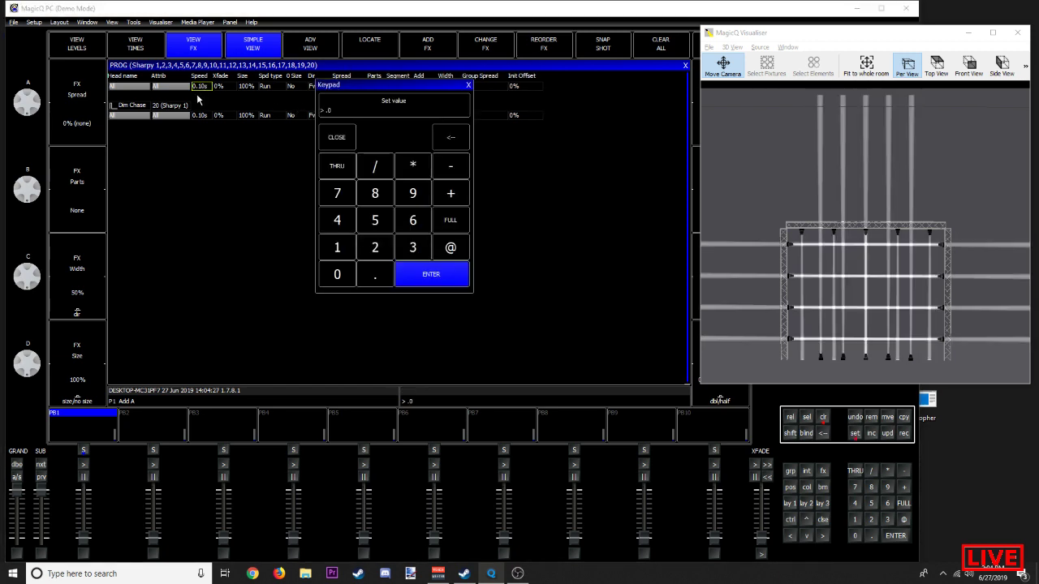
key("Return")
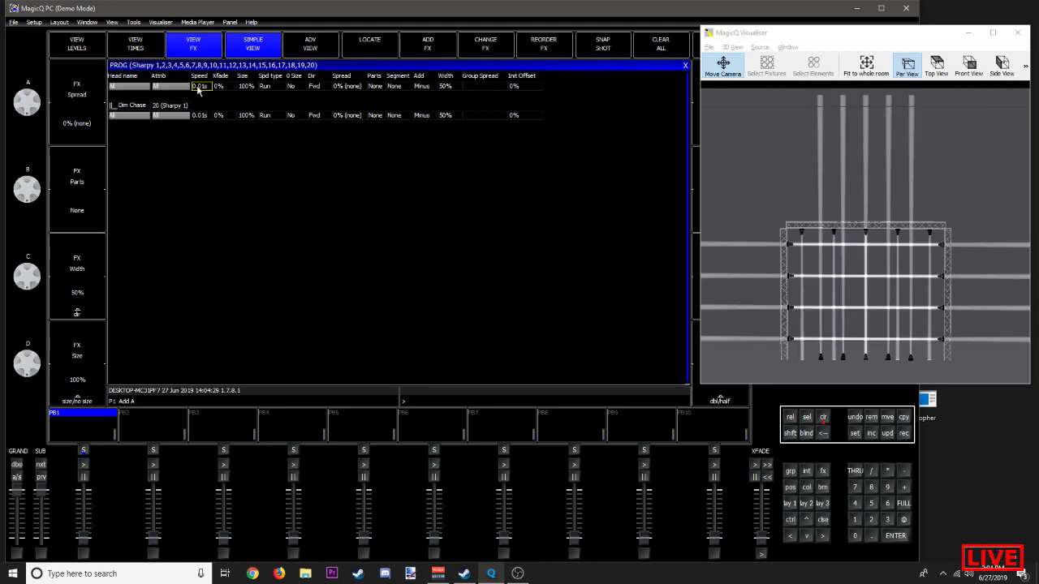
Step: Try a 5 s speed on the Dim Chase FX, then set the speed to 1 s
left_click(201, 87)
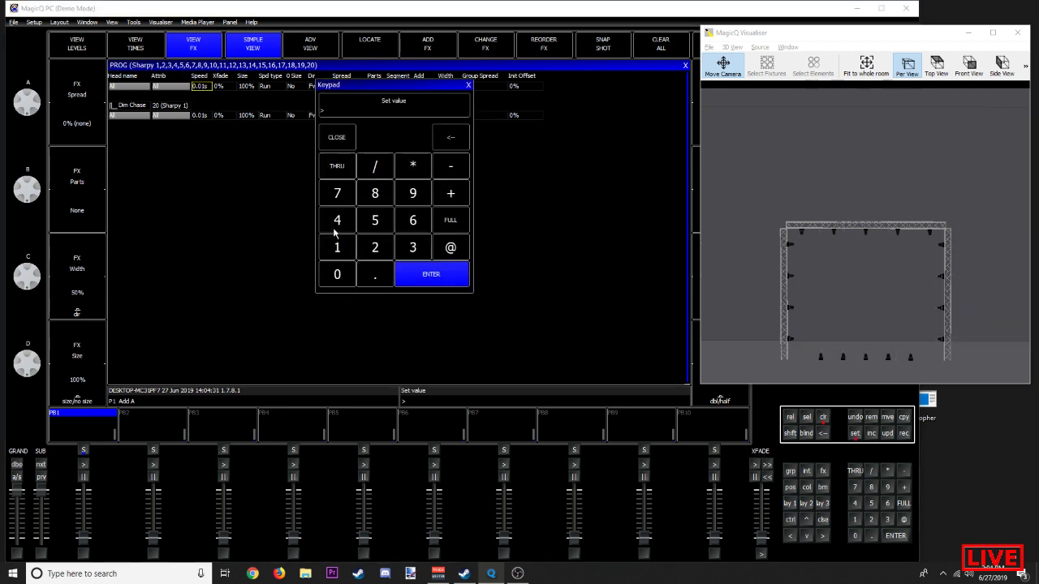
left_click(375, 219)
left_click(413, 271)
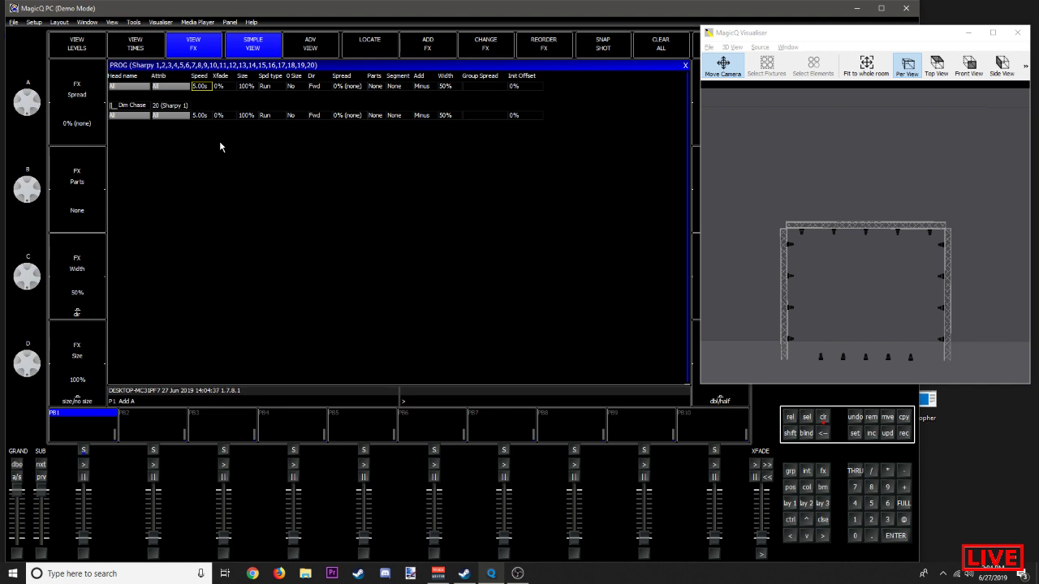
left_click(203, 86)
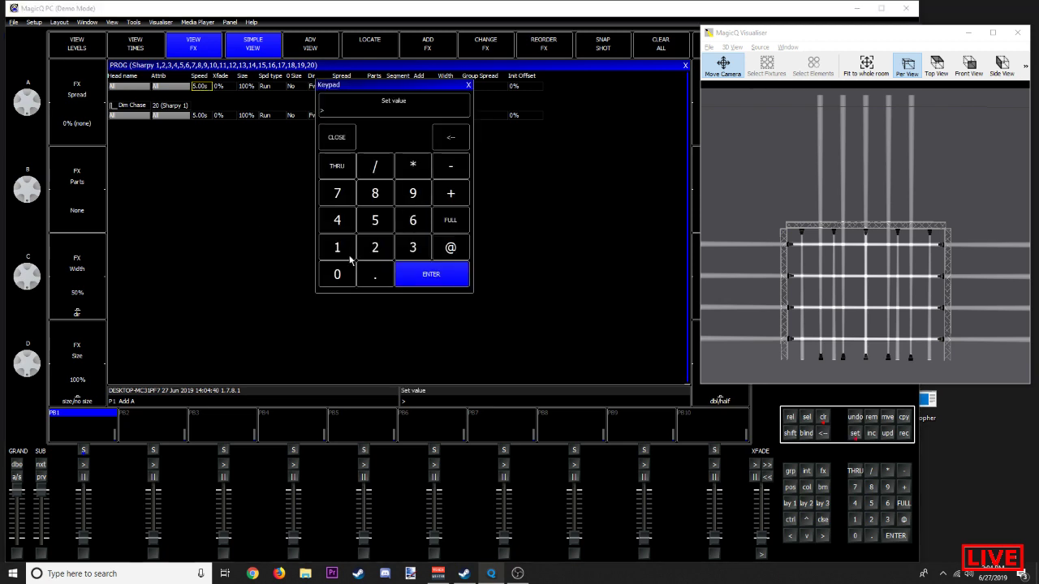
left_click(464, 279)
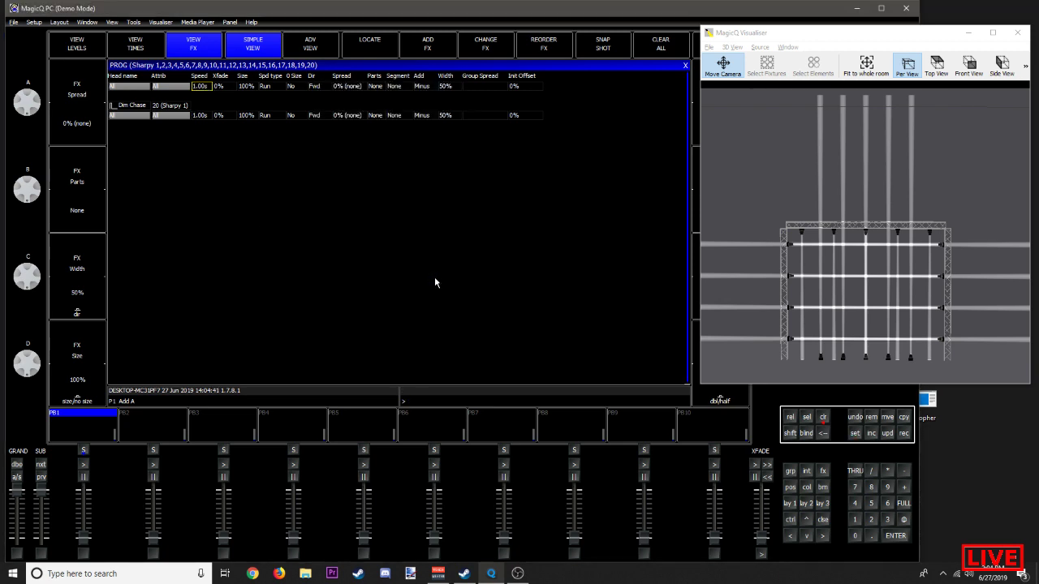
Step: Set the Dim Chase FX crossfade to 50% and its spread to 100% (even)
left_click(219, 91)
type("100")
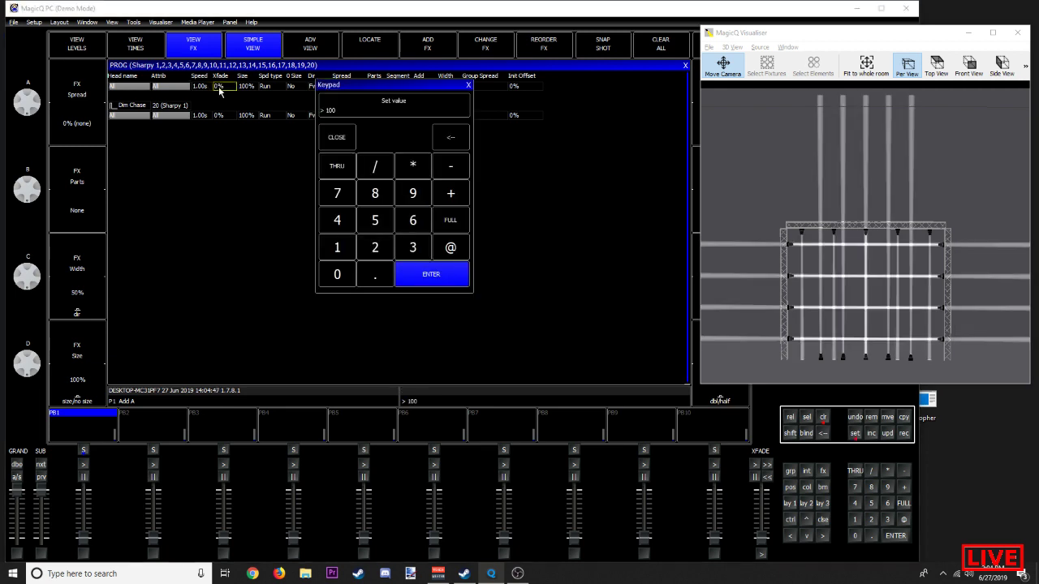
type("50")
key("Return")
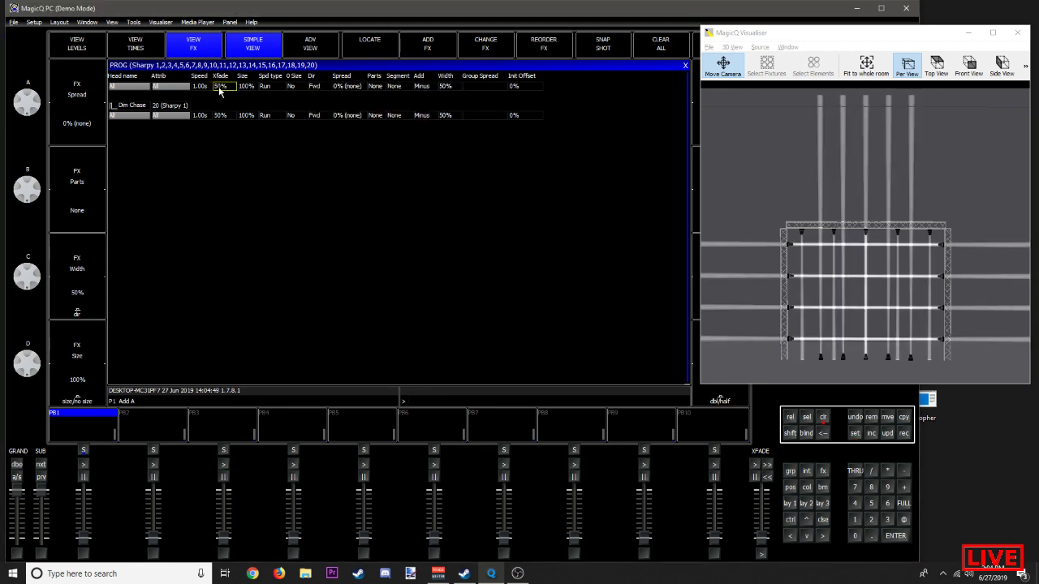
left_click(340, 87)
type("100")
key("Return")
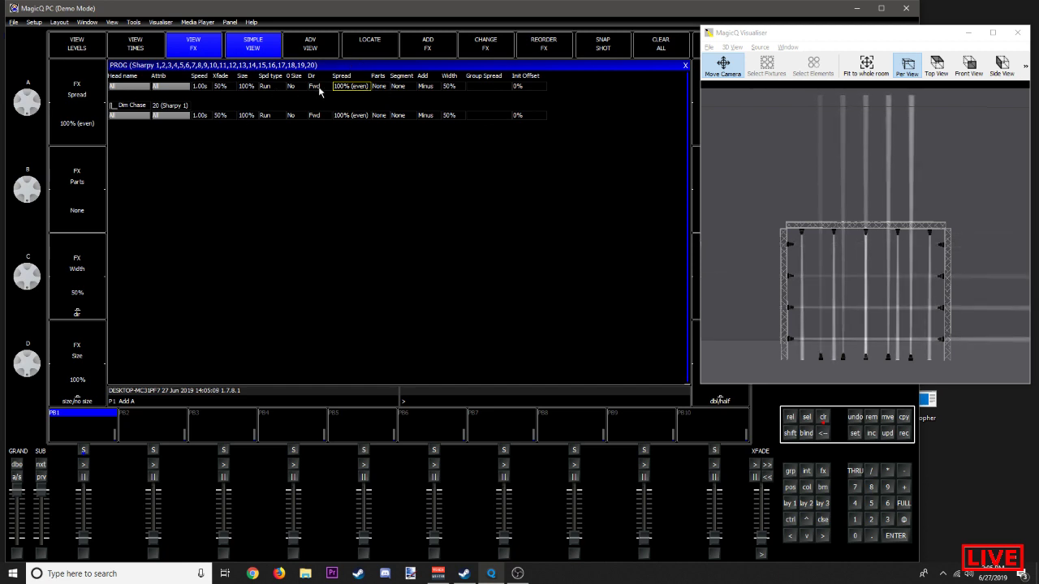
Step: Set the Dim Chase FX to 2 parts and its crossfade to 0%
double_click(378, 87)
left_click(376, 246)
left_click(438, 274)
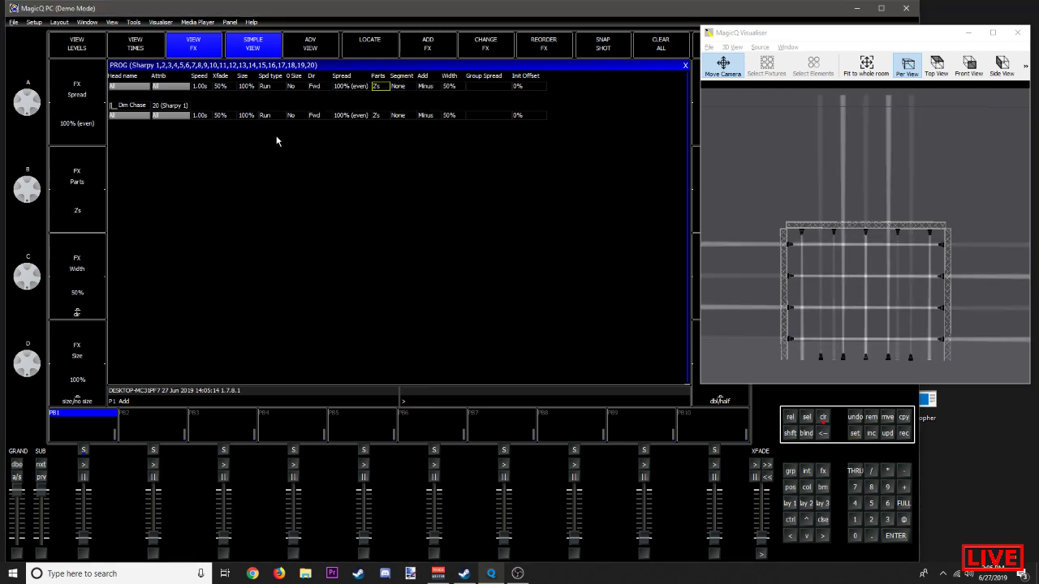
double_click(224, 86)
left_click(430, 276)
double_click(226, 90)
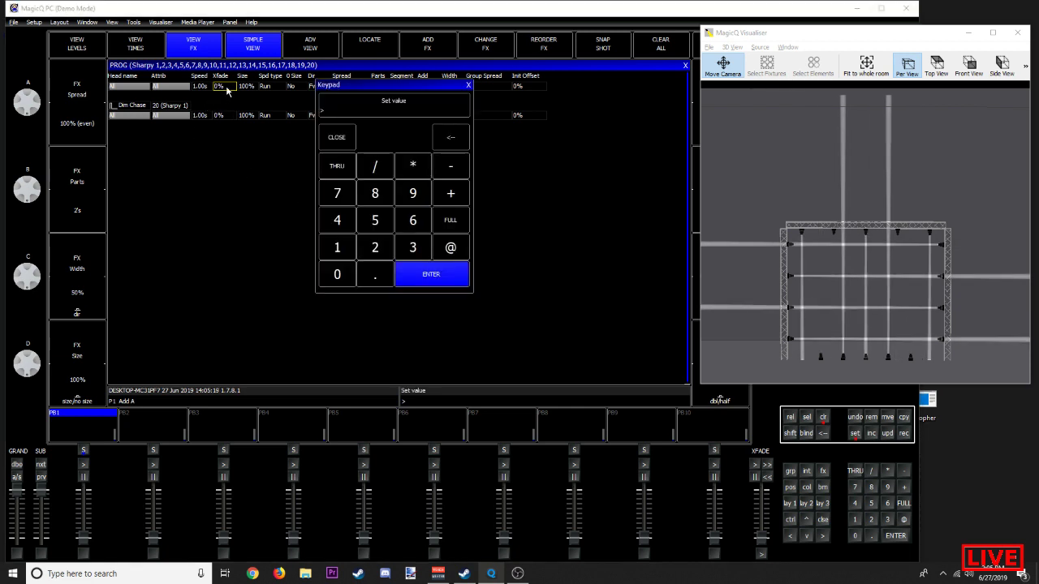
left_click(468, 85)
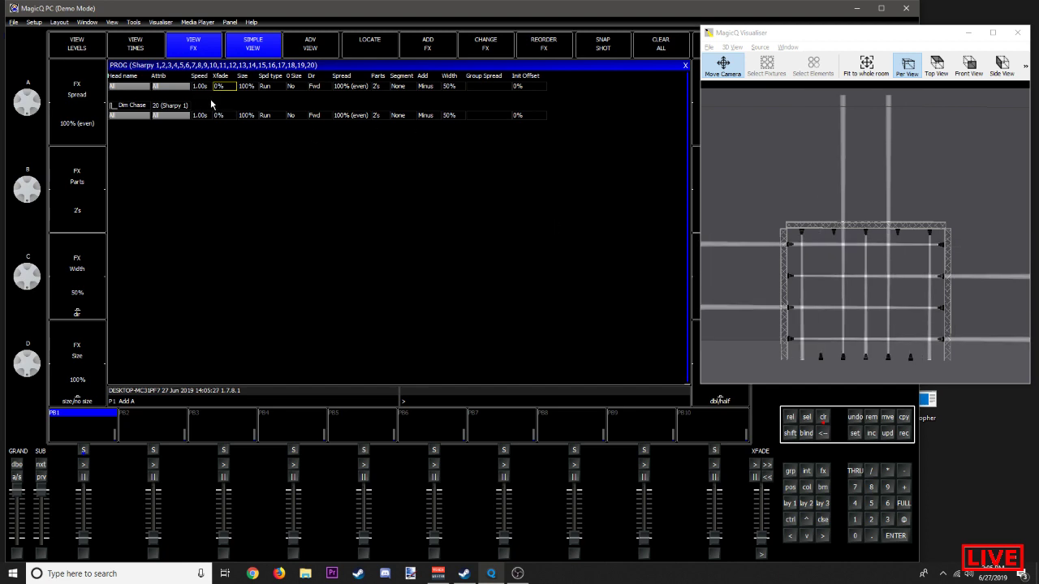
Step: Close the programmer's FX view to return to the group and palette windows, keeping the Visualiser open beside them
left_click(958, 34)
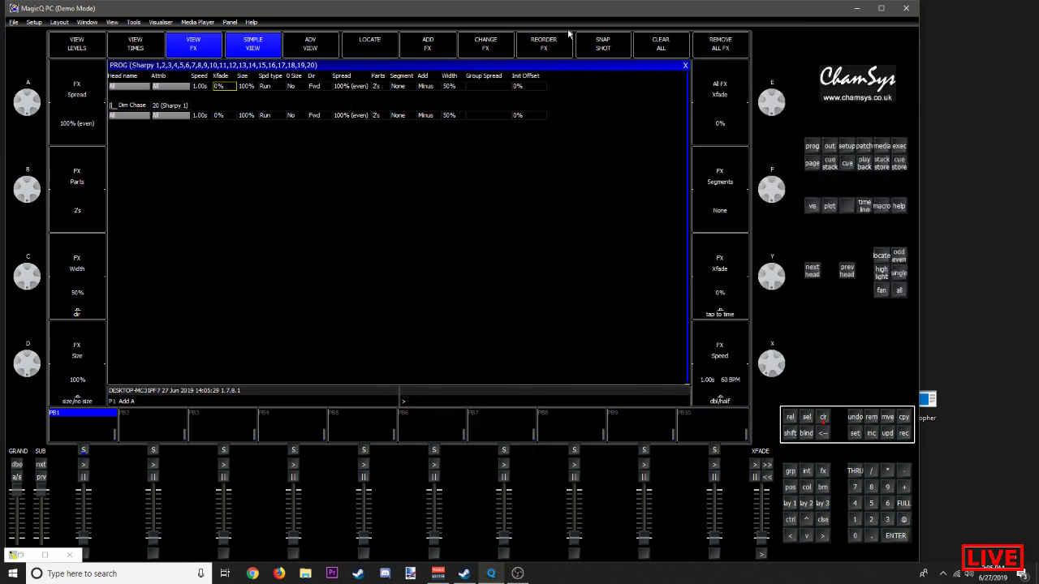
left_click(685, 66)
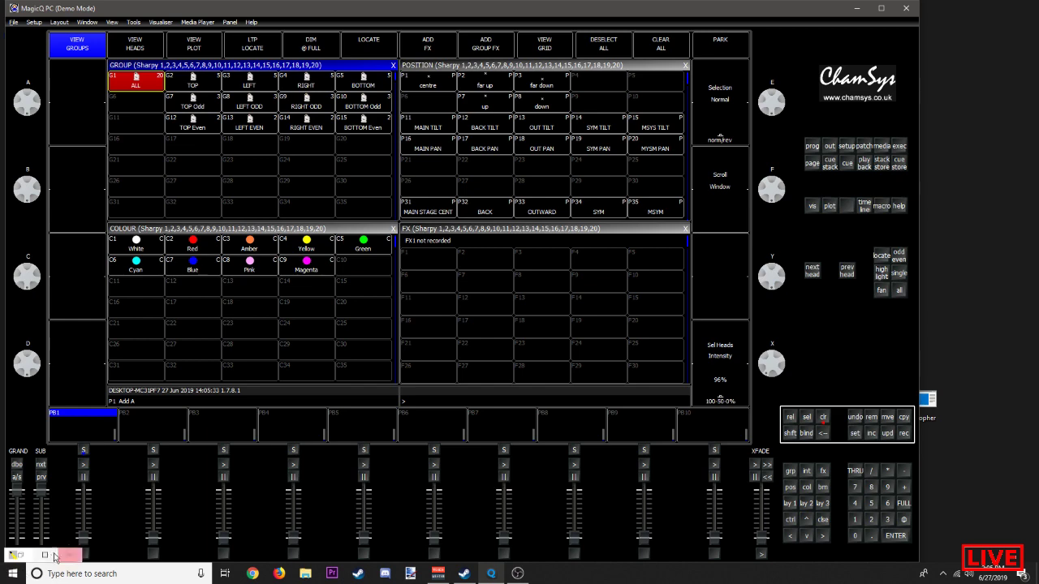
left_click(17, 556)
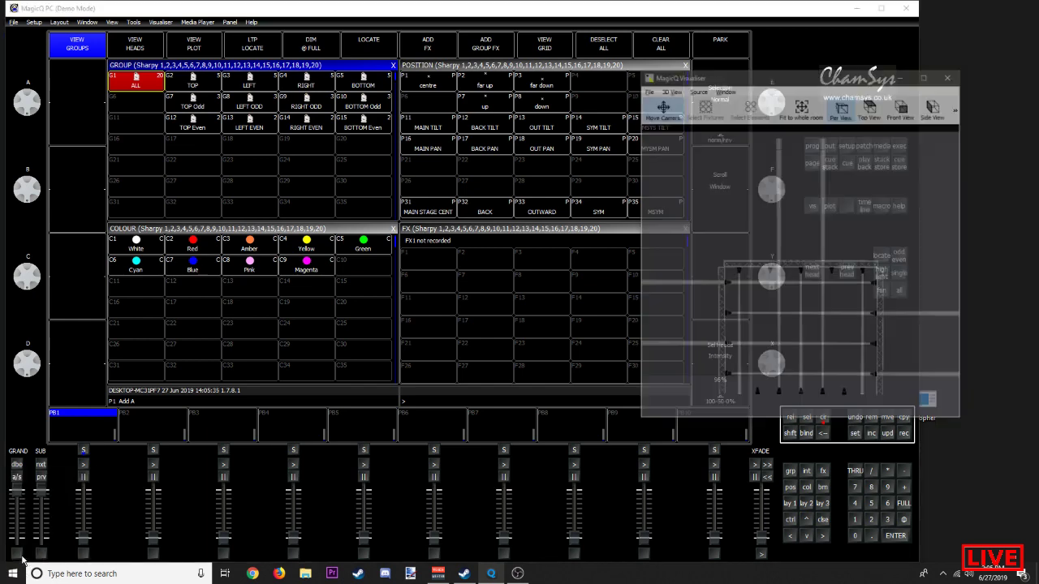
left_click(673, 7)
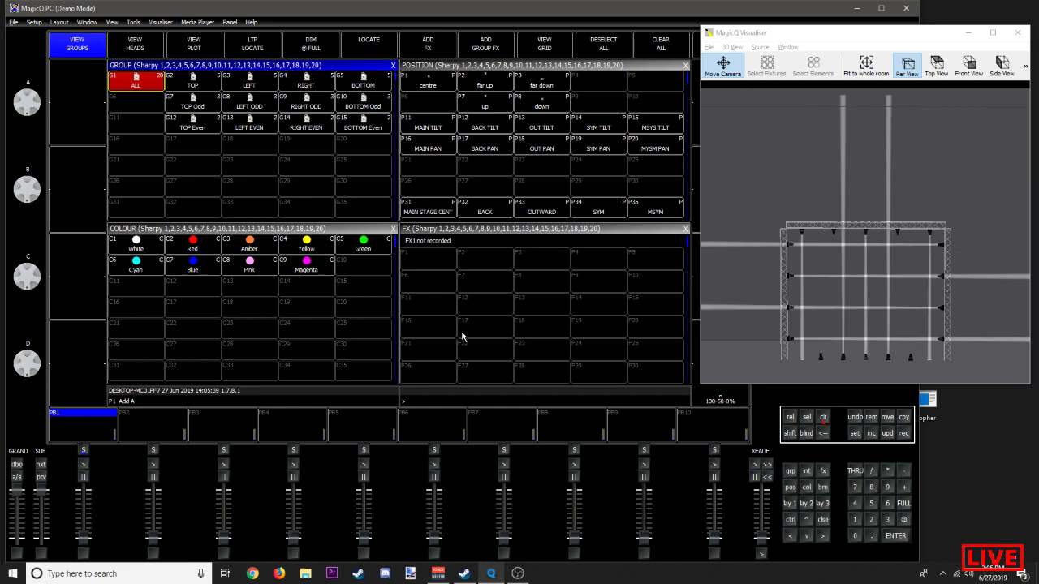
Step: Record the programmed FX as the first FX palette and name it ALT DIM
left_click(424, 266)
key("equal")
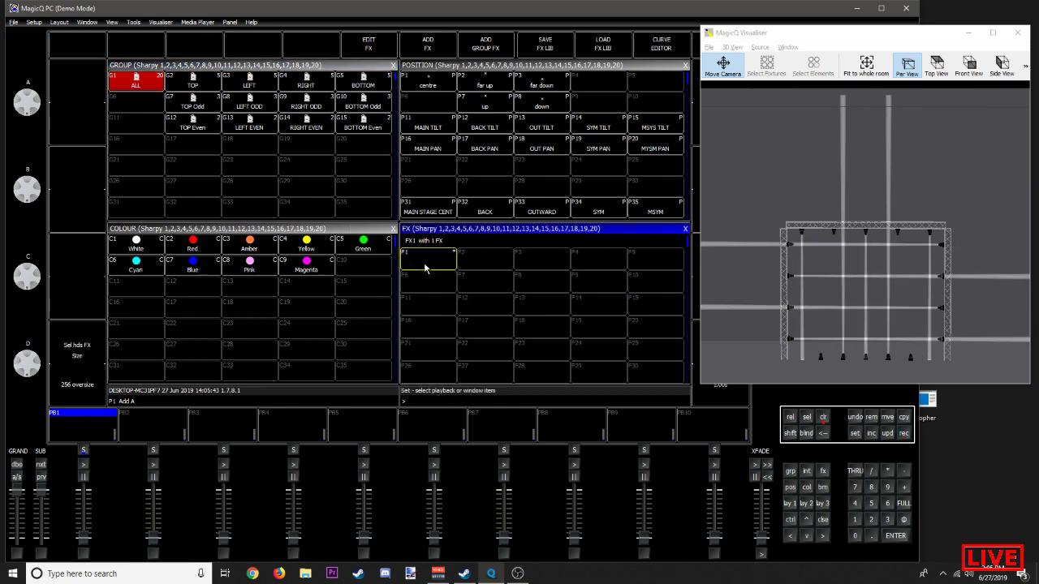
left_click(424, 268)
key("shift")
type("ALT")
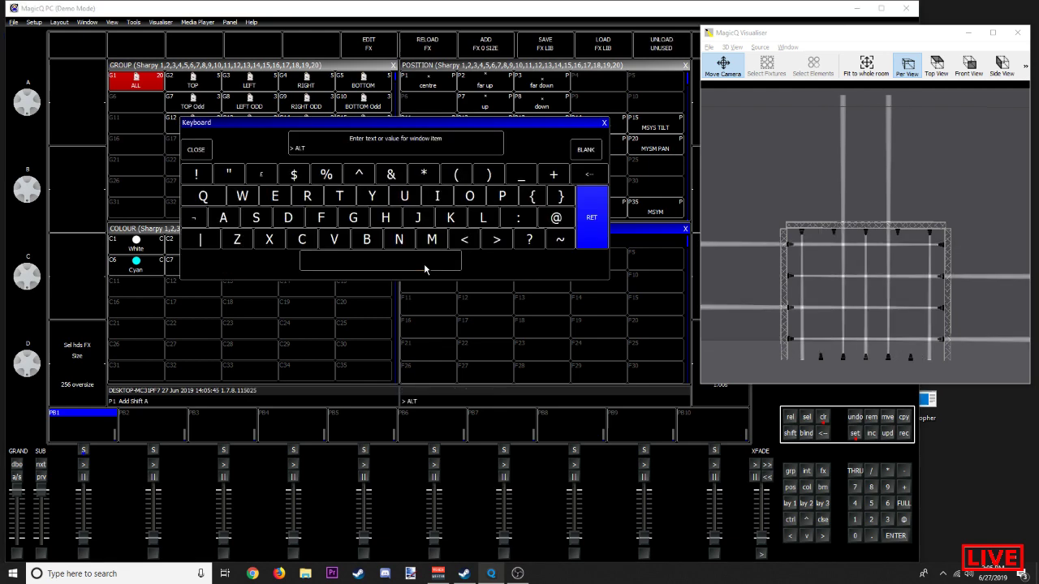
type(" DIM")
key("Return")
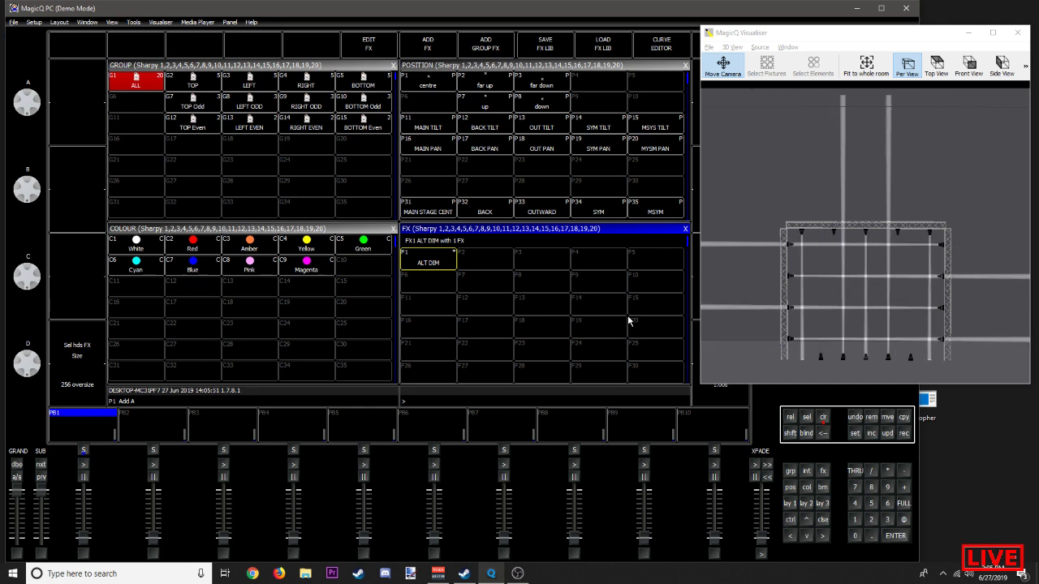
Step: Try the MAIN PAN and MAIN TILT position palettes on all heads, then BACK TILT with OUT PAN
left_click(430, 143)
left_click(428, 126)
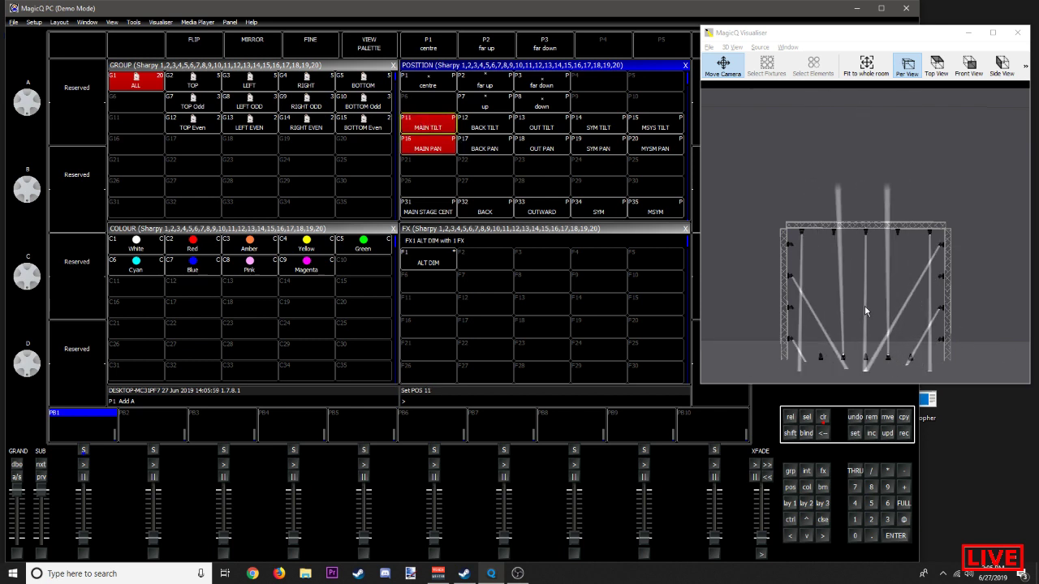
left_click(503, 137)
left_click(558, 151)
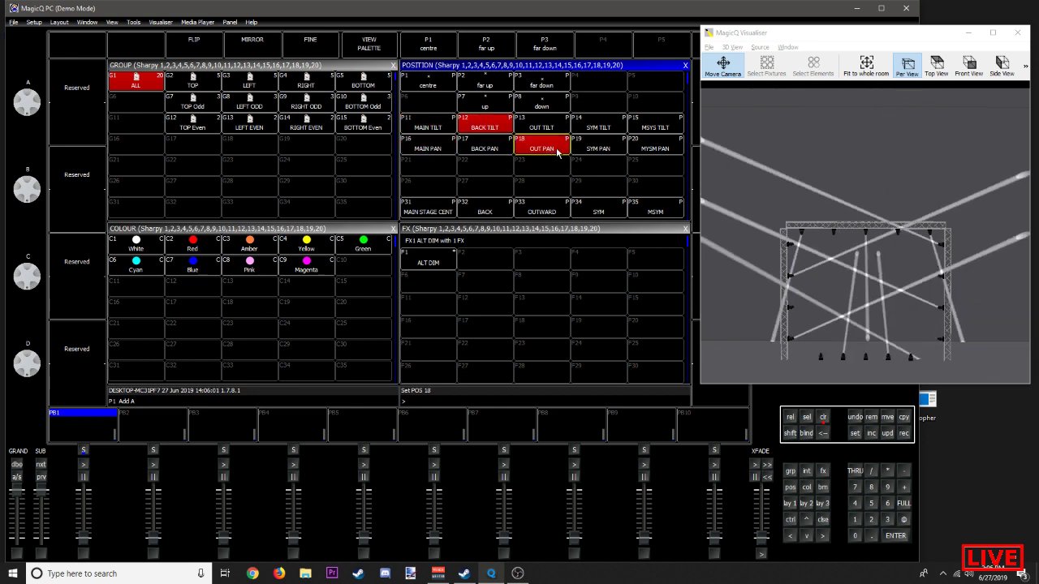
Step: Apply the SYM TILT and SYM PAN position palettes to all heads and inspect the rig from an angle in the Visualiser
left_click(580, 127)
left_click(572, 151)
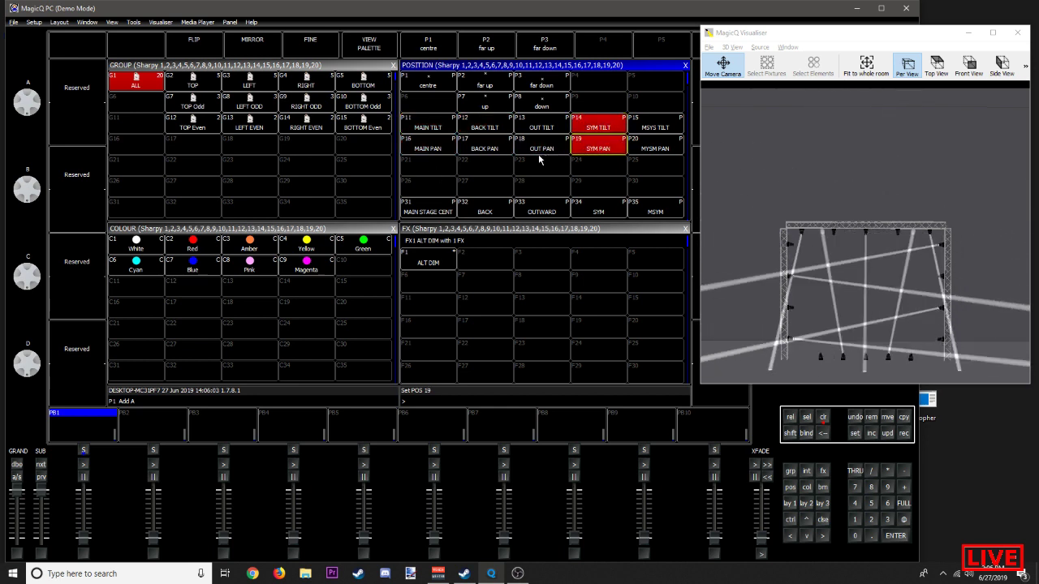
left_click(542, 153)
left_click(584, 152)
left_click_drag(852, 244, 697, 303)
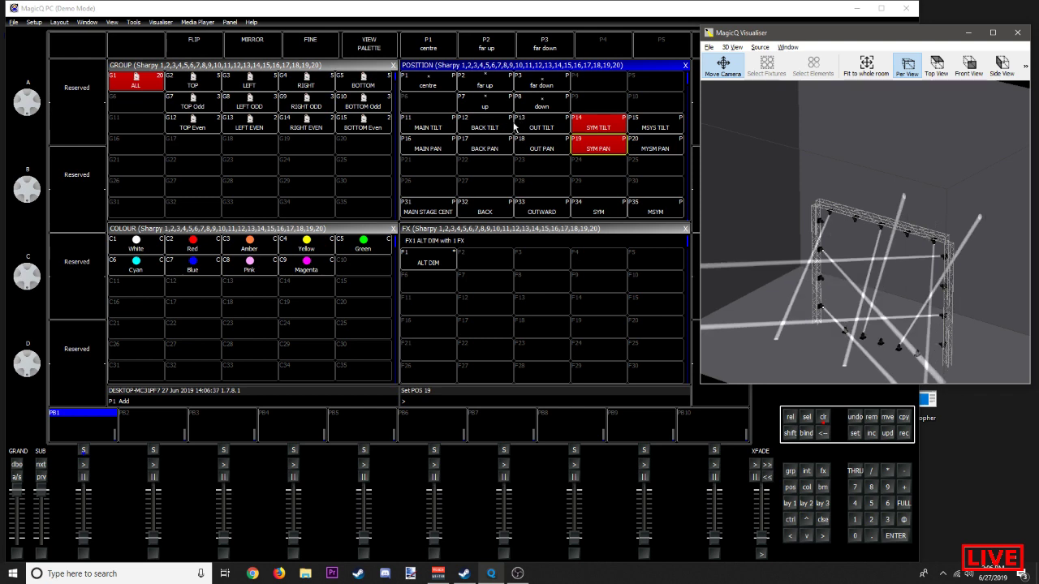
Step: Clear the programmer, then select the ALL group and bring its dimmers to full
left_click(134, 76)
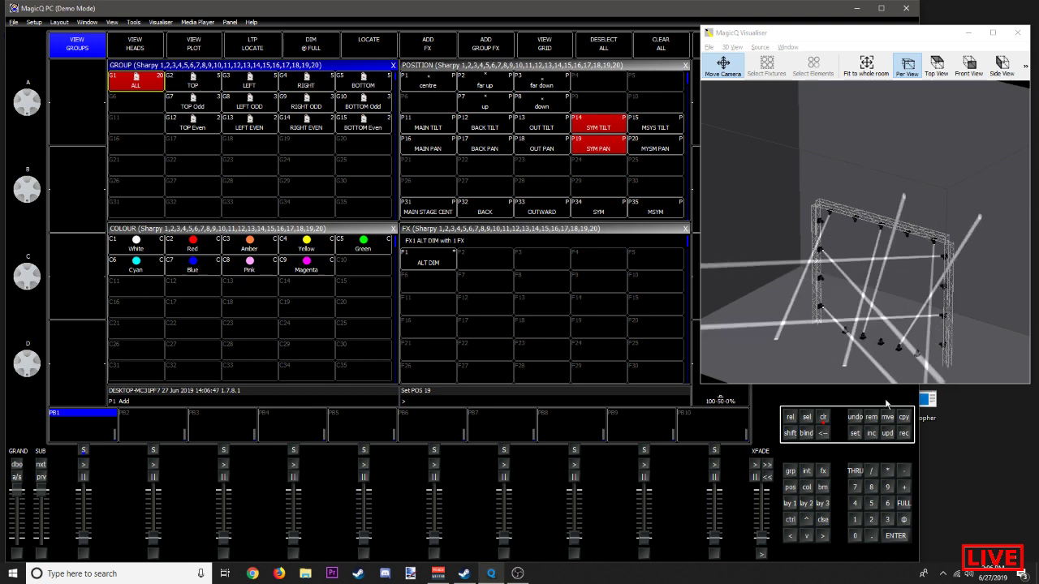
left_click(825, 419)
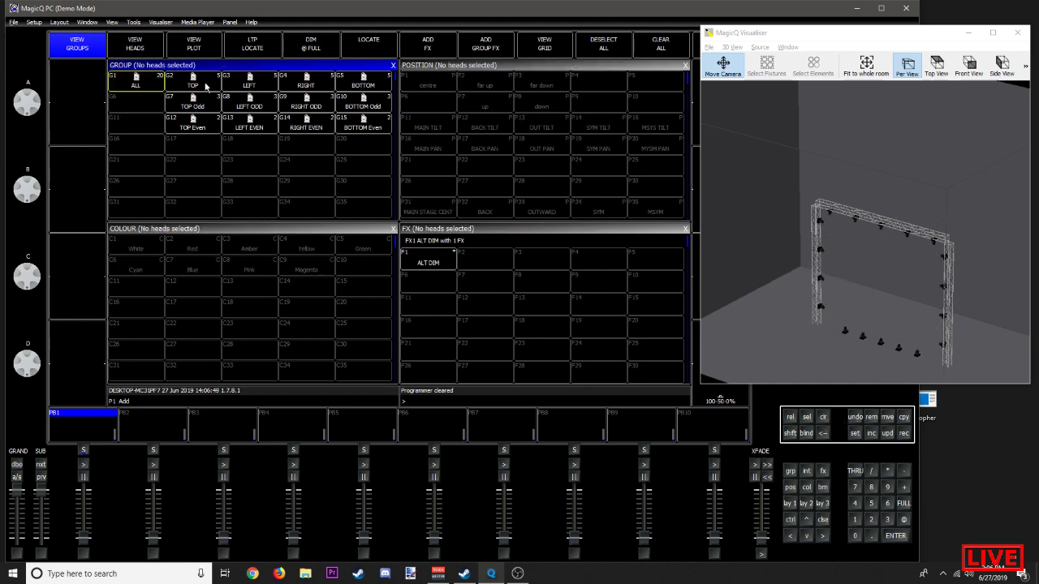
left_click(138, 86)
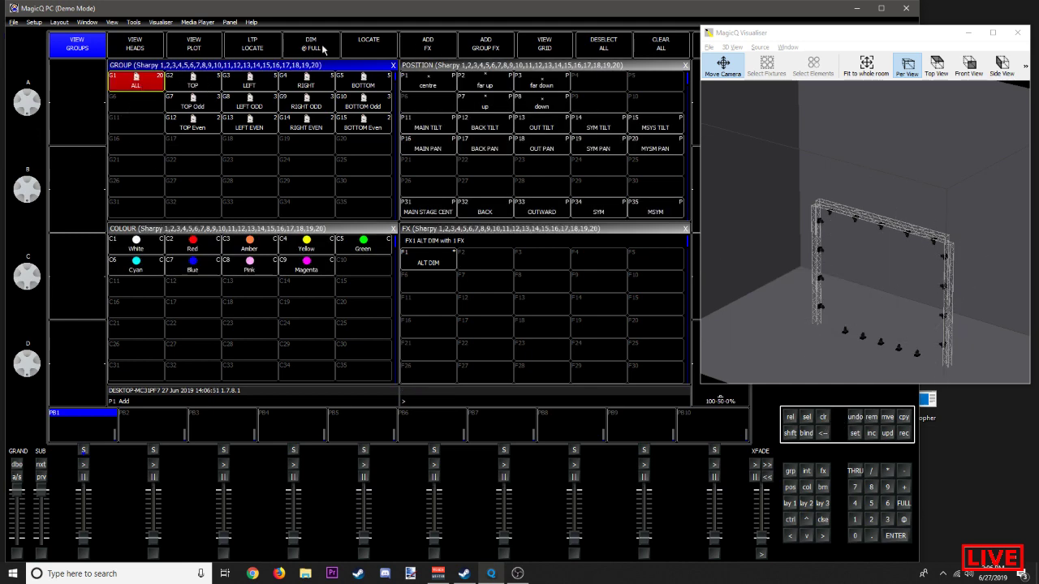
left_click(310, 51)
left_click_drag(861, 319, 893, 324)
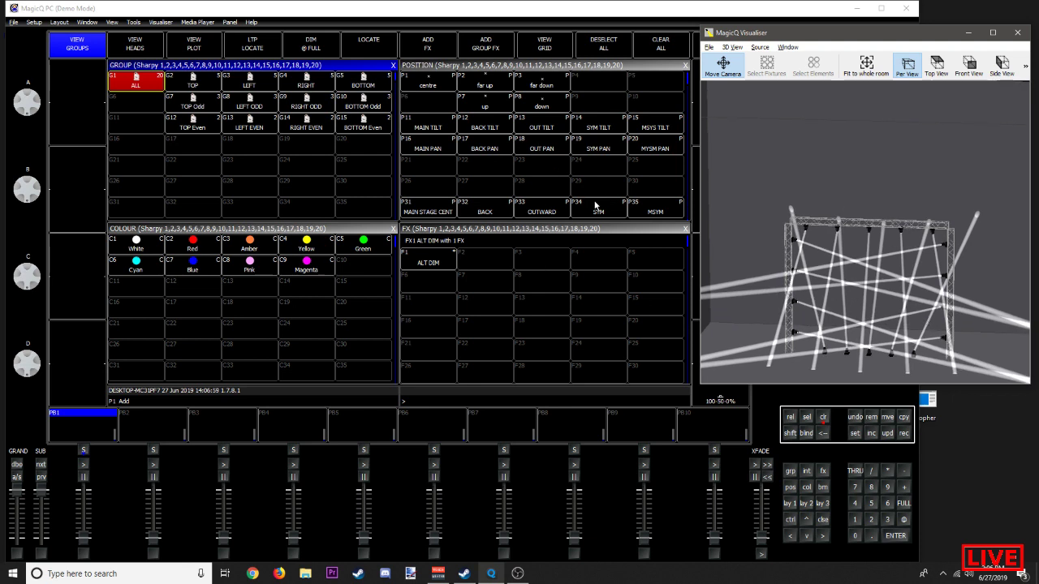
left_click(652, 213)
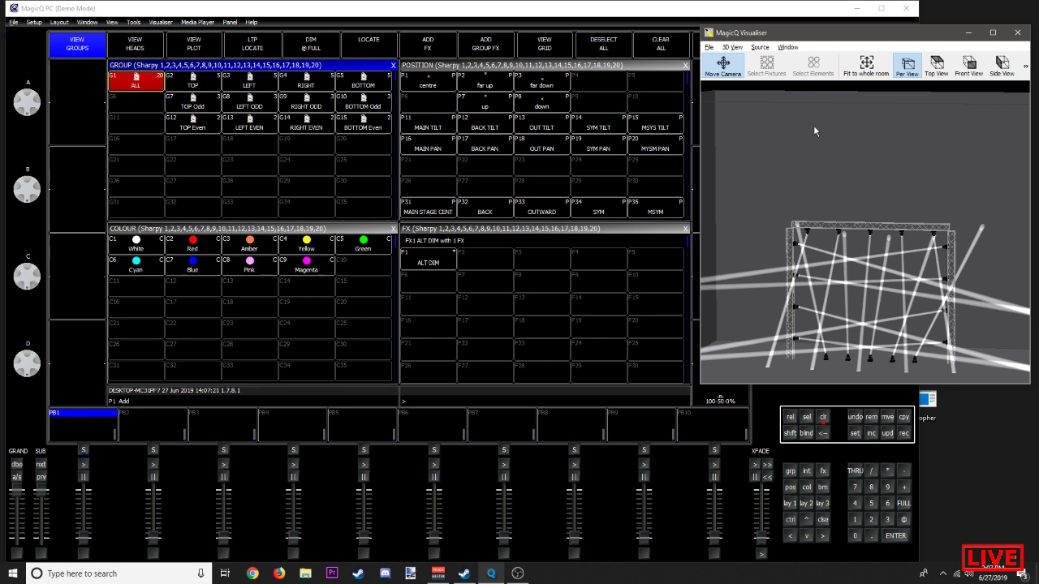
Step: Select the LEFT group and apply the ALT DIM FX palette to it
left_click(248, 78)
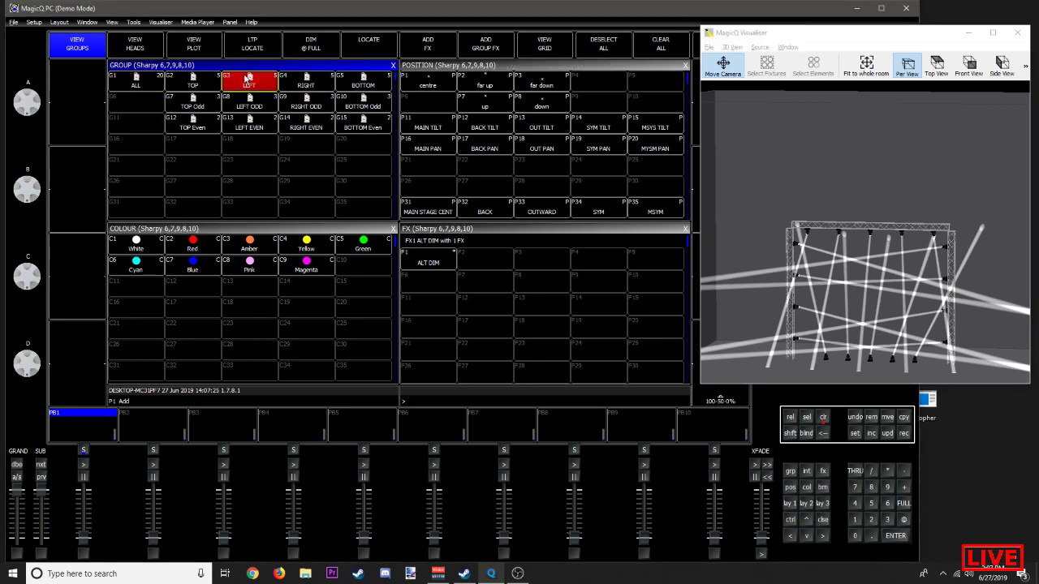
left_click(421, 262)
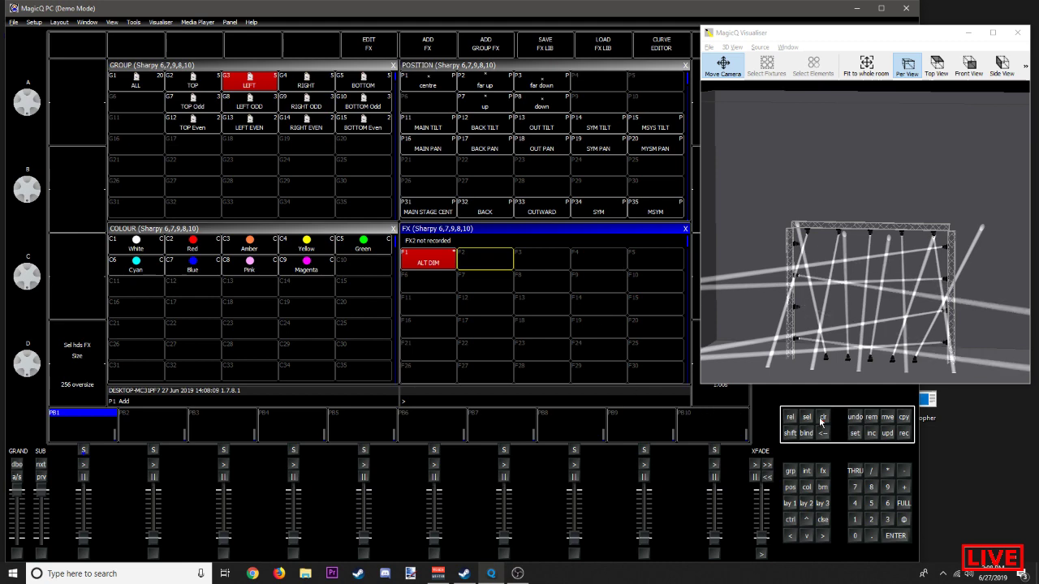
Step: Clear the programmer, then select the ALL group and locate its heads
left_click(820, 420)
left_click(143, 81)
left_click(375, 45)
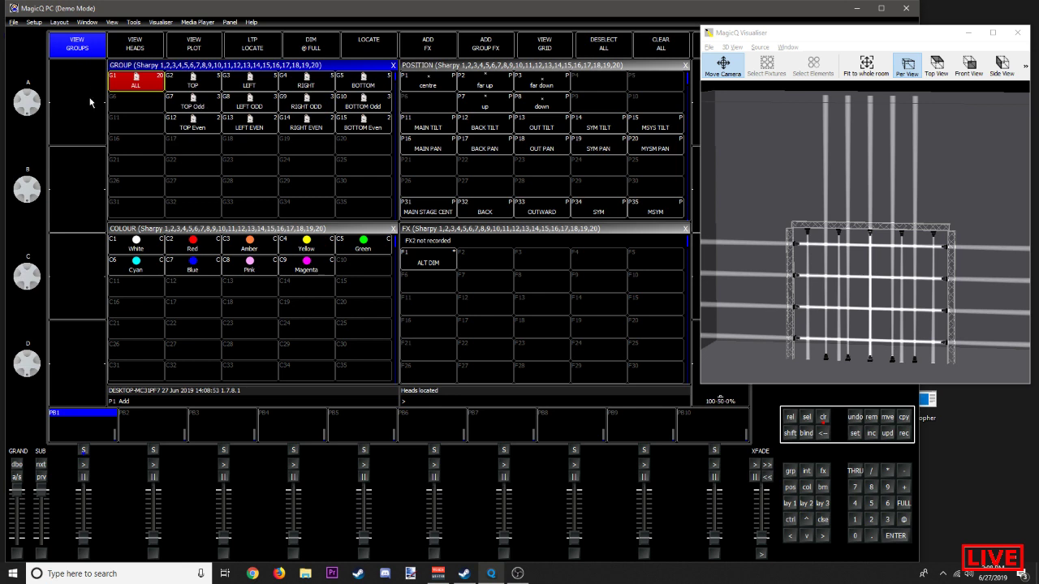
Step: Try the MAIN TILT, BACK PAN and BACK TILT position palettes on all heads, then SYM TILT with OUT PAN
left_click(439, 131)
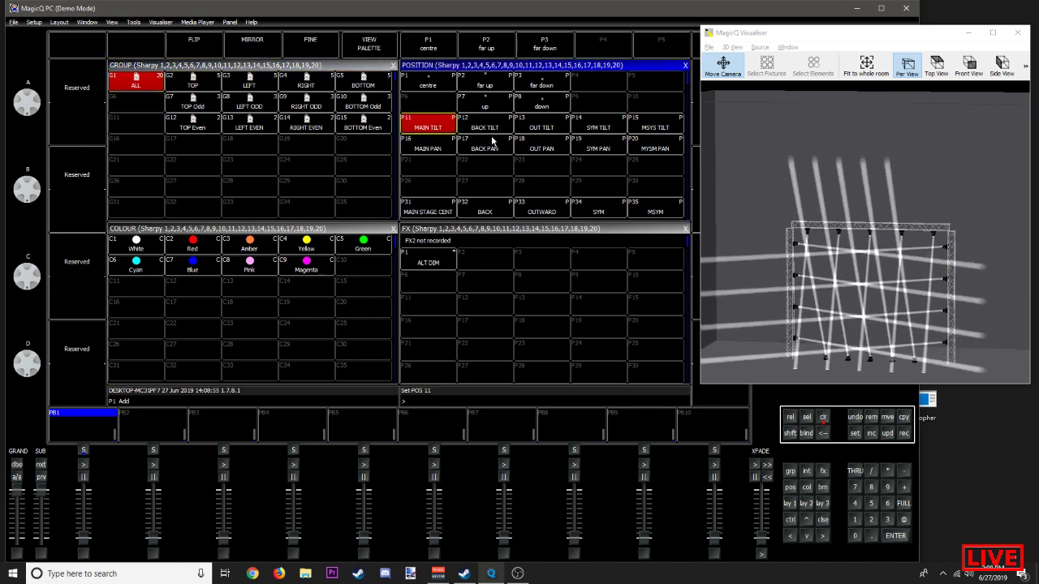
left_click(484, 146)
left_click(485, 126)
left_click(598, 125)
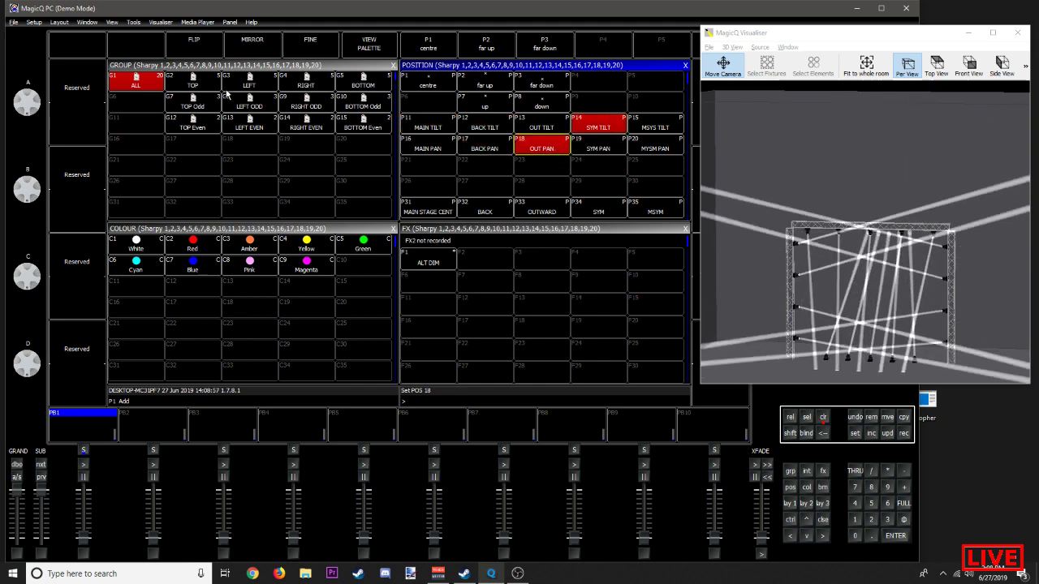
Step: Select the LEFT group and try its BACK TILT, OUT PAN, MYSM PAN and MSYS TILT palettes, ending on SYM PAN with SYM TILT
left_click(249, 81)
left_click(493, 130)
left_click(541, 147)
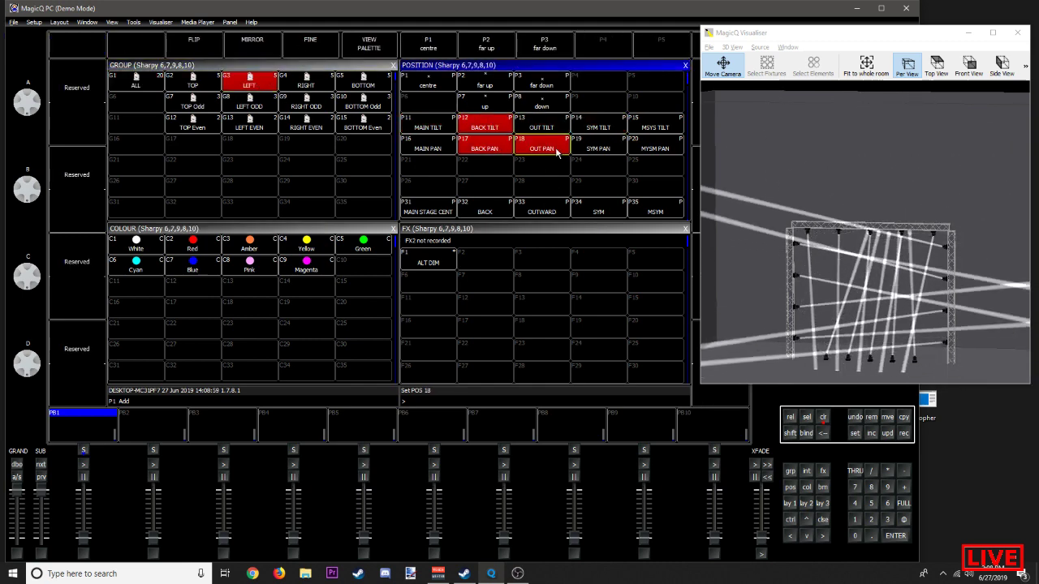
left_click(598, 147)
left_click(655, 147)
left_click(655, 126)
left_click(604, 144)
left_click(599, 129)
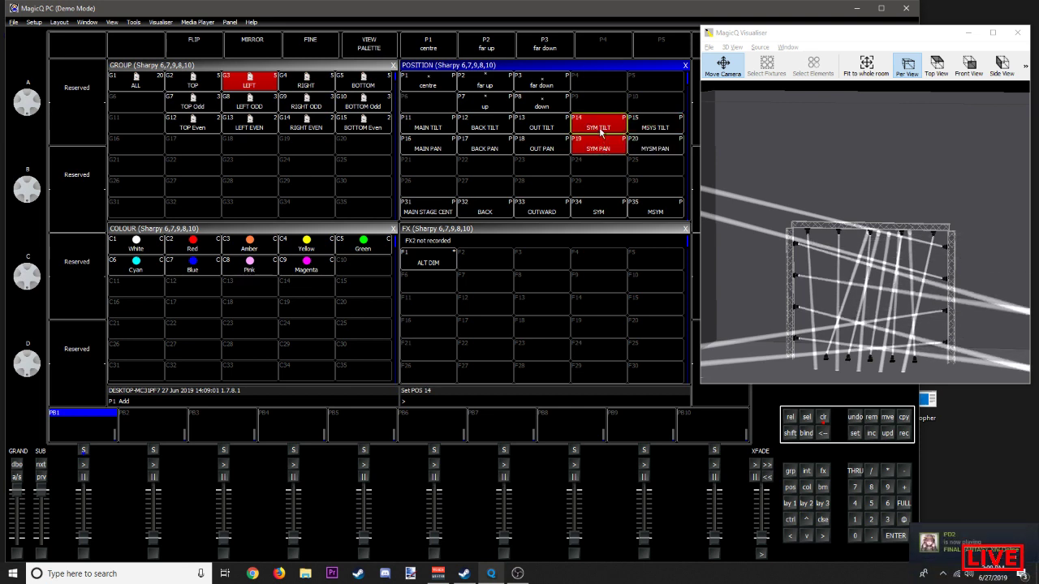
Step: Try MYSM PAN, MSYS TILT, SYM PAN, OUT TILT and OUT PAN on the LEFT group, ending on BACK TILT with BACK PAN
left_click(646, 143)
left_click(640, 129)
left_click(597, 145)
left_click(549, 133)
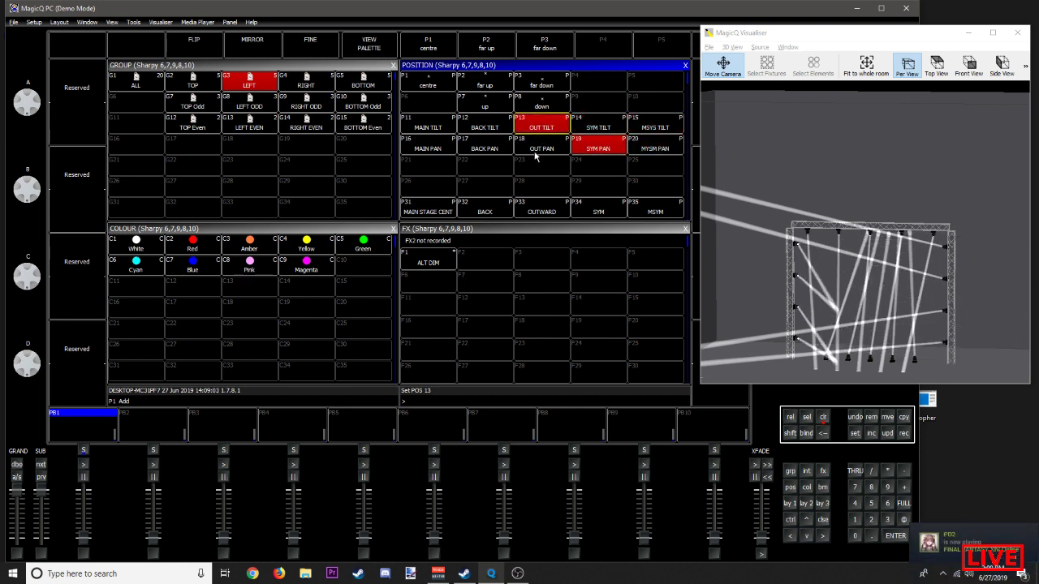
left_click(537, 149)
left_click(482, 125)
left_click(487, 148)
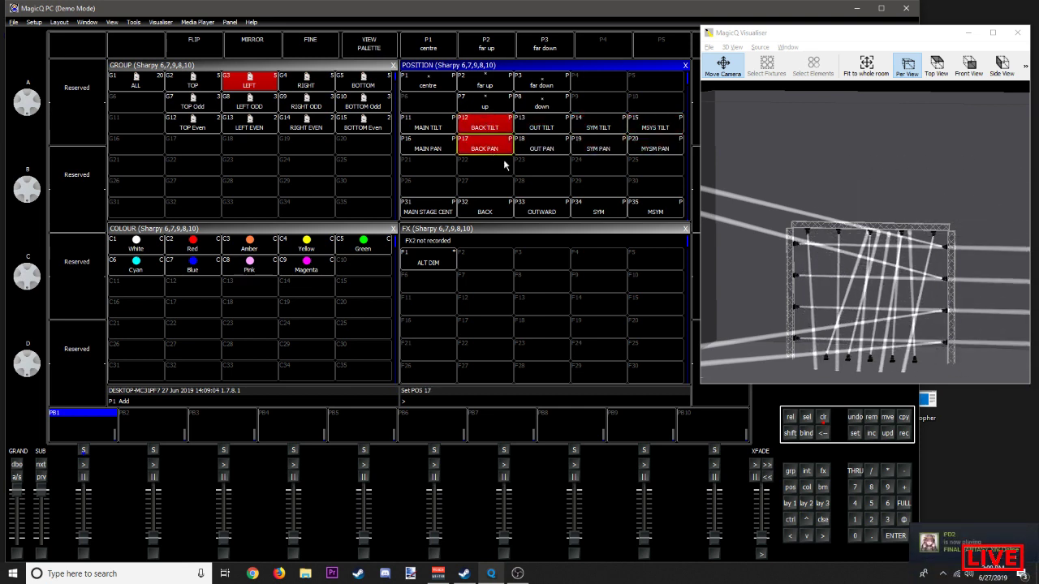
Step: Clear the programmer again and locate every head in the ALL group
left_click(824, 417)
left_click(132, 81)
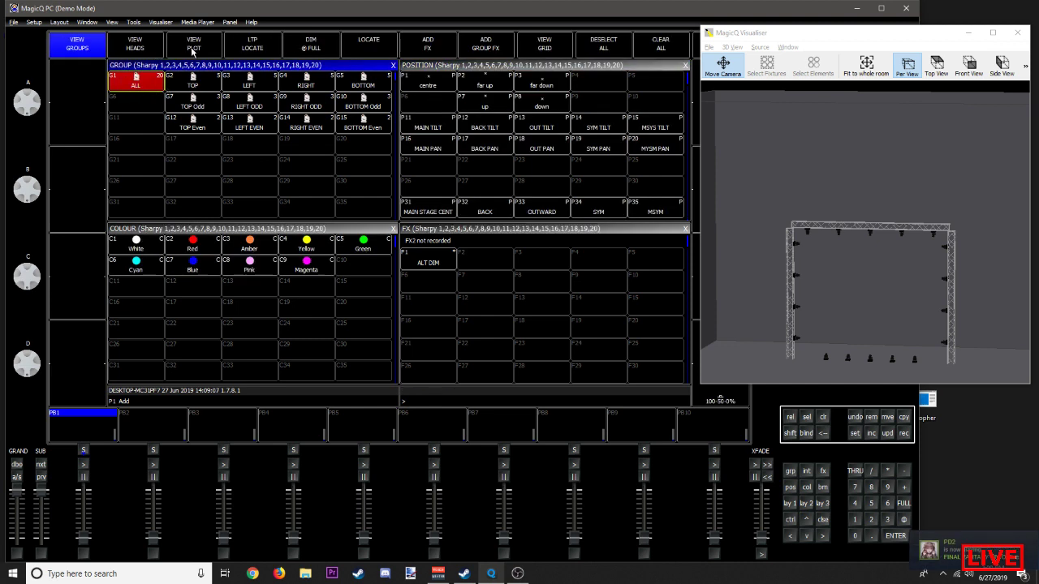
left_click(389, 52)
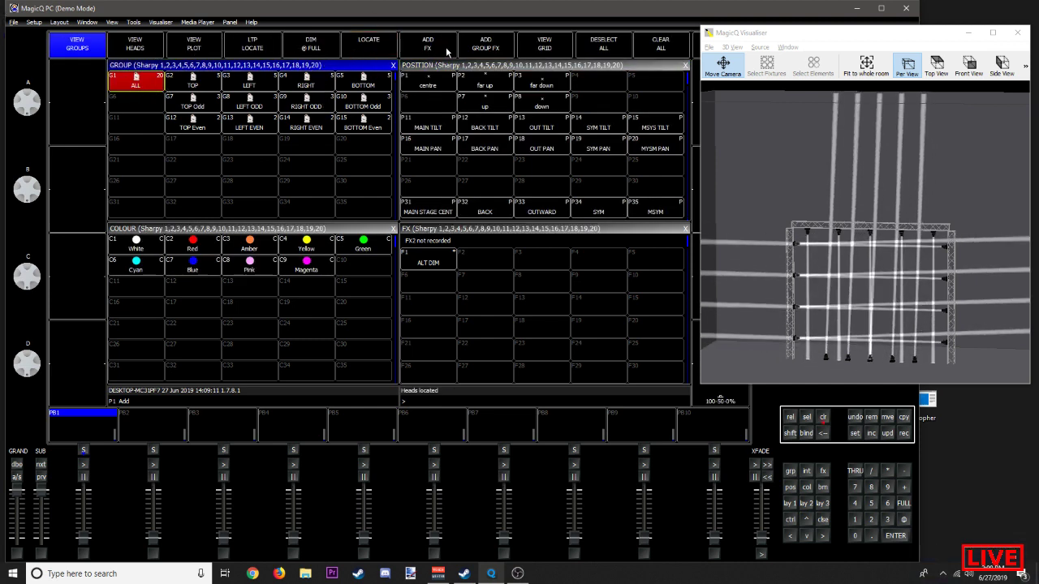
Step: Add the flicker FX from the intensity library to all heads and set its add mode to Minus
left_click(445, 46)
left_click(202, 97)
left_click(203, 98)
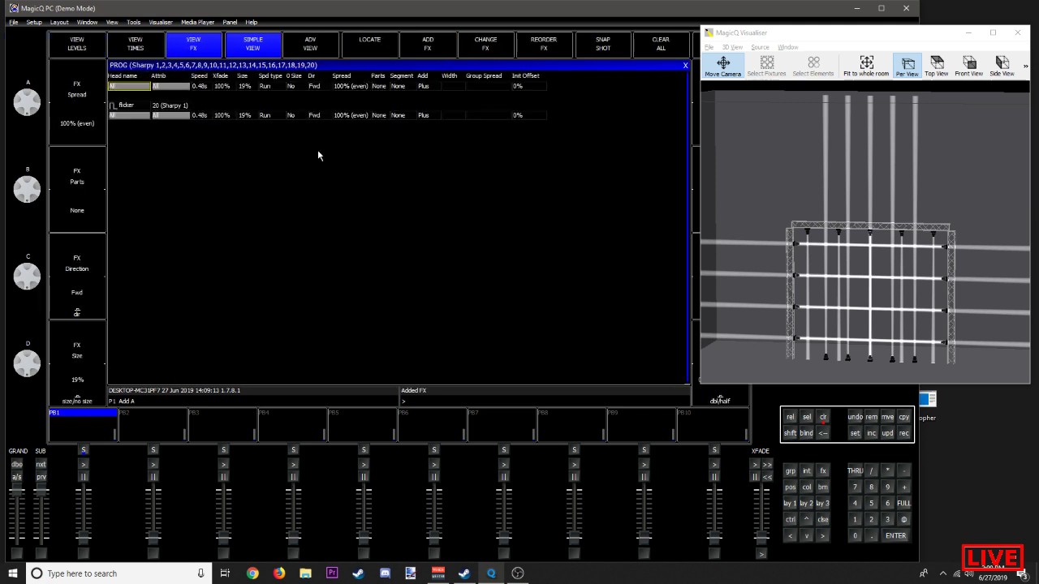
left_click(427, 85)
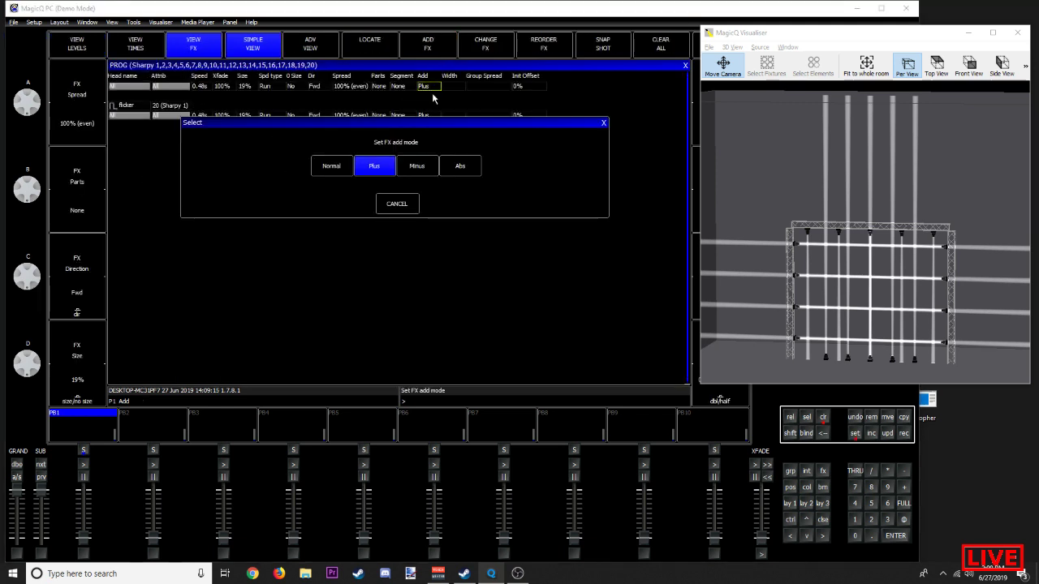
left_click(423, 161)
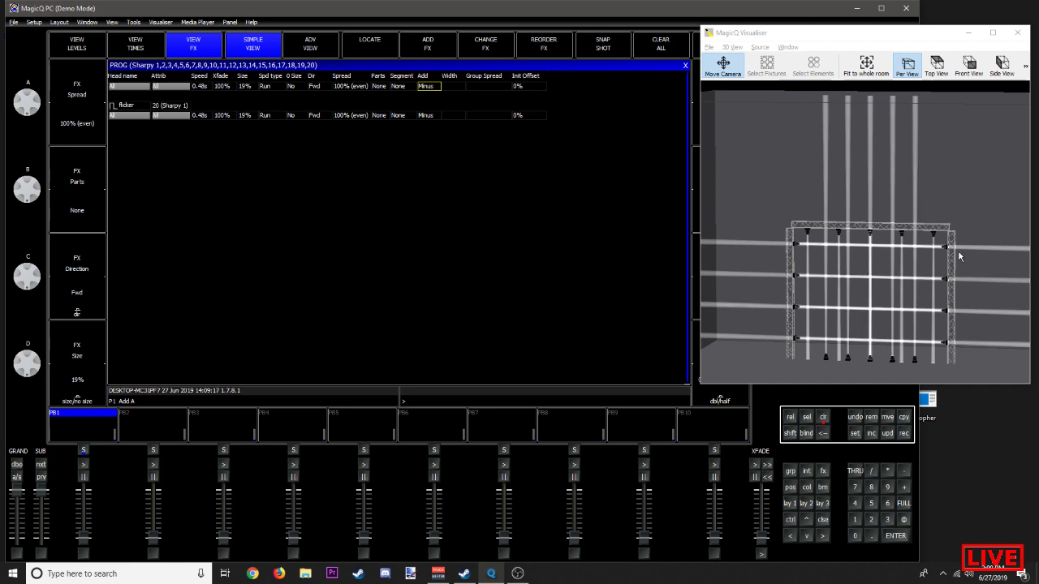
Step: Set the flicker FX's crossfade to 0% and its size to 50%
left_click(219, 88)
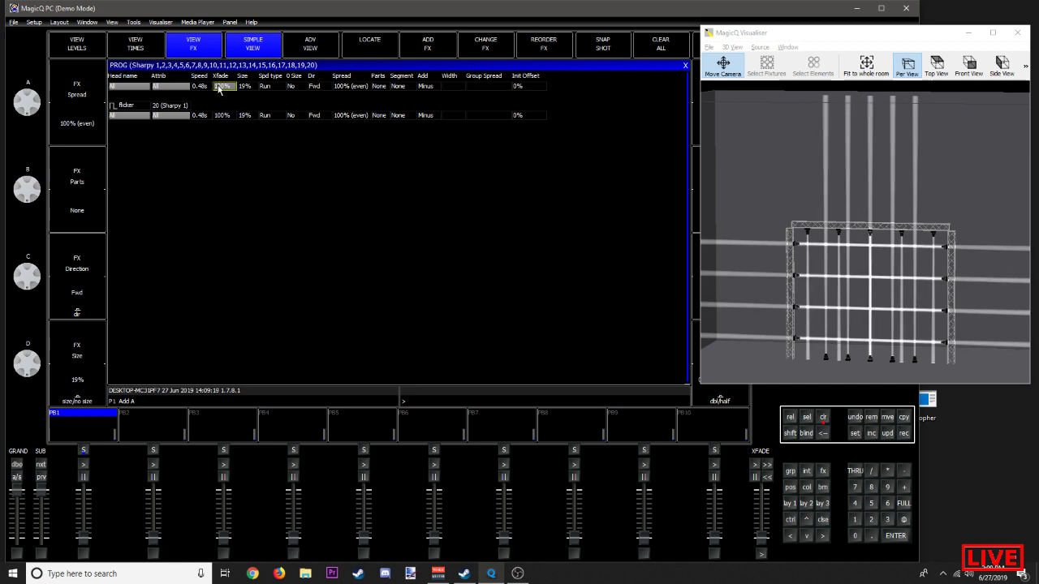
type("0")
key("Return")
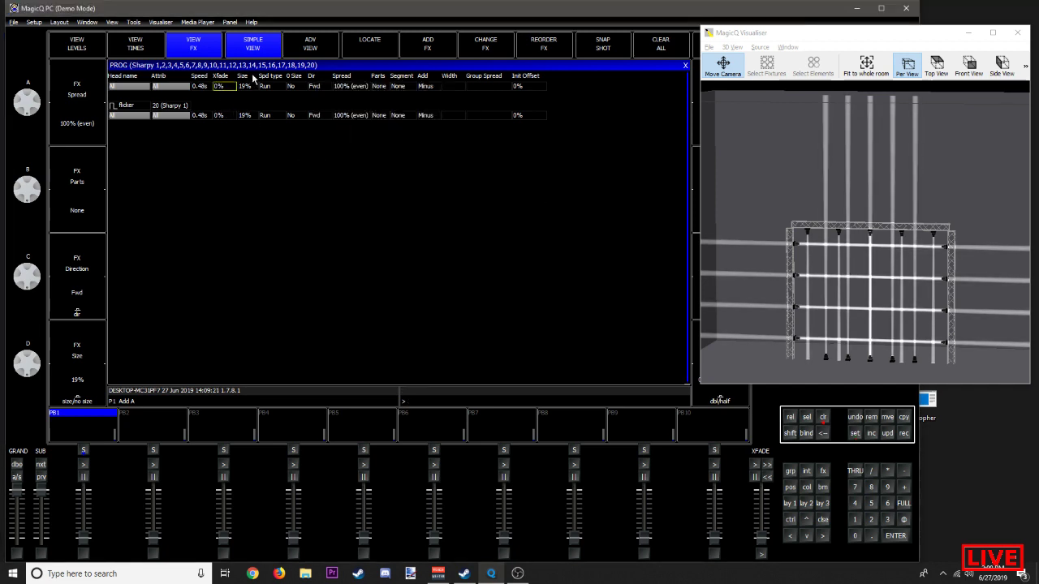
left_click(246, 86)
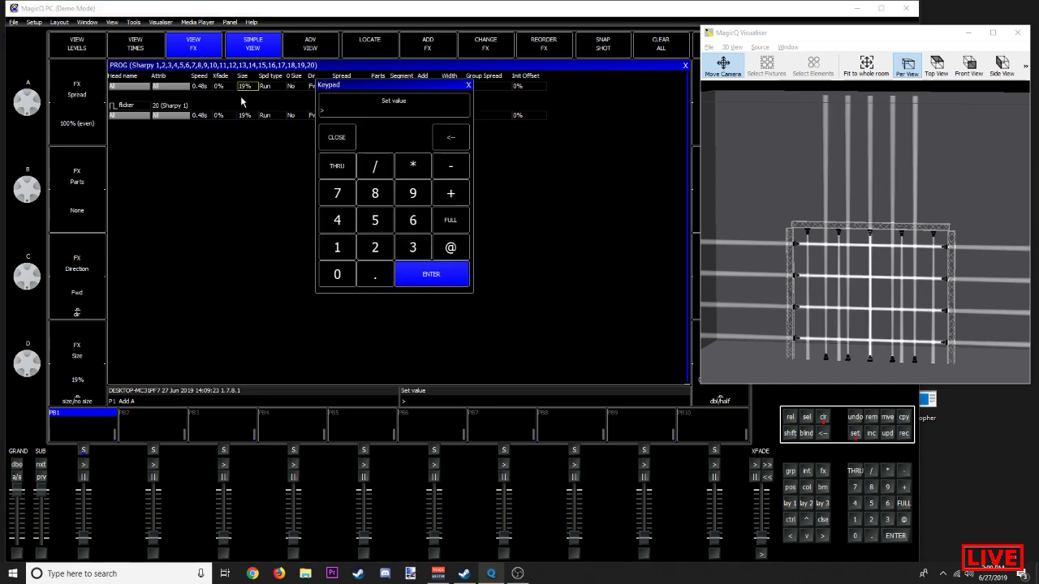
type("50")
key("Return")
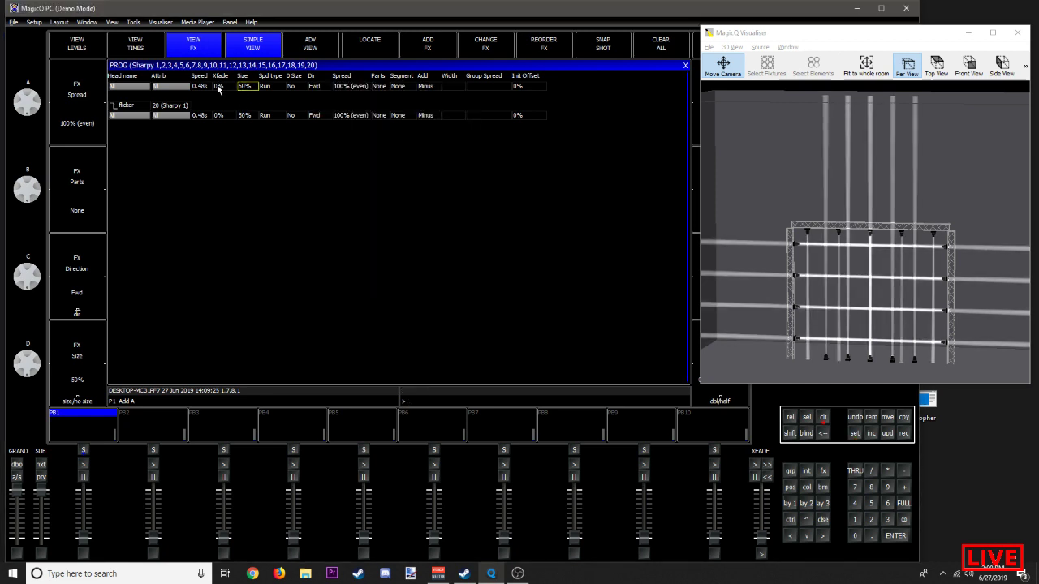
Step: Try a 50% crossfade on the flicker FX, then set the crossfade to 100%
left_click(218, 88)
type("50")
key("Return")
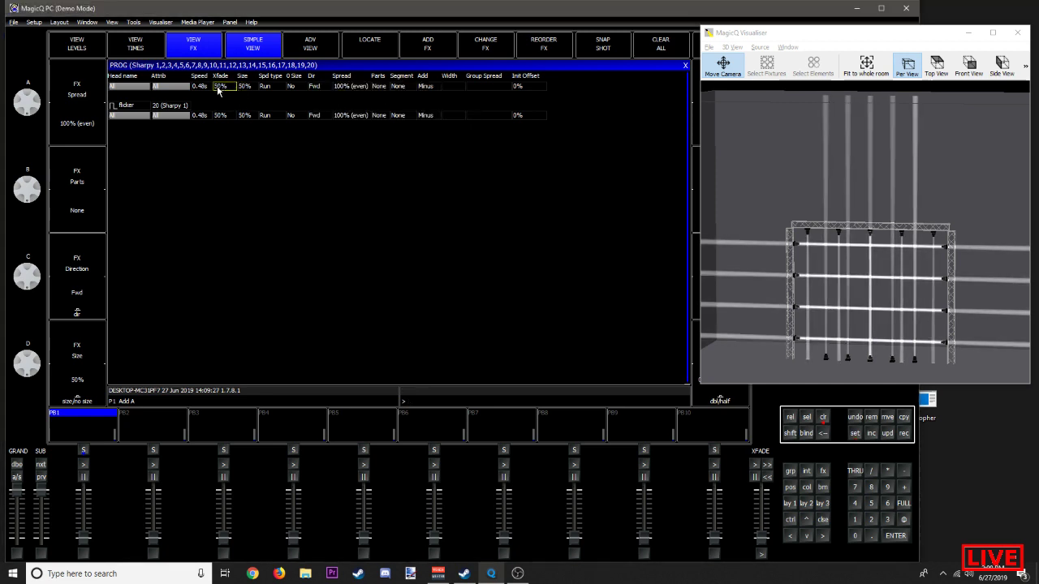
left_click(218, 86)
type("100")
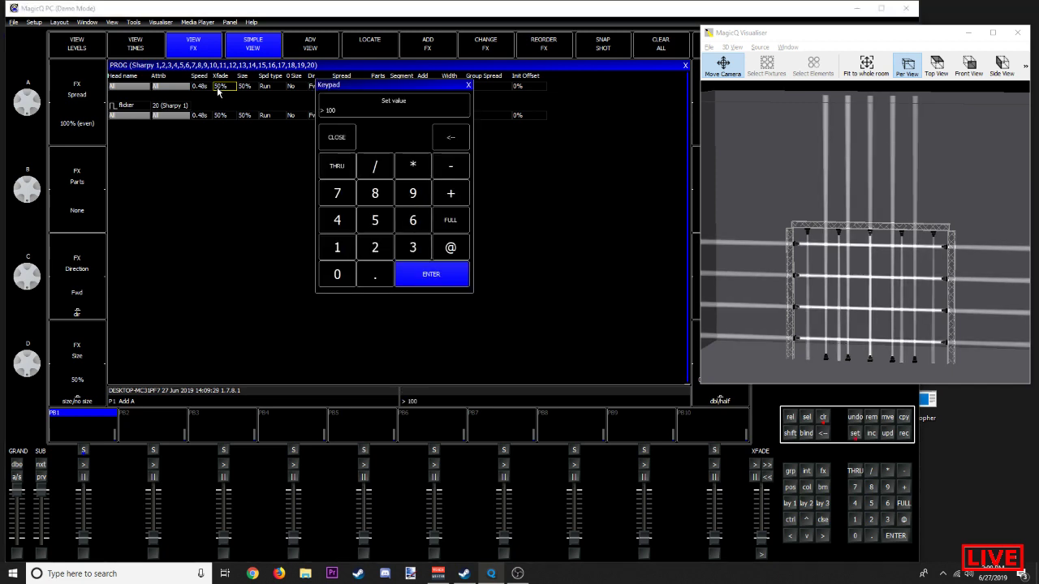
key("Return")
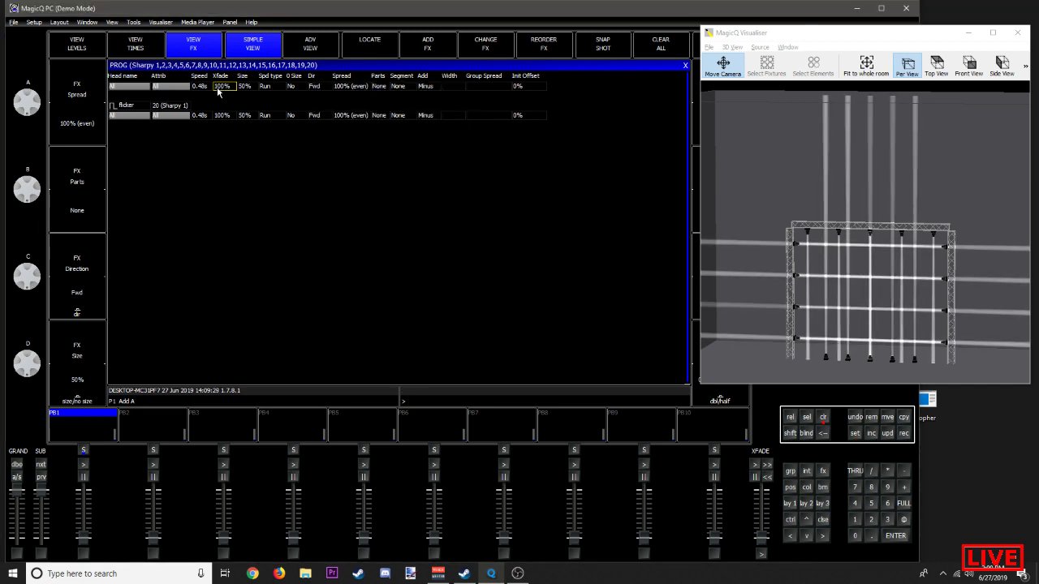
Step: Set the flicker FX's spread to 0% (none)
left_click(362, 86)
type("0")
key("Return")
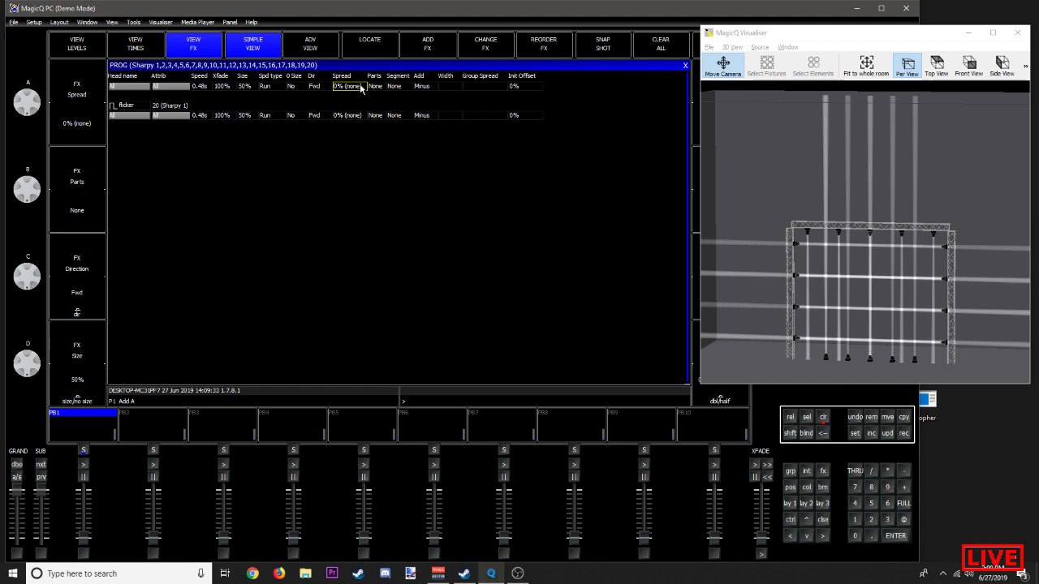
left_click(199, 86)
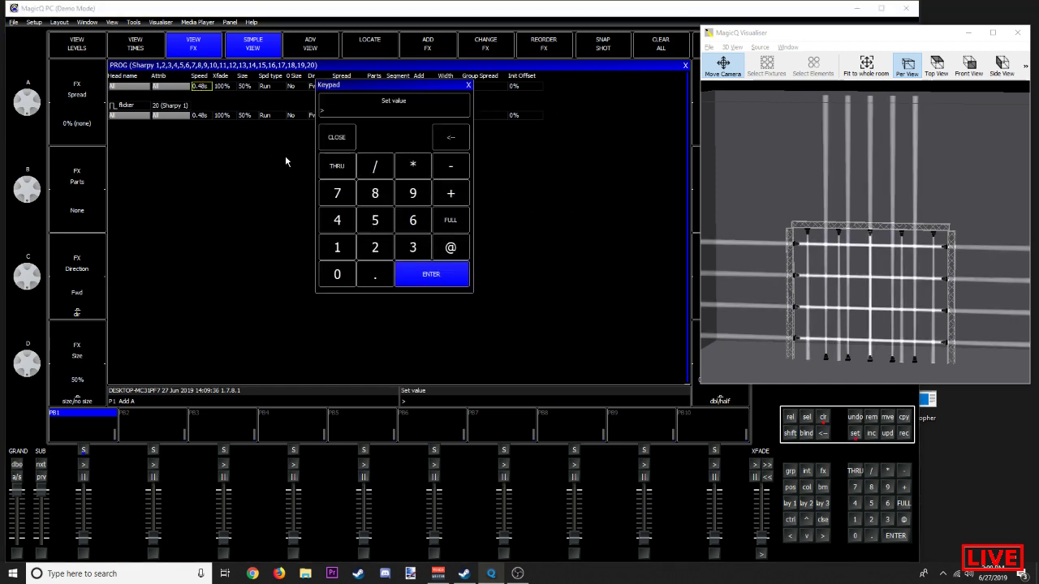
left_click(468, 86)
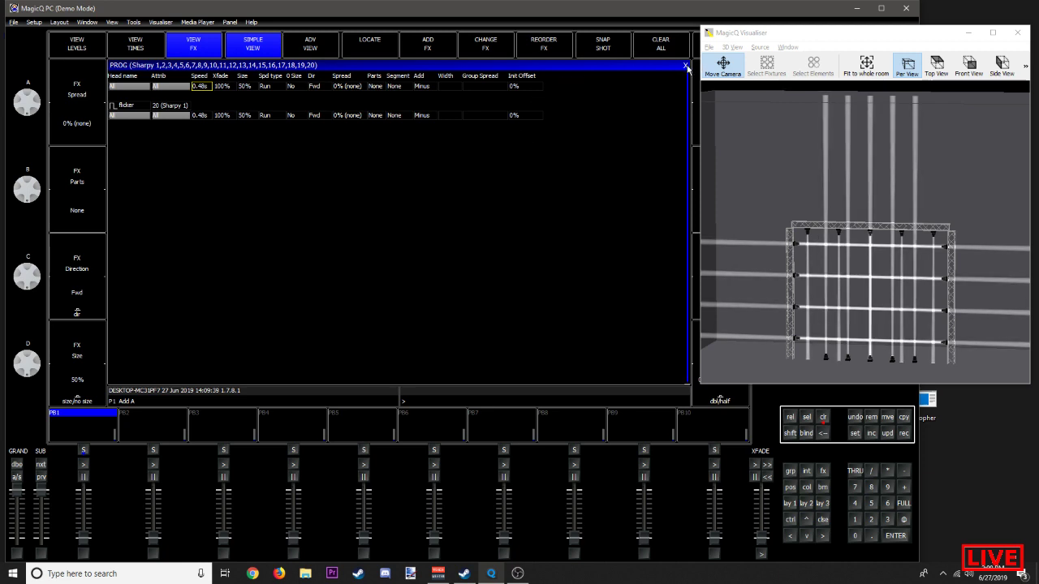
Step: Clear the programmer, close the programmer window and select the ALL group
left_click(661, 49)
left_click(686, 65)
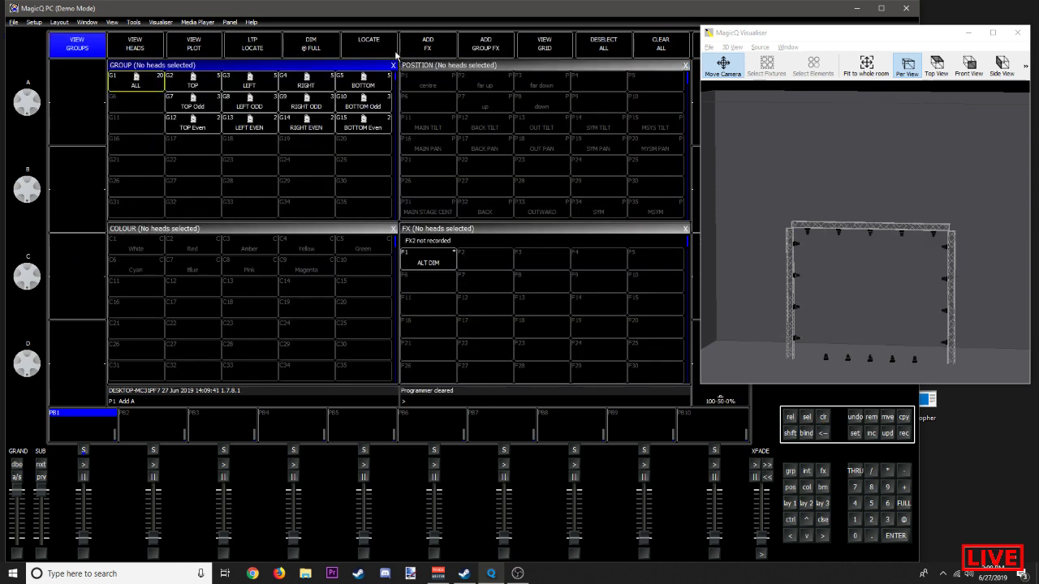
left_click(161, 88)
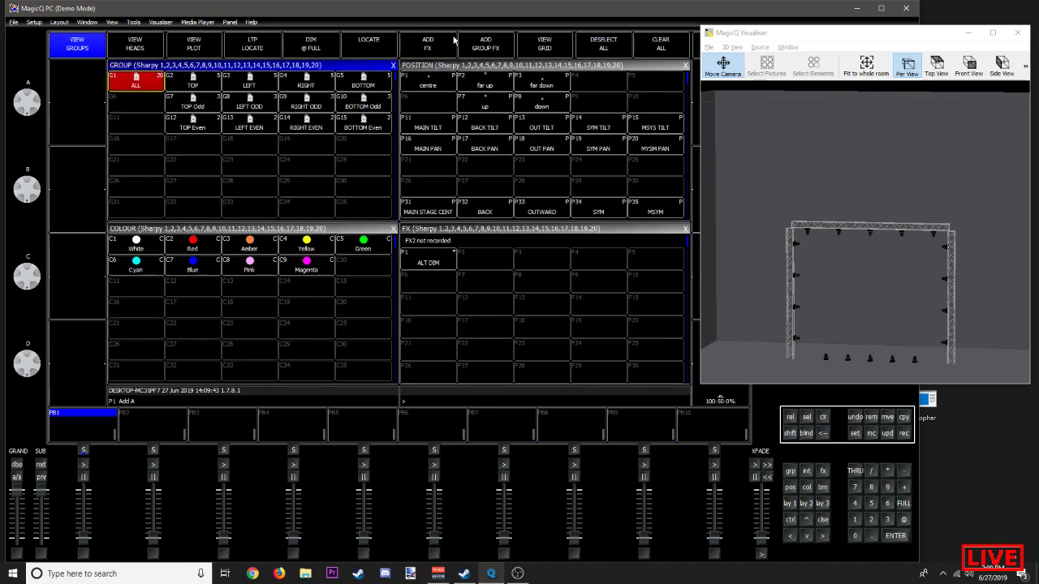
left_click(453, 41)
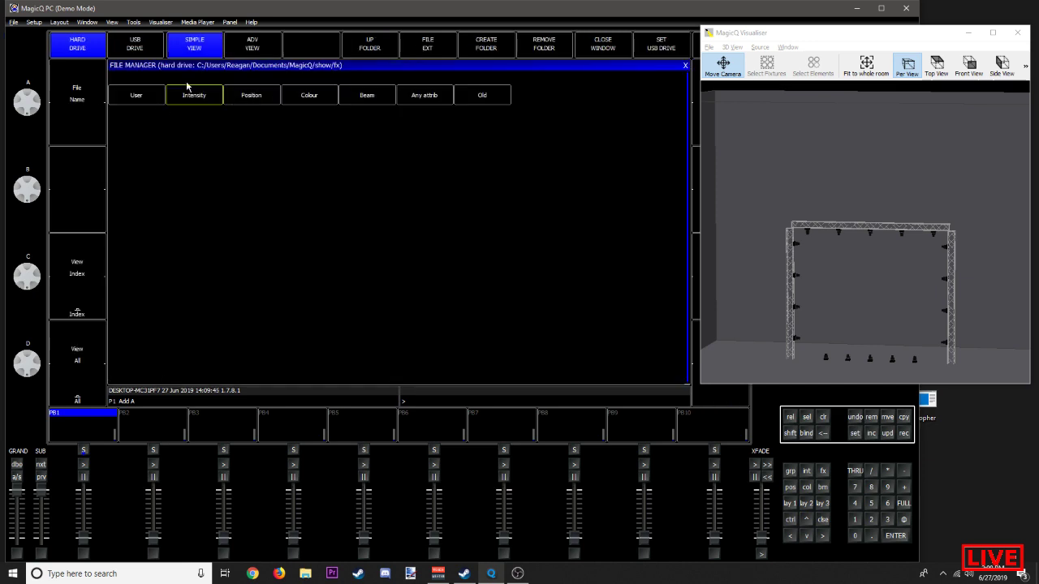
left_click(682, 67)
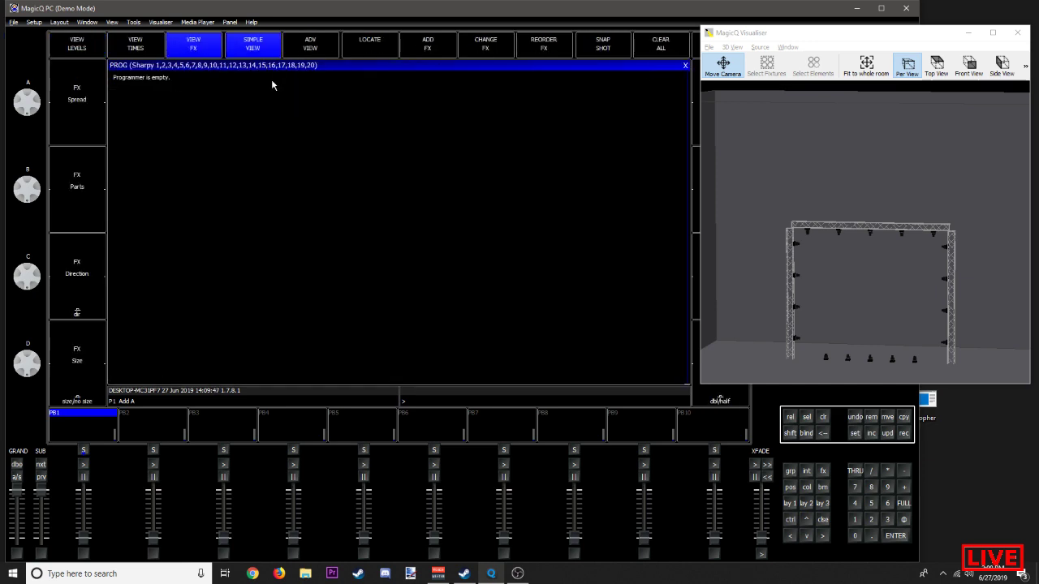
left_click(686, 66)
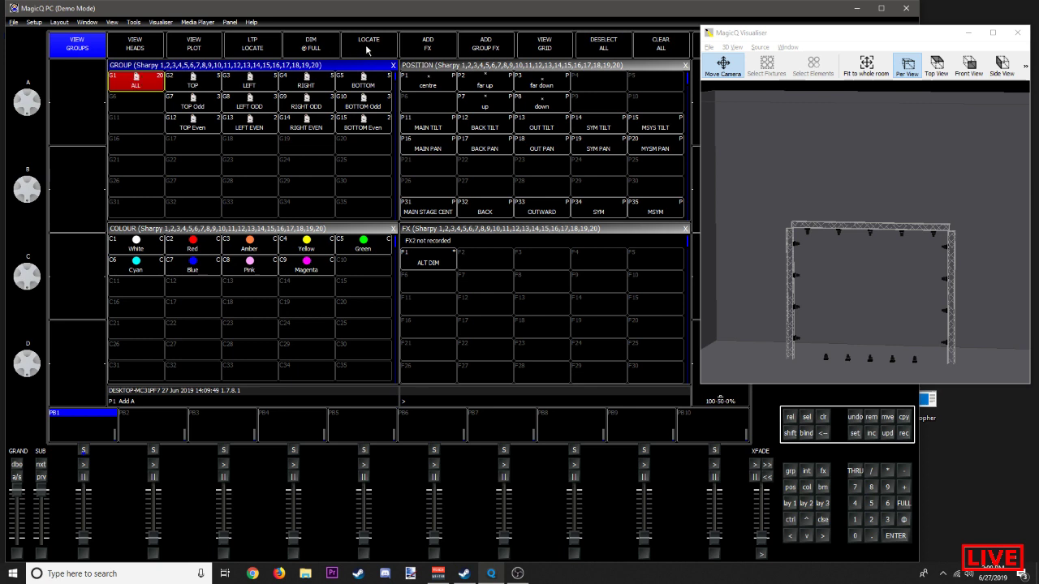
Step: Try to add the 3pos FX from the position library to all heads, then cancel its palette selection
left_click(432, 44)
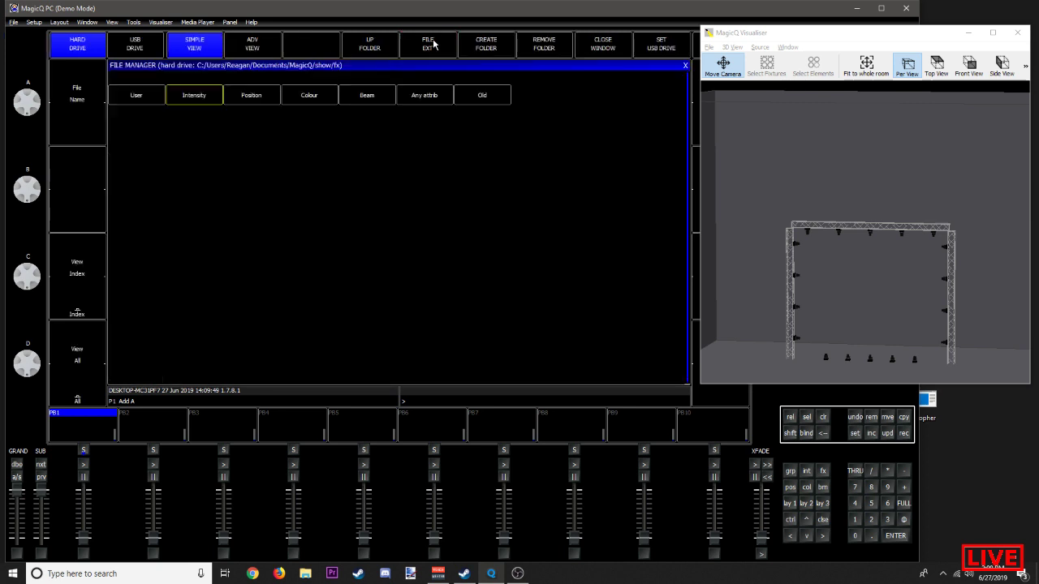
left_click(244, 98)
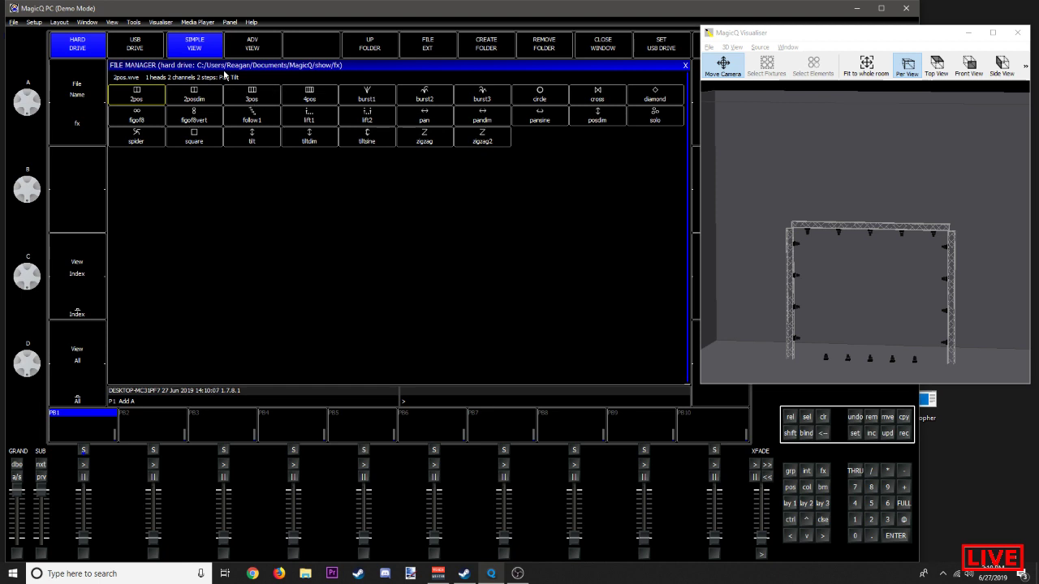
left_click(251, 101)
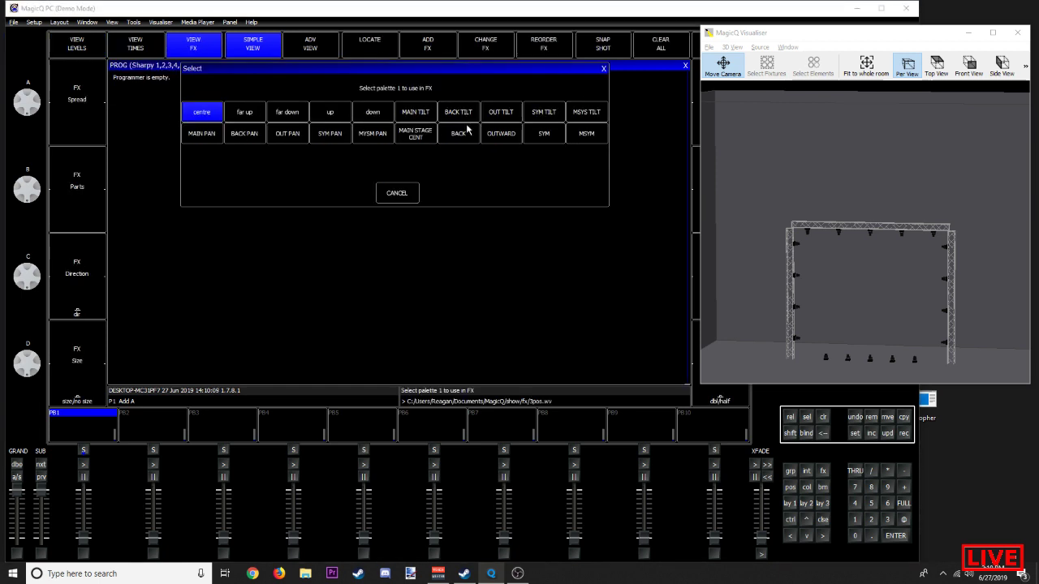
left_click(393, 197)
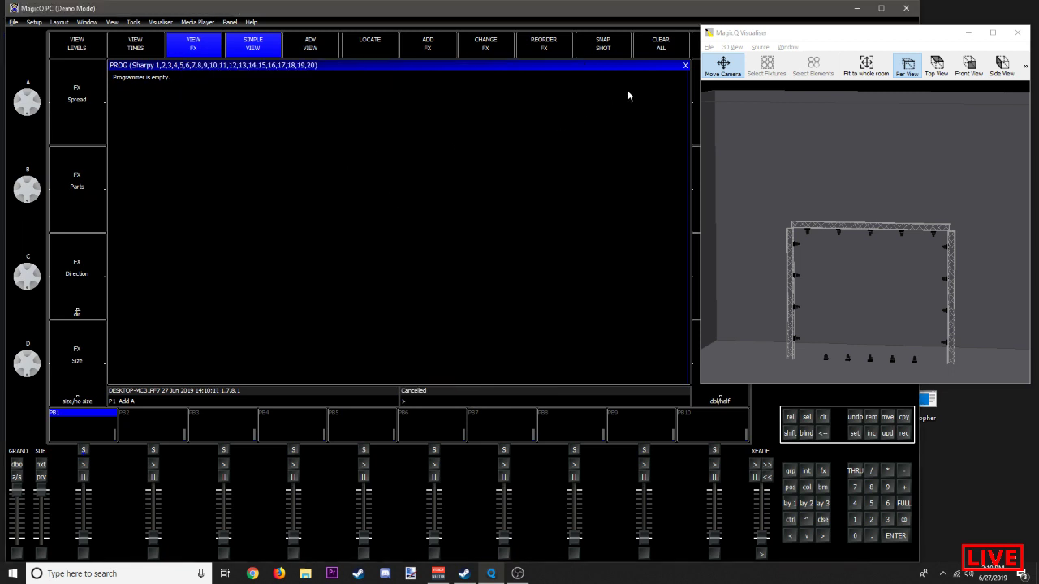
left_click(685, 66)
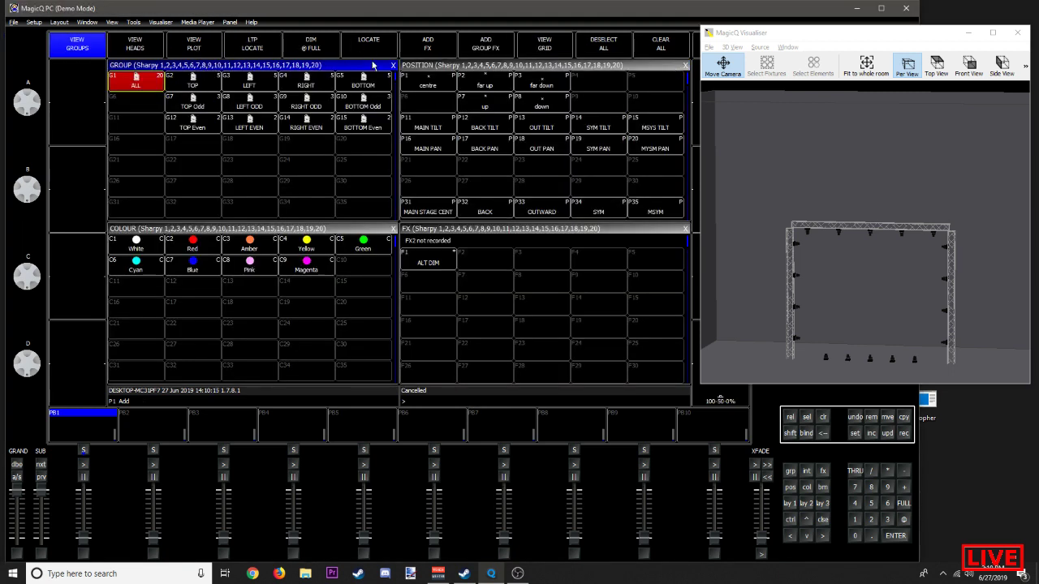
Step: Try the BACK TILT, OUT TILT, MSYS TILT, MAIN TILT and centre position palettes on all heads
left_click(484, 126)
left_click(541, 126)
left_click(655, 126)
left_click(479, 130)
left_click(419, 116)
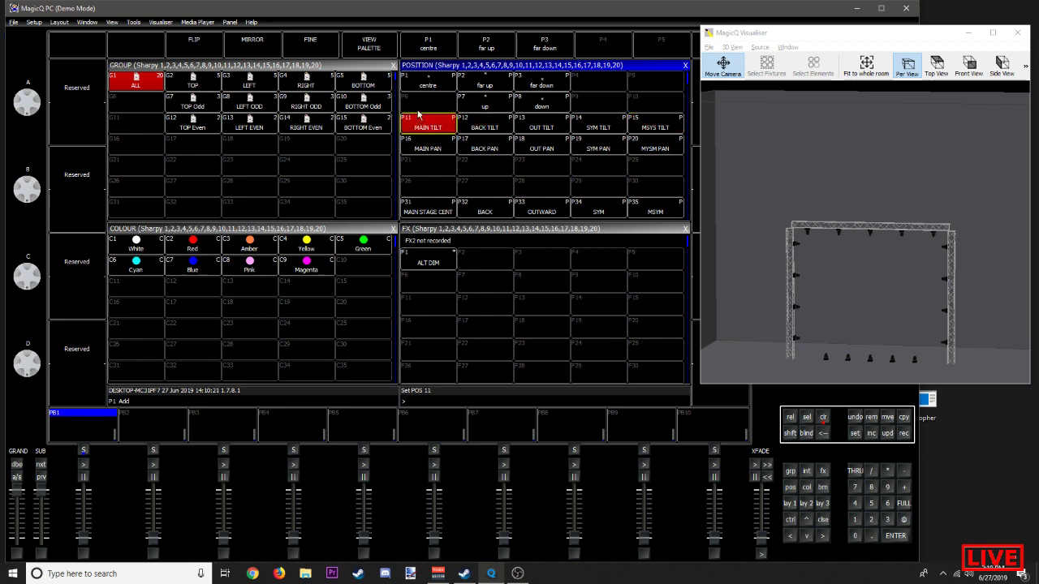
left_click(435, 80)
Step: Locate all heads, then clear the programmer
left_click(311, 68)
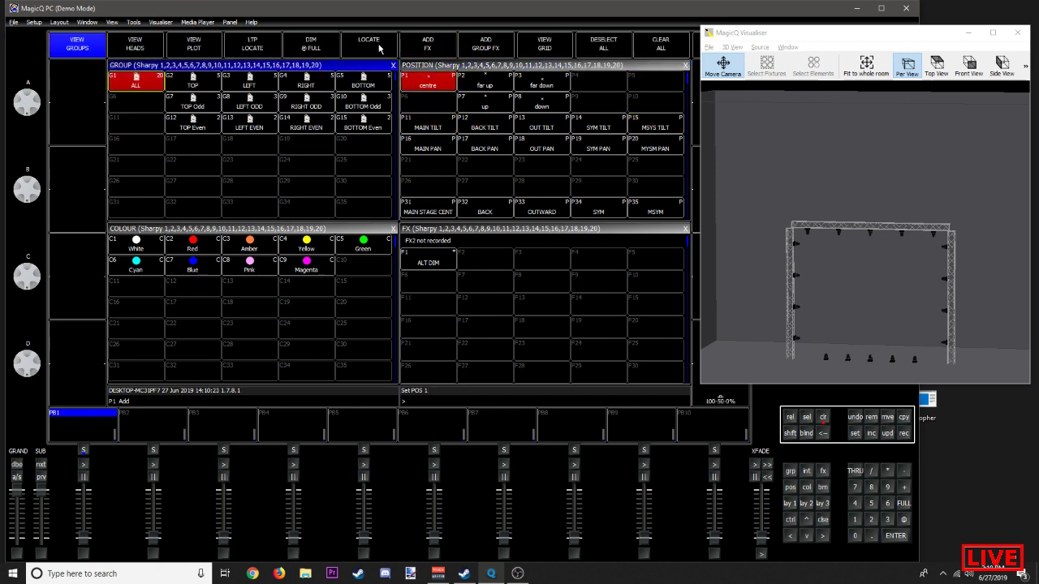
left_click(368, 44)
key("ctrl+BackSpace")
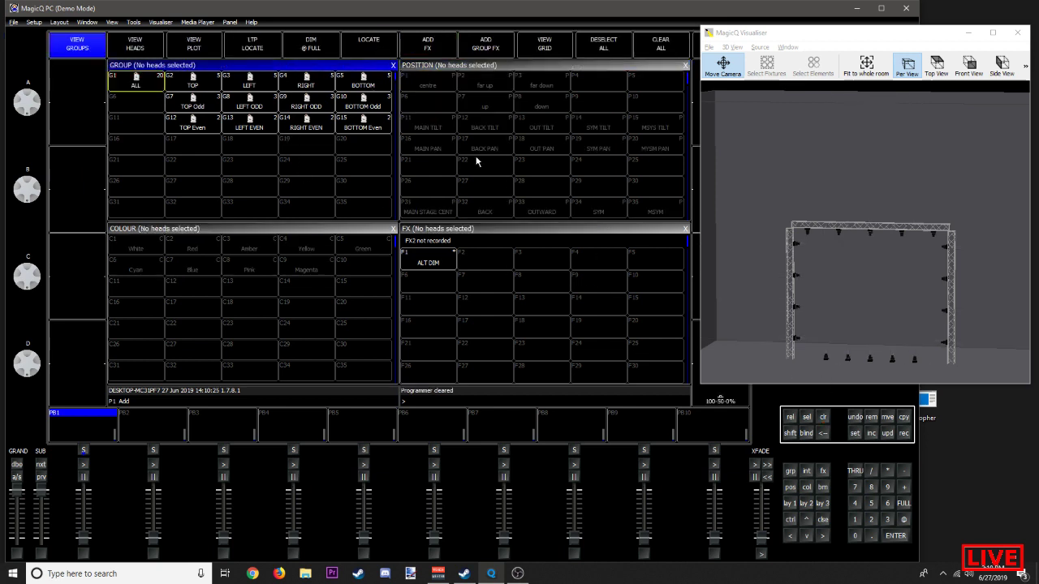
Step: Select and locate the ALL group, then add the 2posdim position FX using the OUTWARD and SYM palettes
left_click(137, 82)
left_click(365, 54)
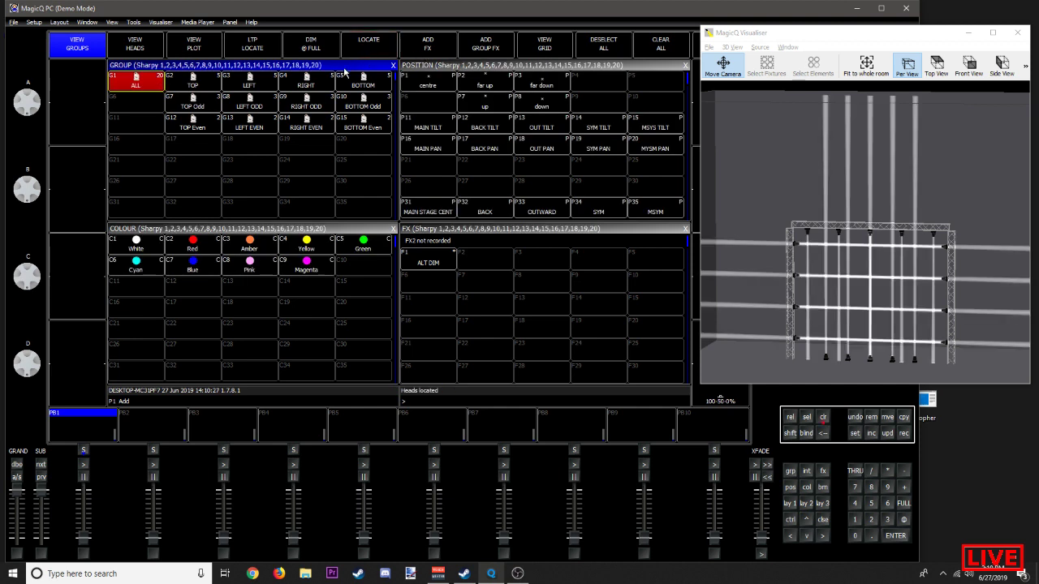
left_click(468, 41)
left_click(249, 95)
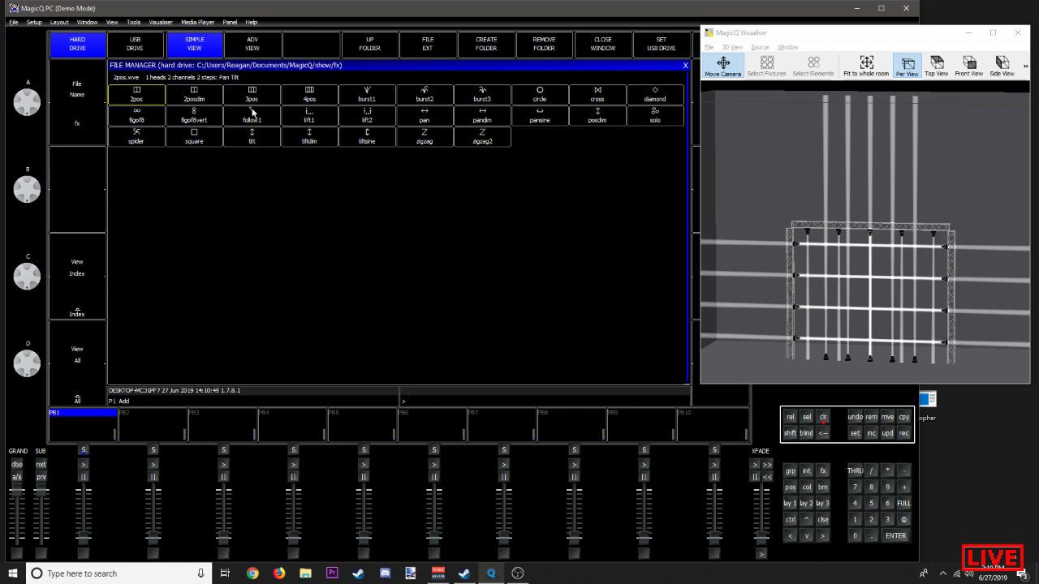
left_click(199, 97)
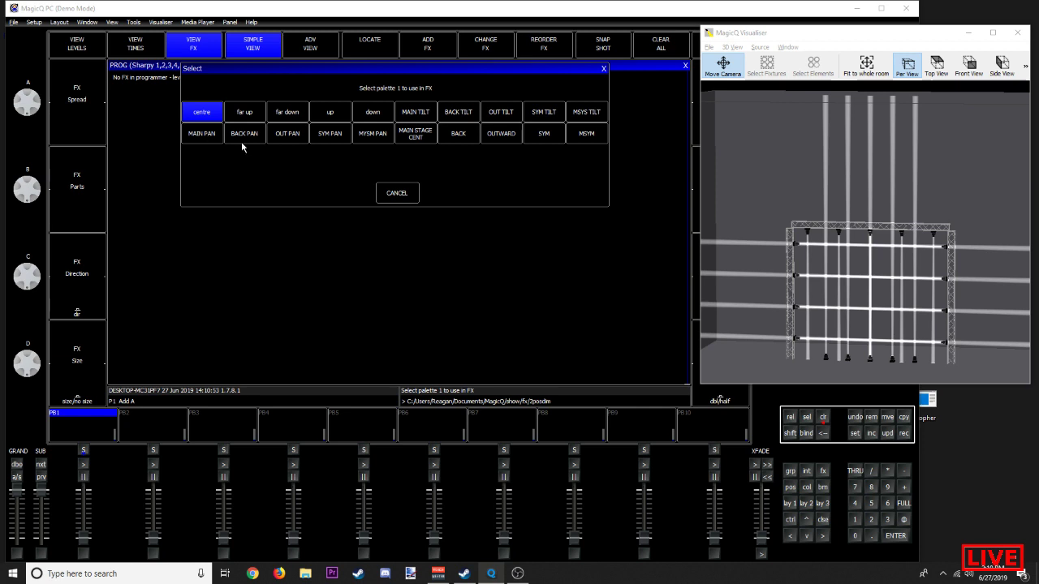
left_click(493, 134)
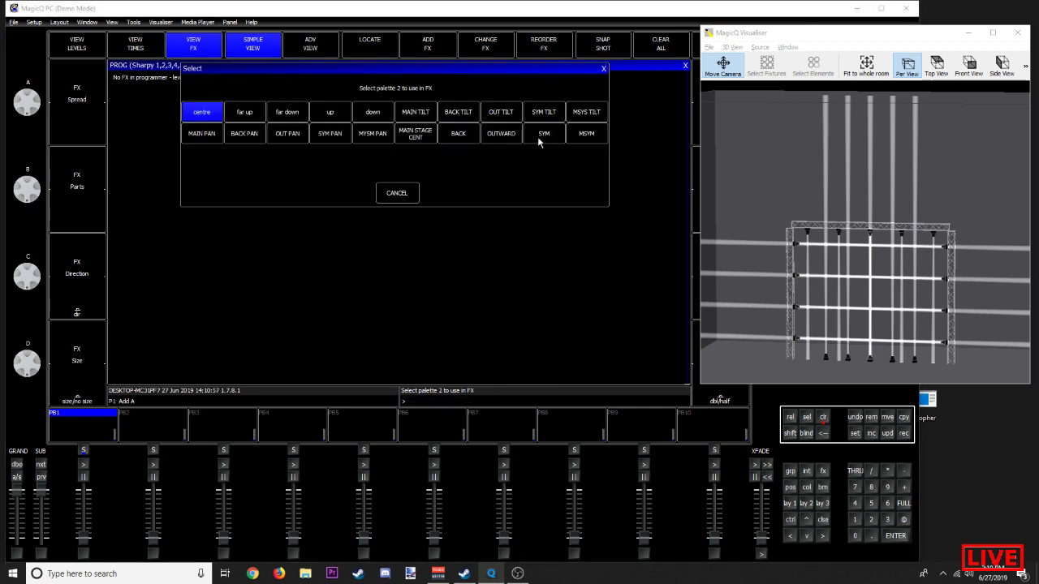
left_click(540, 134)
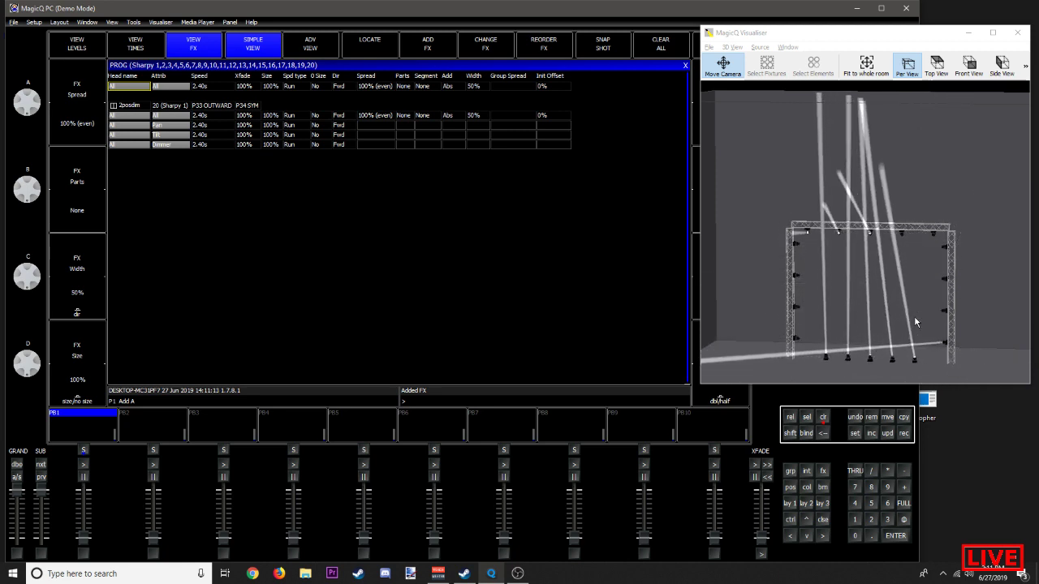
Step: Set the speed of the 2posdim FX's Dimmer attribute to 1 second
double_click(209, 144)
type("1")
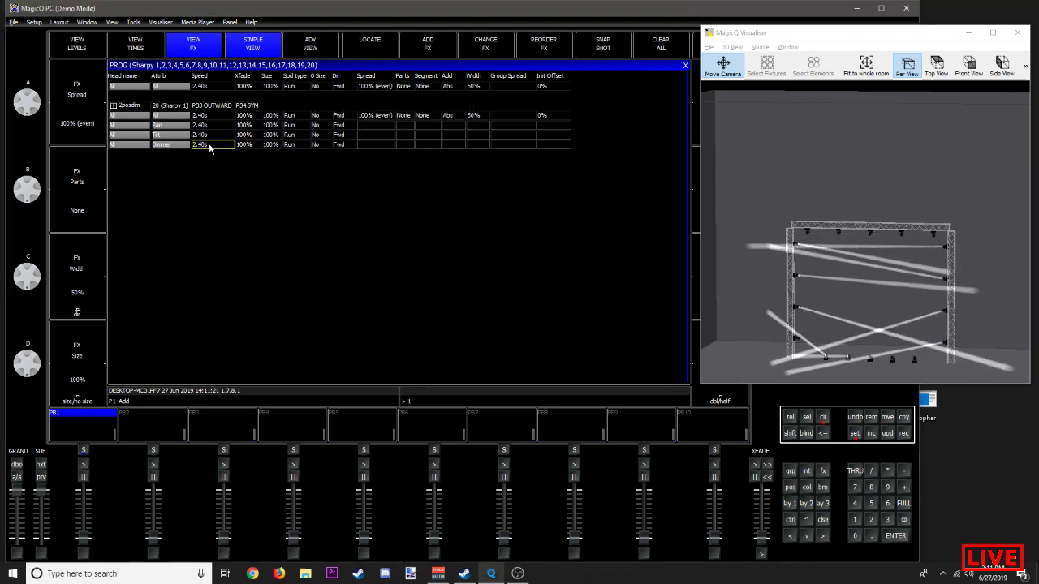
key("Return")
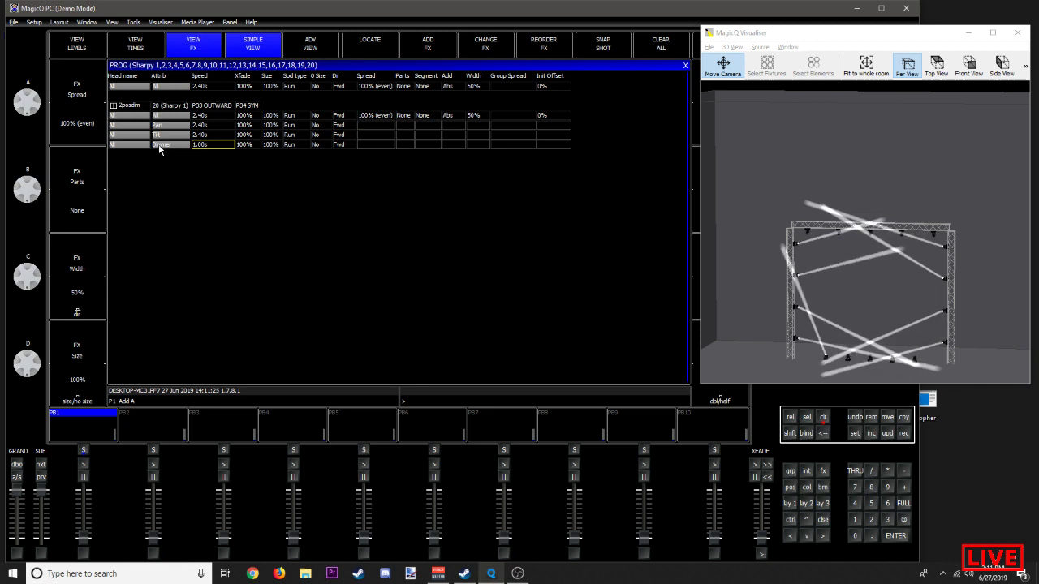
Step: Try an overall FX speed of 5 seconds for all attributes, then set it to 2.4 seconds
left_click(198, 86)
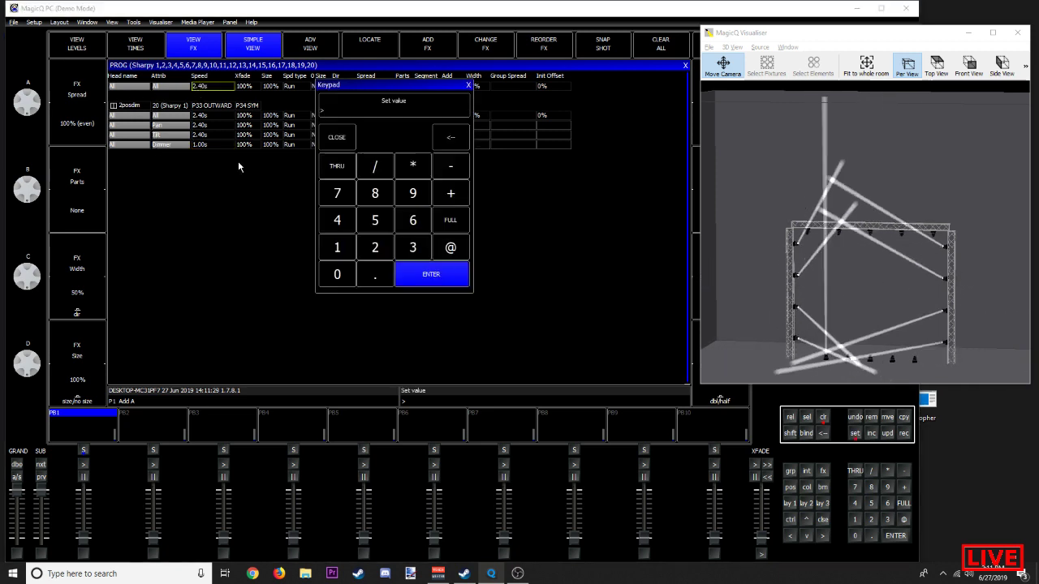
left_click(375, 220)
left_click(431, 274)
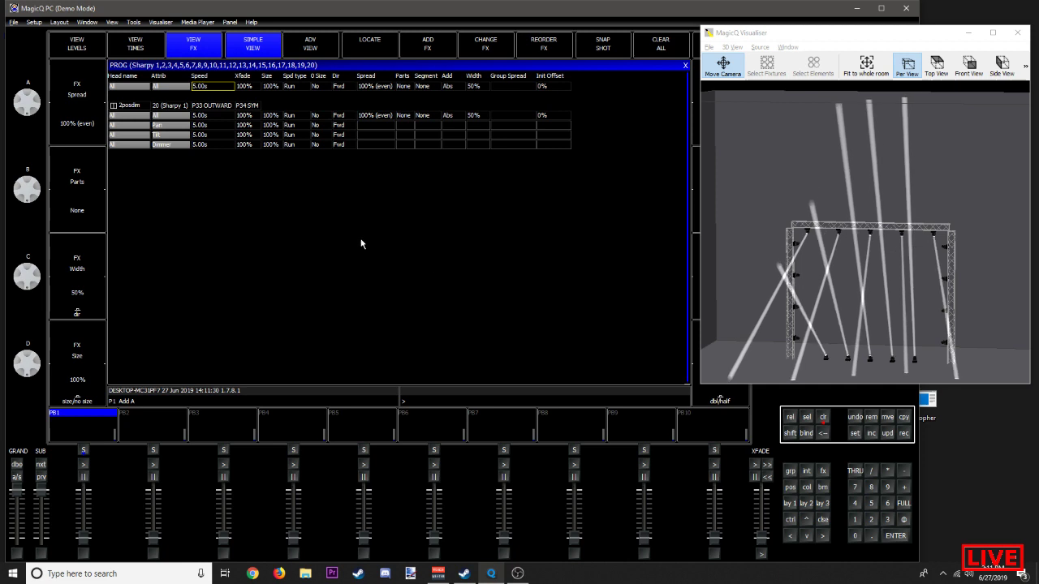
left_click(211, 87)
type("2.4")
key("Return")
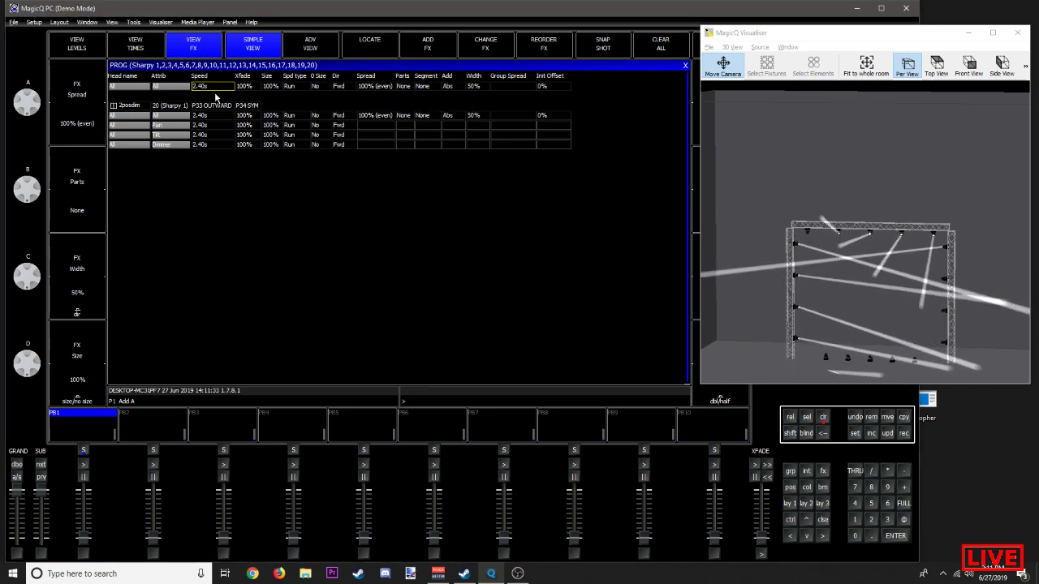
Step: Set only the Dimmer attribute's FX speed to 1 second again
left_click(209, 144)
type("1")
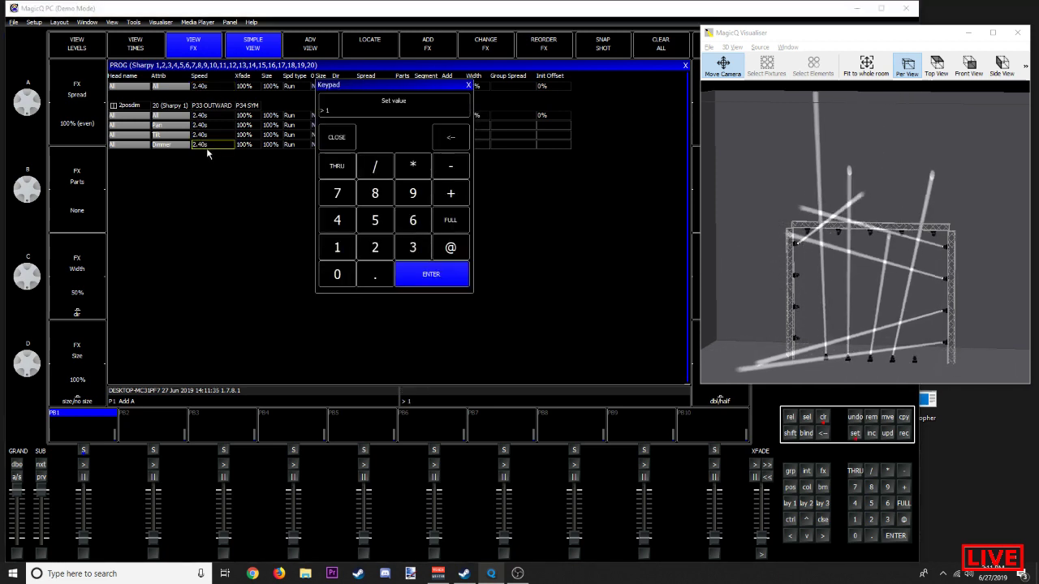
left_click(445, 281)
Step: Try a 50% size on the Dimmer attribute of the FX, then set its size to 100%
left_click(270, 144)
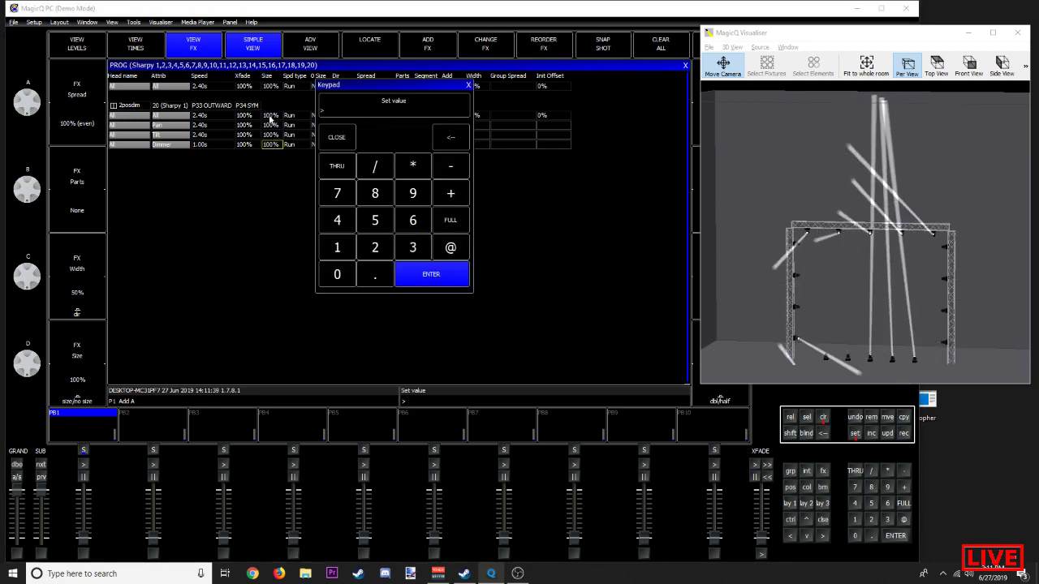
type("50")
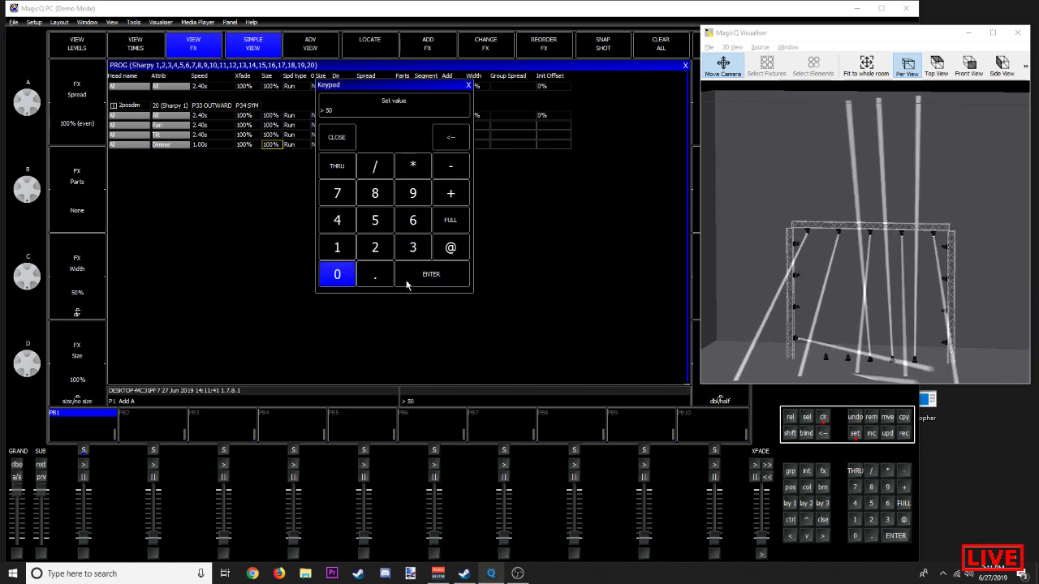
left_click(406, 281)
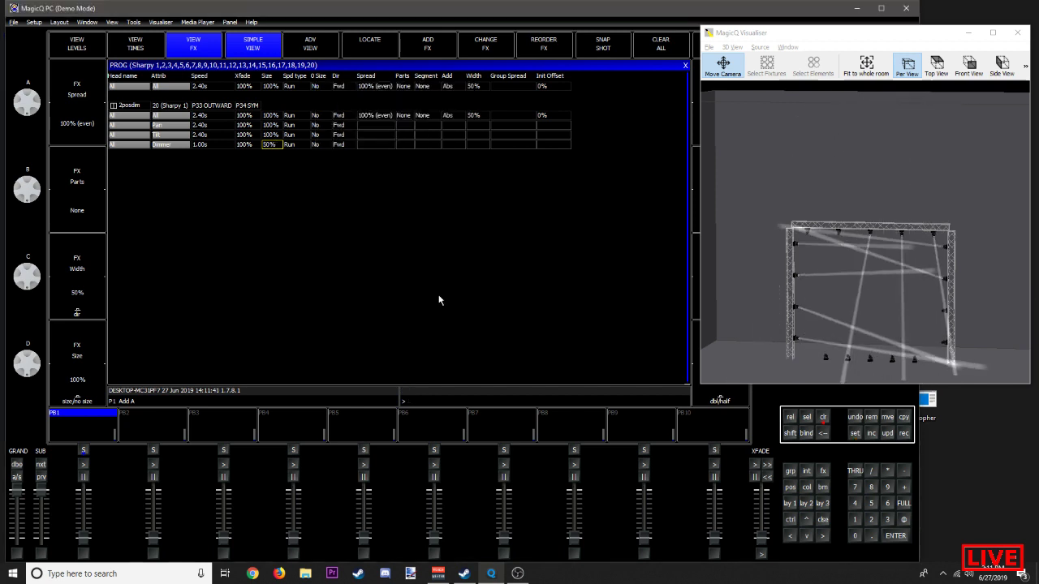
left_click(276, 146)
type("100")
key("Return")
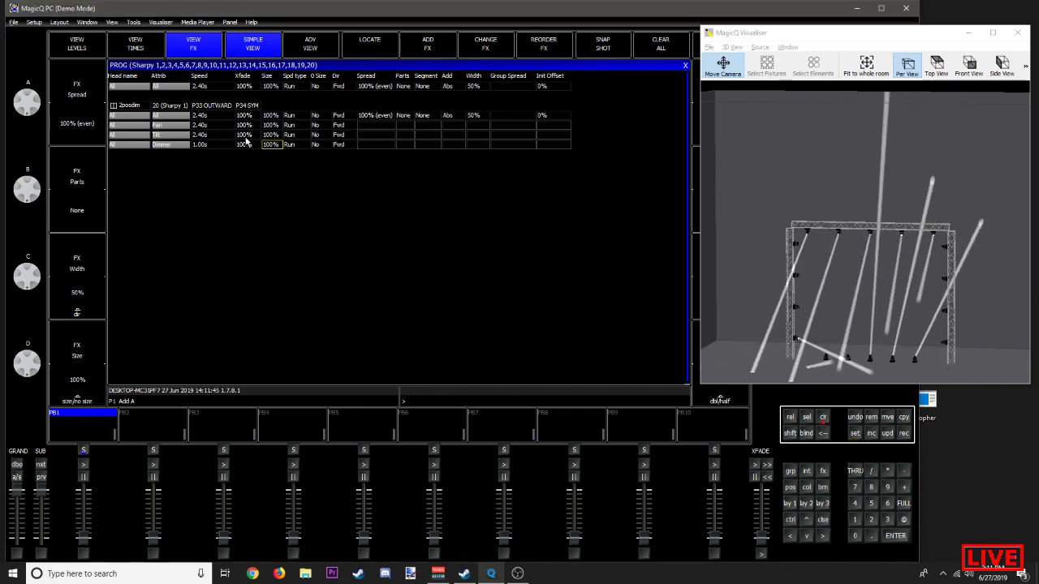
Step: Try a 0% crossfade on the Dimmer attribute of the FX, then set it to 50%
left_click(243, 145)
type("0")
key("Return")
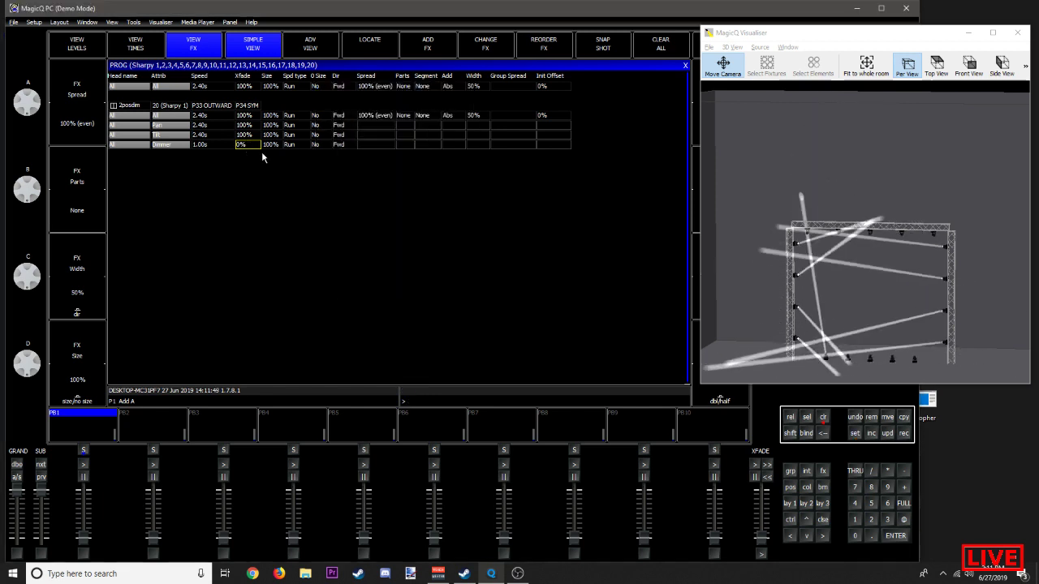
left_click(244, 145)
type("50")
key("Return")
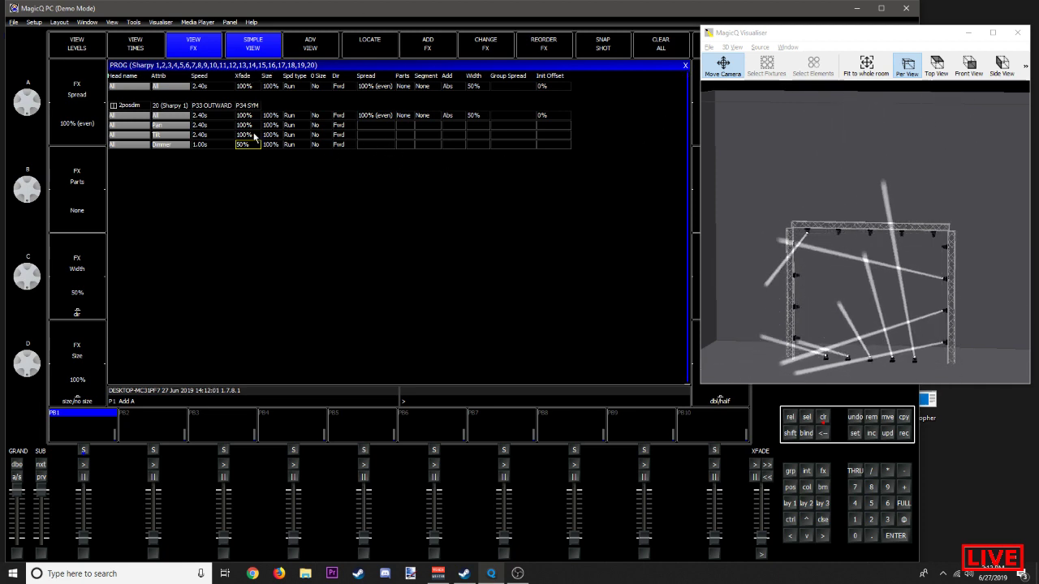
Step: Set the Tilt attribute's FX speed to 0.1 second, then close the programmer window and clear the programmer
left_click(204, 136)
type("0.1")
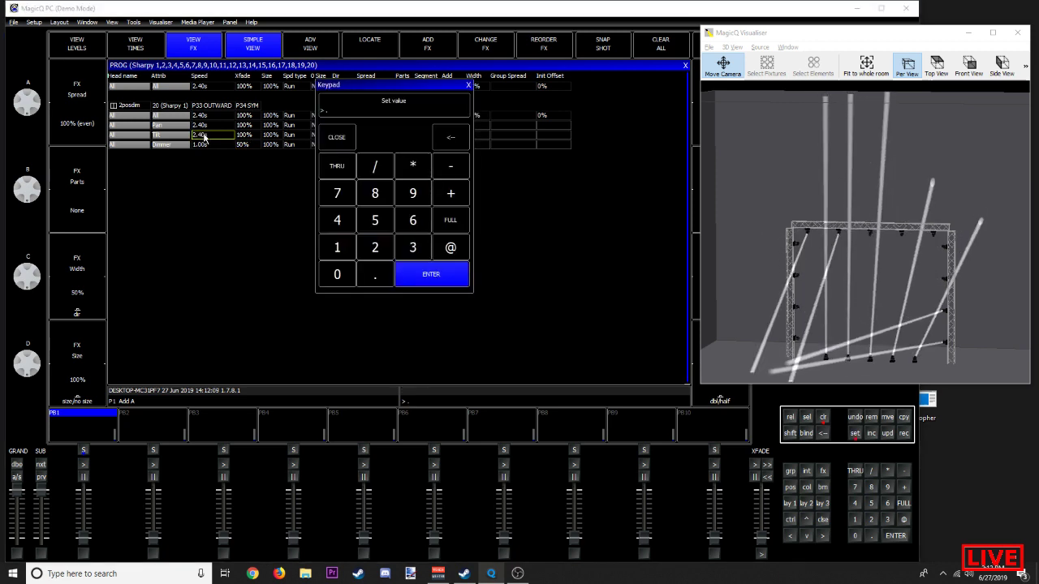
key("Return")
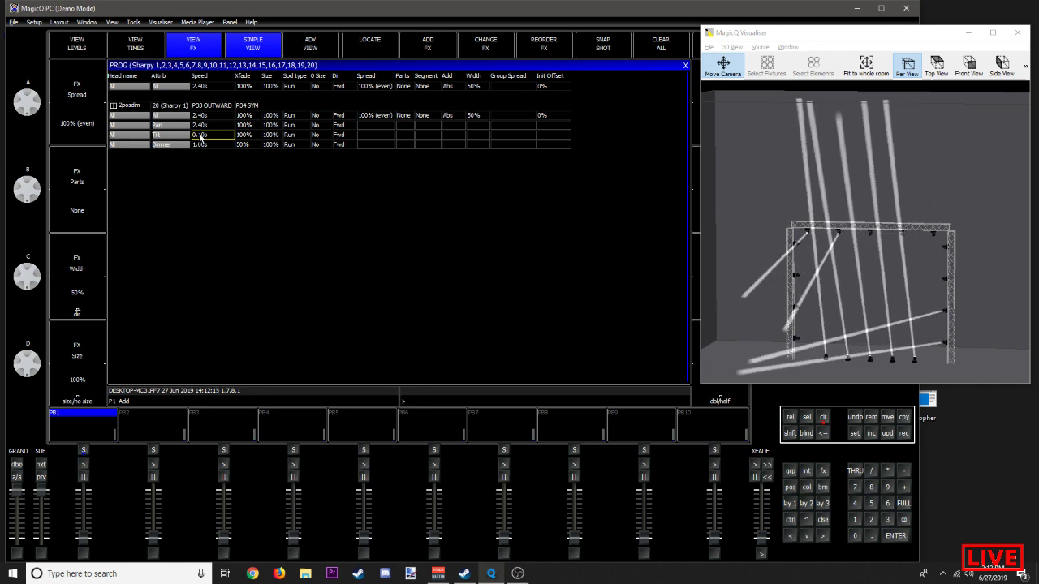
left_click(686, 66)
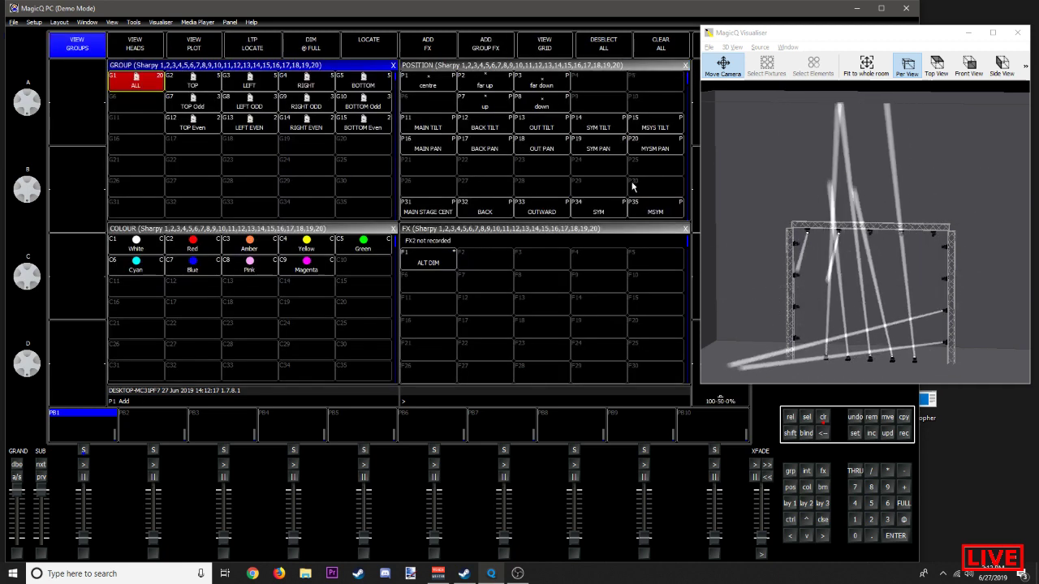
key("ctrl+BackSpace")
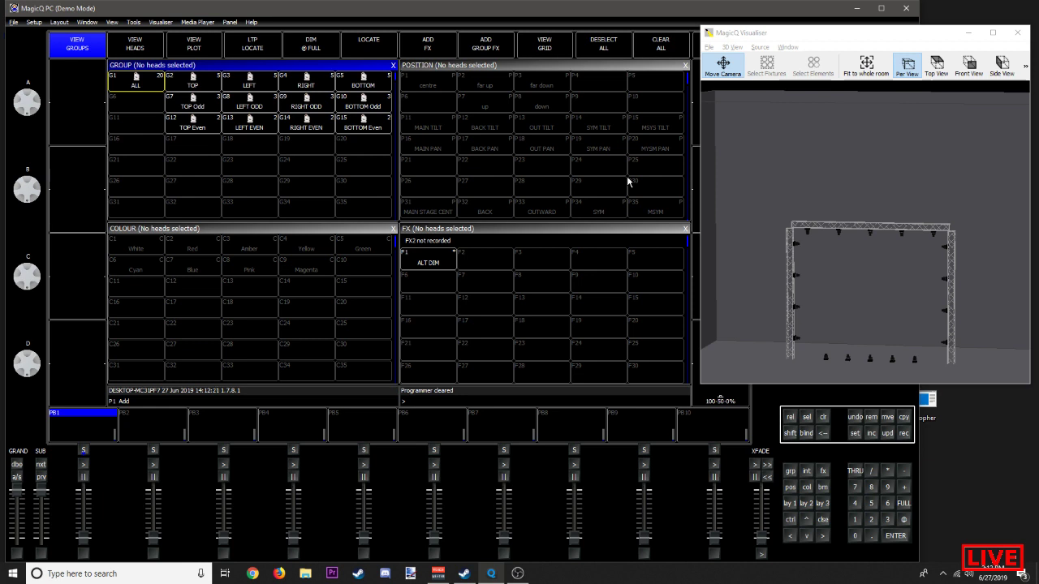
Step: Add the 2colpos colour FX with the Yellow and Cyan palettes to the ALL group and bring up the heads' intensity
left_click(148, 87)
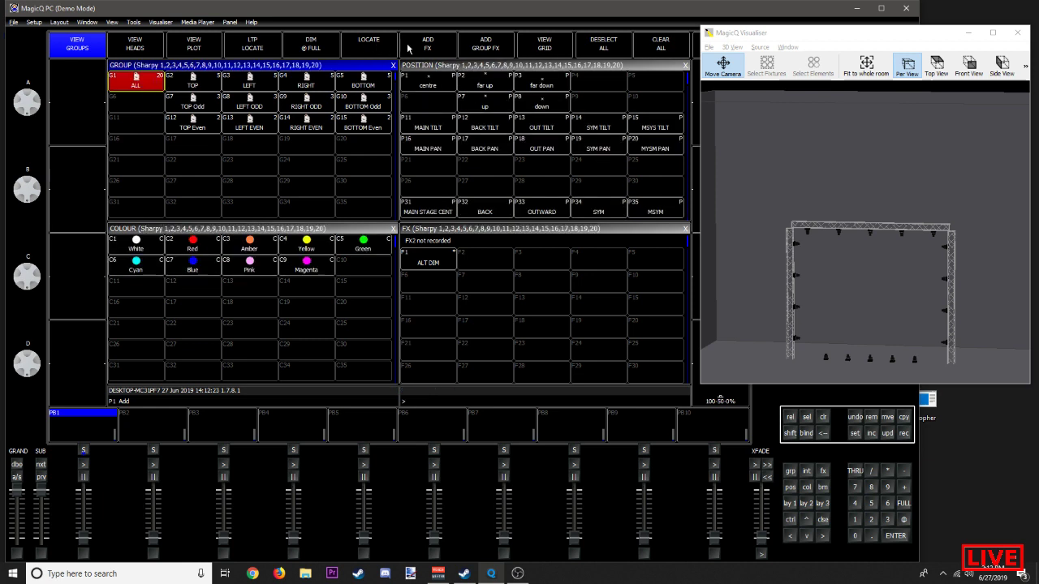
left_click(408, 46)
left_click(288, 99)
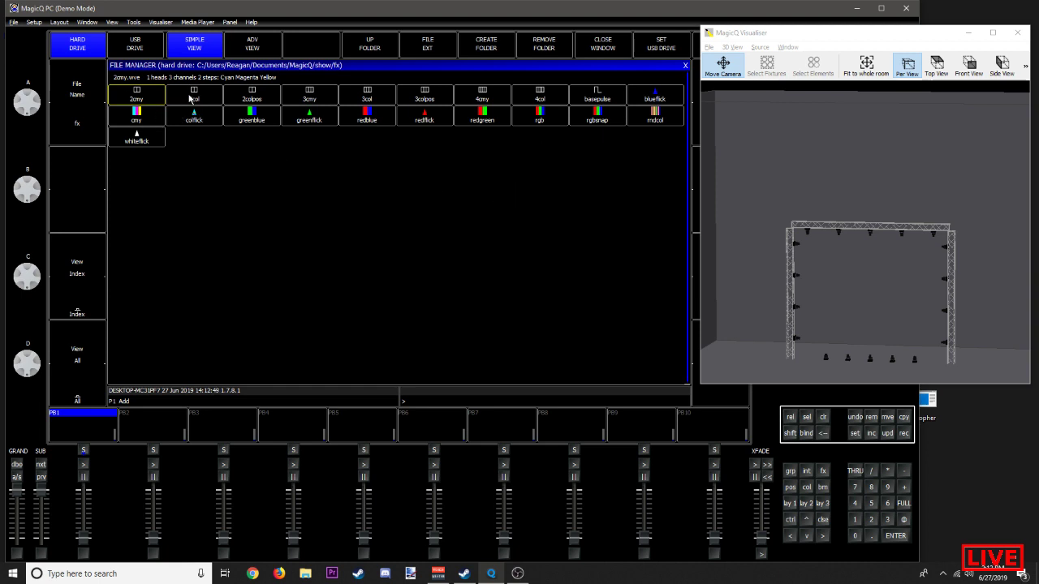
left_click(252, 95)
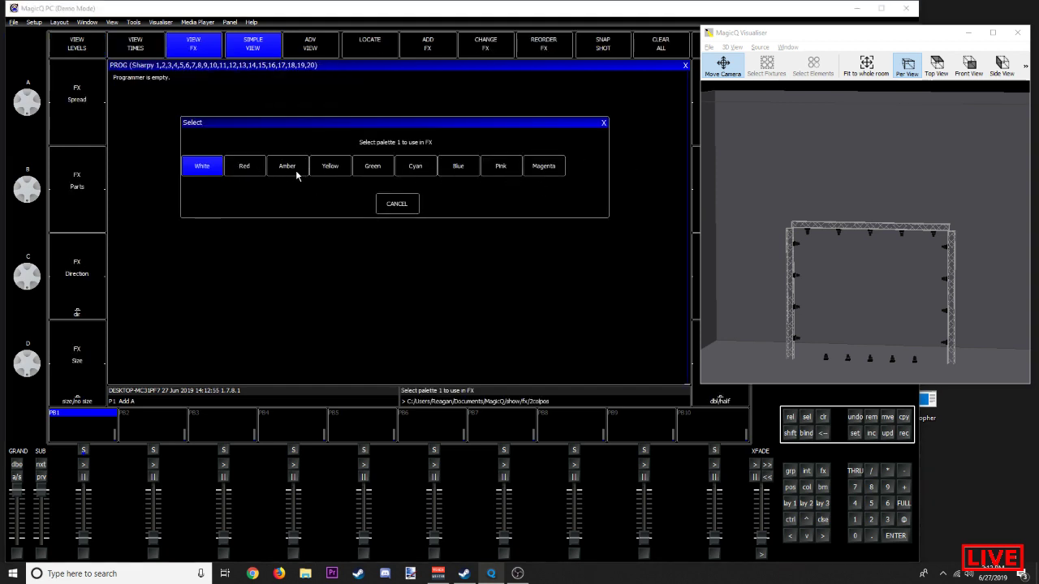
left_click(334, 166)
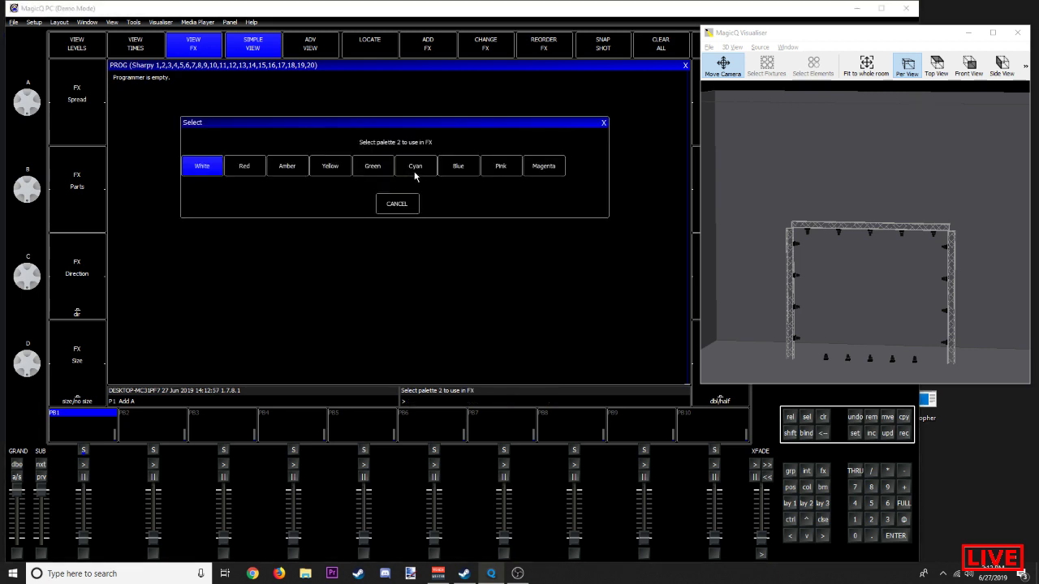
left_click(413, 170)
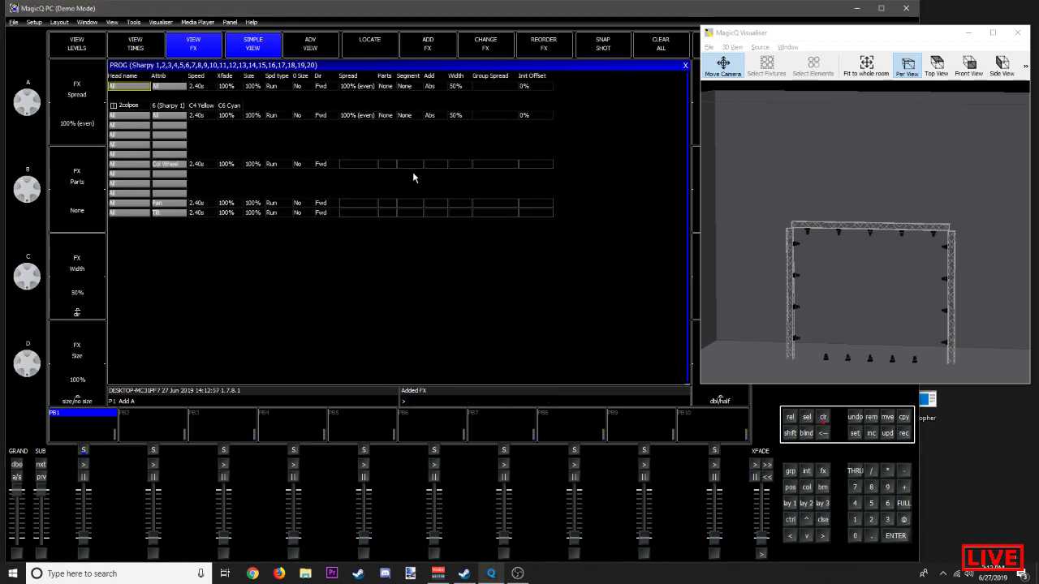
left_click(687, 66)
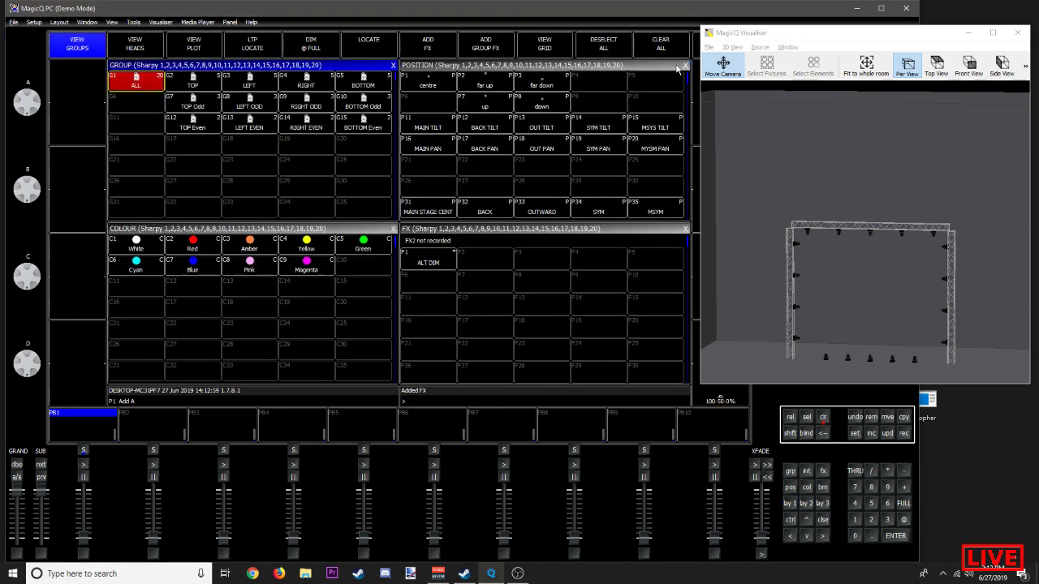
left_click(719, 401)
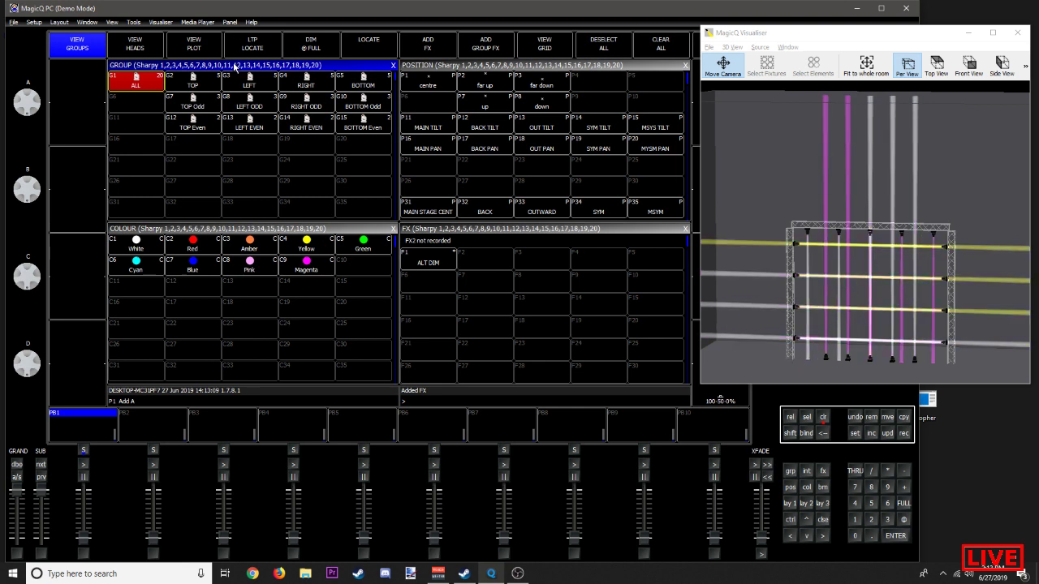
Step: Browse the available FX in the Colour library, then close it without adding one
left_click(425, 45)
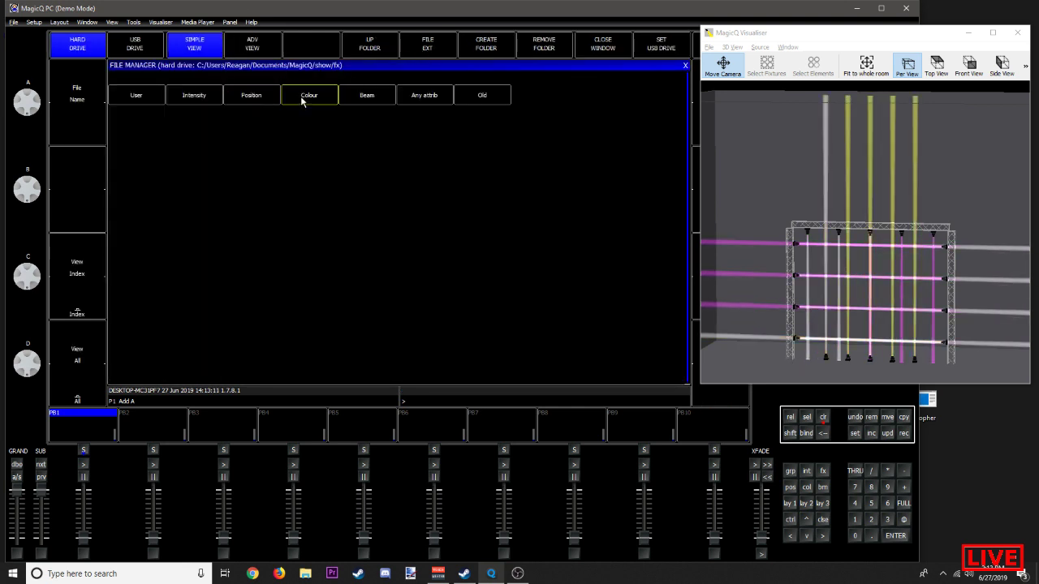
left_click(301, 97)
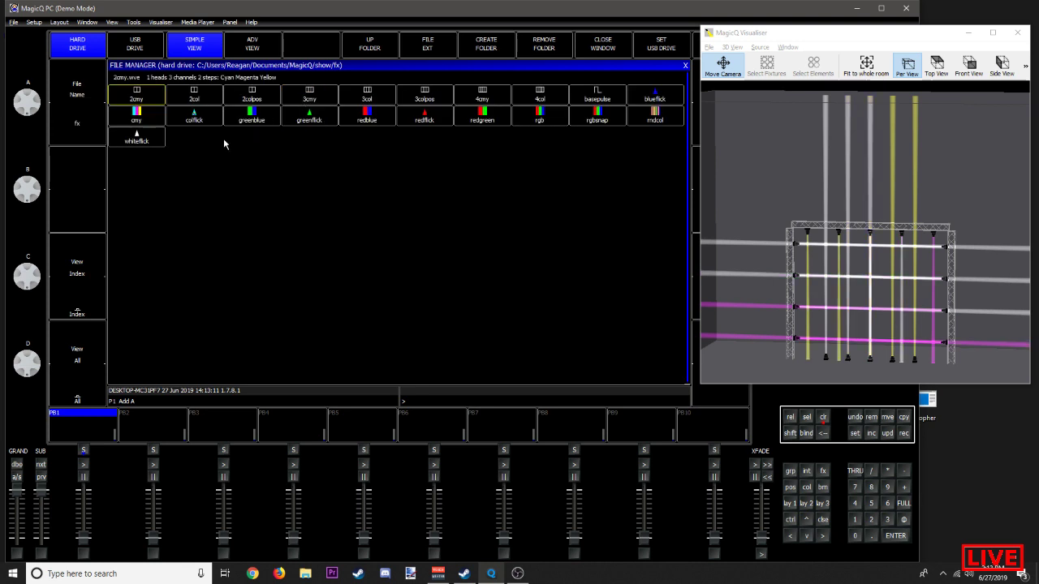
left_click(686, 67)
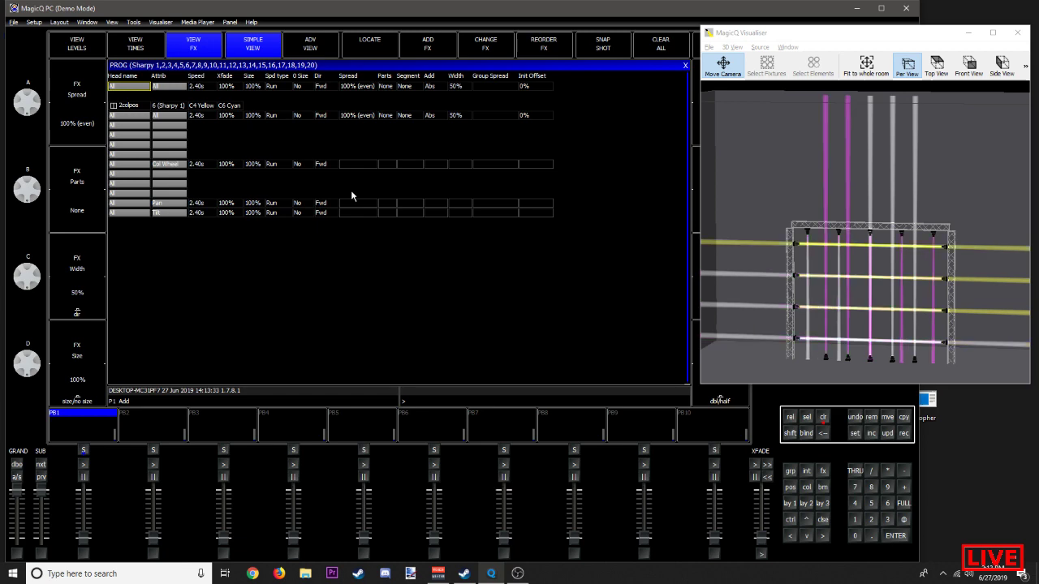
key("alt+Tab")
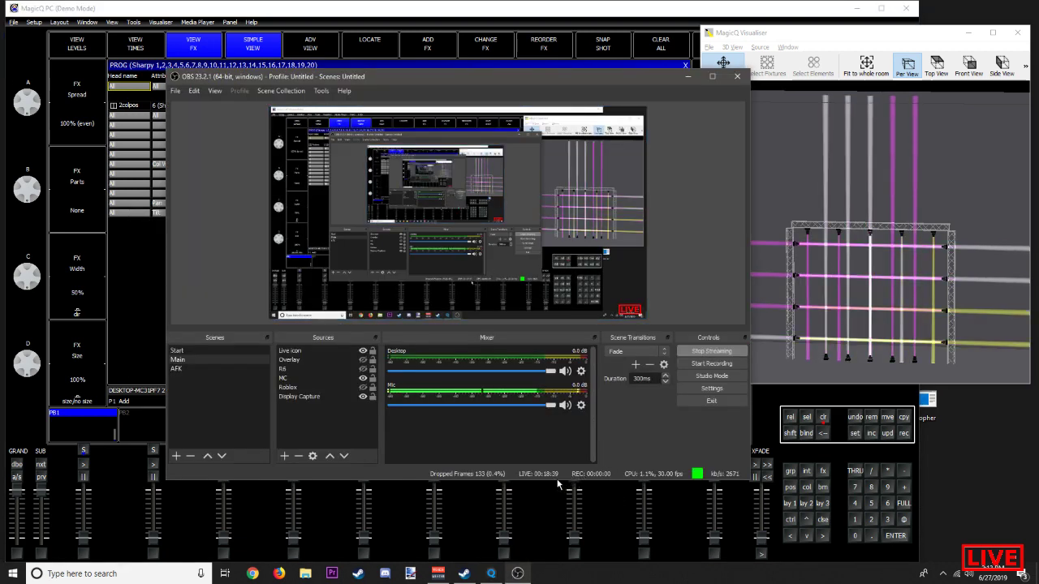
key("alt+Tab")
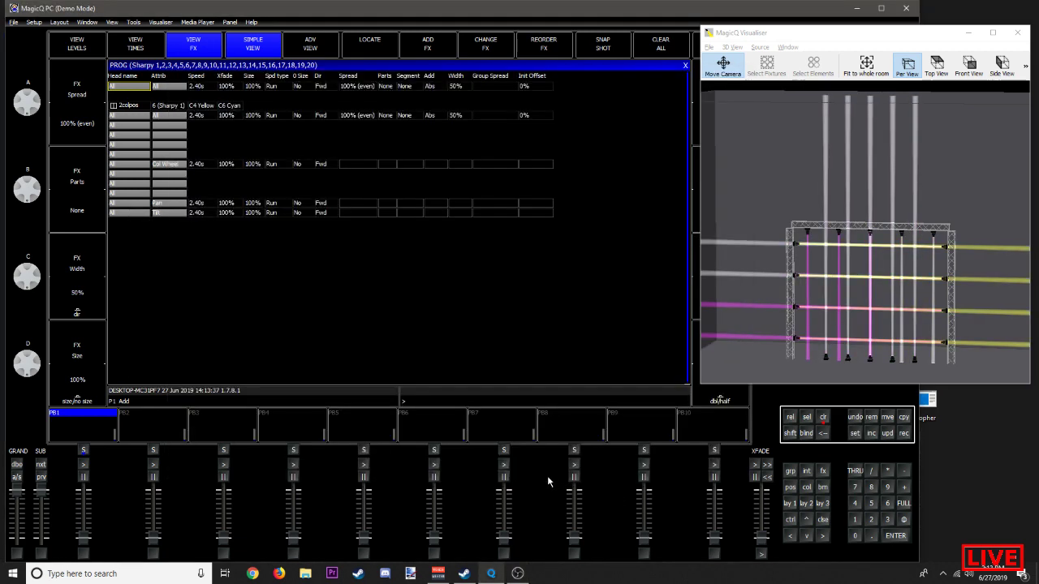
Step: Clear the programmer and close the programmer window
left_click(823, 418)
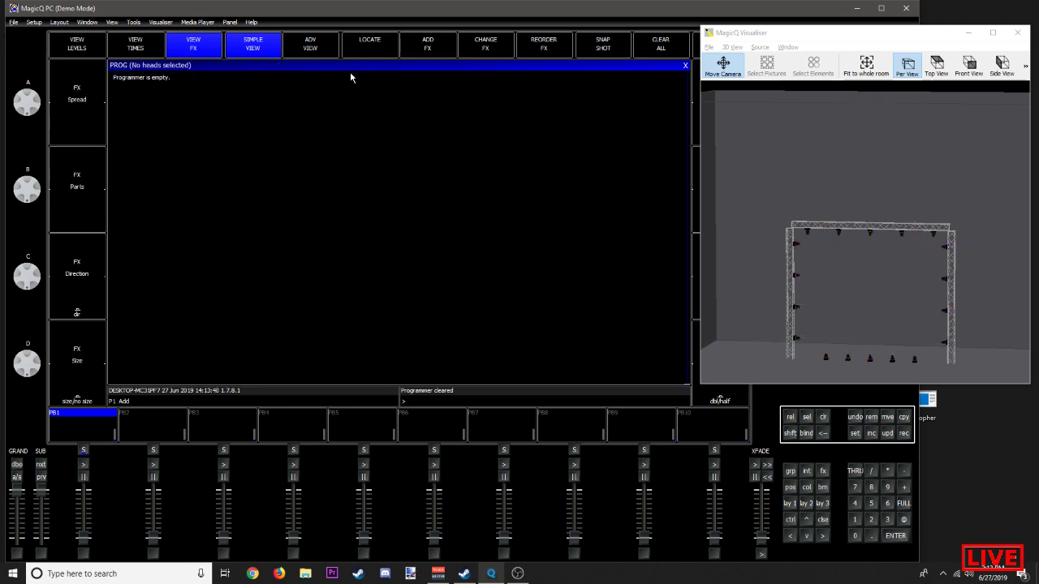
left_click(686, 66)
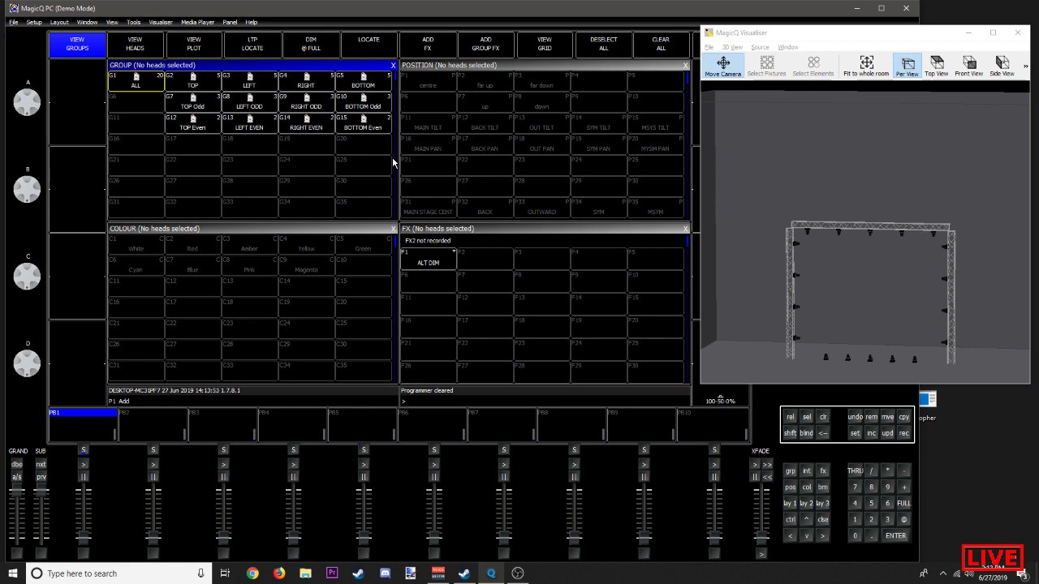
key("alt+Tab")
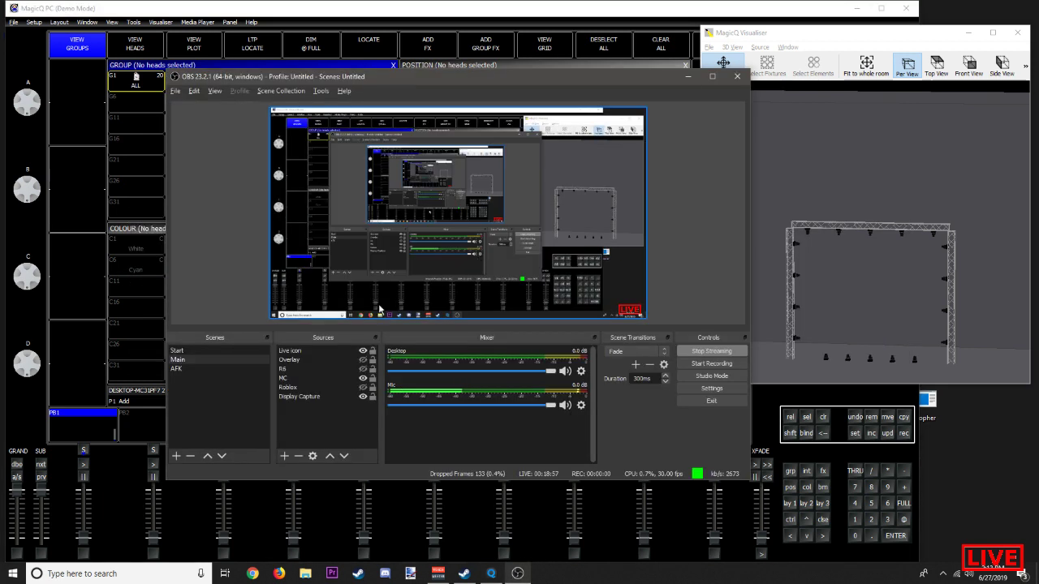
left_click(177, 371)
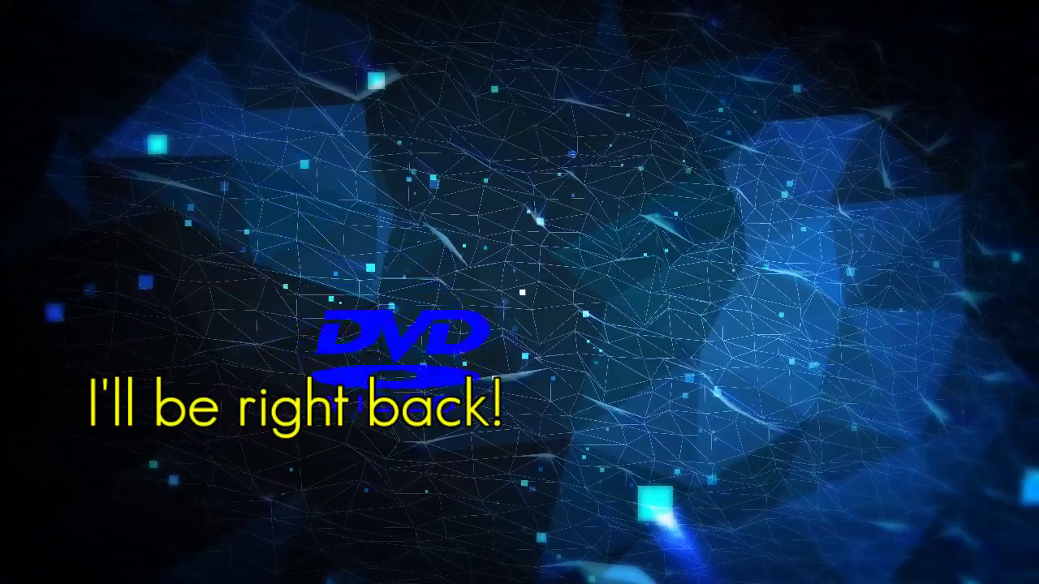
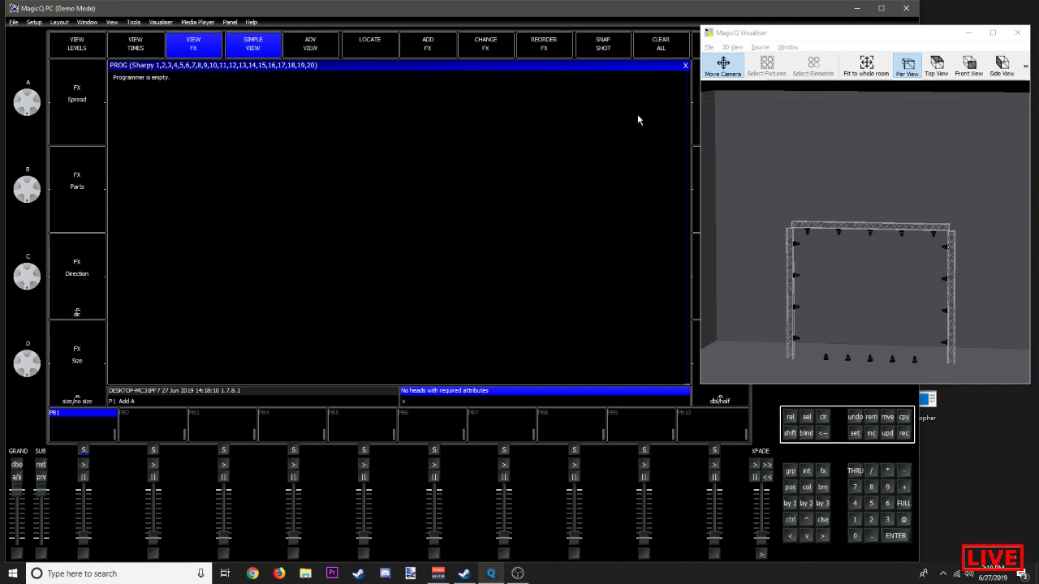
Step: Add the 3colpos colour FX with the Yellow, Cyan and Pink palettes to the ALL group and bring up the heads' intensity
left_click(685, 65)
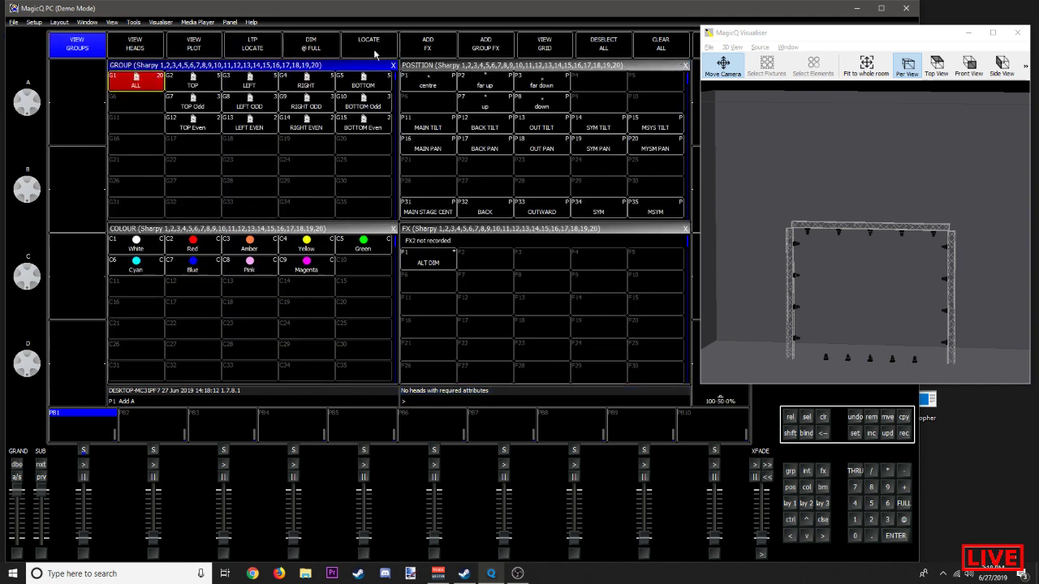
left_click(427, 44)
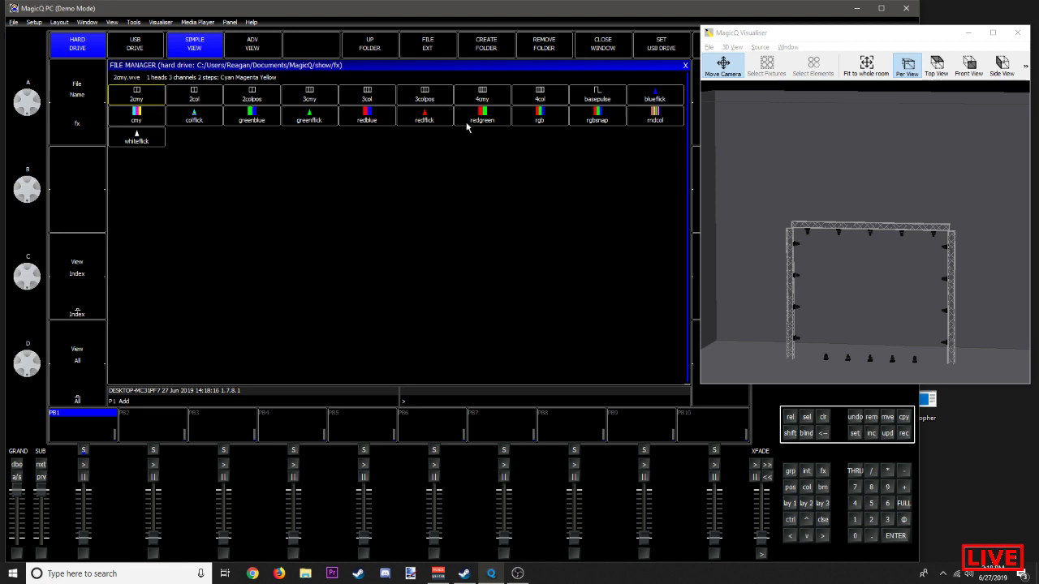
left_click(437, 103)
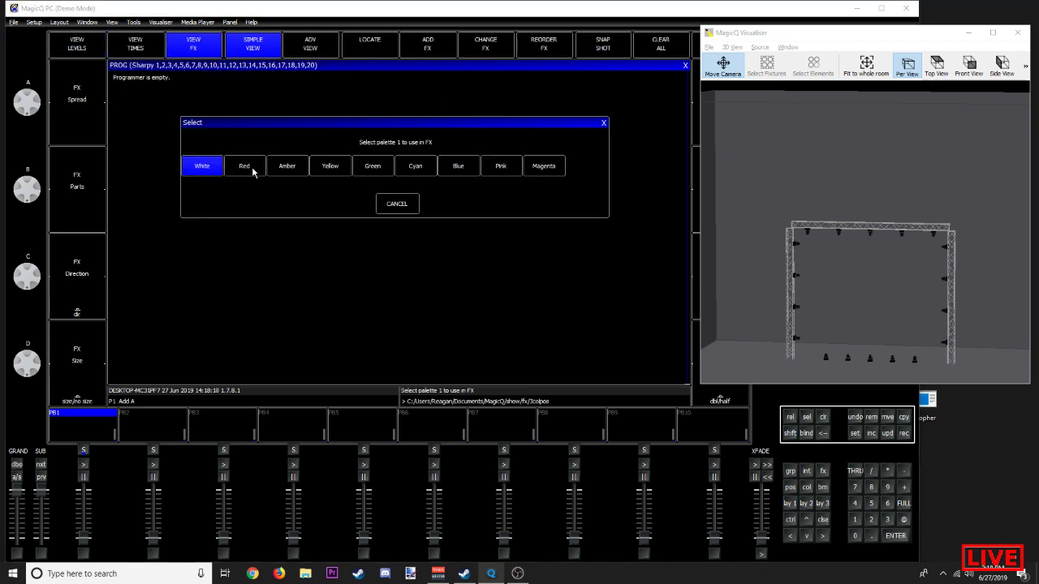
left_click(335, 170)
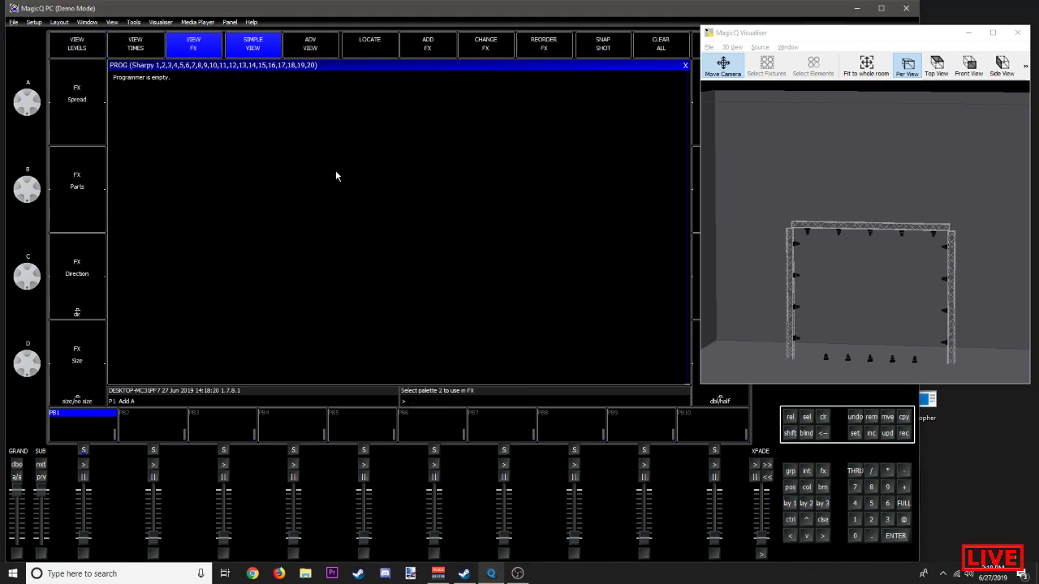
left_click(420, 167)
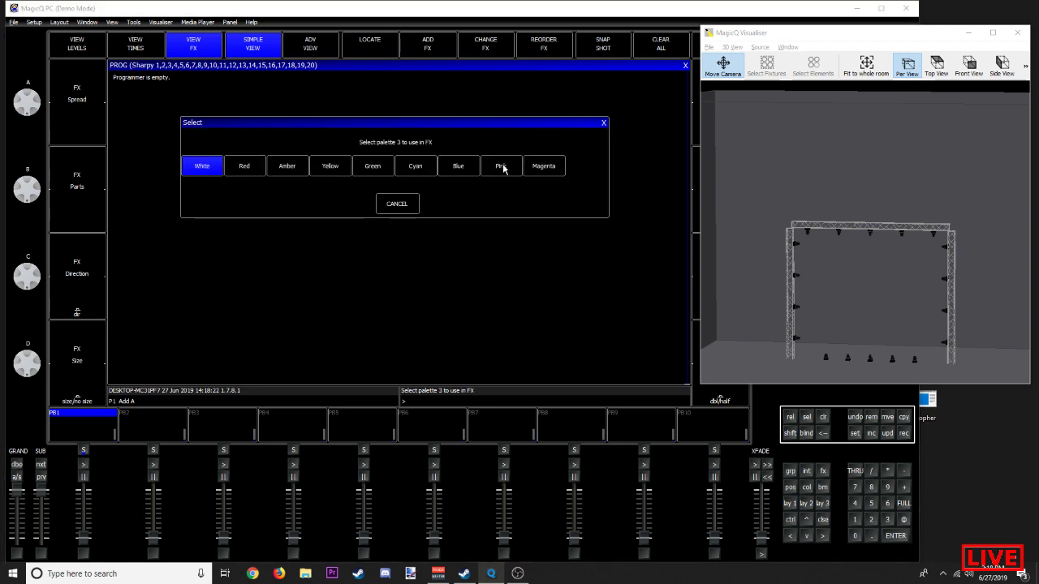
left_click(513, 170)
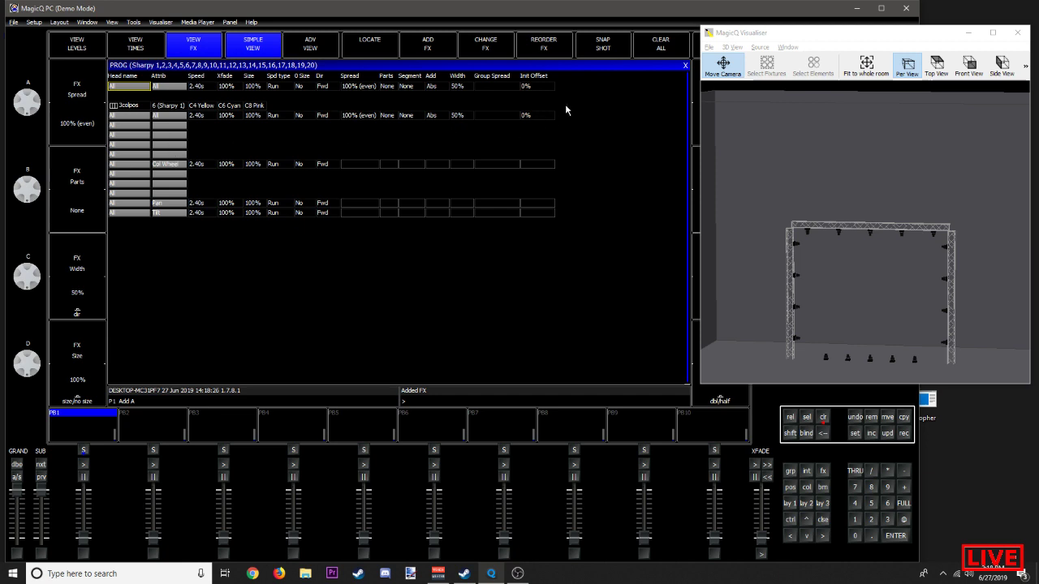
left_click(685, 66)
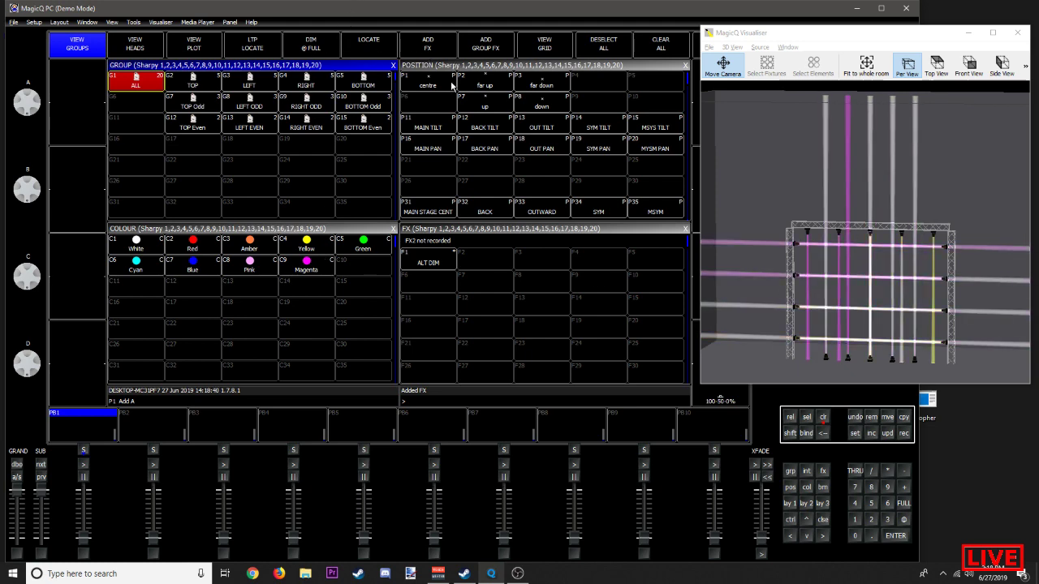
mouse_move(794, 36)
left_mouse_down()
mouse_move(777, 33)
mouse_move(785, 16)
mouse_move(789, 228)
mouse_move(803, 38)
left_mouse_up()
left_click(812, 146)
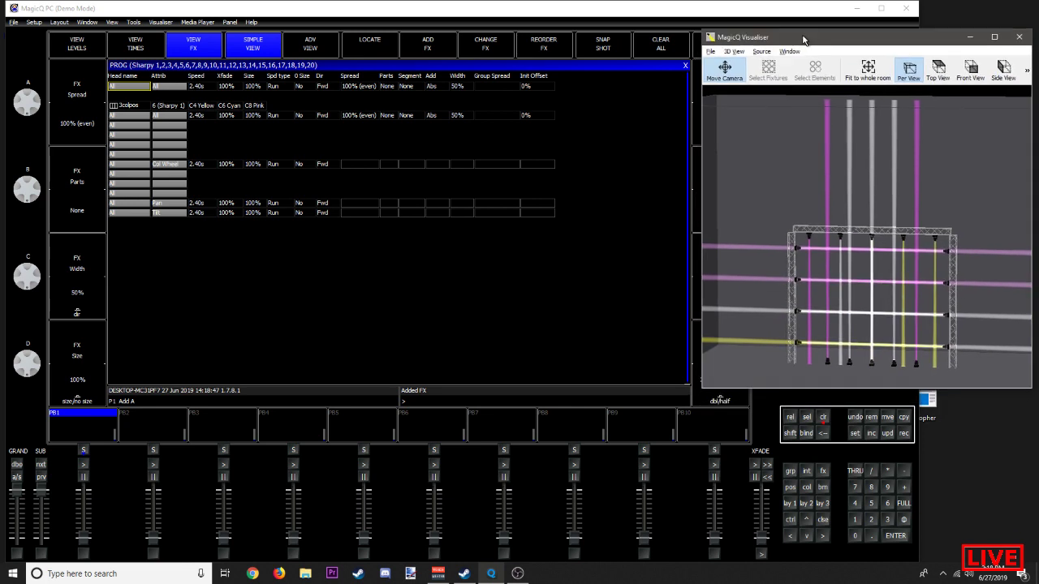
Step: Set the overall FX speed for all attributes to 0.5 second
left_click(208, 86)
type("0.5")
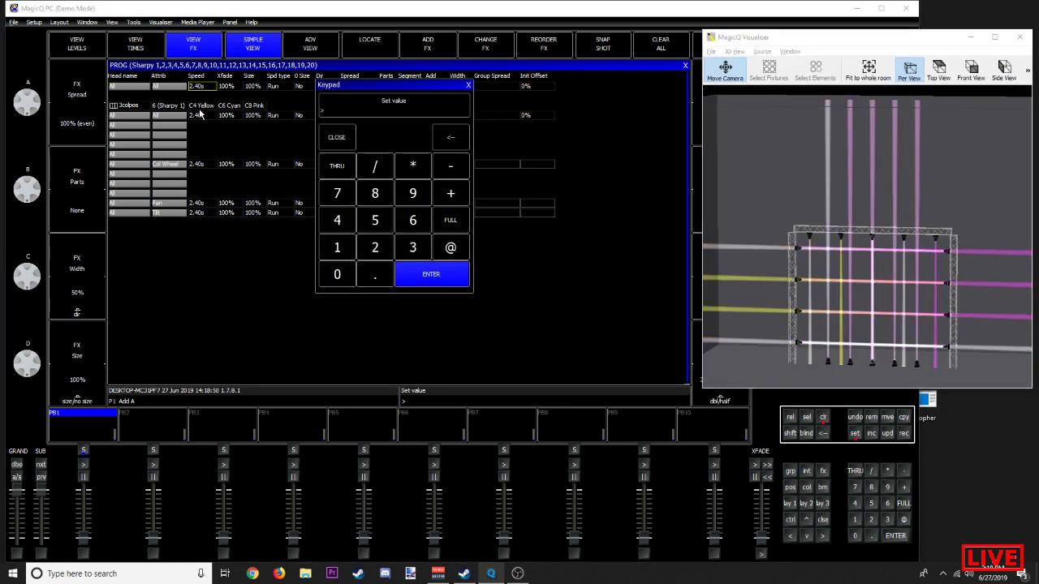
key("Return")
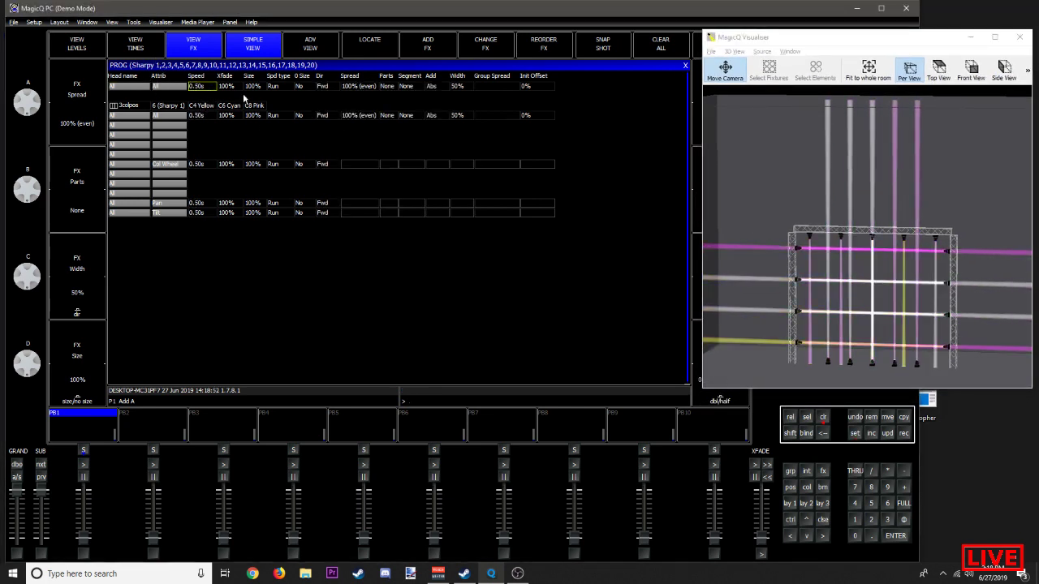
Step: Set the 3colpos FX's speed to 1 second and its size to 48% for all attributes
left_click(203, 116)
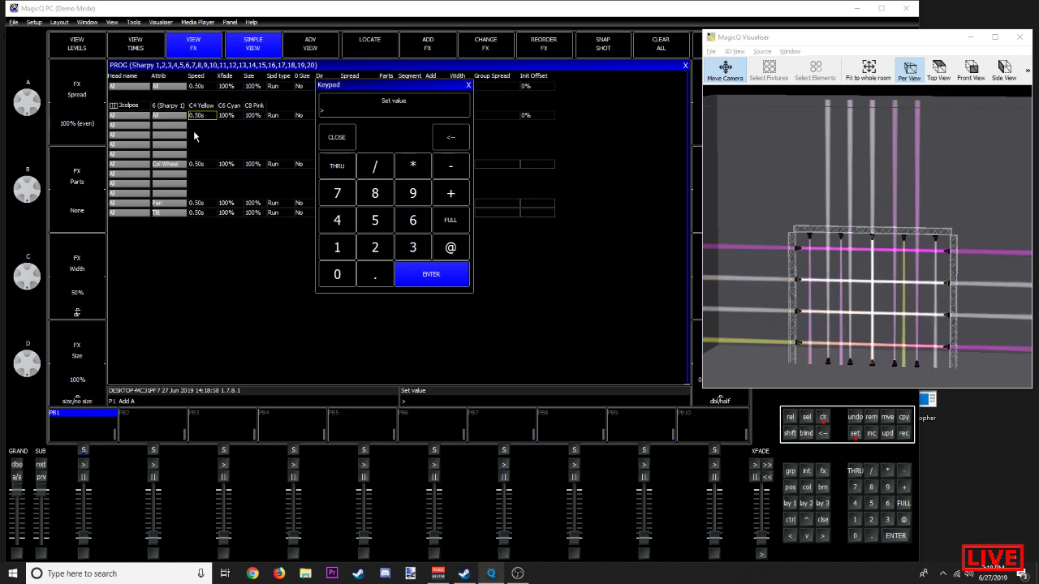
type("1")
key("Return")
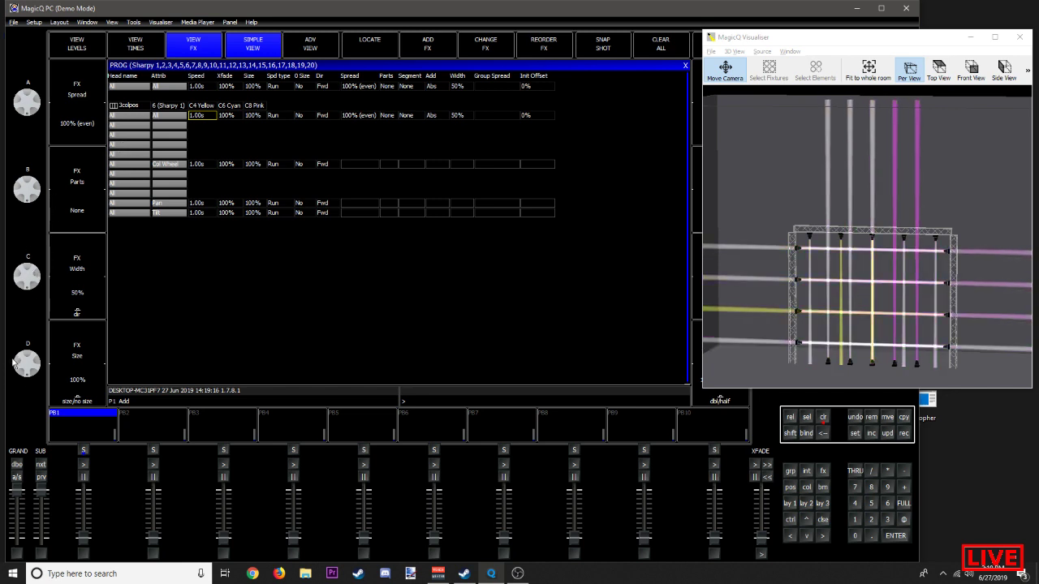
left_click_drag(13, 360, 27, 344)
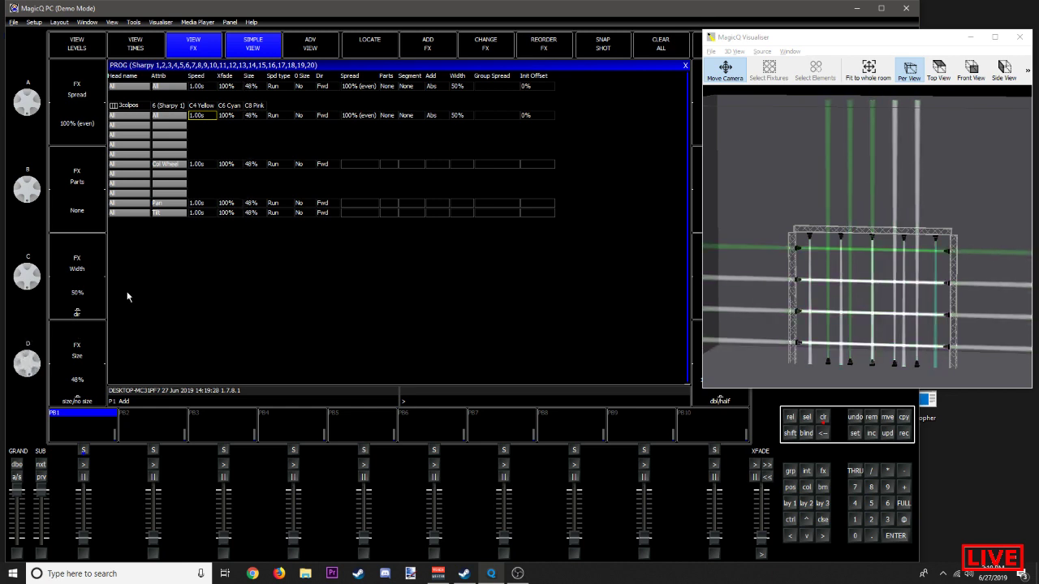
Step: Close the programmer window and clear the programmer
left_click(685, 65)
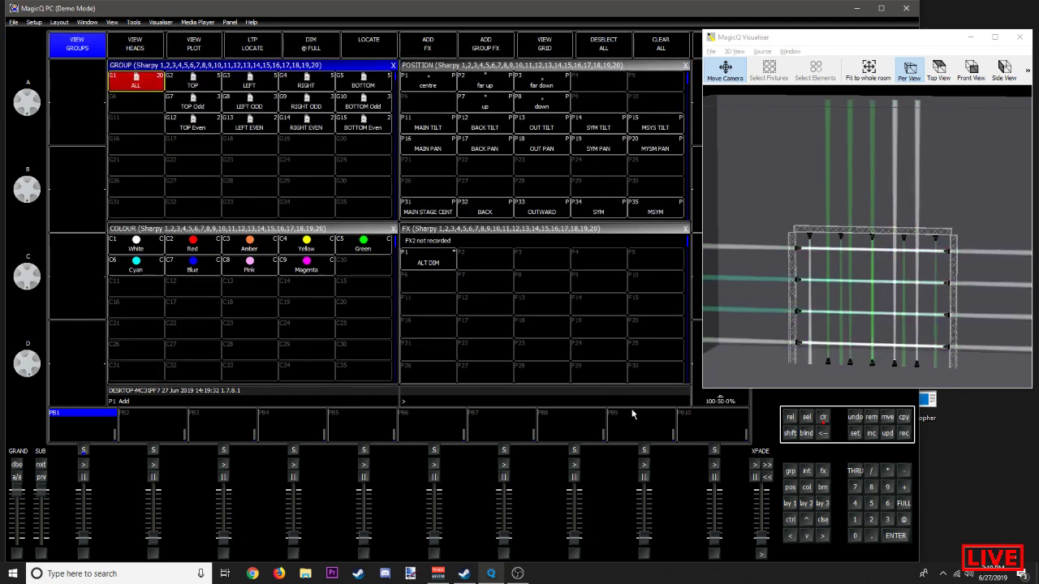
left_click(823, 418)
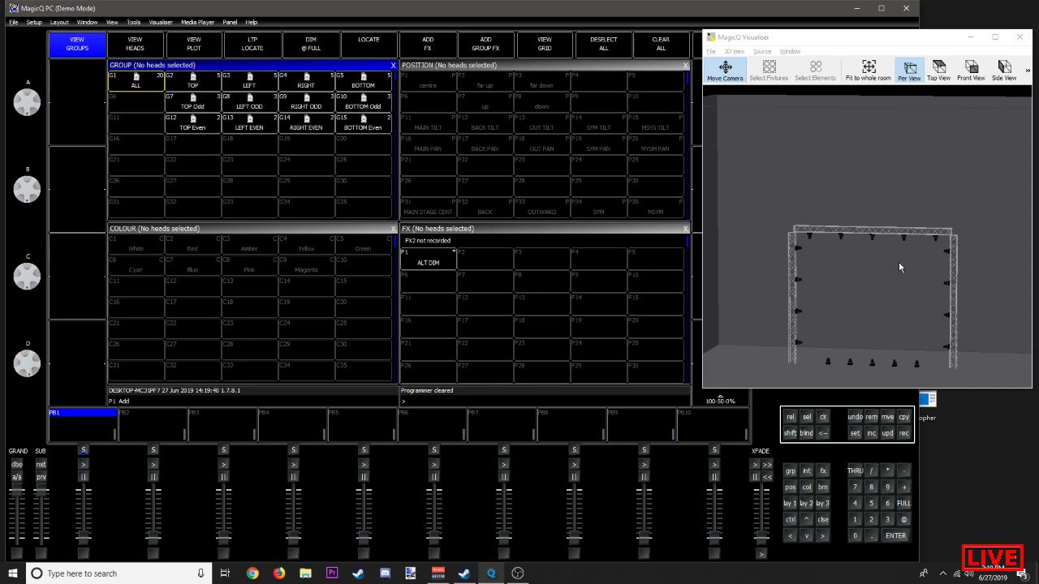
mouse_move(898, 262)
left_mouse_down()
mouse_move(790, 347)
mouse_move(860, 308)
mouse_move(904, 272)
mouse_move(899, 262)
left_mouse_up()
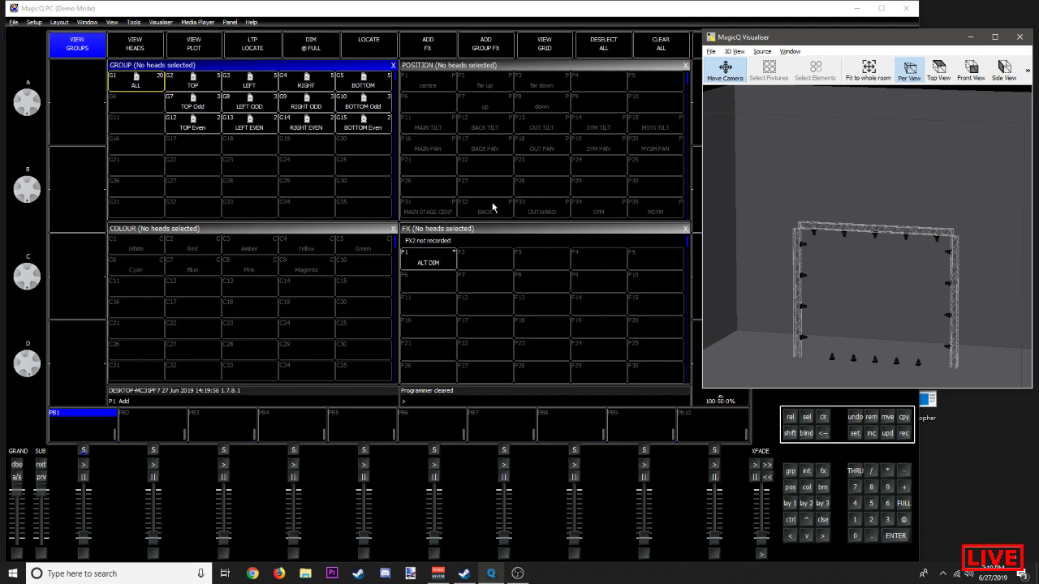
Step: Select the TOP Odd group and apply the far up position palette to it
left_click(189, 104)
left_click(237, 122)
left_click(213, 99)
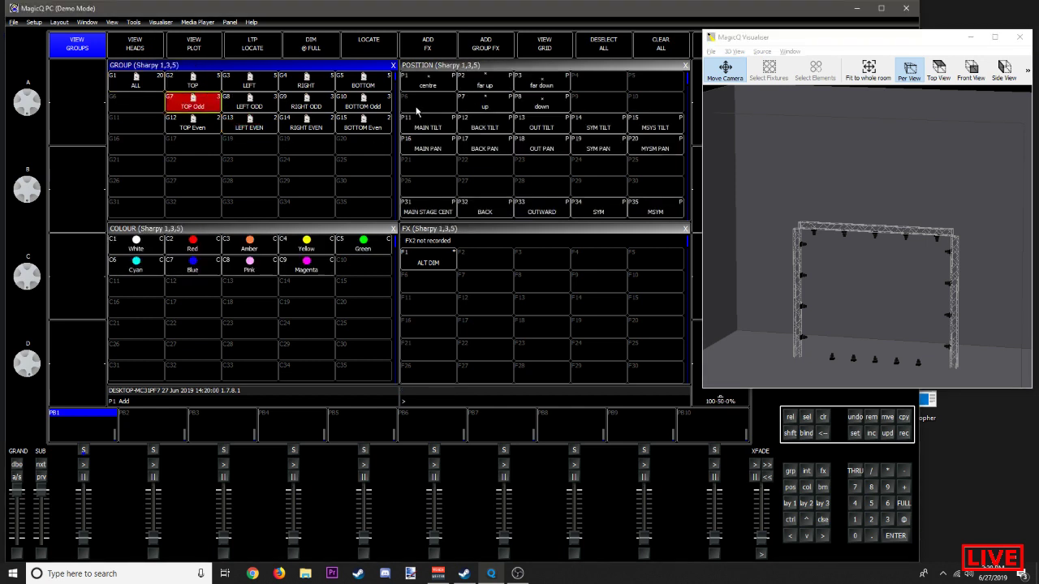
left_click(426, 86)
left_click(505, 83)
Step: Apply the MAIN PAN position palette to the LEFT EVEN group and BACK PAN to the LEFT ODD group
left_click(248, 125)
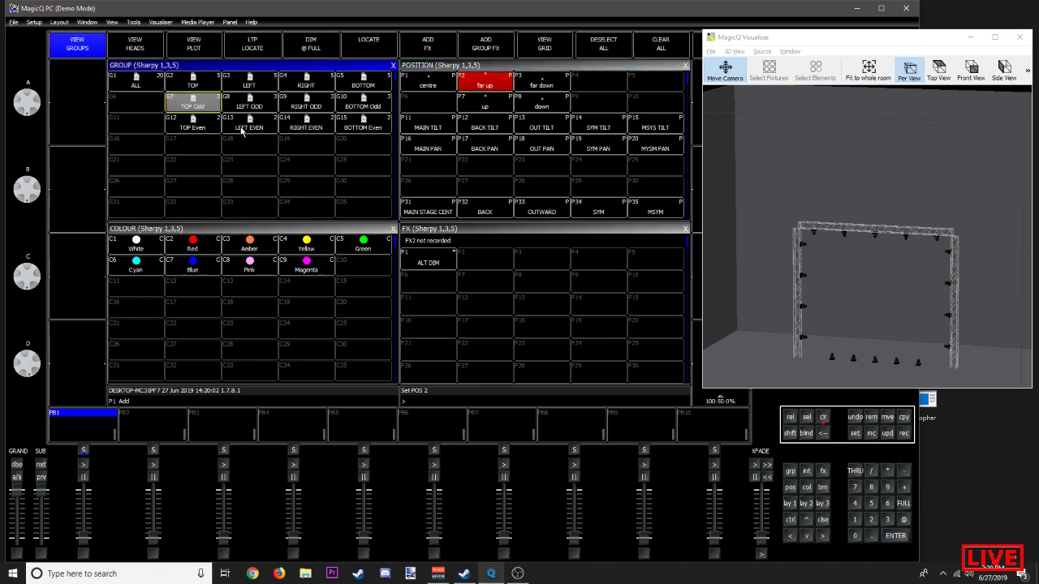
left_click(430, 149)
left_click(249, 102)
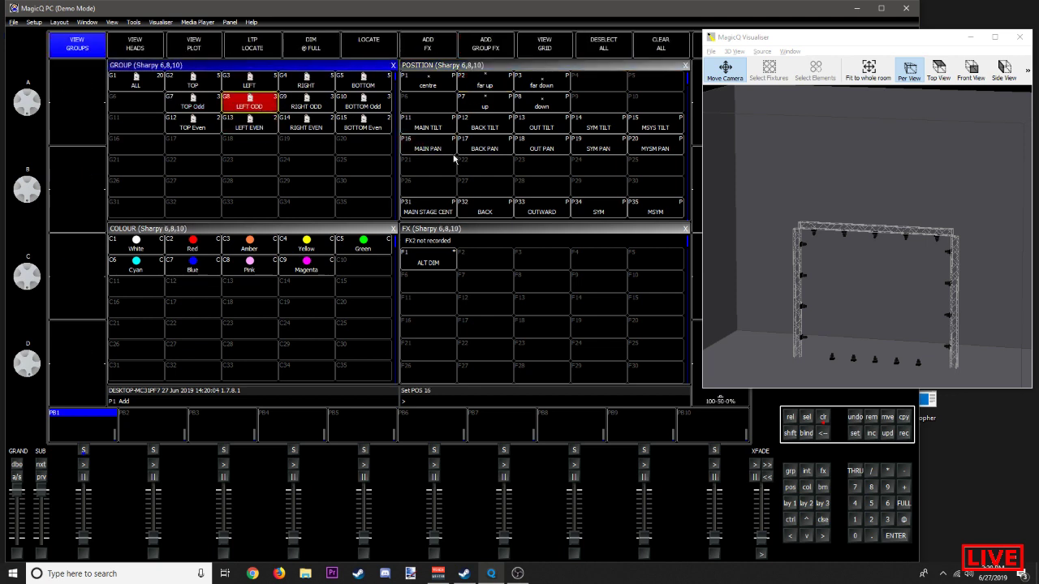
left_click(484, 145)
Step: Apply the OUT TILT position palette to the TOP Odd group and MYSM PAN to the RIGHT group
left_click(193, 103)
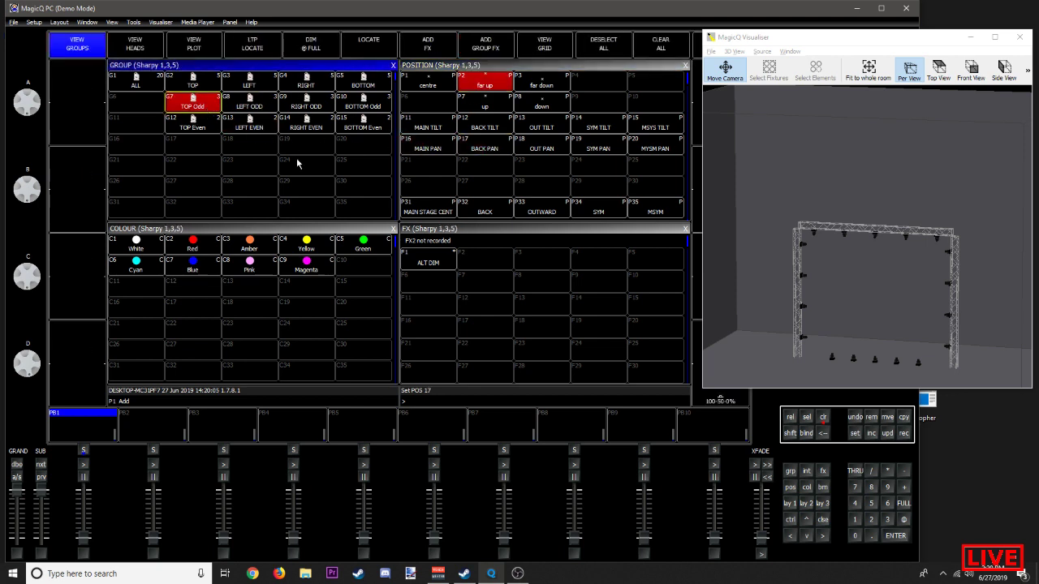
left_click(238, 240)
left_click(558, 130)
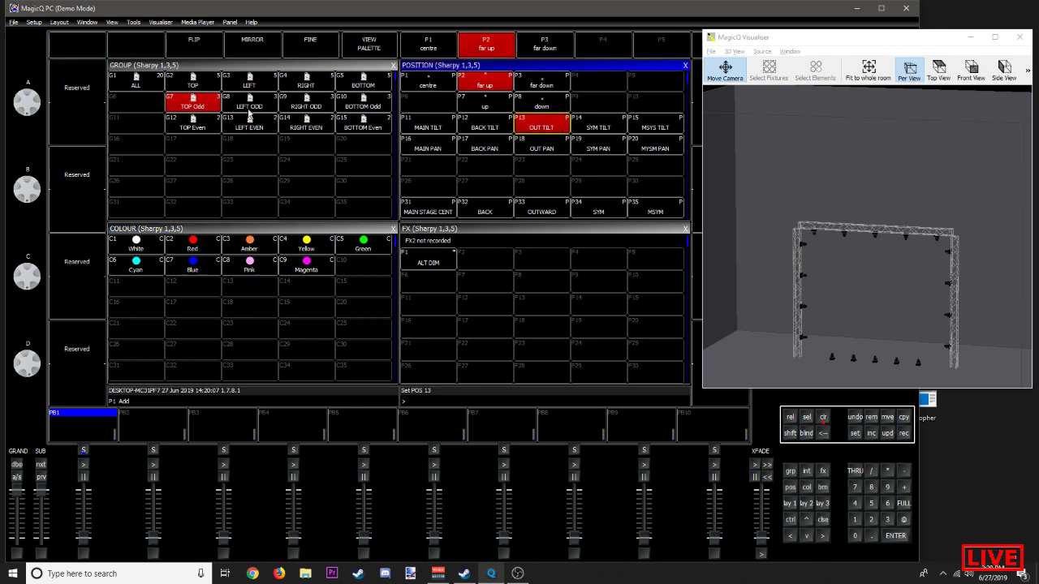
left_click(306, 83)
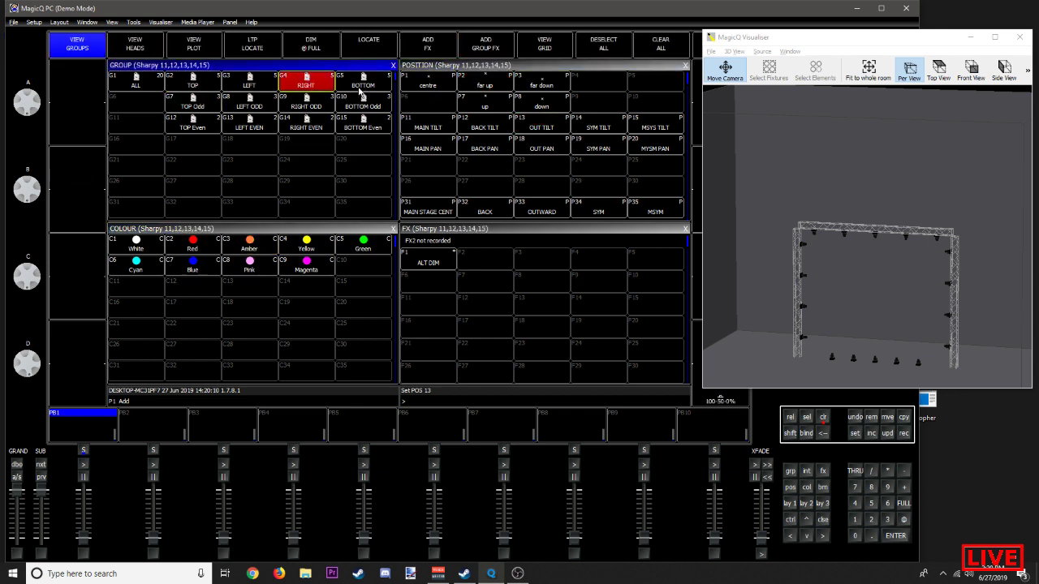
left_click(635, 151)
Step: Apply the SYM PAN and OUT TILT position palettes and the Pink colour palette to the BOTTOM group
left_click(357, 85)
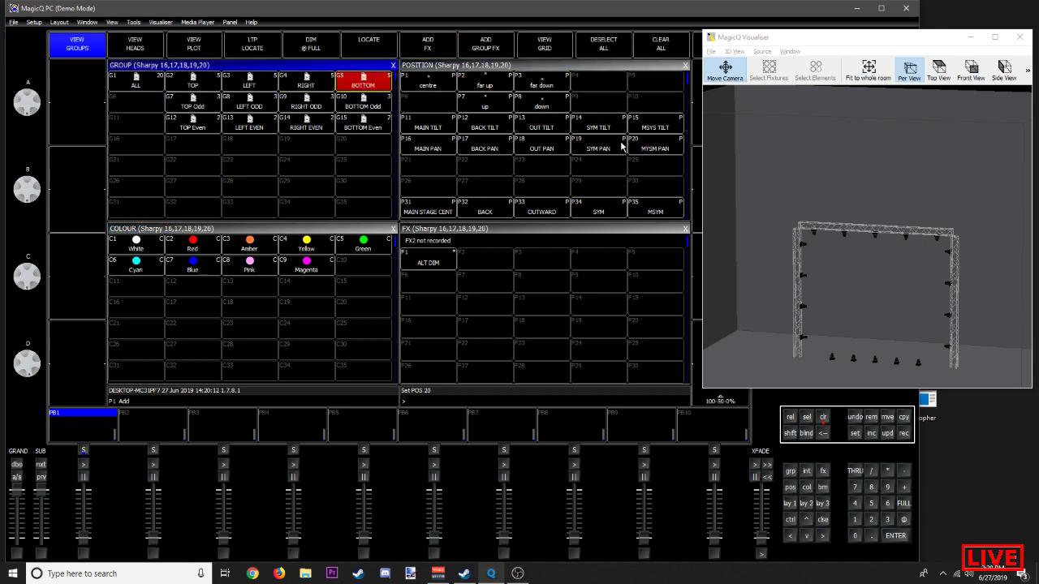
left_click(586, 149)
left_click(600, 129)
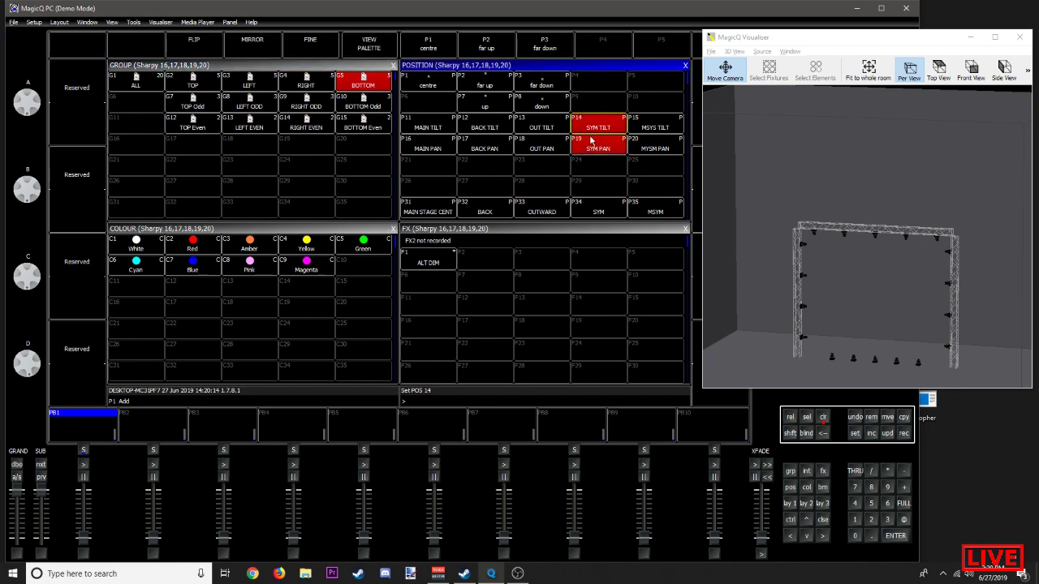
left_click(542, 126)
left_click(254, 264)
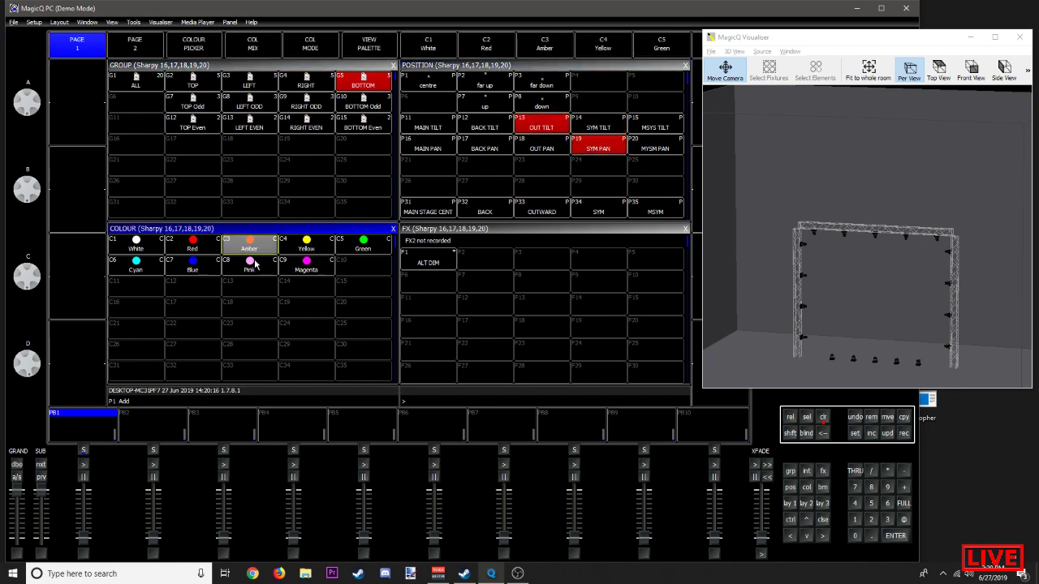
left_click(176, 47)
left_click(179, 65)
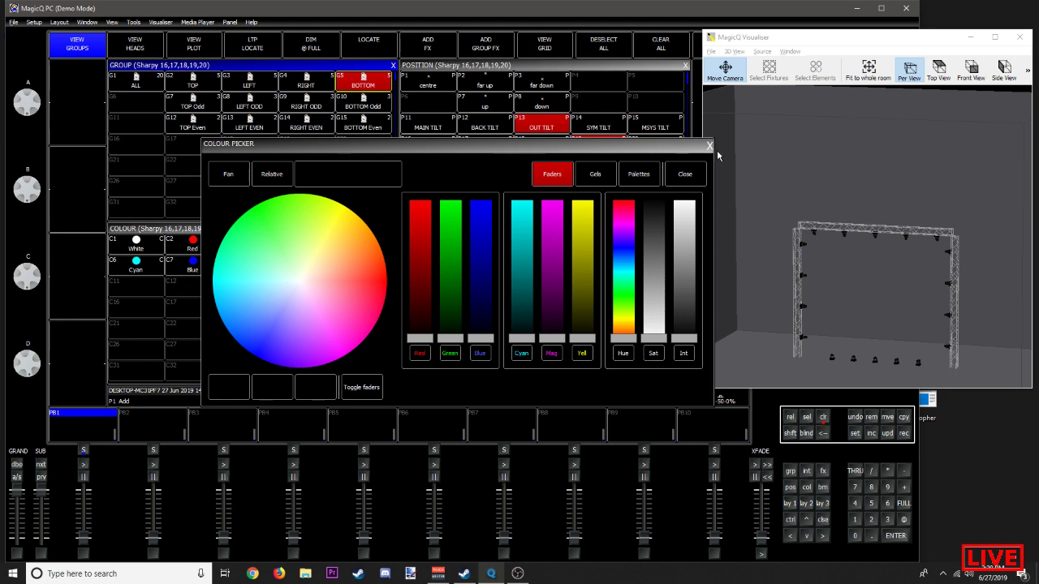
left_click(708, 146)
Step: Select the ALL group and bring its heads to full intensity
left_click(143, 87)
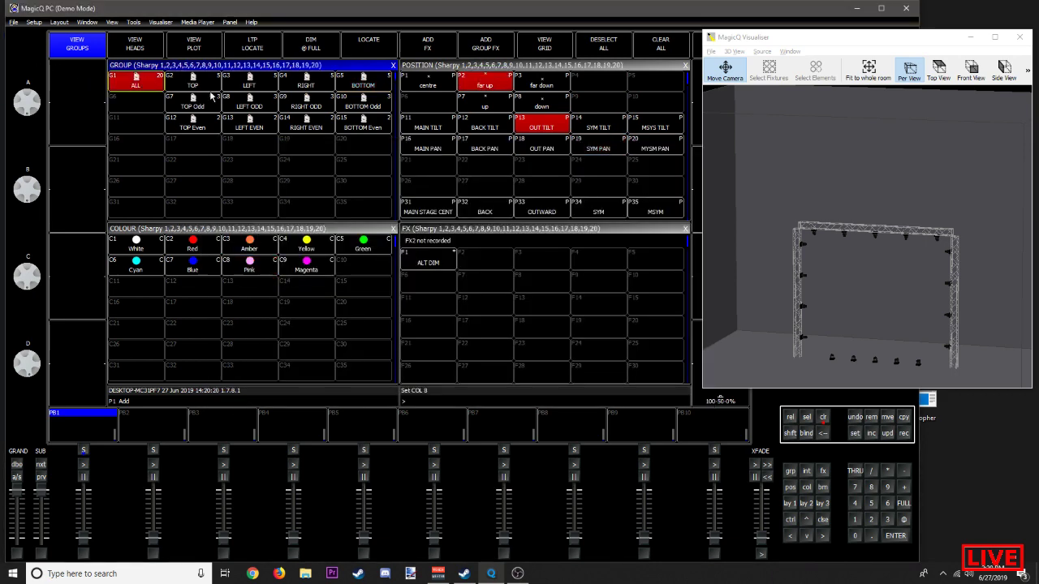
left_click(316, 46)
left_click_drag(789, 255, 857, 292)
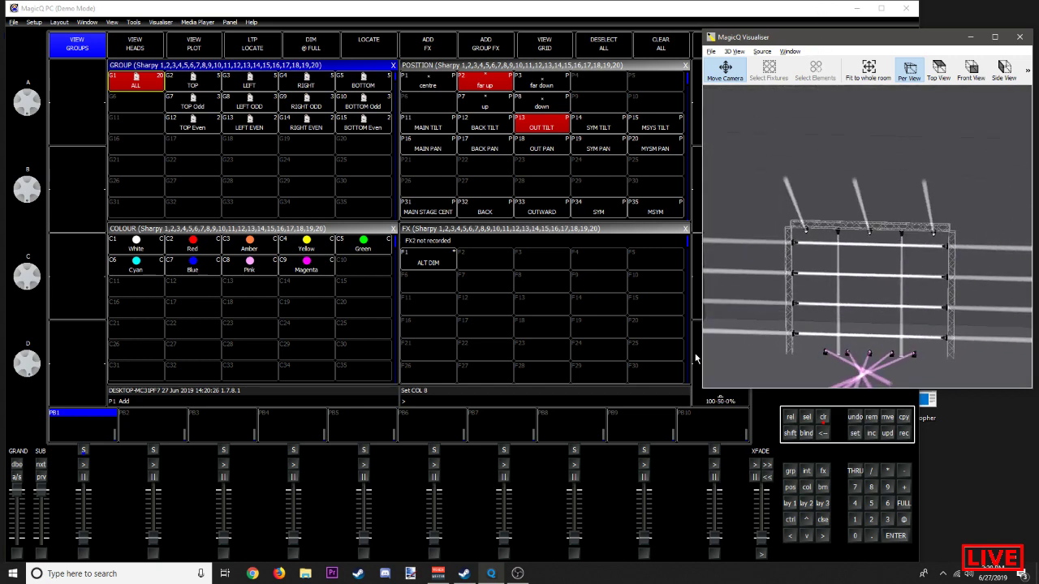
Step: Clear the programmer, locate the heads of the ALL group, then clear the programmer again
left_click(824, 424)
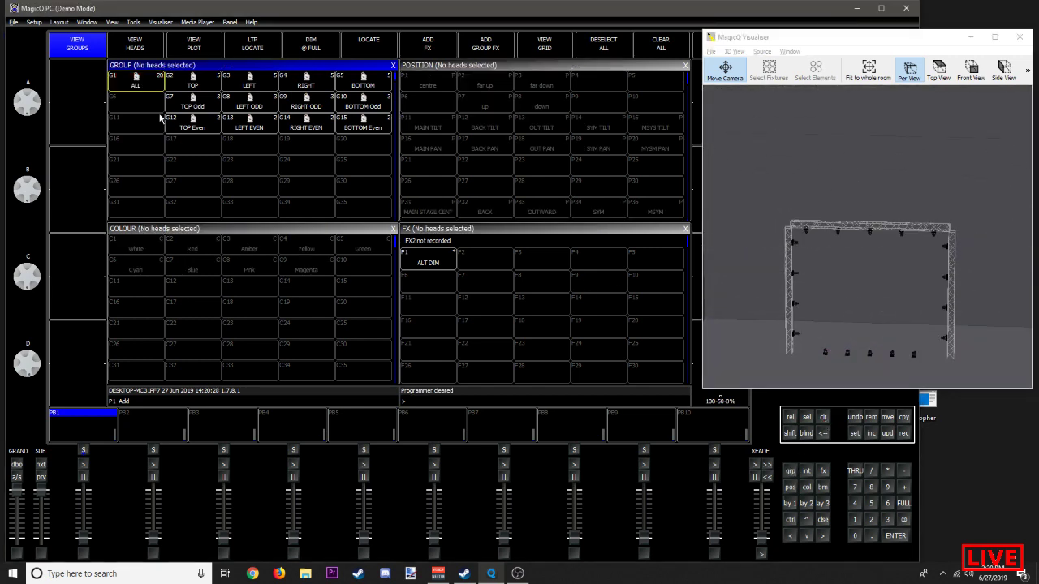
left_click(371, 44)
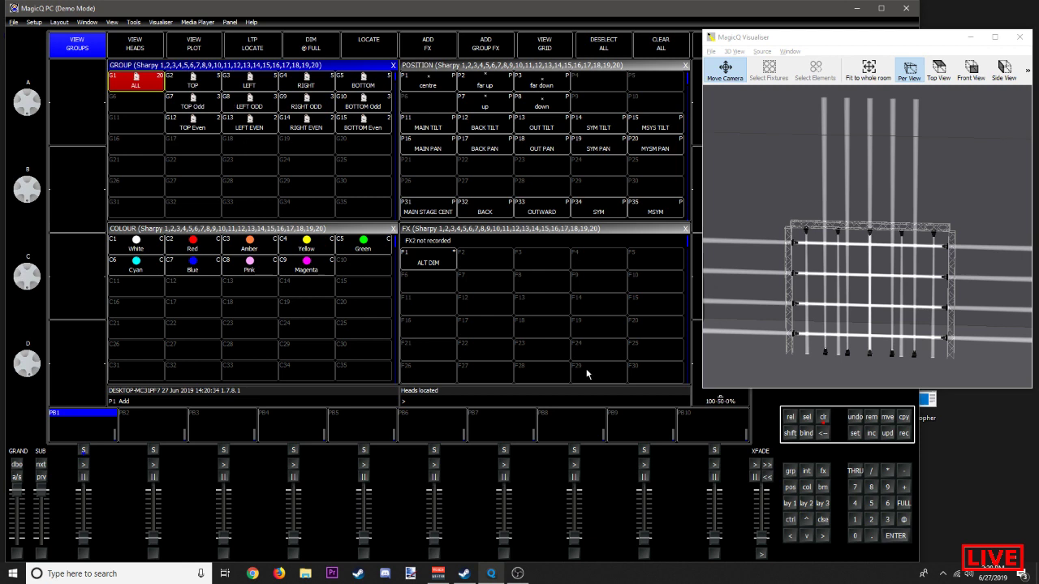
left_click(821, 418)
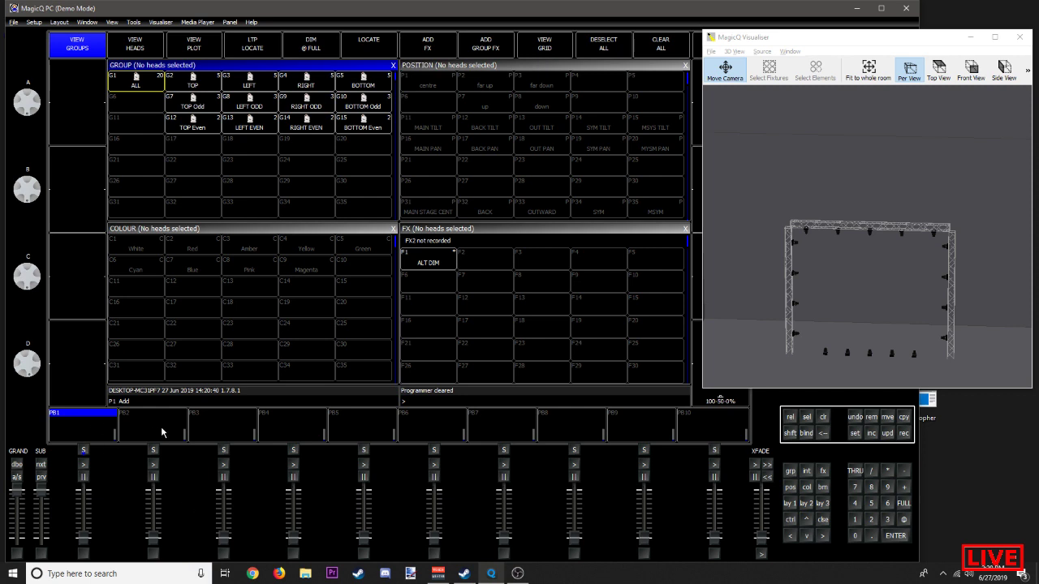
Step: Select the ALL group and locate its heads
mouse_move(84, 541)
left_mouse_down()
mouse_move(84, 487)
mouse_move(85, 538)
mouse_move(79, 515)
mouse_move(129, 519)
mouse_move(153, 471)
mouse_move(71, 547)
left_mouse_up()
left_click(143, 82)
left_click(349, 51)
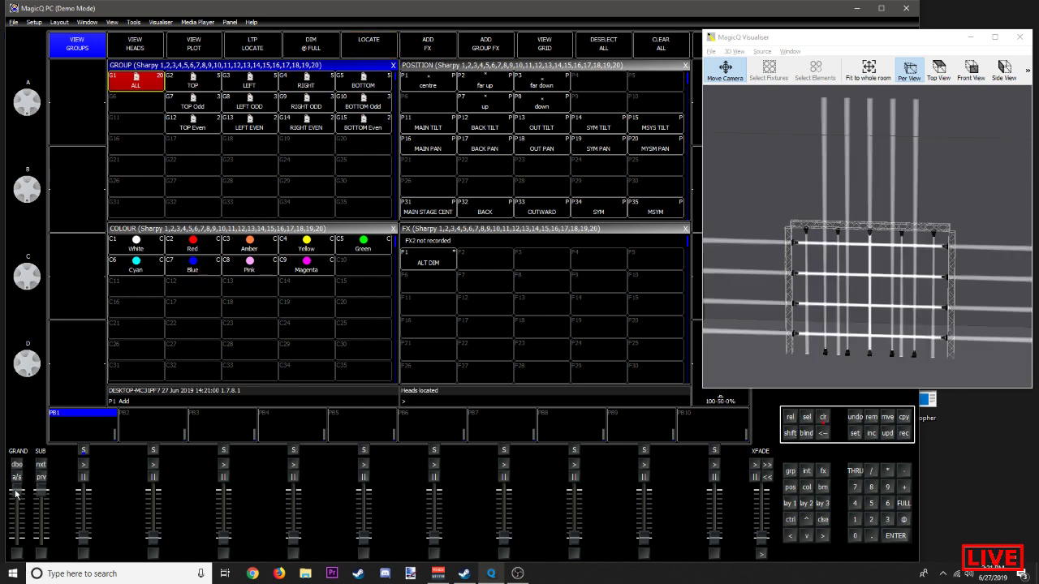
Step: Apply the BACK PAN and OUT TILT position palettes to the ALL group, trying BACK TILT first
left_click(485, 130)
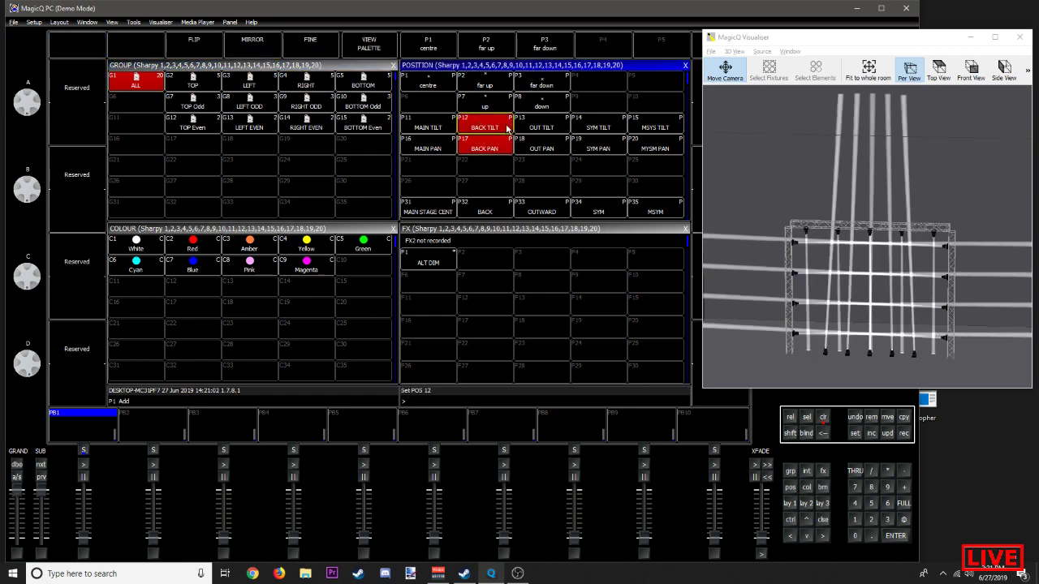
left_click(557, 130)
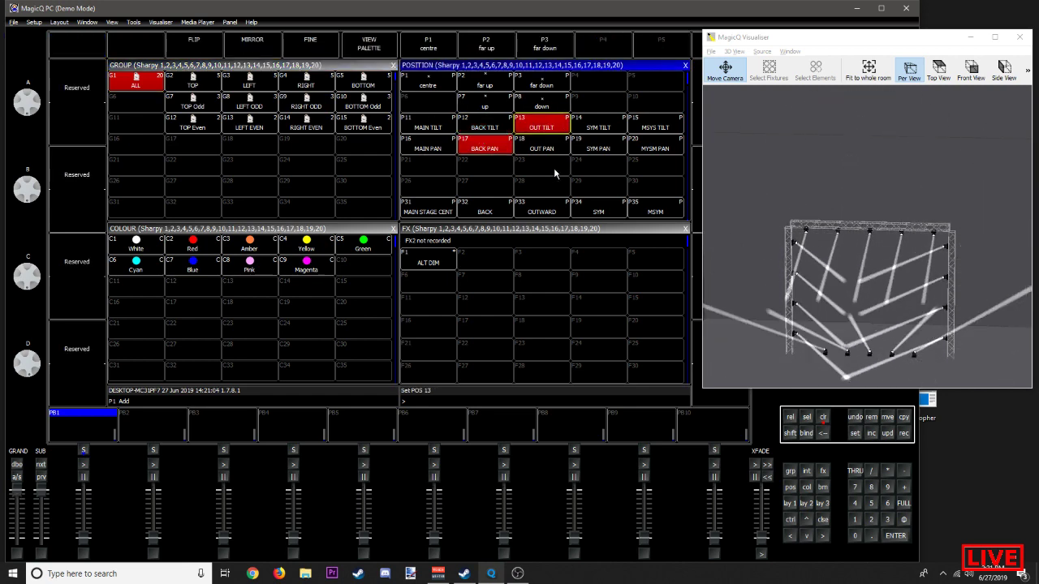
left_click_drag(16, 497, 44, 531)
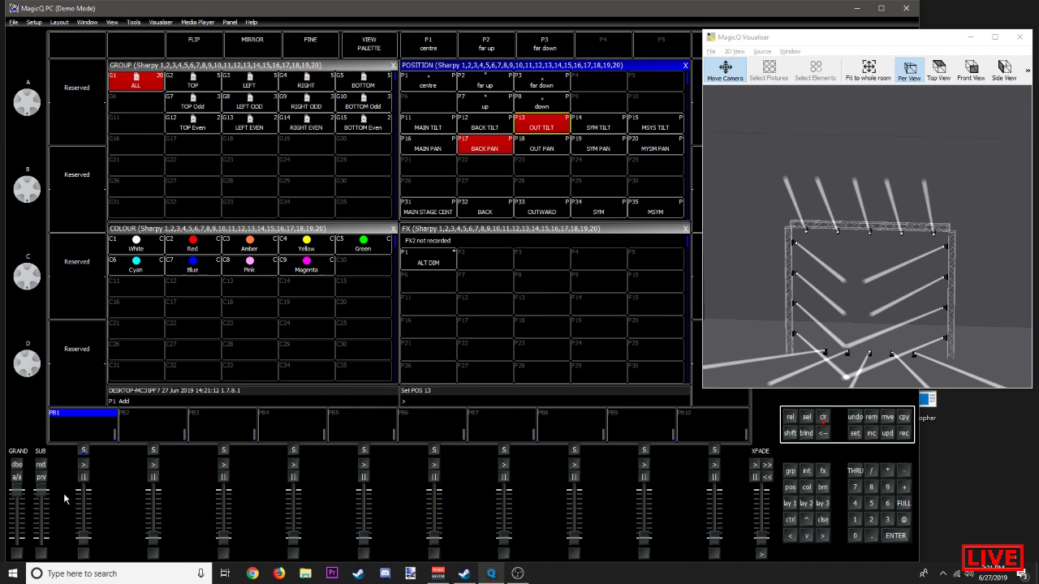
left_click_drag(62, 486, 63, 491)
left_click(154, 430)
left_click(204, 432)
left_click(142, 432)
left_click(71, 426)
left_click(153, 435)
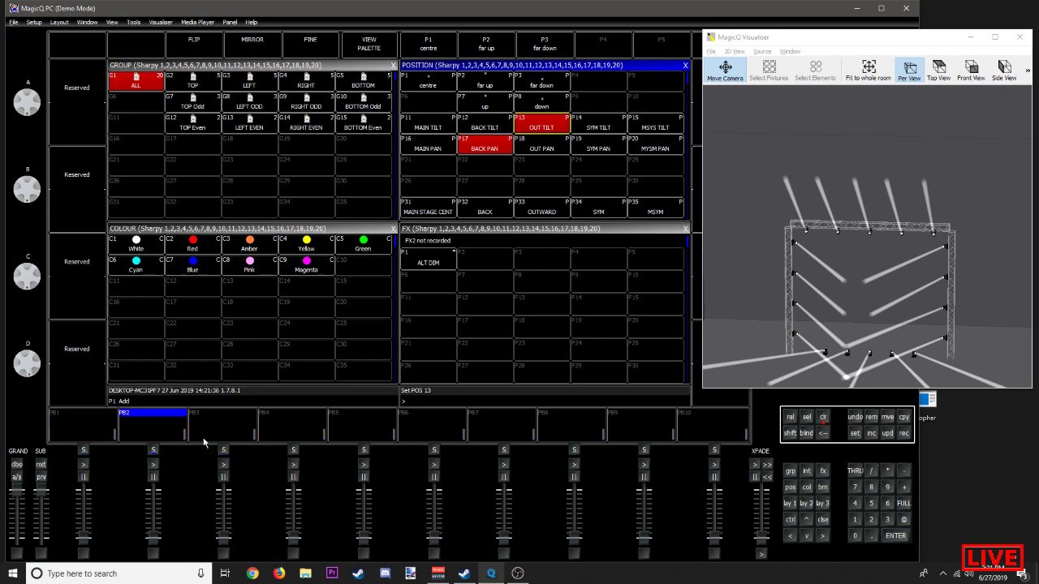
left_click(224, 438)
left_click(288, 431)
left_click(219, 430)
left_click(150, 431)
left_click(81, 430)
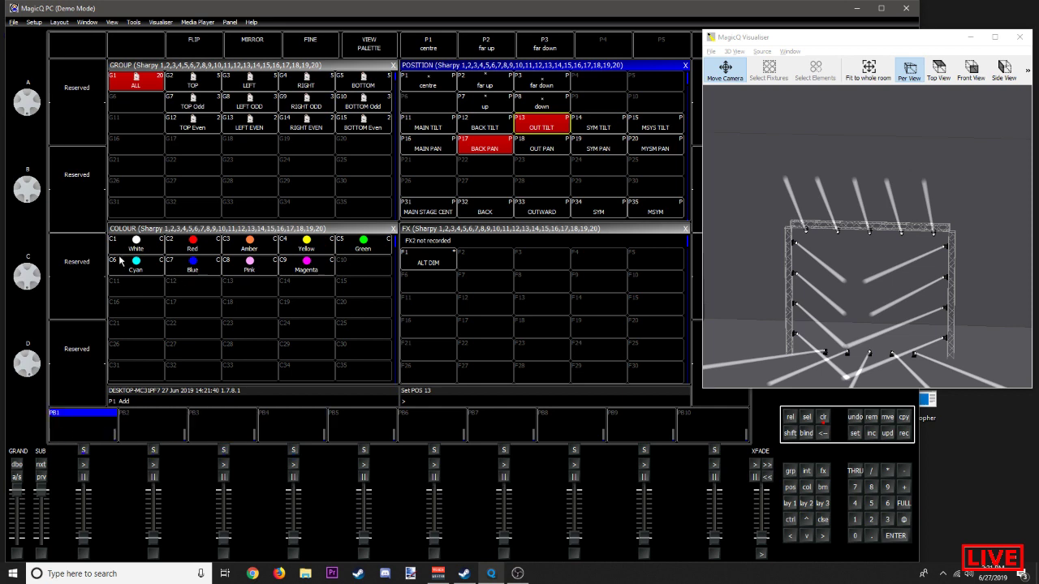
Step: Apply the Cyan colour palette to the ALL group, and recolour the LEFT and BOTTOM groups Yellow
left_click(139, 271)
left_click(195, 81)
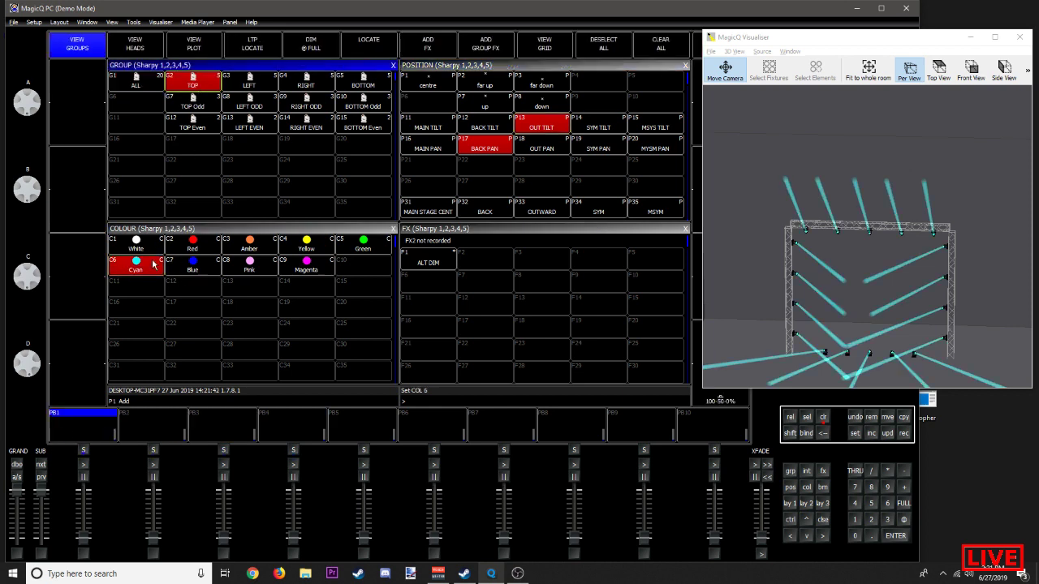
left_click(252, 81)
left_click(307, 245)
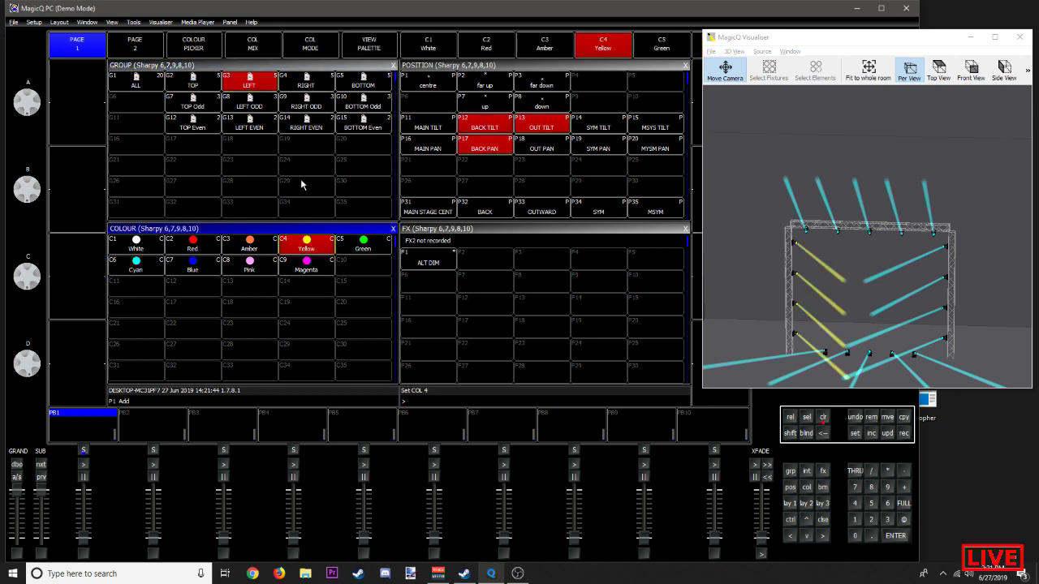
left_click(307, 79)
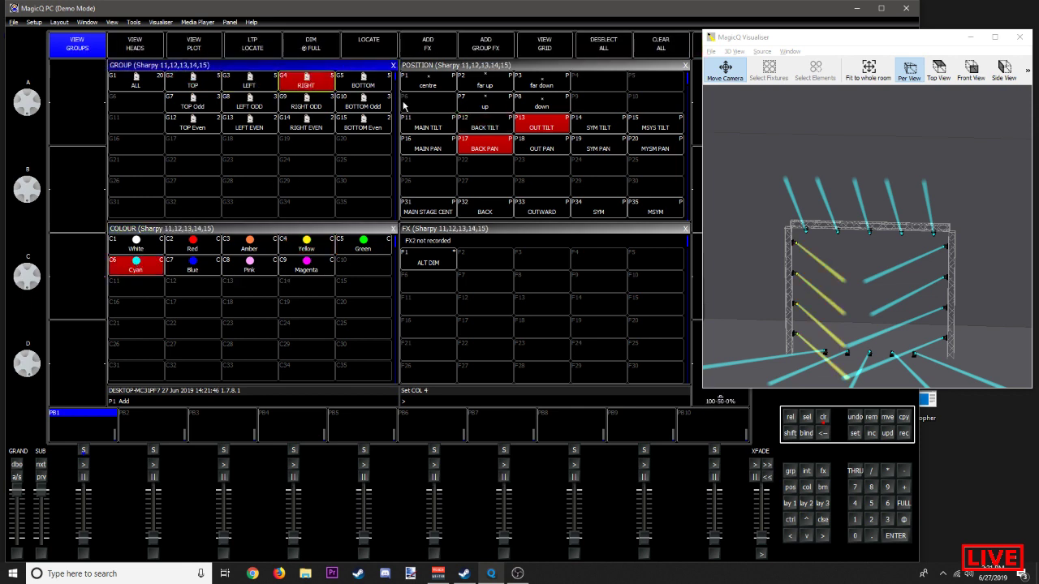
left_click(374, 81)
left_click(318, 243)
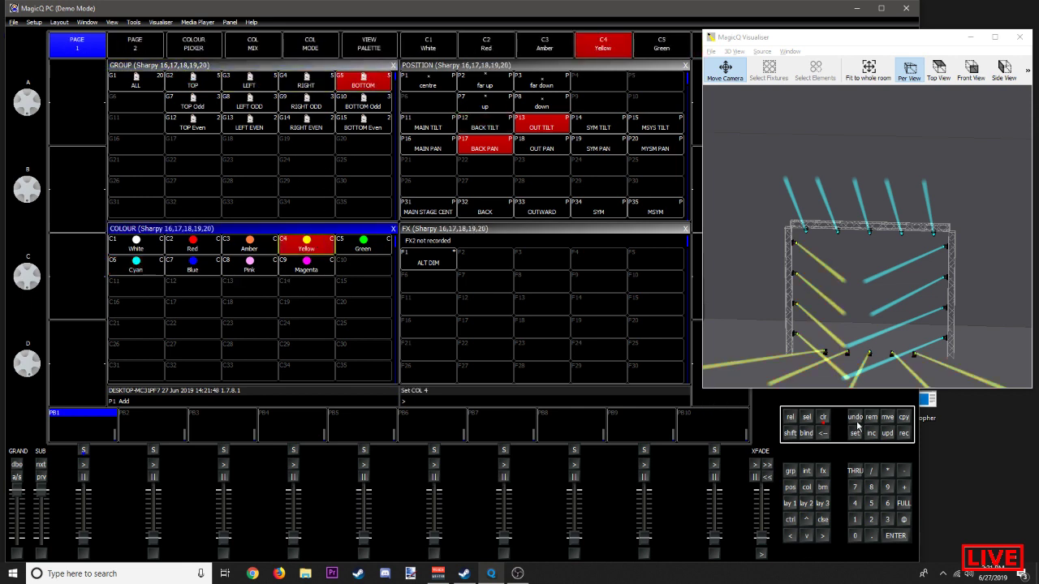
Step: Apply the Cyan colour palette to the BOTTOM Odd group and the Yellow palette to the TOP Even group
left_click_drag(867, 347, 883, 304)
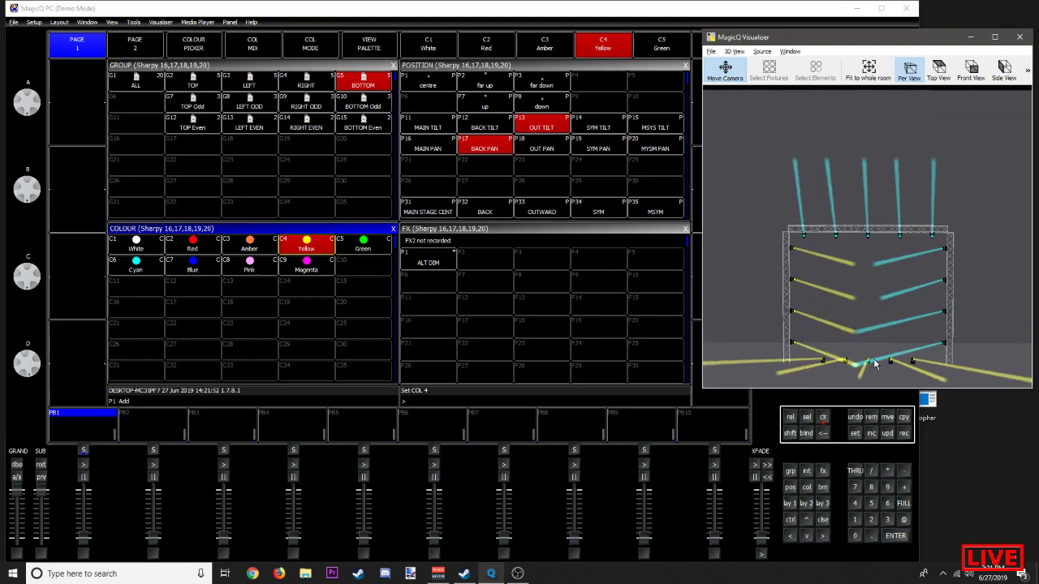
left_click(363, 105)
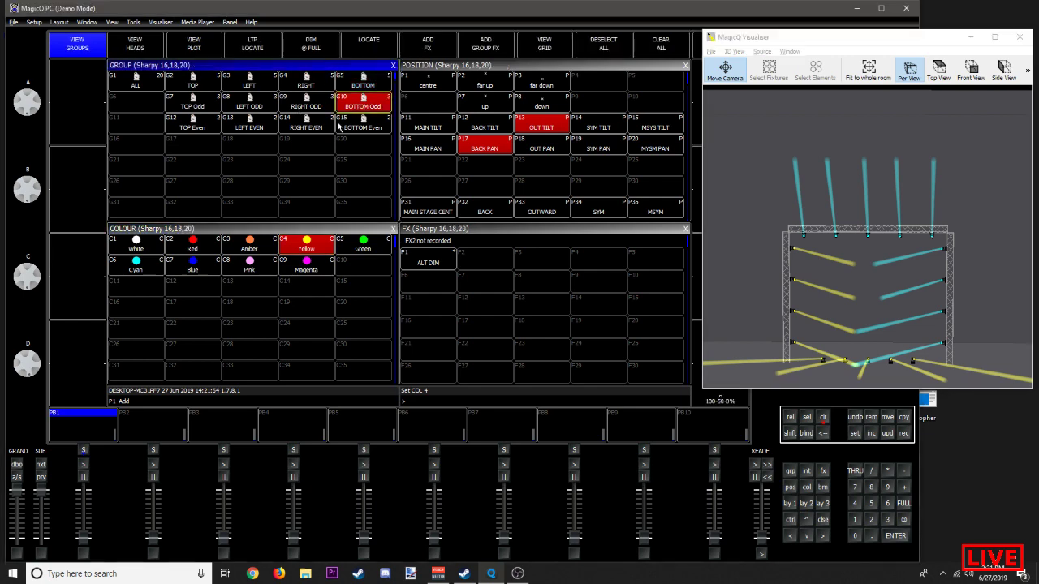
left_click(137, 264)
left_click_drag(899, 335, 849, 318)
left_click(190, 124)
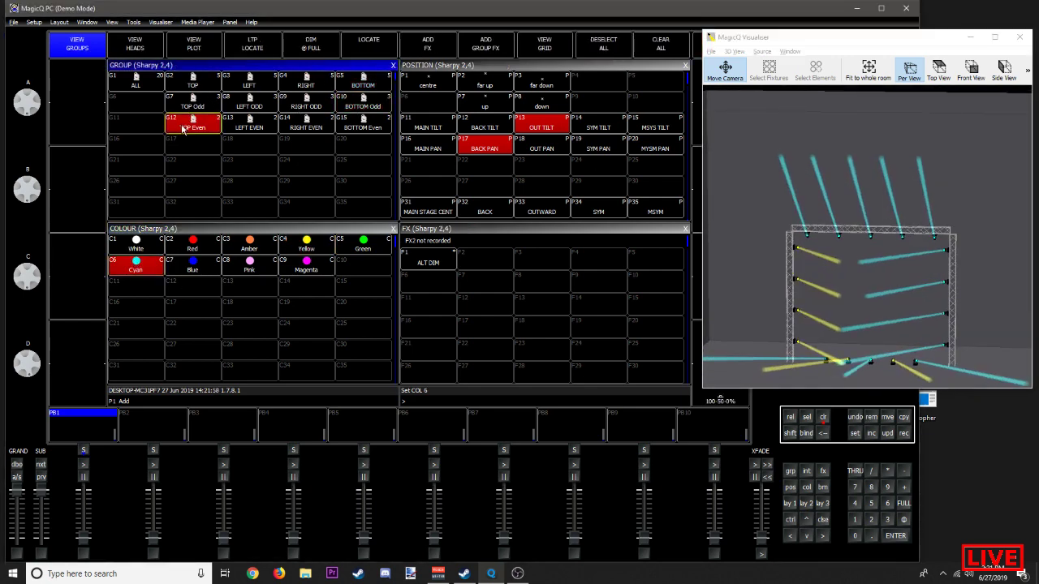
left_click(315, 245)
left_click_drag(738, 271, 851, 284)
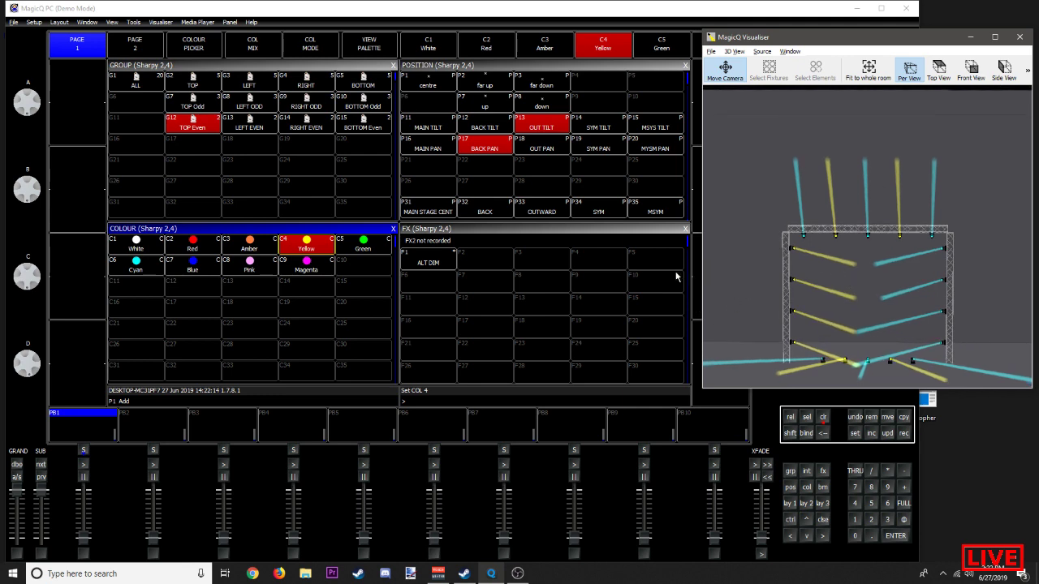
Step: Record the current look as a cue on playback PB1
left_click(902, 436)
left_click(84, 439)
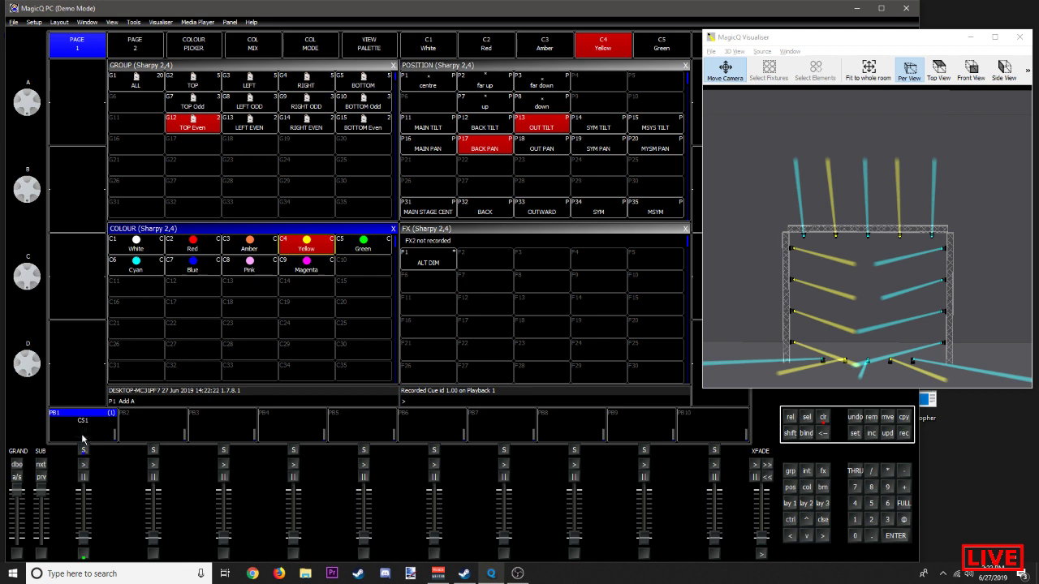
left_click(81, 431)
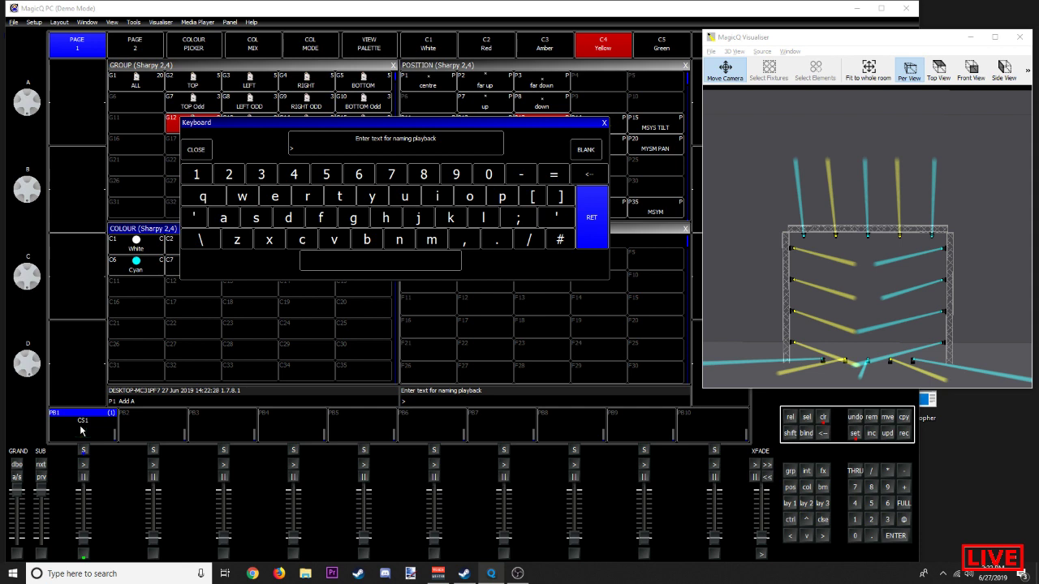
type("YEL")
left_click(604, 124)
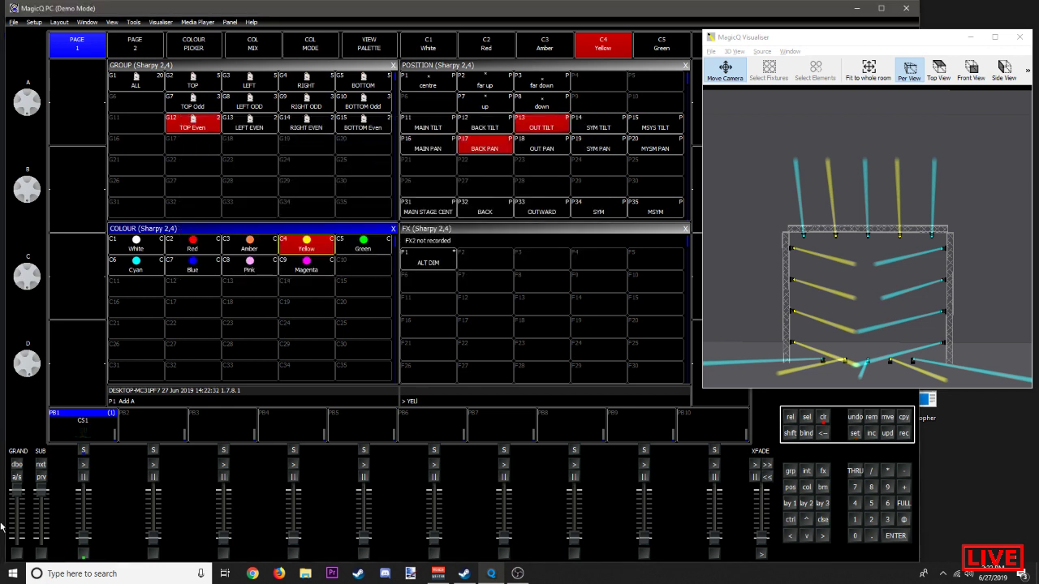
Step: Clear the programmer and try out the fader of playback PB1
left_click(823, 417)
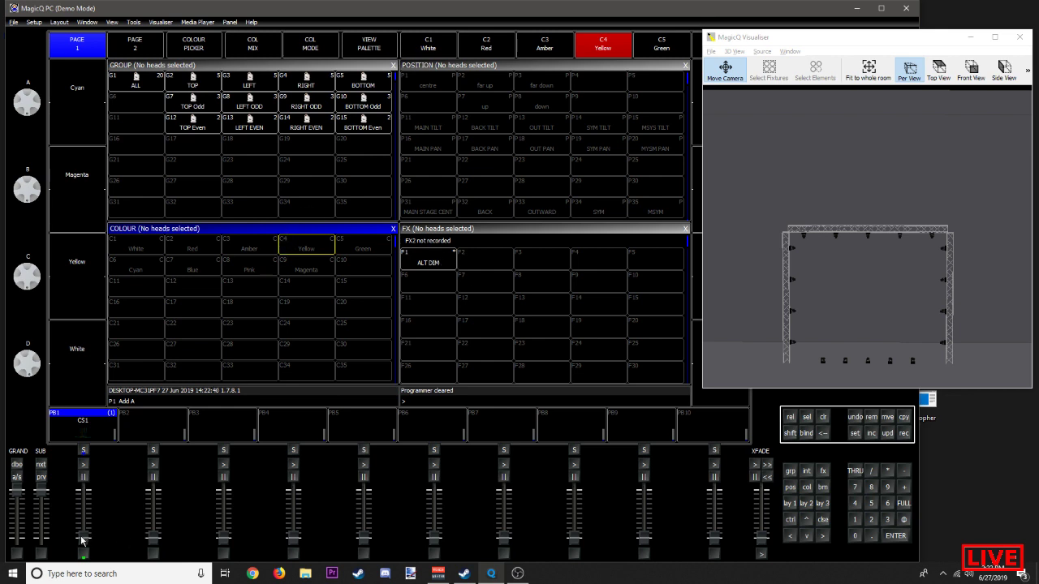
left_click_drag(82, 537, 89, 564)
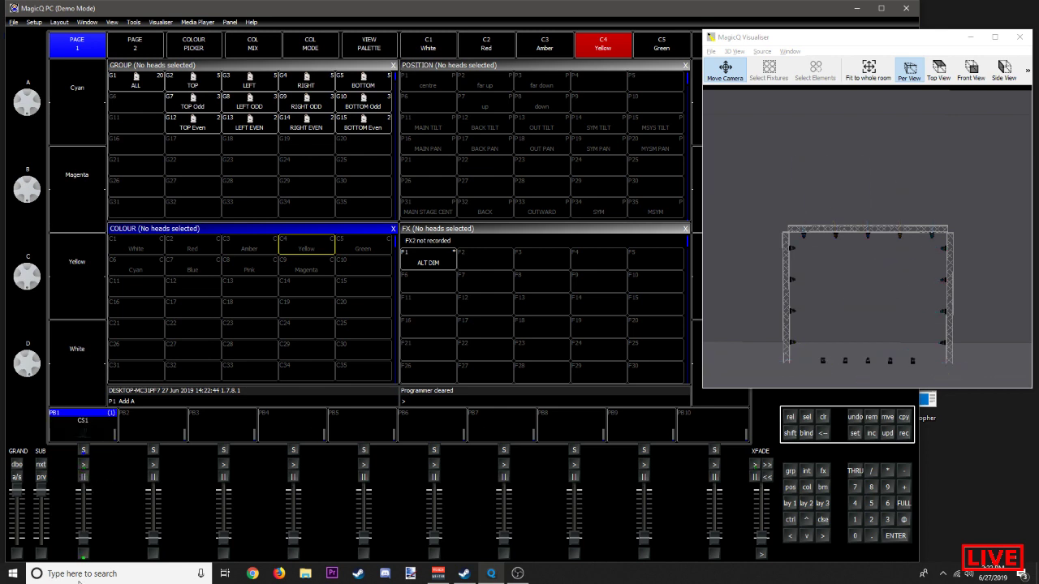
Step: Locate the heads of the ALL group, try the PB1 fader again, and clear the programmer
left_click(156, 86)
left_click(354, 42)
mouse_move(84, 539)
left_mouse_down()
mouse_move(83, 514)
mouse_move(96, 548)
left_mouse_up()
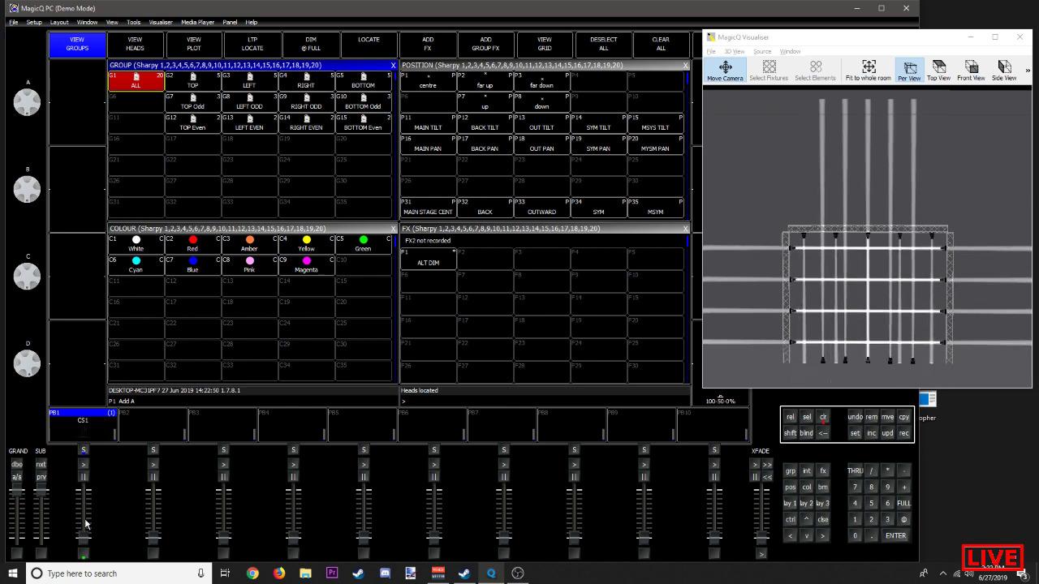
left_click(823, 418)
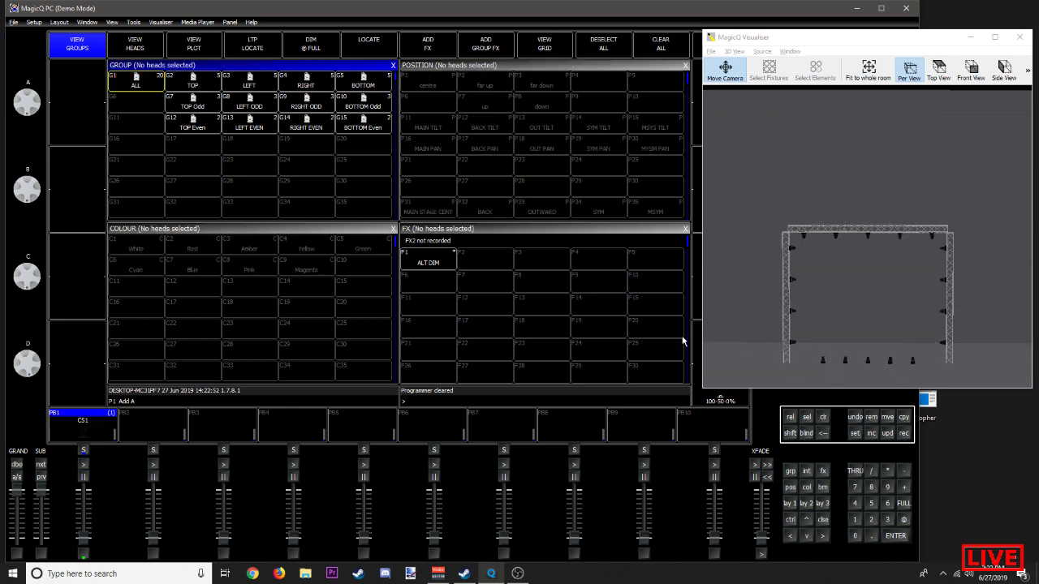
Step: Raise the PB1 fader to full to play back the recorded cue
left_click_drag(85, 542, 94, 434)
left_click_drag(102, 362, 86, 477)
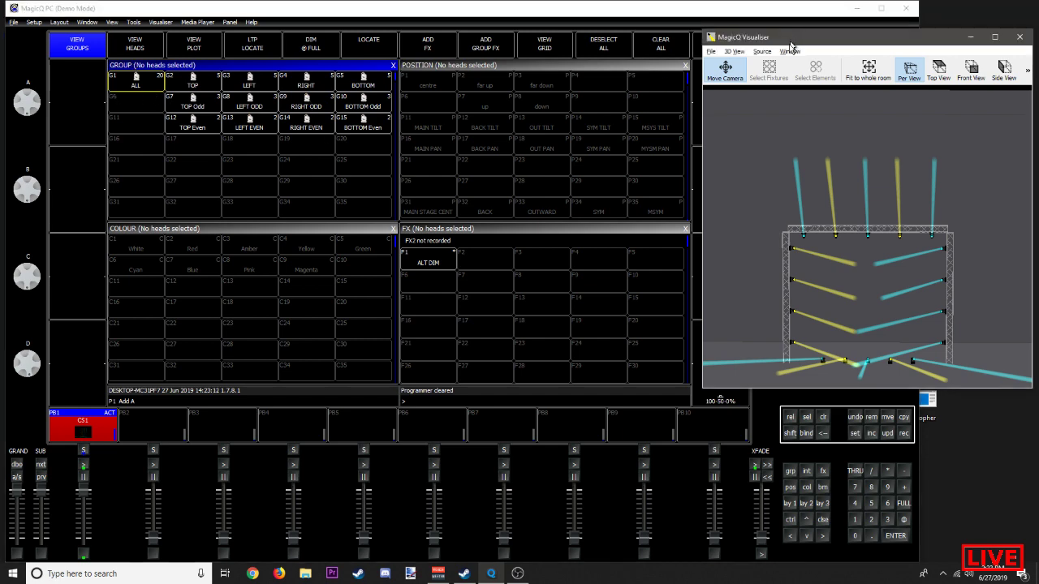
Step: Move the visualiser window out of the way and examine the cue stack of playback PB1, then close it
left_click_drag(798, 38, 830, 285)
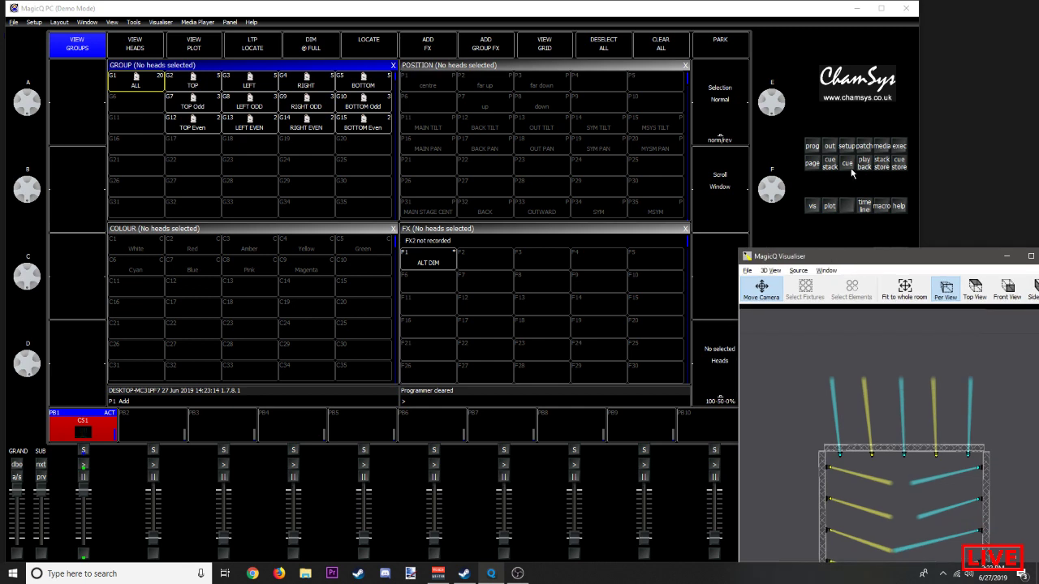
left_click(830, 163)
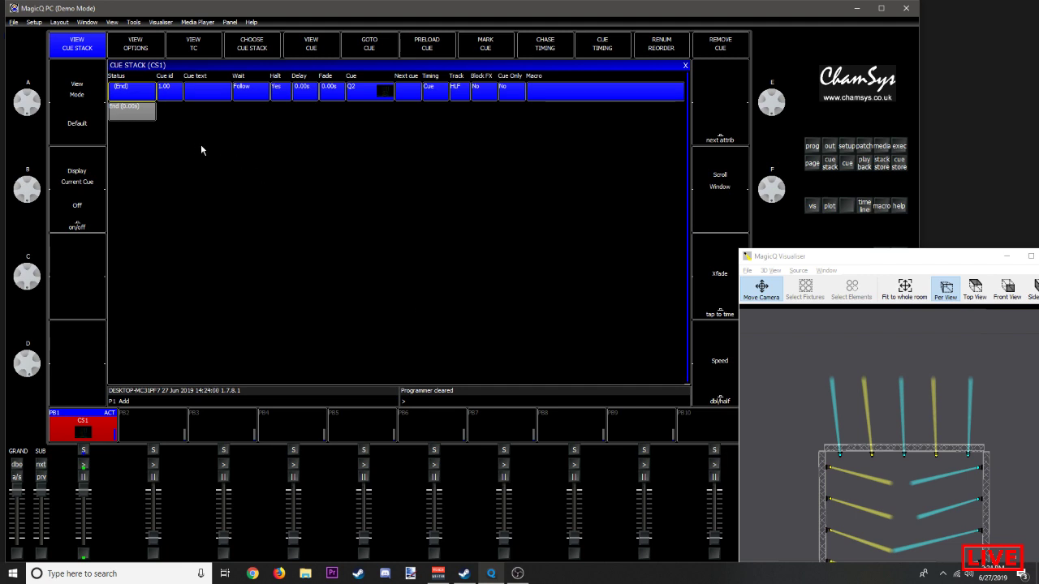
left_click(684, 66)
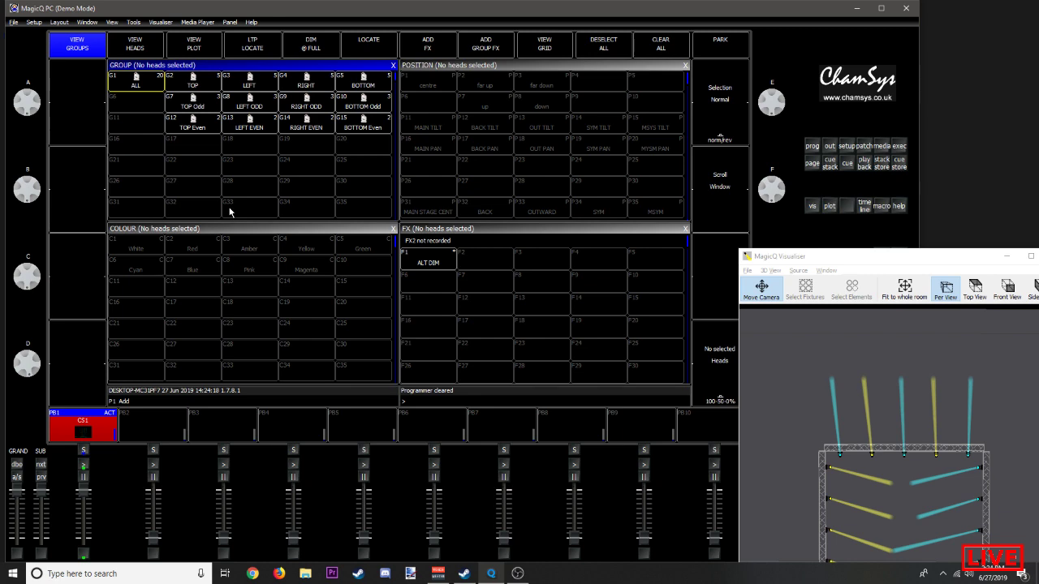
Step: Reposition the visualiser window, reopen the PB1 cue stack and send its view to External 1
left_click_drag(771, 462, 788, 243)
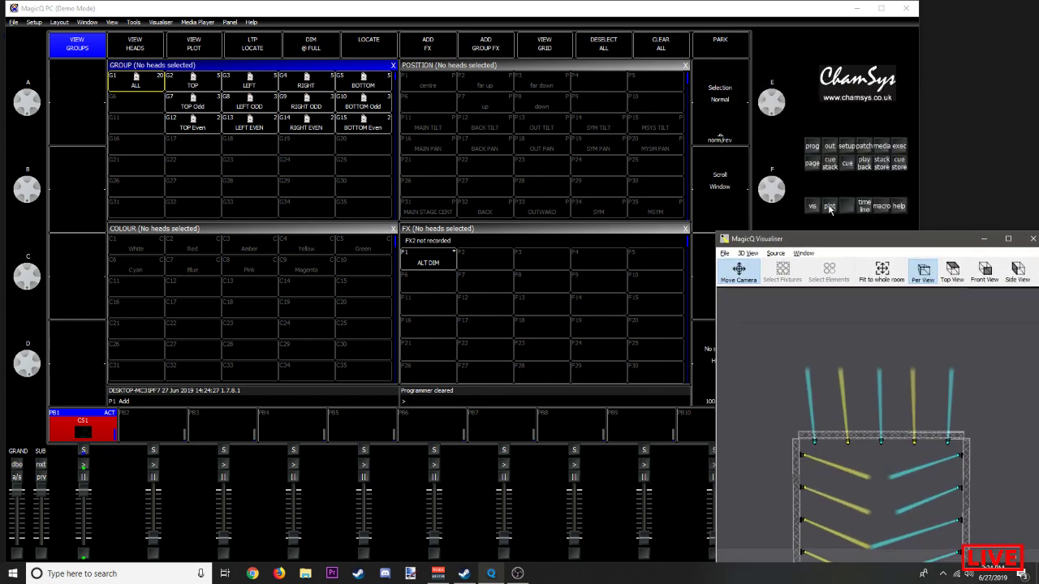
left_click(829, 163)
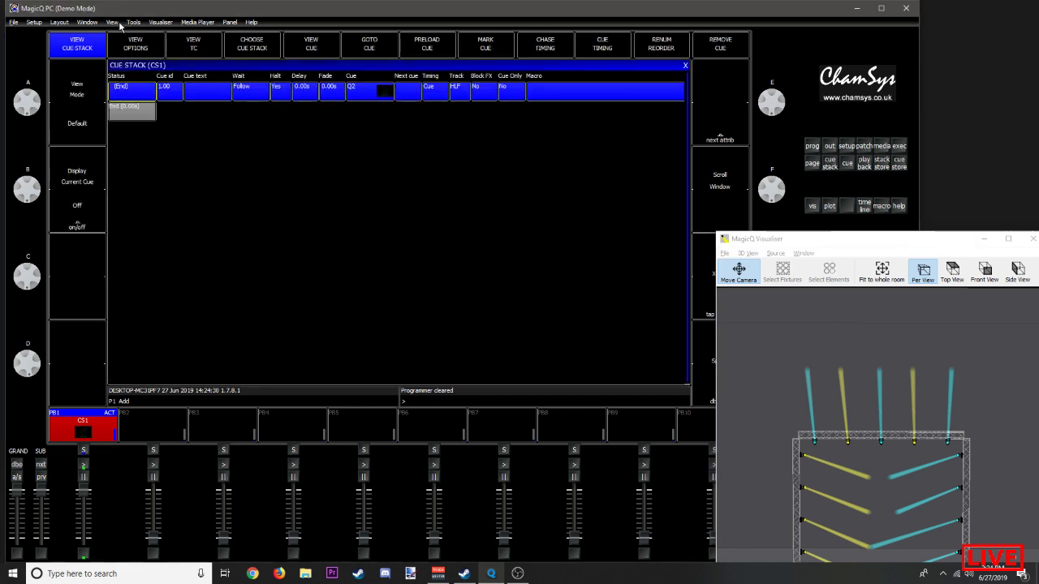
left_click(87, 22)
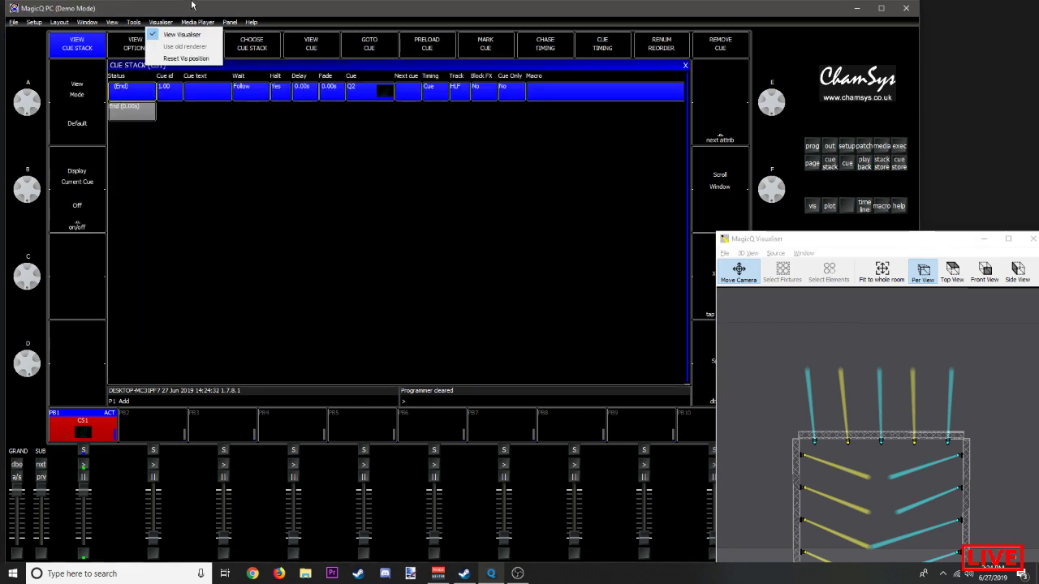
mouse_move(112, 22)
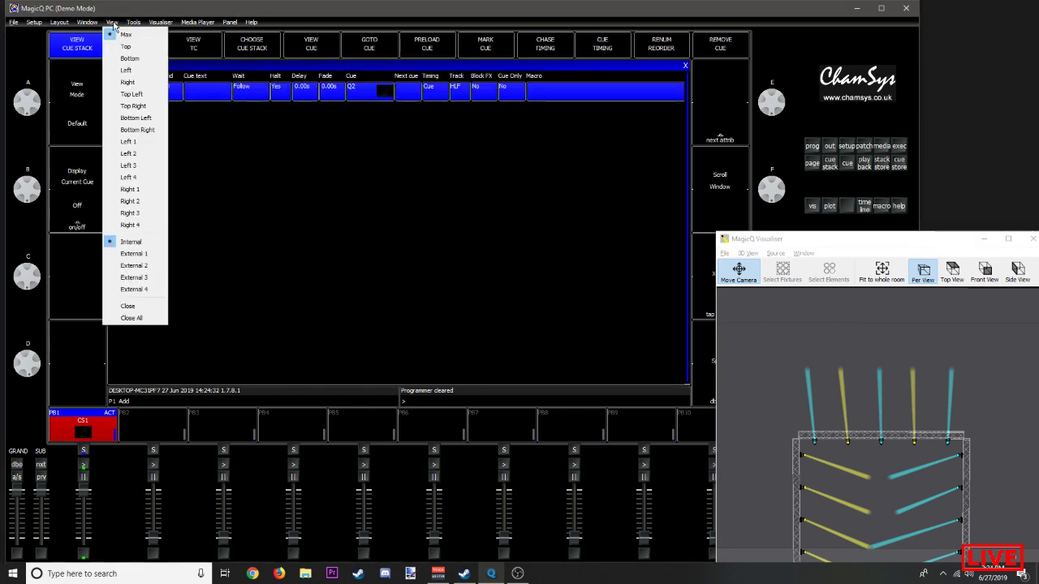
left_click(137, 255)
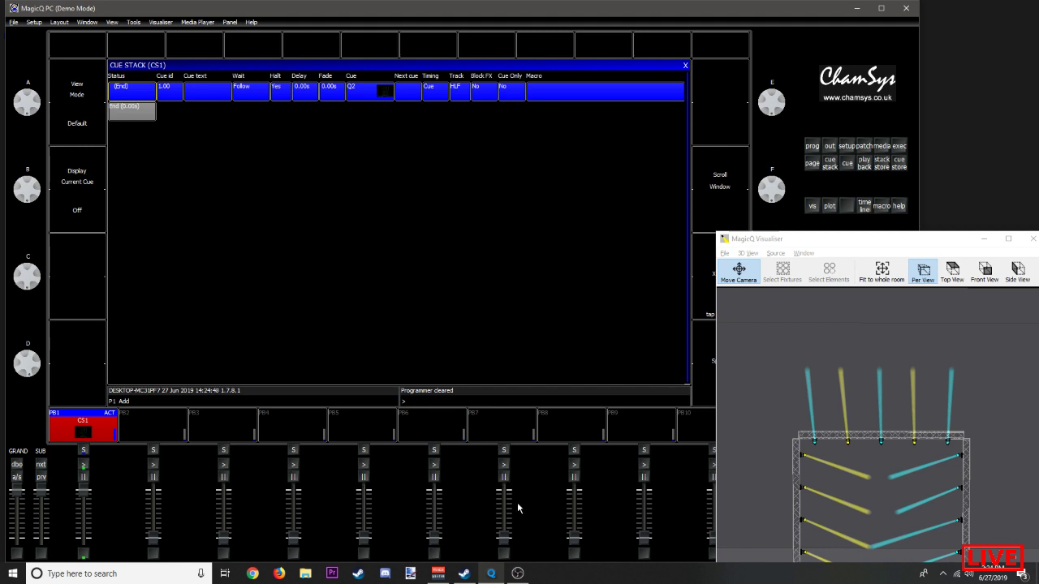
Step: Force-quit the mqqt (32 bit) process in Task Manager and close Task Manager
key("ctrl")
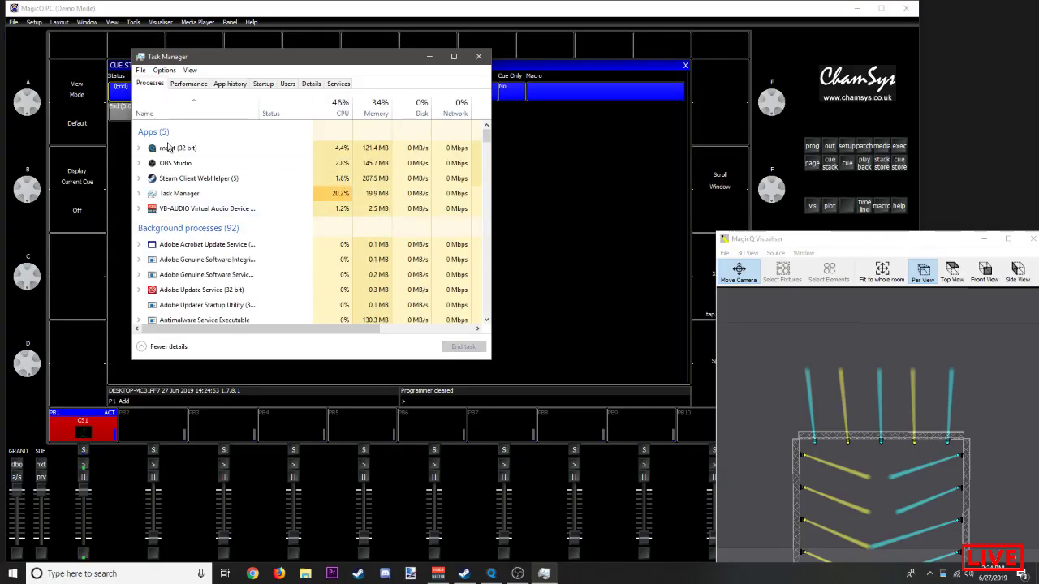
left_click(167, 148)
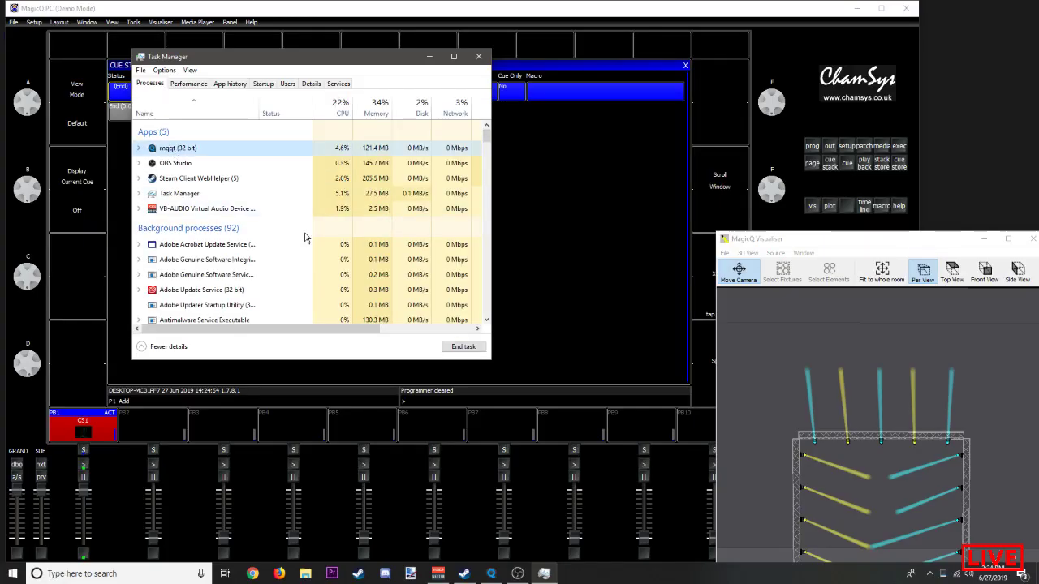
left_click(464, 347)
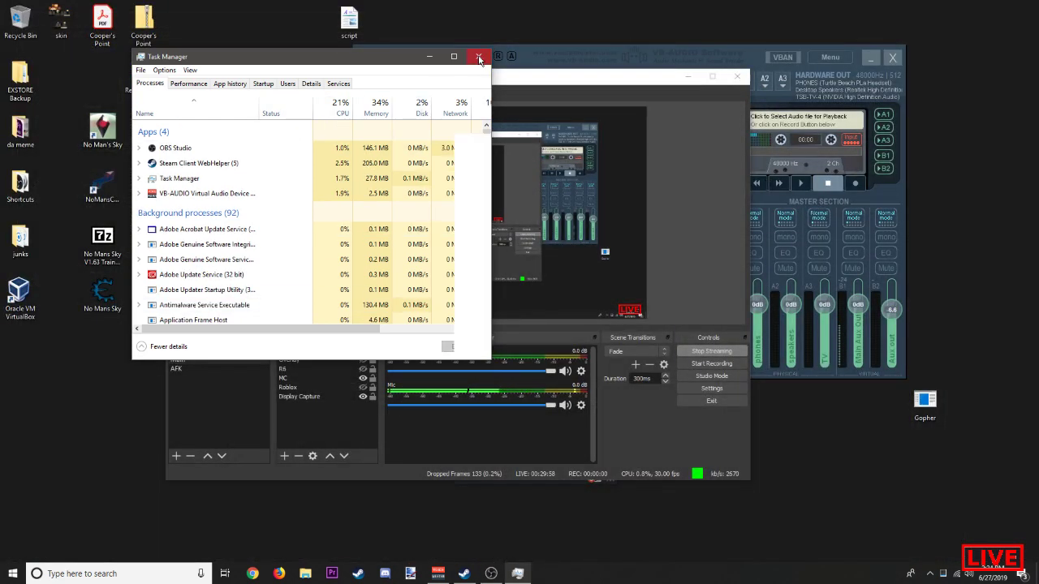
left_click(479, 57)
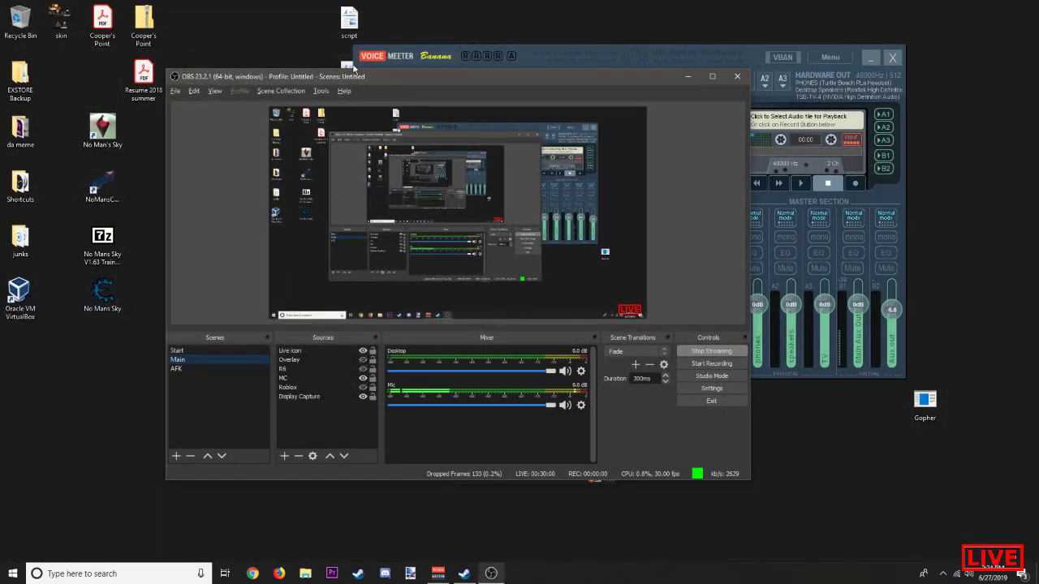
Step: Relaunch MagicQ with the last show loaded and enlarge its window
left_click_drag(353, 70, 188, 3)
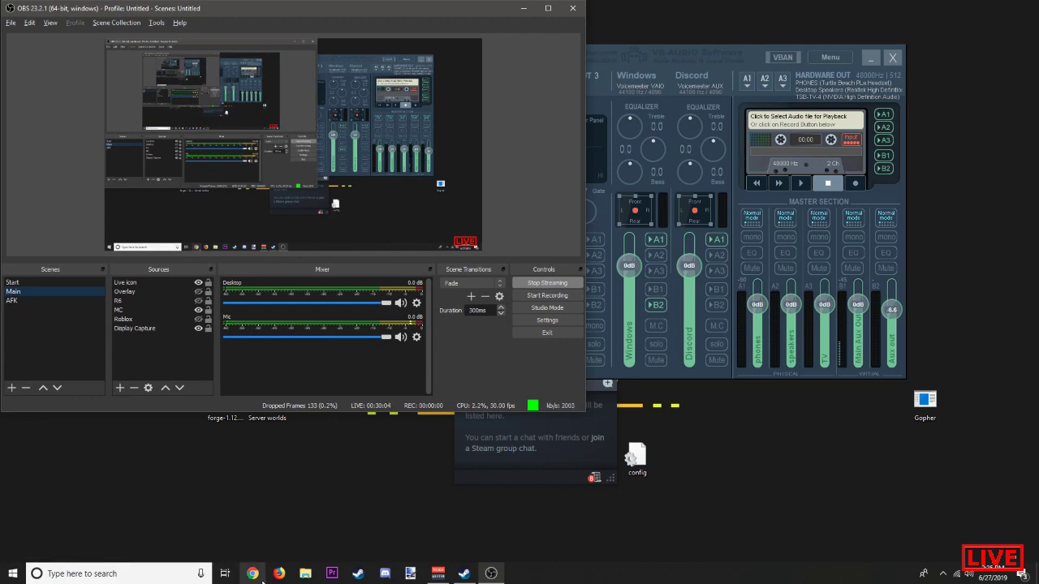
left_click(148, 569)
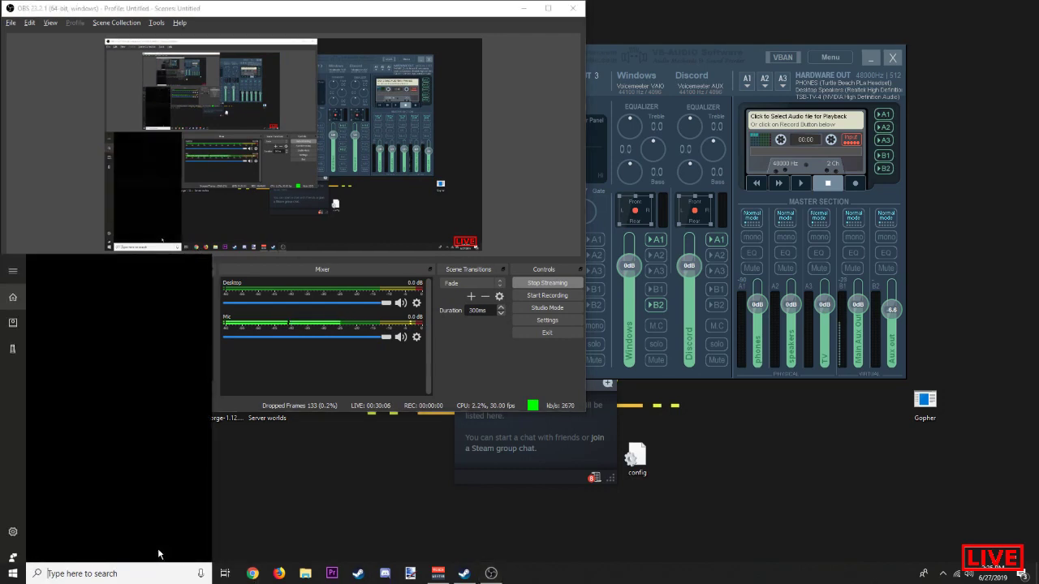
type("magic")
key("Return")
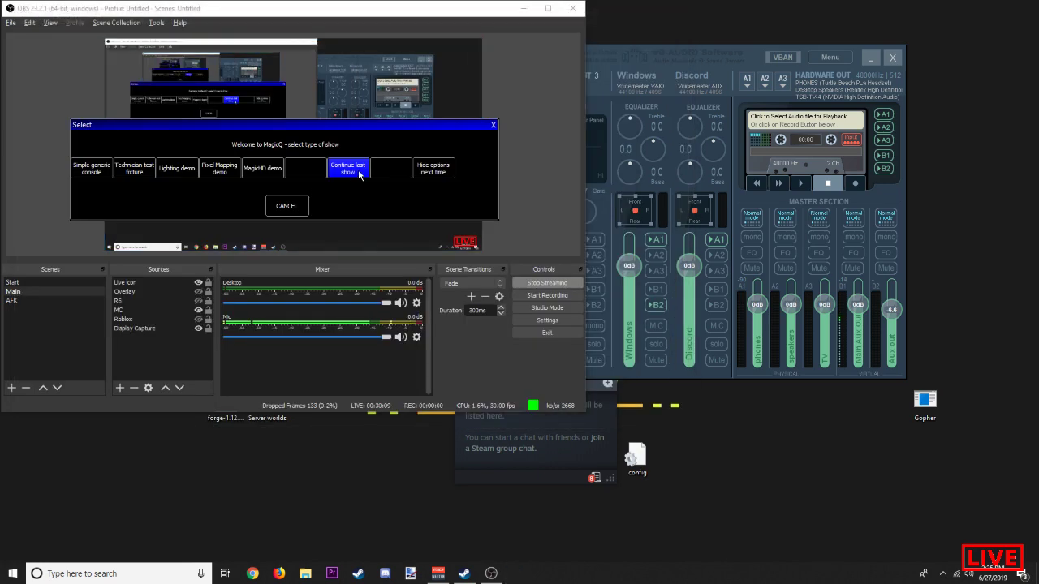
left_click(357, 174)
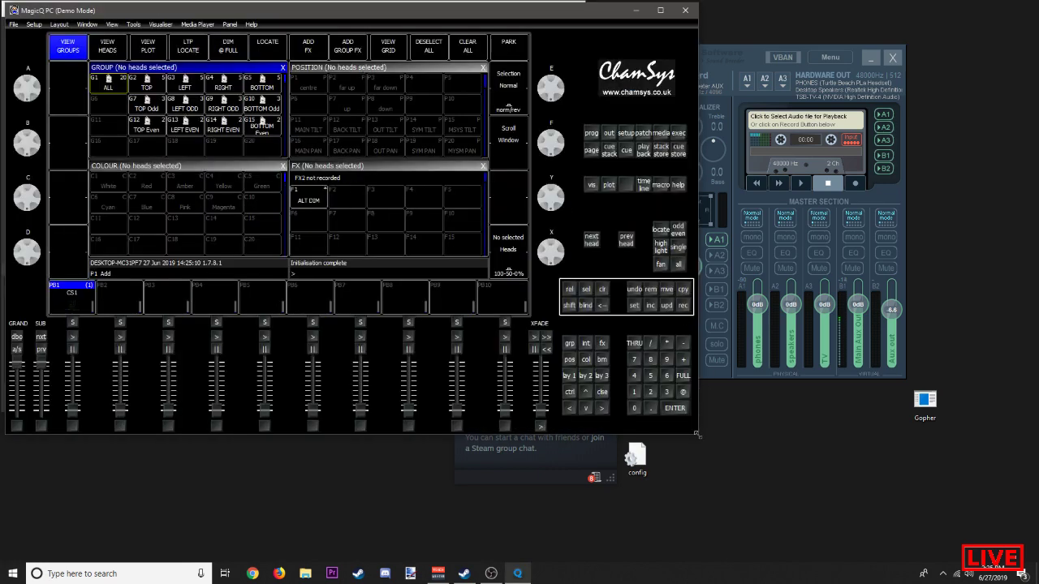
left_click_drag(697, 435, 913, 553)
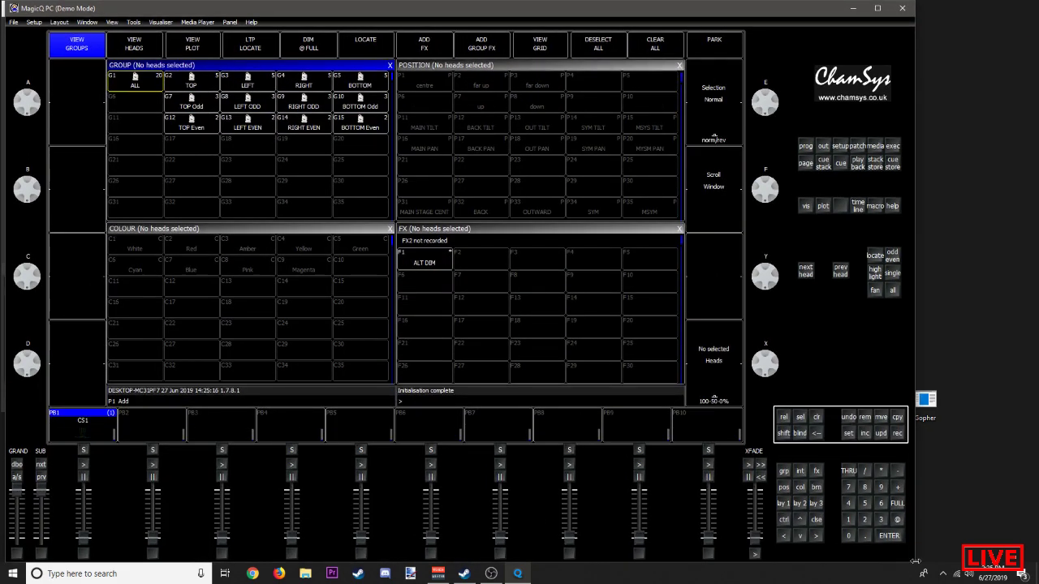
left_click_drag(915, 560, 911, 561)
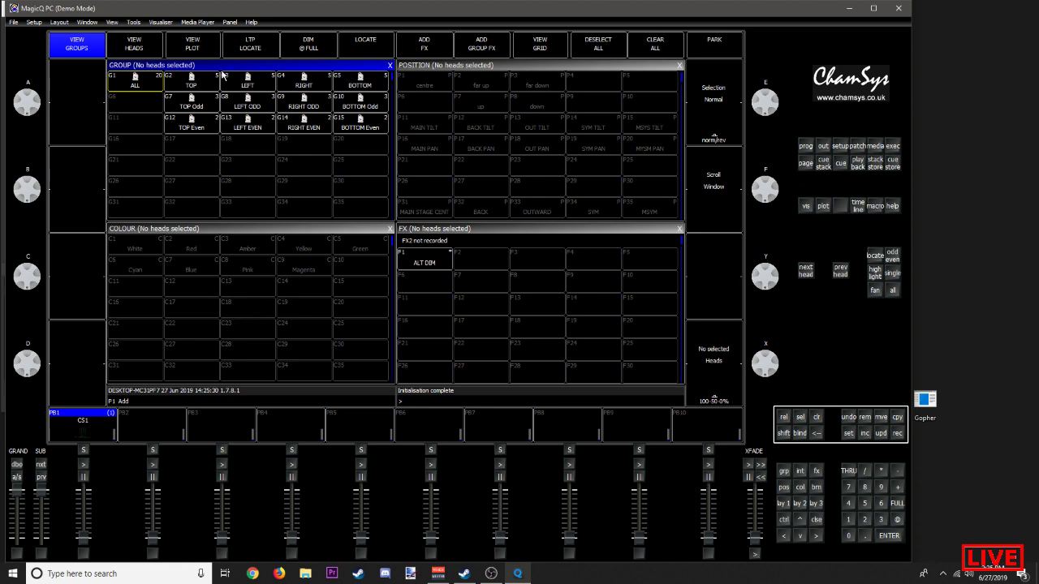
Step: Select the TOP and ALL groups in turn, ending with ALL, and clear the programmer
left_click(197, 81)
left_click(155, 85)
left_click(187, 84)
left_click(144, 88)
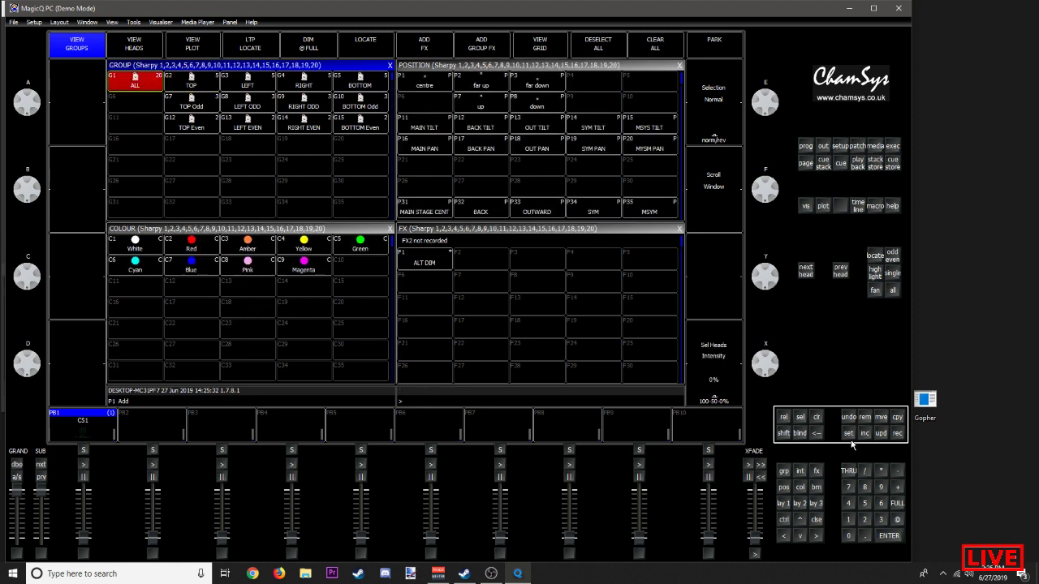
left_click(818, 417)
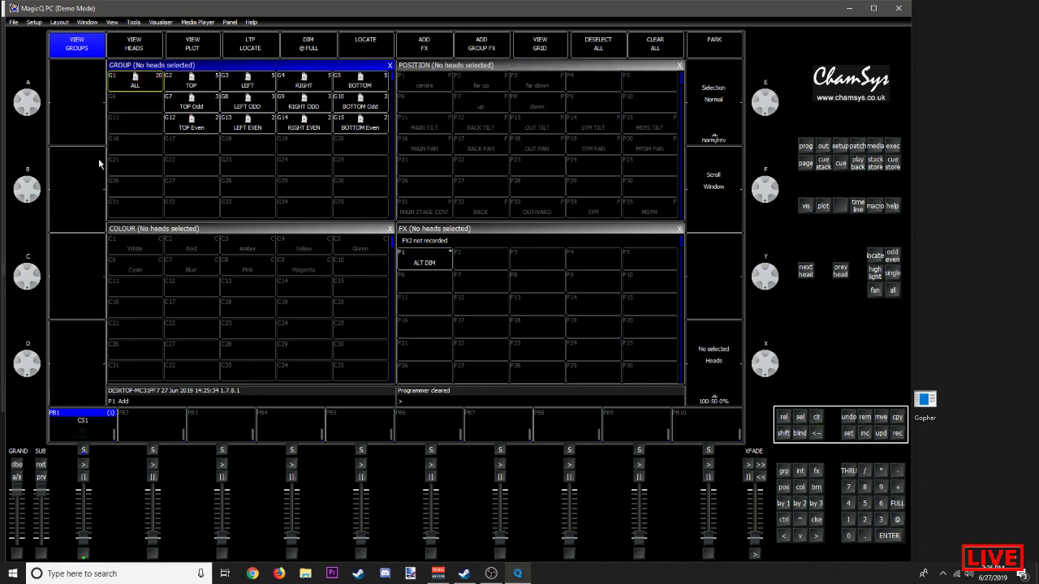
Step: Open the visualiser clear of the palette windows and raise the PB1 fader to full to play back its cue
left_click(160, 23)
left_click(182, 44)
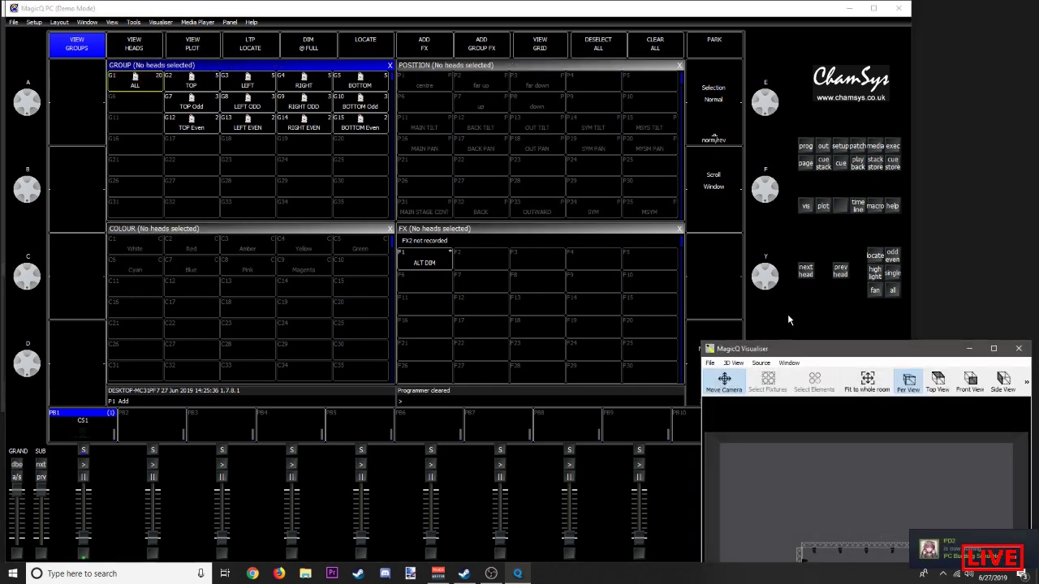
left_click_drag(781, 352, 780, 54)
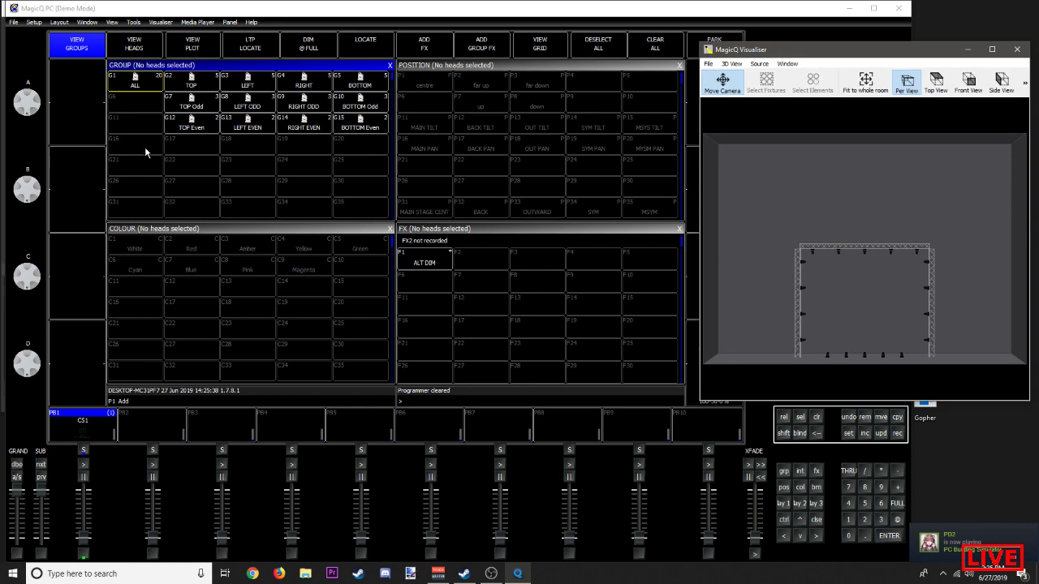
left_click(83, 554)
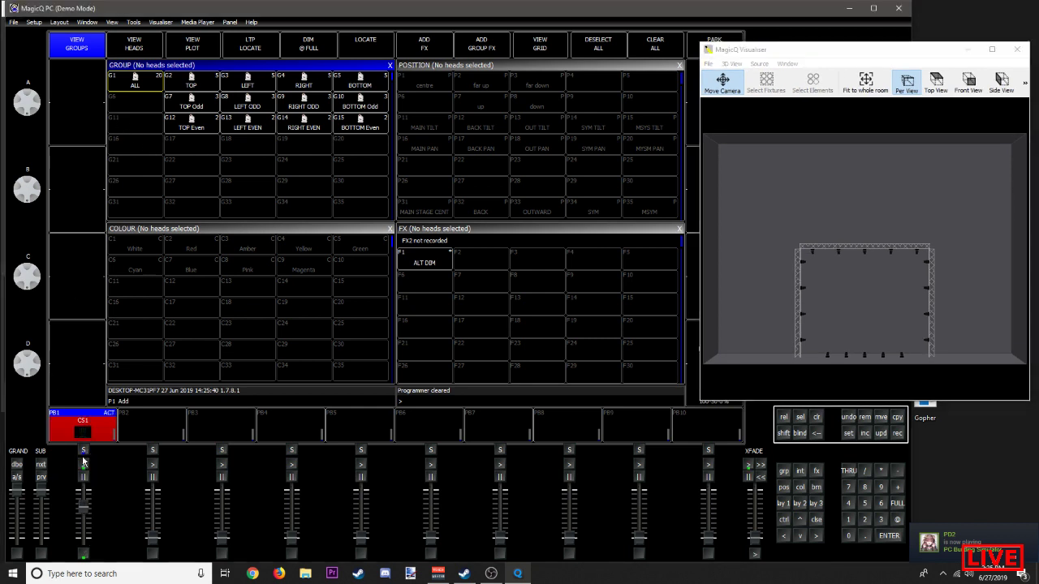
left_click_drag(854, 307, 838, 333)
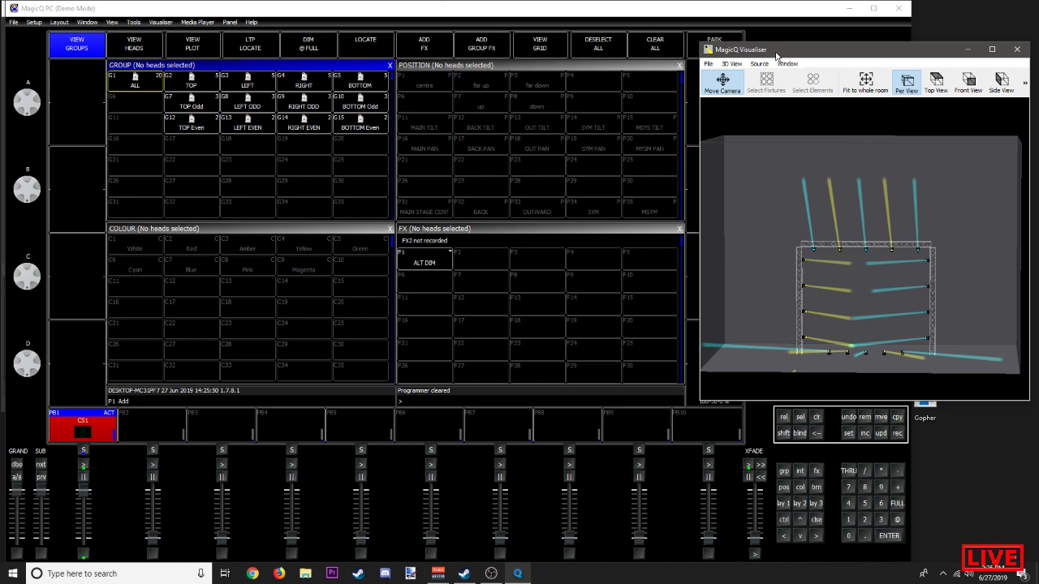
Step: Minimise the visualiser, include the PB1 cue into the programmer and review the head levels there
left_click_drag(775, 52, 700, 91)
left_click(893, 87)
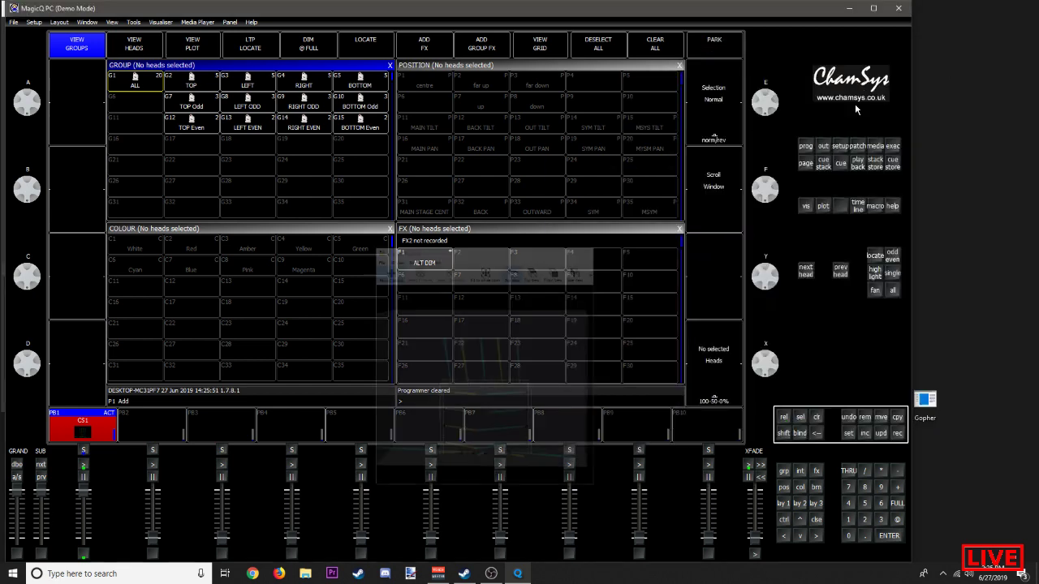
left_click(865, 434)
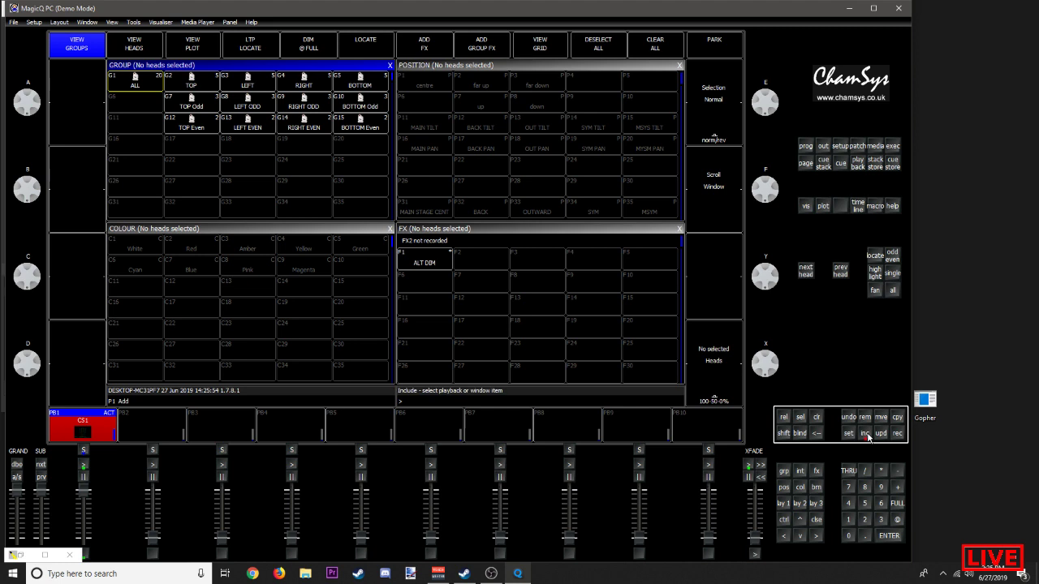
left_click(83, 433)
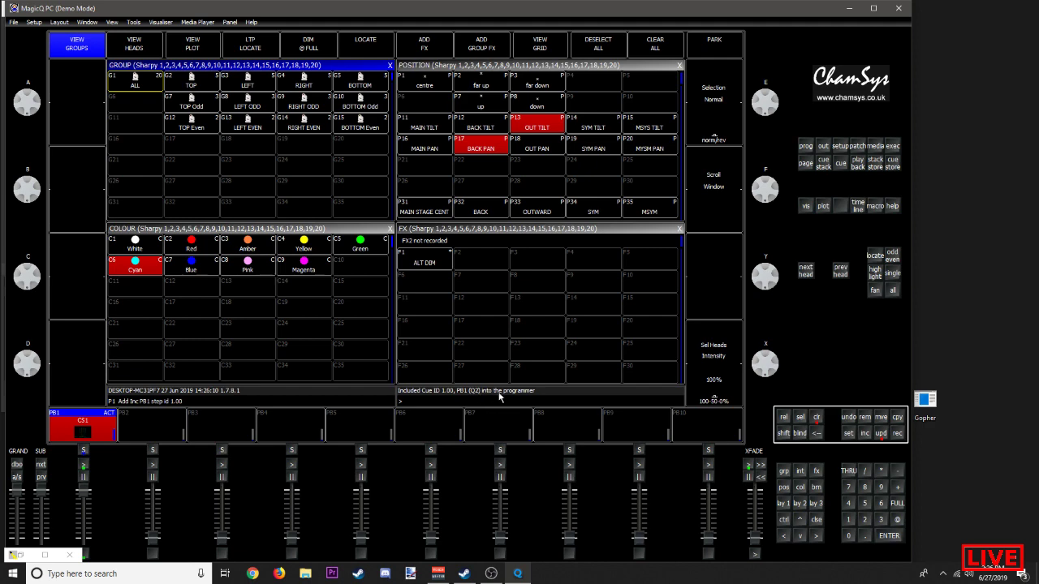
left_click(809, 147)
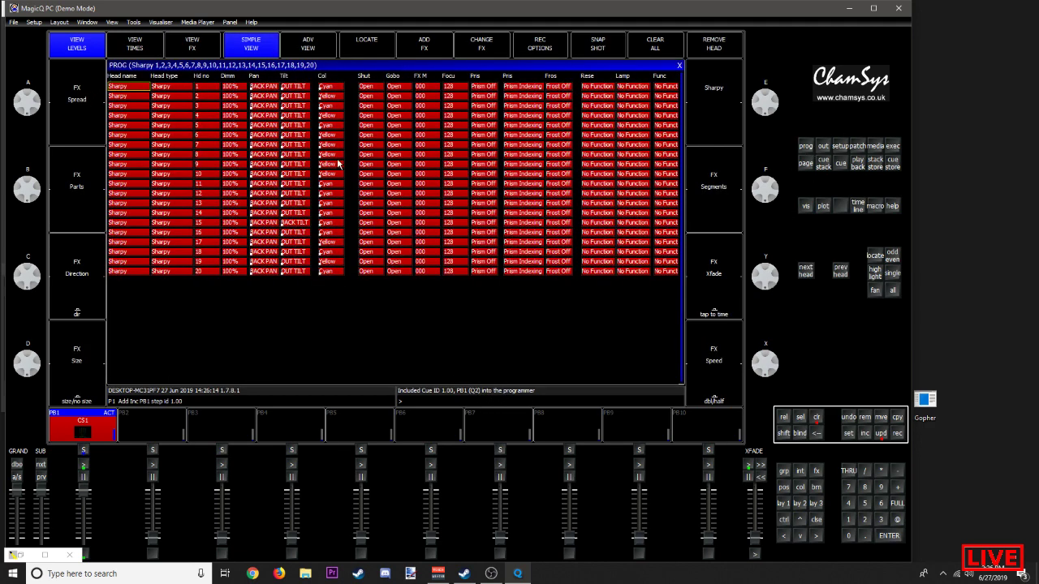
left_click(680, 66)
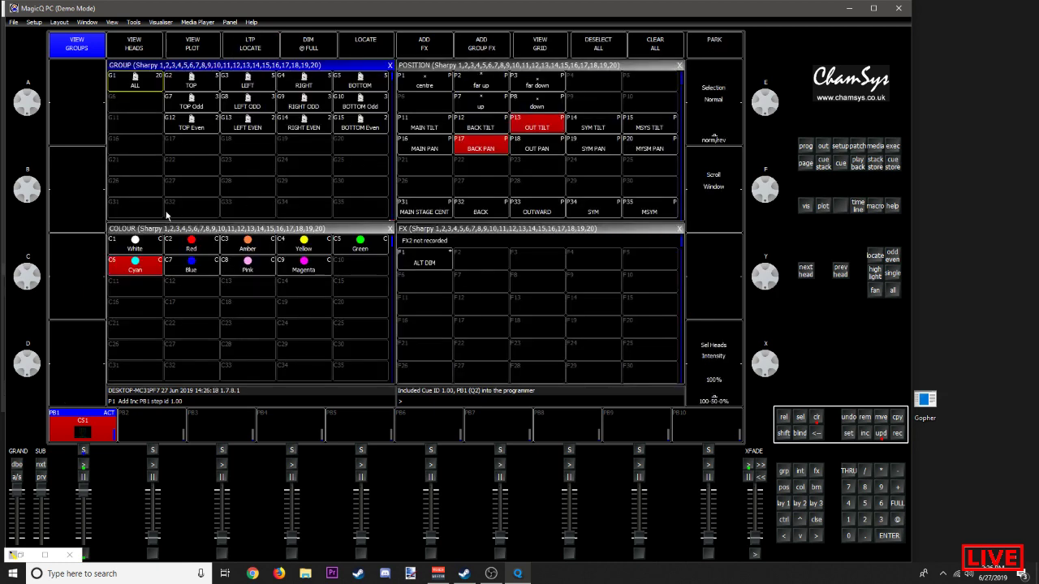
Step: Apply the Yellow palette to the TOP Odd group and Cyan to the TOP Even group
left_click(180, 77)
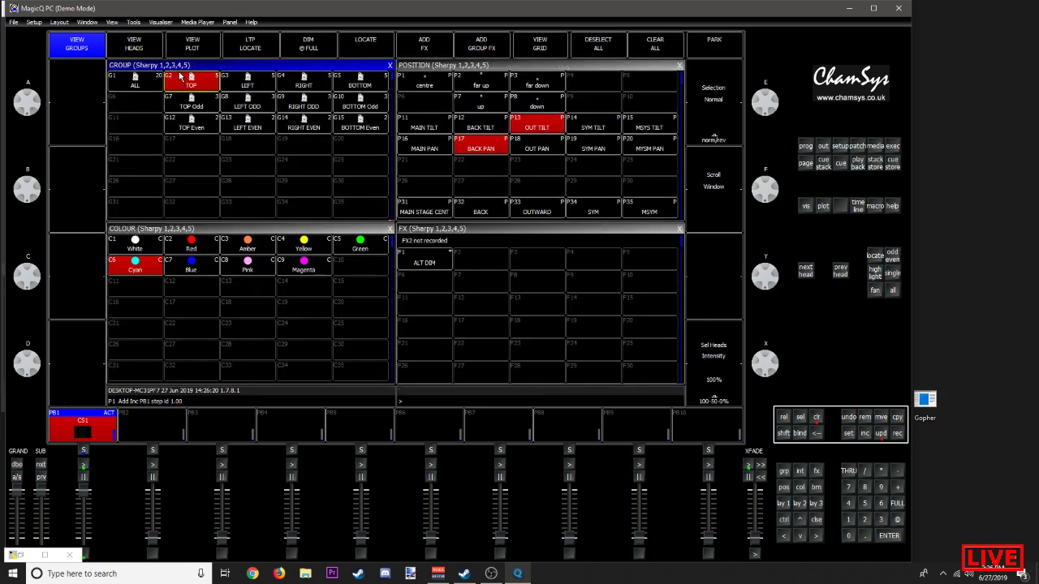
left_click(203, 230)
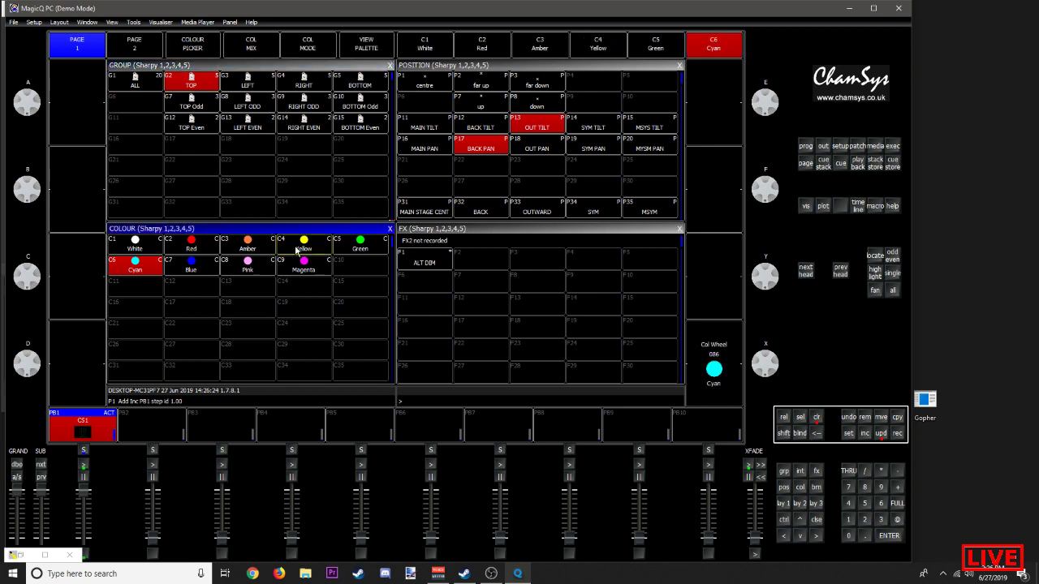
left_click(148, 83)
left_click(176, 99)
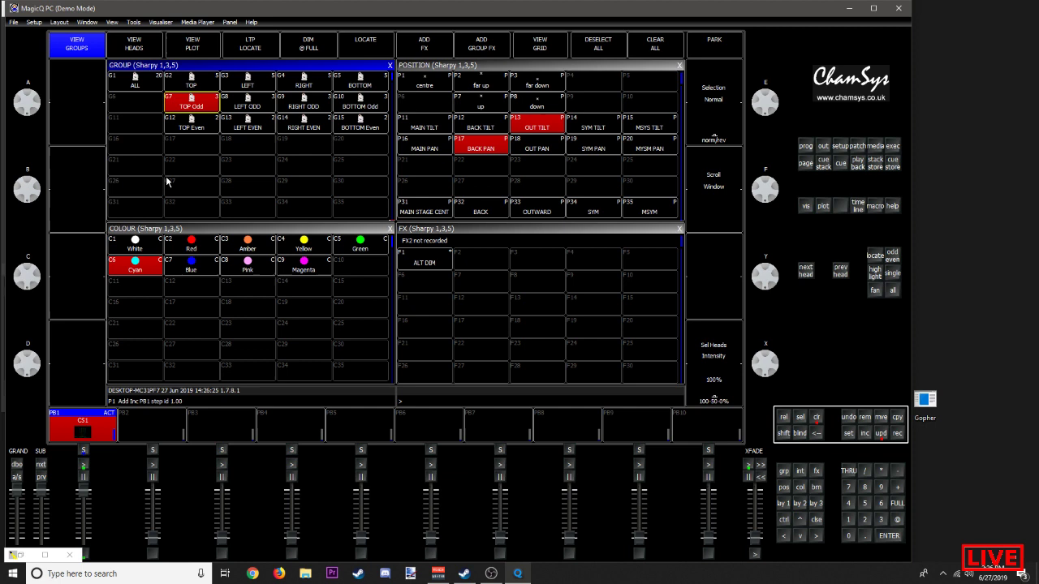
left_click(195, 133)
left_click(202, 105)
left_click(294, 245)
left_click(189, 125)
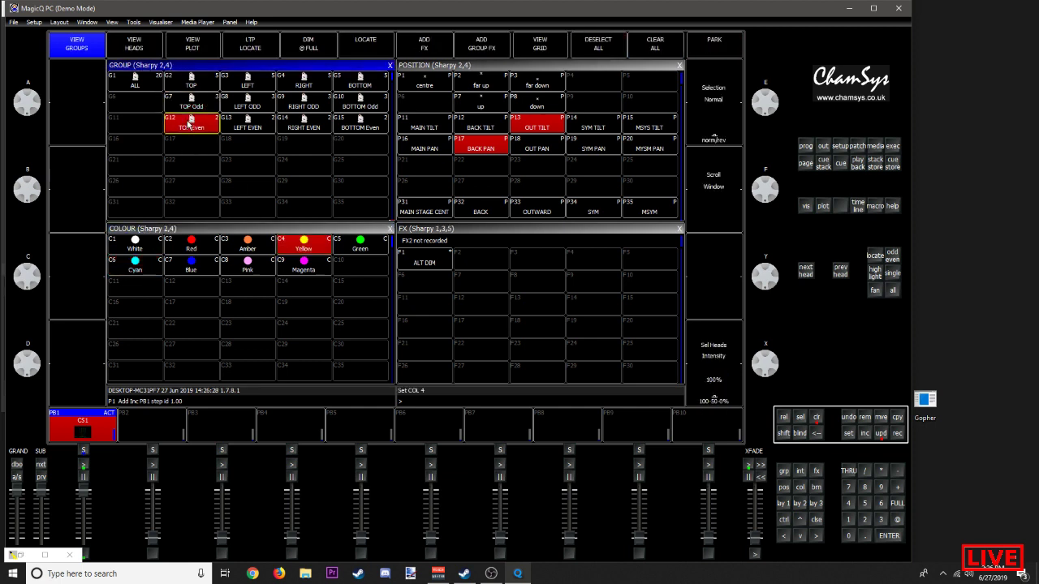
left_click(141, 266)
Step: Apply the Cyan palette to the LEFT ODD group and Yellow to the LEFT EVEN group
left_click(248, 104)
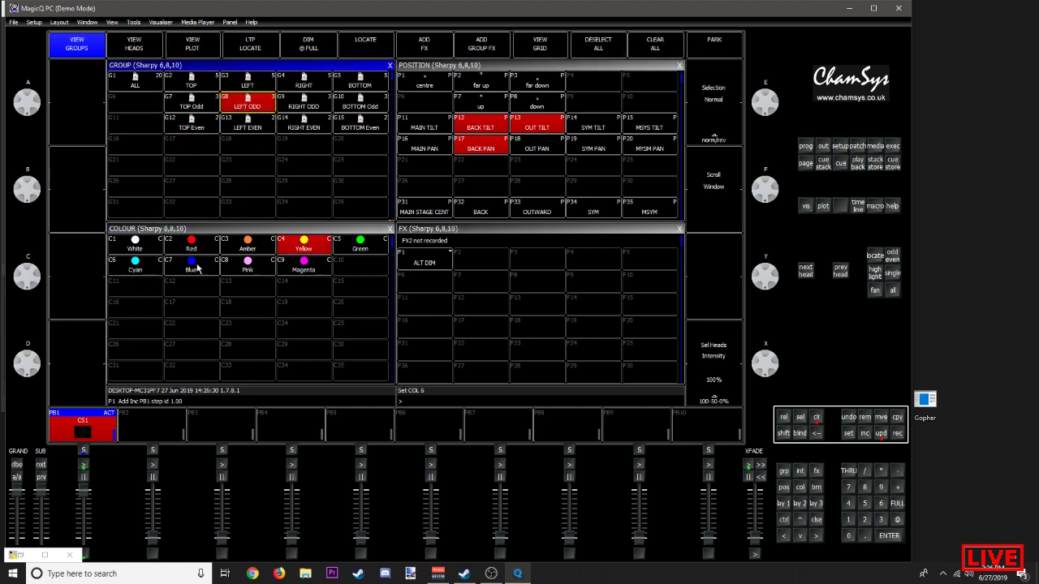
left_click(136, 267)
left_click(253, 126)
left_click(304, 246)
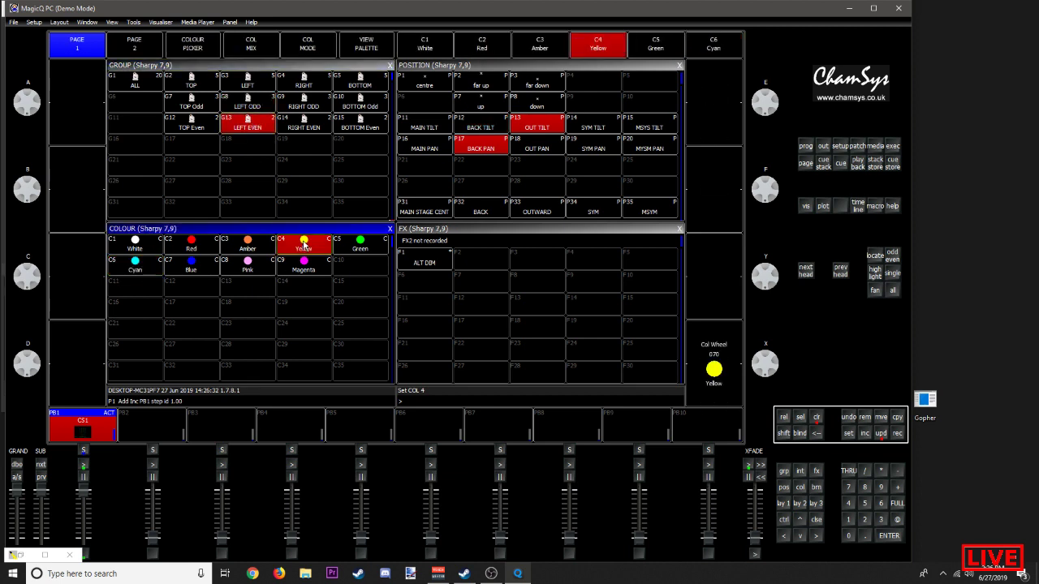
Step: Recheck the LEFT ODD group and apply the Yellow palette to the RIGHT ODD group
left_click(248, 104)
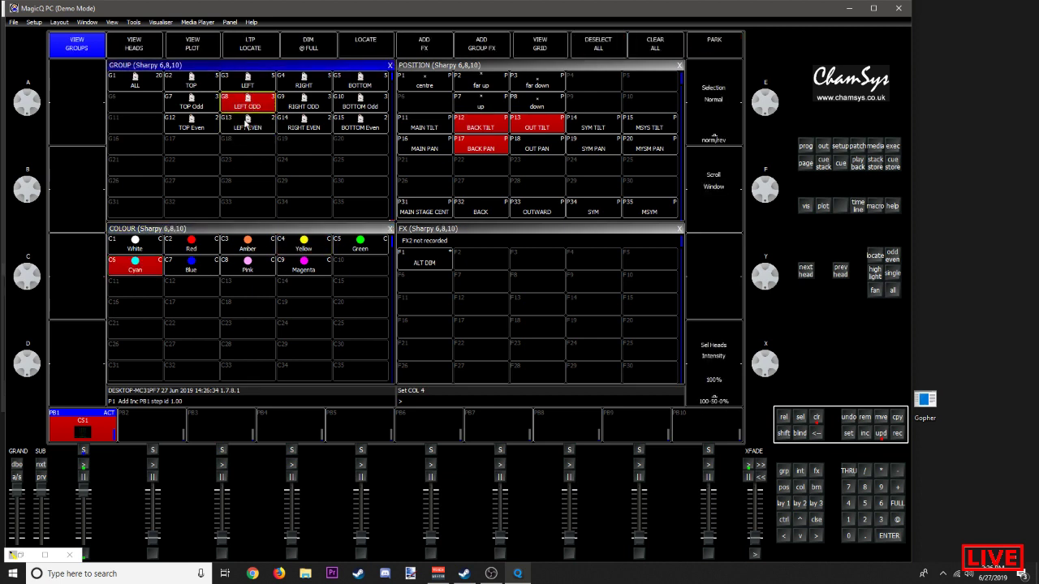
left_click(248, 101)
left_click(244, 107)
left_click(304, 101)
left_click(310, 246)
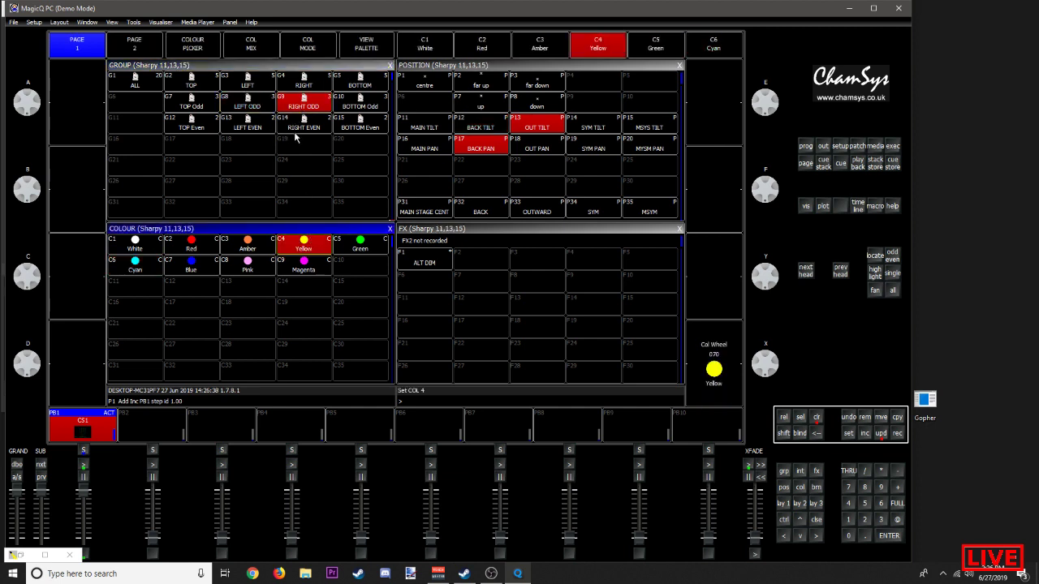
Step: Compare the colours assigned to the odd and even groups of the LEFT and RIGHT heads
left_click(296, 130)
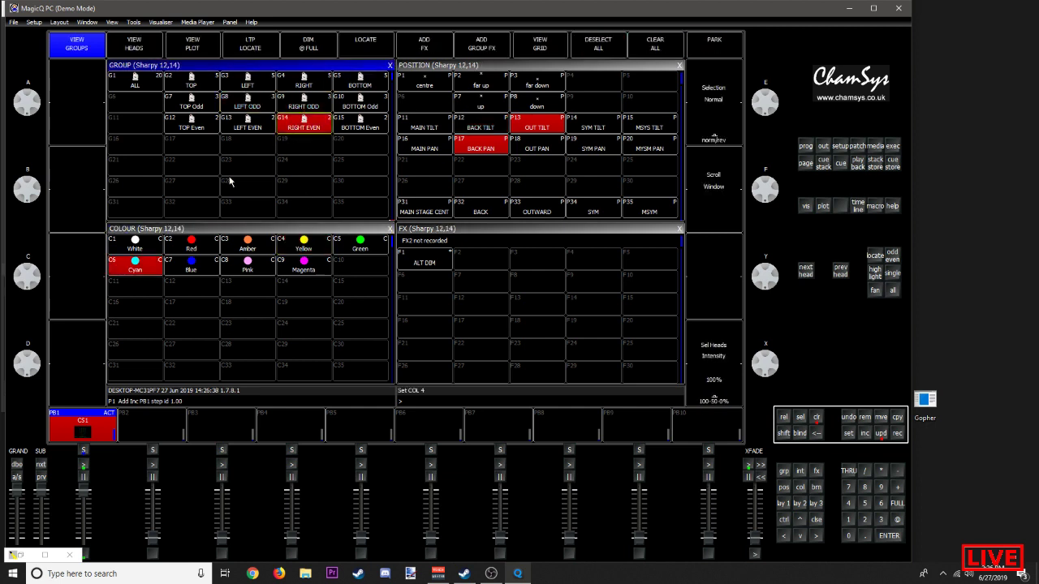
left_click(286, 103)
left_click(290, 128)
left_click(296, 108)
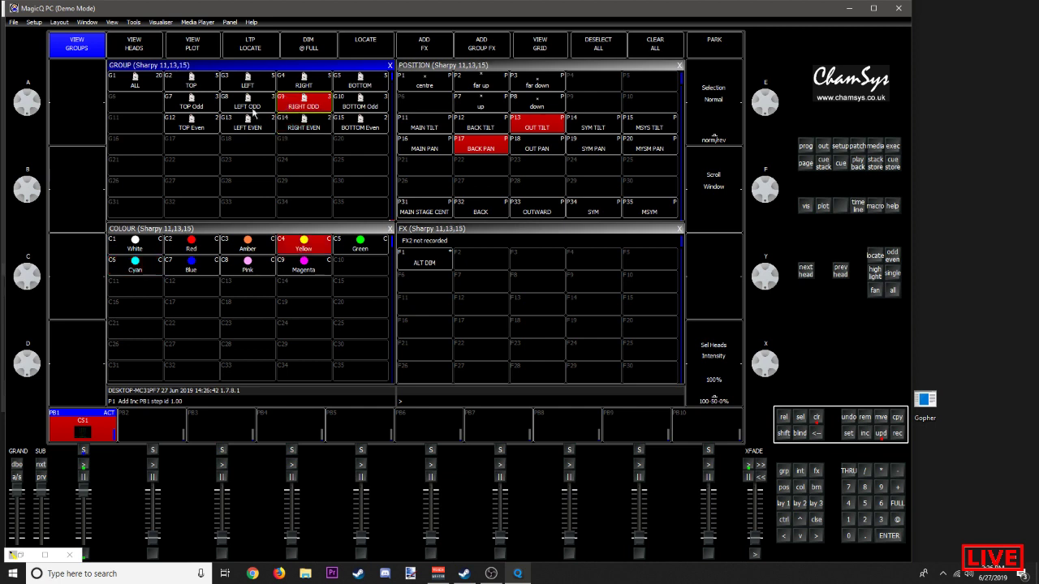
left_click(238, 105)
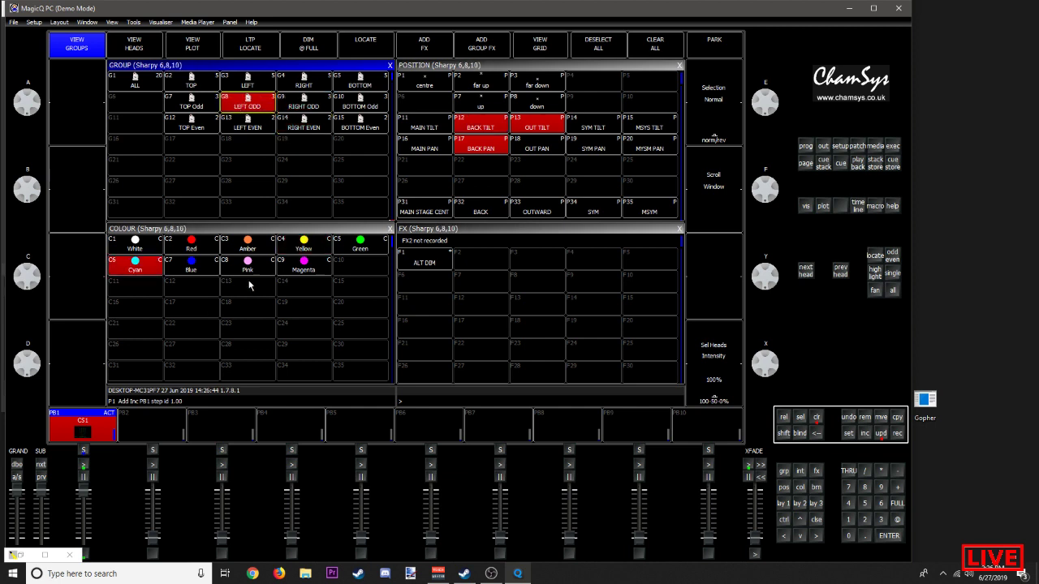
left_click(258, 126)
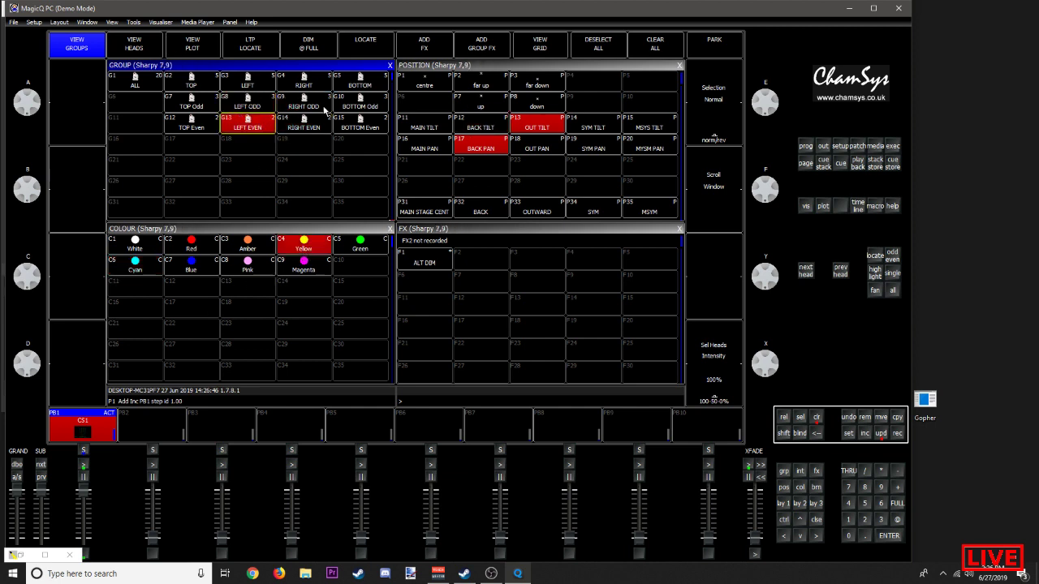
left_click(327, 109)
left_click(309, 123)
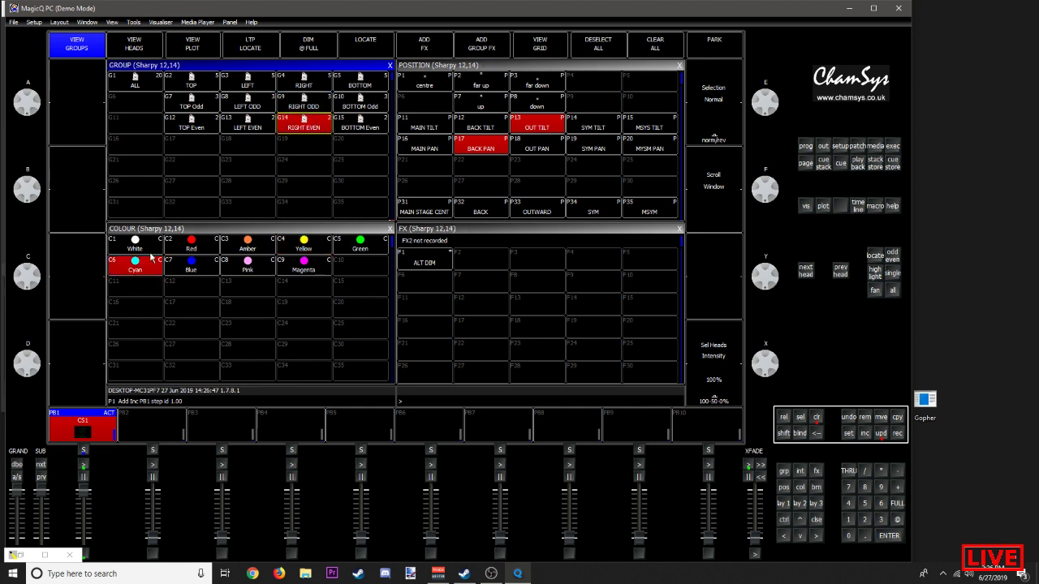
left_click(307, 107)
left_click(300, 120)
left_click(305, 108)
left_click(300, 120)
left_click(302, 107)
left_click(298, 119)
left_click(302, 103)
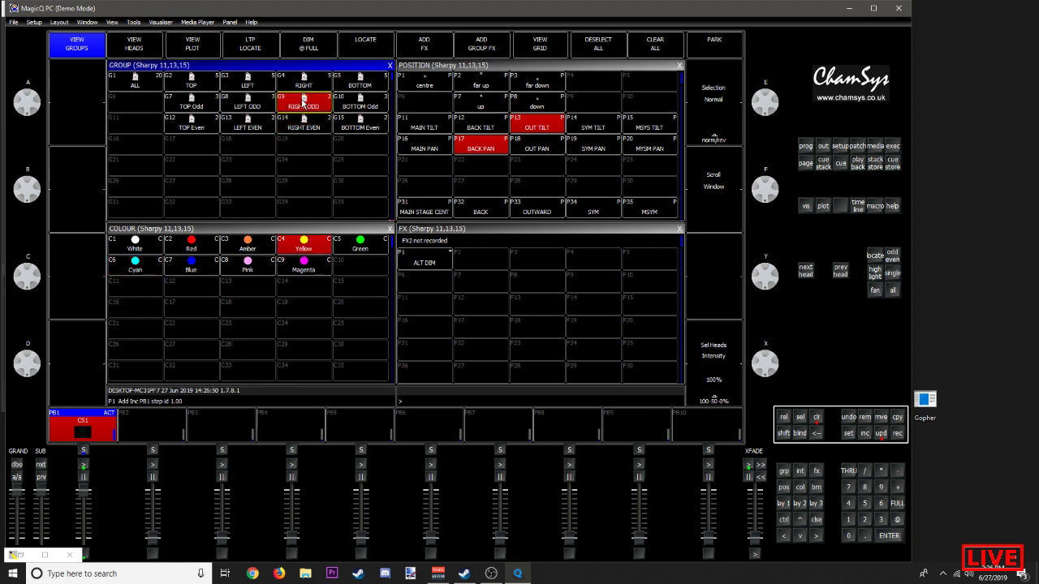
Step: Apply the Cyan palette to the RIGHT ODD group and Yellow to the RIGHT EVEN group
left_click(139, 274)
left_click(303, 127)
left_click(290, 247)
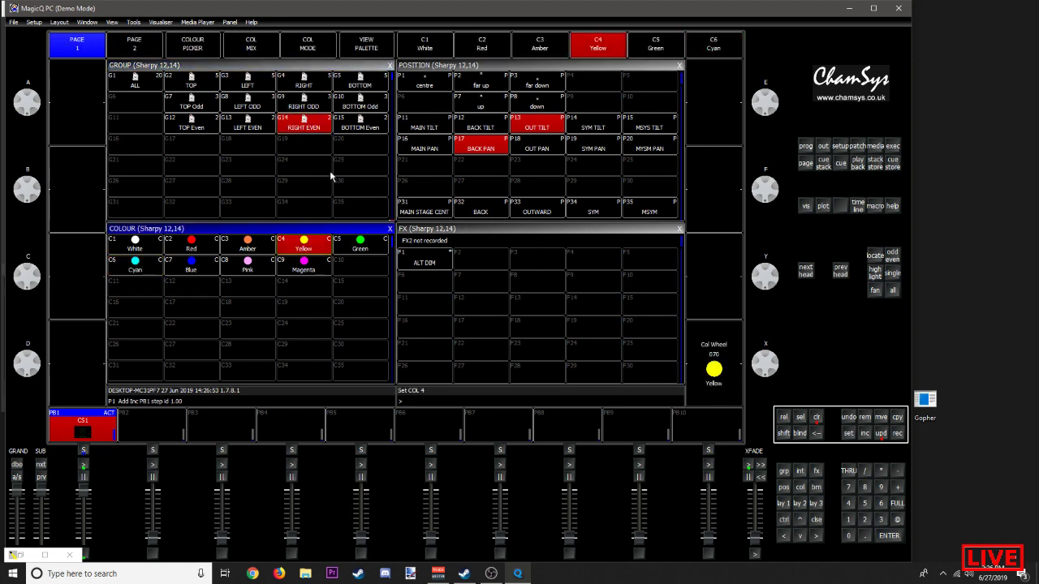
Step: Apply the Yellow palette to the BOTTOM Odd group and Cyan to the BOTTOM Even group
left_click(358, 106)
left_click(295, 247)
left_click(357, 123)
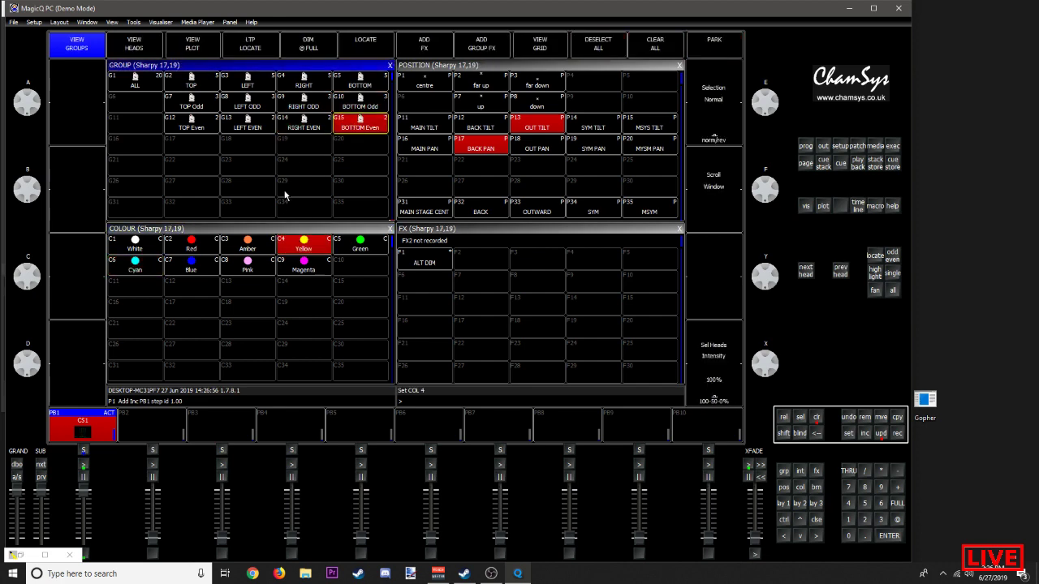
left_click(146, 263)
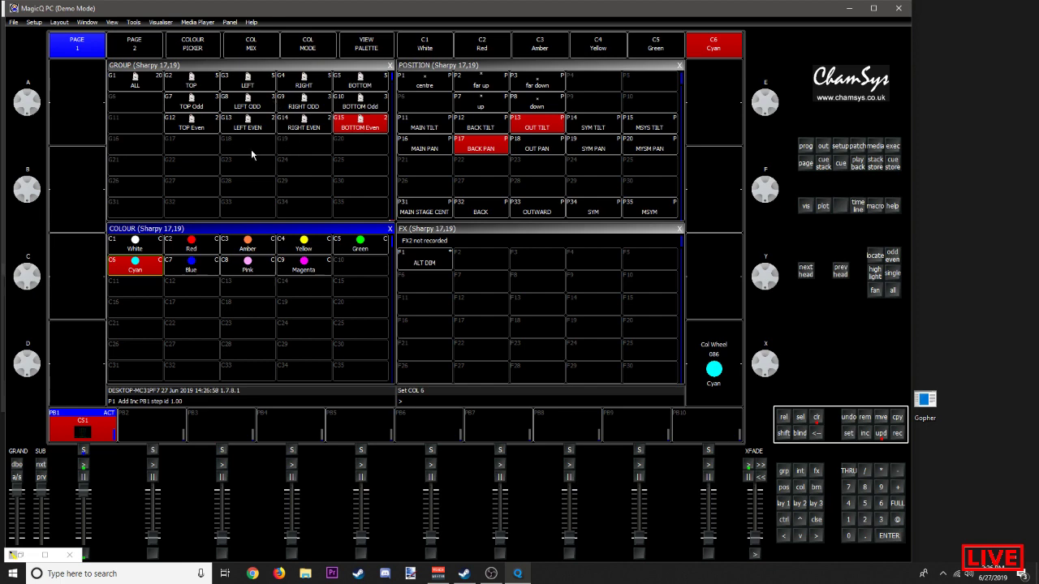
Step: Open the visualiser and move its window clear of the group, position, colour and FX windows
left_click(155, 22)
left_click(166, 22)
left_click(168, 23)
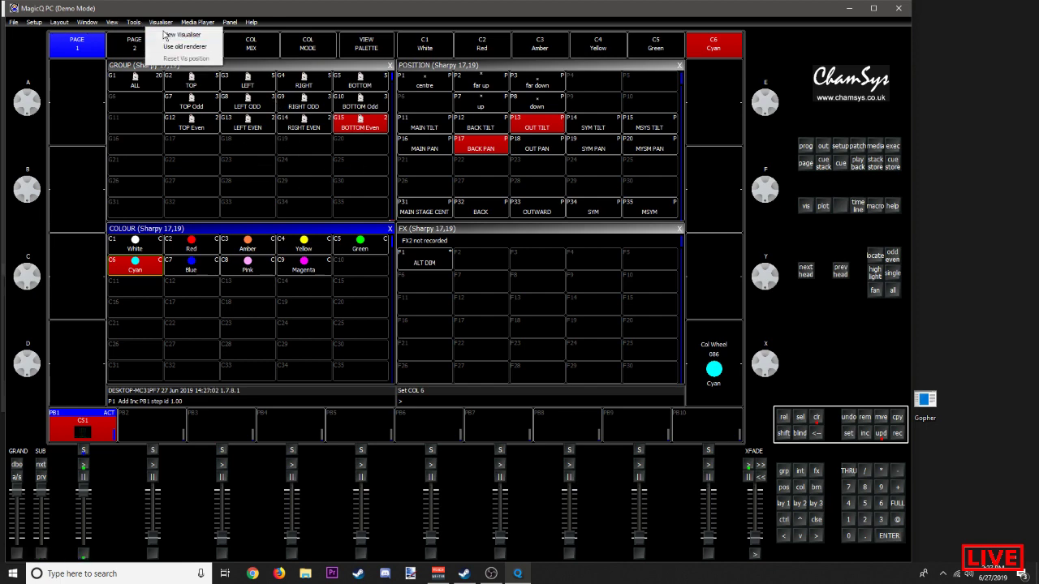
left_click(175, 35)
left_click_drag(762, 303, 770, 354)
left_click_drag(713, 108, 804, 81)
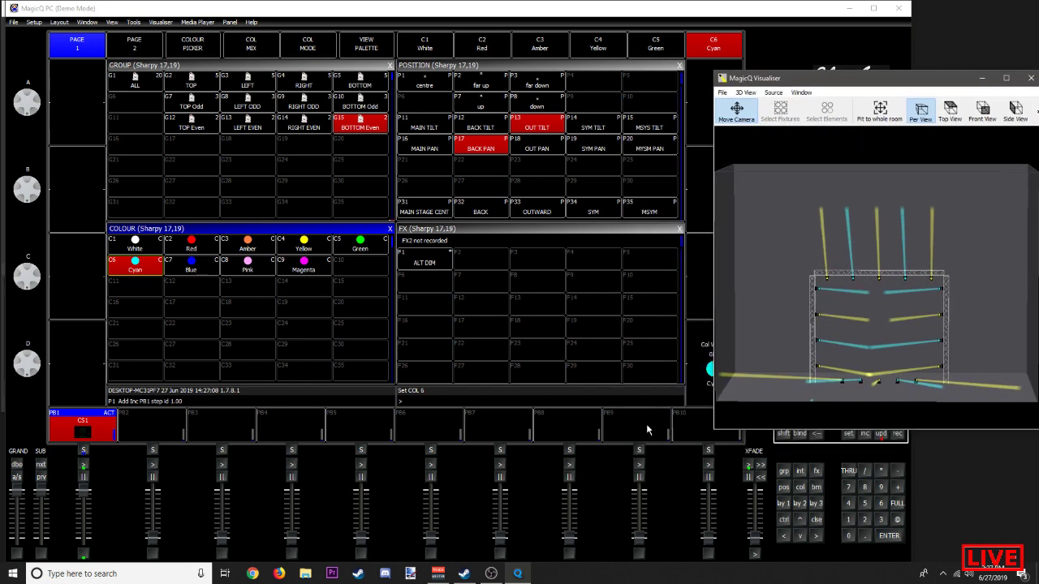
Step: Record the yellow and cyan look as cue 2.00 on playback 1 and clear the programmer
left_click(898, 435)
left_click(79, 431)
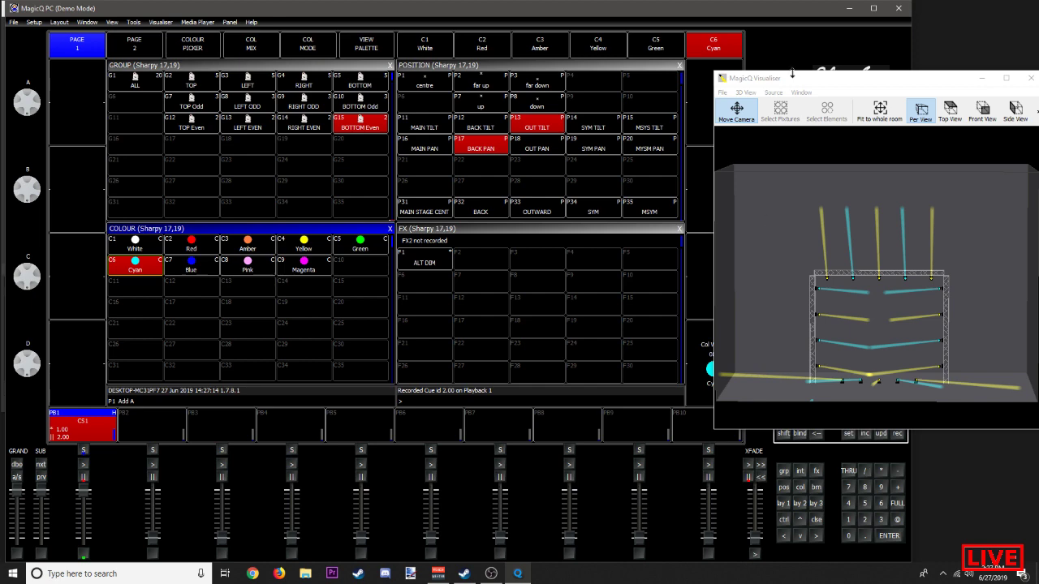
left_click_drag(792, 74, 371, 240)
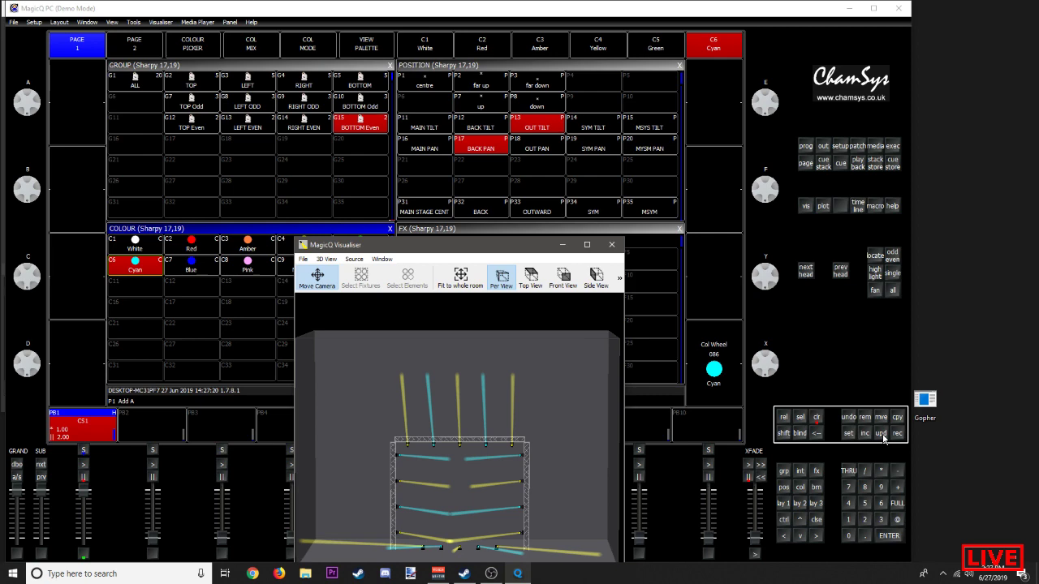
left_click(816, 416)
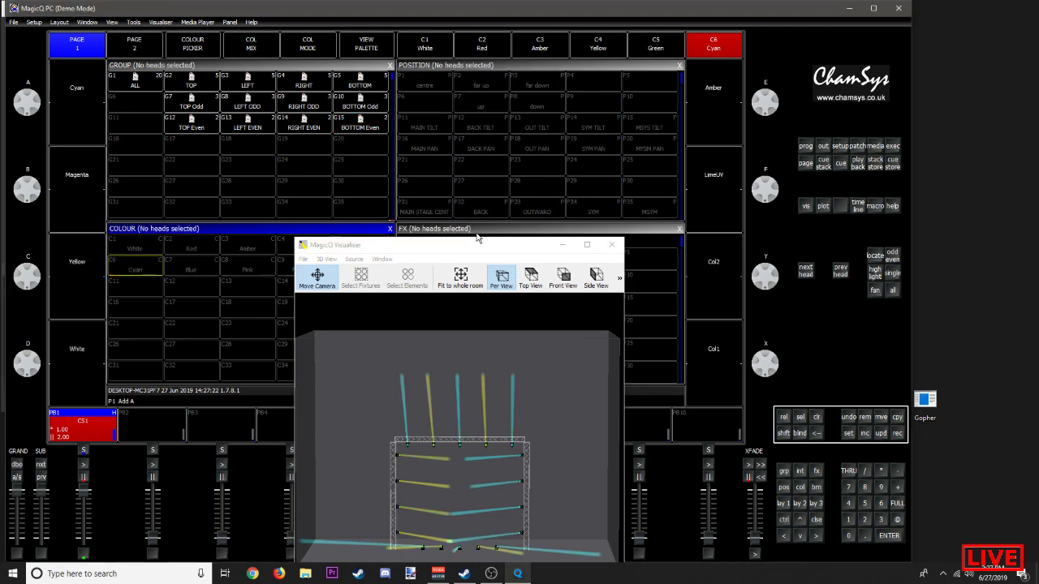
left_click_drag(475, 248, 867, 32)
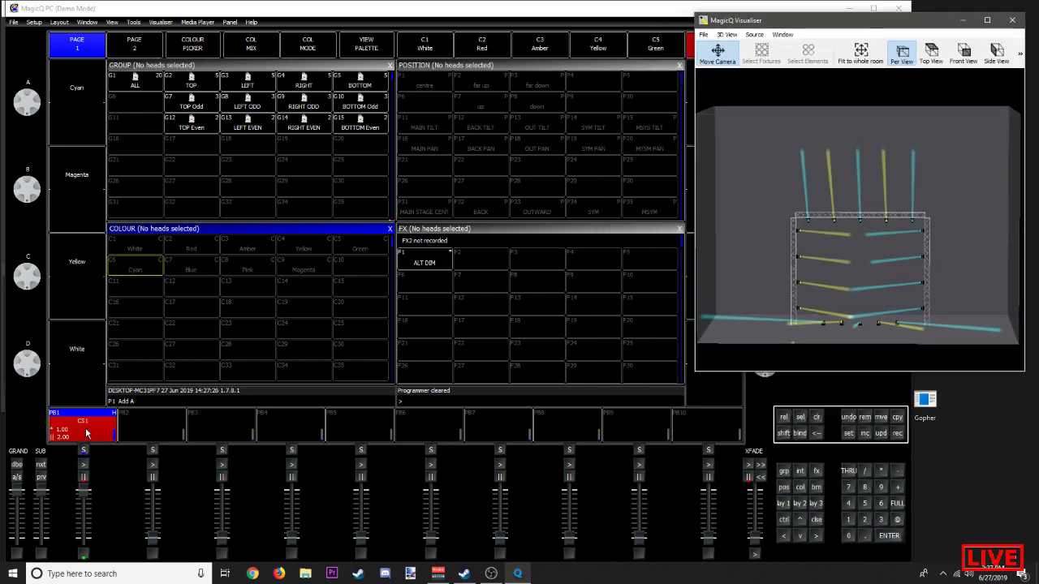
Step: Name playback 1 YELLCYN
left_click(87, 434)
left_click(86, 431)
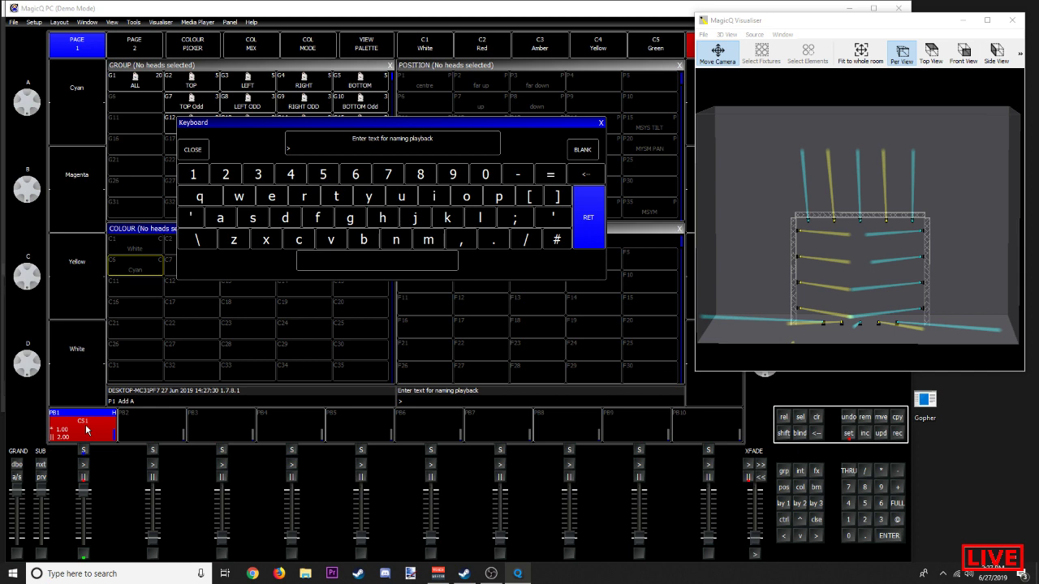
type("YELLCYN")
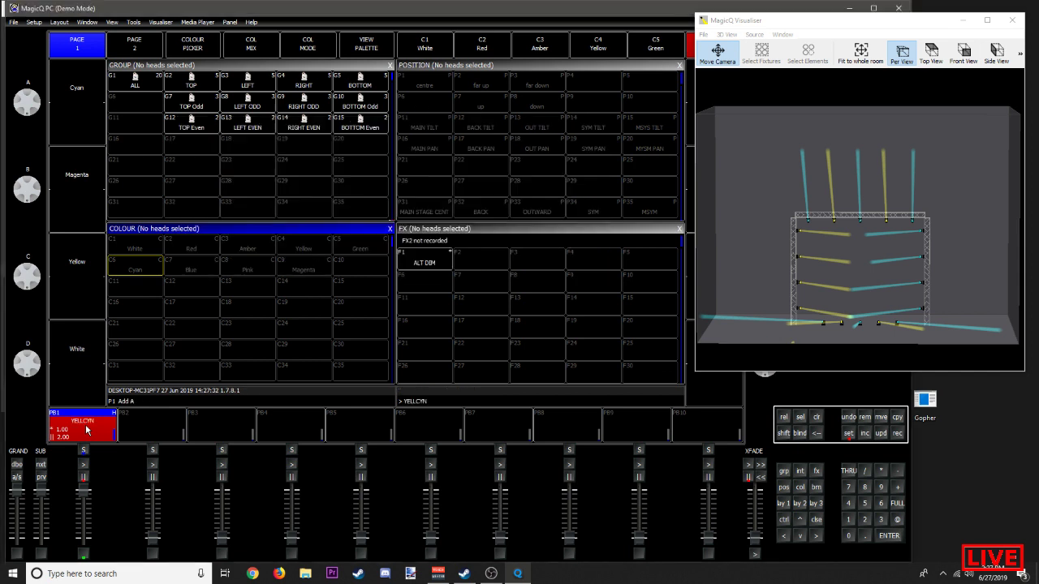
key("Return")
Step: Open the YELLCYN cue stack, start its chase and watch it in the visualiser from an angled view
left_click(94, 433)
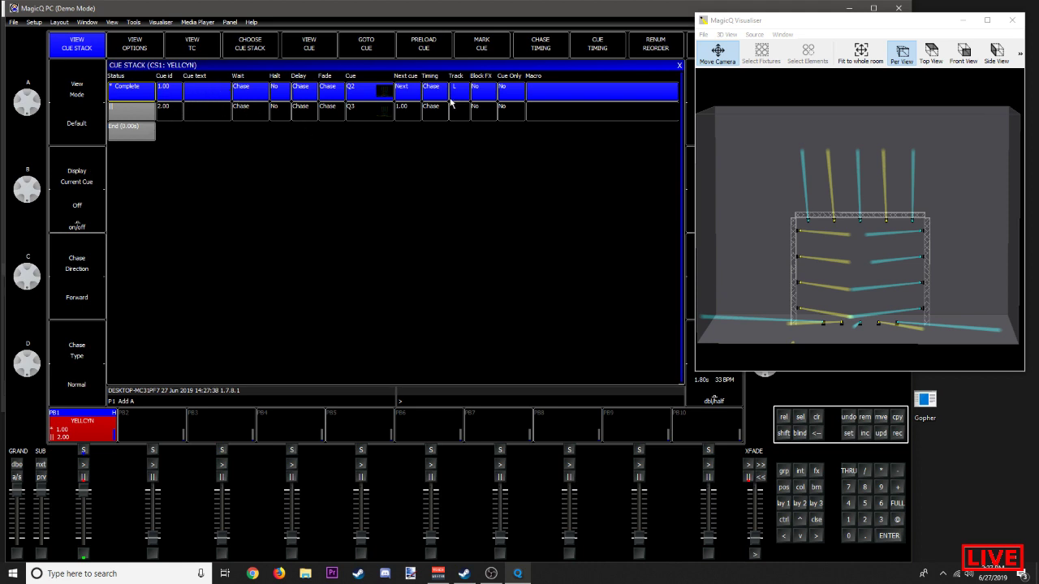
left_click(83, 465)
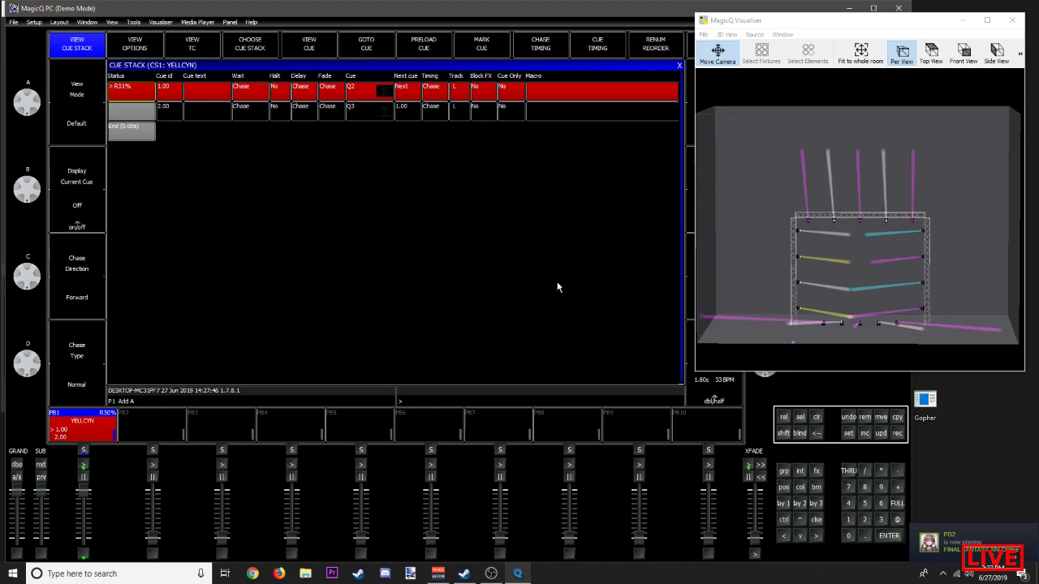
left_click_drag(818, 23, 766, 153)
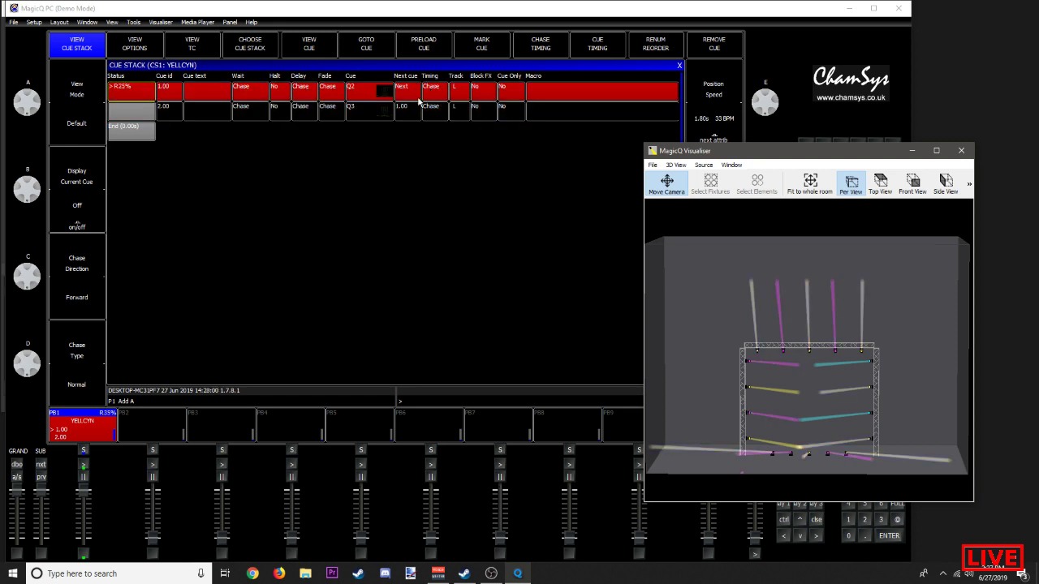
left_click_drag(704, 157, 243, 79)
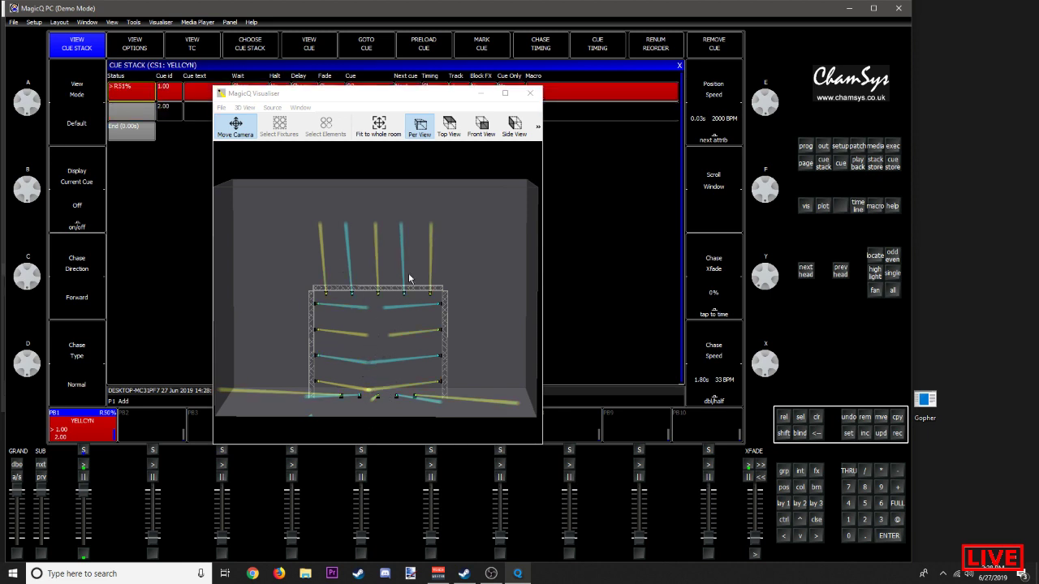
left_click_drag(428, 300, 376, 343)
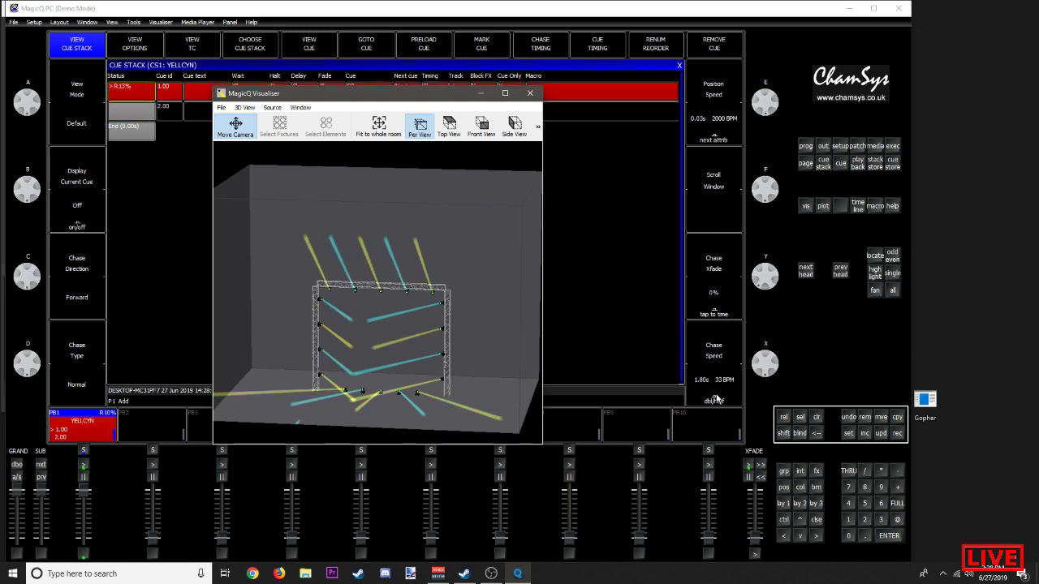
Step: Double the YELLCYN chase speed up to 133 BPM, and tap it to time at 136 BPM
left_click(708, 350)
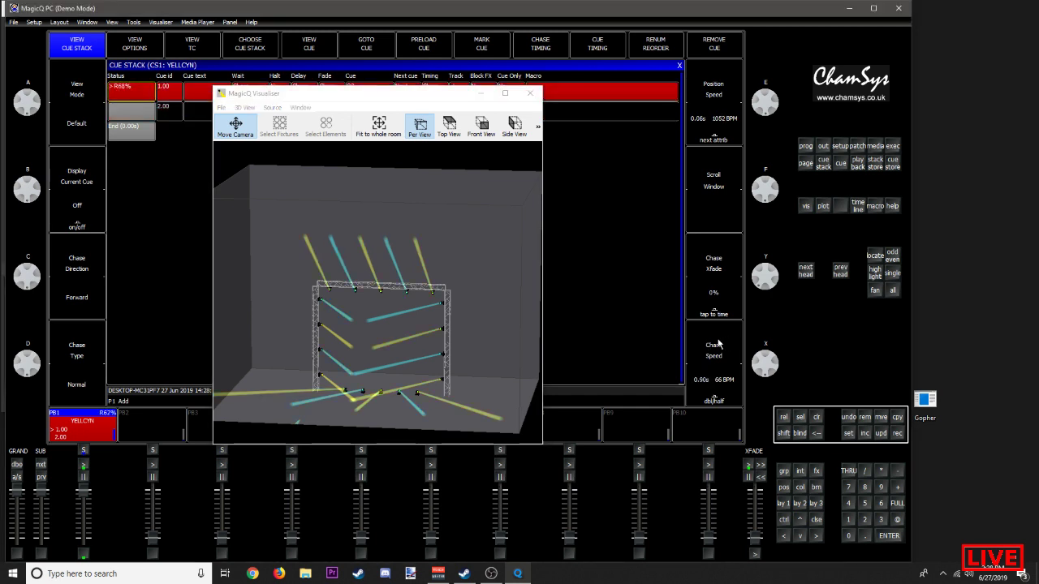
double_click(716, 344)
left_click(709, 299)
left_click(707, 301)
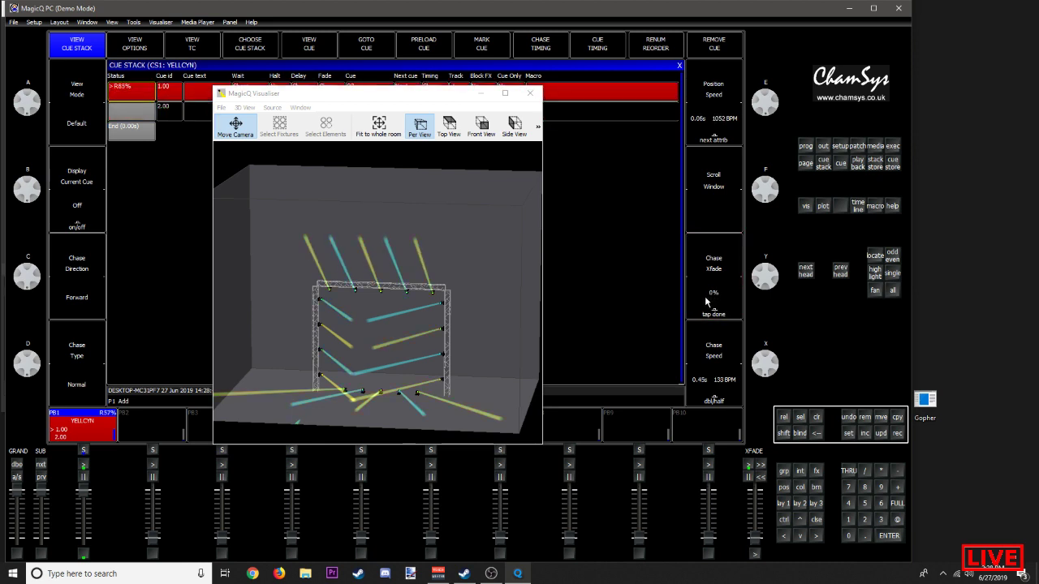
left_click(705, 297)
left_click(705, 297)
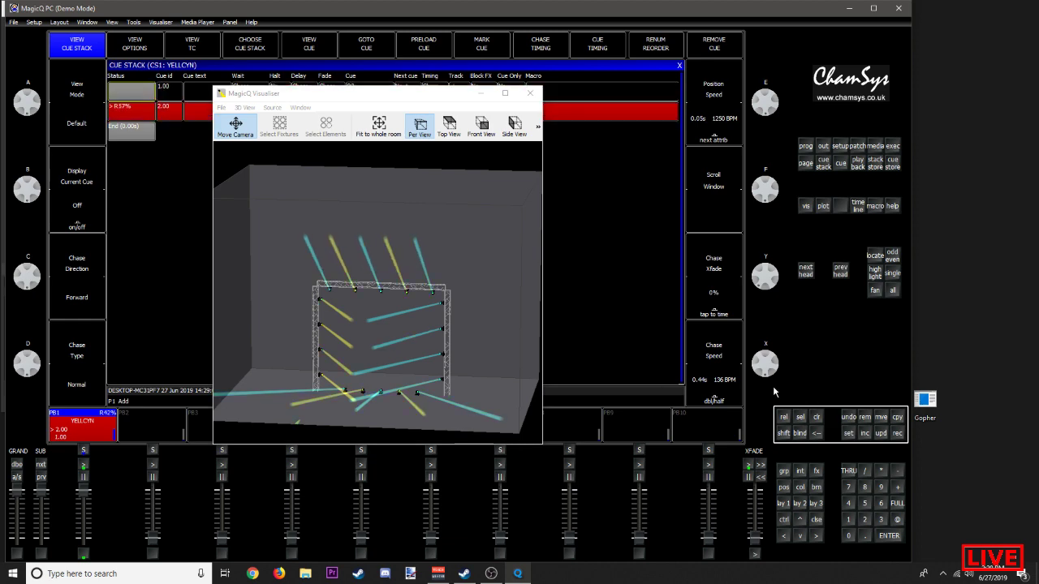
Step: Pause the running YELLCYN chase on playback 1
left_click_drag(276, 93, 393, 141)
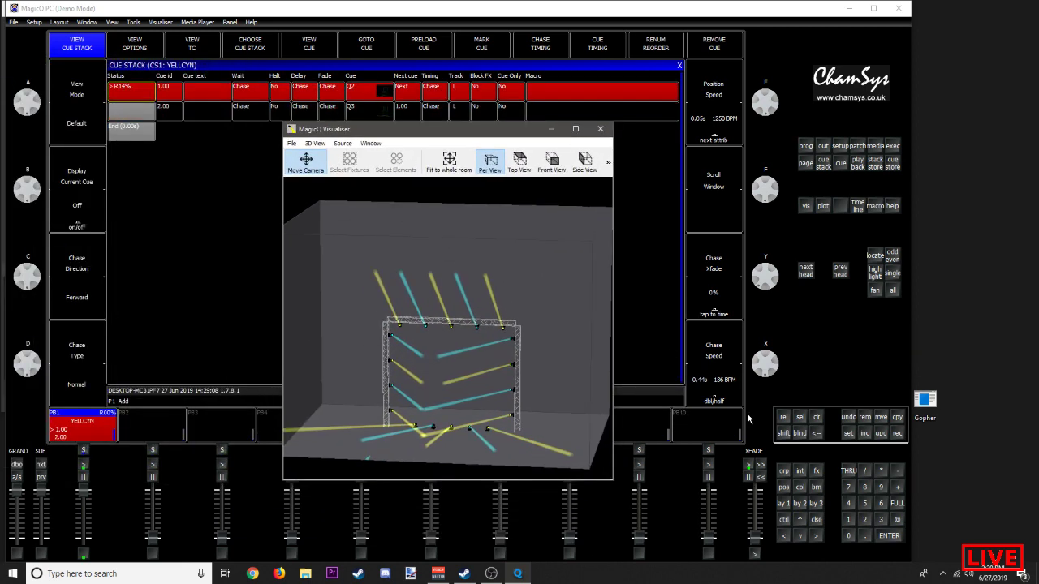
left_click(84, 477)
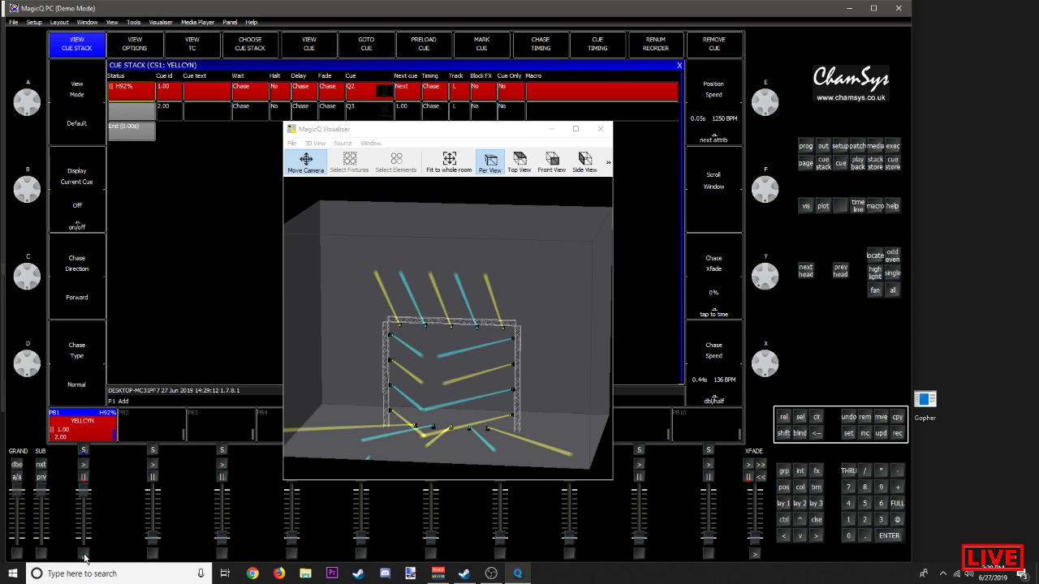
Step: Bring playback 1's fader down to zero and flash the YELLCYN chase on and off
left_click_drag(84, 491, 83, 565)
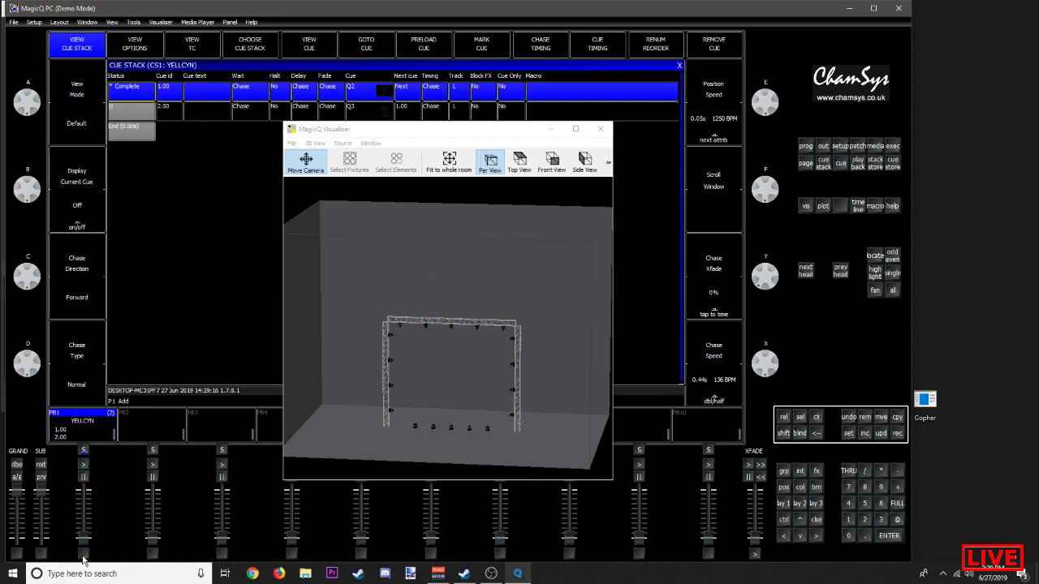
left_click(82, 557)
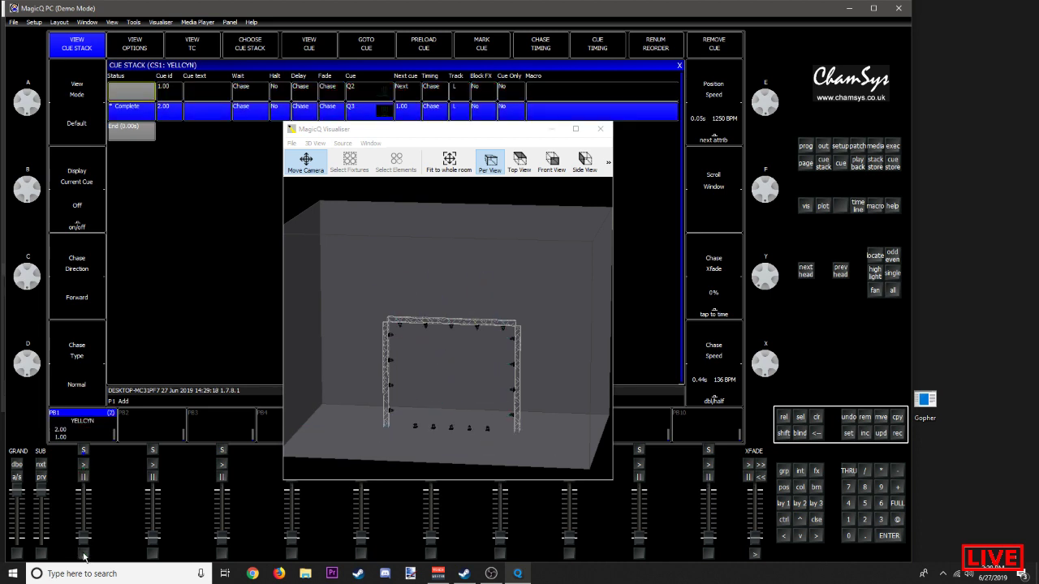
left_click(83, 556)
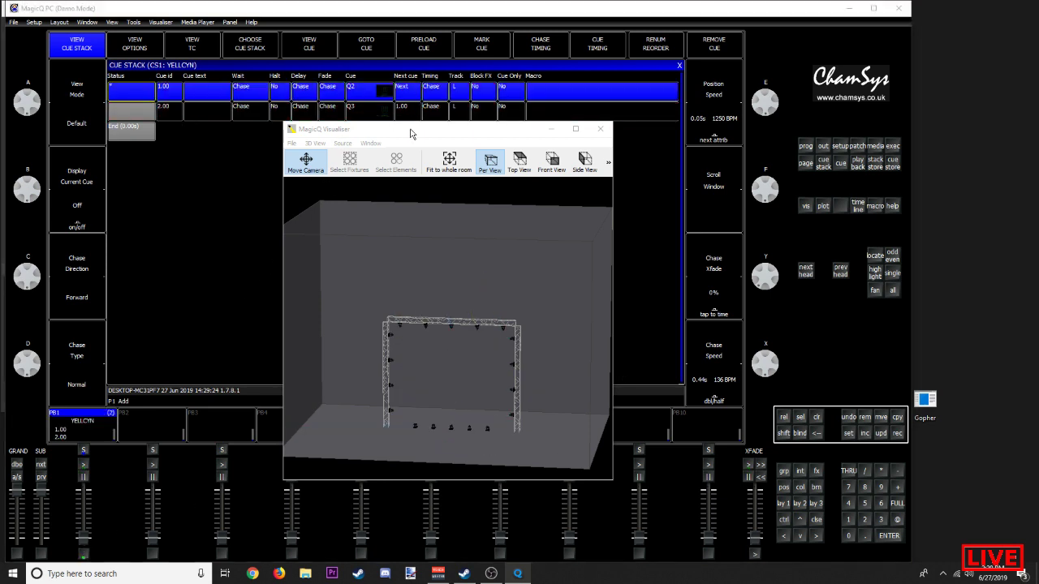
Step: Move the visualiser clear of the cue list and set all YELLCYN cue stack steps to individual cue timing
left_click_drag(420, 129, 476, 136)
left_click(331, 78)
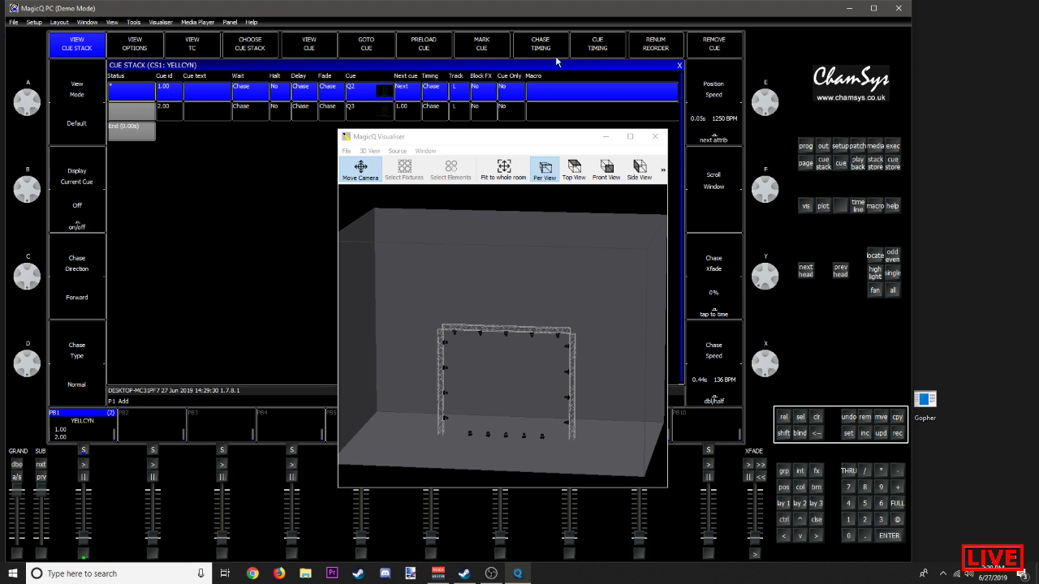
left_click(597, 47)
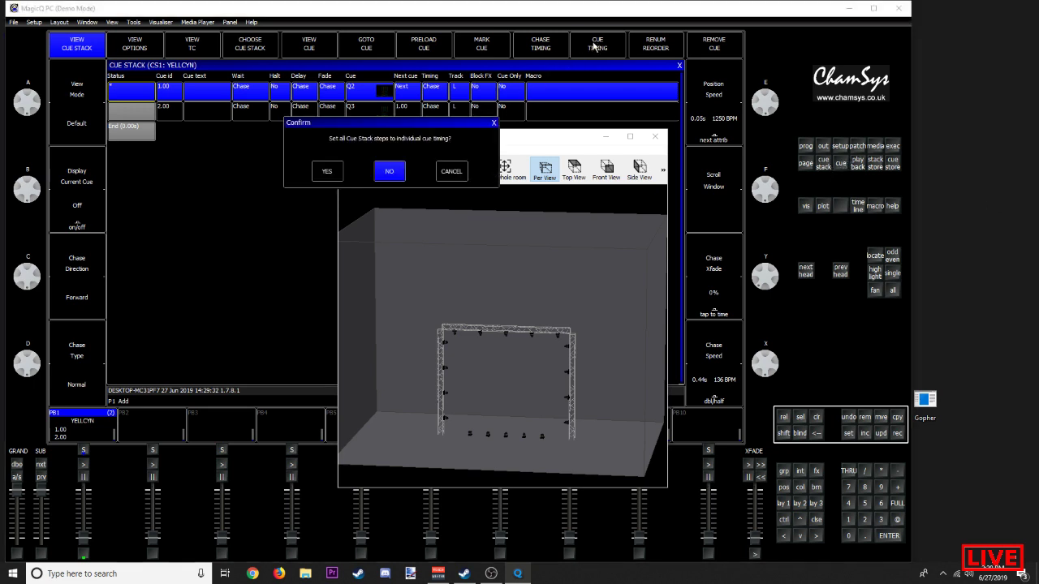
left_click(323, 171)
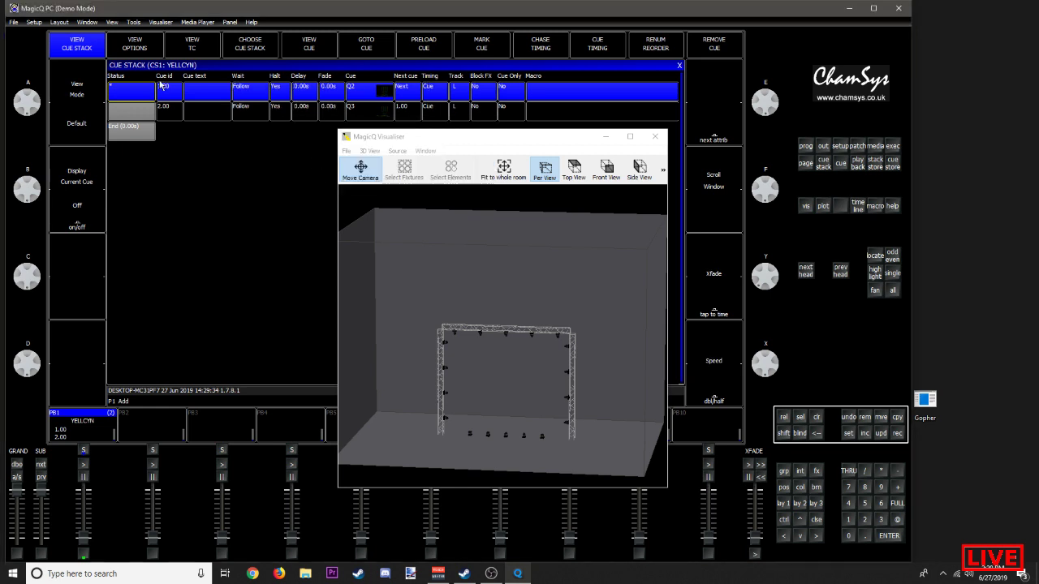
left_click_drag(229, 96, 220, 126)
left_click(214, 95)
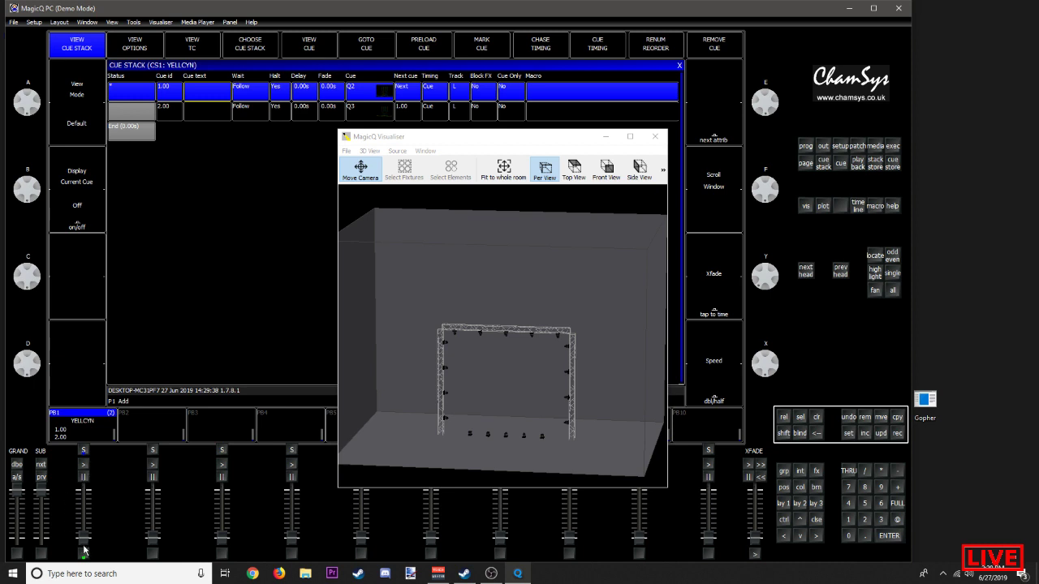
Step: Check the YELLCYN stack in the visualiser by raising playback 1's fader to full and returning it to zero
left_click_drag(84, 541, 99, 414)
left_click(83, 465)
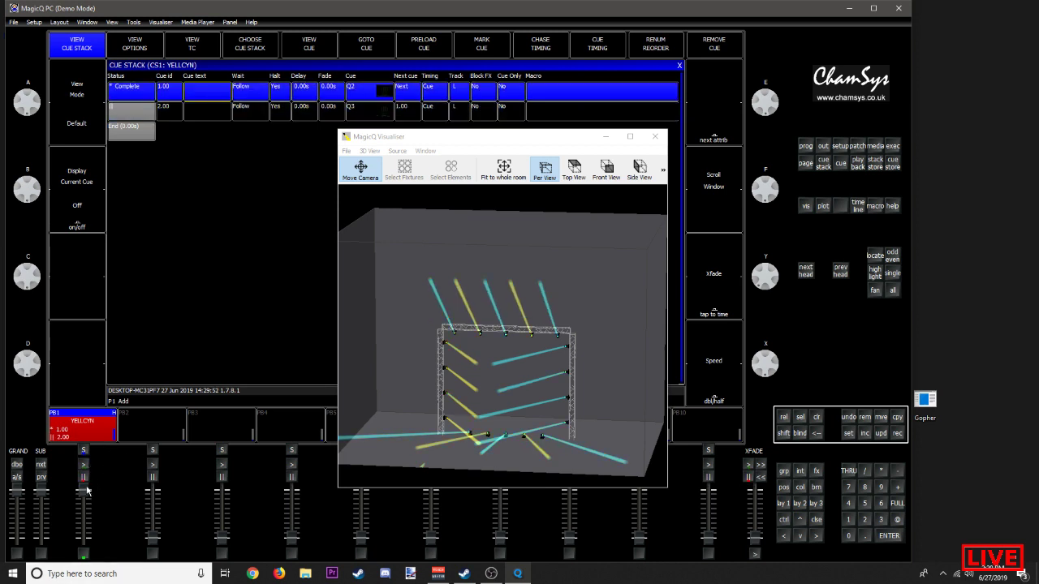
left_click_drag(85, 490, 84, 556)
Step: Flash playback 1 repeatedly to check how quickly the YELLCYN look snaps on and off
left_click(84, 556)
left_click(85, 555)
left_click(83, 558)
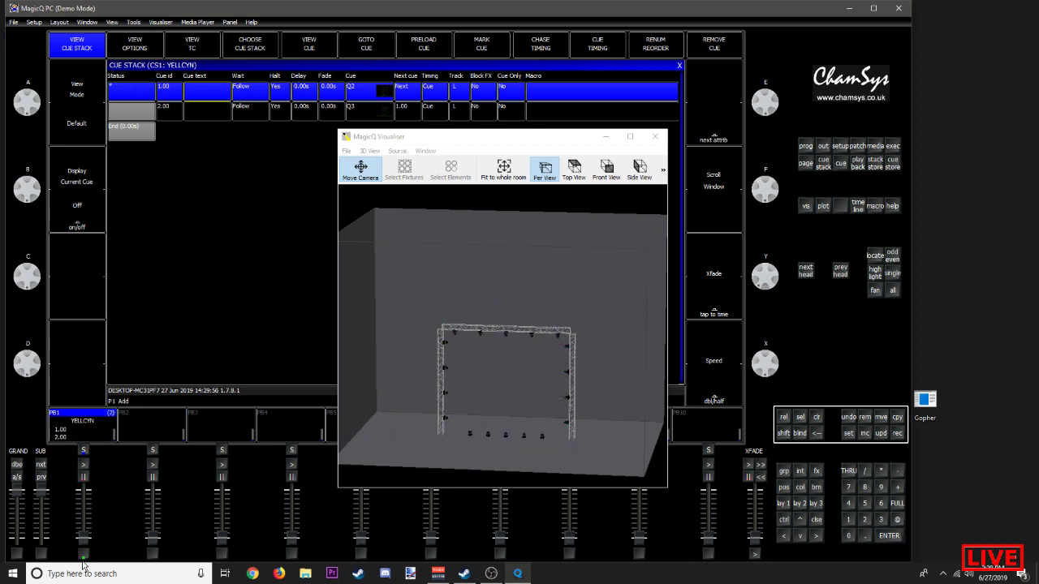
left_click(82, 557)
left_click(83, 557)
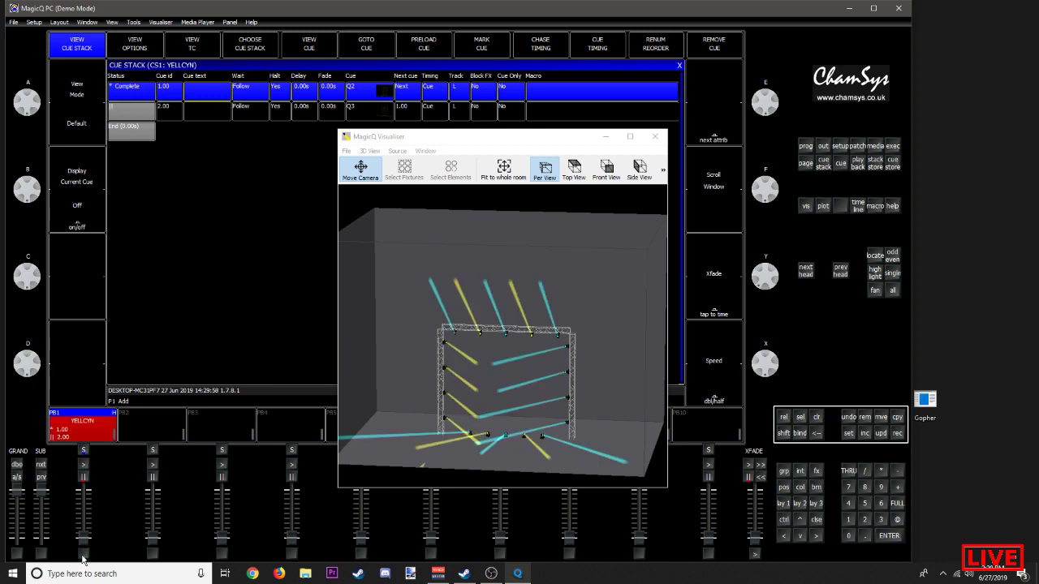
left_click(82, 557)
left_click(83, 555)
left_click(83, 555)
left_click(83, 557)
left_click(83, 558)
left_click(83, 558)
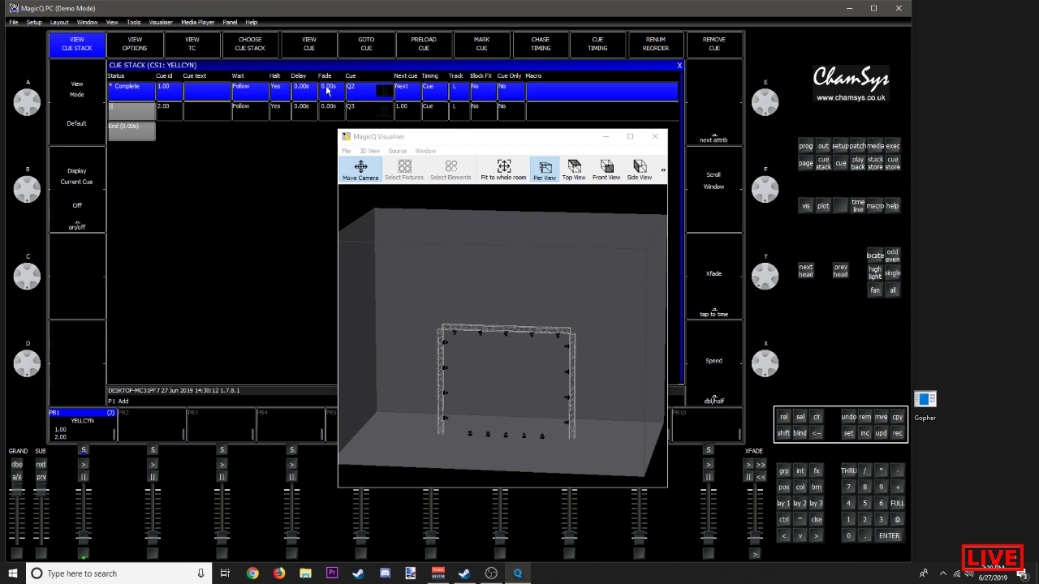
Step: Set the release time on the YELLCYN stack's End row to 1 second
double_click(129, 132)
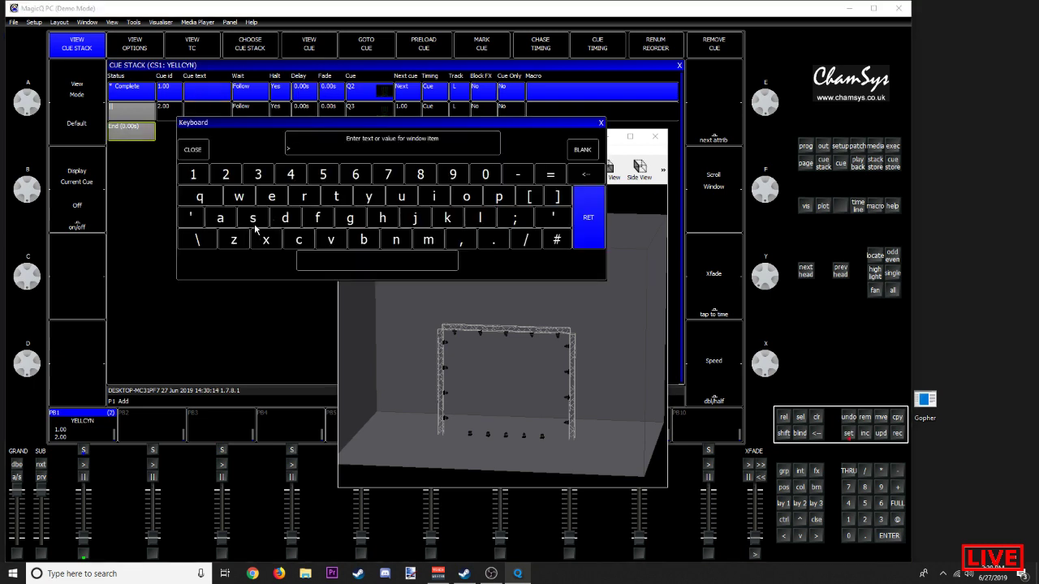
left_click(601, 122)
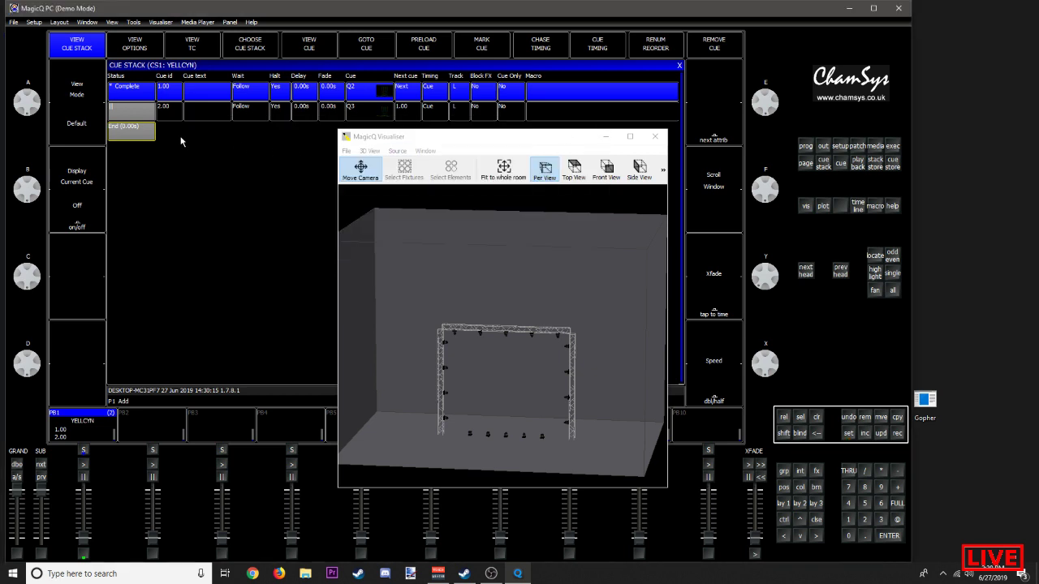
double_click(136, 131)
type("1")
key("Return")
Step: Test how the YELLCYN look fades out by flashing playback 1 and pulling its fader from full to zero
left_click(83, 554)
left_click(83, 556)
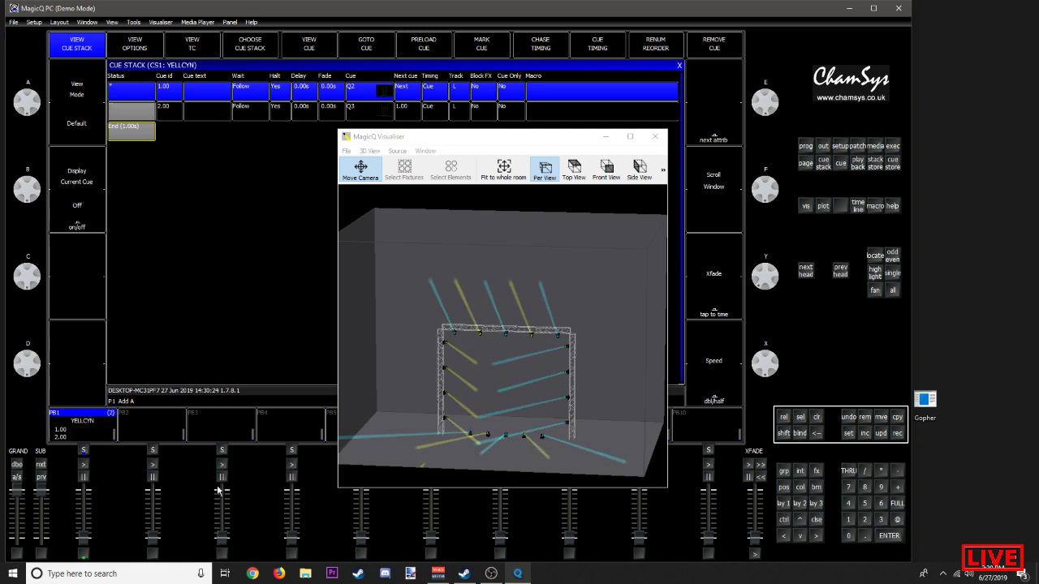
left_click(84, 551)
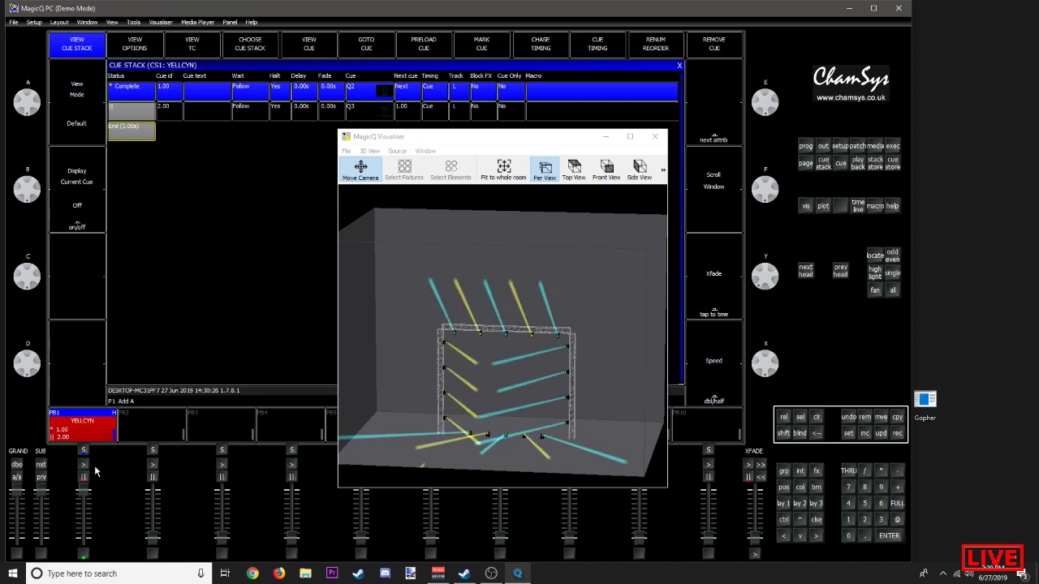
left_click_drag(87, 497, 103, 573)
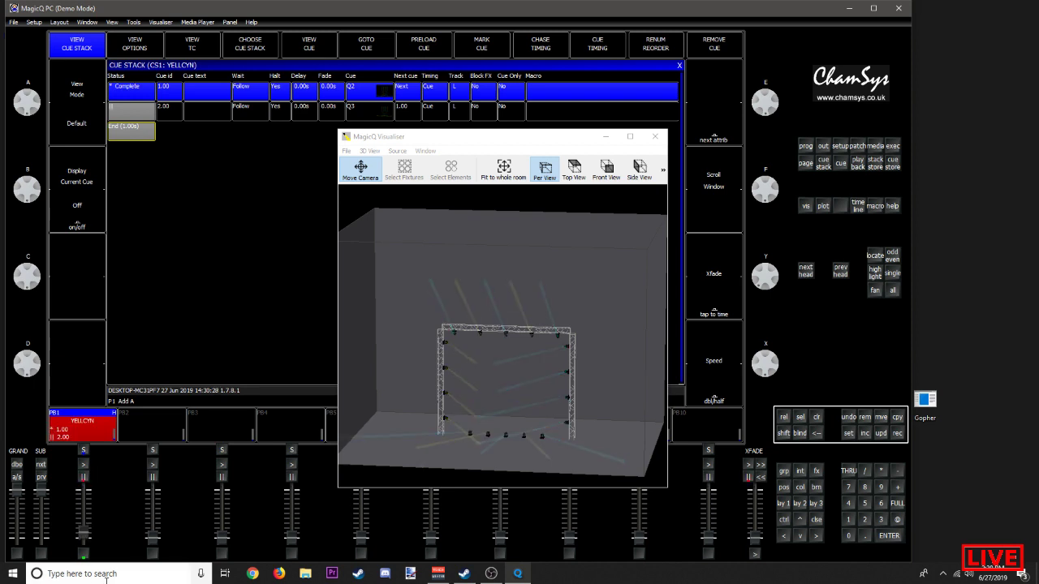
left_click_drag(87, 527, 97, 576)
left_click(82, 551)
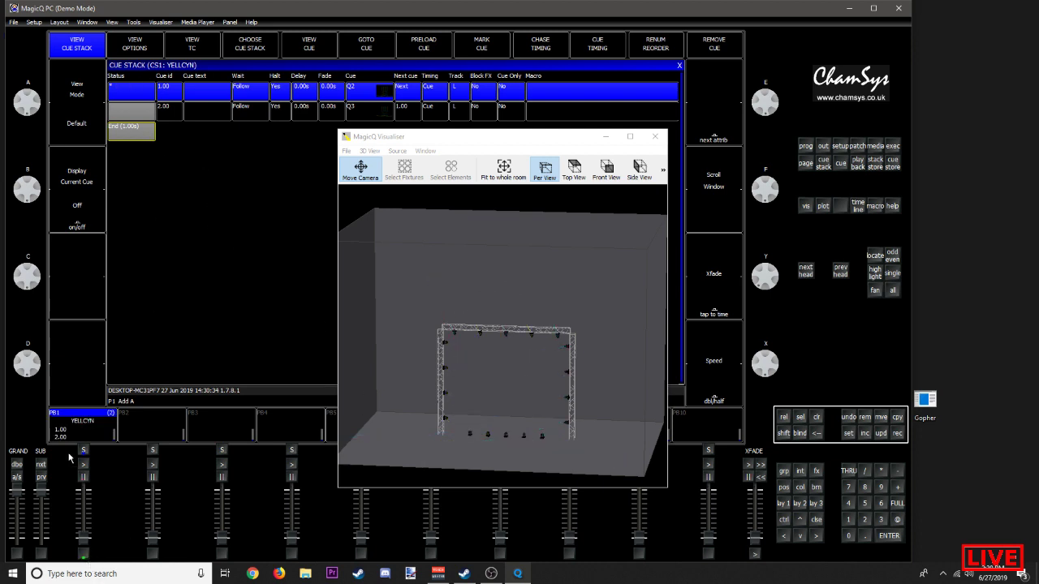
left_click(80, 556)
left_click(85, 560)
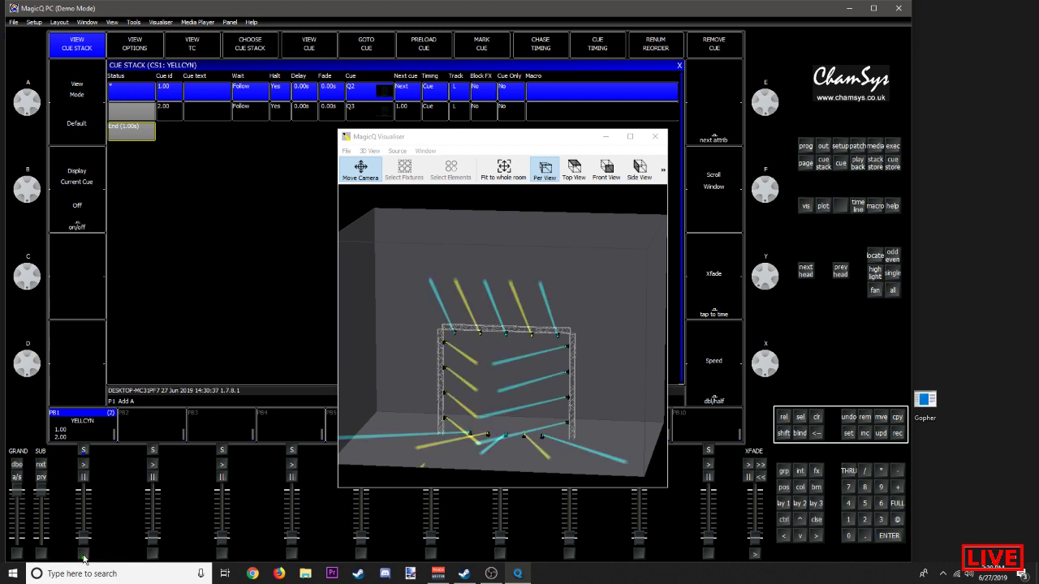
Step: Shorten the End row's release time to 0.5 seconds and further to 0.3 seconds
left_click(126, 133)
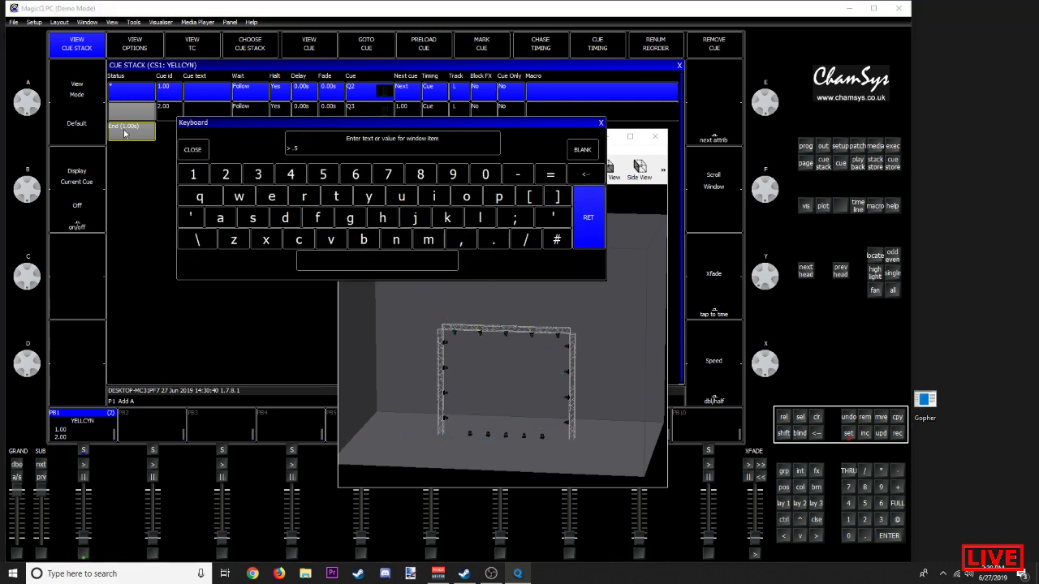
key("Return")
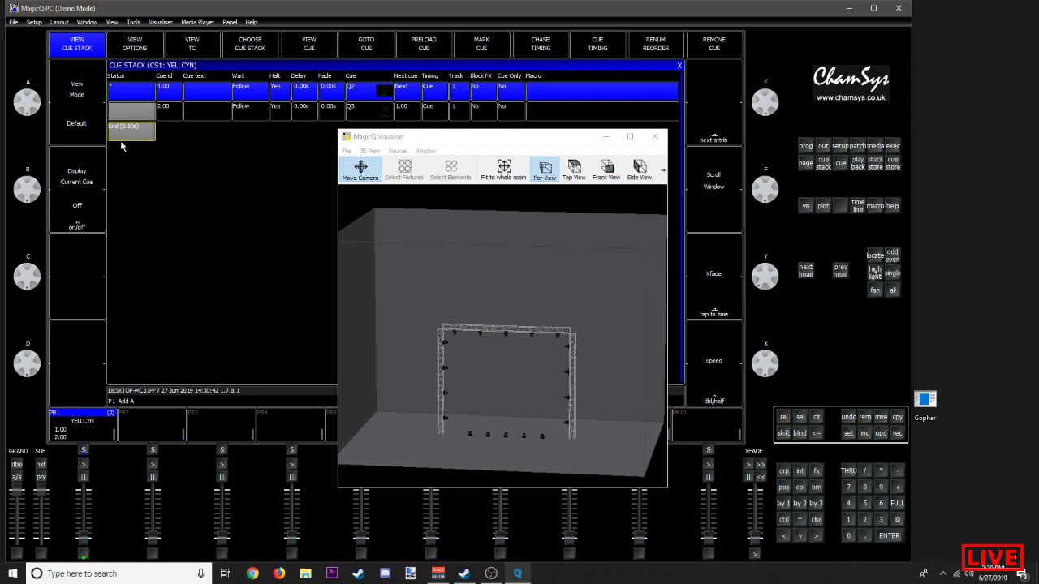
left_click(119, 135)
key("Escape")
Step: Flash playback 1 in slow and quick bursts to examine the 0.3-second release in the visualiser
left_click(83, 557)
left_click(82, 557)
left_click(84, 557)
left_click(84, 558)
left_click(85, 558)
left_click(85, 558)
left_click(85, 557)
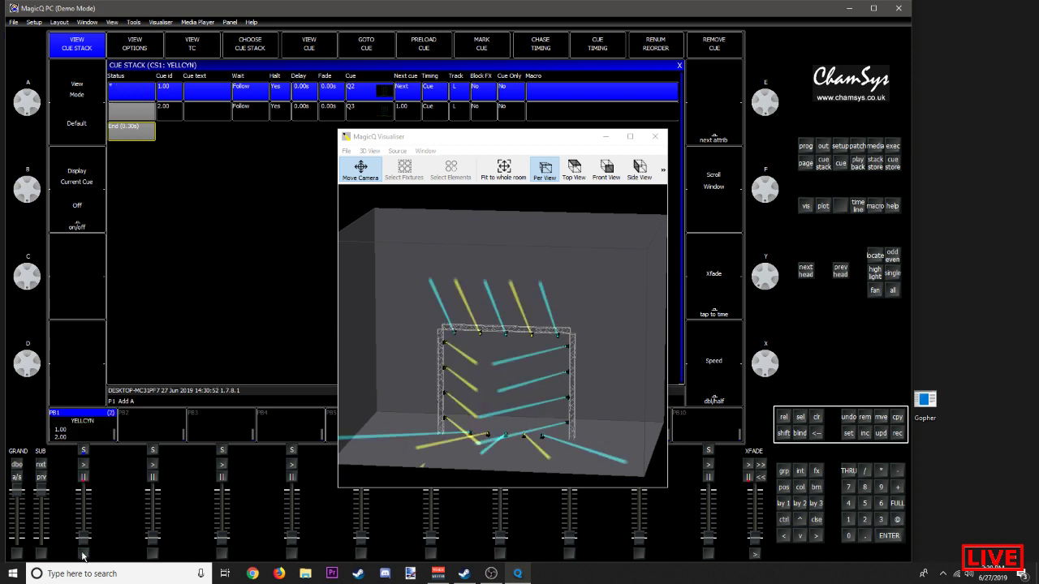
left_click(84, 557)
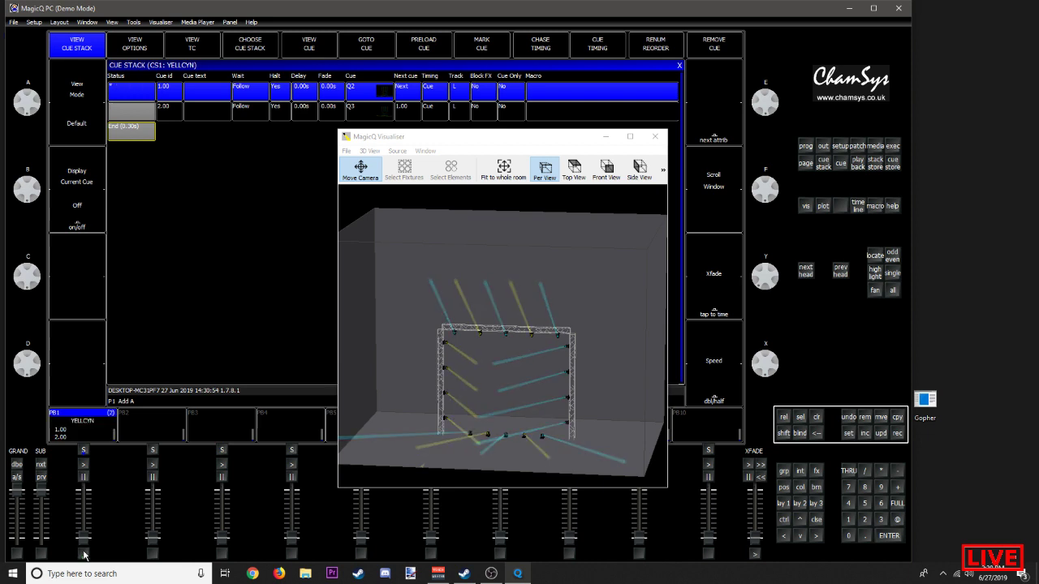
left_click(85, 555)
left_click(85, 555)
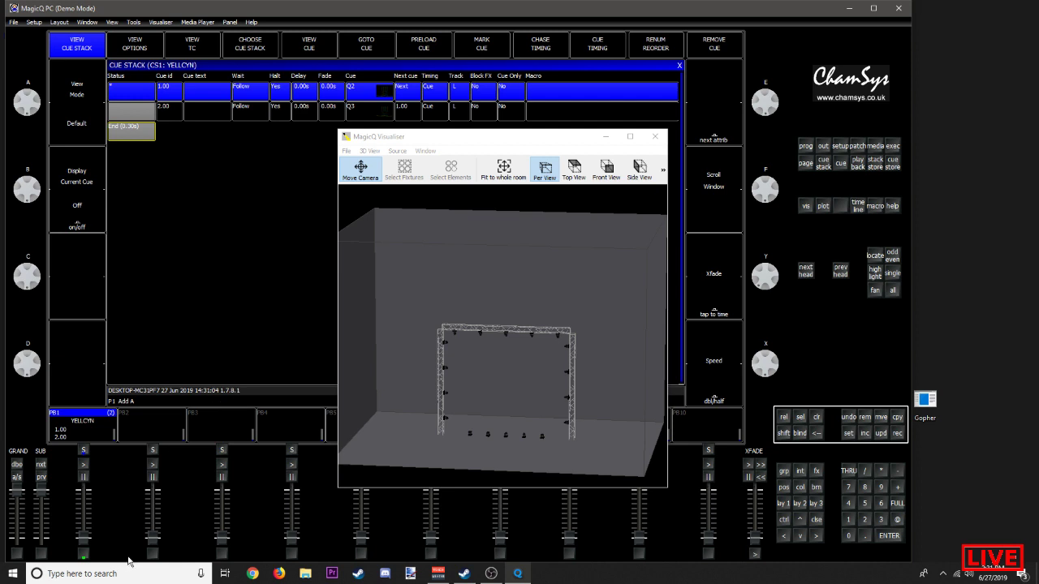
left_click(86, 555)
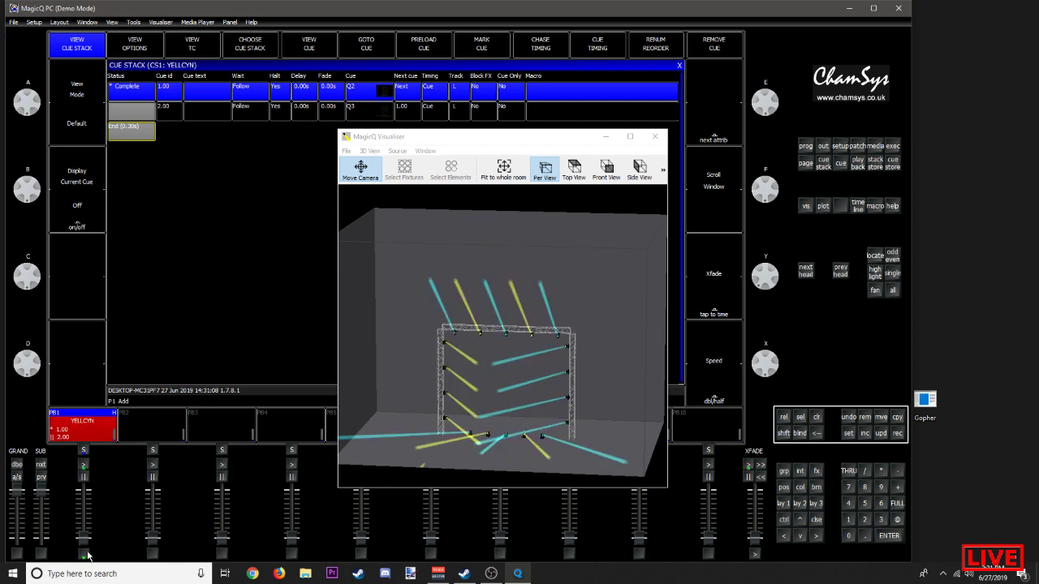
left_click(87, 555)
left_click(86, 554)
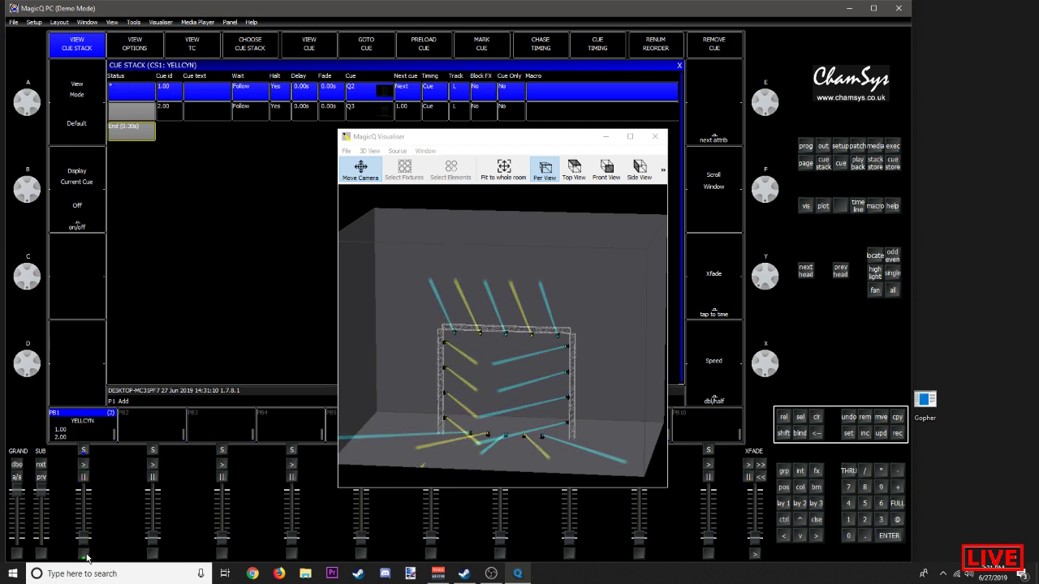
left_click(87, 555)
left_click(87, 555)
left_click(87, 556)
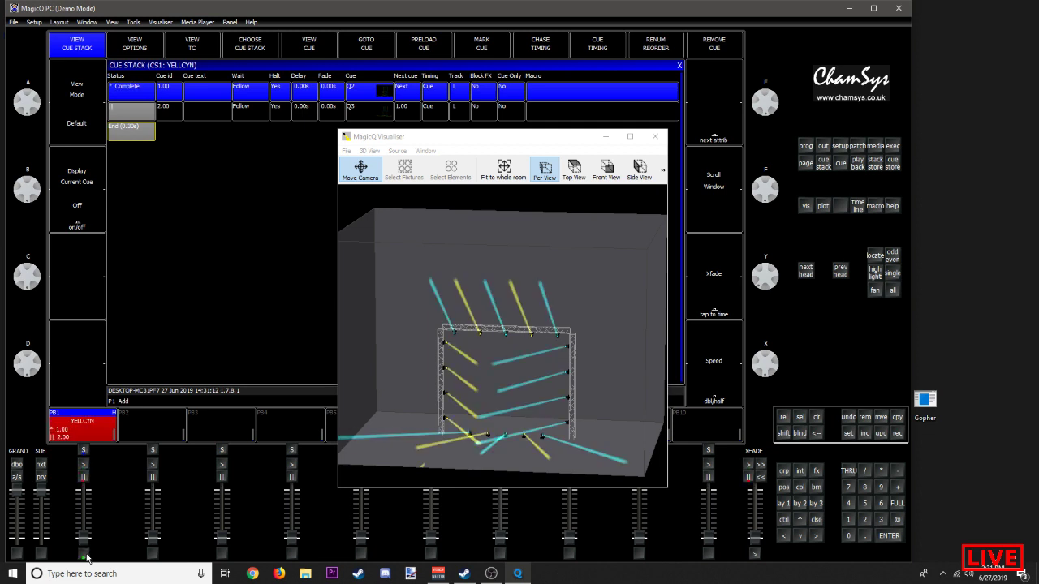
left_click(87, 555)
left_click(87, 555)
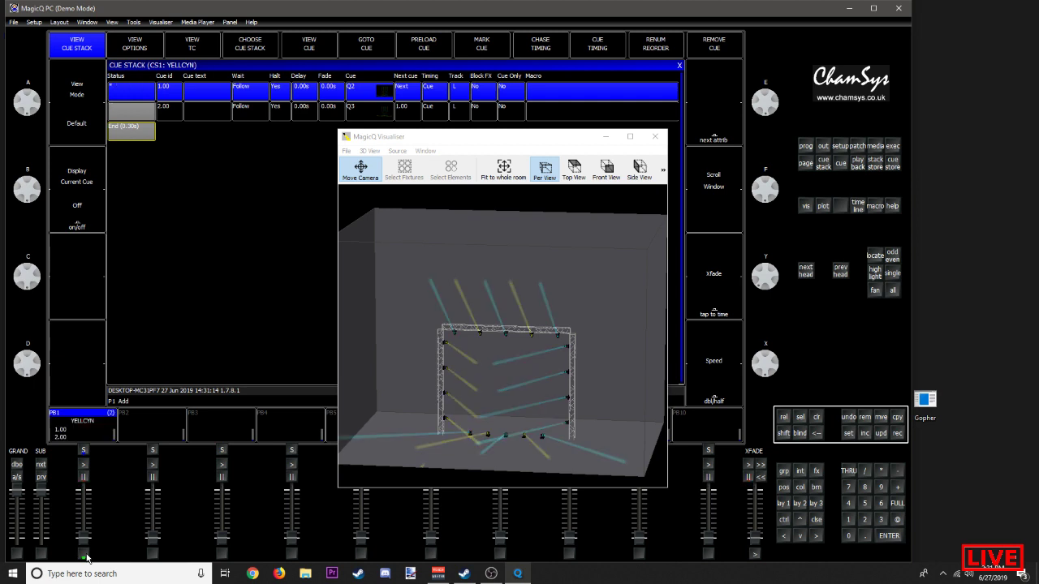
left_click(87, 555)
left_click(86, 555)
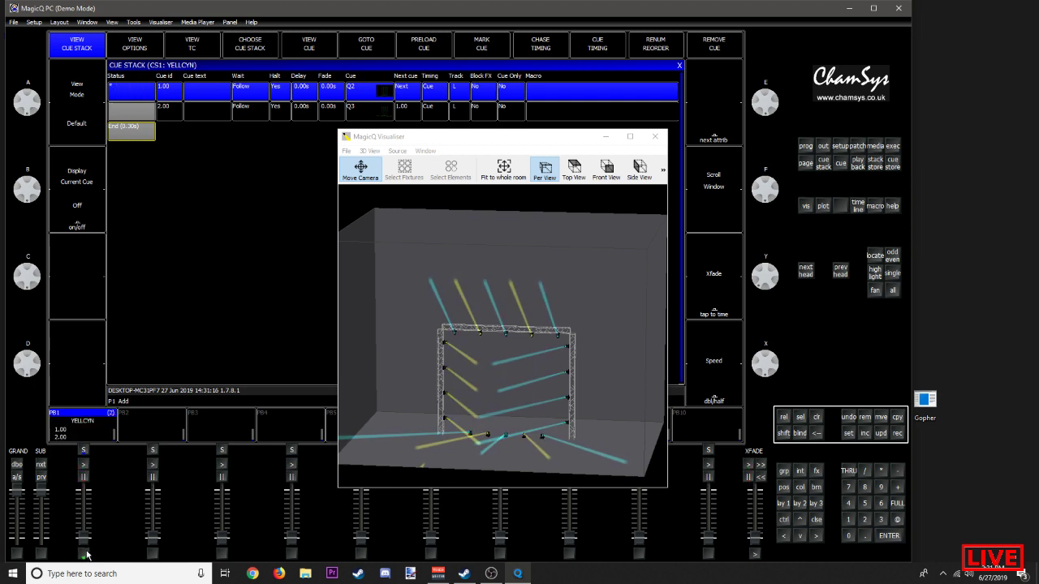
left_click(87, 555)
left_click(87, 556)
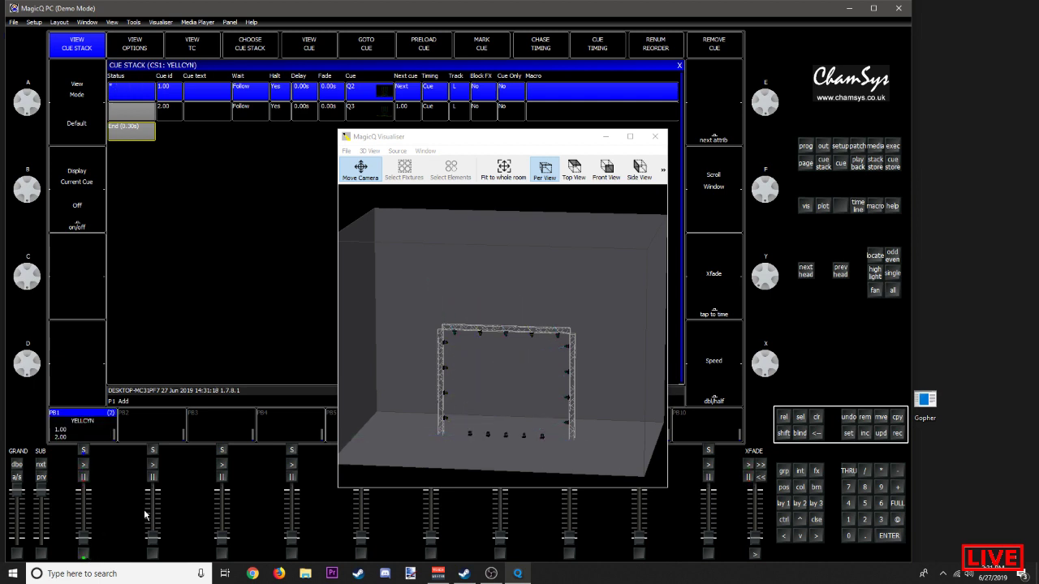
Step: Set the End row's release time to 0 seconds
double_click(117, 132)
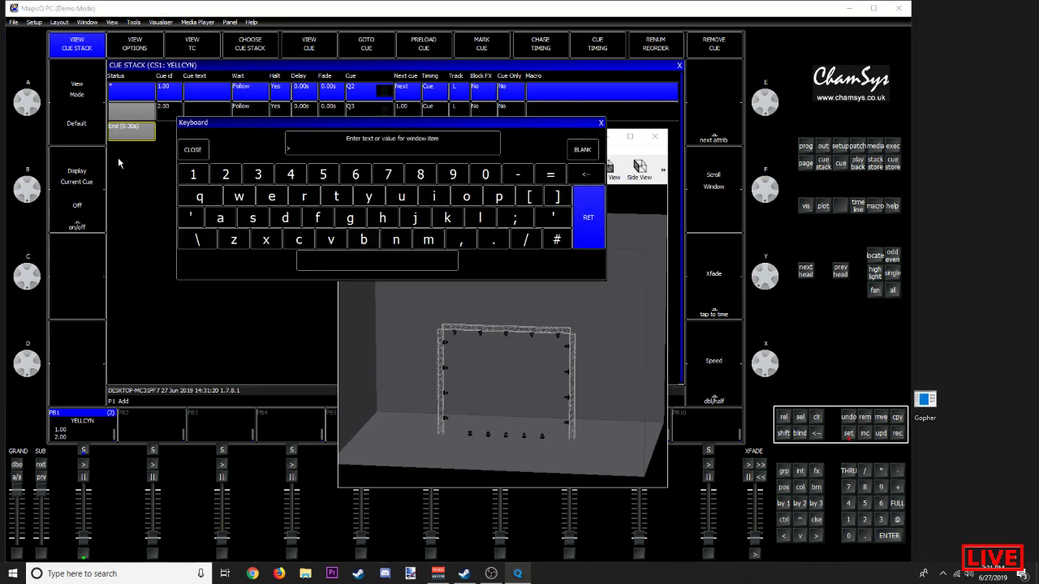
type("0")
key("Return")
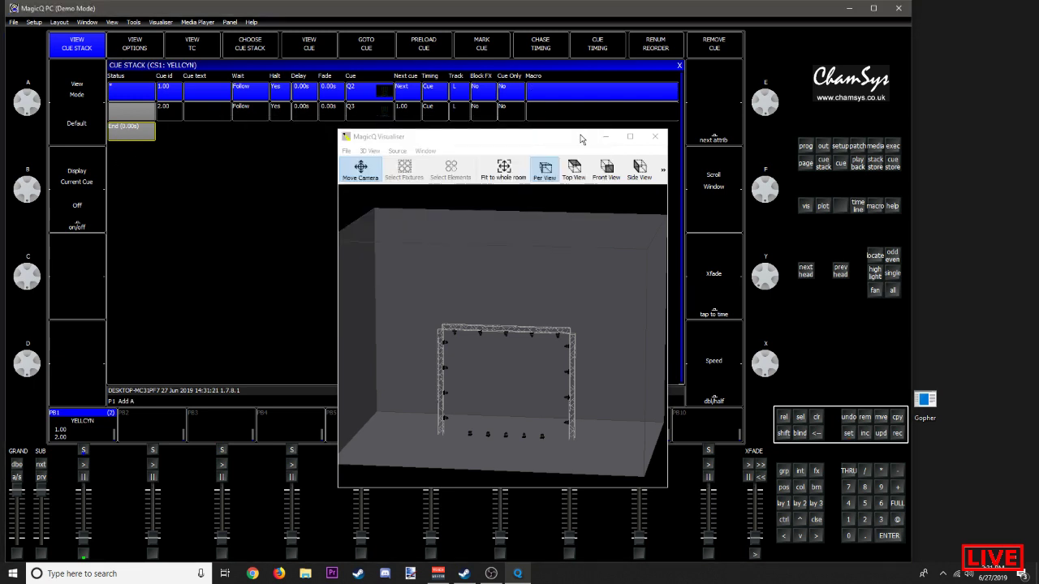
Step: Close the visualiser and delete the YELLCYN cue stack from playback 1, confirming the removal
left_click(655, 136)
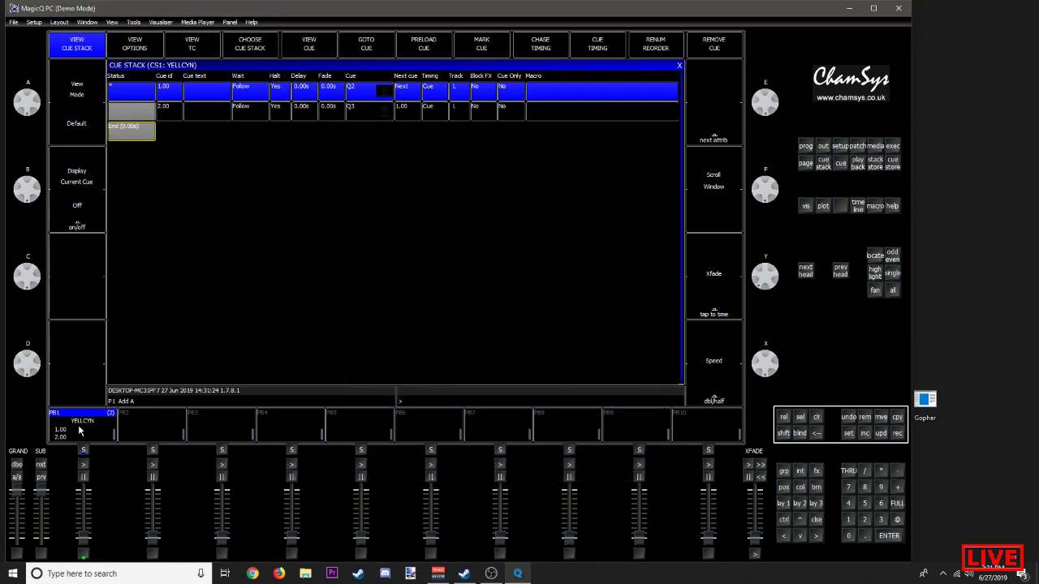
key("Delete")
left_click(325, 171)
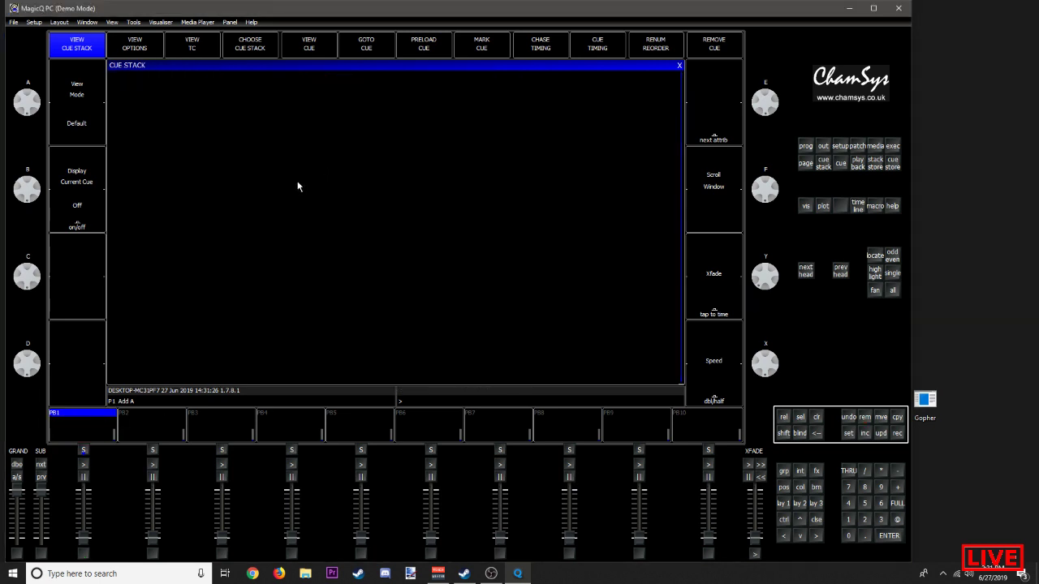
Step: Close the empty cue stack window and open the Cue window
left_click(679, 66)
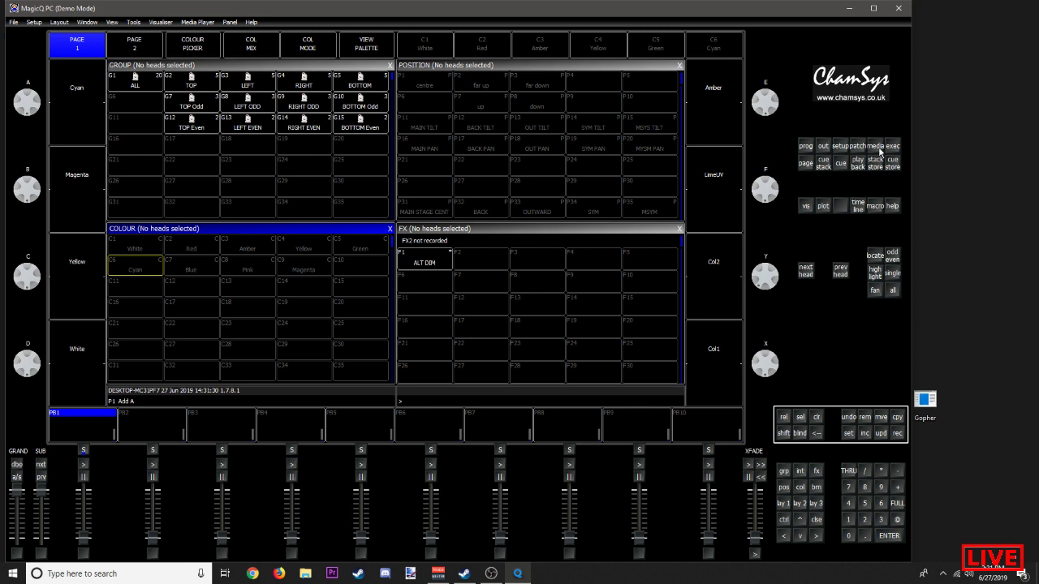
left_click(840, 163)
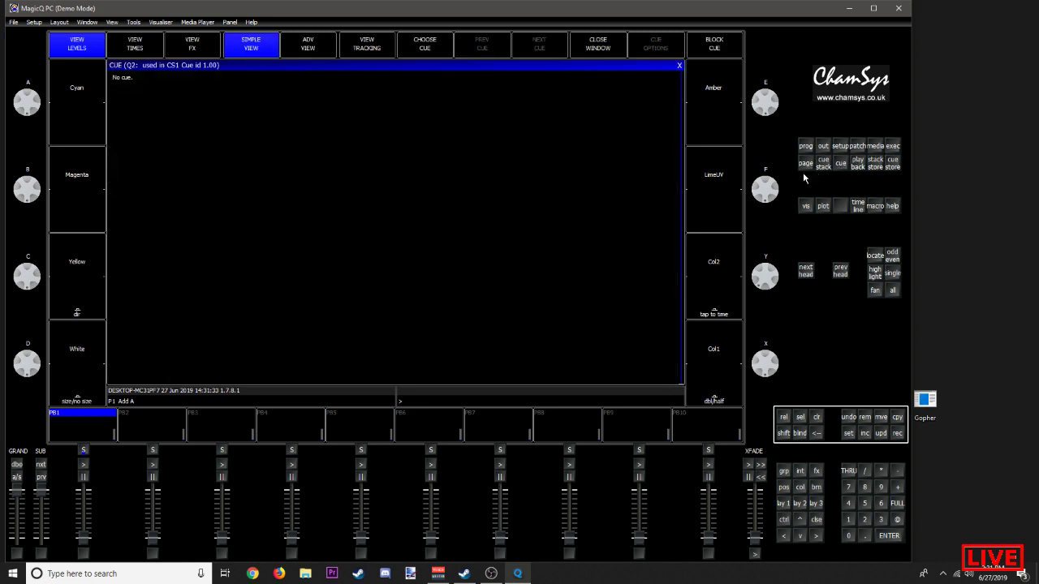
Step: Open the Playbacks window, the Cue Stack Store and the Cue Store
left_click(857, 163)
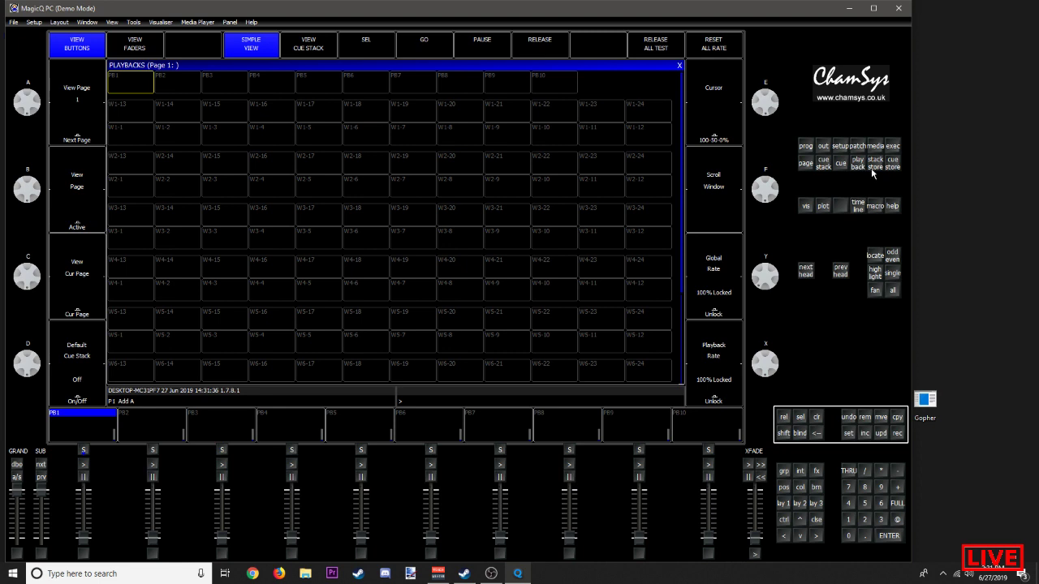
left_click(876, 165)
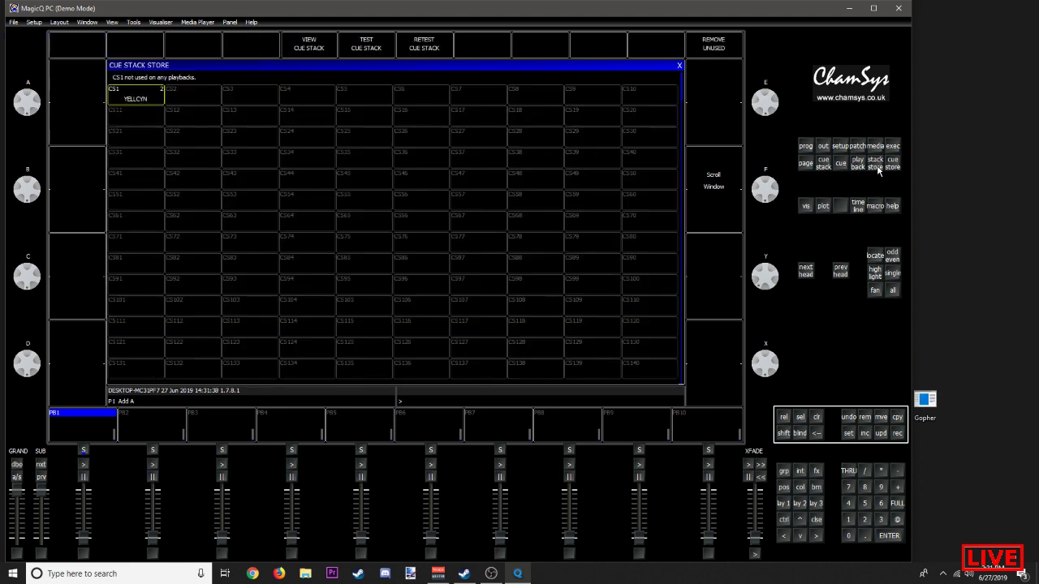
left_click(890, 165)
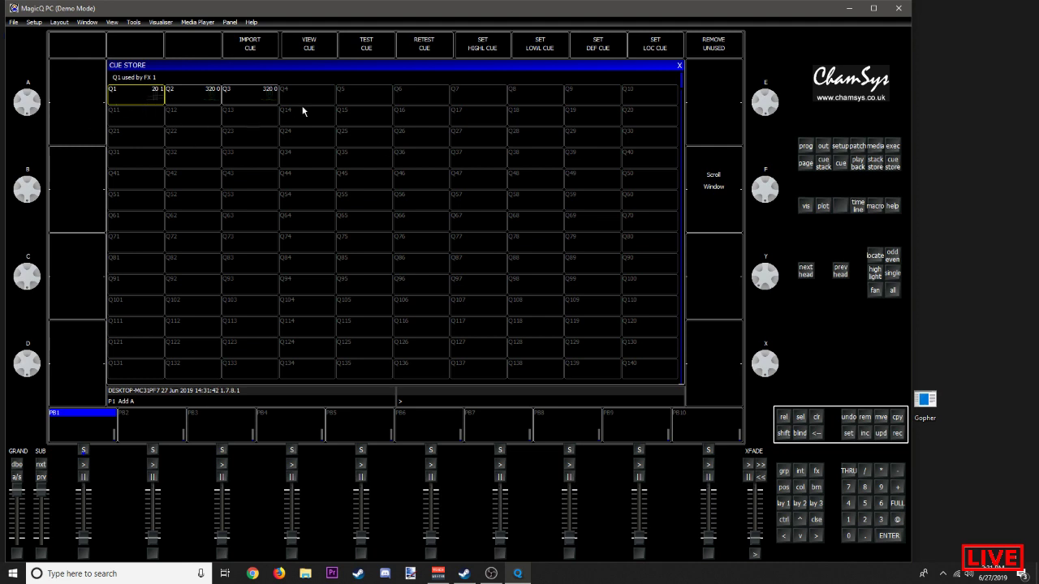
Step: Try to remove cues Q1 to Q3 from the Cue Store, then only Q2 and Q3
left_click_drag(272, 96, 122, 97)
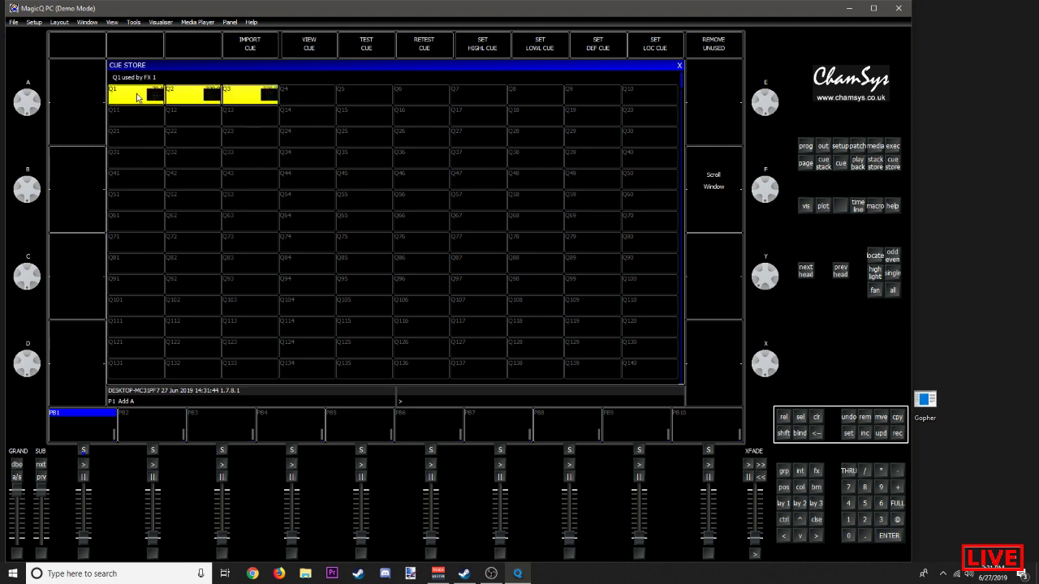
key("Delete")
left_click(324, 171)
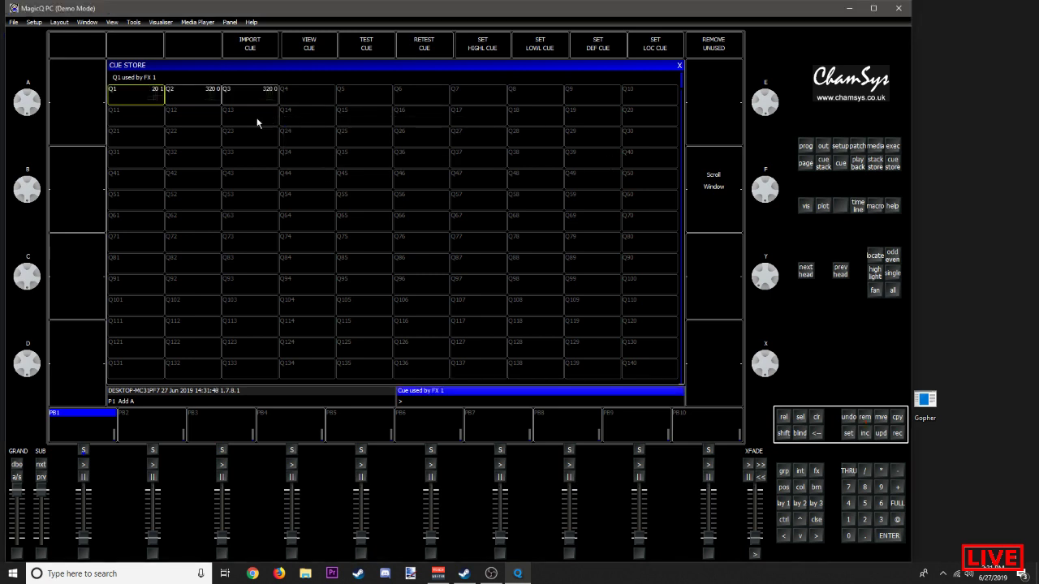
left_click_drag(192, 97, 249, 99)
left_click(326, 172)
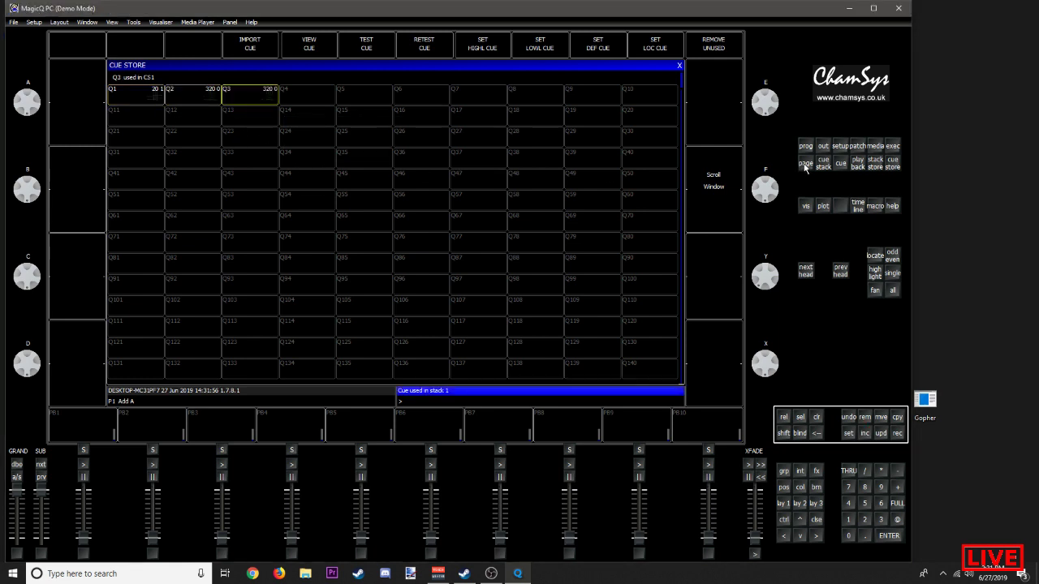
Step: Remove the YELLCYN cue stack from the Cue Stack Store and confirm the removal
left_click(871, 167)
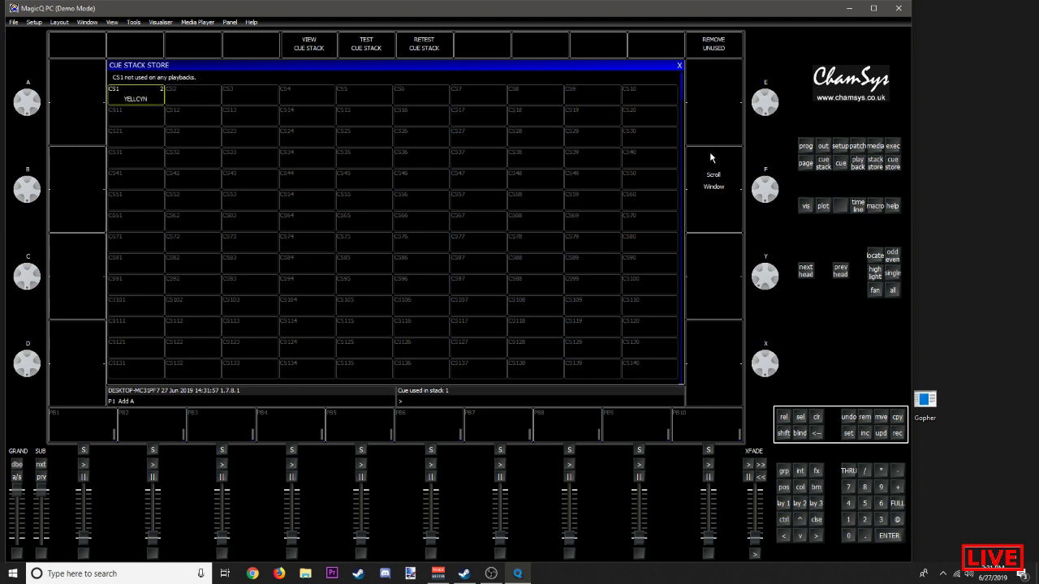
left_click_drag(147, 109, 156, 108)
left_click(178, 101)
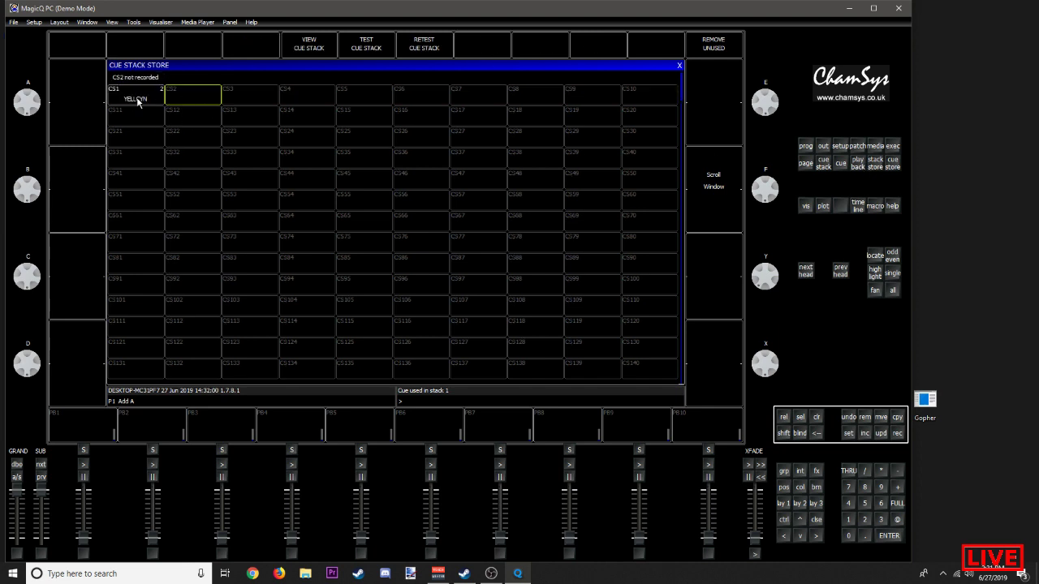
left_click(137, 101)
key("Delete")
left_click(323, 173)
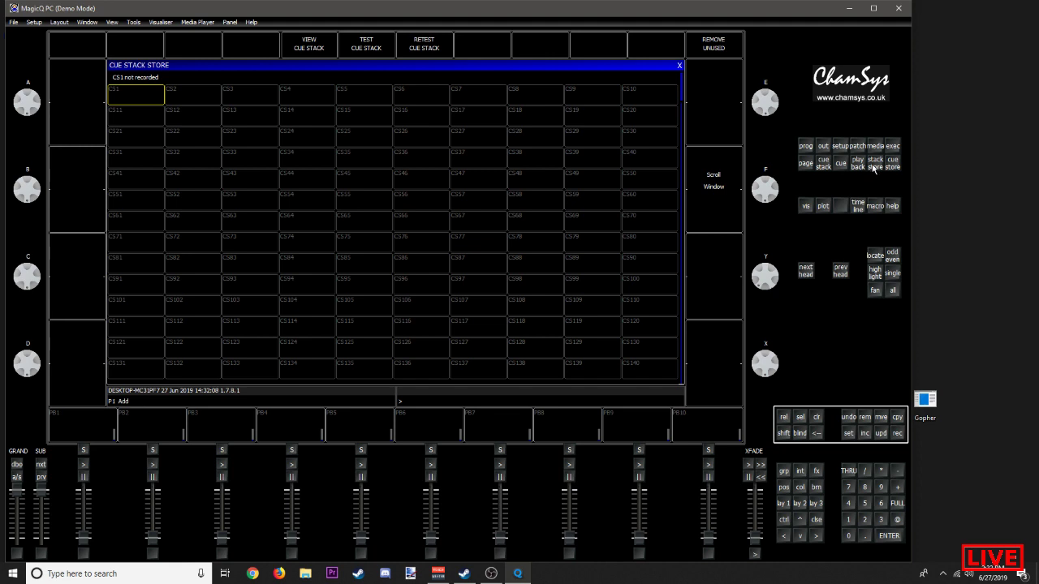
Step: Remove cues Q3 and Q2 from the Cue Store, confirming each removal
left_click(891, 168)
key("Delete")
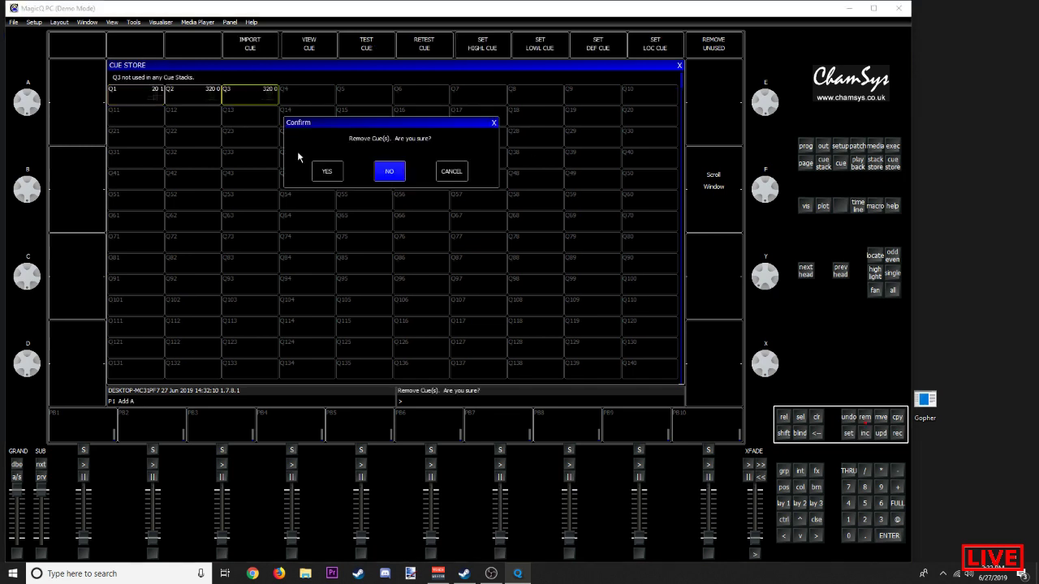
left_click(339, 171)
left_click(207, 98)
key("Delete")
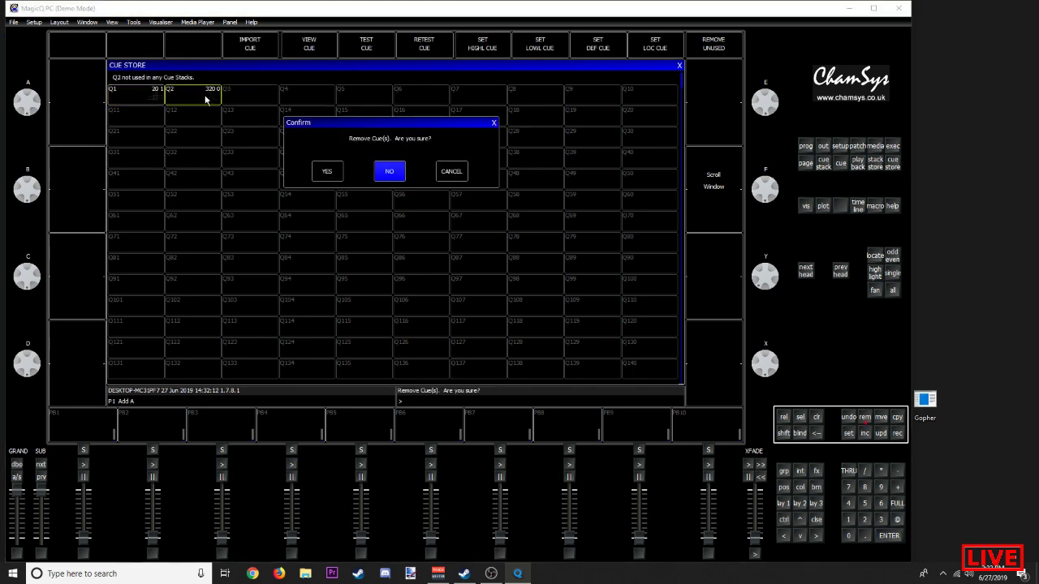
left_click(328, 184)
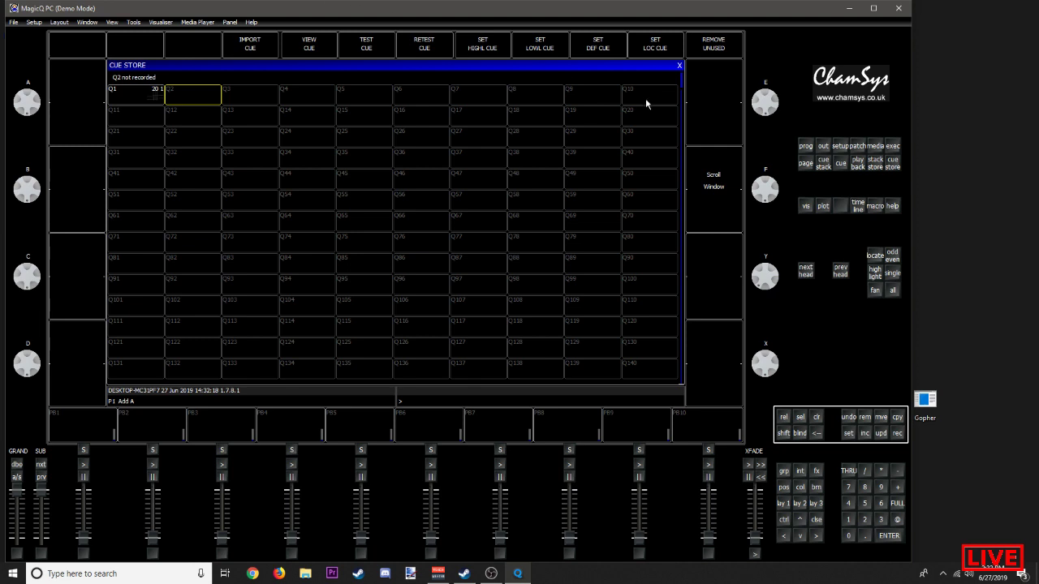
Step: Close the Cue Store, Cue Stack Store, Playbacks and Cue windows to return to the group and palette layout
left_click(678, 67)
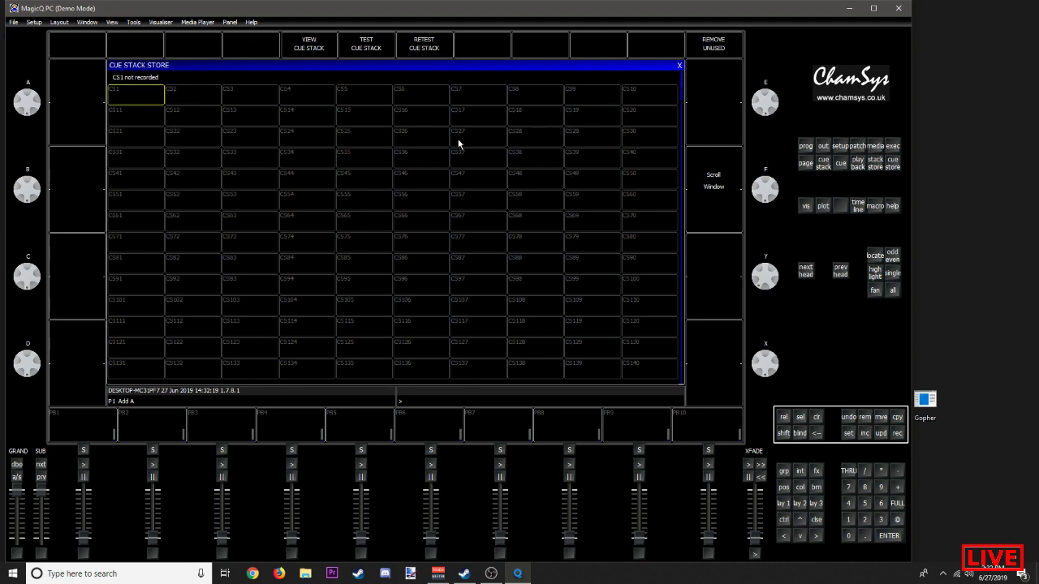
left_click(680, 66)
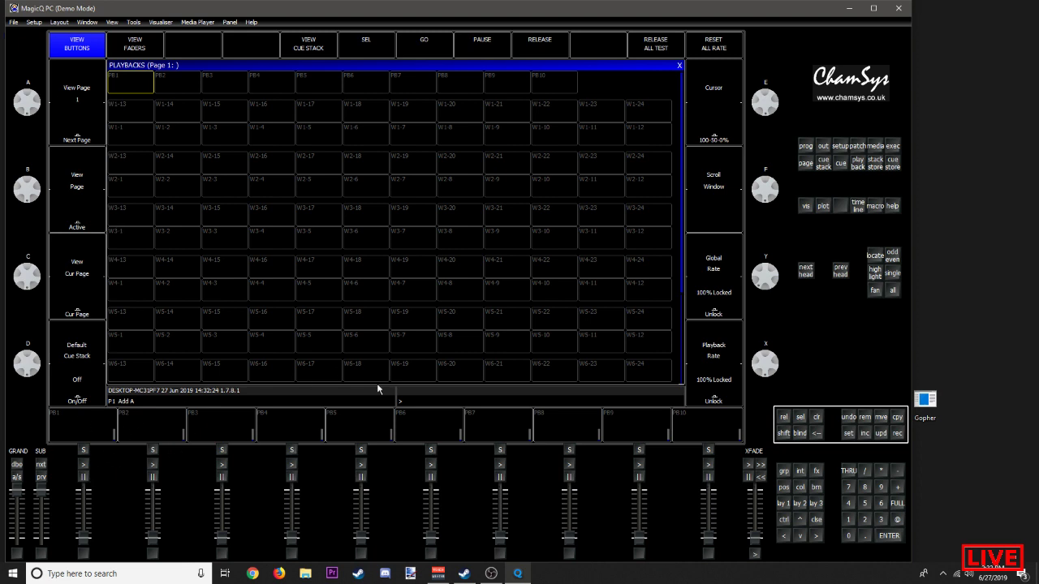
scroll(482, 295, "down", 2)
scroll(469, 284, "up", 2)
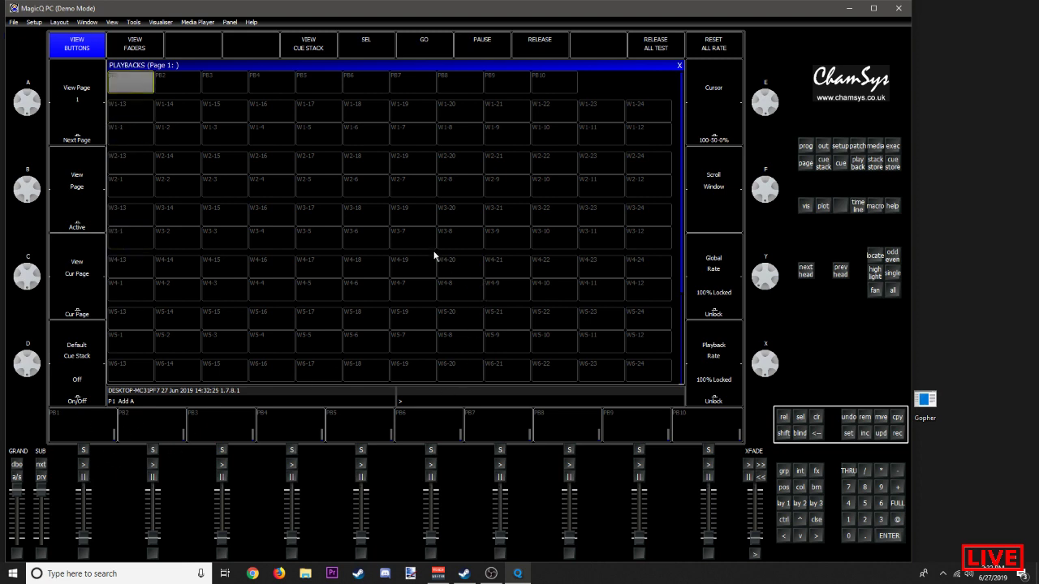
left_click(678, 65)
left_click(678, 66)
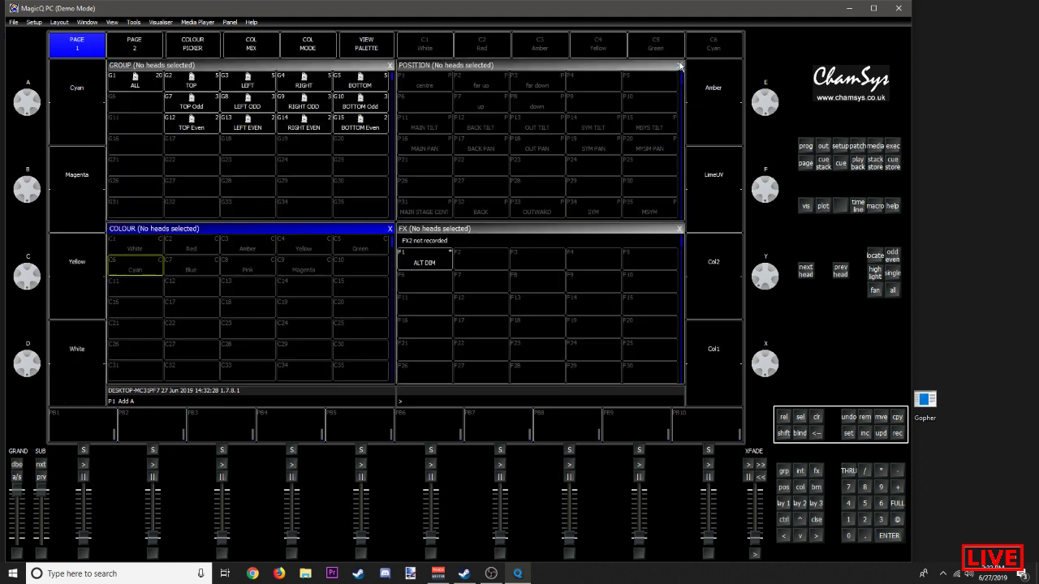
Step: Select all heads with group ALL and step the playback pages forward and back
left_click(135, 89)
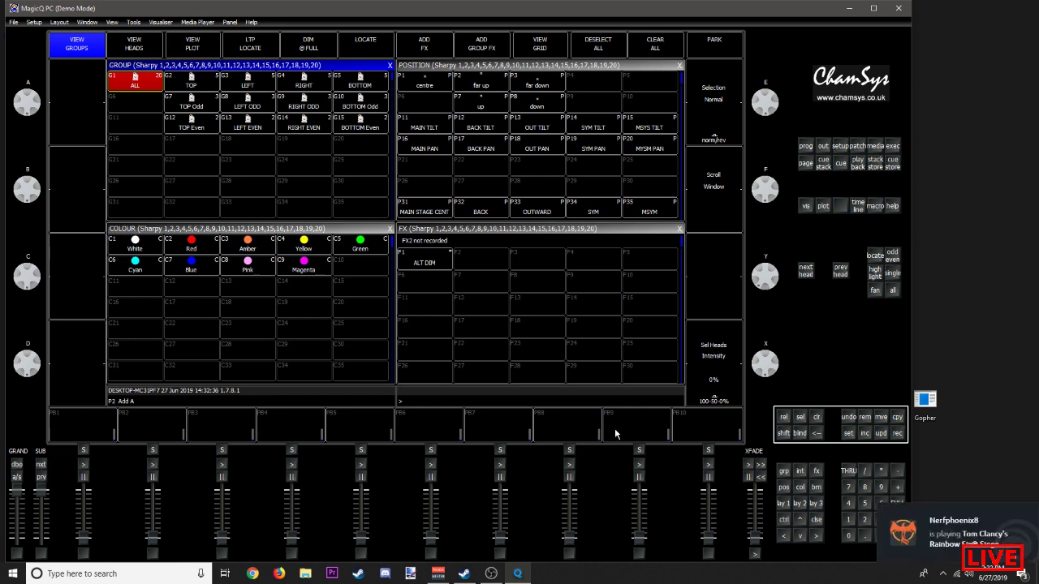
left_click(45, 464)
left_click(46, 465)
left_click(45, 464)
left_click(45, 464)
left_click(38, 468)
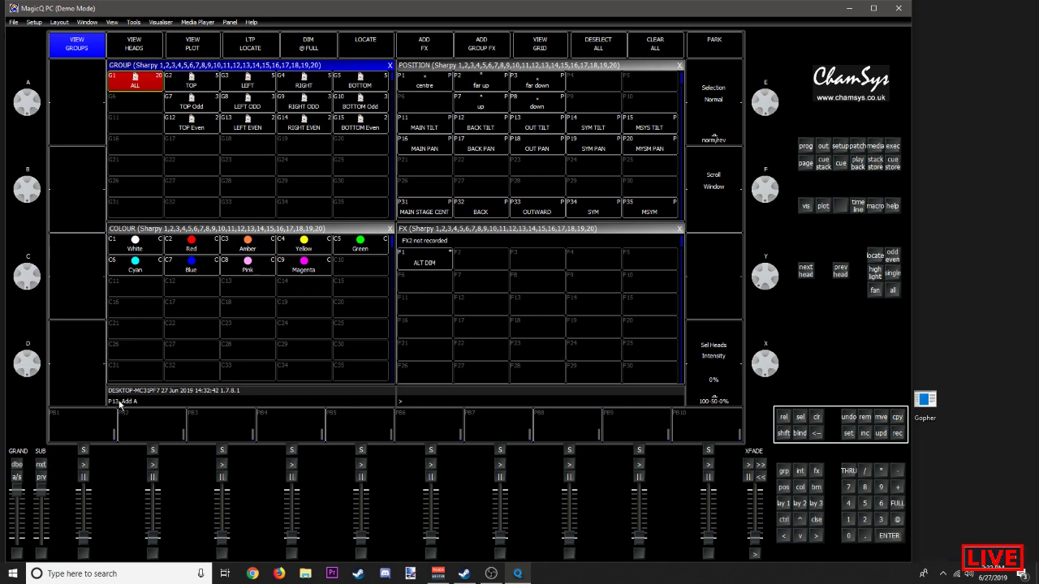
left_click(41, 477)
left_click(41, 477)
left_click(41, 477)
left_click(41, 477)
left_click(41, 477)
Step: Raise the faders of playbacks 1, 3 and 2 while changing pages, and bring all three back down to zero
left_click_drag(86, 534, 76, 476)
left_click(45, 465)
left_click(45, 465)
left_click_drag(218, 534, 229, 440)
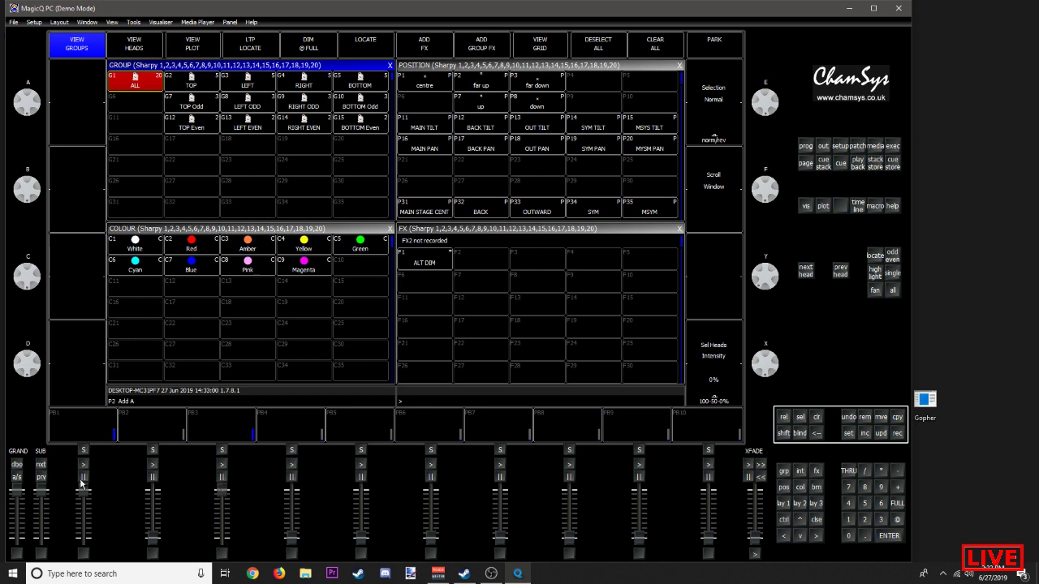
left_click_drag(154, 538, 160, 454)
left_click_drag(155, 492, 153, 539)
left_click_drag(230, 487, 220, 539)
left_click_drag(84, 491, 69, 551)
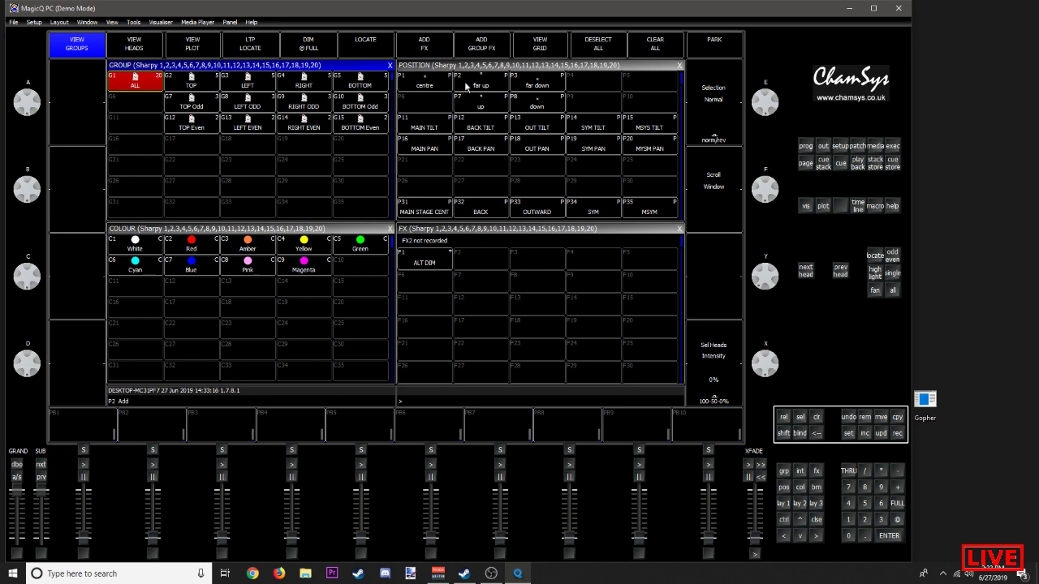
Step: Locate the selected heads, set them to White and record the look onto playback 1 of page 2
left_click(373, 47)
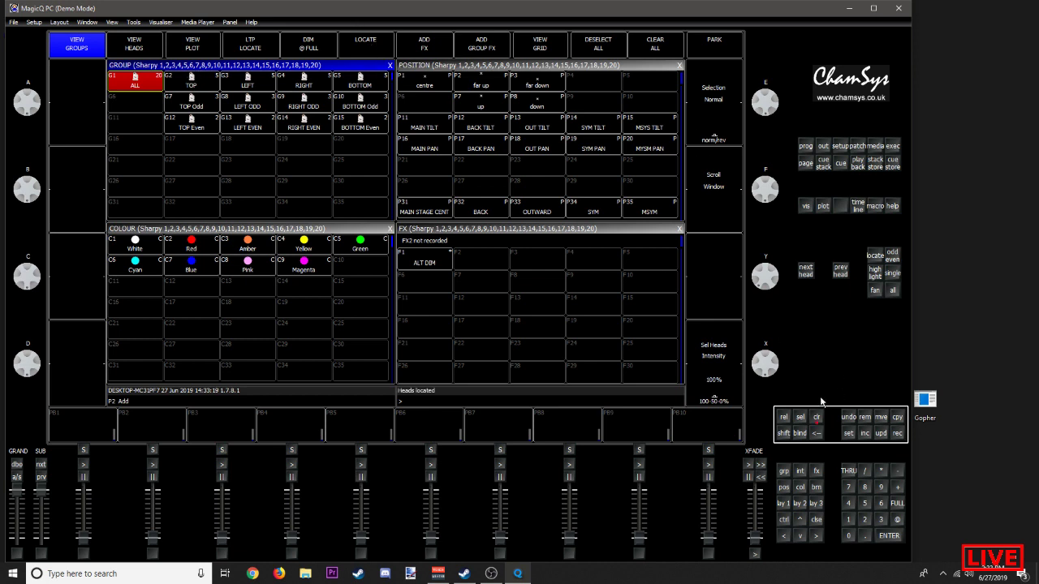
left_click(126, 242)
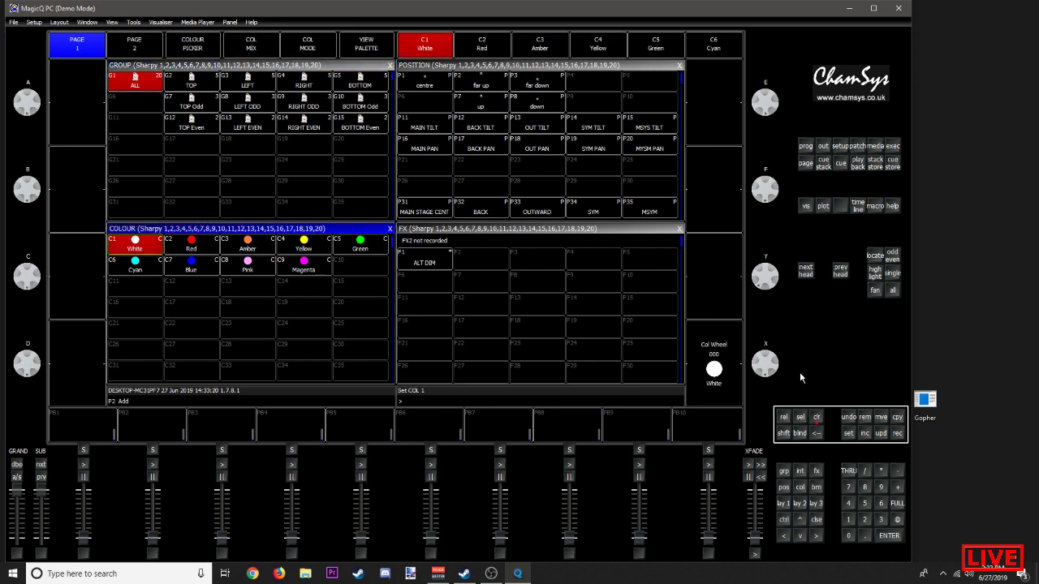
left_click(100, 434)
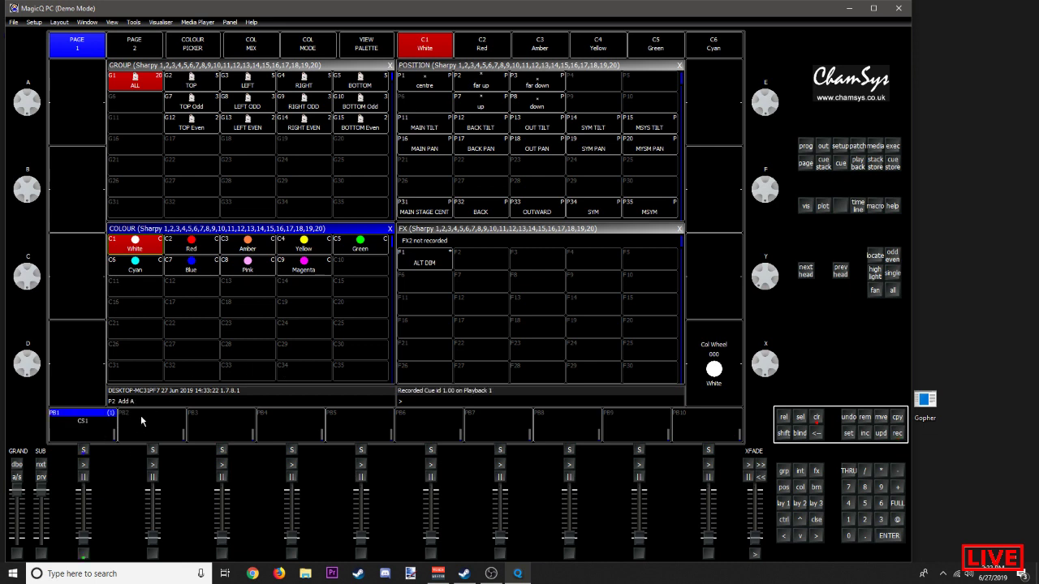
Step: Set the heads to Red, record the look onto playback 1 of page 3, and clear the programmer
left_click(39, 467)
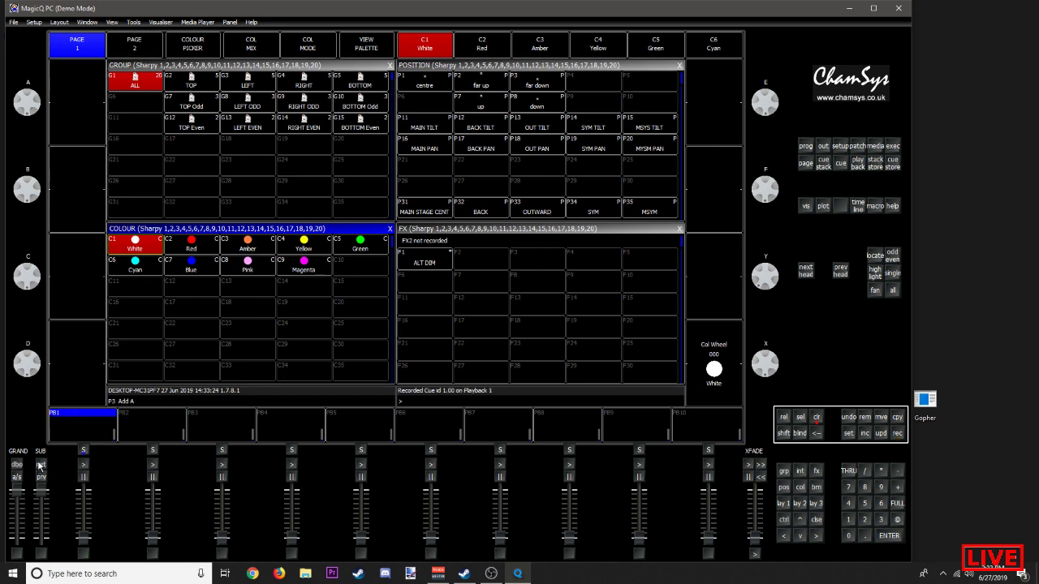
left_click(185, 243)
left_click(81, 431)
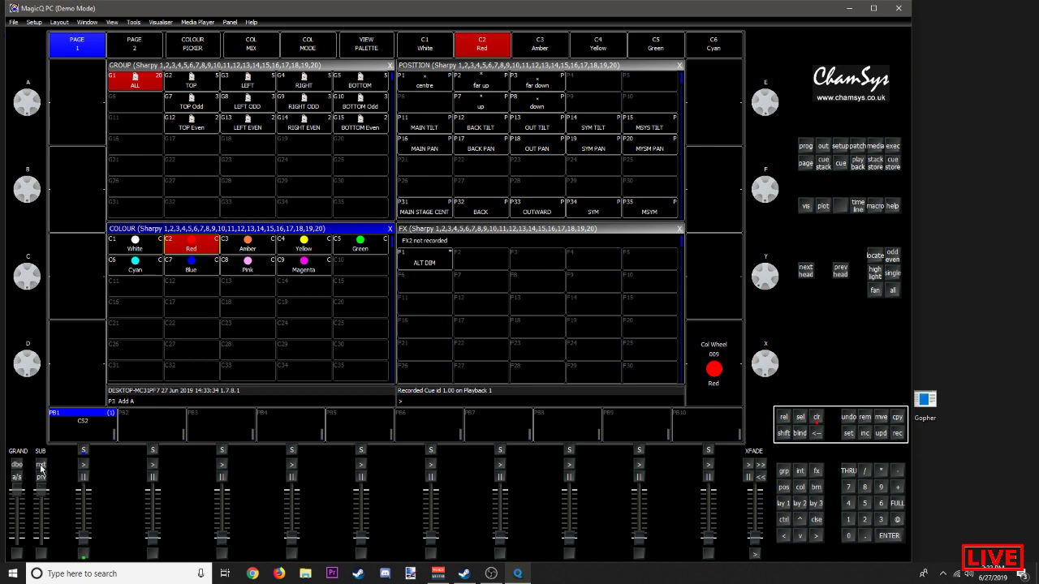
left_click_drag(86, 540, 87, 573)
left_click(816, 418)
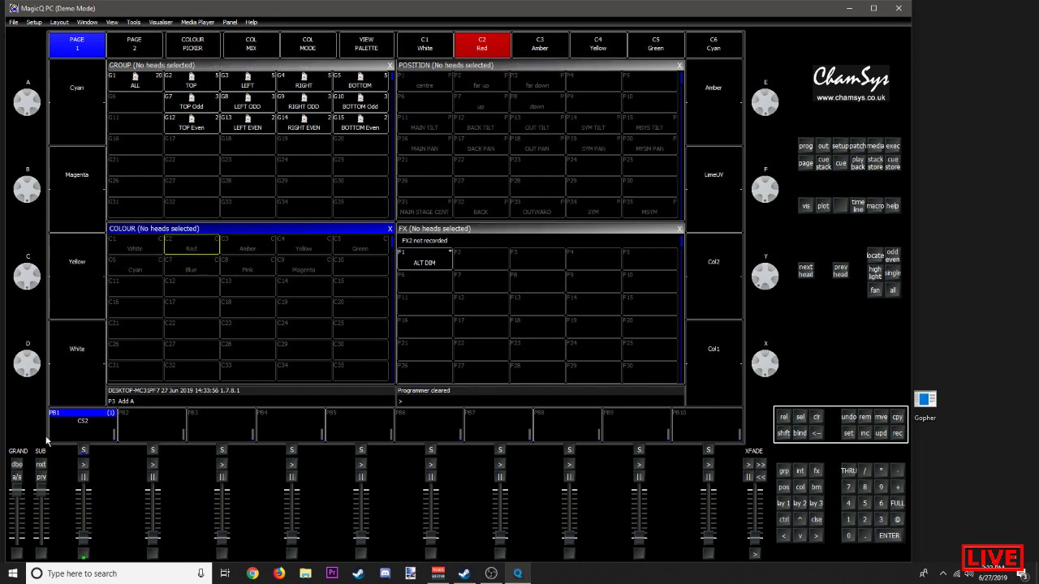
Step: Remove the cue stacks from playback 1 on pages 3 and 2, confirming each removal
left_click(75, 426)
left_click(323, 173)
left_click(40, 477)
key("Delete")
left_click(86, 419)
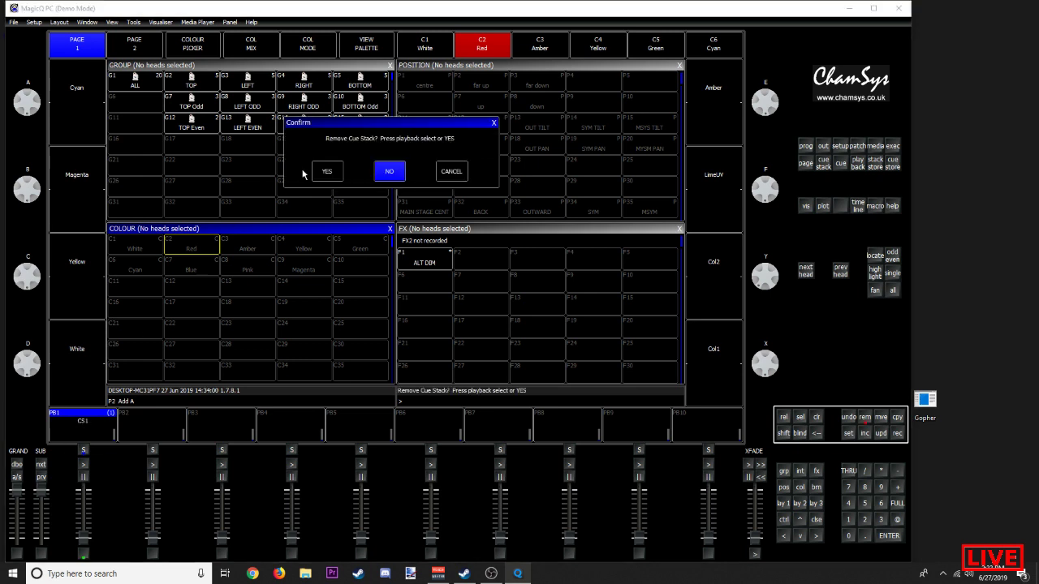
left_click(323, 172)
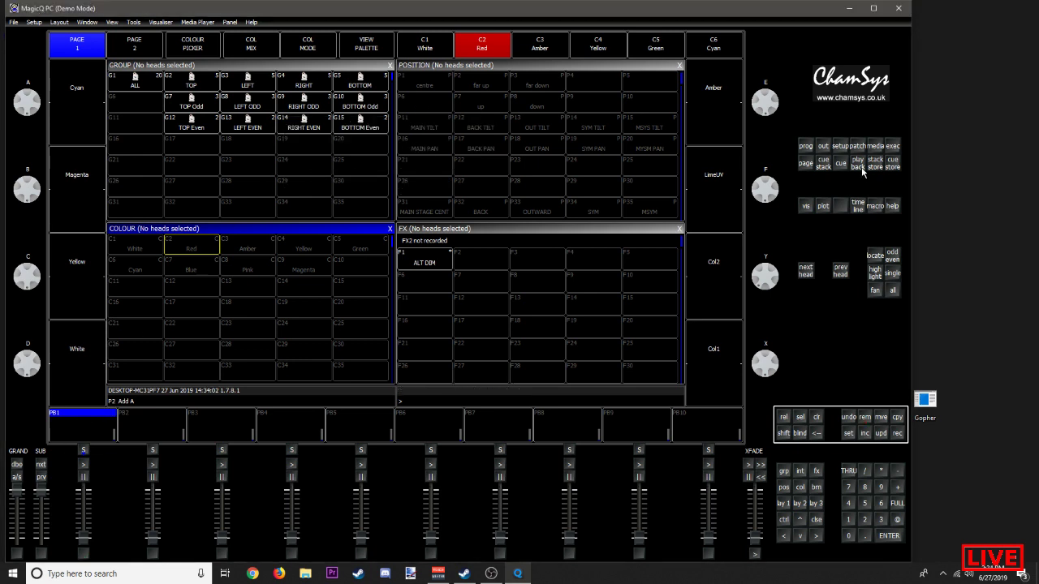
Step: Try to remove cues Q2 and Q3 from the Cue Store one at a time
left_click(892, 164)
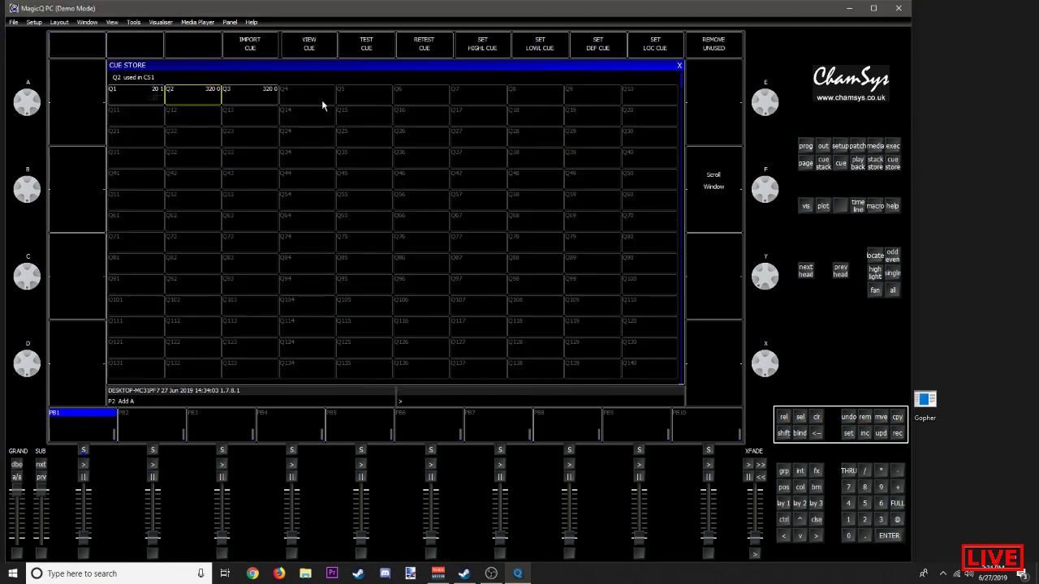
key("Delete")
left_click(208, 98)
left_click(323, 170)
key("Delete")
left_click(248, 99)
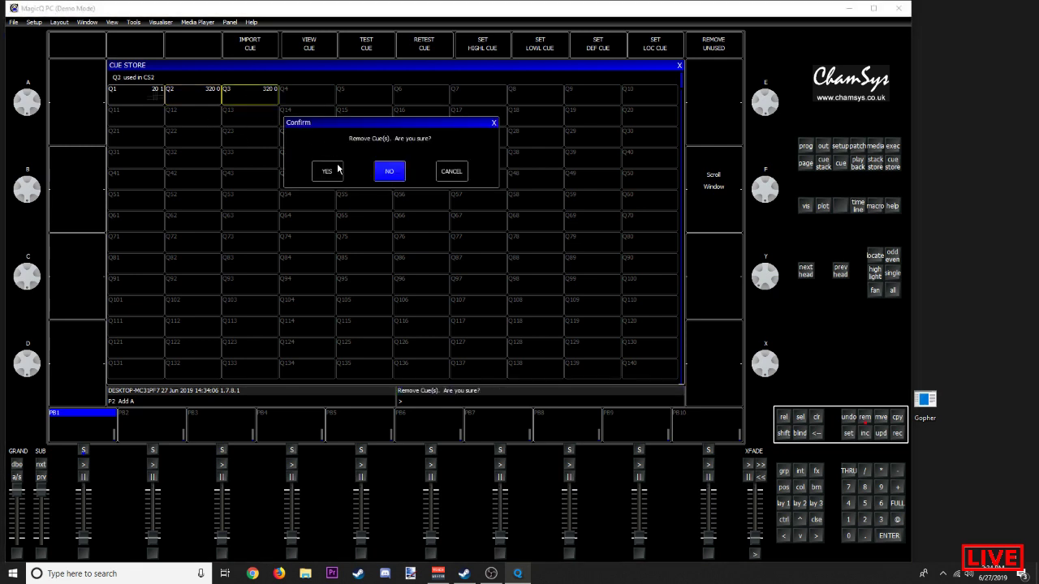
left_click(322, 172)
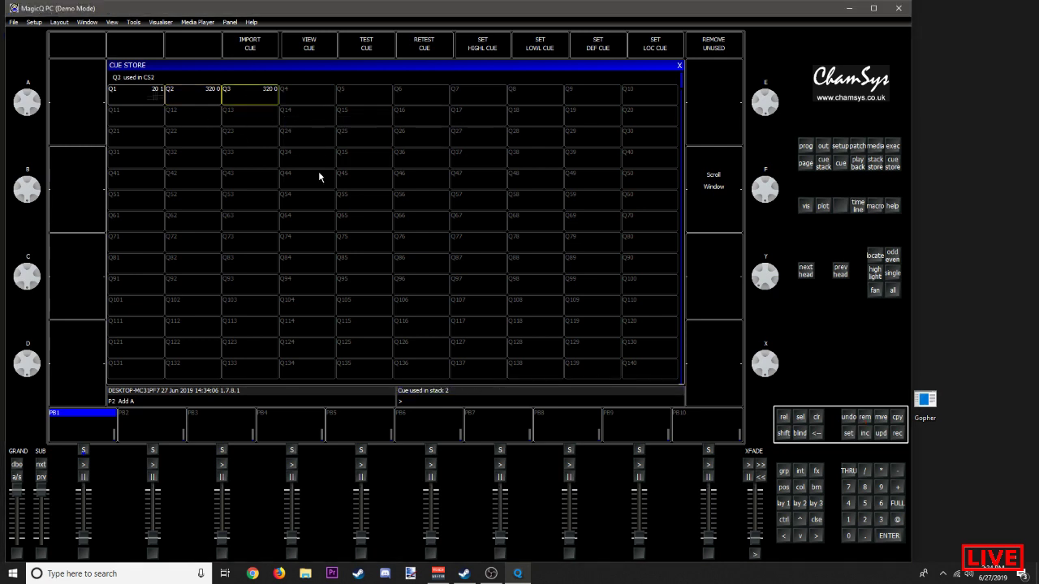
Step: Select CS1 to CS3 in the Cue Stack Store and remove them, confirming the removal
left_click(873, 167)
left_click_drag(242, 102, 119, 96)
key("Delete")
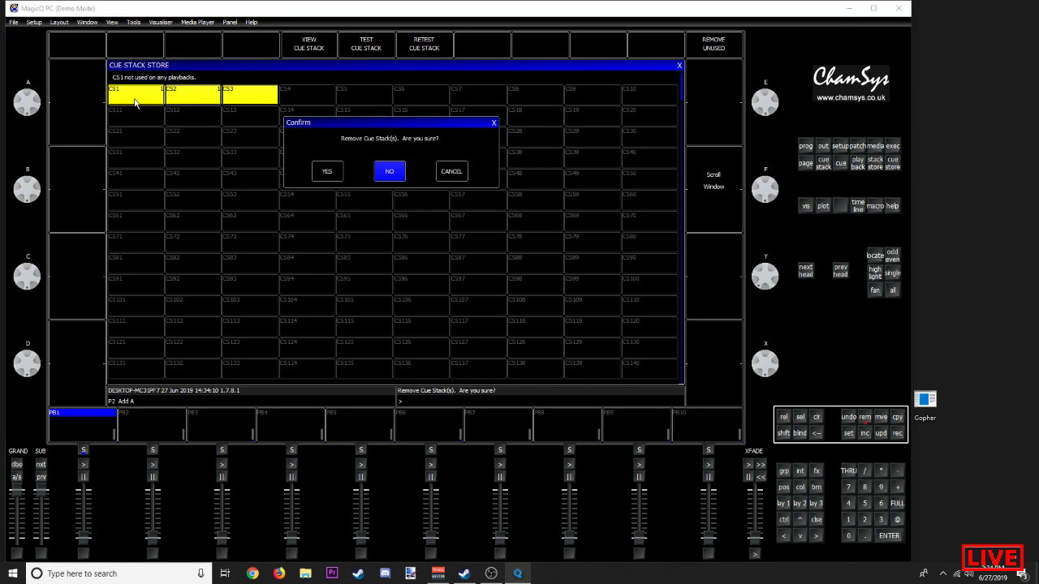
left_click(325, 172)
Step: Remove cues Q2 and Q3 together from the Cue Store and confirm the removal
left_click(892, 165)
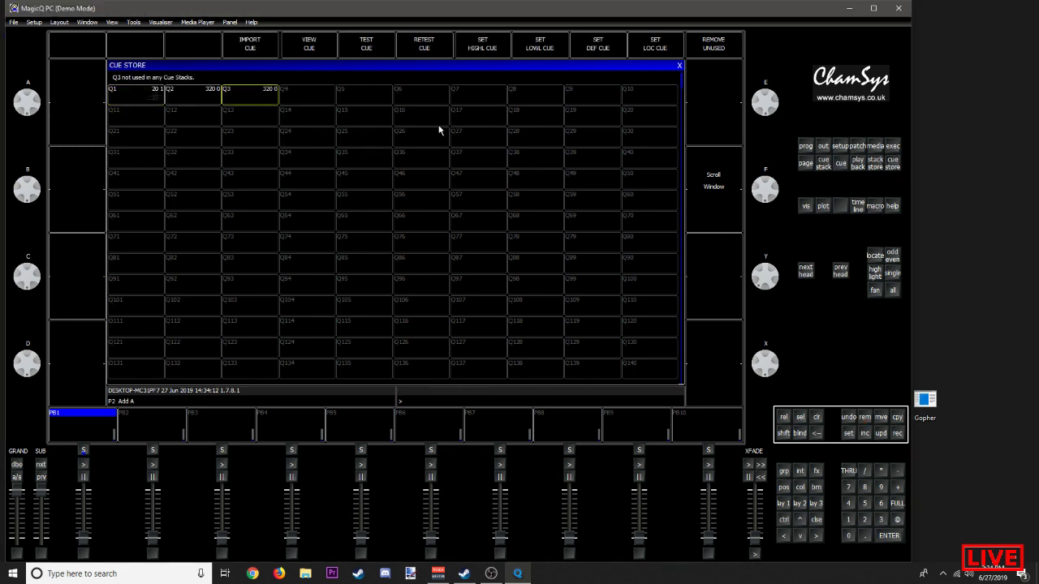
left_click_drag(237, 101, 195, 97)
key("Delete")
left_click(334, 172)
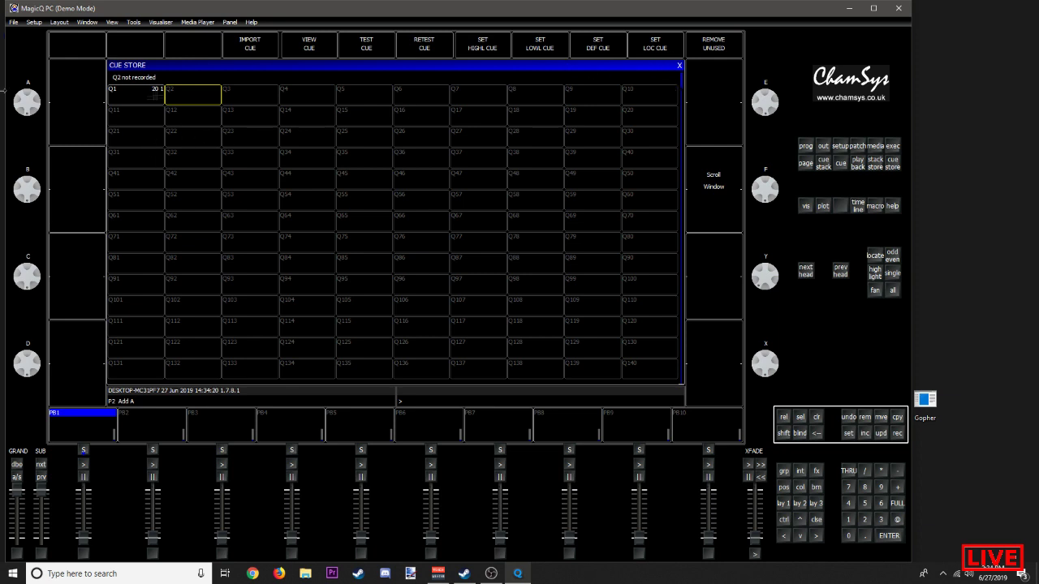
left_click_drag(186, 97, 217, 185)
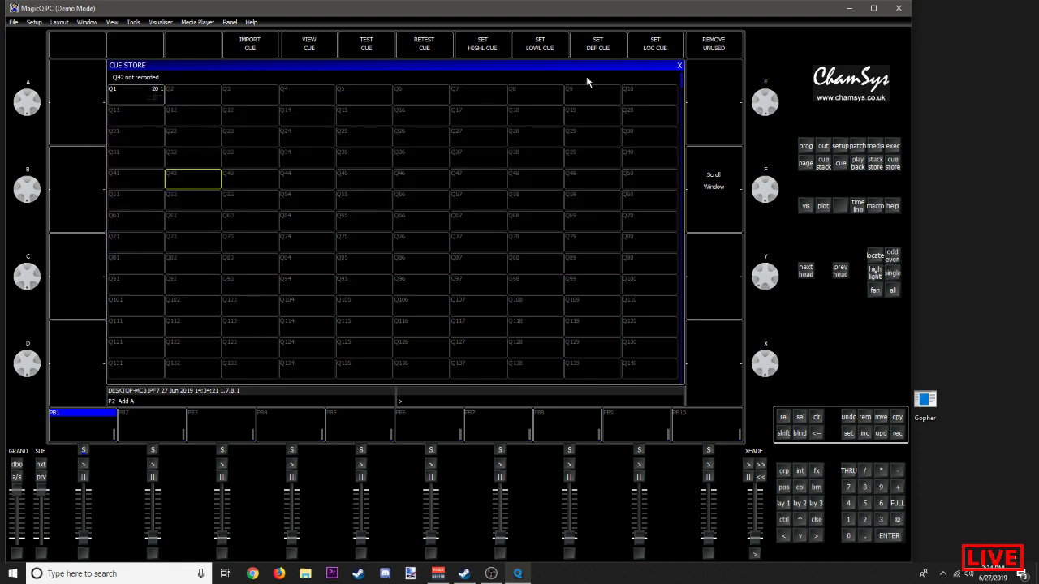
Step: Close the Cue Store and select the ALL group
left_click(677, 66)
left_click(680, 66)
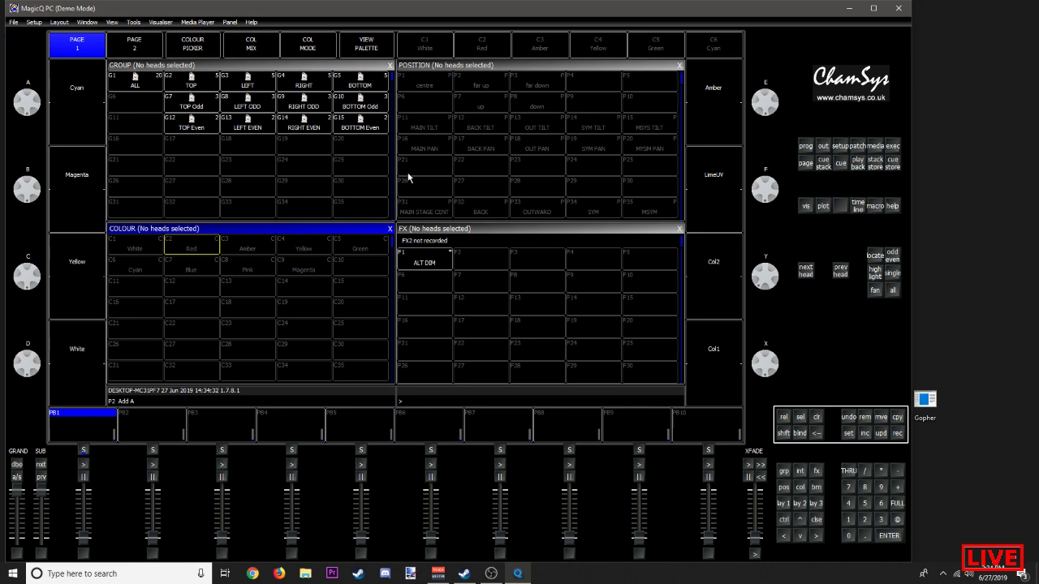
left_click(136, 83)
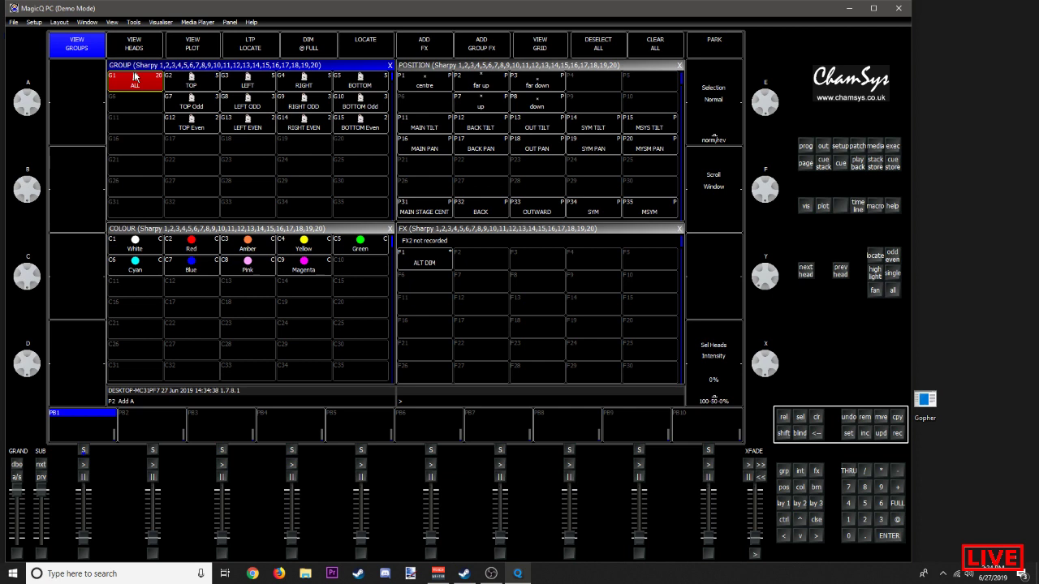
Step: Select the TOP, LEFT, RIGHT and BOTTOM groups one after another to examine which heads each contains
left_click(190, 81)
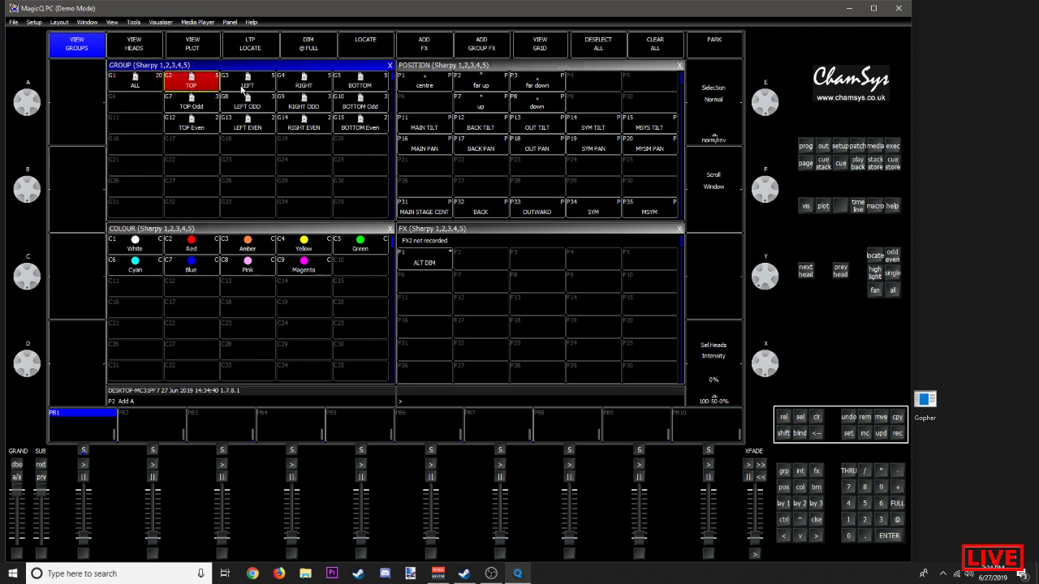
left_click(243, 87)
left_click(294, 86)
left_click(344, 90)
left_click(300, 86)
left_click(230, 90)
left_click(198, 86)
left_click(252, 84)
left_click(300, 85)
left_click(357, 85)
left_click(302, 86)
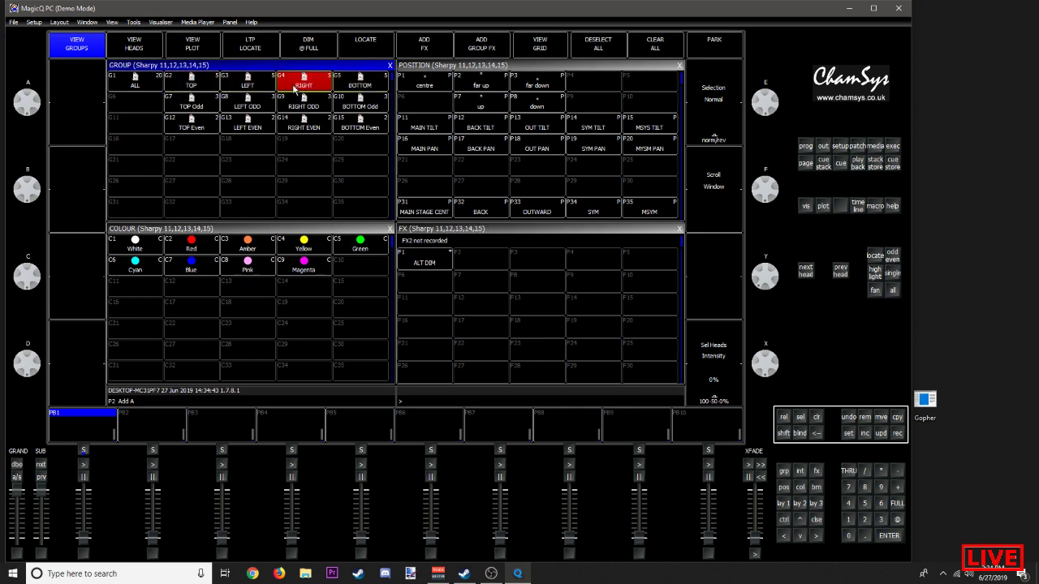
left_click(244, 85)
left_click(173, 83)
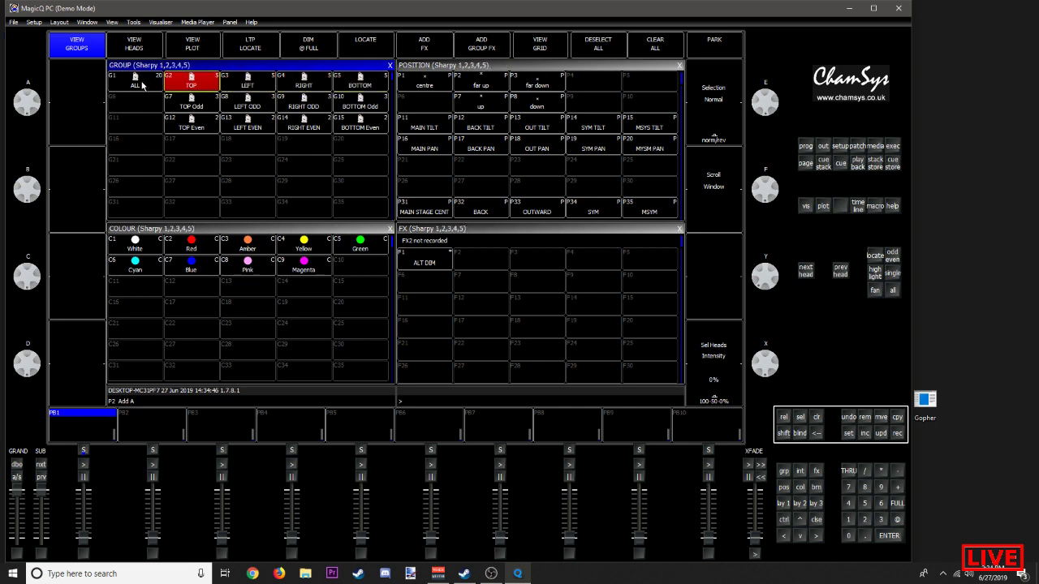
left_click(240, 88)
left_click(302, 91)
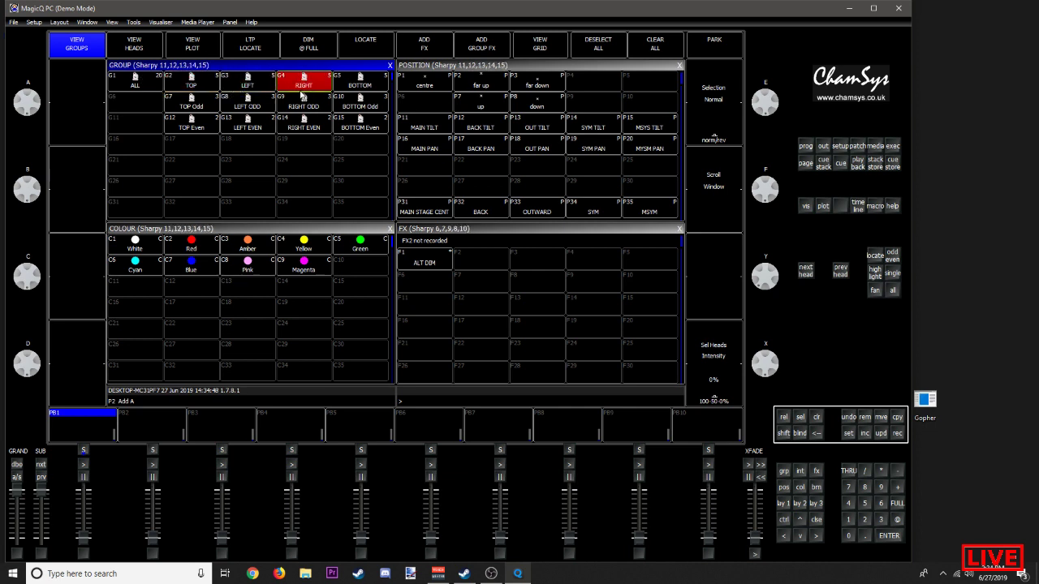
left_click(357, 86)
Step: Set the TOP group to full intensity and open the Visualiser, placing its window clear of the group and colour palettes
left_click(307, 87)
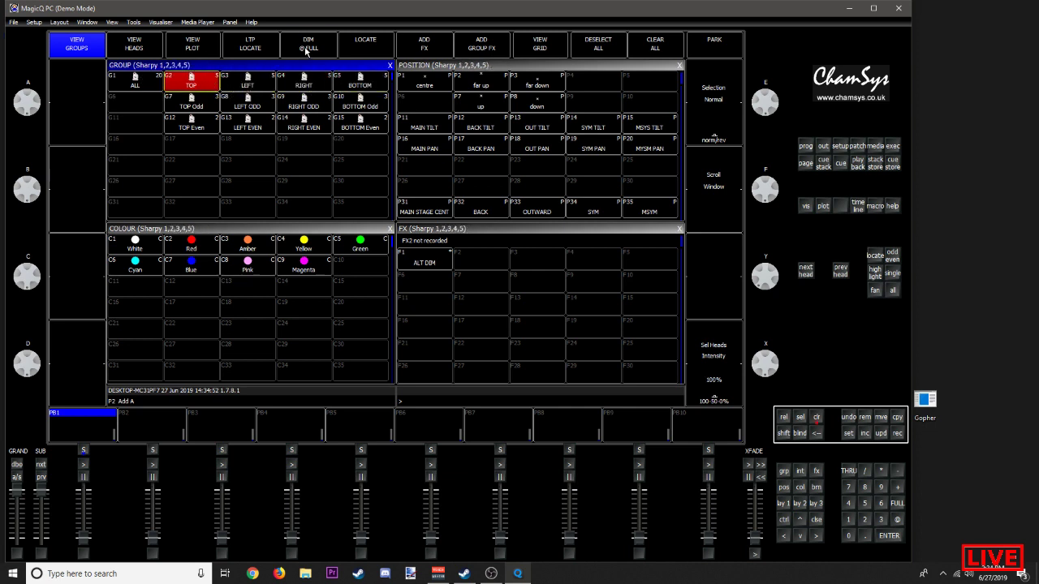
left_click(160, 22)
left_click(170, 35)
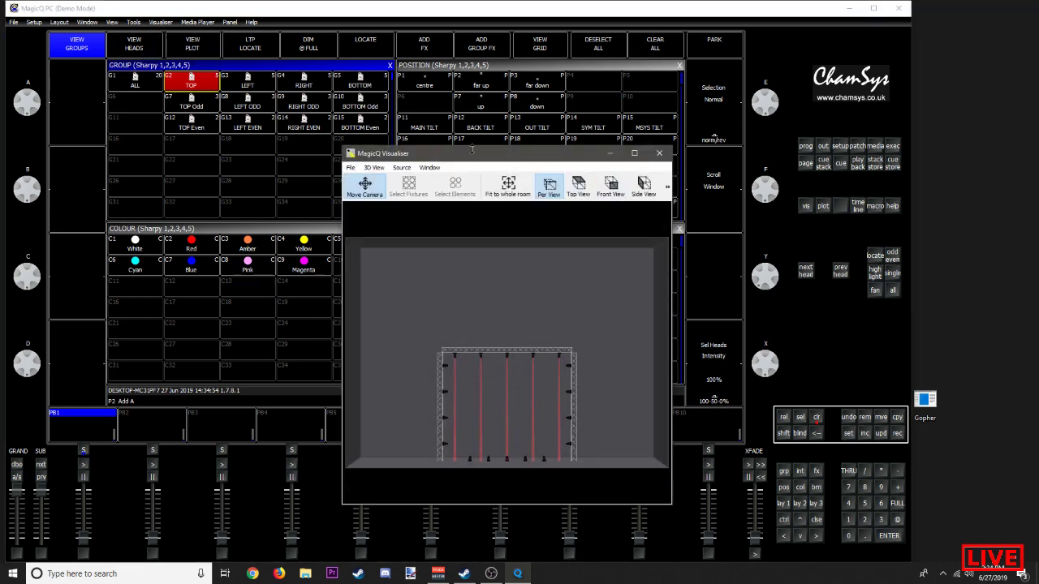
left_click_drag(472, 152, 805, 107)
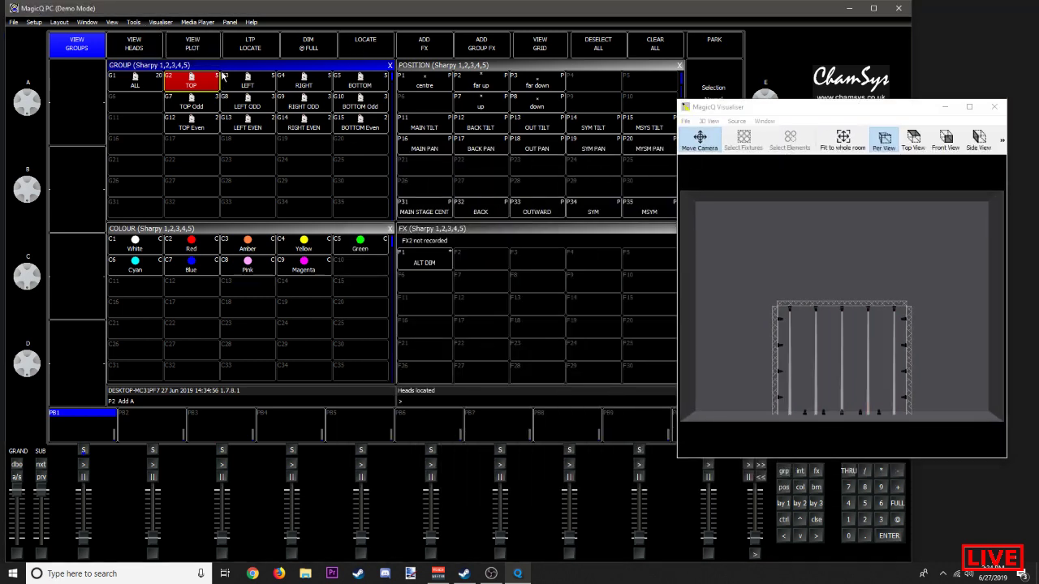
Step: Locate all heads in the ALL group, then record a cue on playback 1 with the TOP group selected
left_click(158, 84)
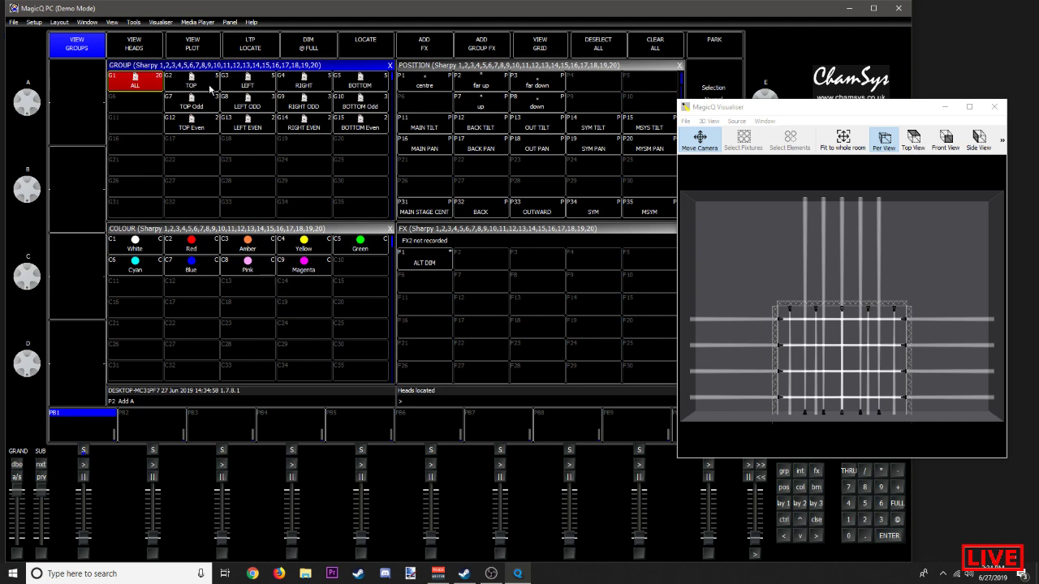
left_click_drag(779, 109, 756, 133)
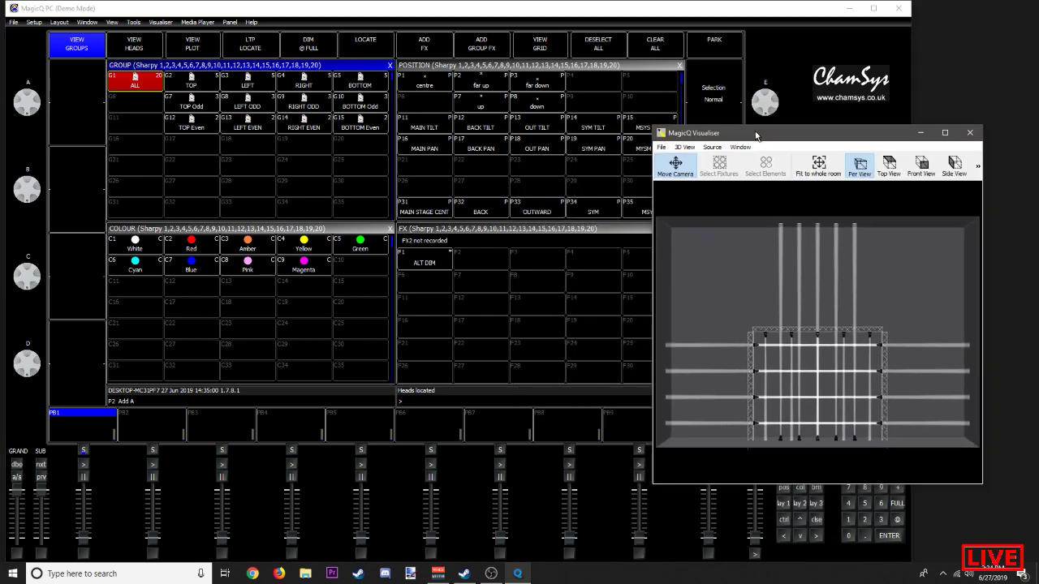
left_click(192, 82)
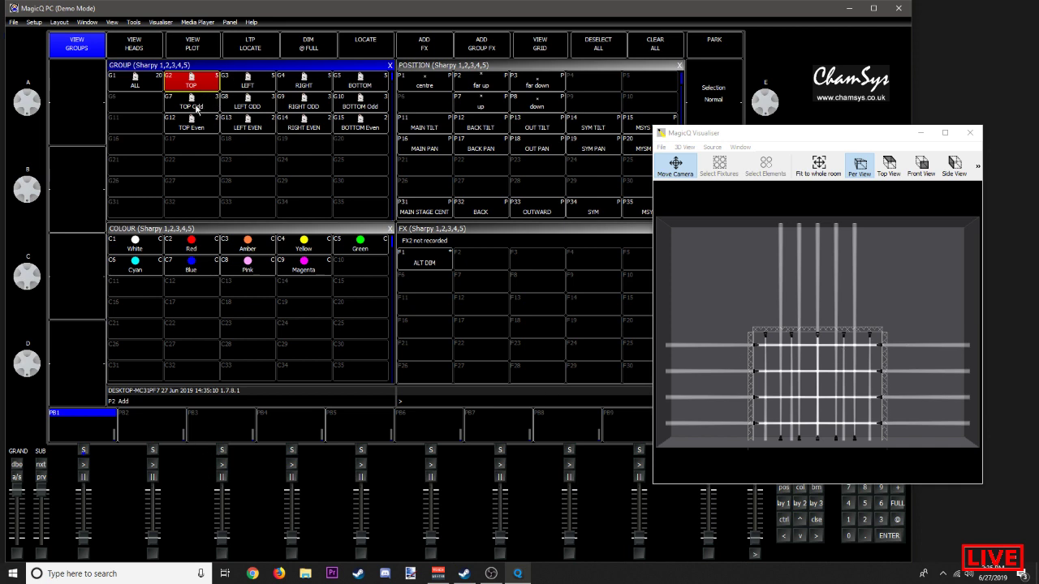
left_click(90, 435)
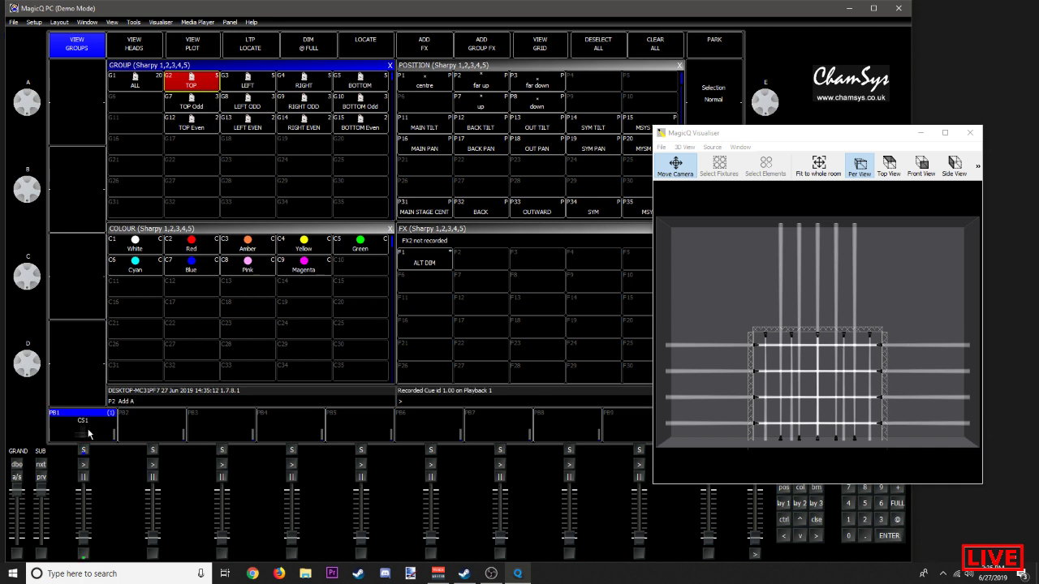
Step: View the cue in playback 1's cue stack and remove heads 6 to 20 from it
left_click(81, 450)
left_click(82, 450)
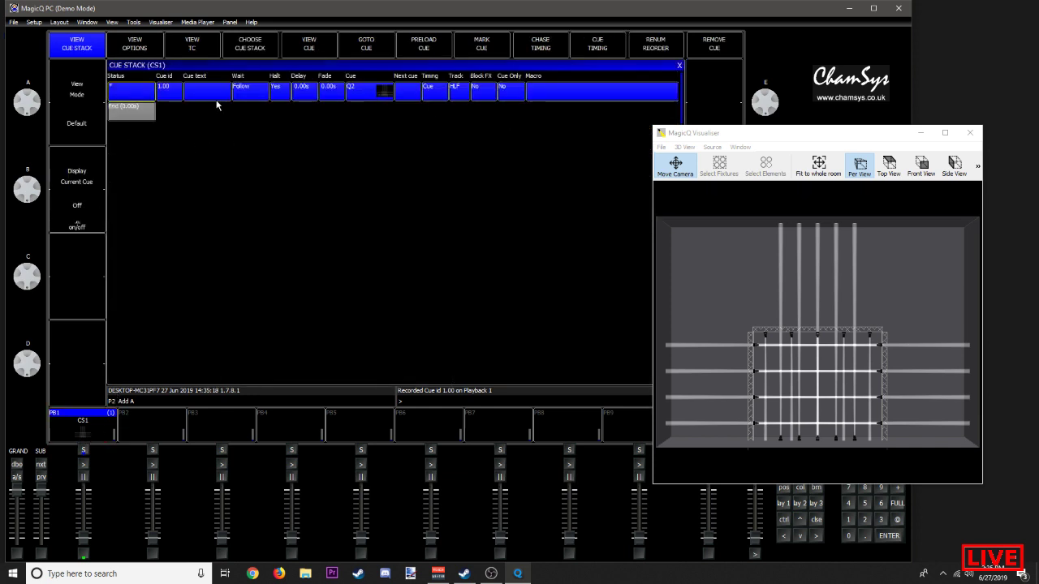
left_click(324, 43)
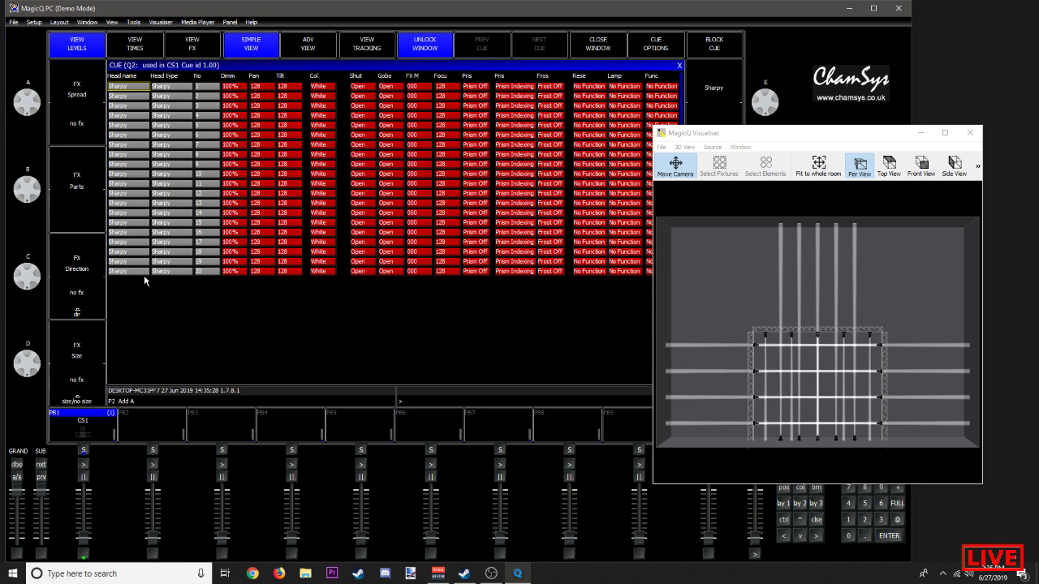
left_click_drag(128, 271, 128, 134)
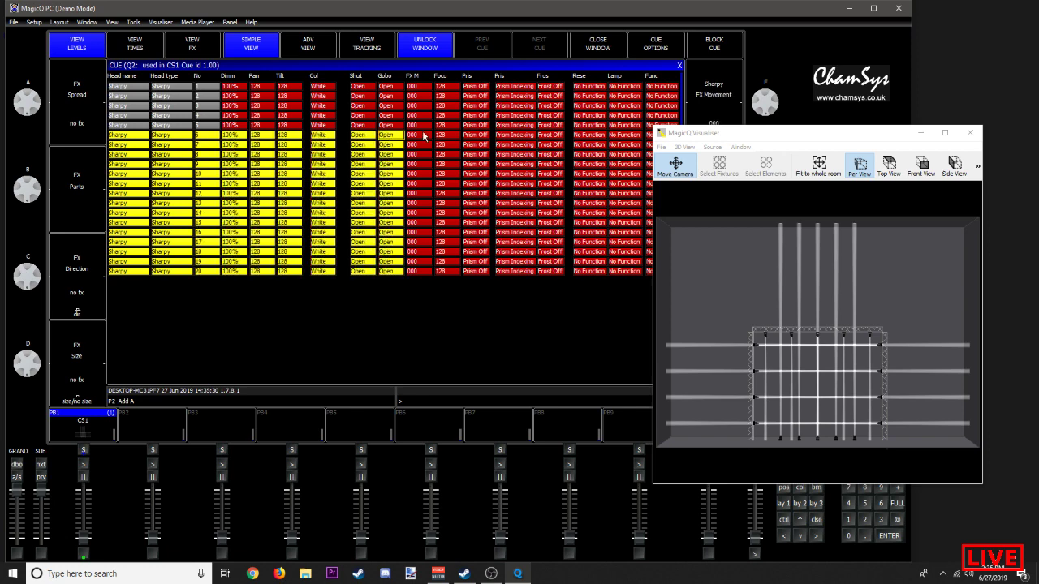
key("Delete")
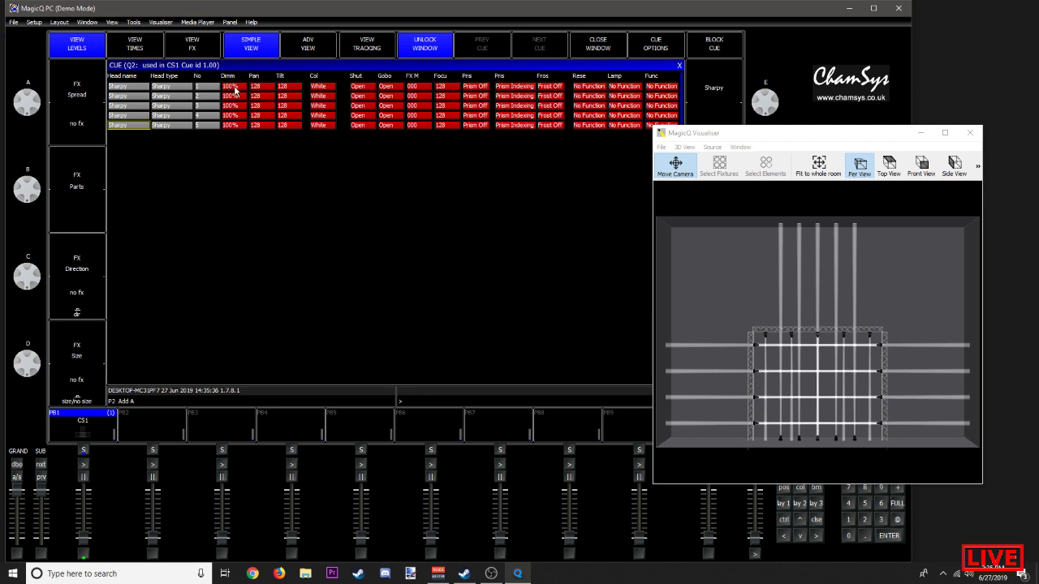
Step: Remove every attribute except the dimmer from heads 1 to 5 and close the cue view
left_click_drag(258, 90, 665, 131)
key("Delete")
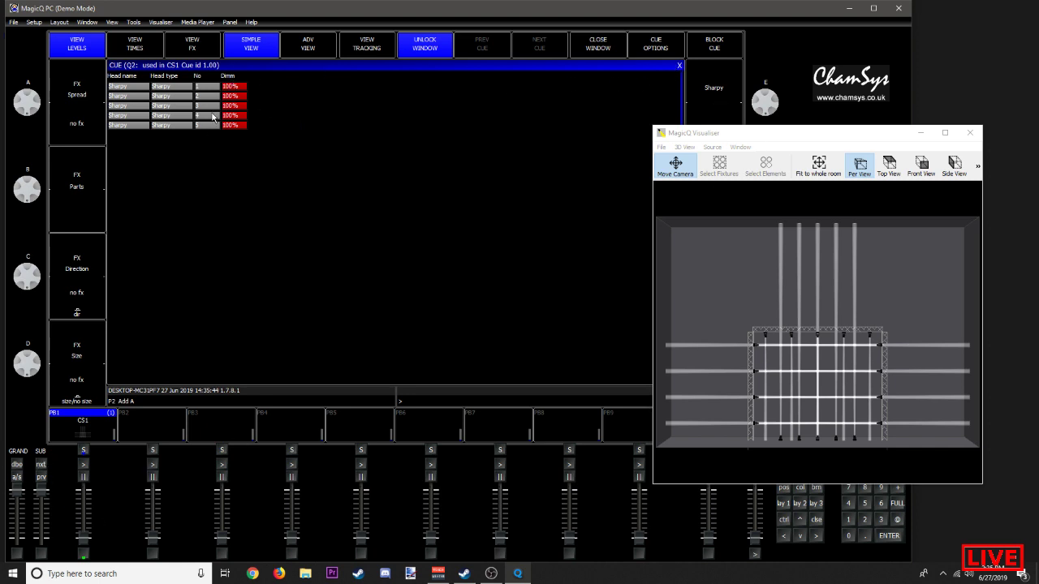
left_click(679, 66)
Step: Close the cue stack view, clear the programmer and activate playback 1
left_click_drag(731, 132, 600, 55)
left_click(679, 66)
left_click(816, 417)
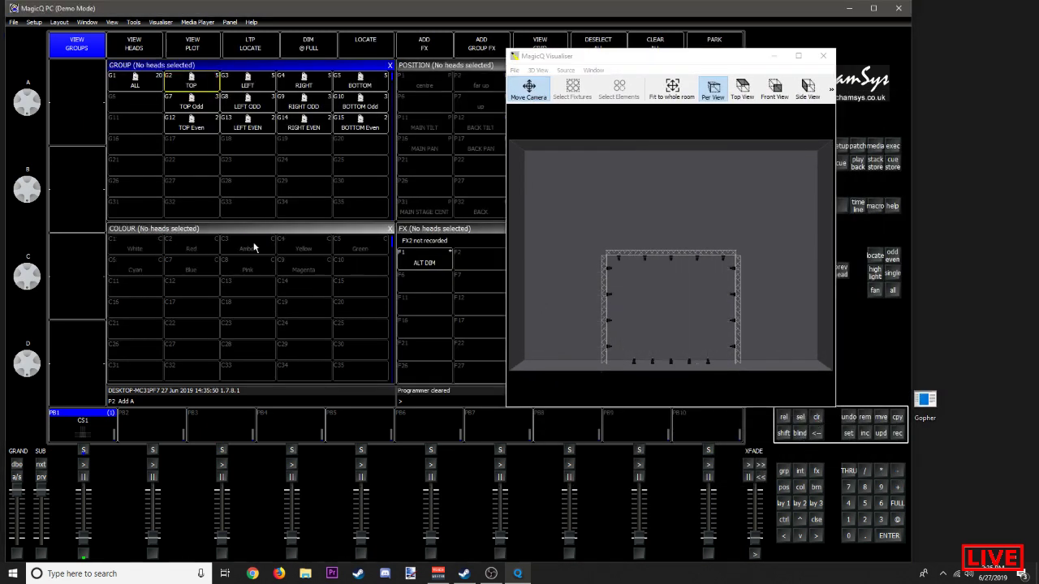
left_click(84, 423)
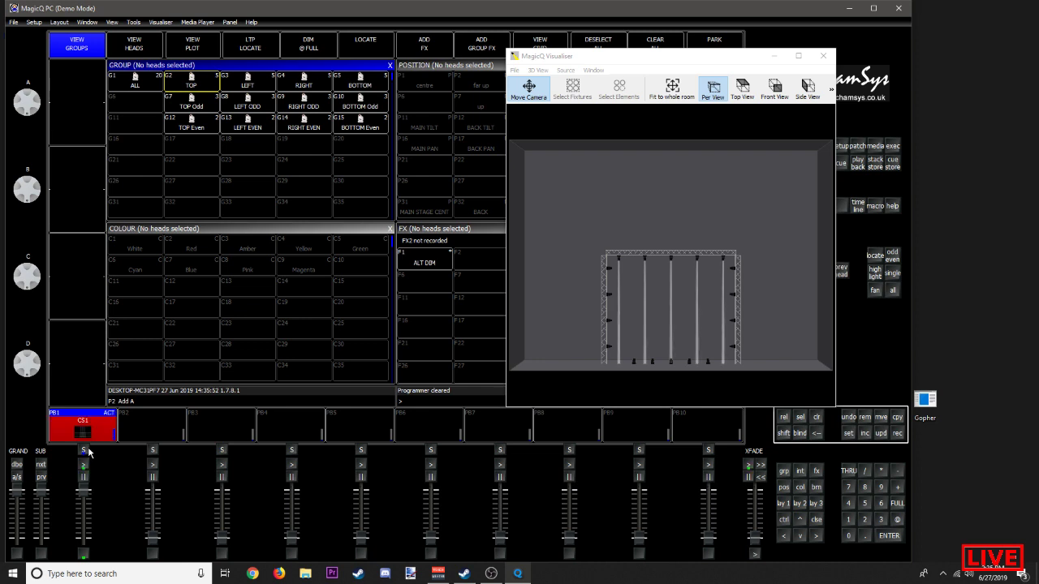
Step: Give the TOP group the Blue colour, change it to Pink, and apply the MAIN TILT position
left_click(185, 85)
left_click(193, 264)
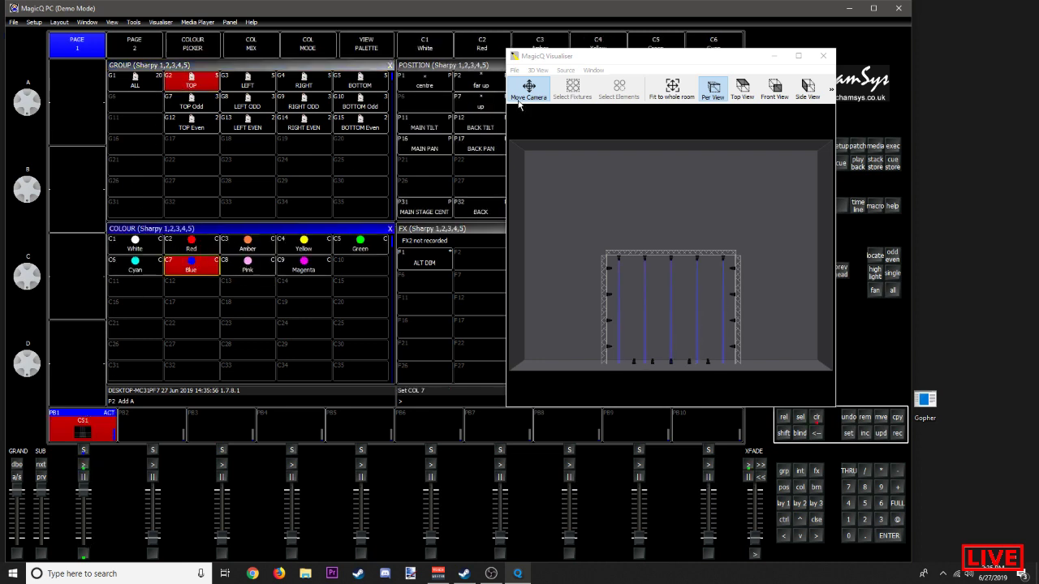
left_click_drag(554, 56, 552, 80)
left_click(251, 270)
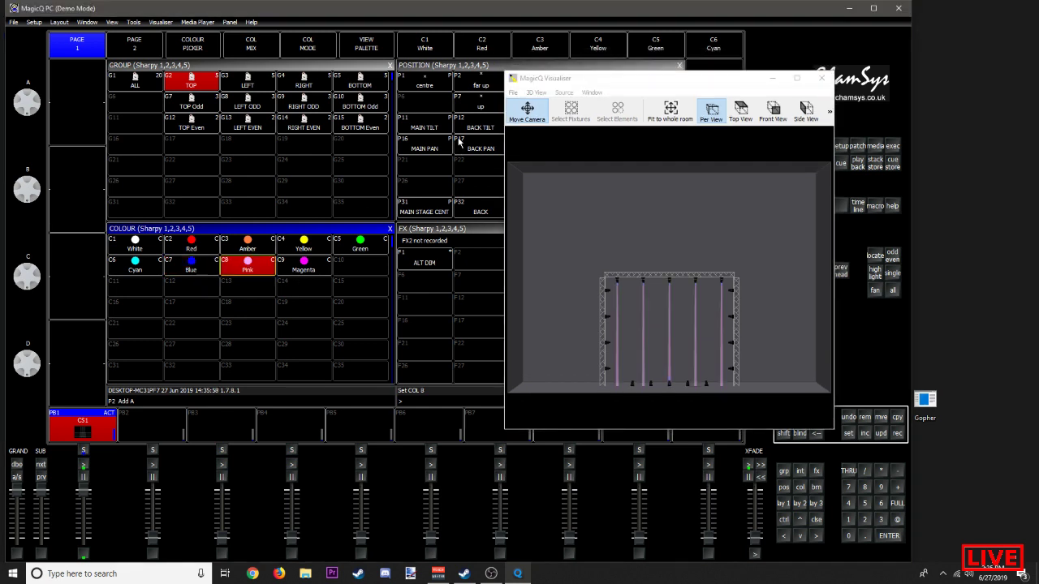
left_click(426, 123)
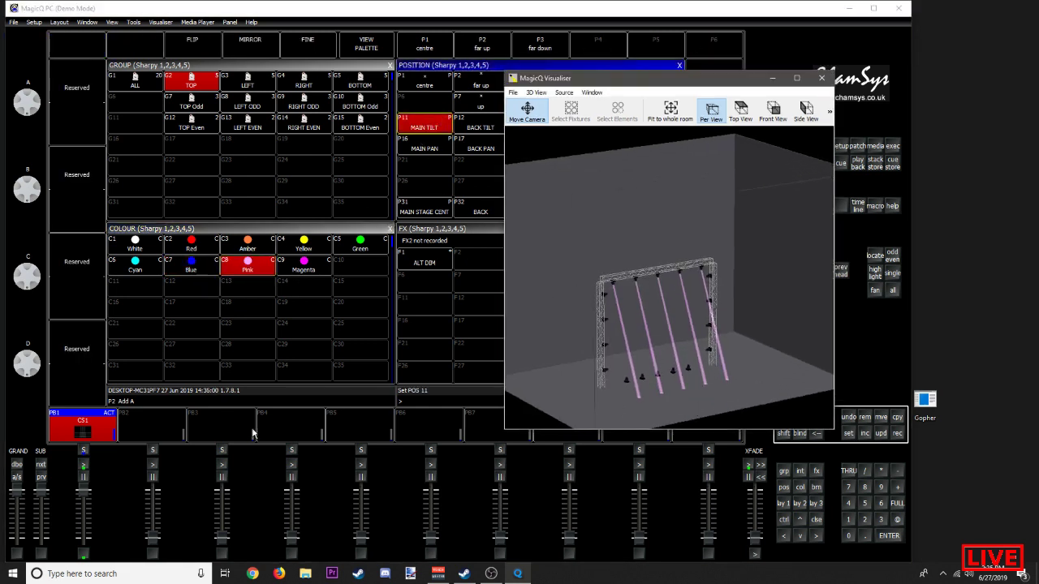
Step: Fade playback 1 down to zero and activate it again to check its effect on the beams
left_click_drag(83, 491, 102, 509)
left_click(82, 491)
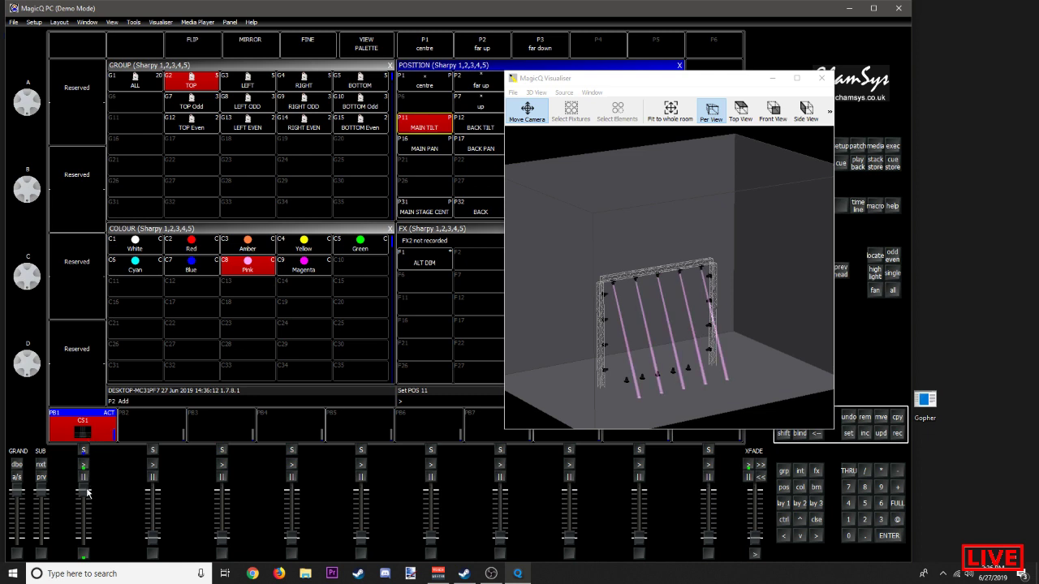
left_click_drag(87, 488, 80, 518)
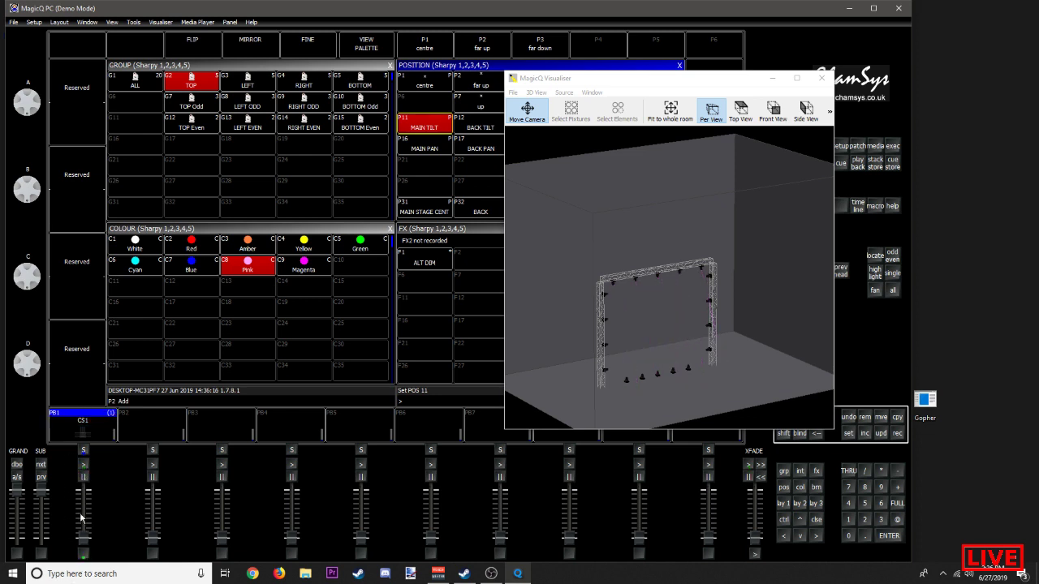
left_click(84, 464)
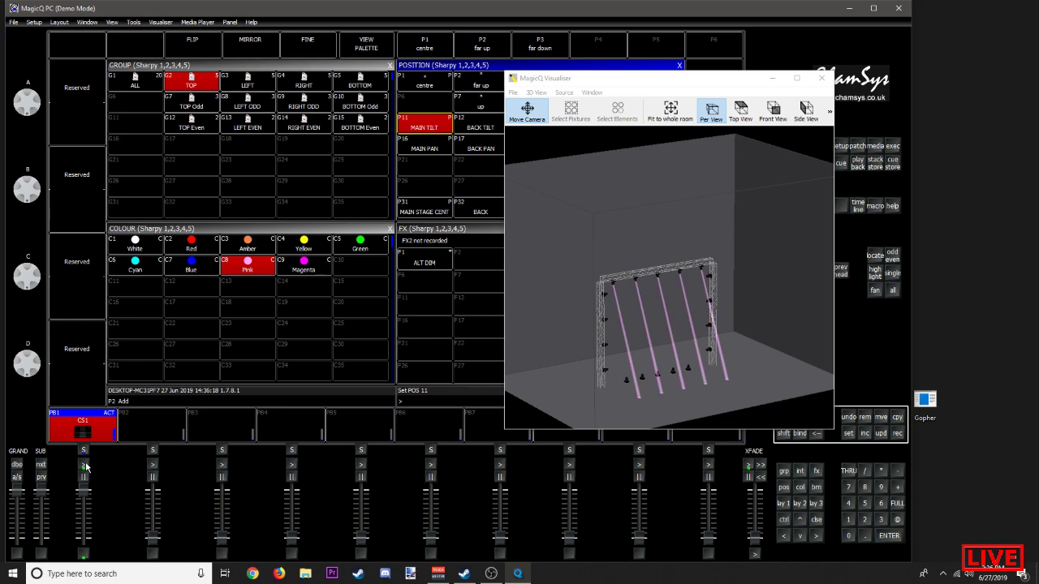
Step: Clear the programmer and select the LEFT group
left_click_drag(614, 81, 790, 56)
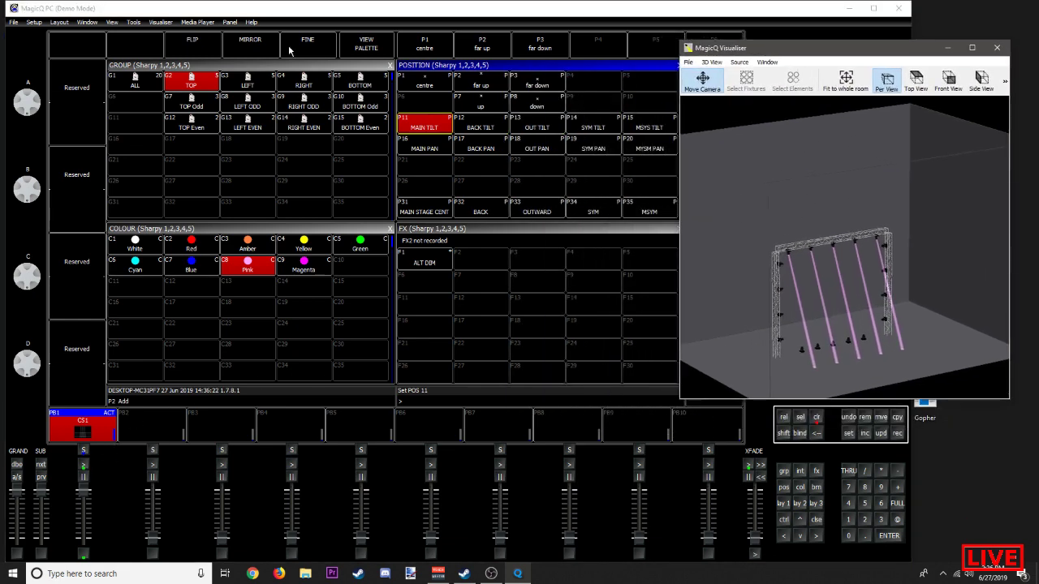
left_click(816, 417)
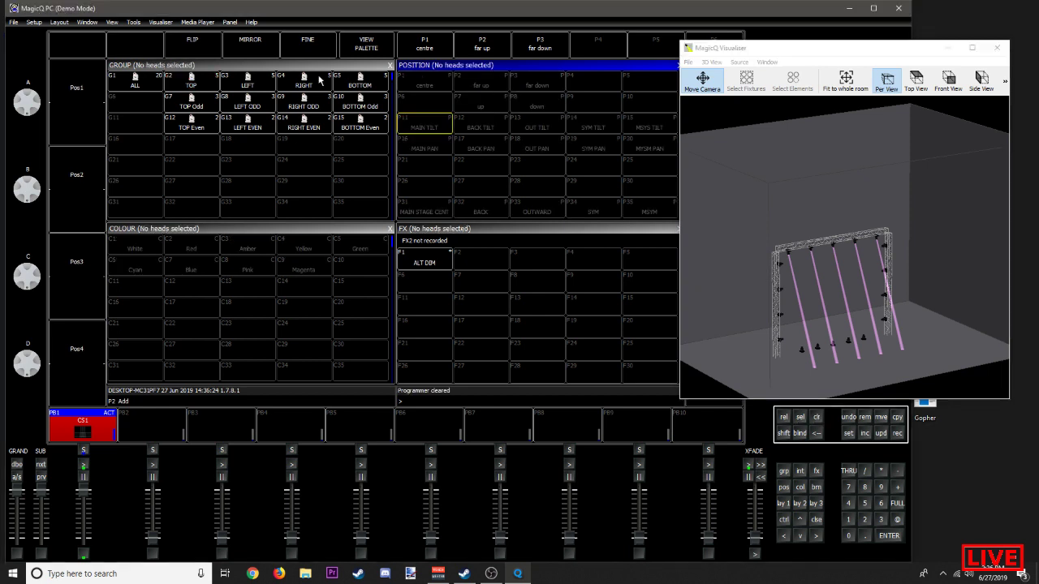
left_click(263, 81)
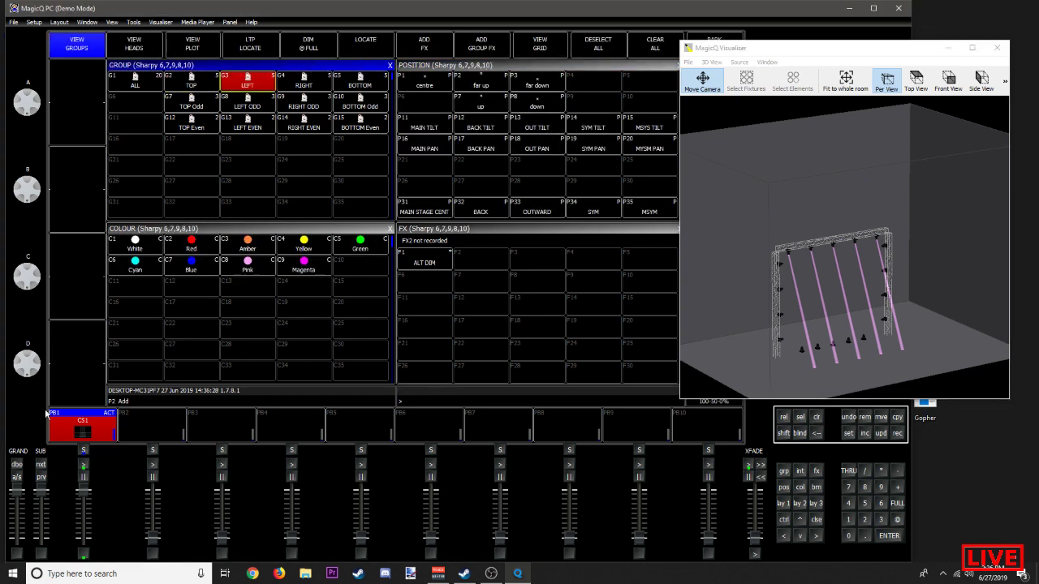
Step: Lower playback 1's fader to zero and flash the playback several times
left_click_drag(79, 510, 83, 538)
left_click(84, 555)
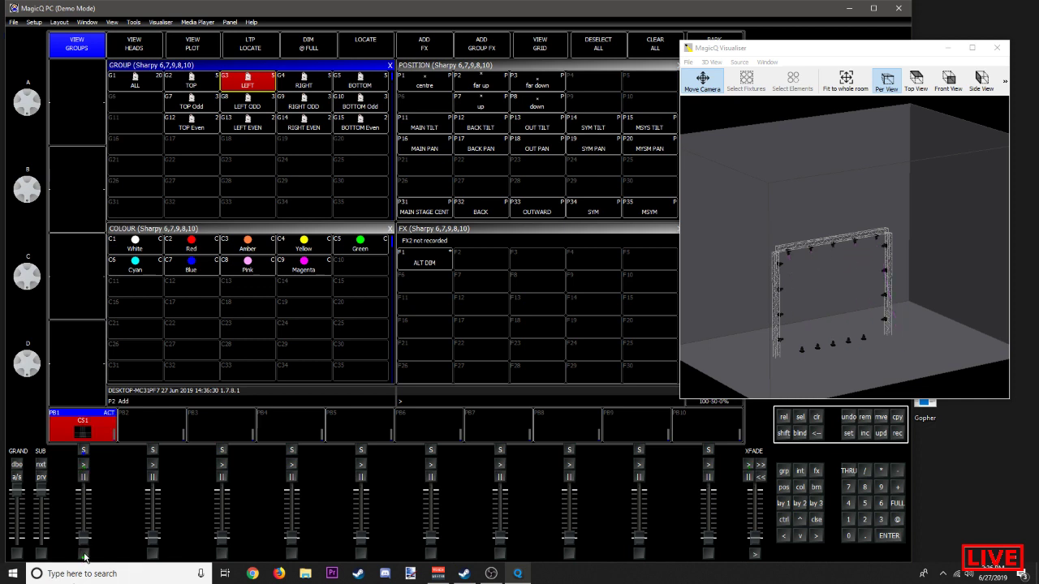
left_click(84, 555)
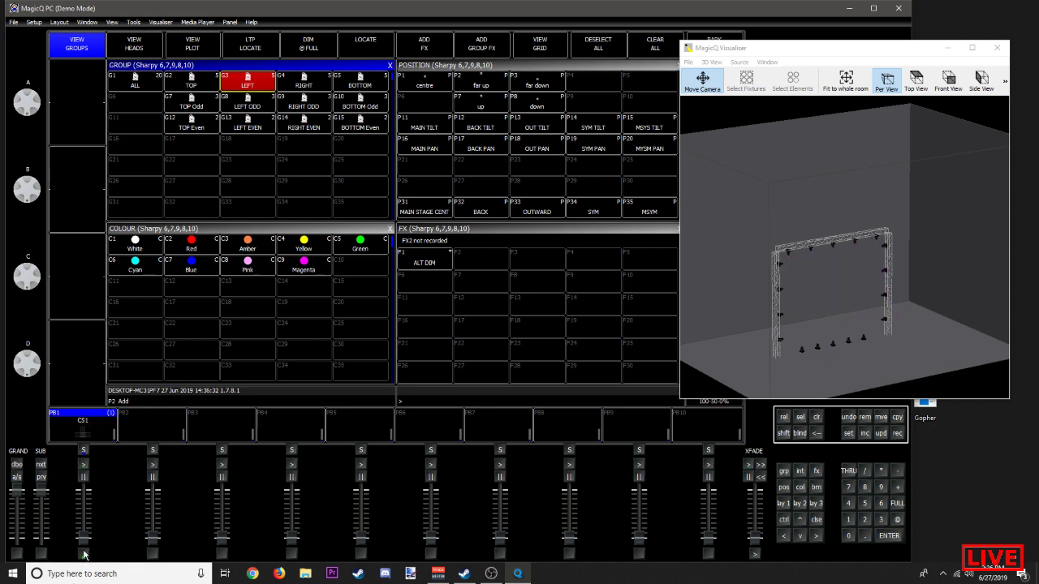
left_click(85, 554)
left_click(85, 554)
left_click(84, 554)
Step: Select several of playbacks 1 to 5 in turn to examine how the current playback is indicated
left_click(143, 451)
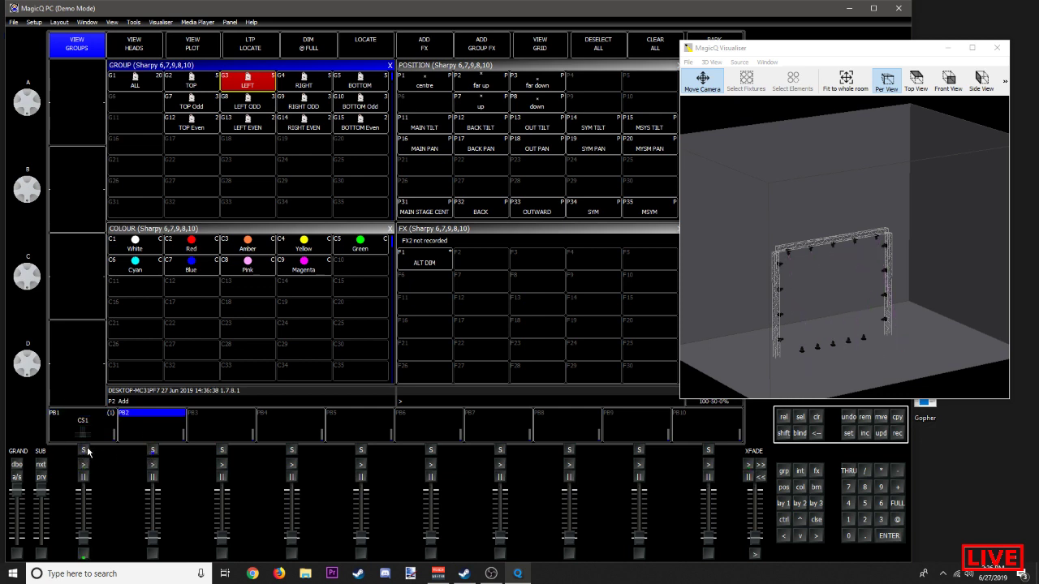
left_click(85, 451)
left_click(157, 452)
left_click(220, 452)
left_click(153, 451)
left_click(86, 452)
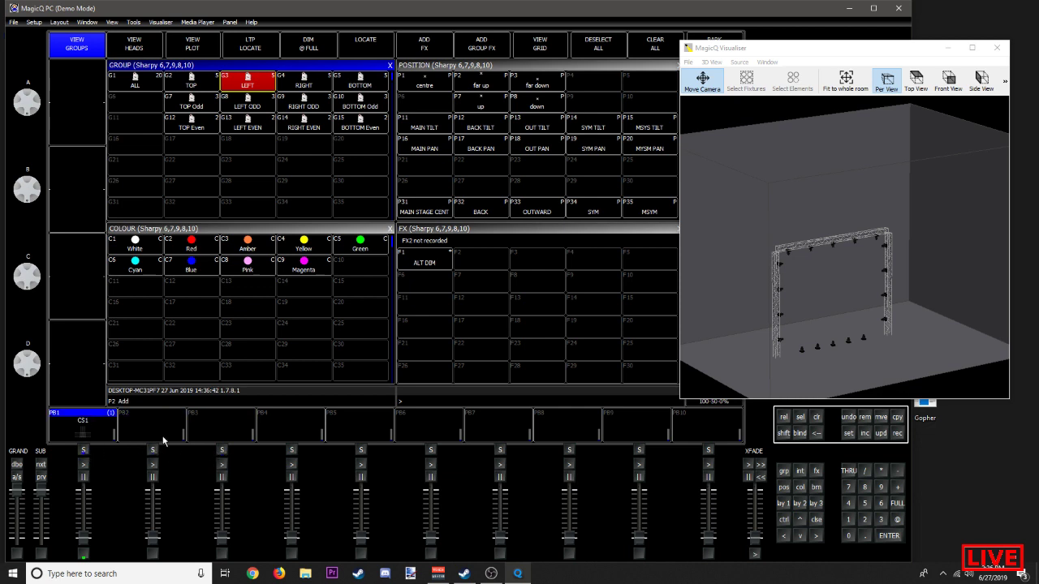
left_click(163, 438)
left_click(235, 430)
left_click(288, 426)
left_click(224, 426)
left_click(329, 431)
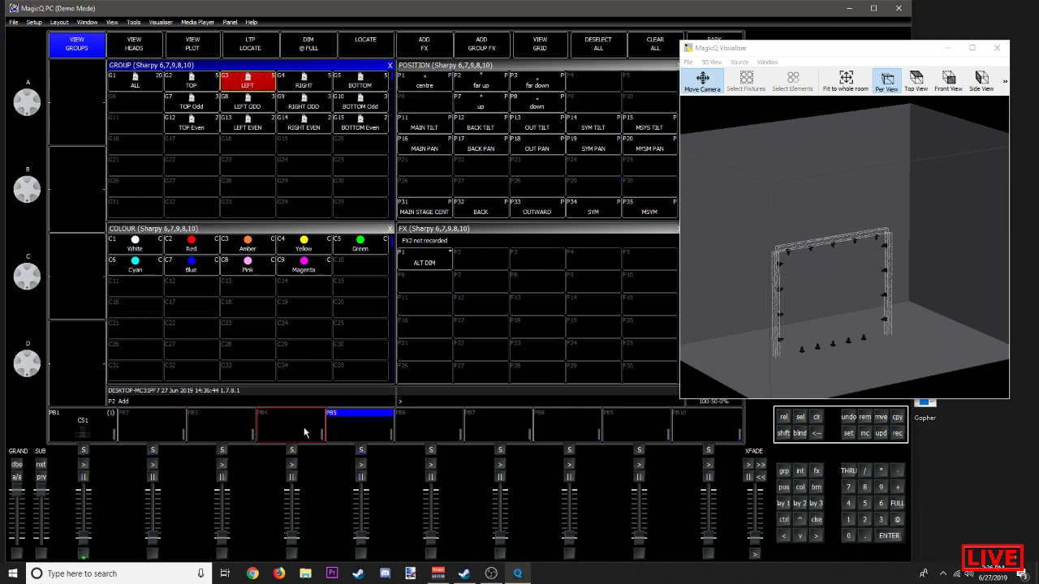
left_click(305, 431)
left_click(352, 451)
left_click(219, 452)
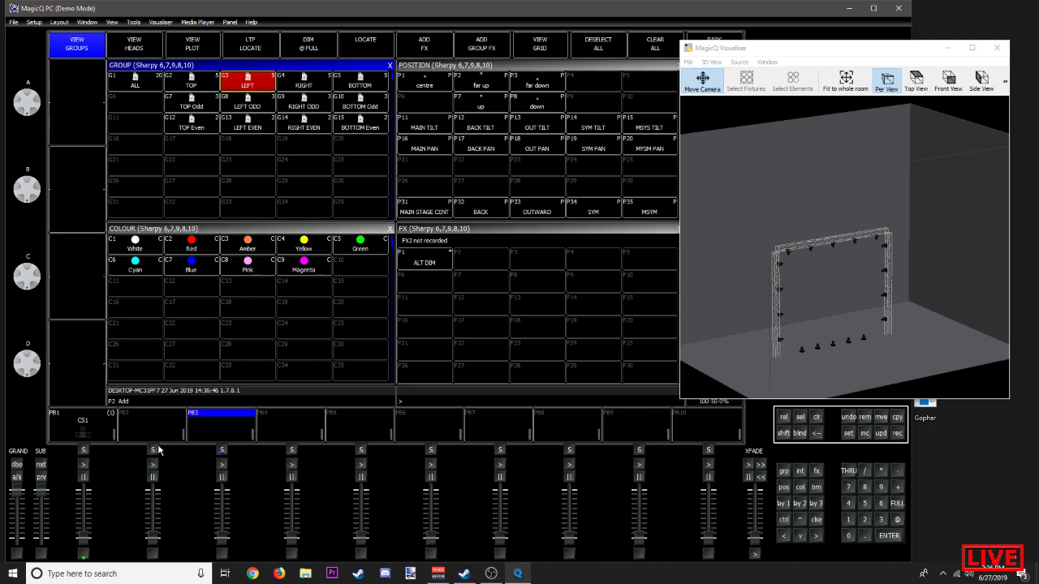
Step: Switch the current playback among several of playbacks 1 to 6, return to playback 1 and flash it
left_click(153, 451)
left_click(84, 452)
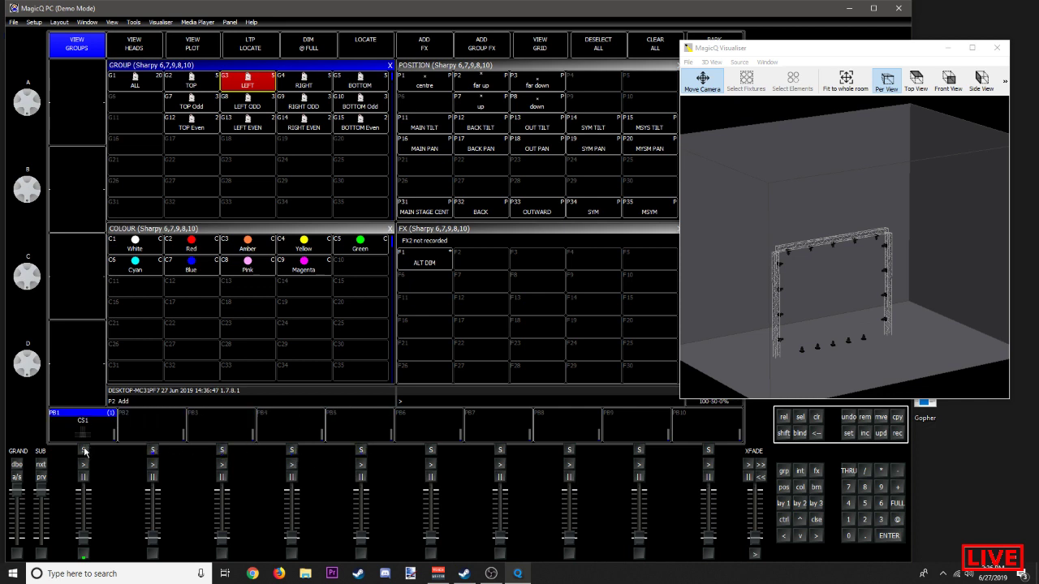
left_click(159, 429)
left_click(229, 434)
left_click(429, 426)
left_click(357, 426)
left_click(273, 427)
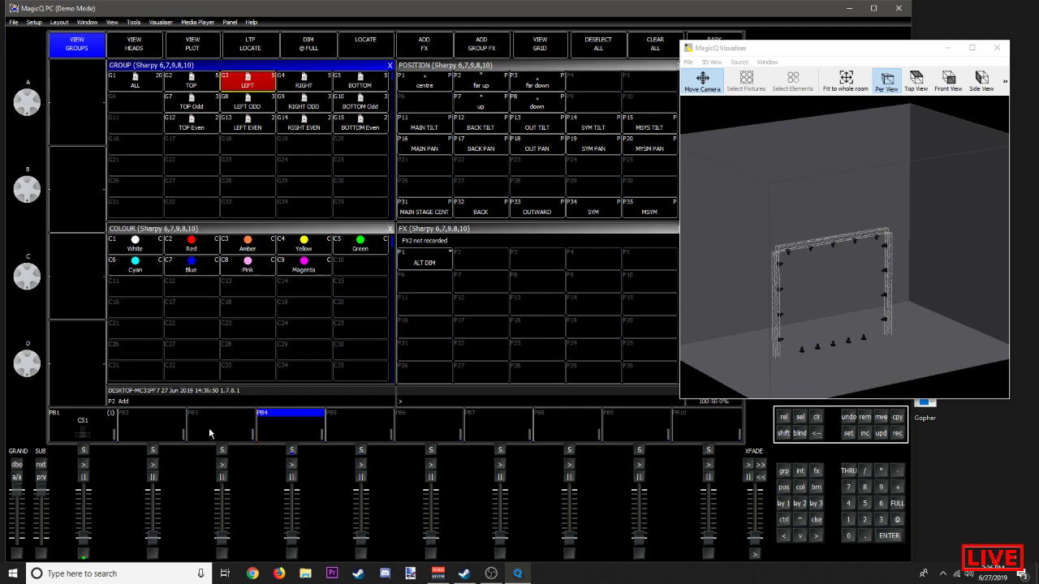
left_click(210, 434)
left_click(153, 428)
left_click(83, 422)
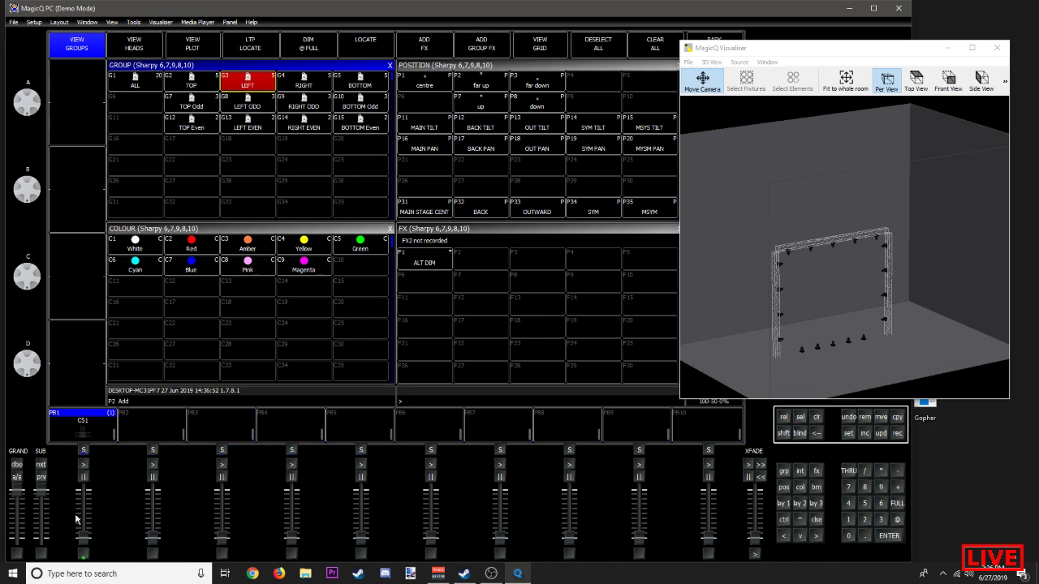
left_click(83, 552)
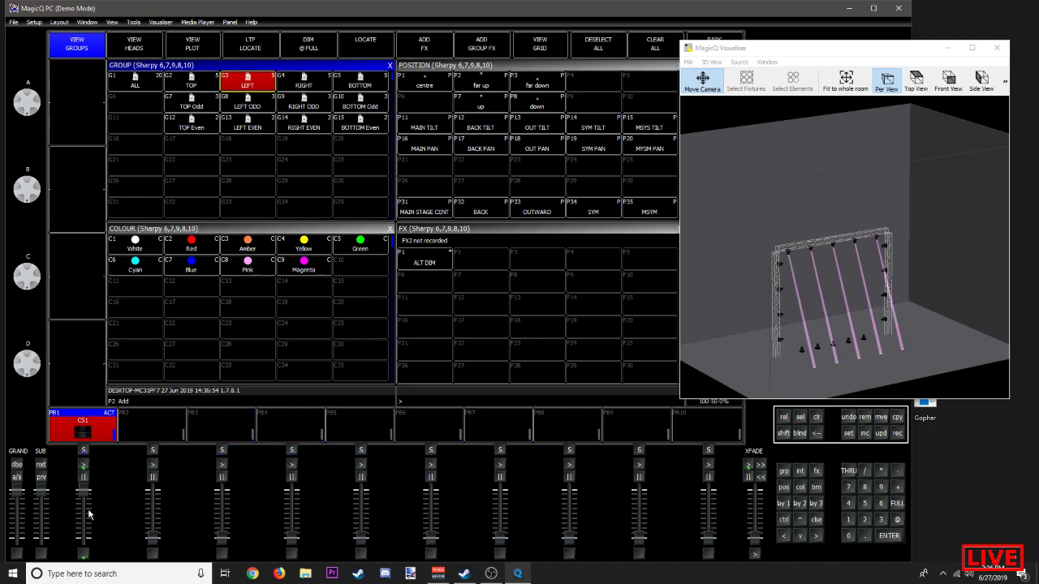
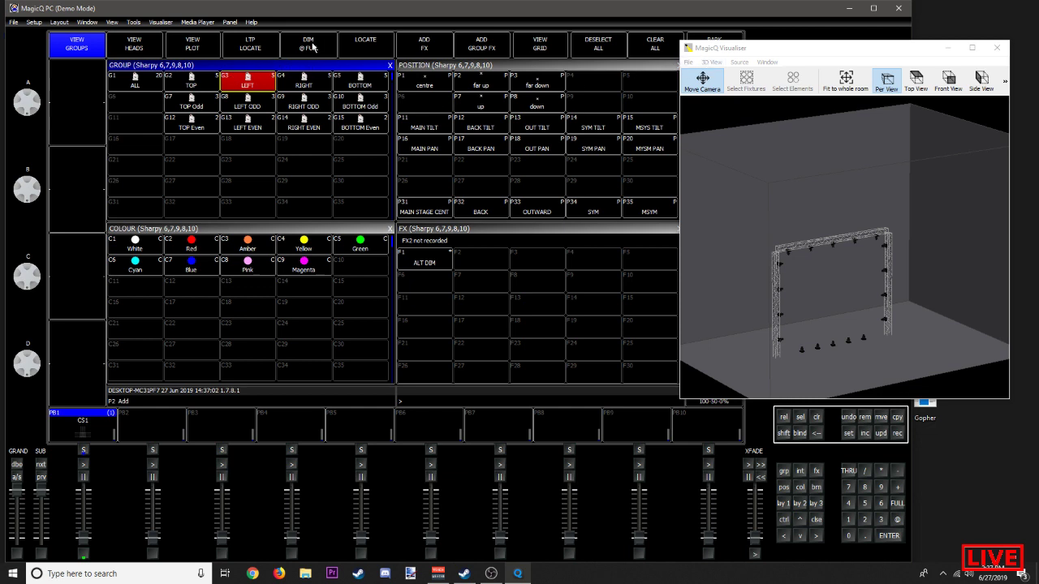
Step: Locate the LEFT heads and clear the programmer, repeating the same reset for the ALL group
left_click(354, 50)
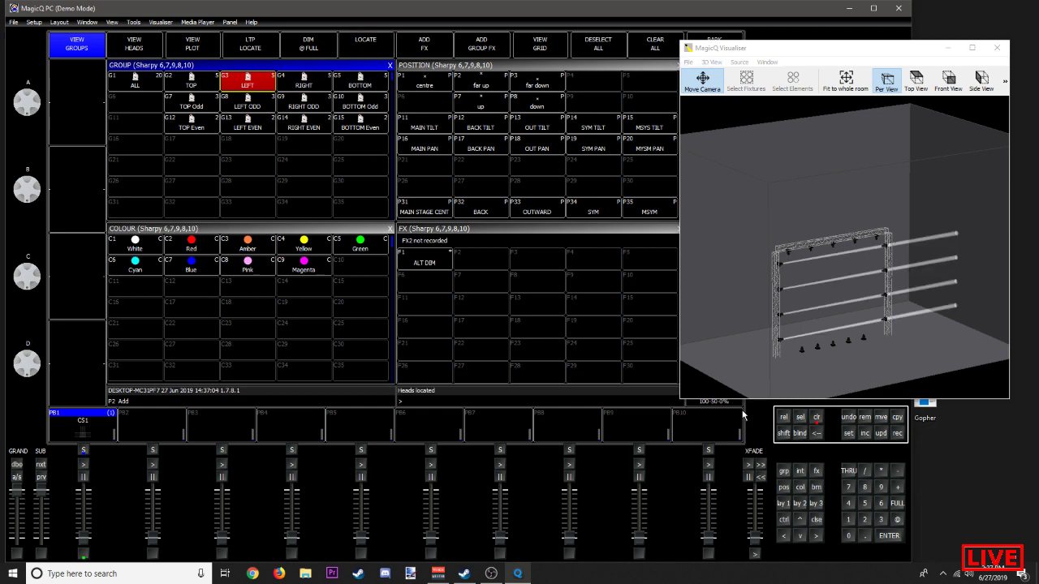
key("ctrl+BackSpace")
left_click(245, 80)
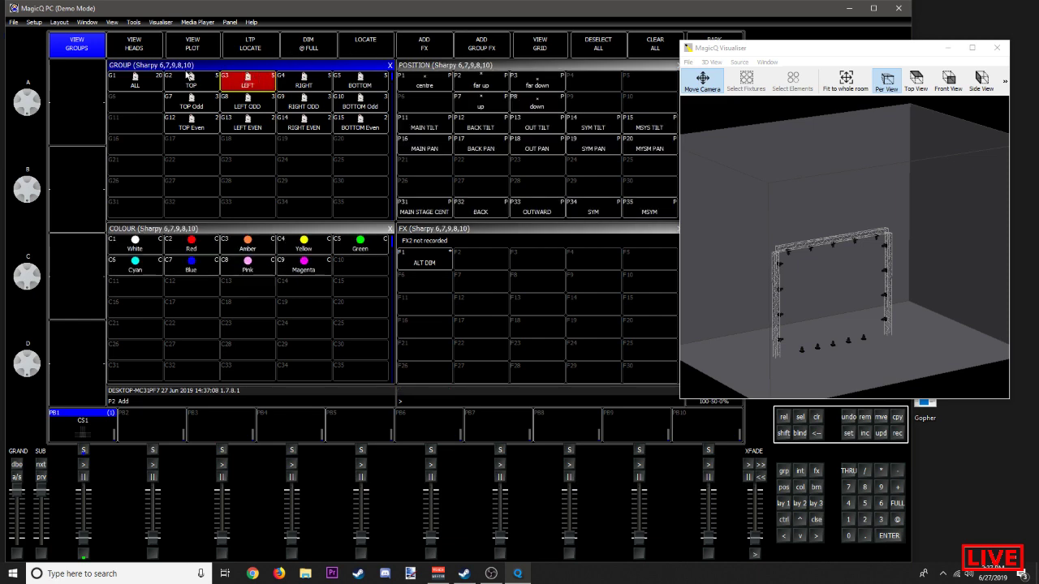
left_click(151, 85)
left_click(364, 42)
key("ctrl+BackSpace")
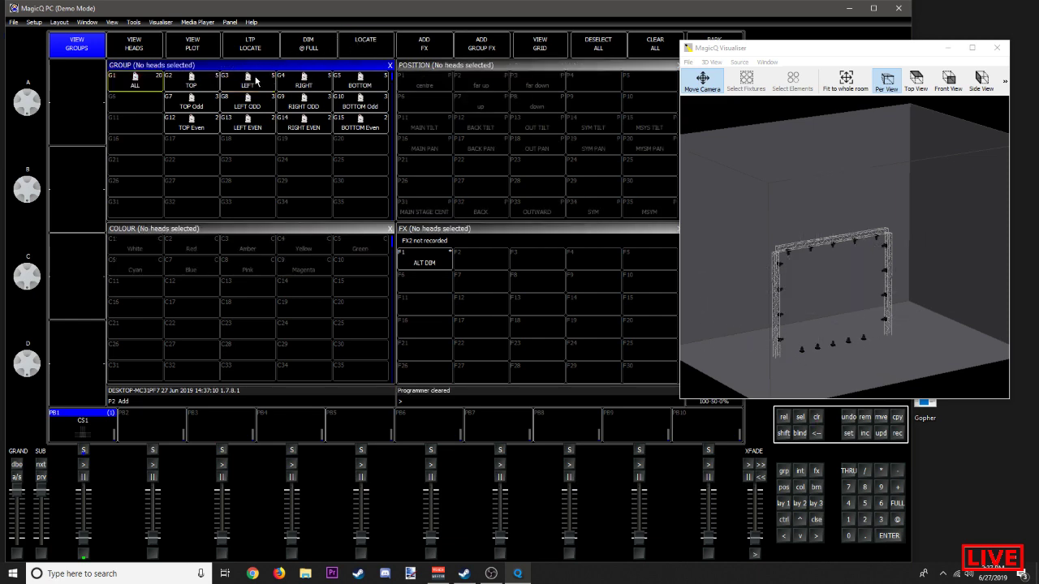
Step: Set the LEFT group's dimmers to full and record them as a cue on playback 2
left_click(257, 81)
left_click(316, 46)
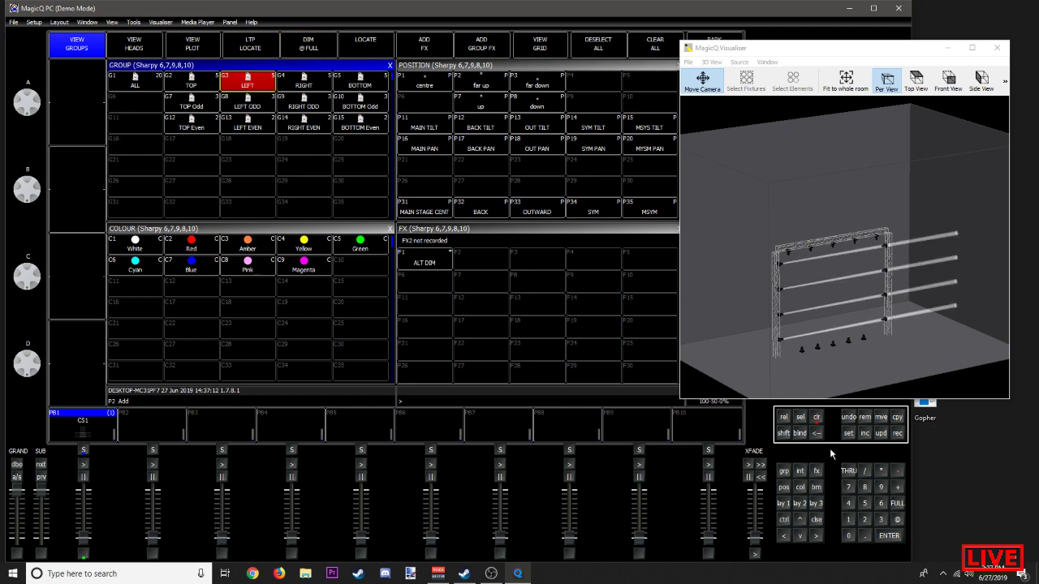
key("#")
left_click(154, 424)
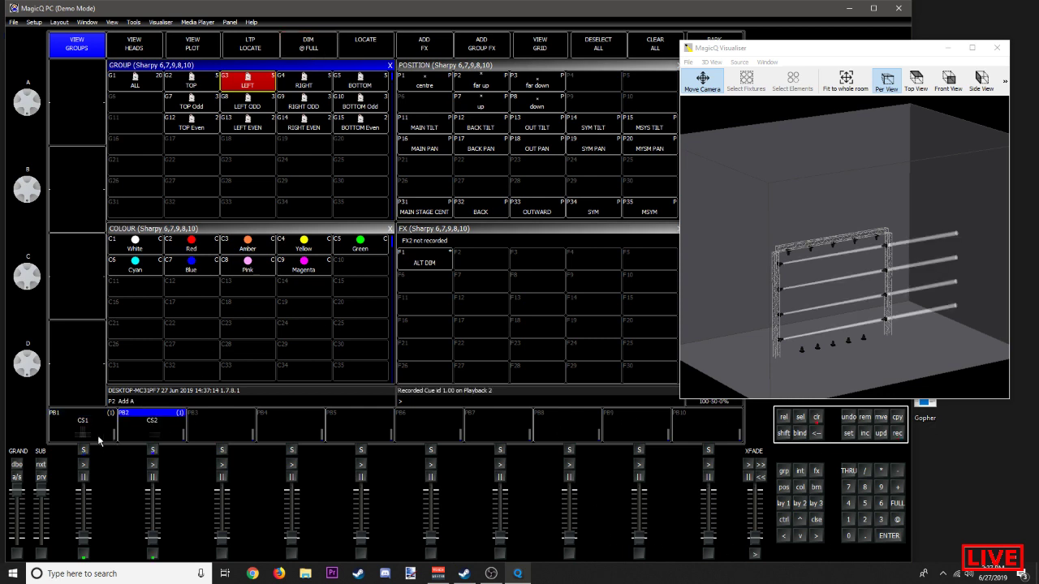
Step: Name playback 1 "TOP DIM"
key(";")
left_click(87, 435)
type("TOP")
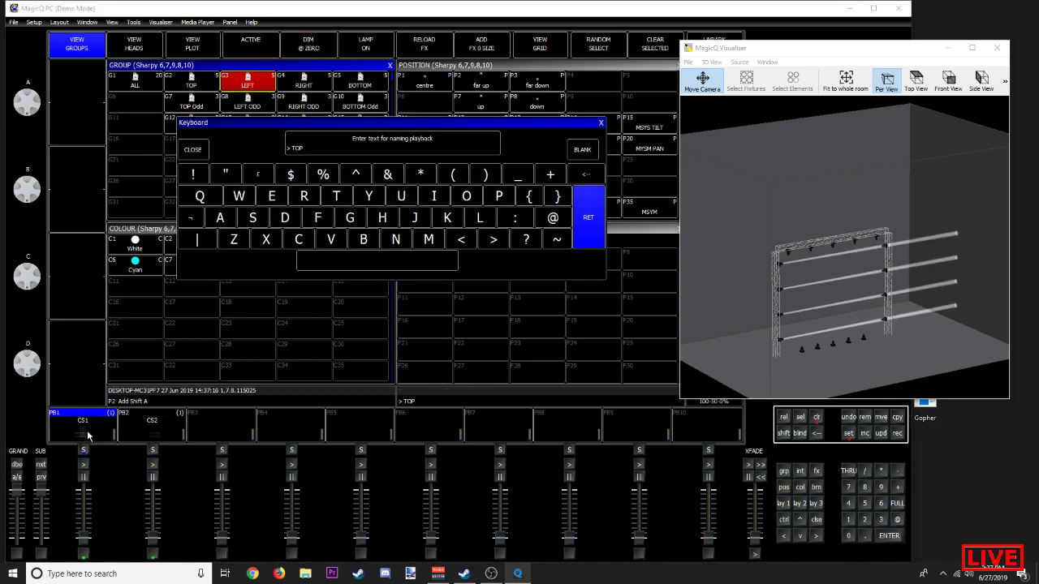
key("shift")
key("Return")
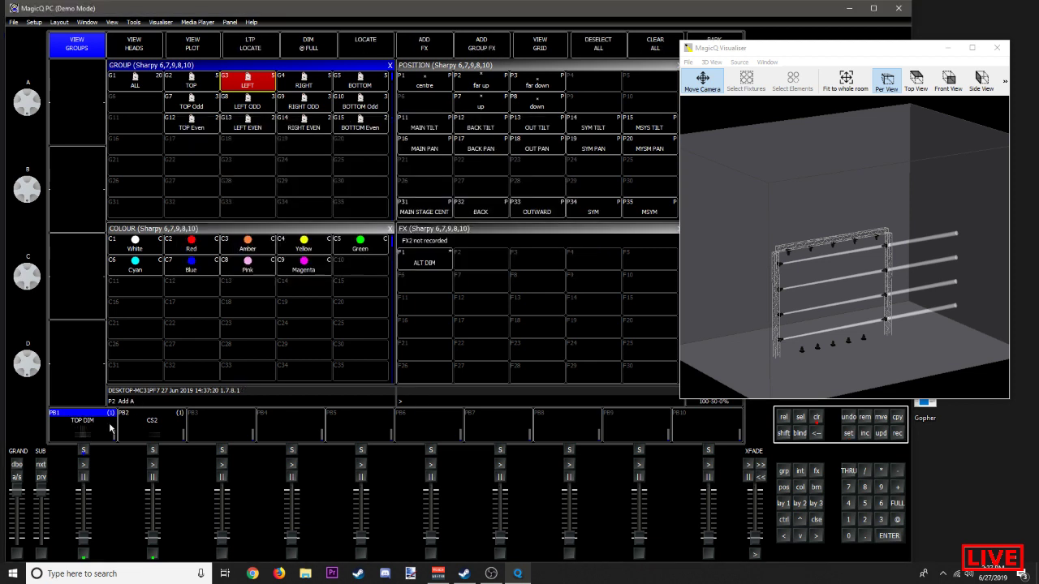
Step: Name playback 2 "LEFT DIM"
key(";")
left_click(138, 437)
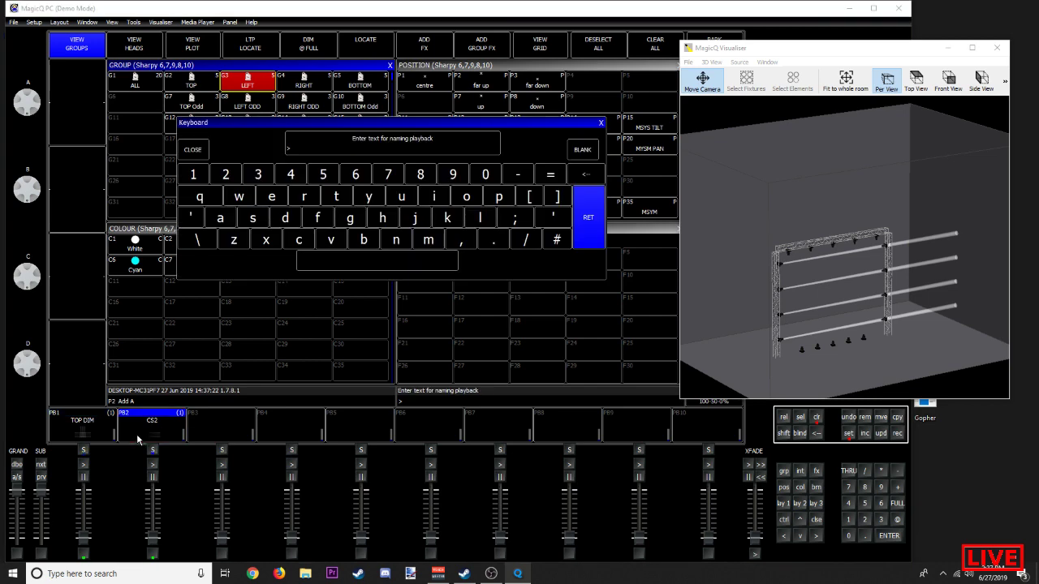
type("LEFT DIM")
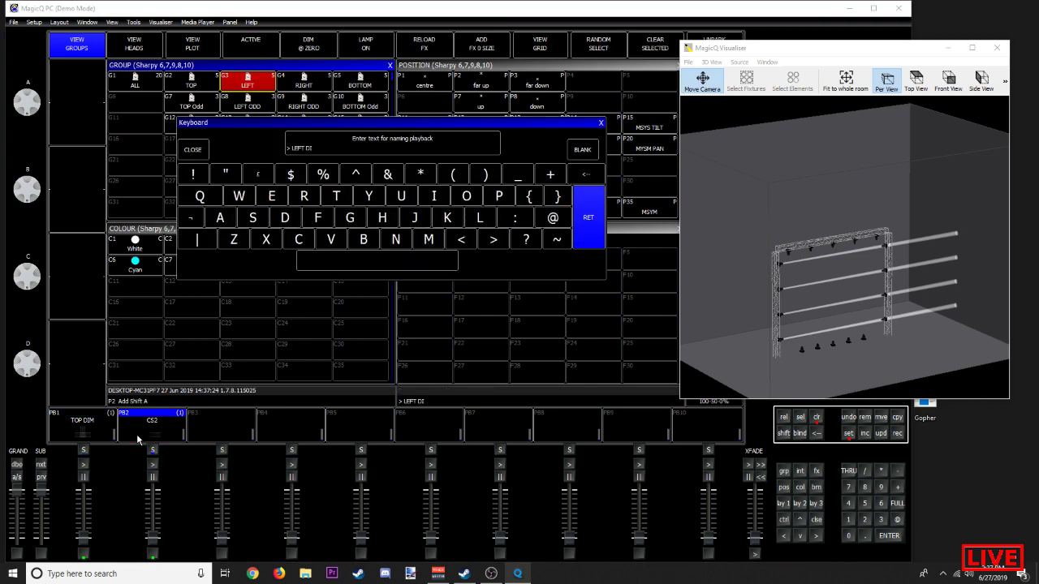
key("Return")
Step: Inspect the head levels stored in the LEFT DIM cue, moving the Visualiser clear of the window's close control, and close the cue views
left_click(155, 428)
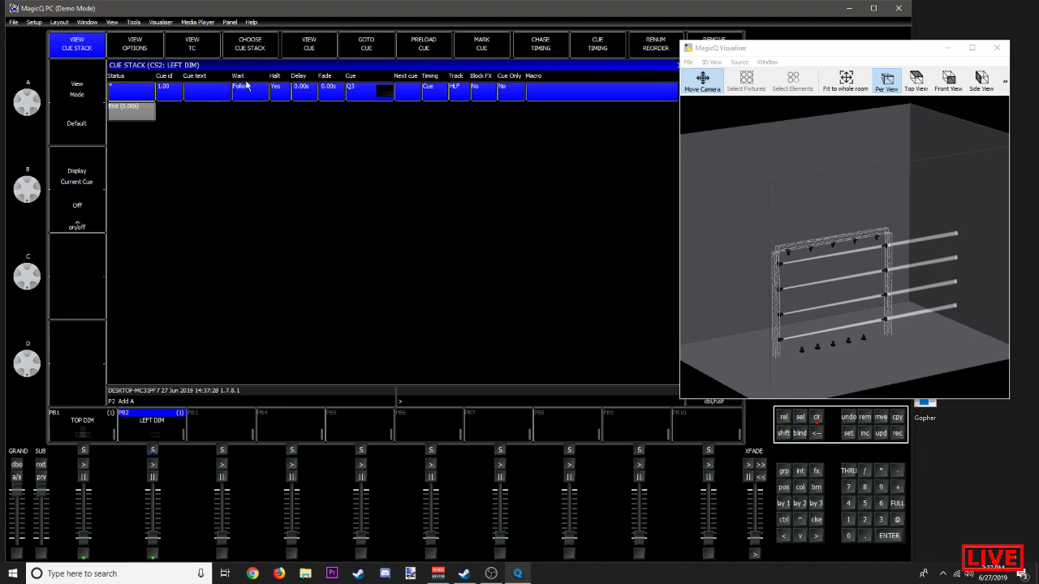
left_click(309, 49)
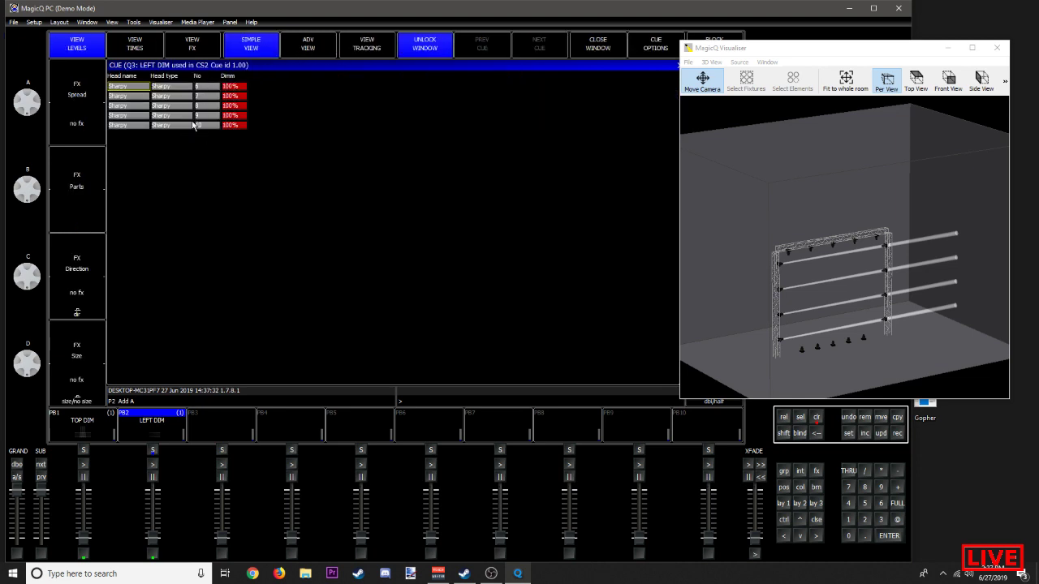
mouse_move(694, 54)
left_mouse_down()
mouse_move(728, 44)
mouse_move(712, 44)
left_mouse_up()
left_click(680, 64)
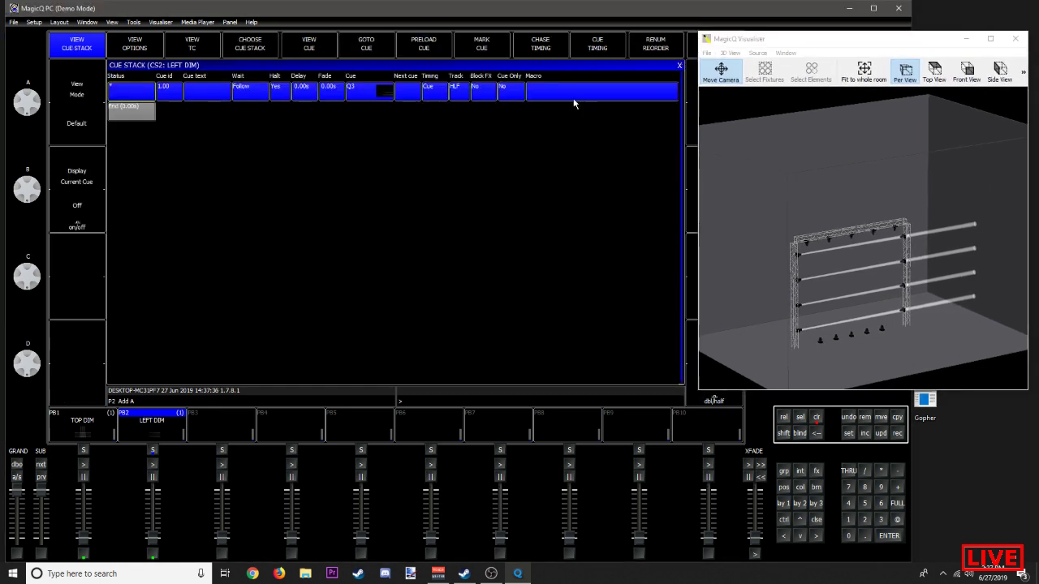
left_click(679, 68)
Step: Set the RIGHT group's dimmers to full and record them as a cue on playback 3
left_click(319, 79)
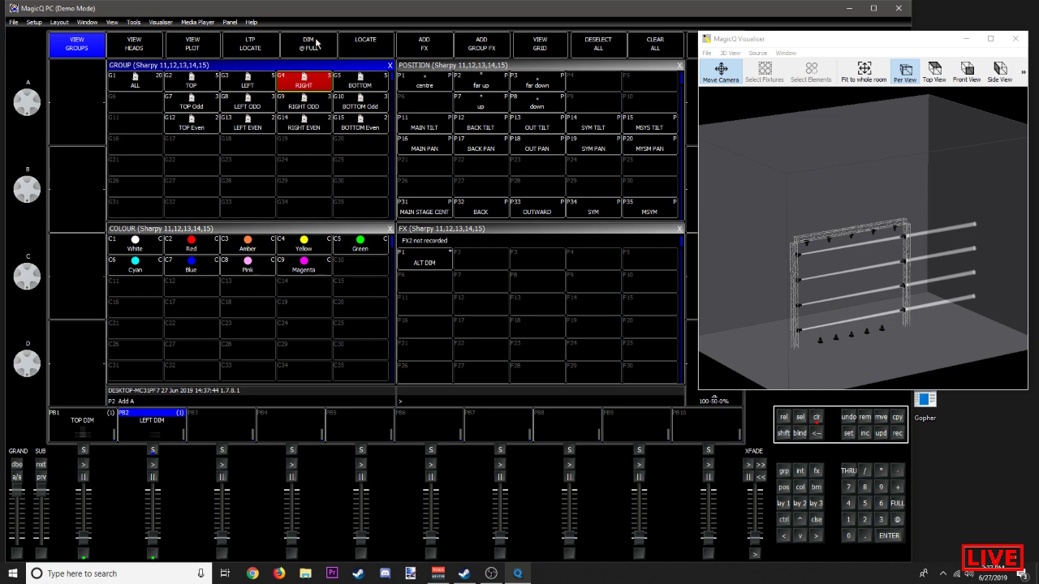
left_click(311, 47)
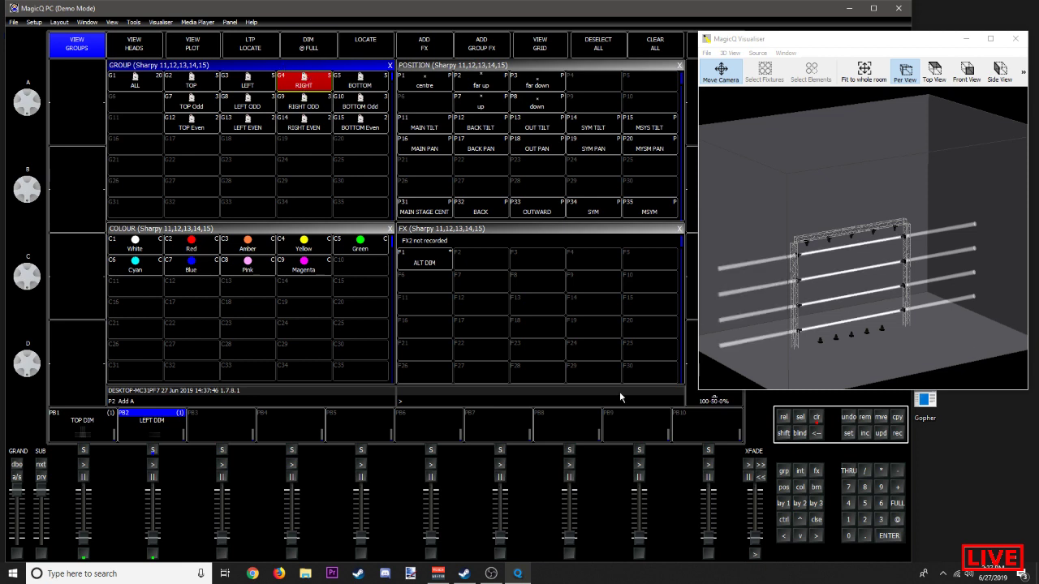
left_click(225, 437)
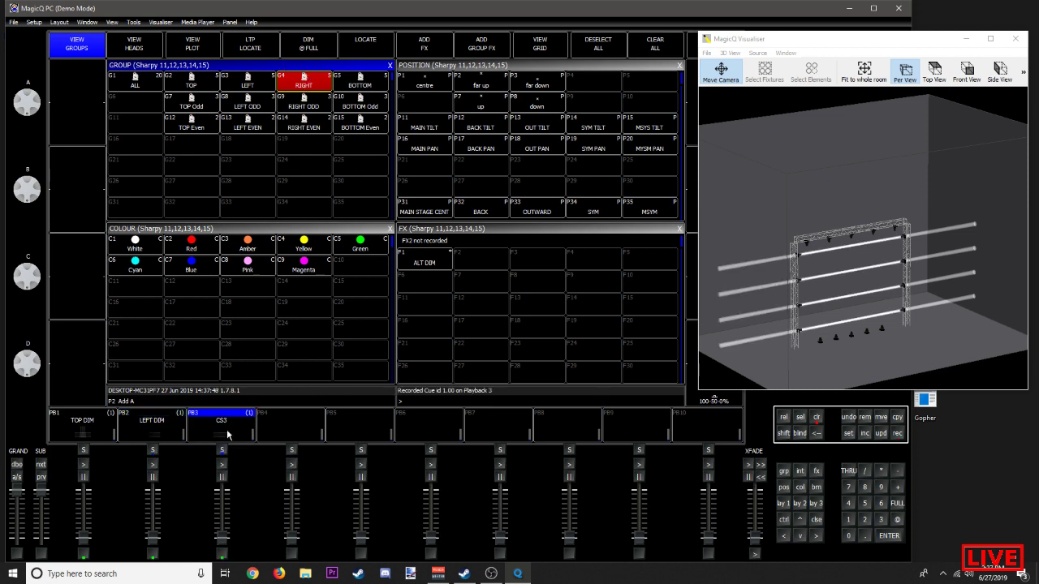
Step: Name playback 3 "RIGHT DIM"
key(";")
left_click(221, 422)
key("shift")
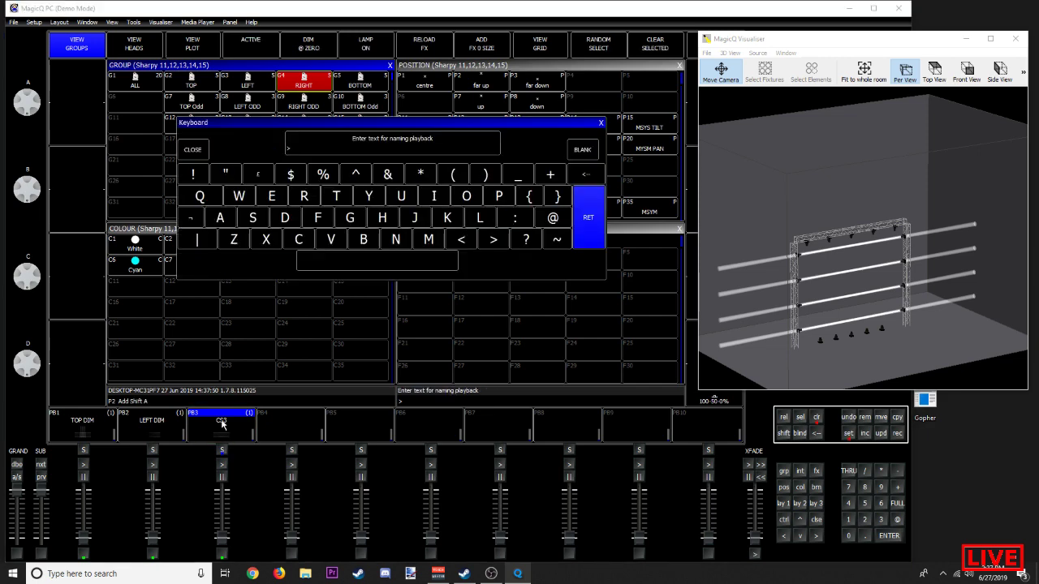
type("RIGHT DIM")
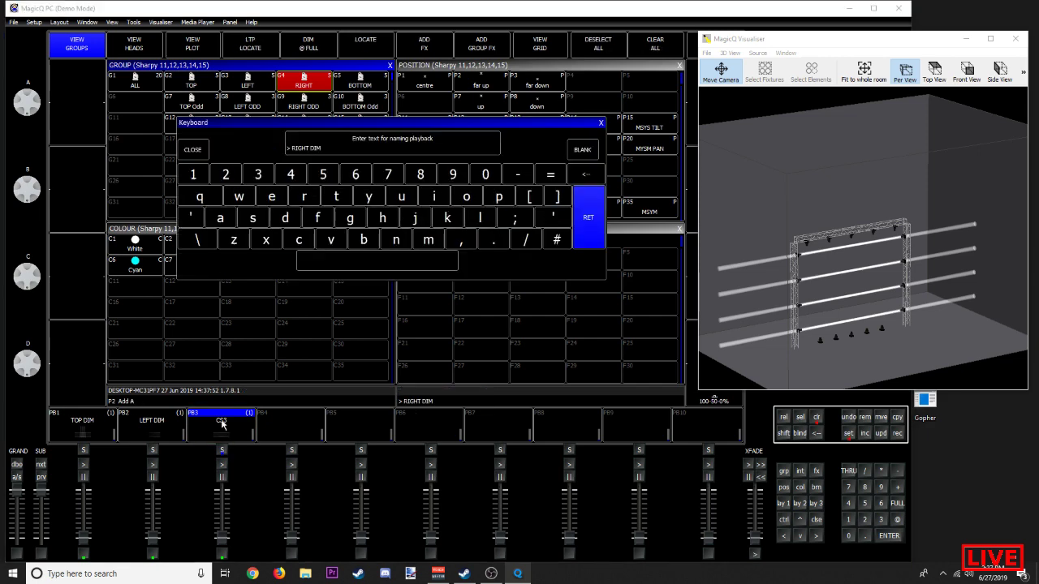
key("Return")
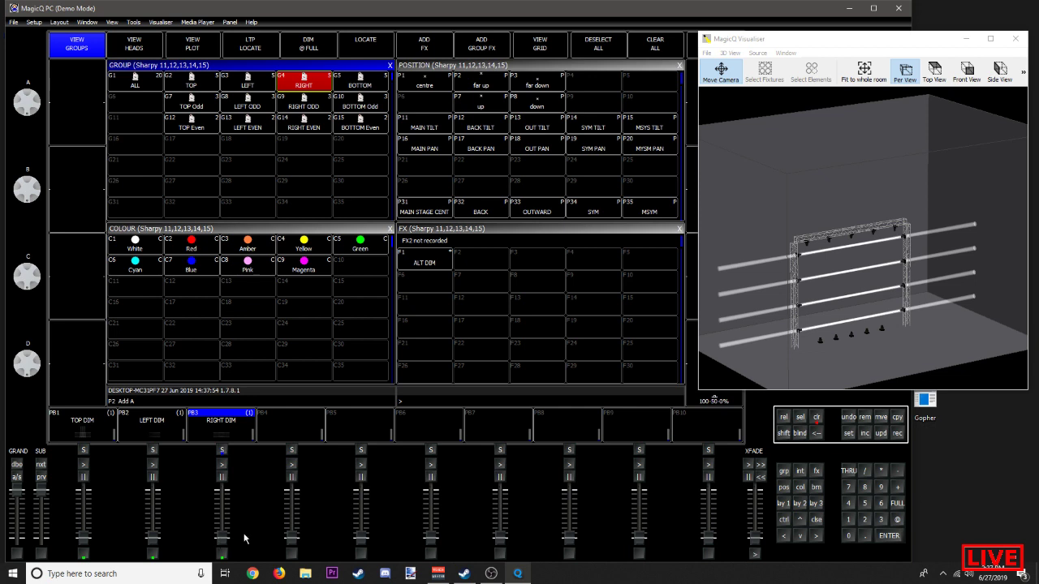
Step: Set the BOTTOM group's dimmers to full and record them as a cue on playback 4
left_click(361, 84)
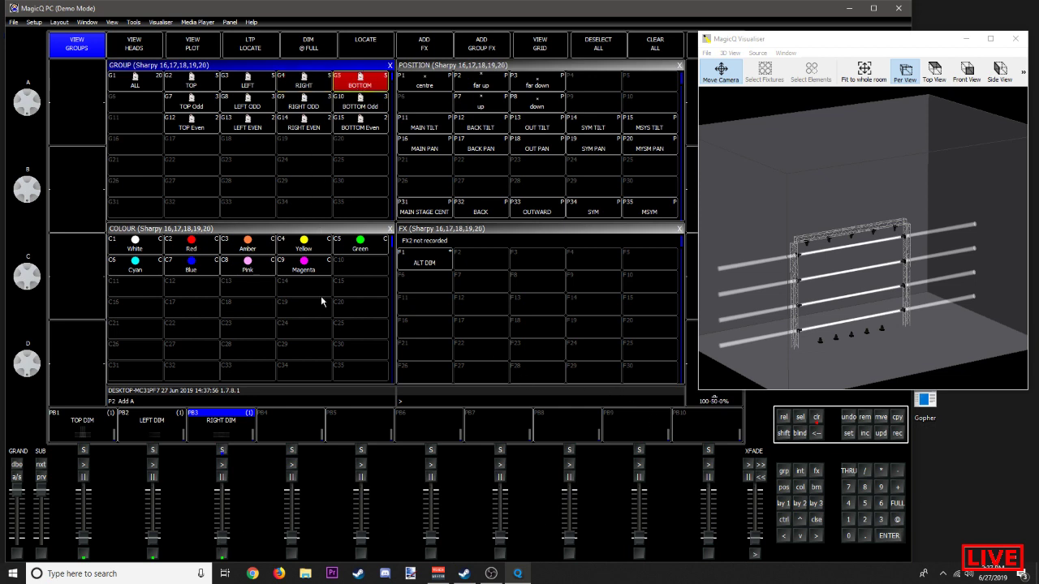
left_click(316, 42)
key("r")
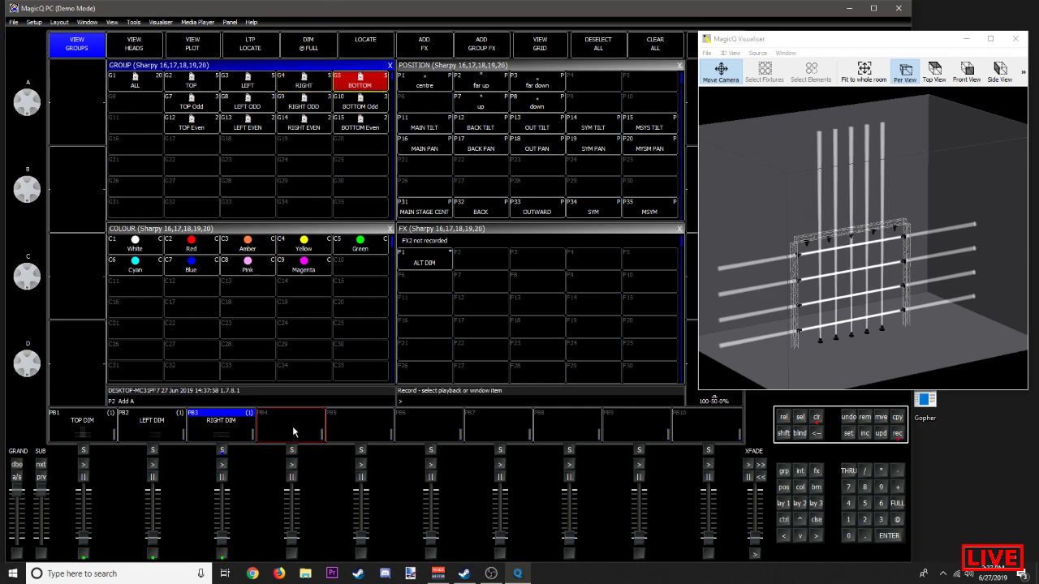
left_click(295, 430)
Step: Name playback 4 "BOTTOM DIM"
key("s")
left_click(294, 430)
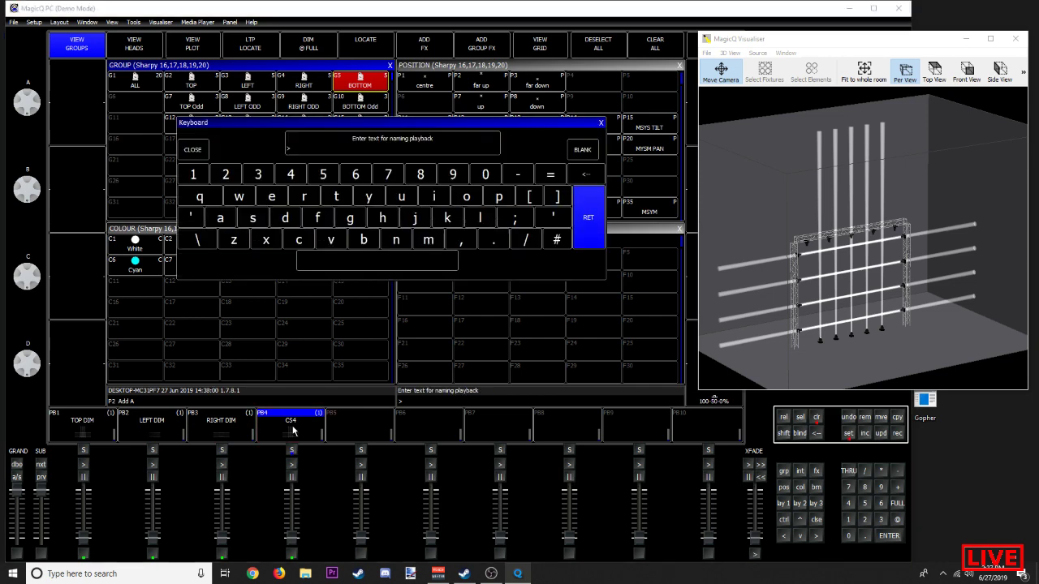
type("BOTTOM DIM")
key("Return")
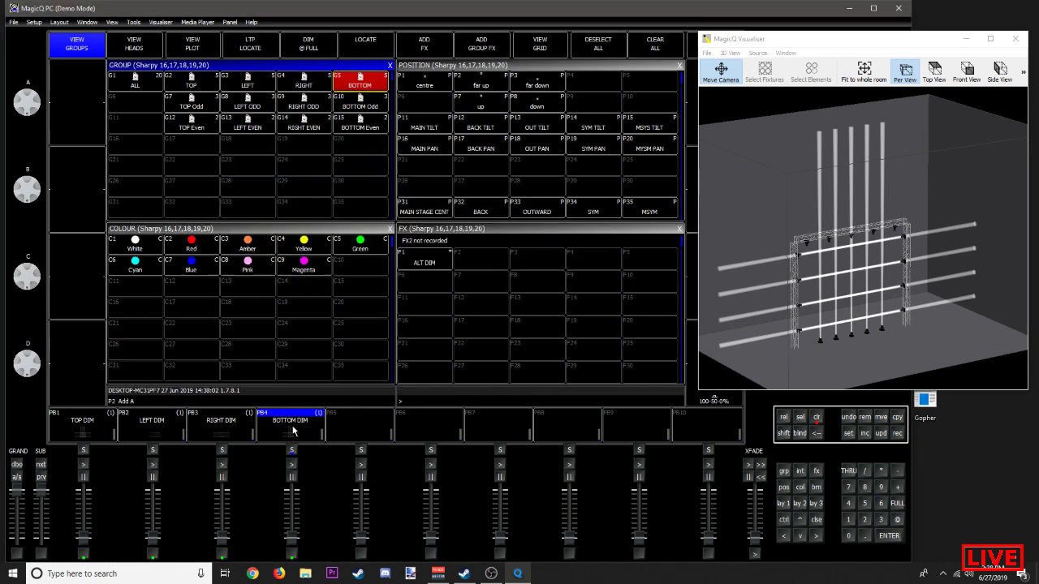
Step: Remove Sharpy heads 6 to 10 from the RIGHT DIM cue on playback 3 and close the cue view
left_click(214, 426)
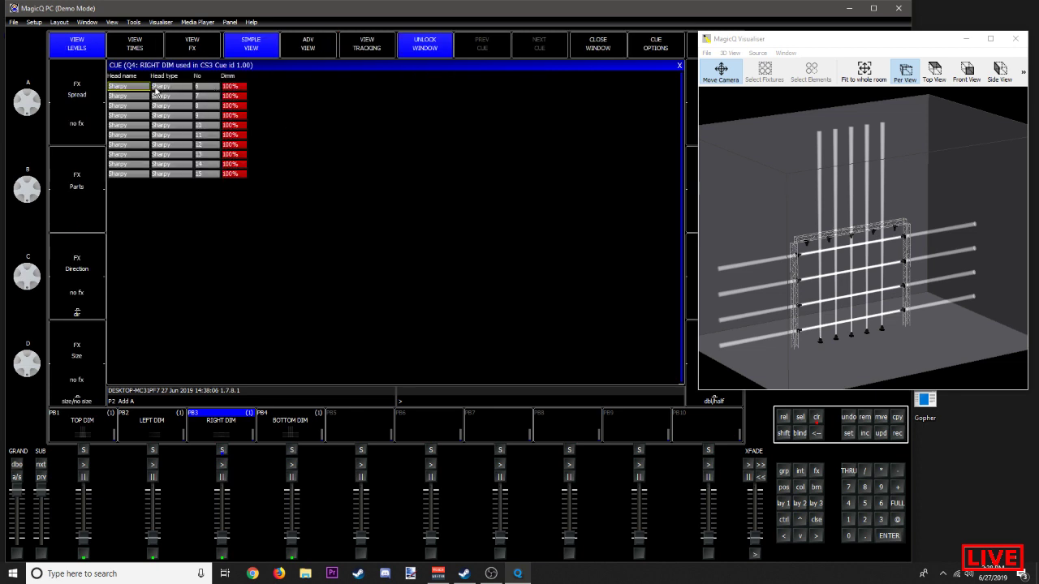
left_click_drag(138, 88, 249, 122)
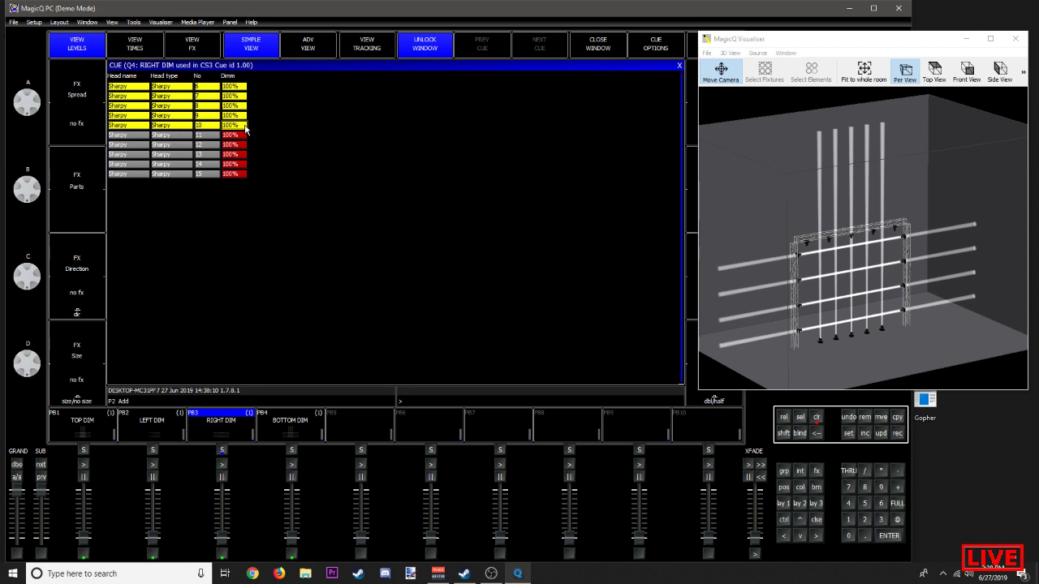
key("Delete")
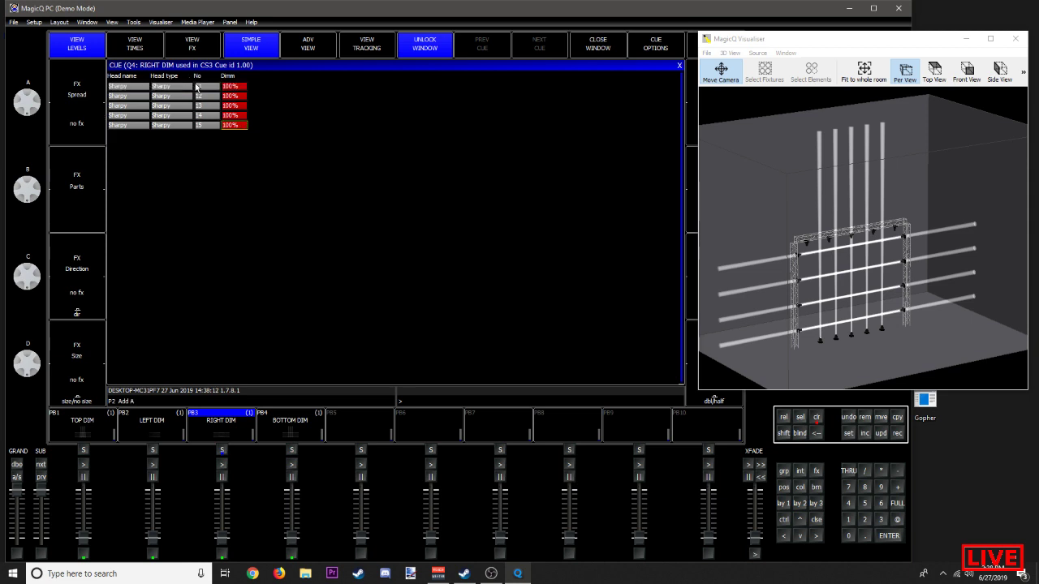
left_click_drag(197, 86, 199, 112)
left_click(680, 66)
Step: Remove Sharpy heads 6 to 15 from the BOTTOM DIM cue on playback 4 and close the cue view
left_click(287, 429)
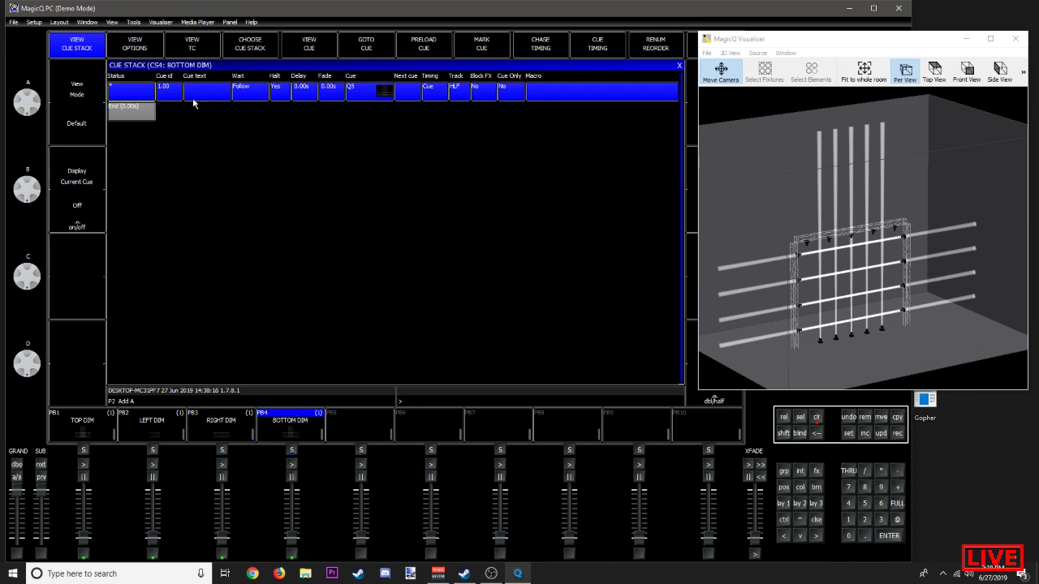
left_click(331, 47)
left_click_drag(203, 86, 210, 180)
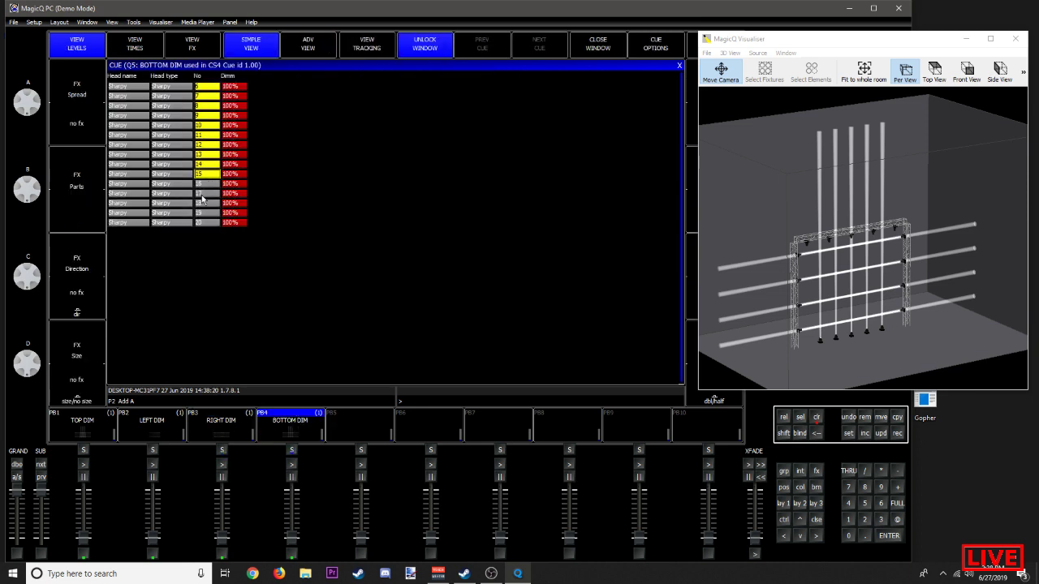
left_click(198, 228)
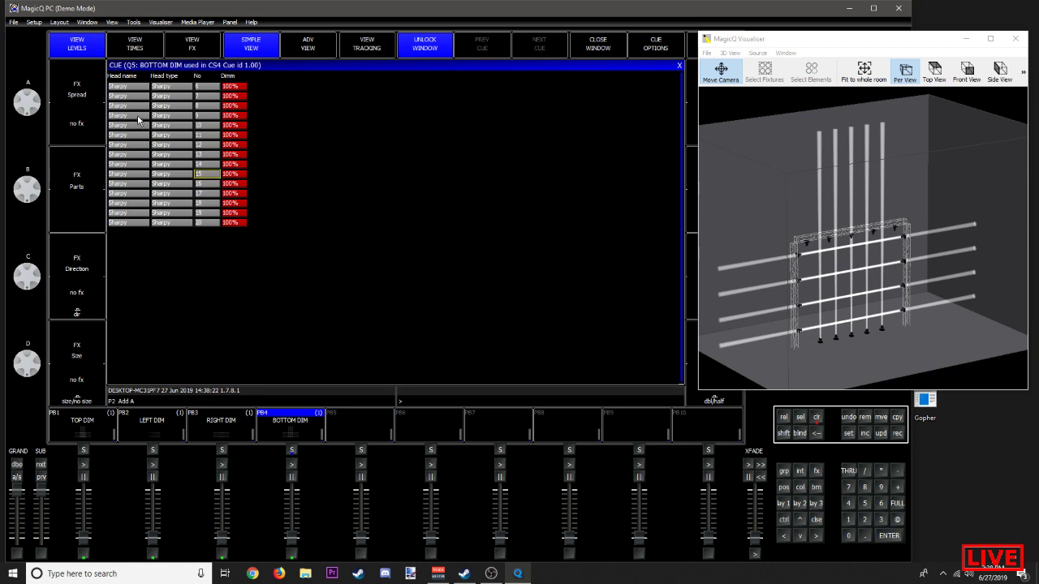
left_click_drag(109, 84, 254, 177)
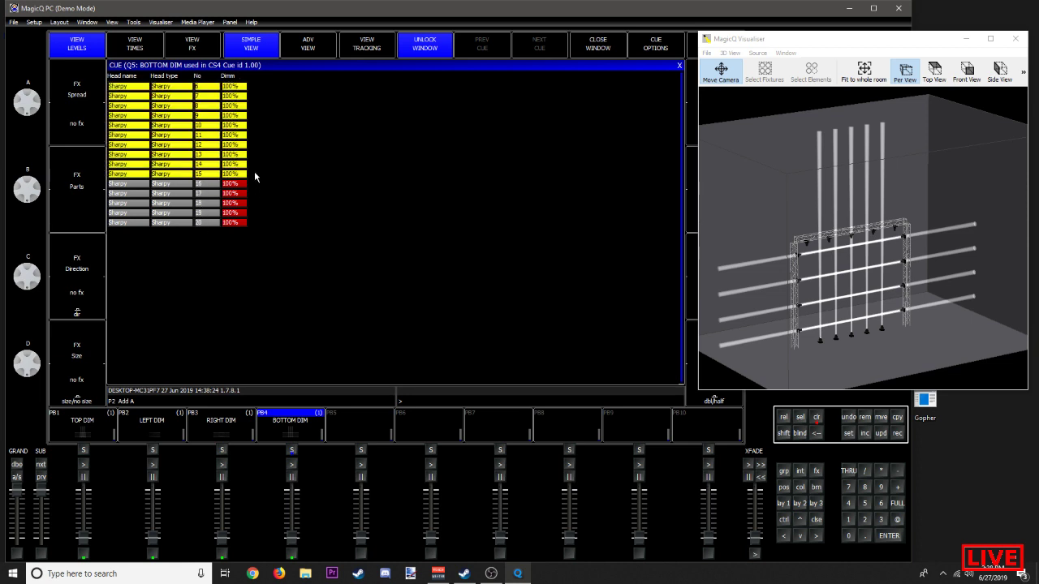
key("Delete")
left_click(680, 65)
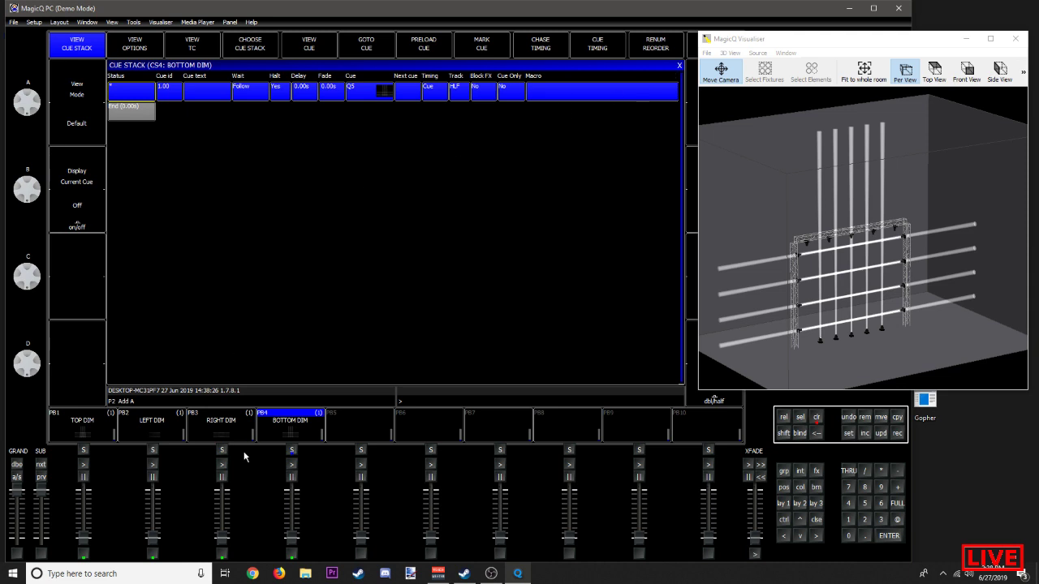
Step: Clear the programmer and test the dimmer cues on playbacks 1 to 4, closing the cue stack view
left_click(816, 417)
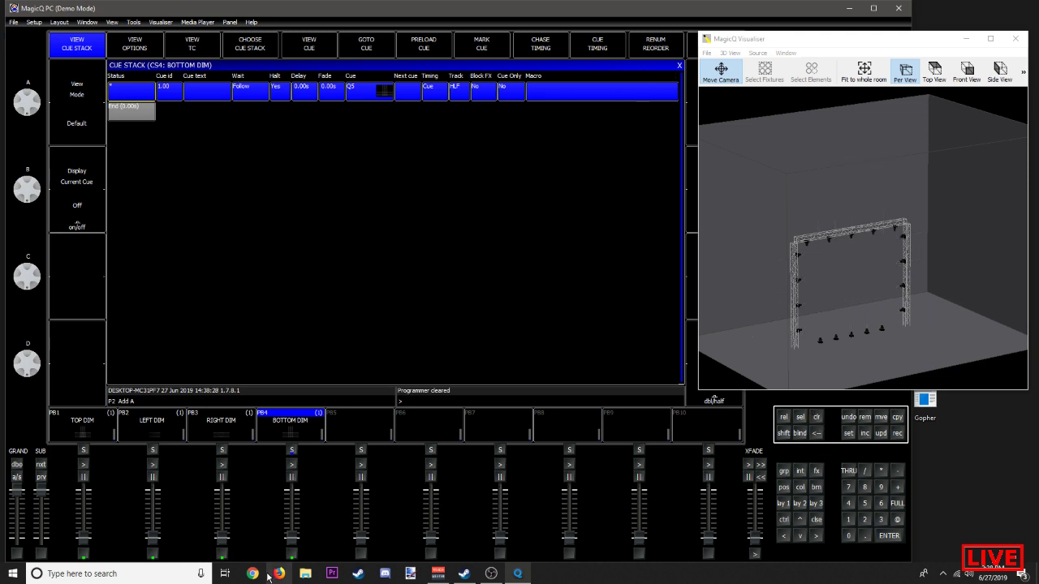
left_click_drag(221, 535, 222, 507)
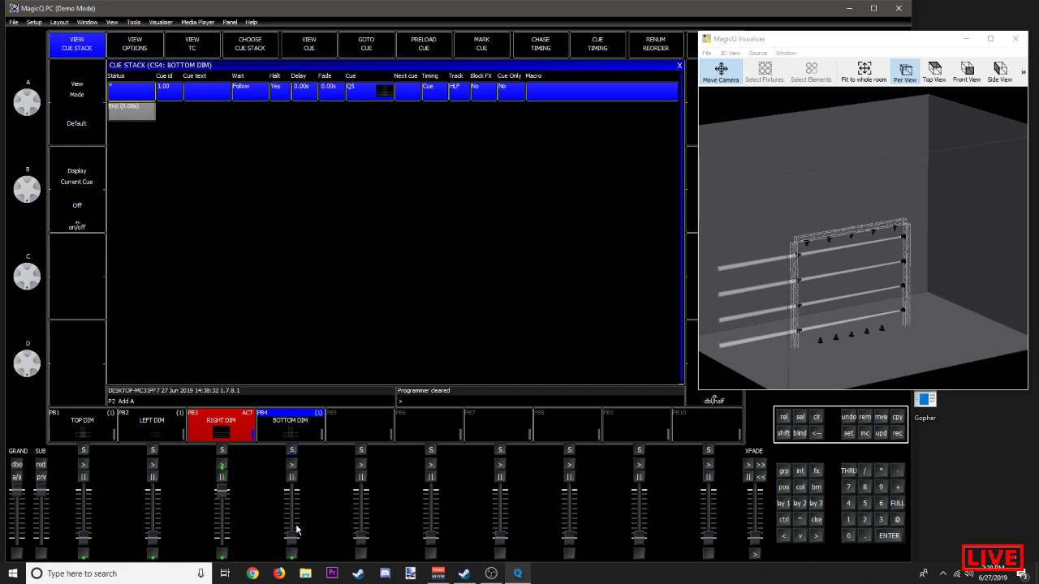
left_click_drag(291, 536, 287, 577)
left_click_drag(221, 491, 226, 559)
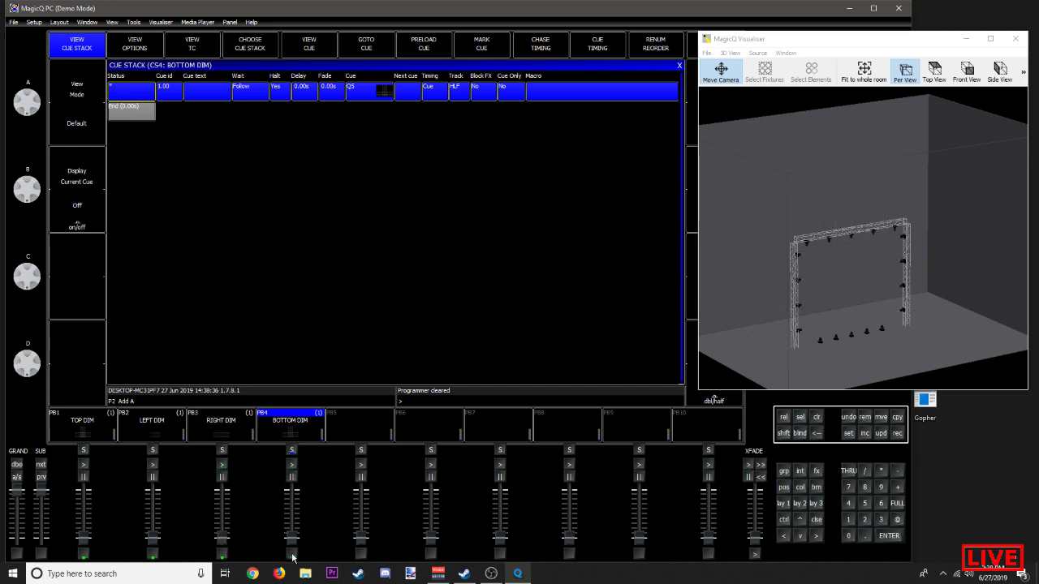
left_click(293, 556)
left_click(152, 556)
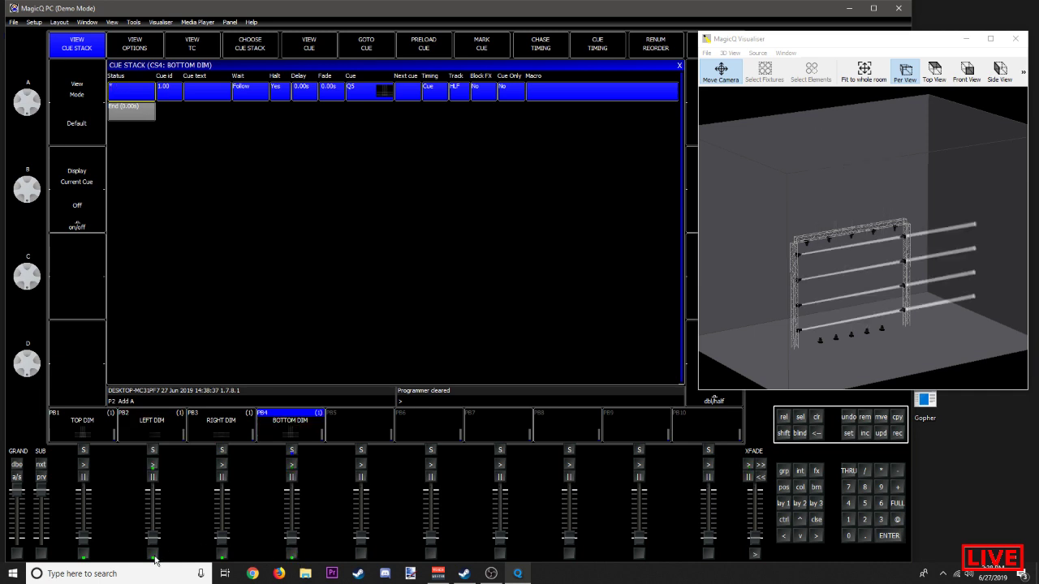
left_click(221, 556)
left_click(83, 555)
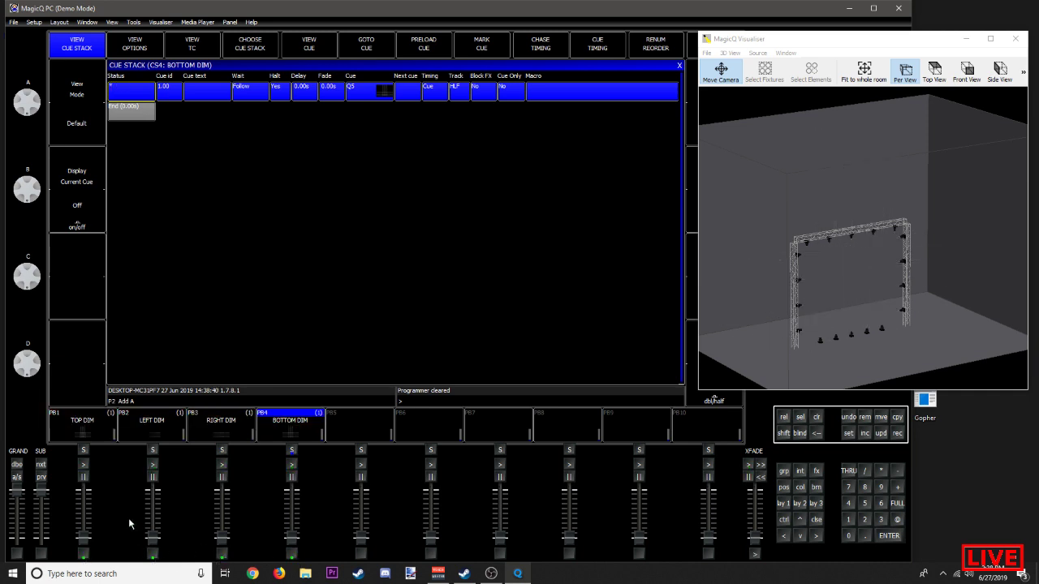
left_click(679, 66)
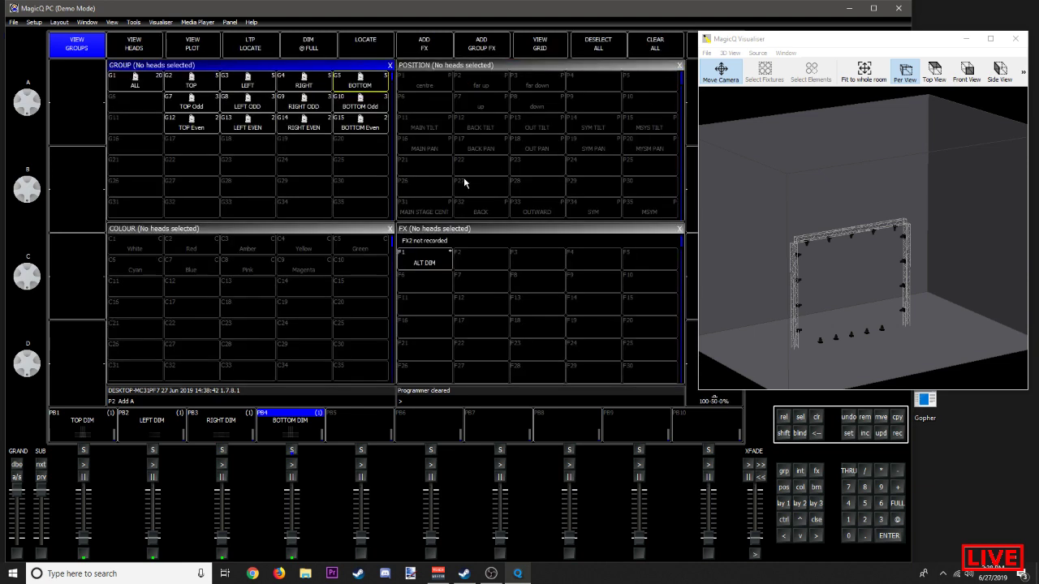
Step: Test the TOP DIM playback with the ALL group set to Amber, clear the programmer and lower the playback
left_click(133, 83)
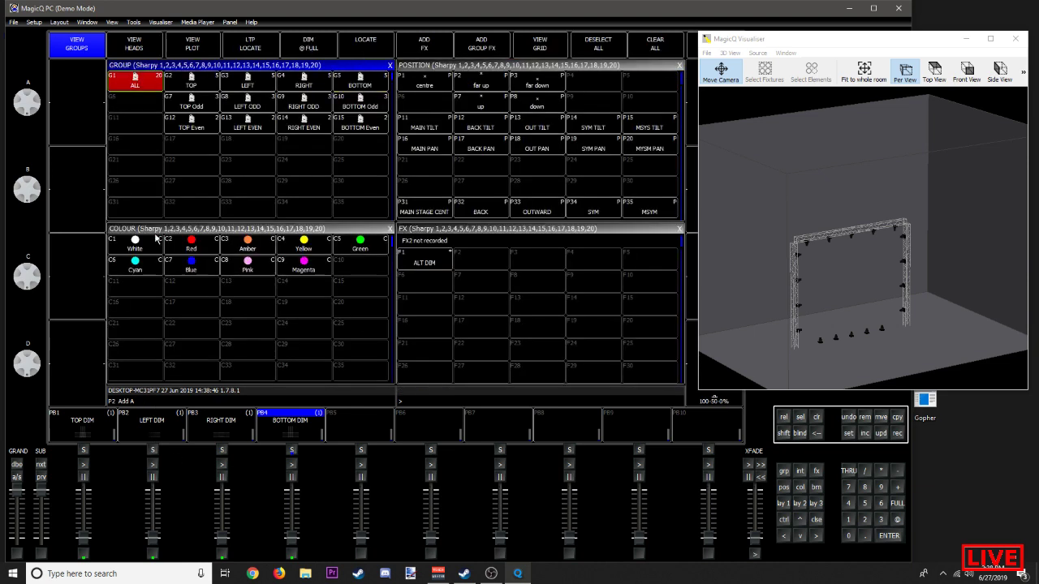
left_click_drag(87, 545, 88, 491)
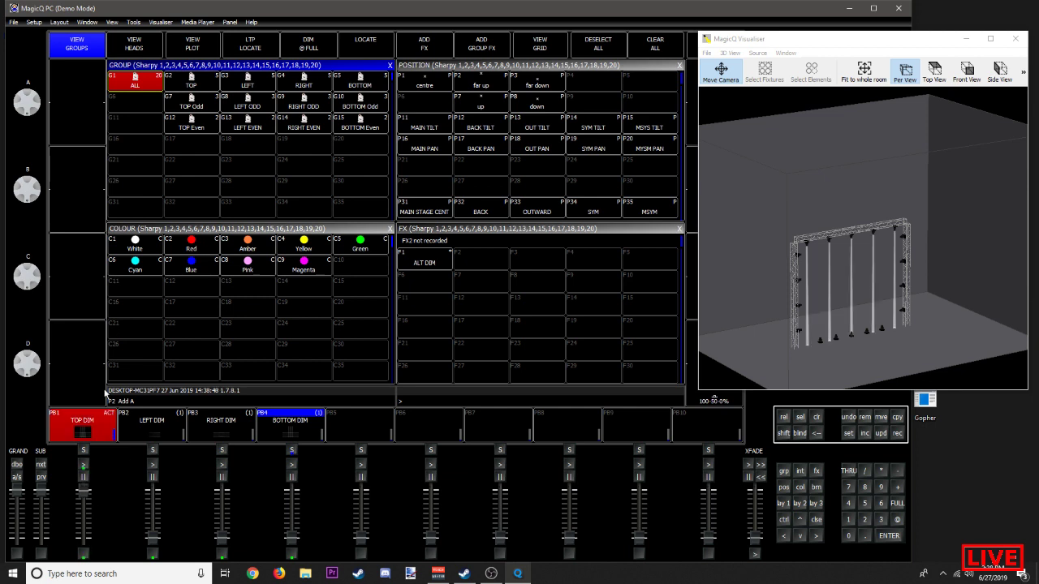
left_click(242, 245)
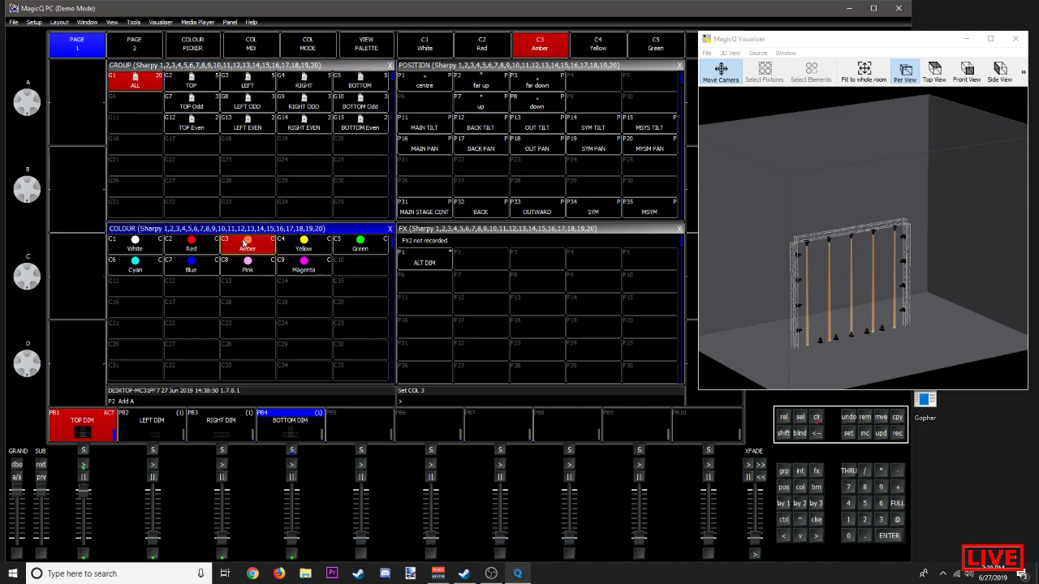
left_click(813, 416)
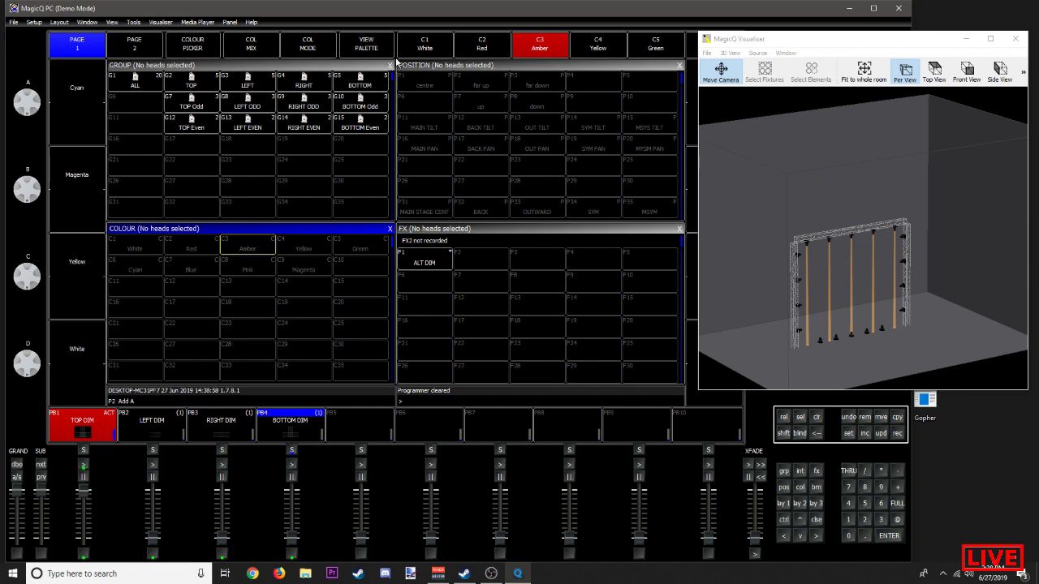
left_click(434, 45)
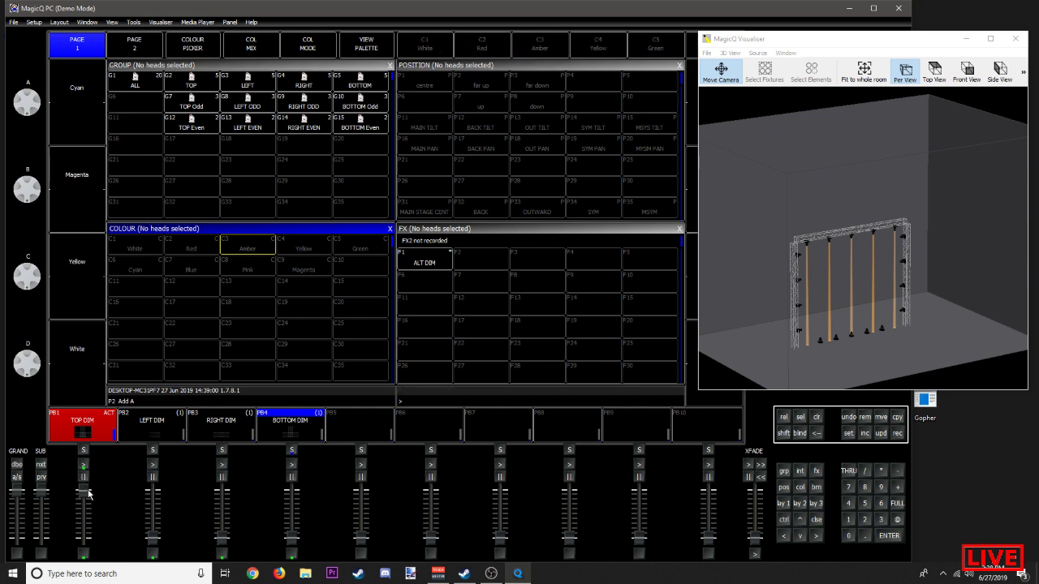
mouse_move(91, 494)
left_mouse_down()
mouse_move(91, 531)
mouse_move(86, 446)
mouse_move(72, 545)
mouse_move(88, 478)
mouse_move(83, 532)
mouse_move(83, 487)
mouse_move(84, 501)
left_mouse_up()
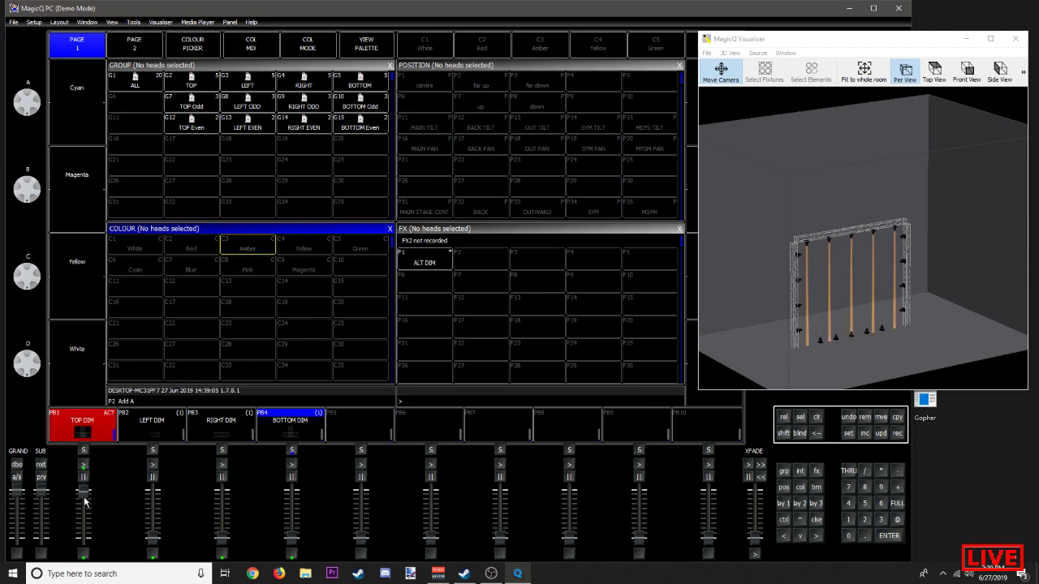
left_click_drag(86, 492, 91, 534)
Step: Locate every head in the ALL group to reset it and clear the programmer
left_click(146, 87)
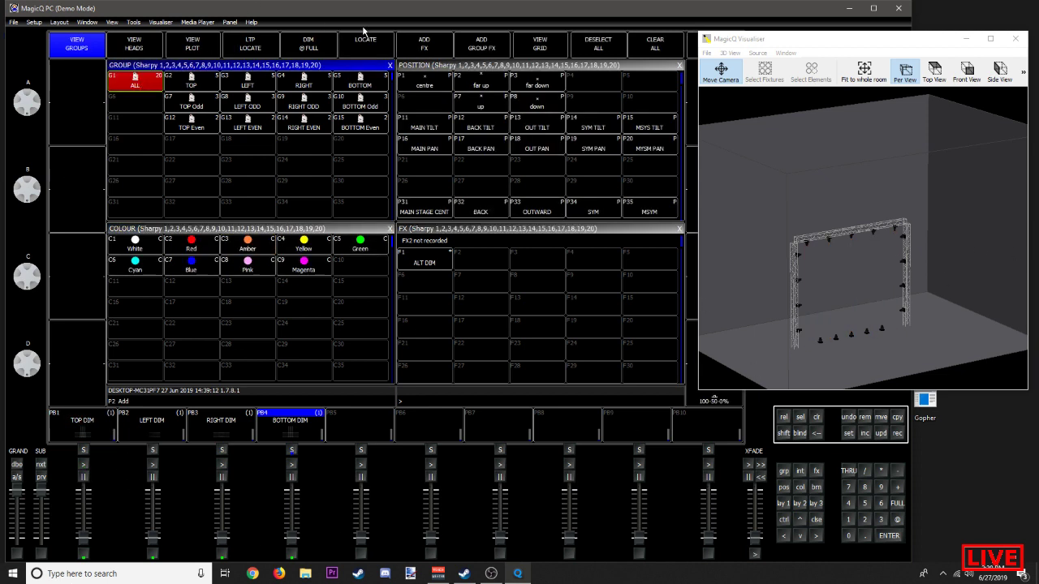
left_click(370, 45)
left_click(816, 416)
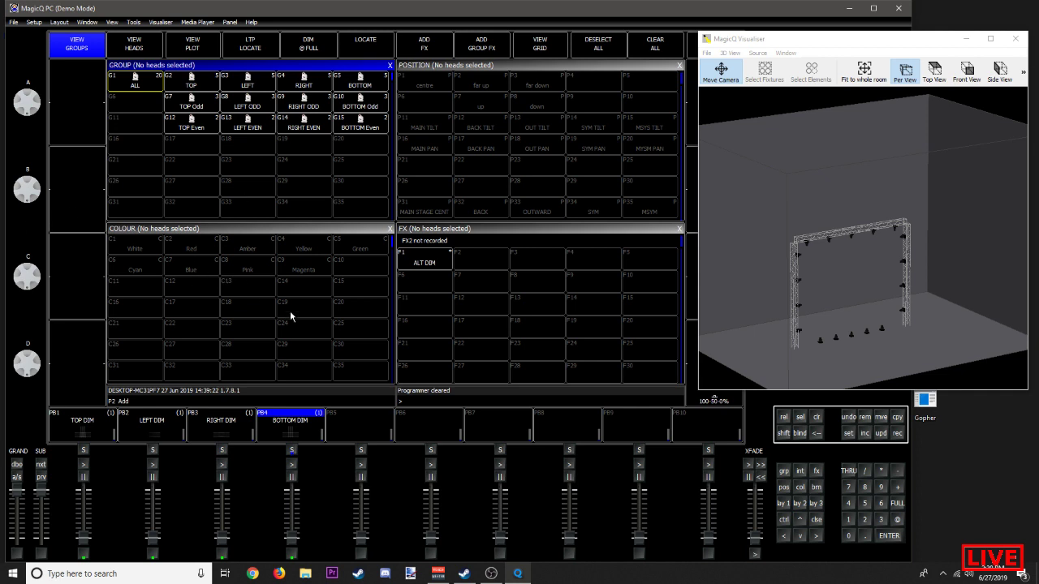
left_click(412, 416)
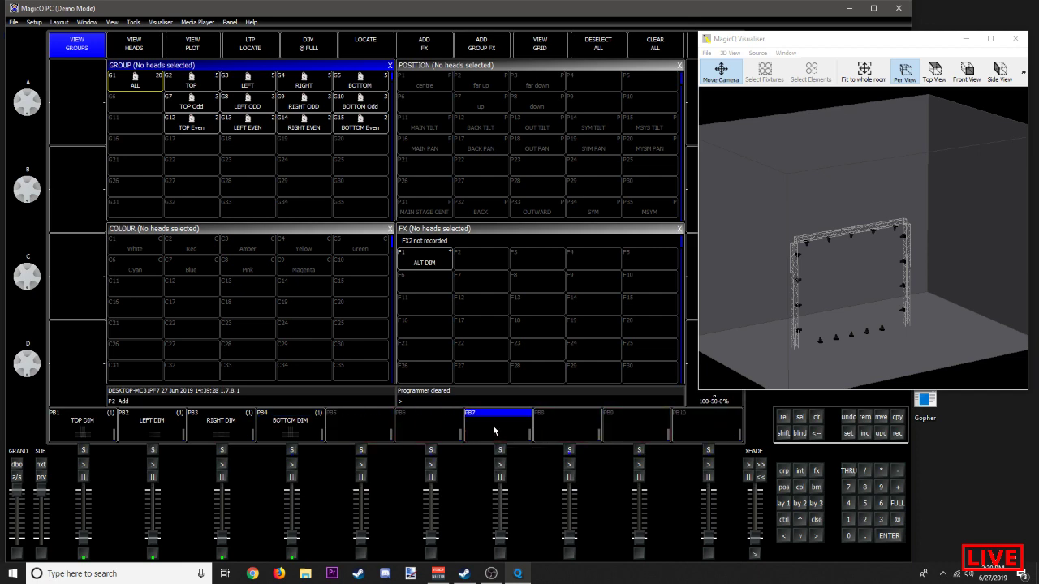
key("alt+Tab")
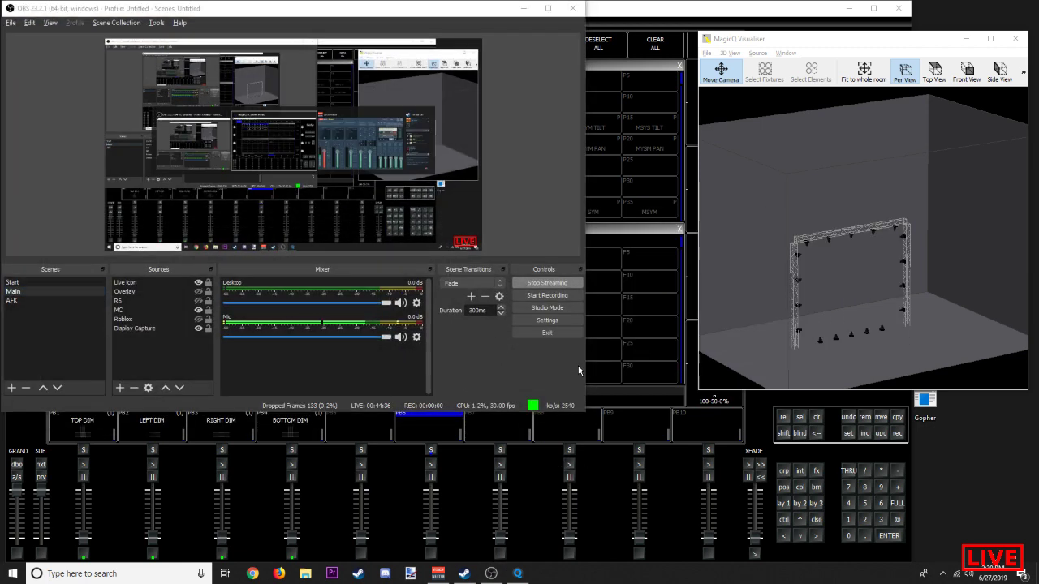
key("alt+Tab")
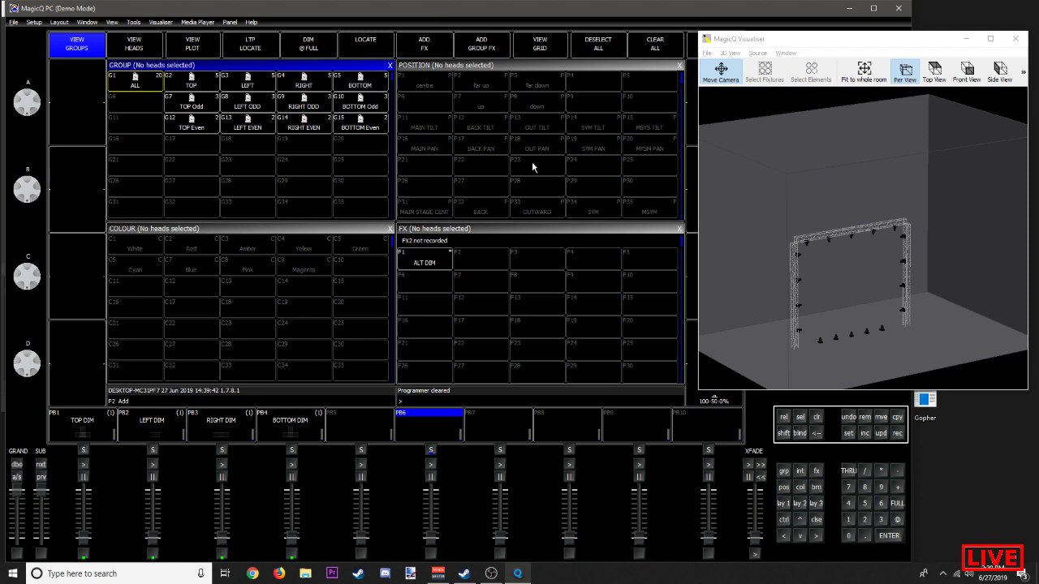
left_click(593, 214)
left_click(649, 213)
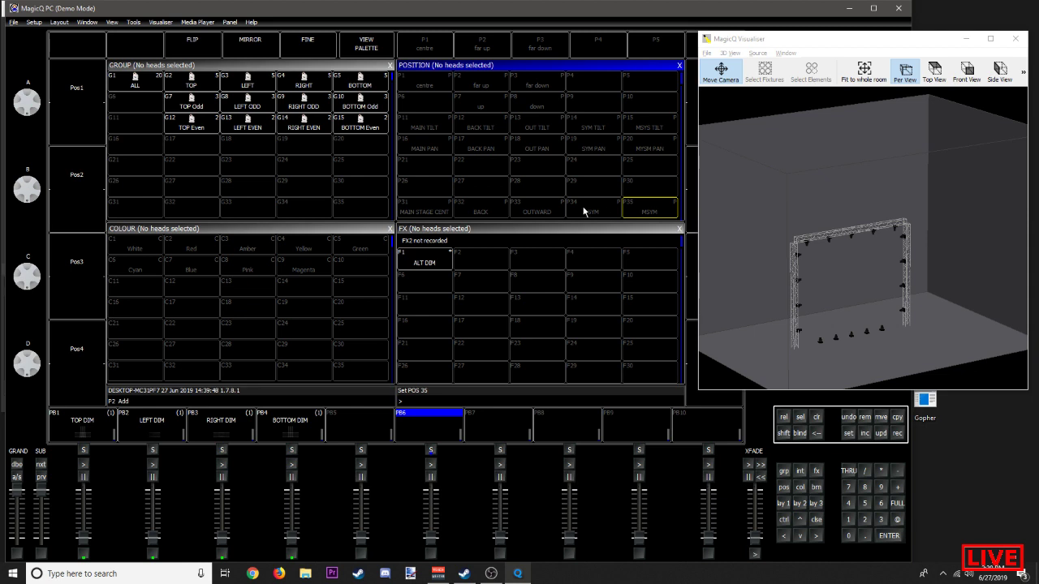
left_click(371, 70)
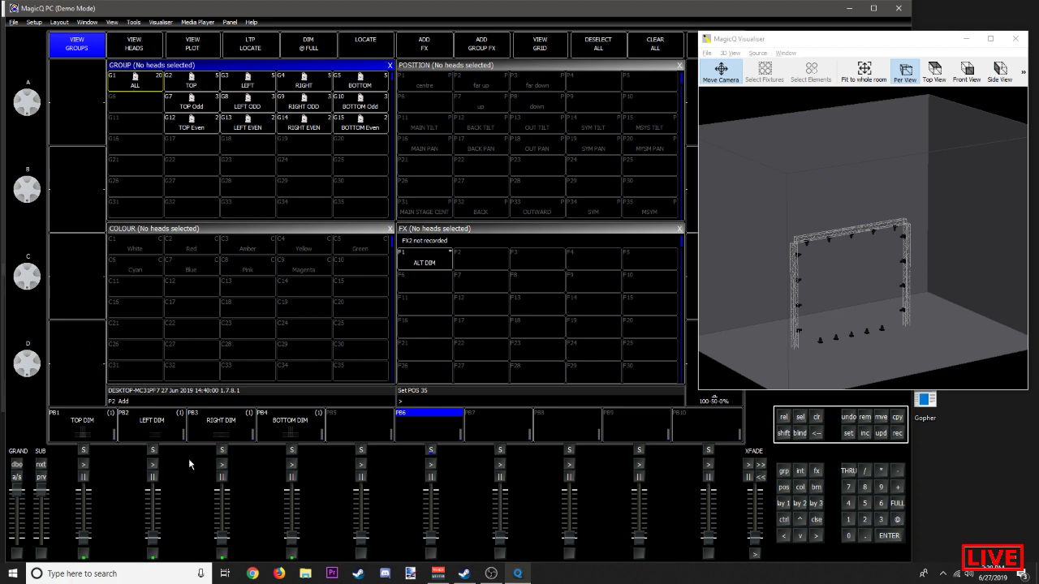
left_click(65, 430)
left_click(147, 437)
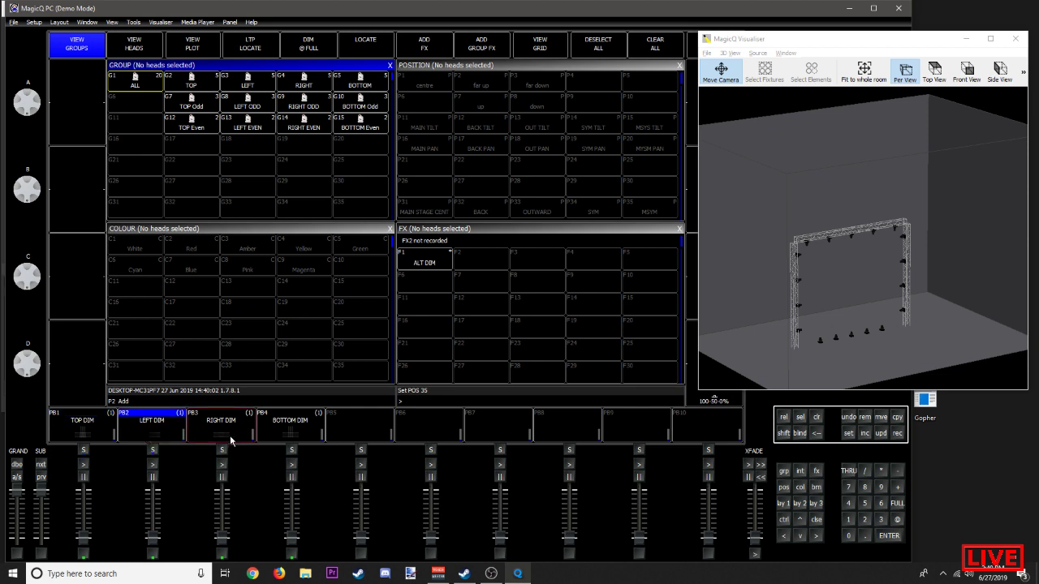
left_click(232, 438)
left_click(292, 438)
left_click(235, 436)
left_click(160, 427)
left_click(86, 430)
left_click(159, 431)
left_click(220, 431)
left_click(275, 436)
left_click(222, 436)
left_click(154, 434)
left_click(243, 435)
left_click(280, 434)
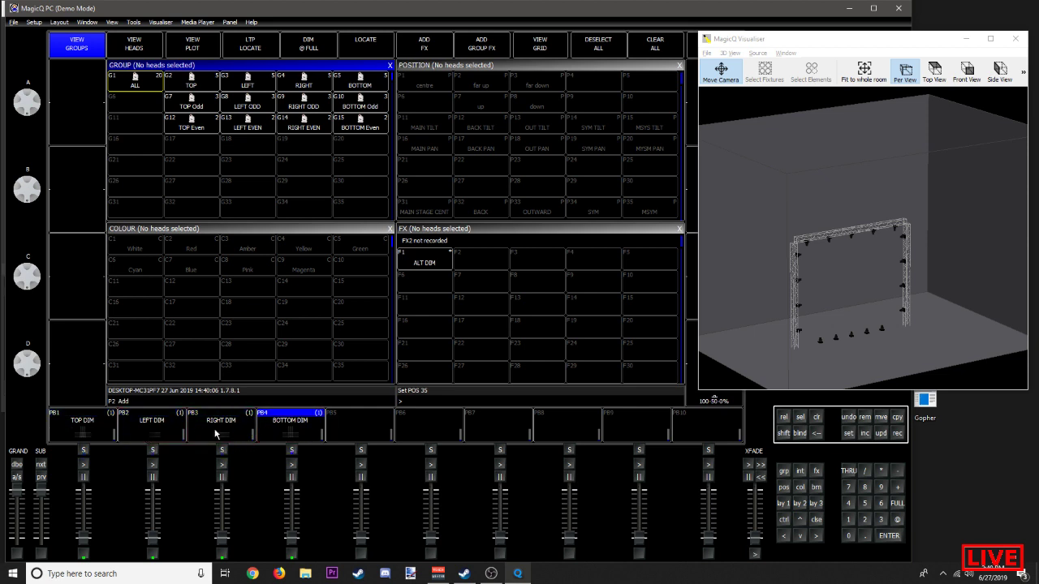
left_click(227, 430)
left_click(165, 433)
left_click(101, 432)
left_click(156, 435)
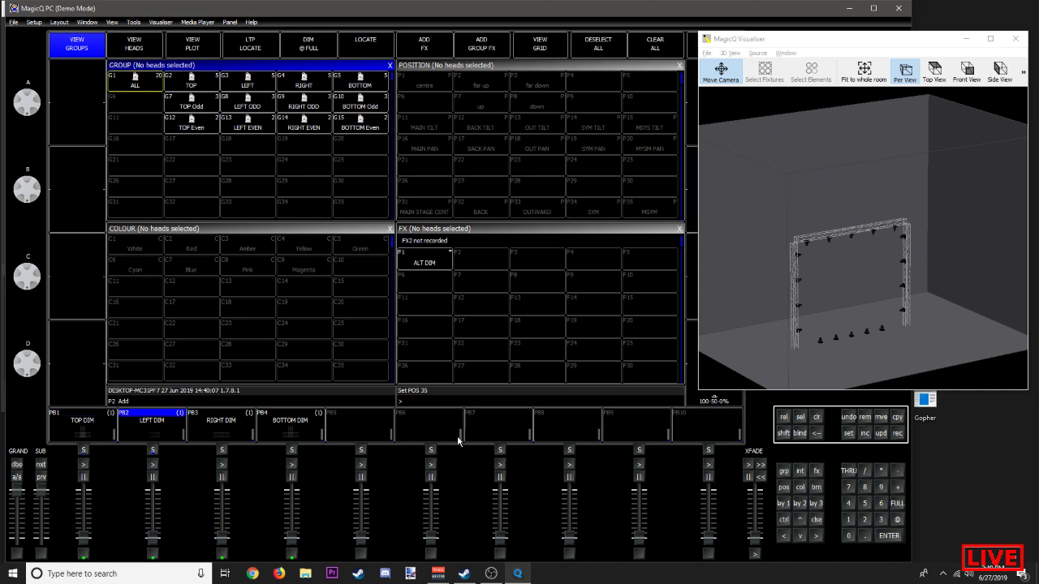
Step: Set the ALL group's dimmers to full and record them as a cue on playback 10
left_click(706, 435)
left_click(139, 87)
left_click(314, 45)
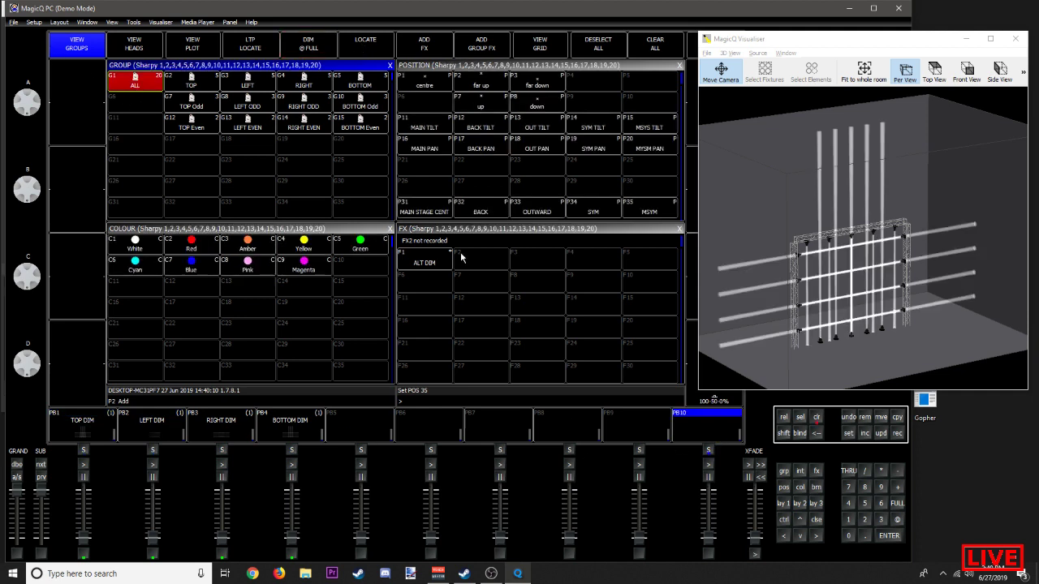
key("r")
left_click(691, 425)
Step: Name playback 10 "ALL DIM" and clear the programmer
key("s")
left_click(693, 429)
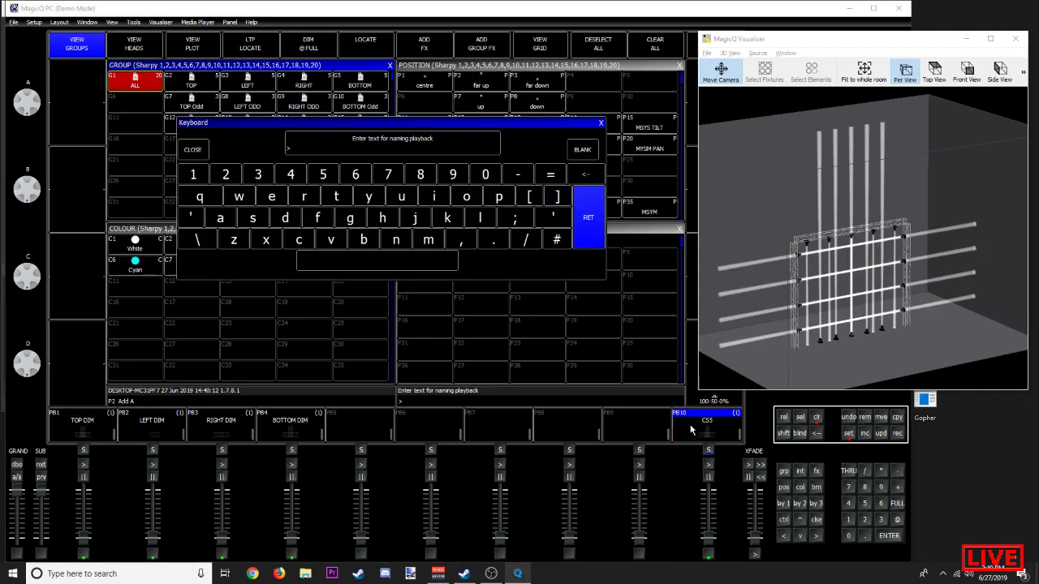
type("ALL DIM")
key("Return")
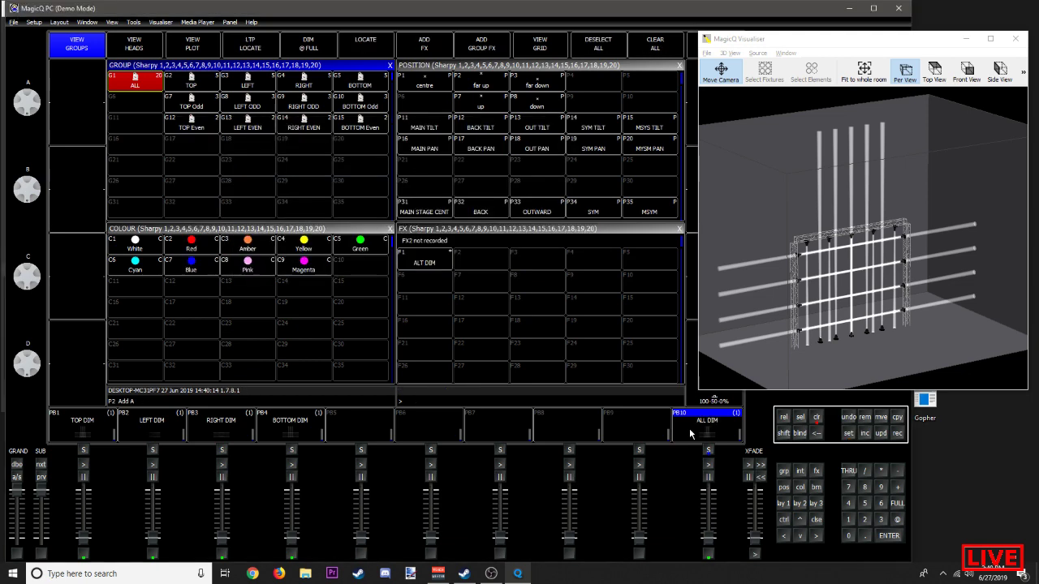
key("ctrl+BackSpace")
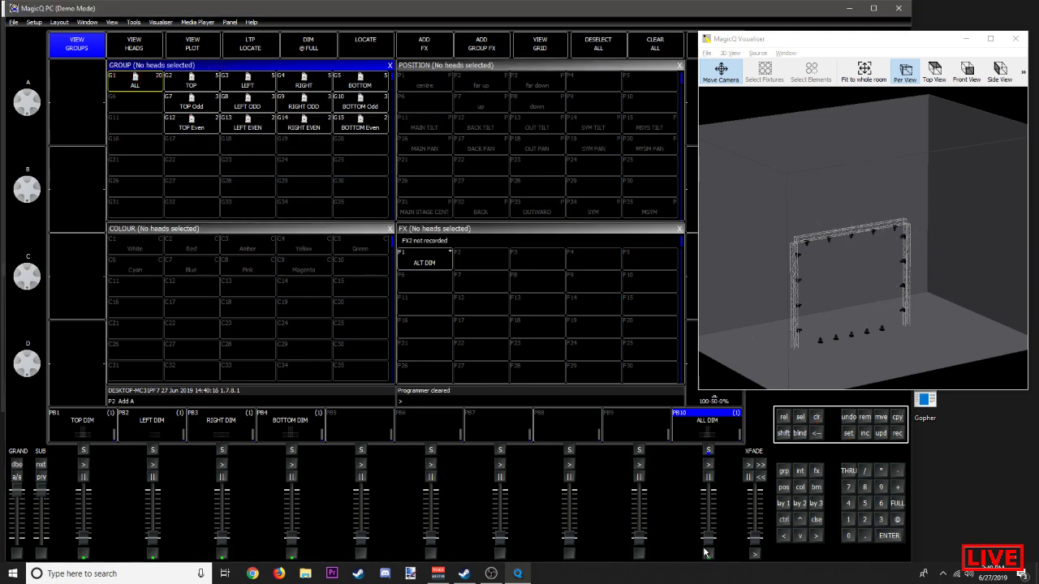
Step: Test the ALL DIM playback and move it from playback 10 to playback 5
left_click(709, 552)
left_click(719, 431)
left_click(343, 430)
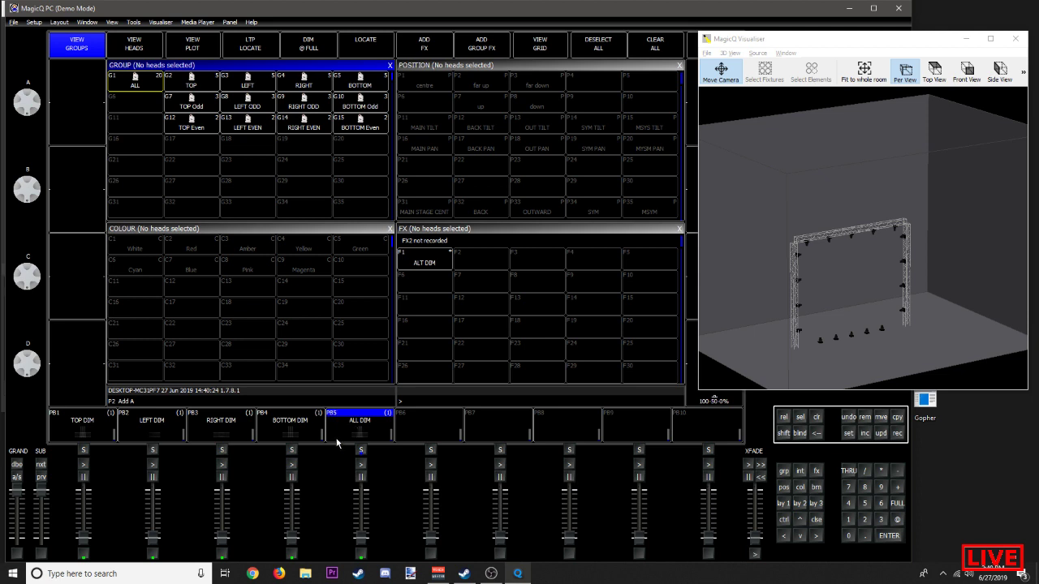
left_click_drag(360, 537, 365, 576)
Step: Examine the cue store, the cue stack store and the ALL DIM cue's levels, closing the views and moving the visualiser aside
left_click_drag(960, 38, 886, 212)
left_click(884, 166)
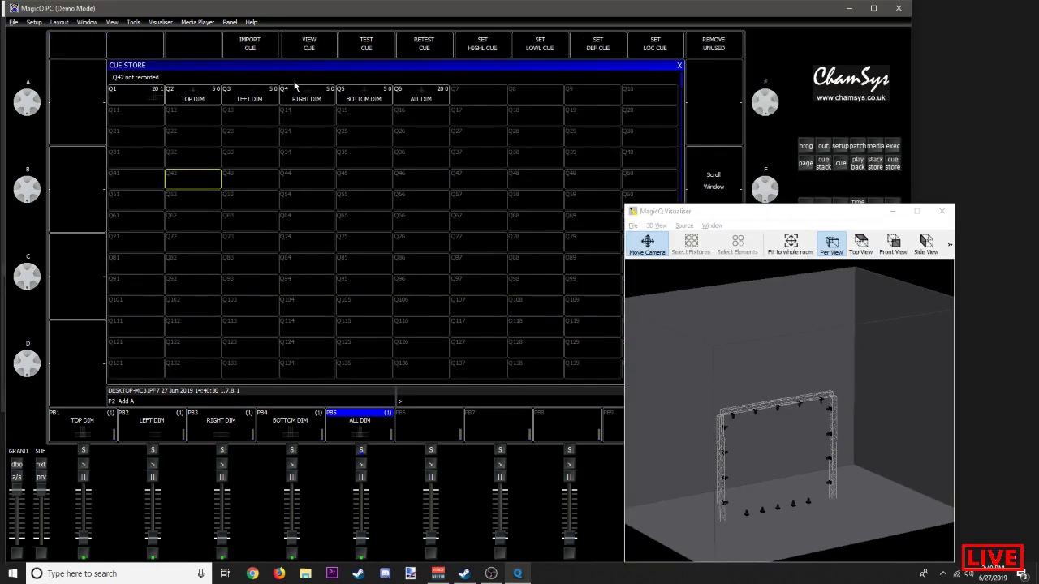
left_click(883, 167)
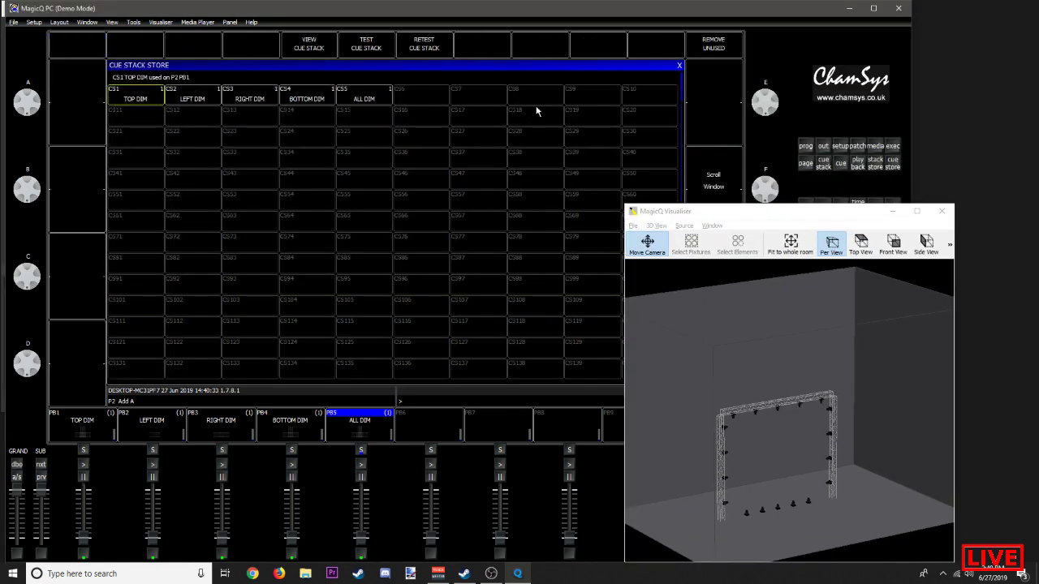
left_click(844, 163)
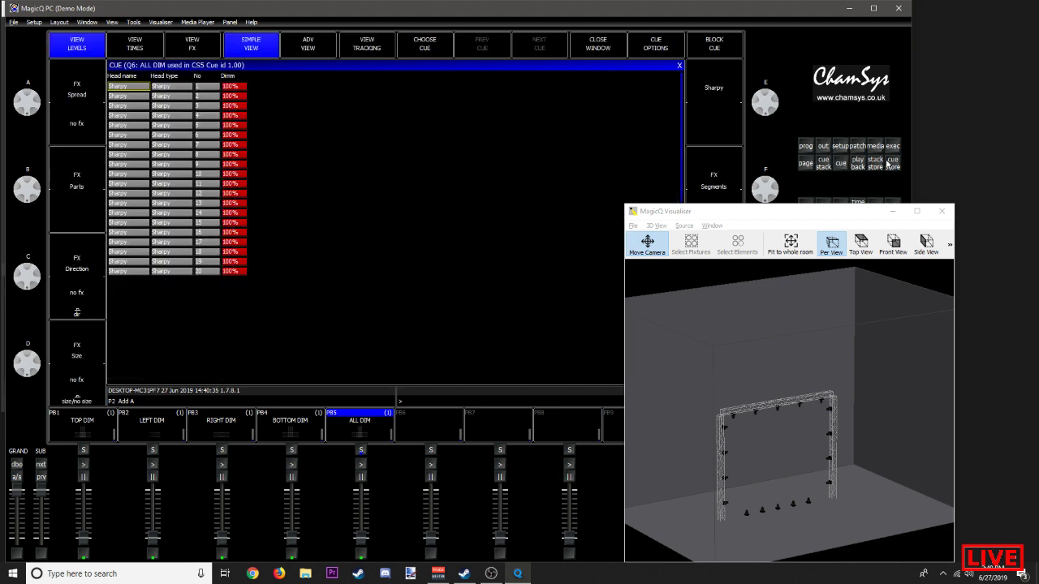
left_click(822, 165)
left_click(679, 65)
left_click(680, 66)
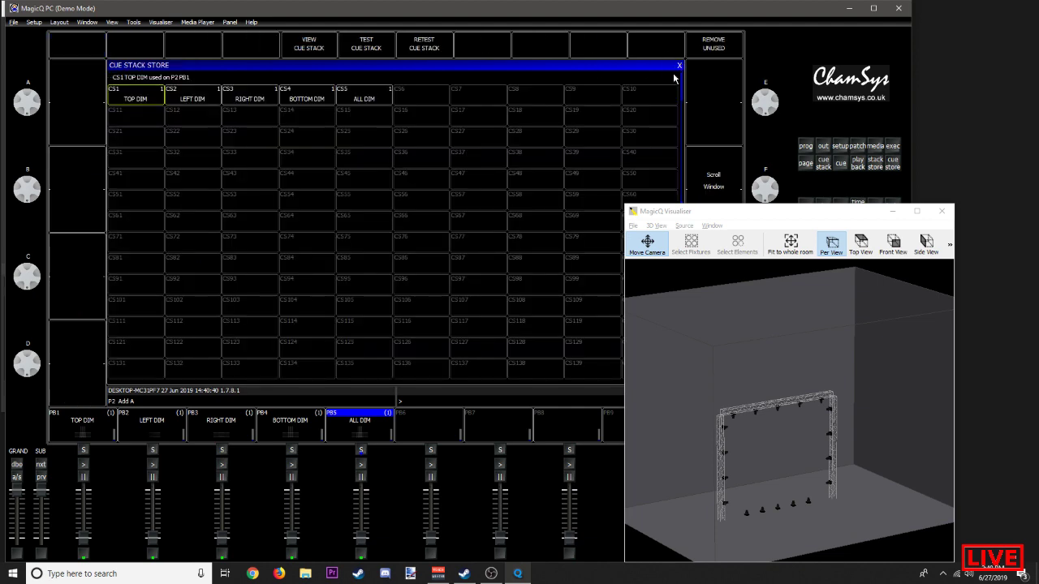
left_click(679, 66)
left_click(680, 65)
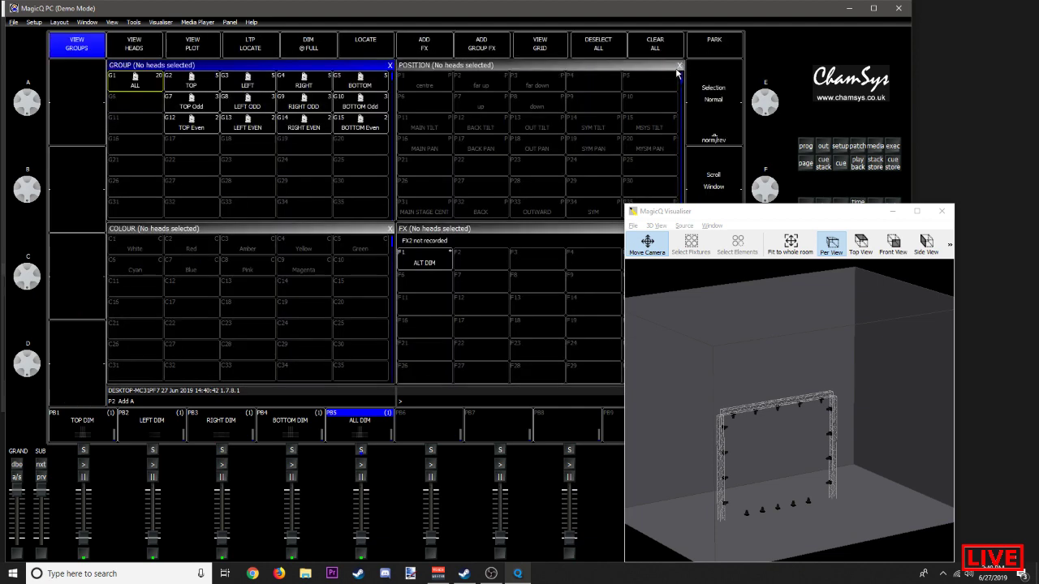
left_click_drag(674, 211, 755, 26)
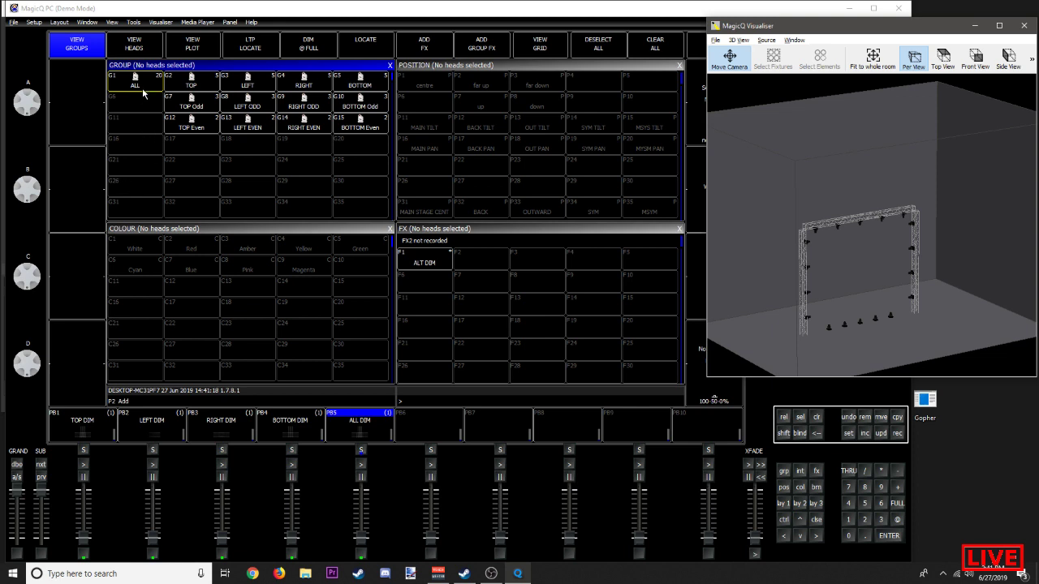
Step: Activate the ALL DIM cue on playback 5
left_click(361, 464)
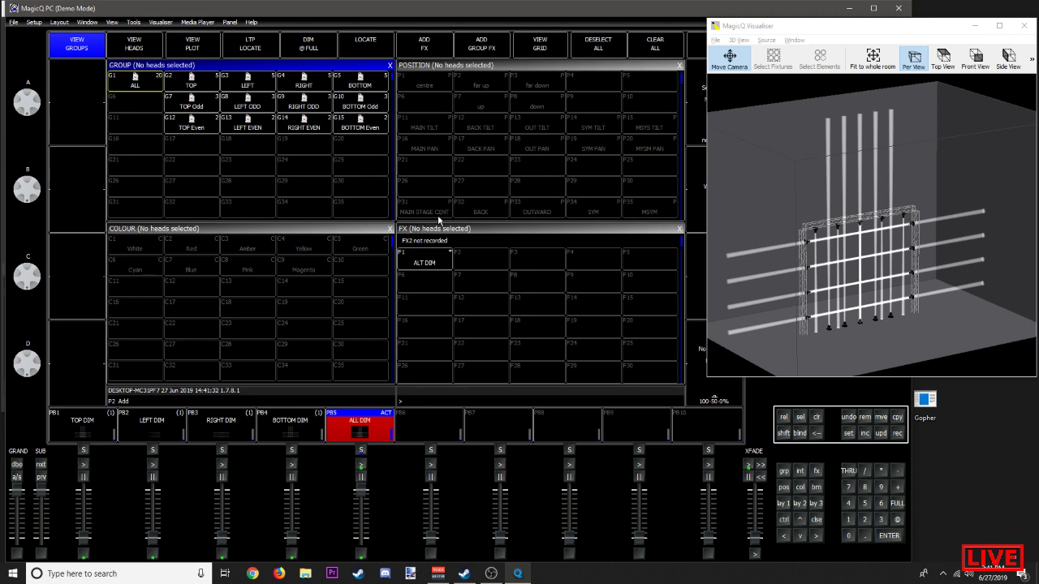
left_click(521, 426)
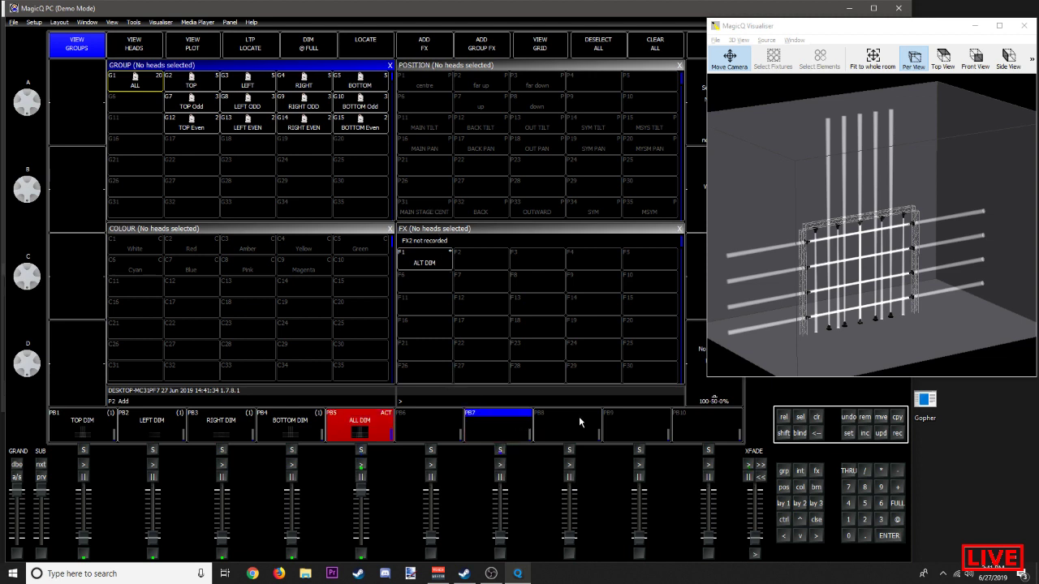
left_click(580, 422)
left_click(617, 431)
left_click(568, 429)
left_click(521, 426)
left_click(572, 435)
left_click(641, 434)
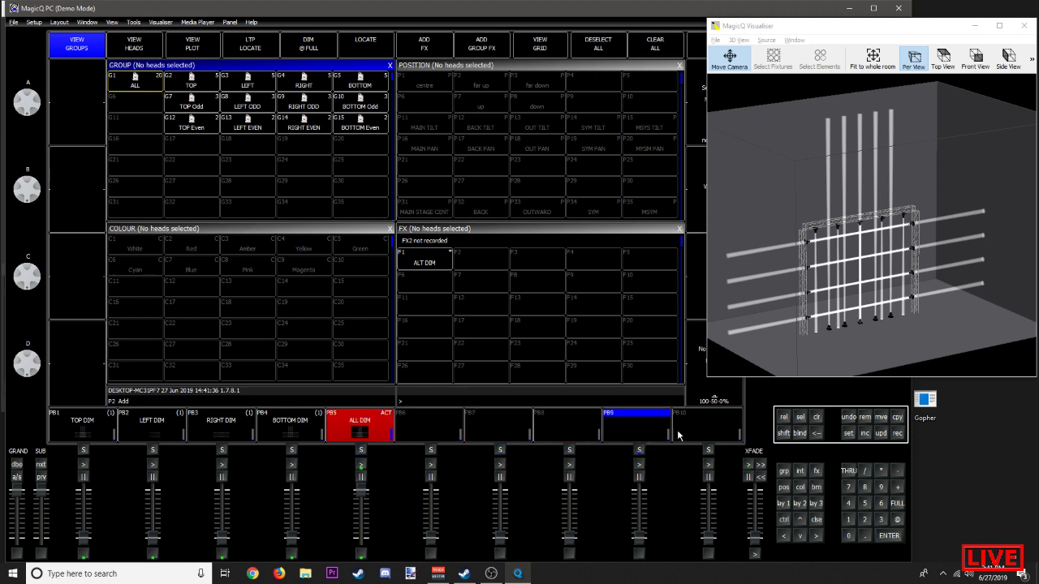
left_click(696, 429)
left_click(654, 438)
left_click(585, 435)
left_click(625, 435)
left_click(685, 436)
left_click(637, 432)
left_click(545, 431)
left_click(487, 431)
left_click(410, 430)
left_click(489, 429)
left_click(568, 433)
left_click(686, 429)
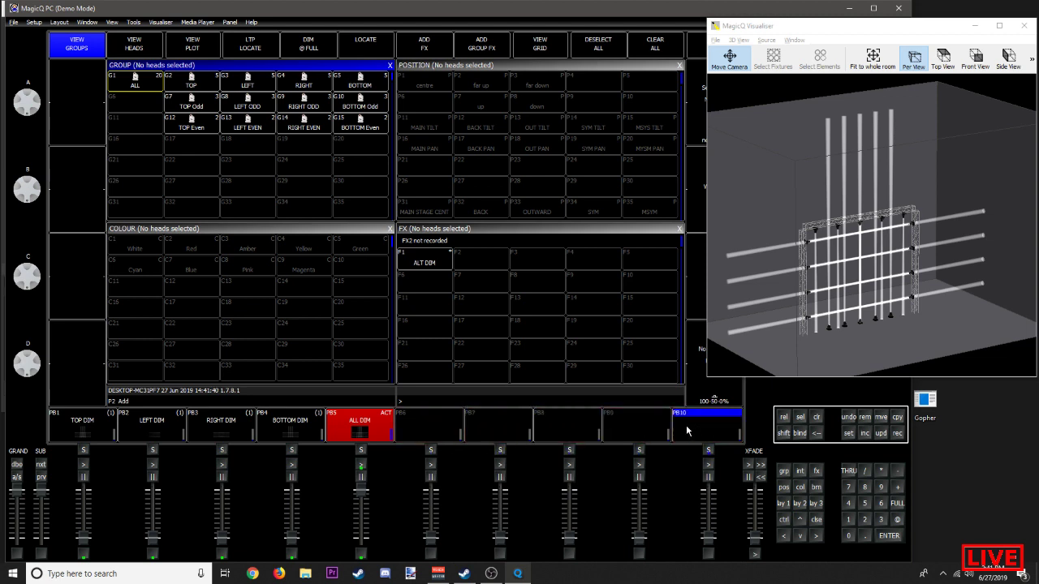
left_click(661, 431)
left_click(561, 431)
left_click(637, 431)
left_click(687, 429)
left_click(637, 430)
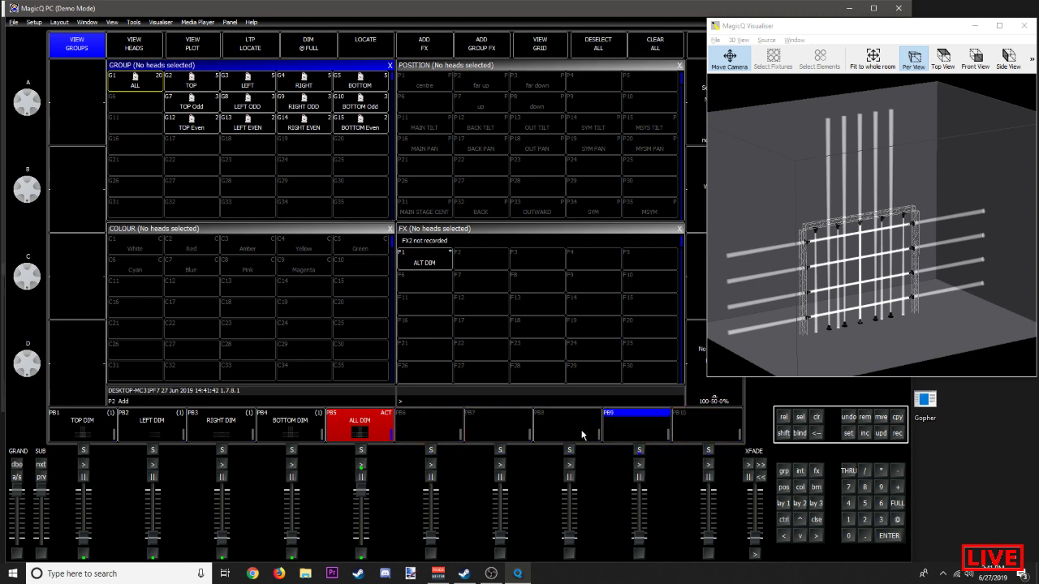
left_click(568, 430)
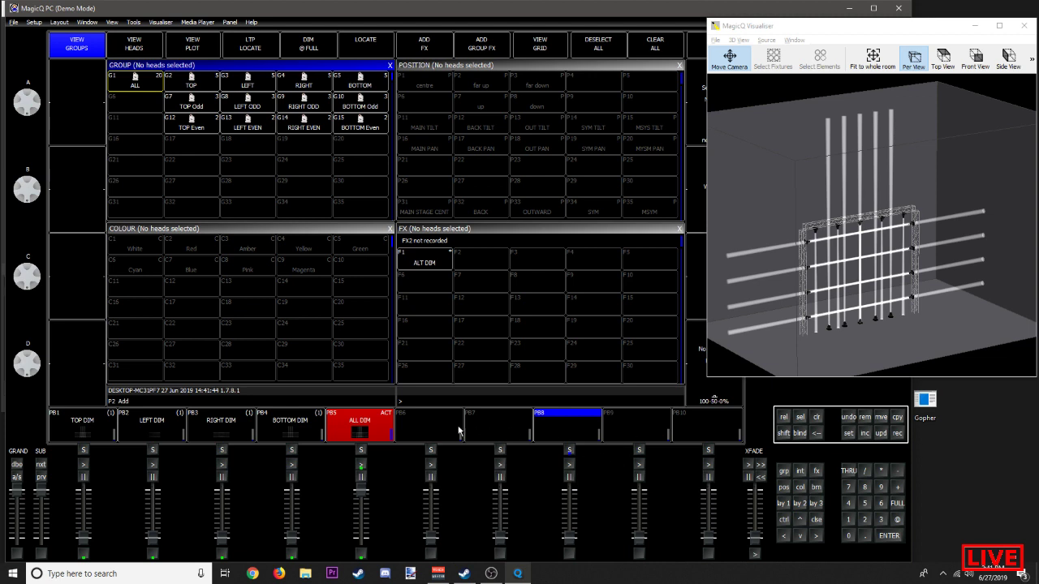
Step: Release the ALL DIM playback and raise it back to full
mouse_move(570, 542)
left_mouse_down()
mouse_move(587, 466)
mouse_move(560, 440)
mouse_move(567, 549)
left_mouse_up()
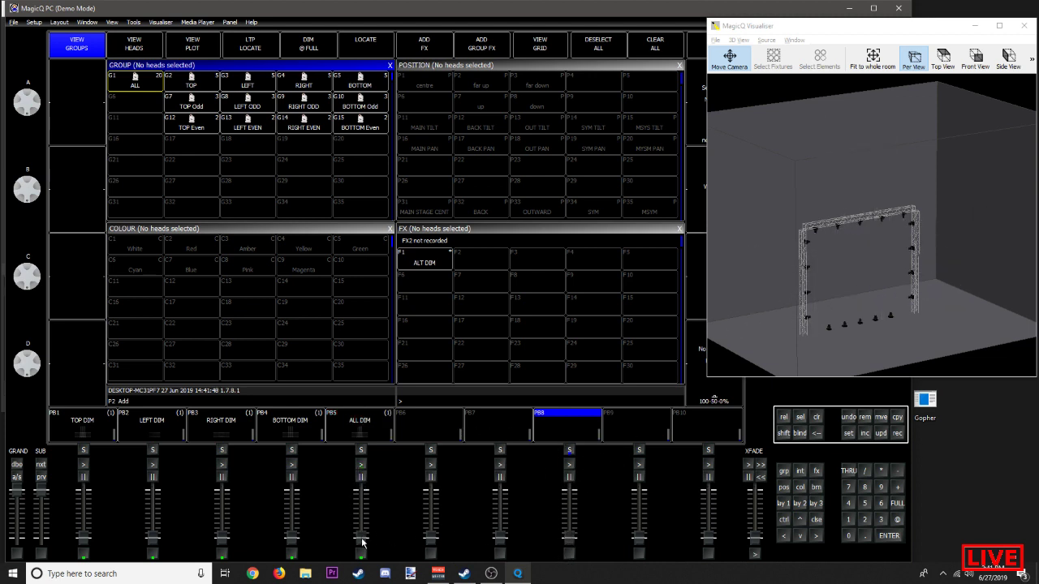
left_click_drag(362, 543, 375, 418)
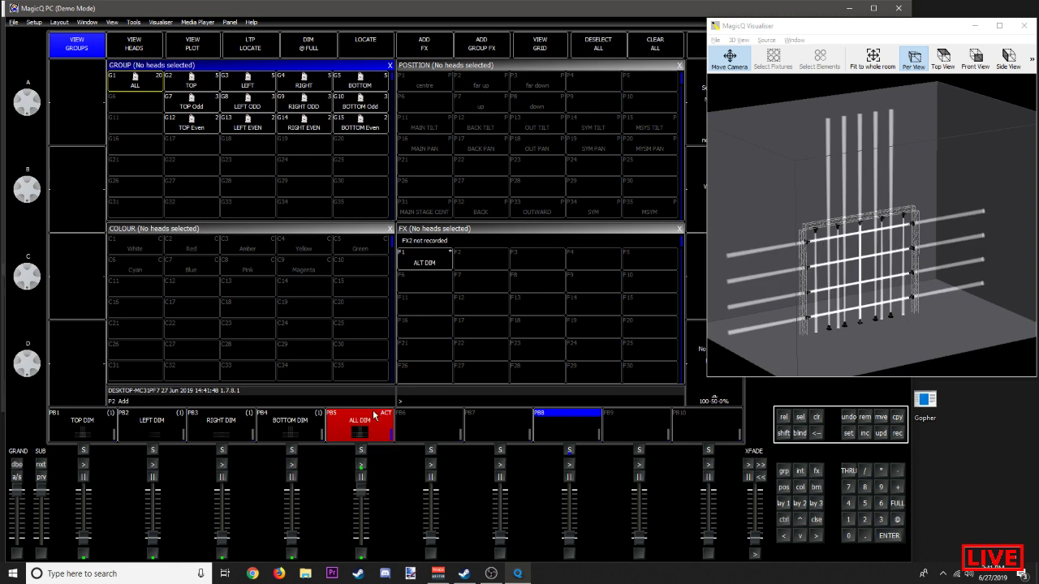
Step: Add the spider position FX to the ALL group and change it to burst2, checking it from the front in the visualiser
left_click(435, 51)
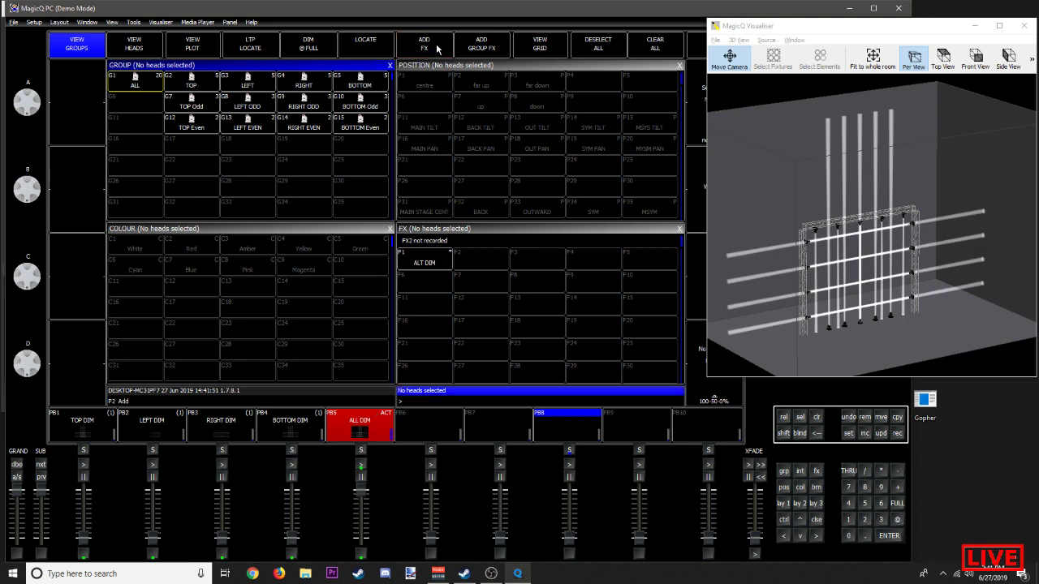
left_click(137, 91)
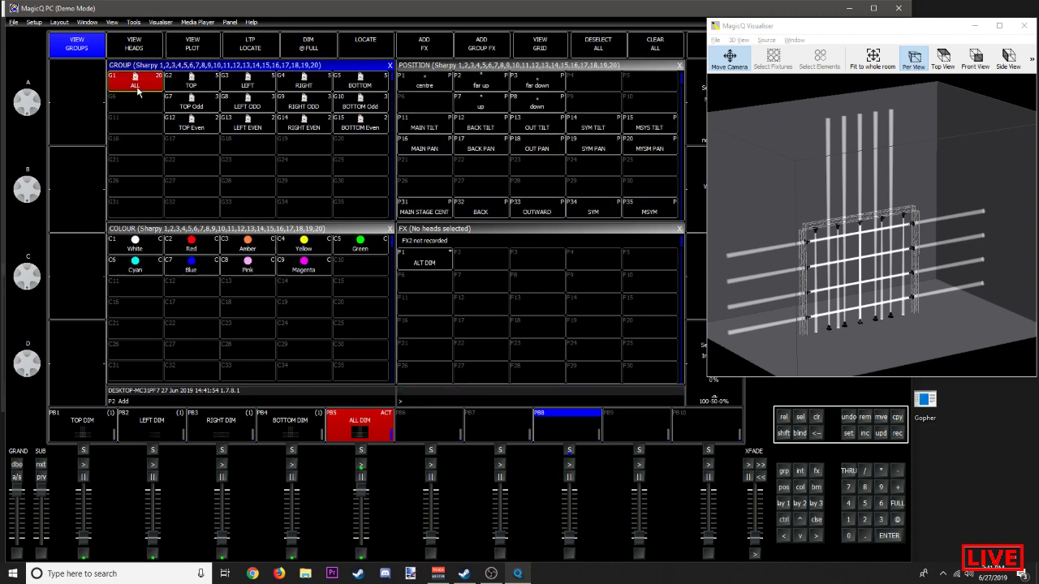
left_click(423, 40)
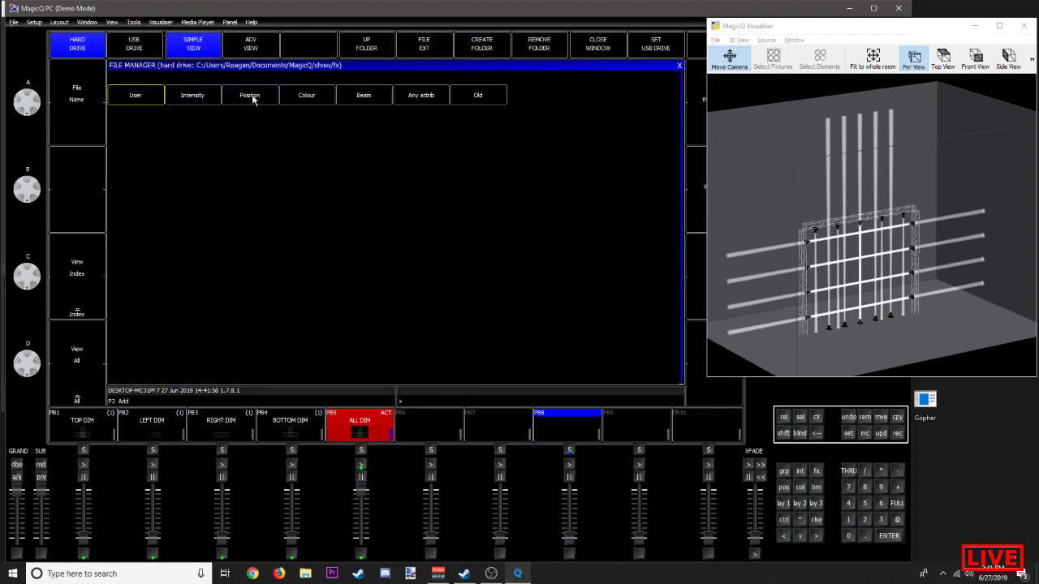
left_click(250, 96)
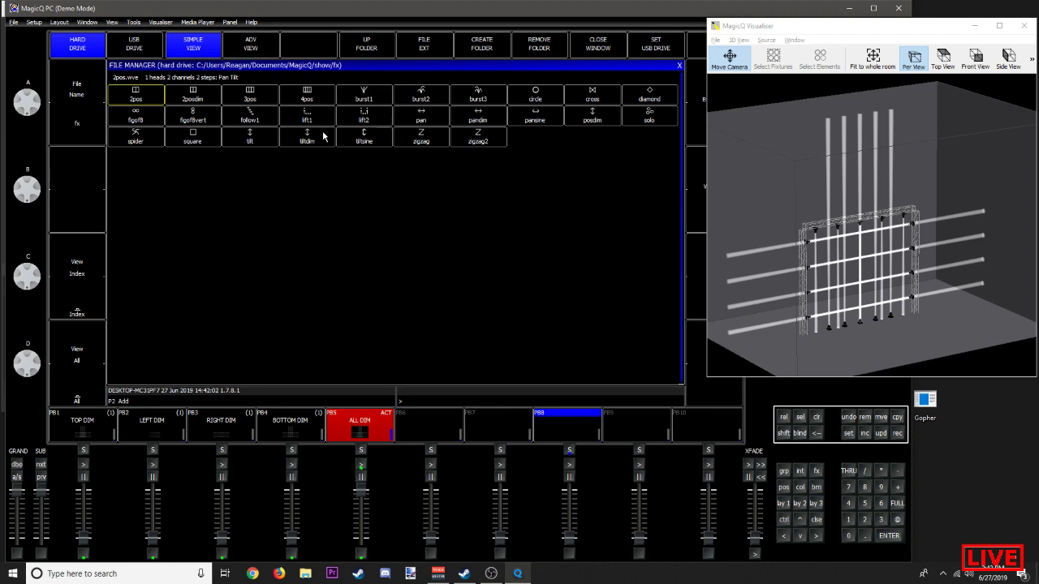
left_click(150, 138)
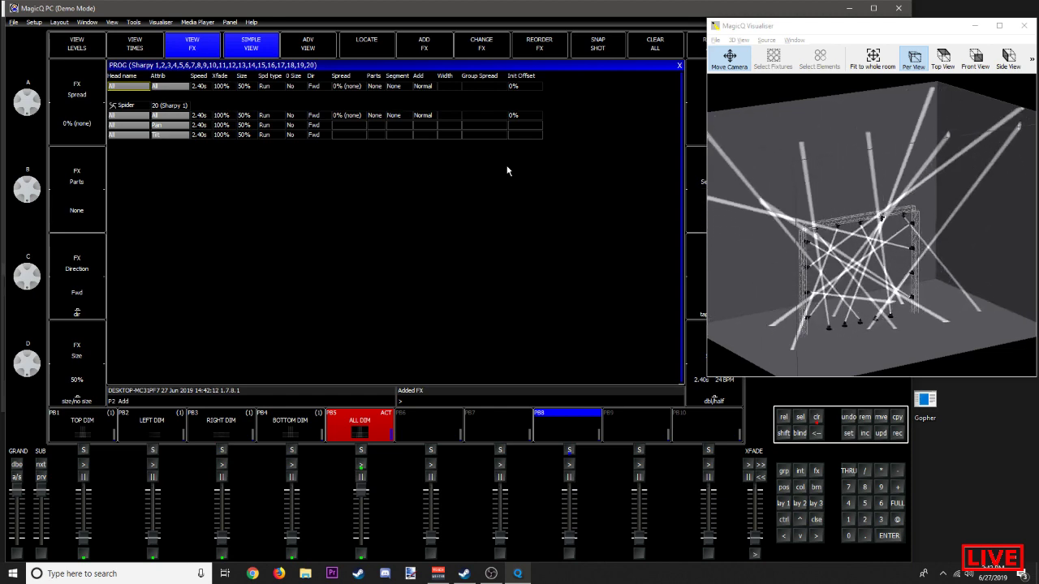
left_click(491, 50)
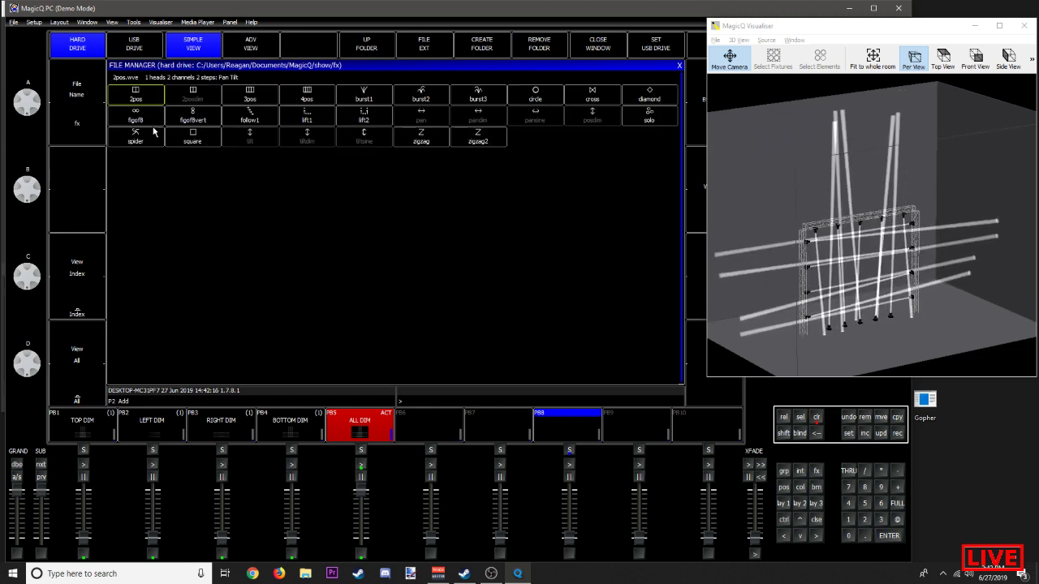
left_click(410, 100)
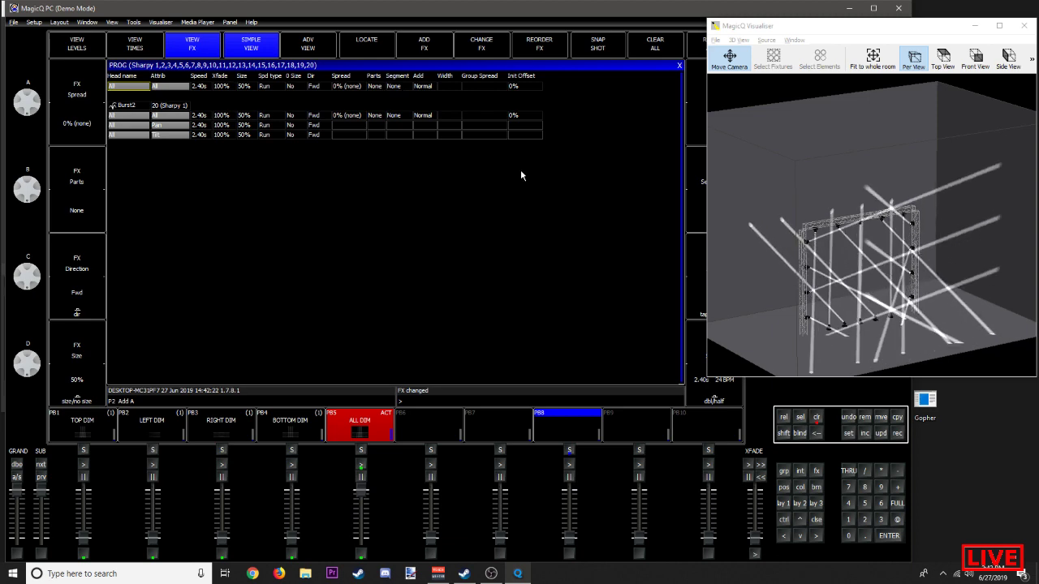
left_click_drag(844, 276, 821, 248)
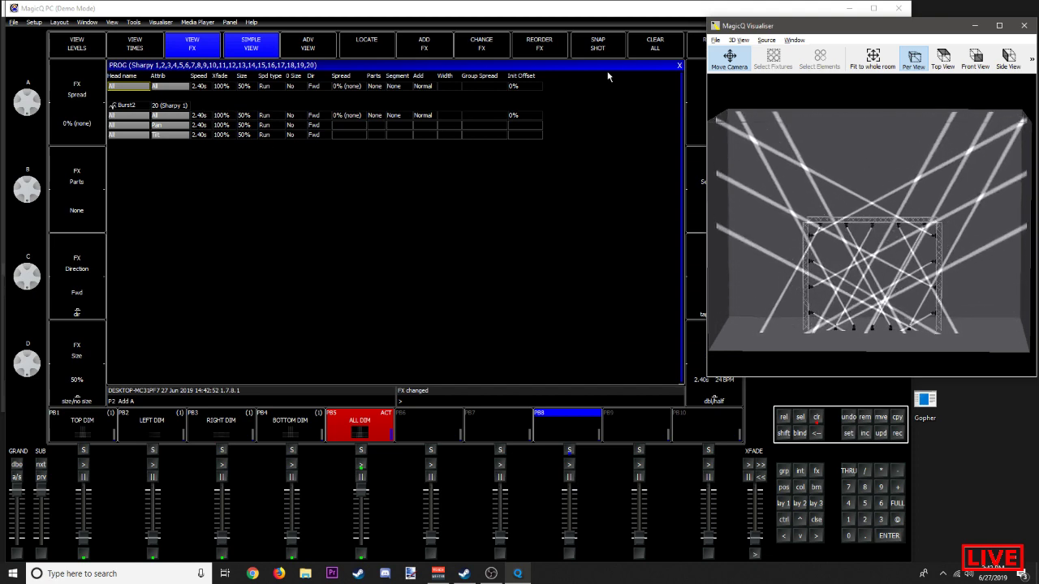
Step: Record the burst FX into FX palette 2 and name it "POS BURST"
left_click(679, 67)
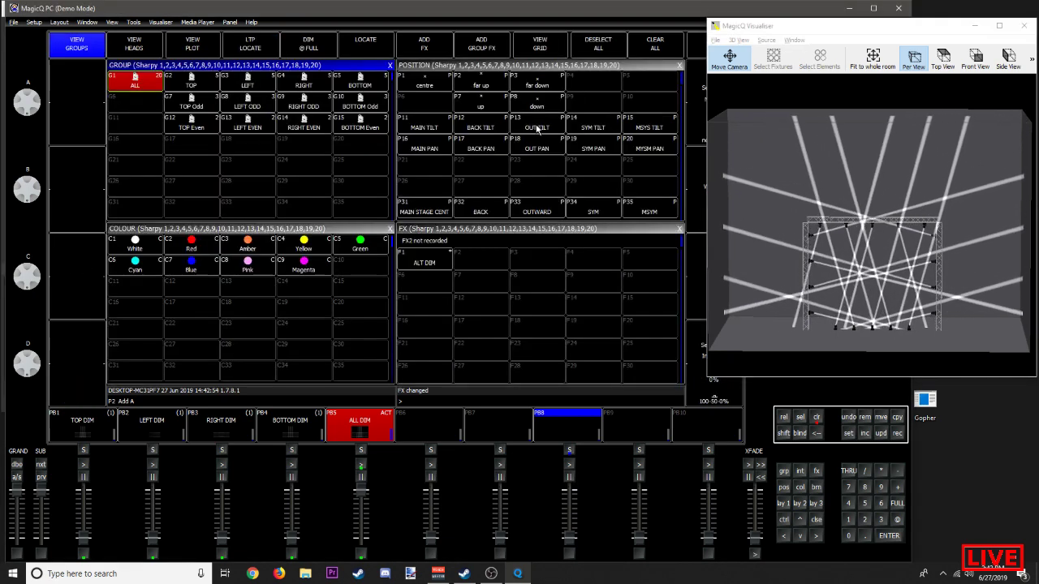
left_click(477, 265)
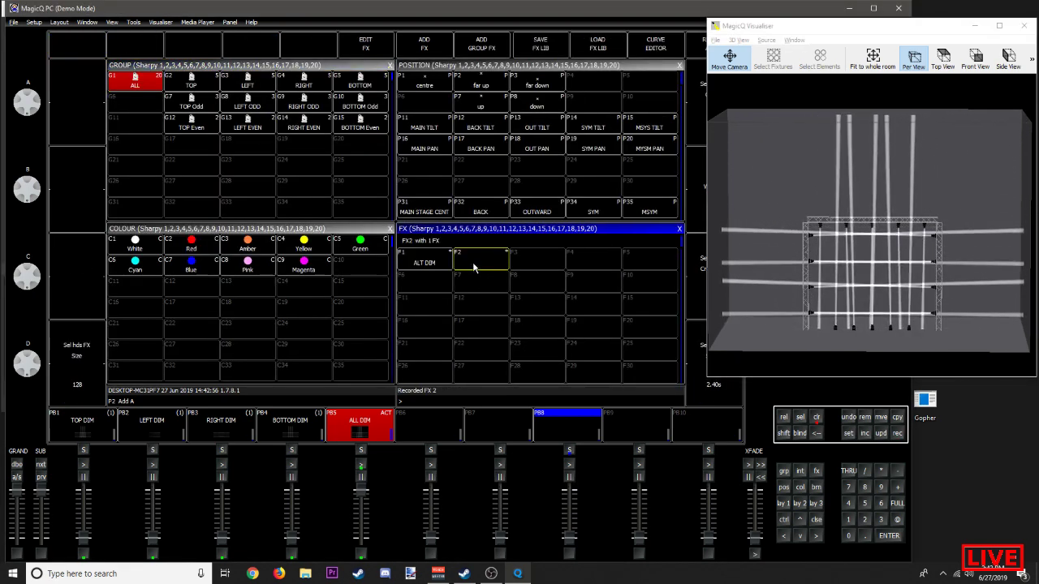
left_click(474, 267)
type("POS")
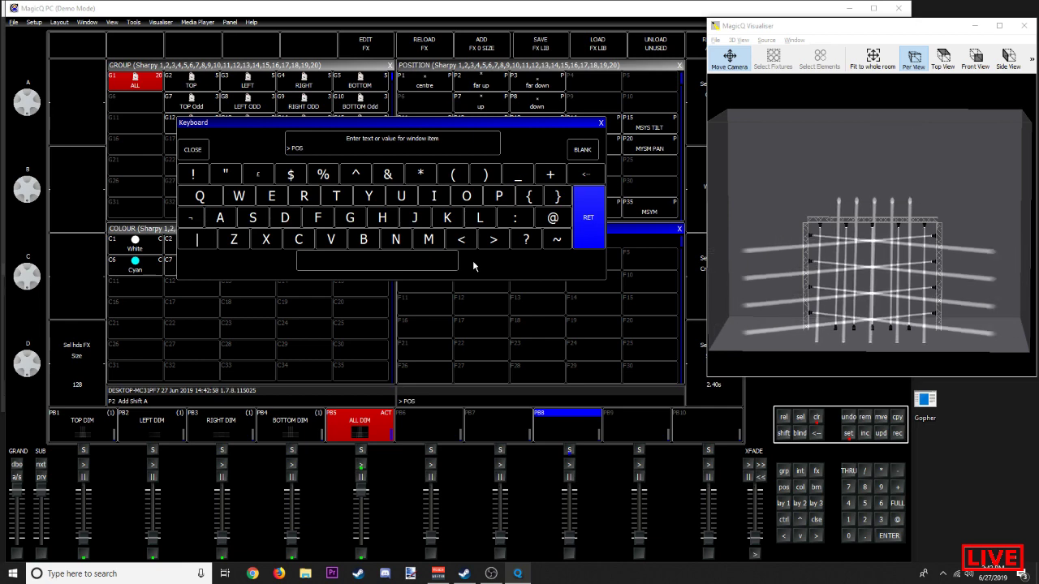
type(" BURST")
key("Return")
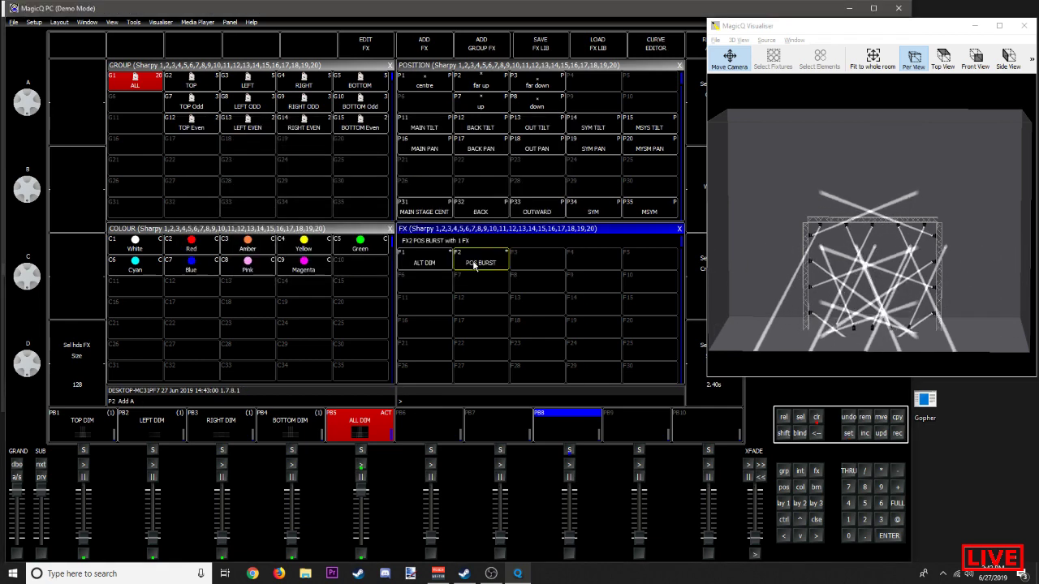
Step: Clear the programmer, test the POS BURST palette on its own and clear the programmer again
left_click(816, 419)
left_click(492, 261)
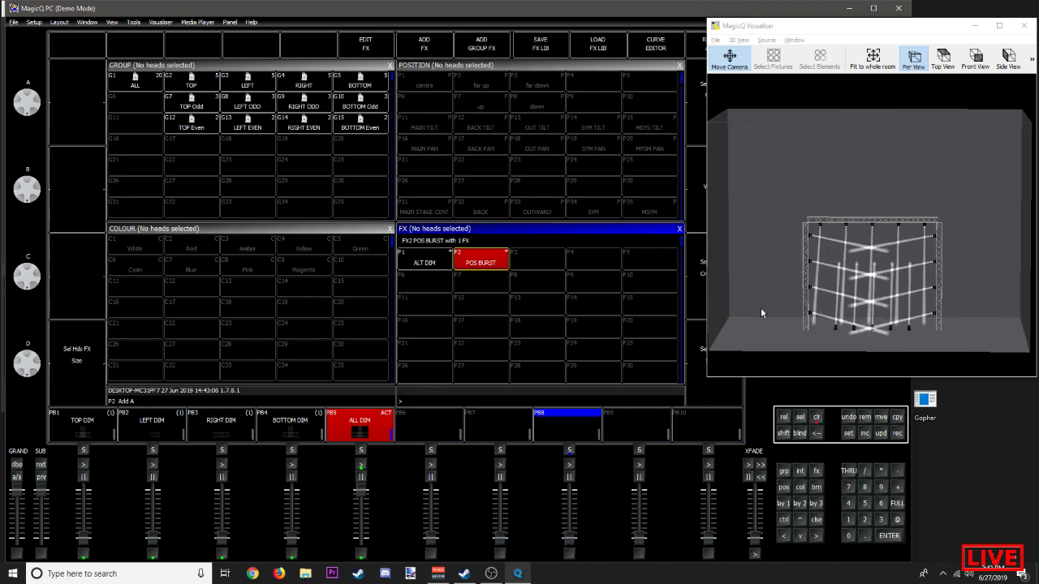
left_click(817, 418)
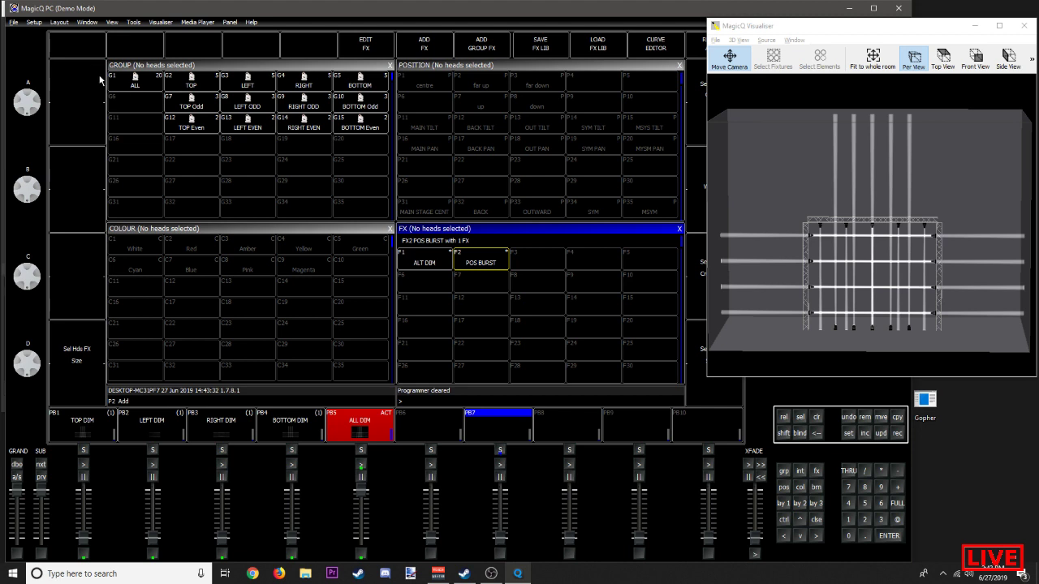
left_click(186, 86)
left_click(241, 85)
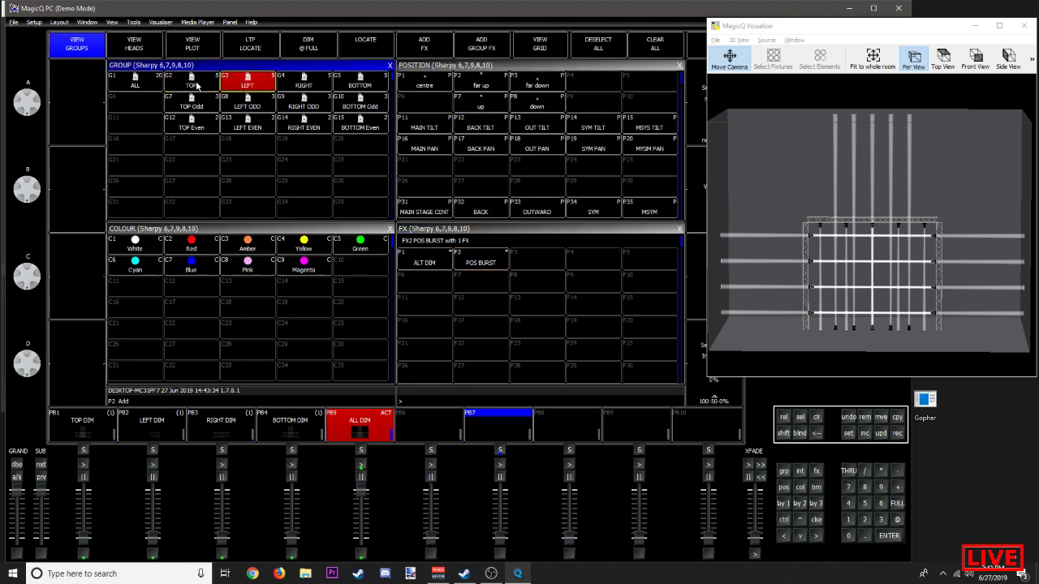
left_click(147, 84)
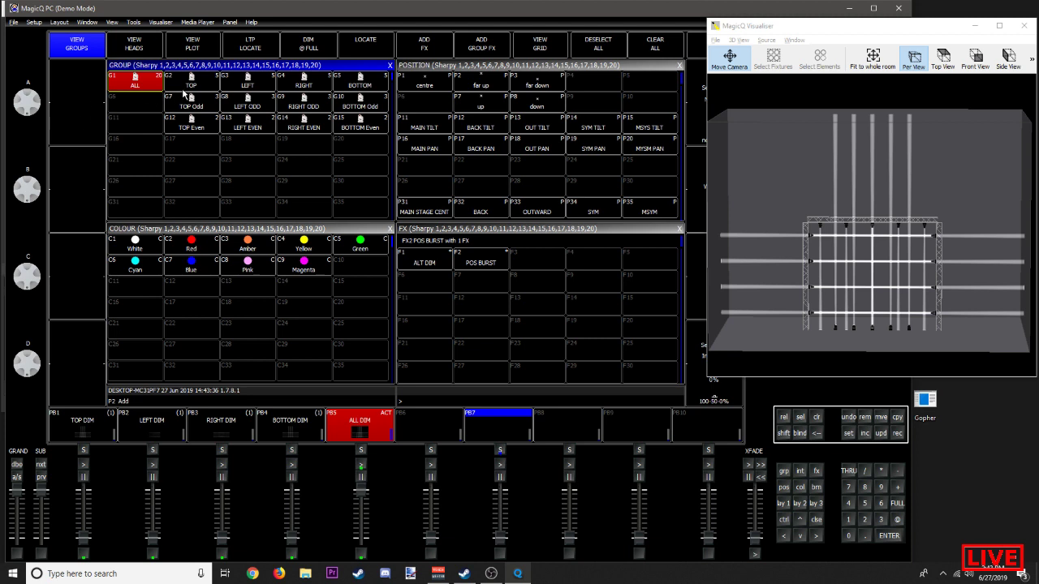
left_click(176, 77)
left_click(255, 82)
left_click(313, 84)
left_click(341, 85)
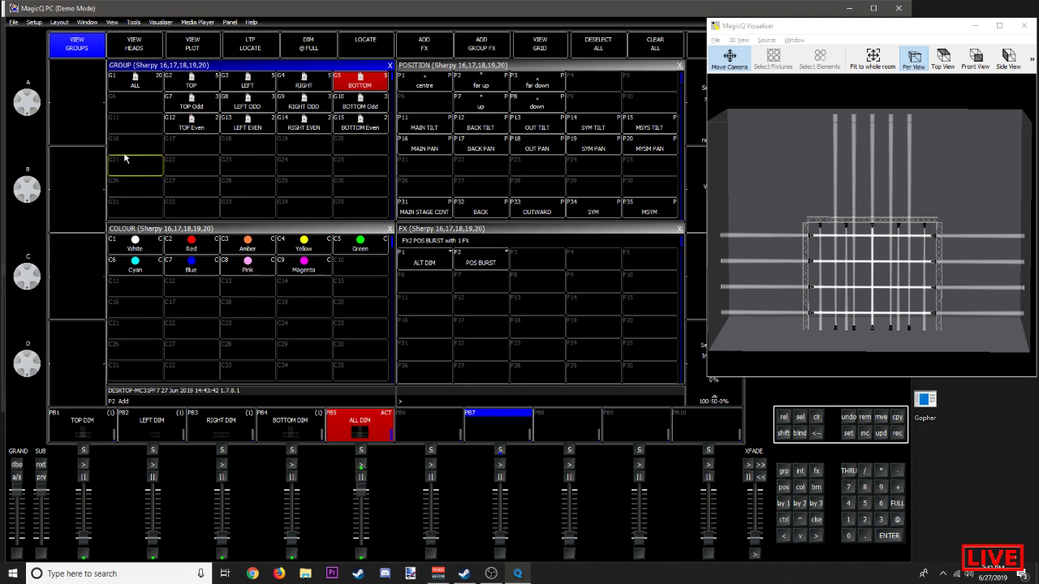
left_click(117, 89)
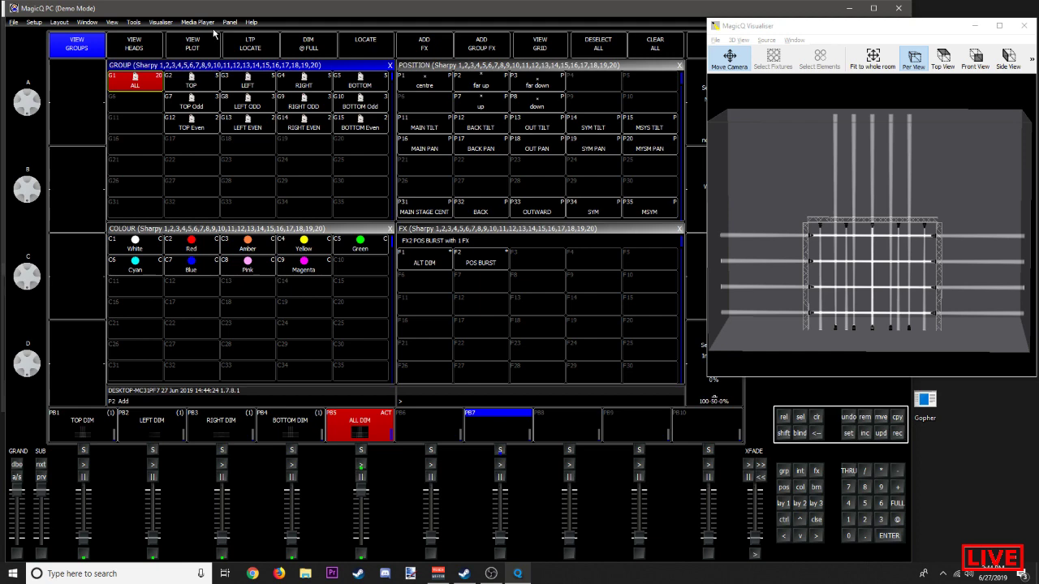
key("alt+Tab")
key("alt+Tab")
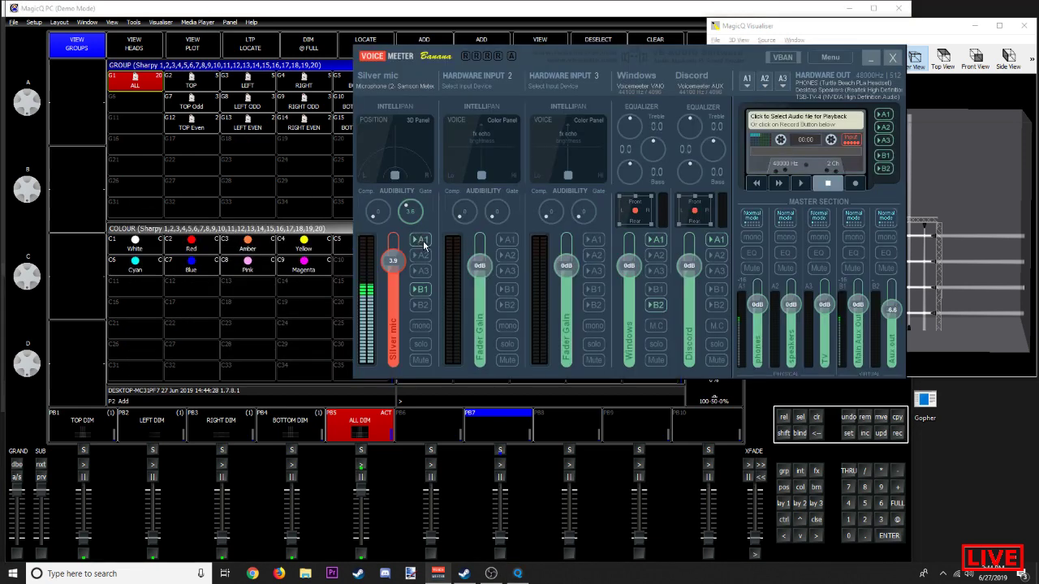
key("alt+Tab")
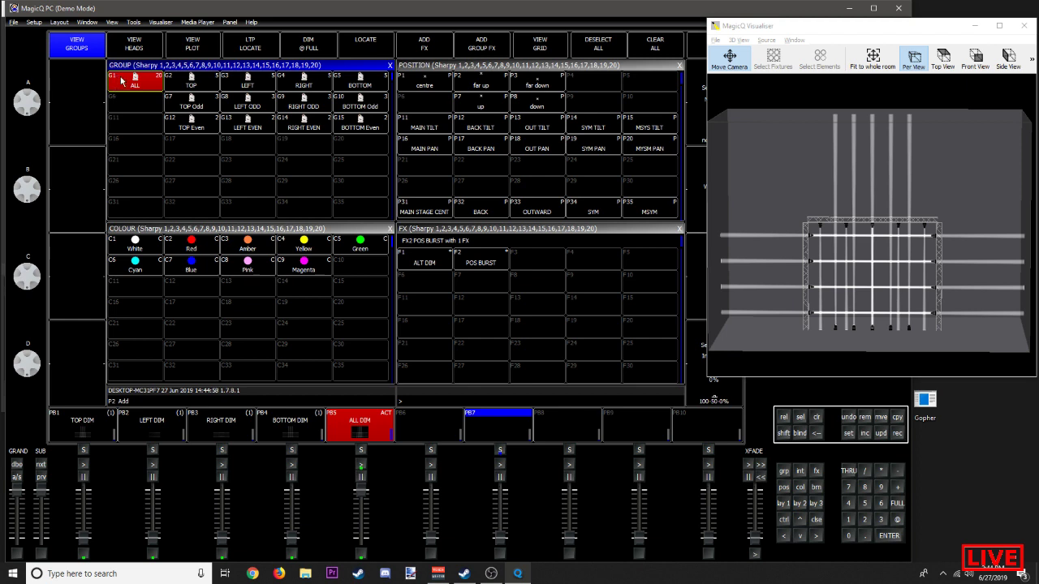
Step: Fade out the ALL DIM playback and clear the programmer
left_click_drag(358, 492, 360, 566)
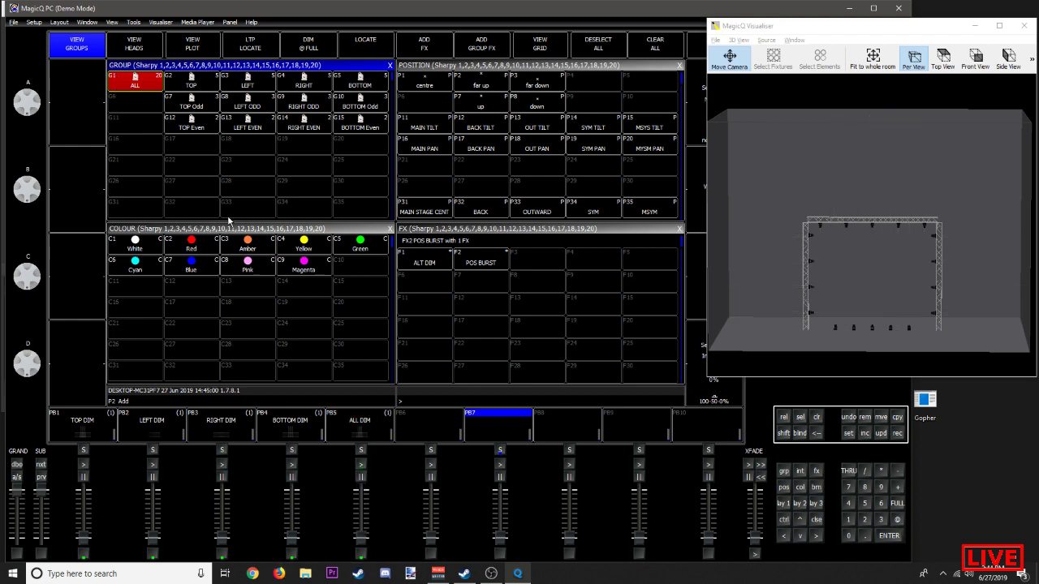
left_click(817, 418)
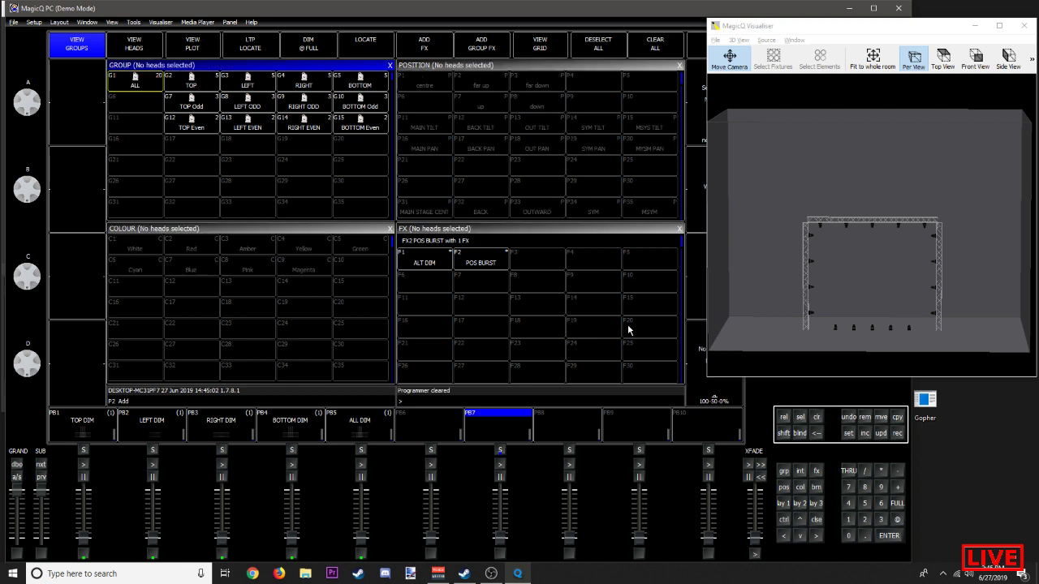
Step: With the ALL group selected, record a cue named "GM ALL" on playback 10
left_click(139, 81)
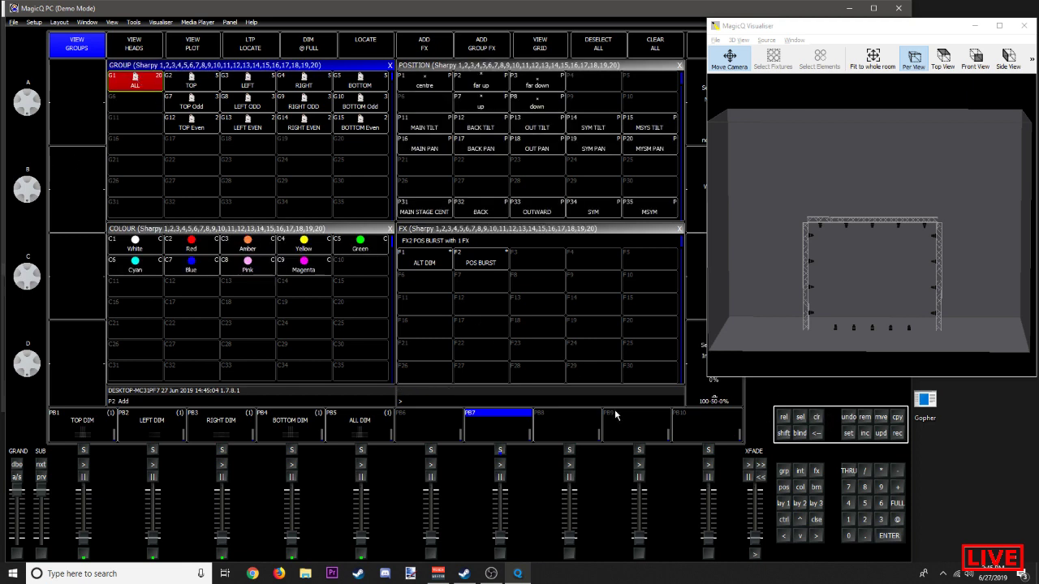
left_click(684, 435)
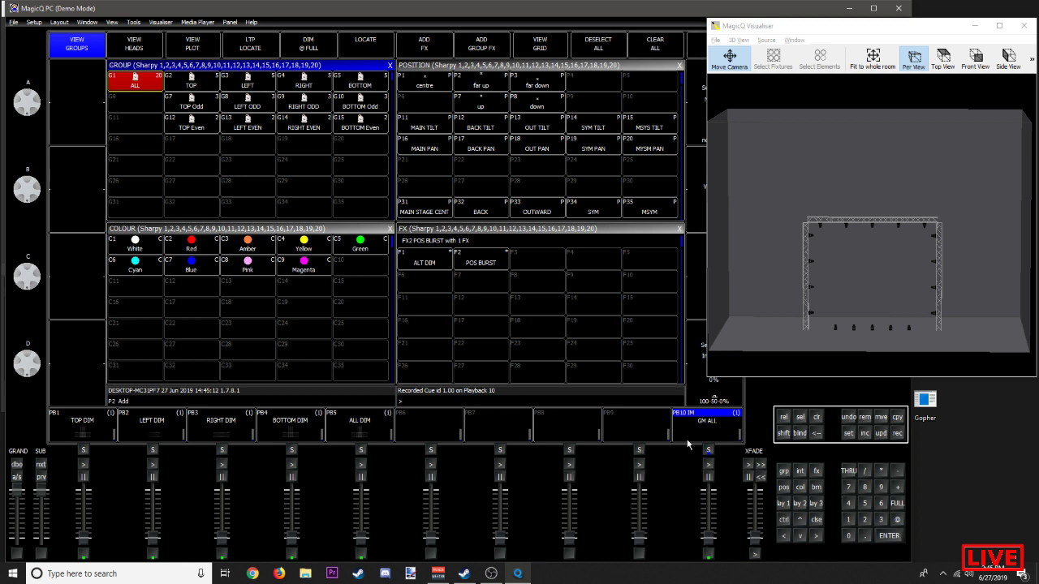
Step: Move the GM ALL cue stack from playback 10 to playback 7
type(",,")
left_click(503, 426)
left_click(723, 425)
left_click(516, 431)
left_click(691, 424)
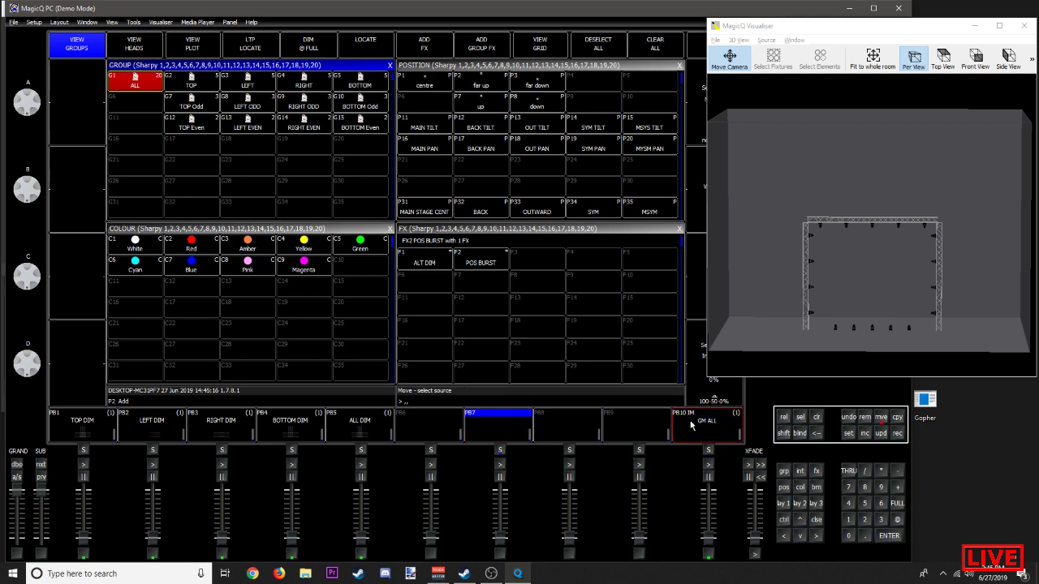
left_click(511, 426)
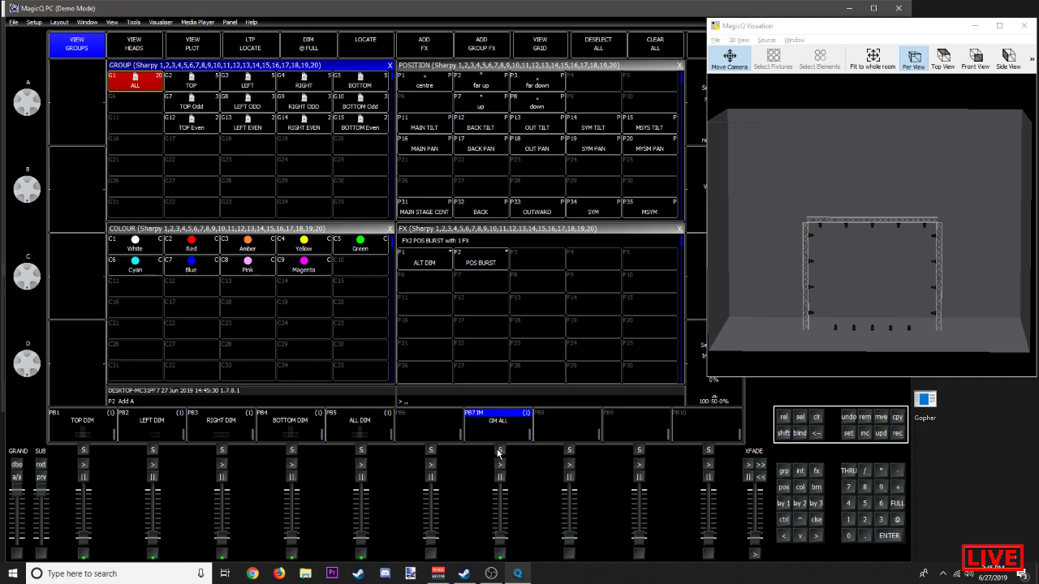
Step: Open the Cue Stack is an Intensity Master setting in the GM ALL cue stack's function options
left_click(499, 450)
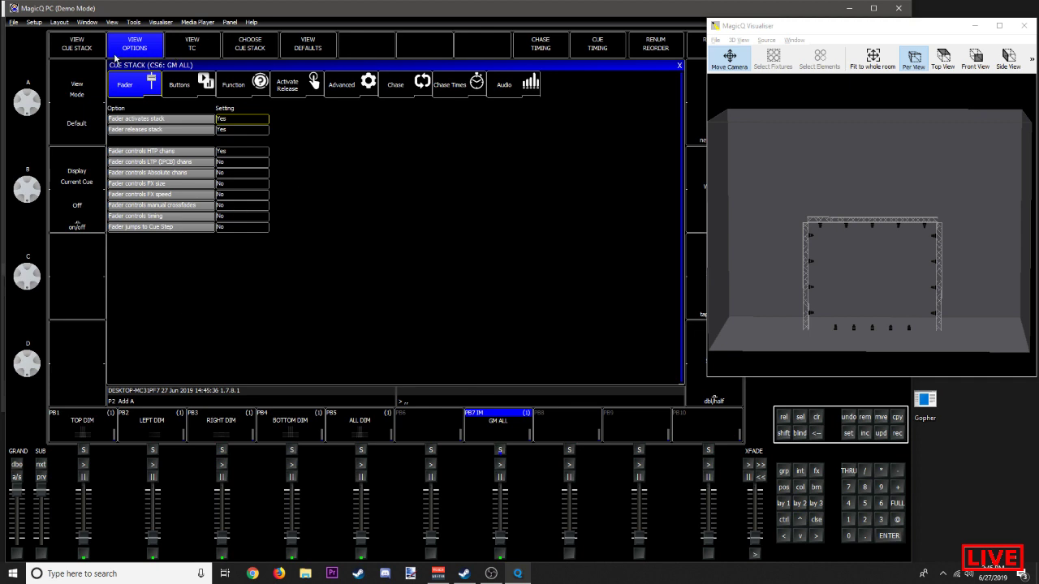
left_click(75, 47)
left_click(136, 48)
left_click(182, 93)
left_click(231, 91)
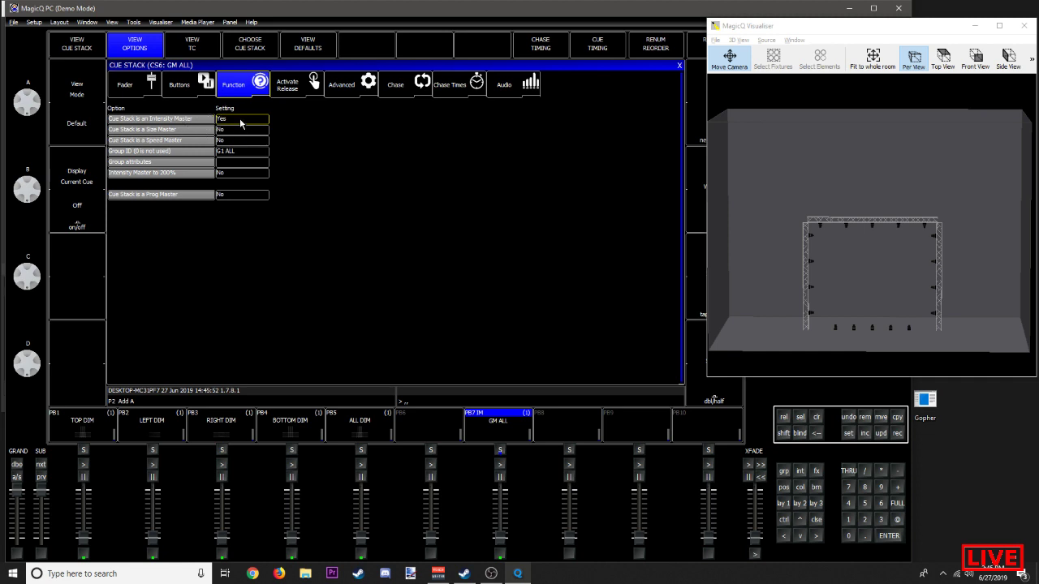
left_click(226, 120)
left_click(226, 120)
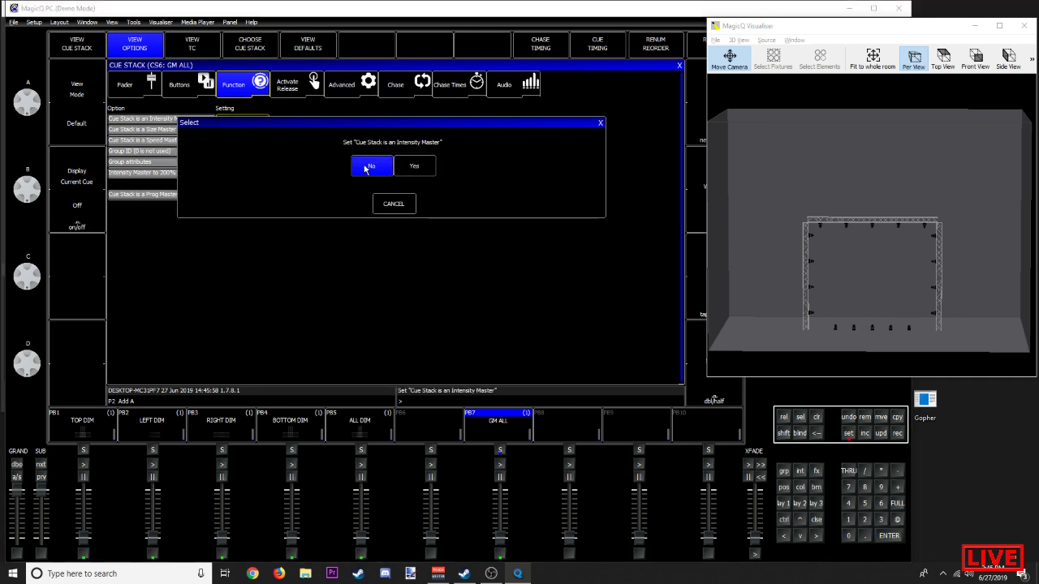
key("alt+Tab")
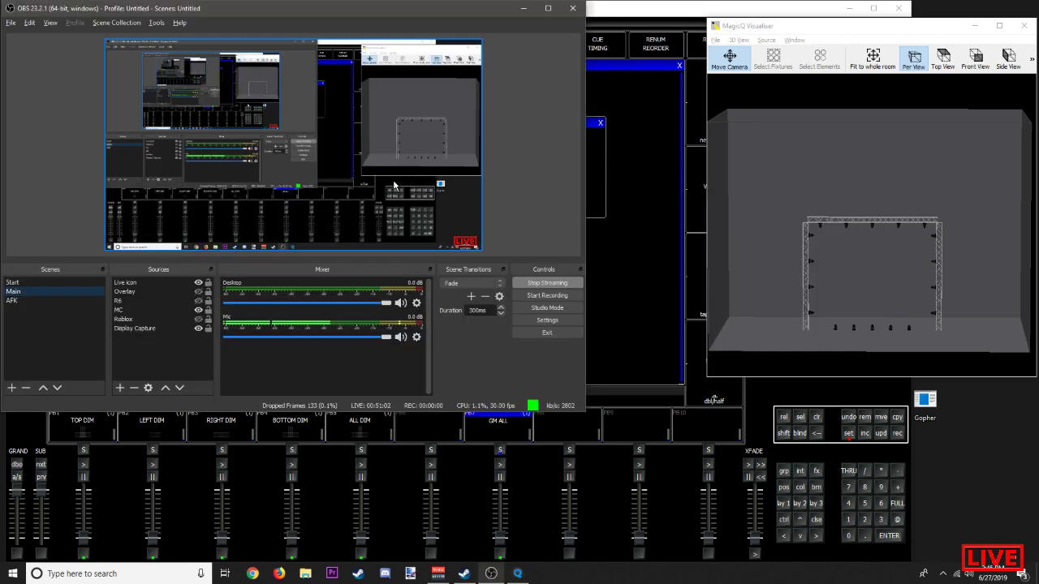
left_click_drag(335, 7, 412, 27)
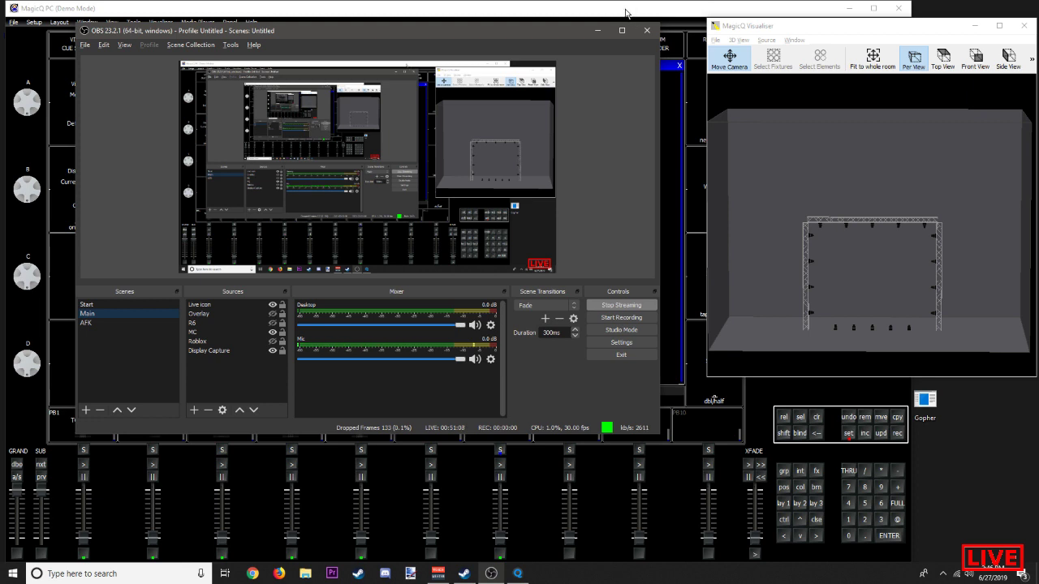
left_click(622, 12)
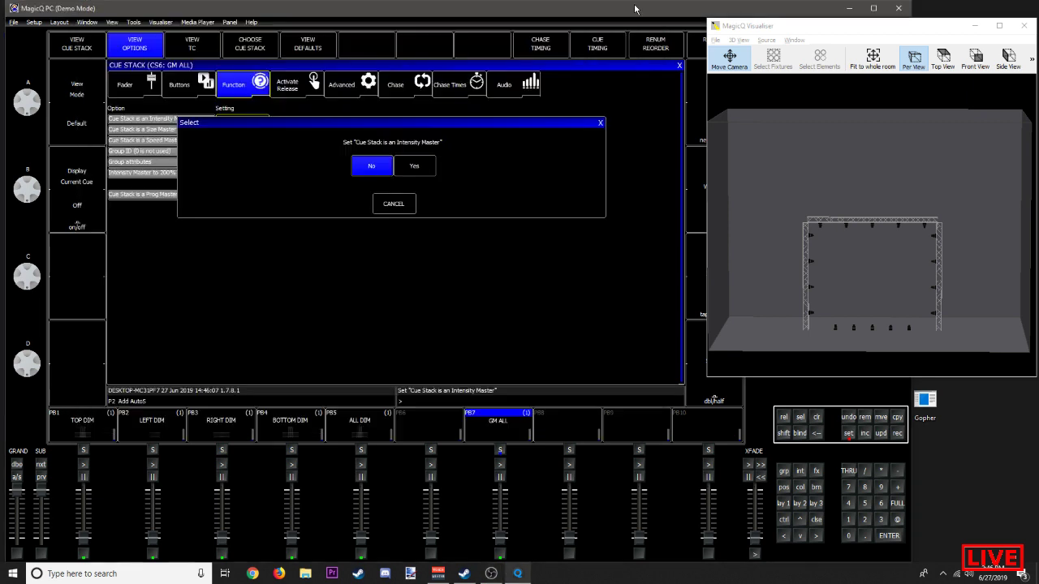
Step: Turn off the intensity master setting for GM ALL and set Cue Stack is a Speed Master to Yes
left_click(373, 167)
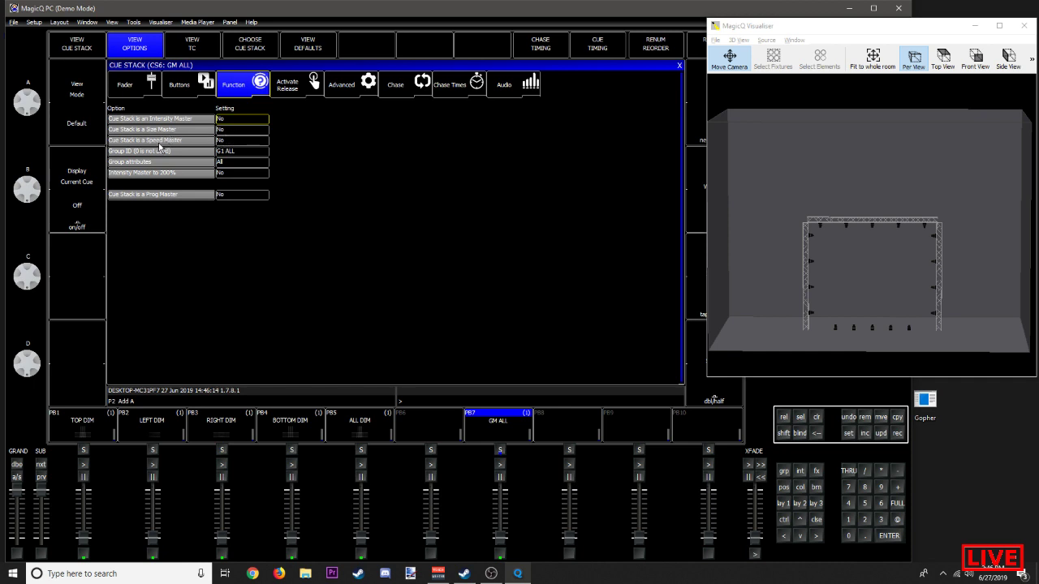
left_click(218, 142)
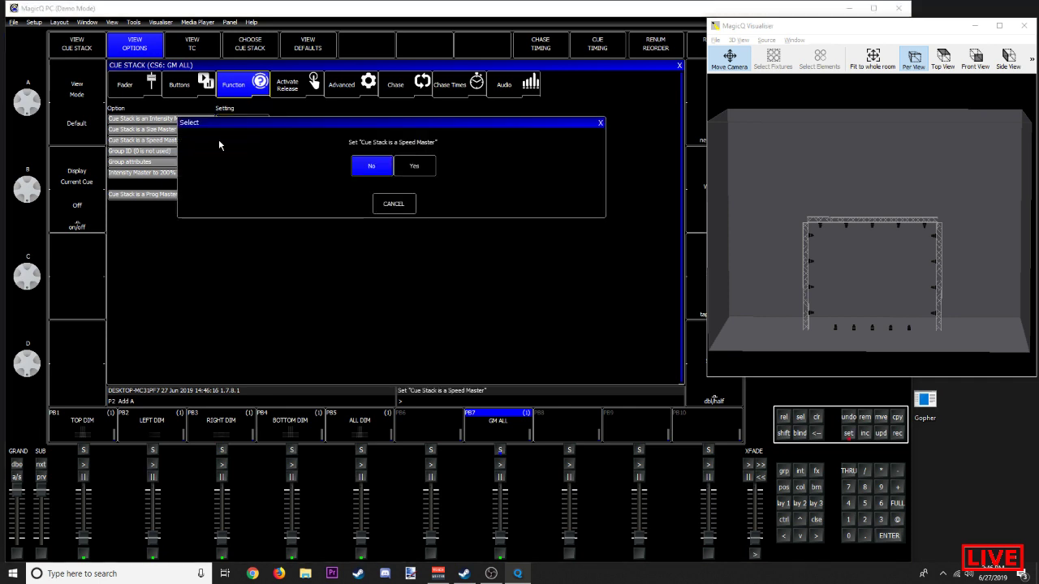
left_click(425, 171)
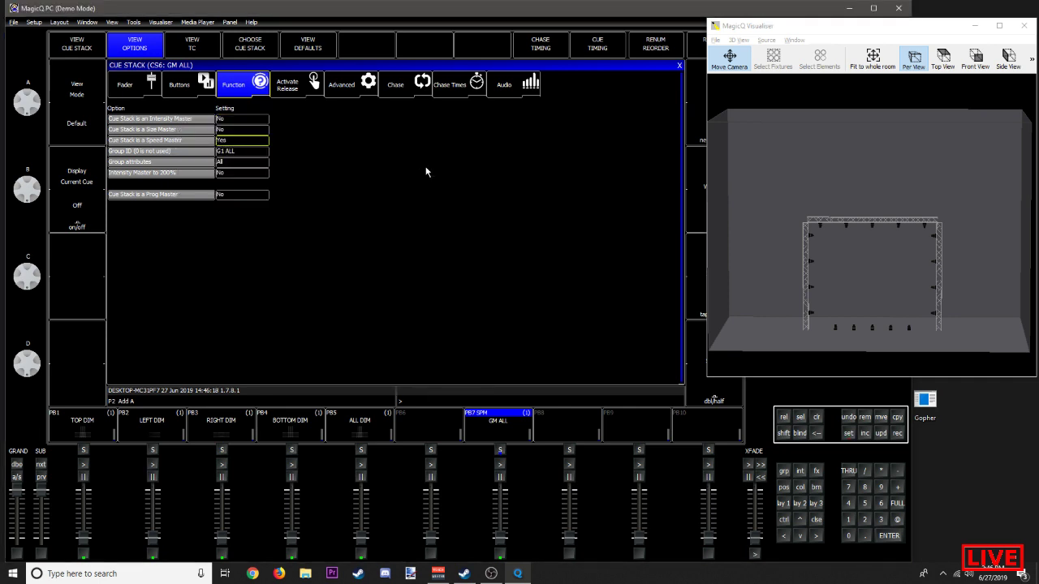
Step: Set Fader controls FX speed to Yes for GM ALL and check its function options again
left_click(146, 84)
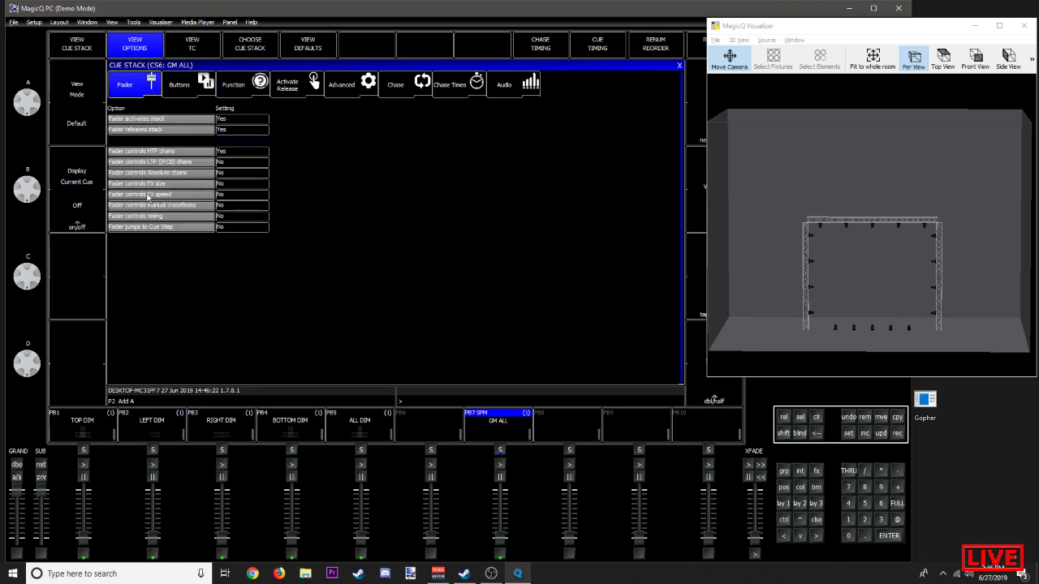
left_click(226, 195)
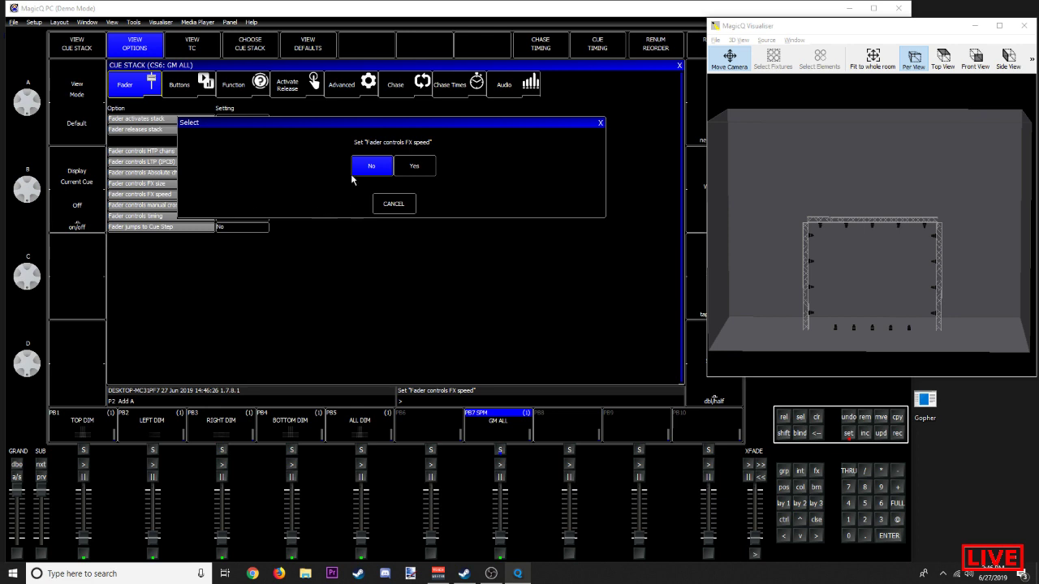
left_click(413, 167)
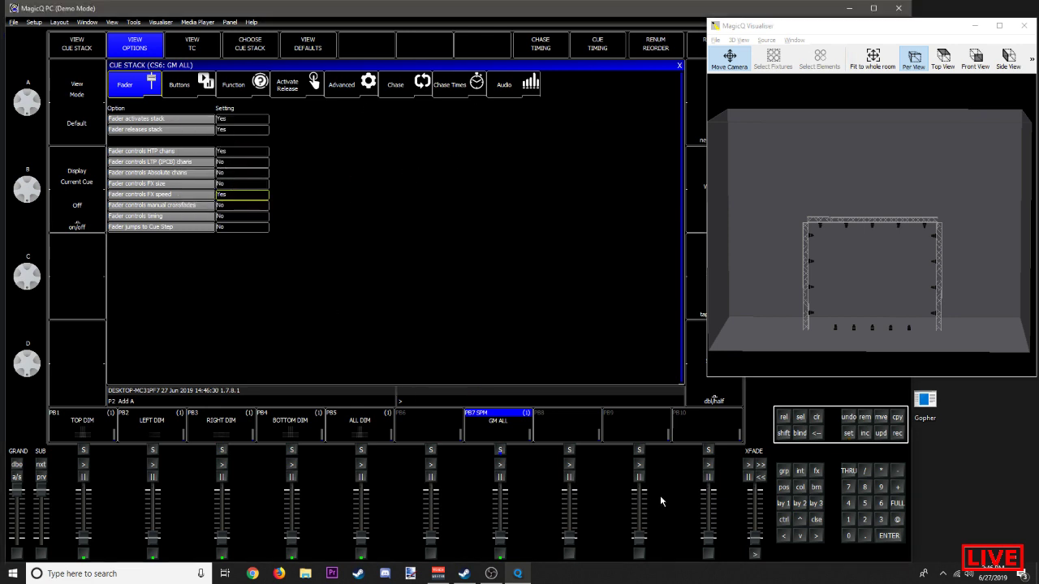
left_click(251, 86)
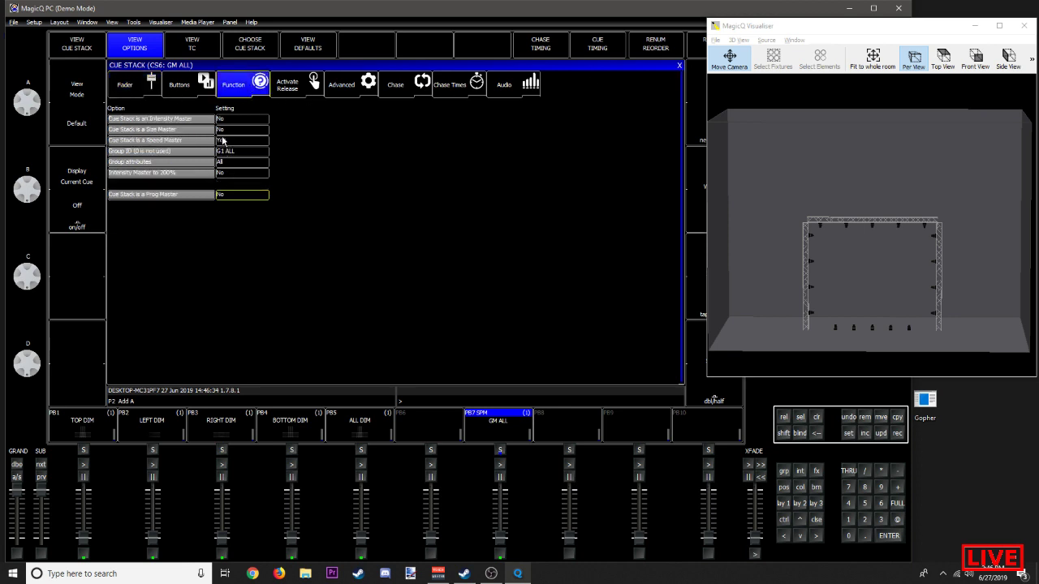
left_click(130, 82)
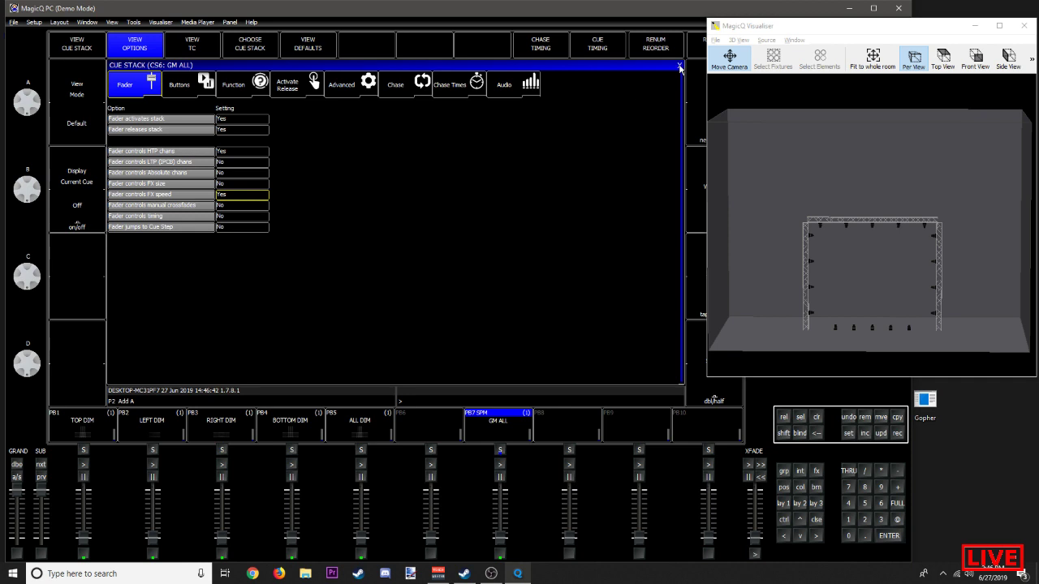
Step: Set both Fader controls FX speed and Cue Stack is a Speed Master to No for GM ALL
left_click(232, 195)
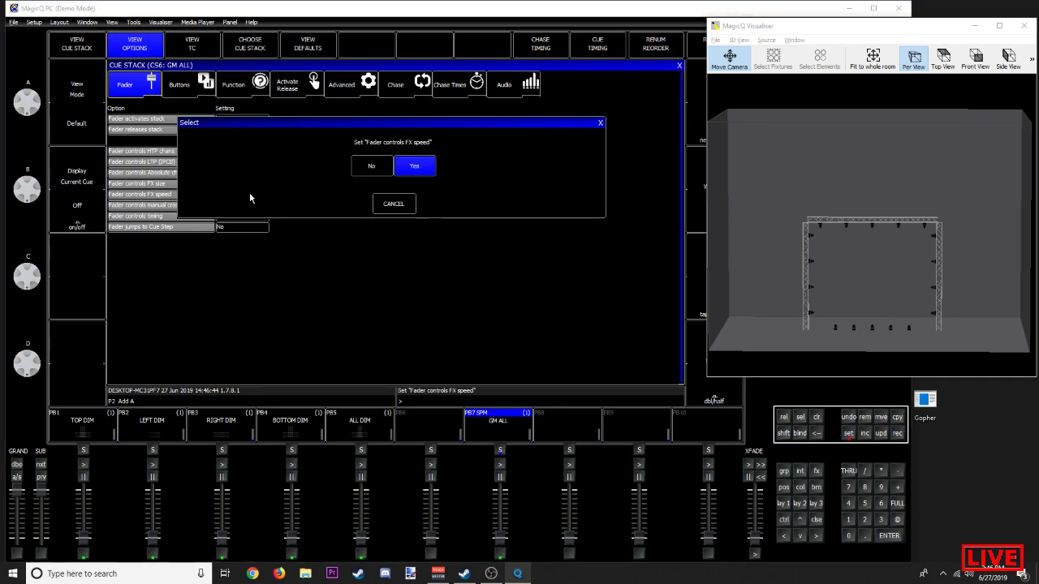
left_click(355, 168)
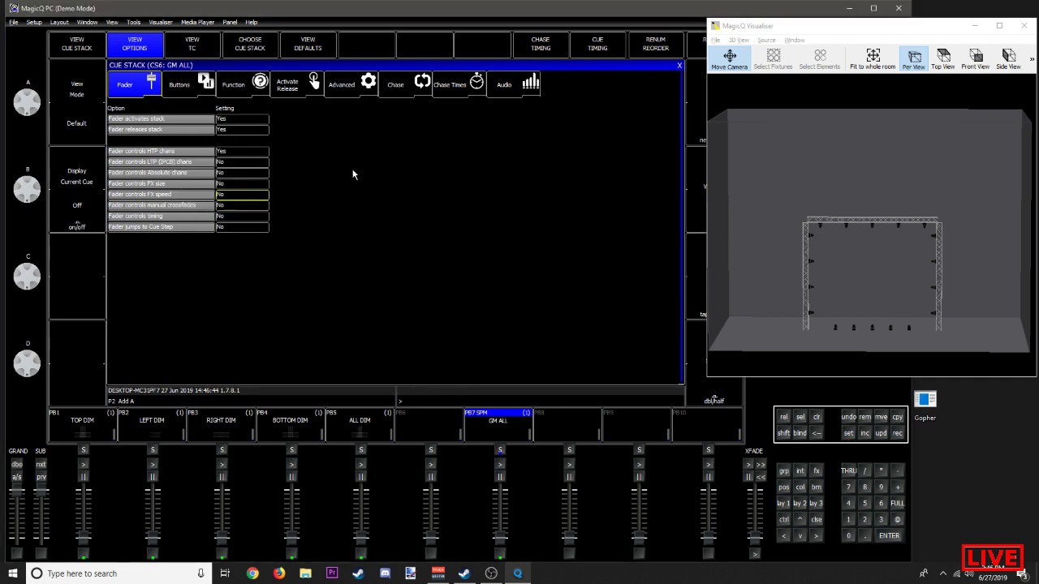
left_click(239, 90)
left_click(230, 141)
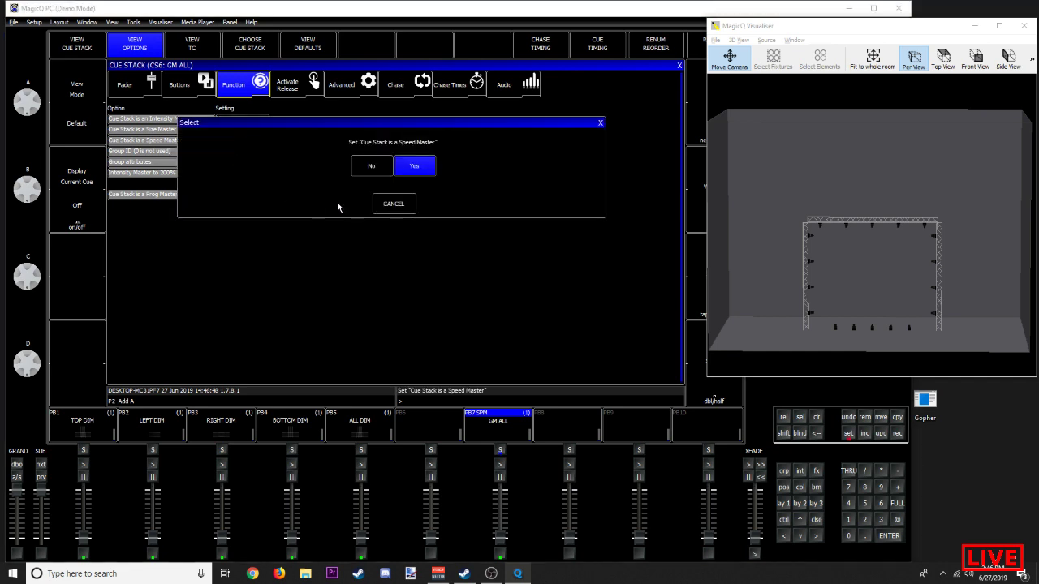
left_click(360, 169)
Step: Set Fader controls FX speed back to Yes for GM ALL and close the cue stack options
left_click(123, 84)
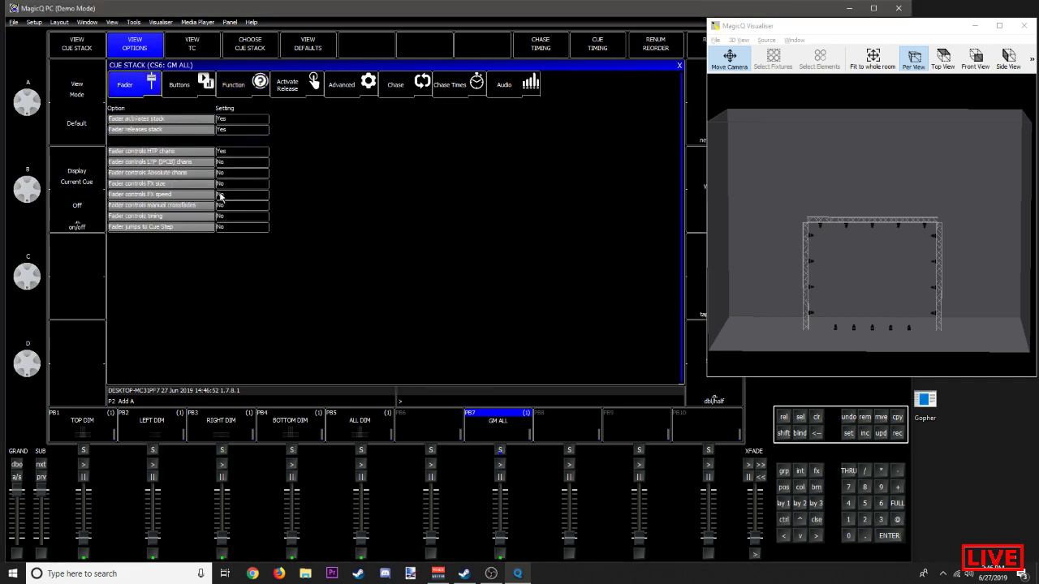
left_click(222, 196)
left_click(414, 167)
left_click(679, 66)
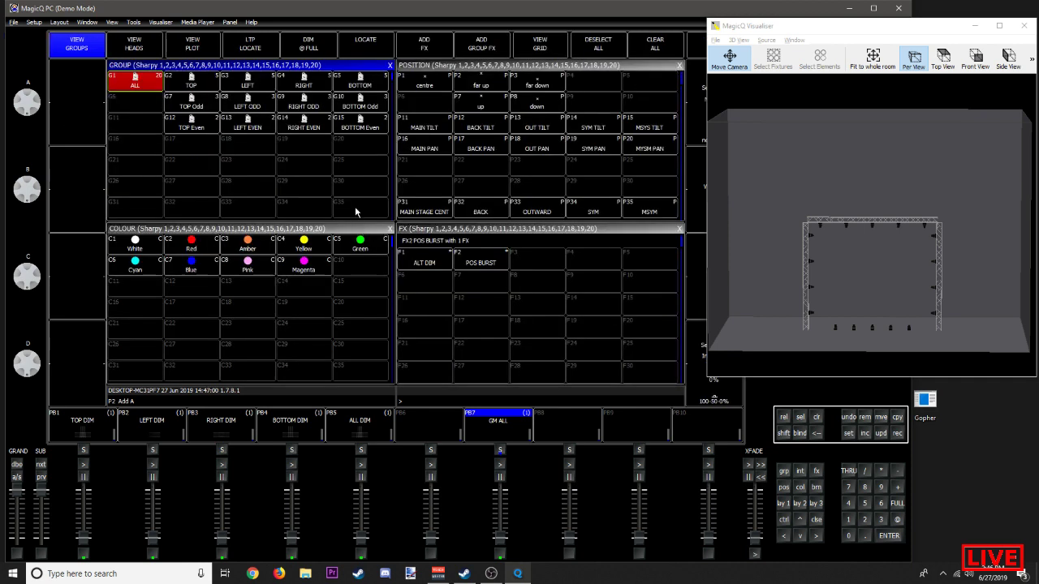
Step: Clear the programmer, test POS BURST with the ALL DIM playback raised, and fade out and clear everything again
left_click(818, 417)
left_click_drag(365, 538, 361, 491)
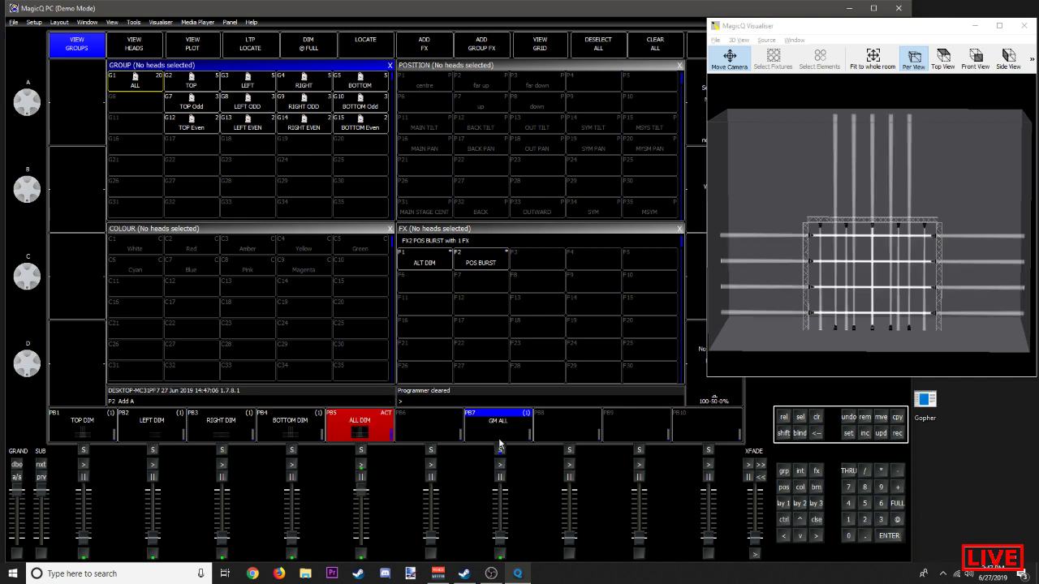
left_click(486, 265)
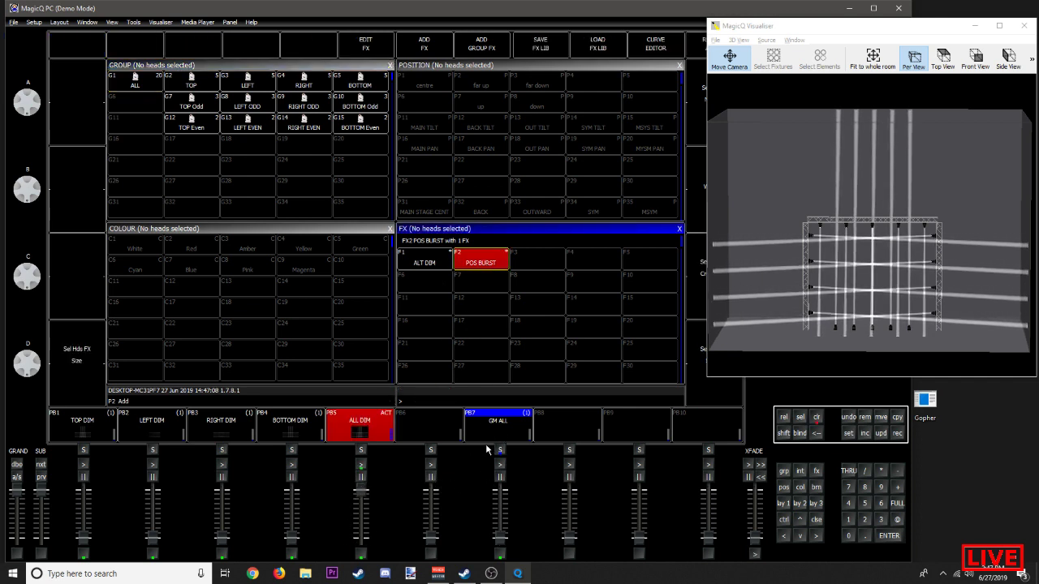
mouse_move(500, 541)
left_mouse_down()
mouse_move(503, 485)
mouse_move(500, 540)
left_mouse_up()
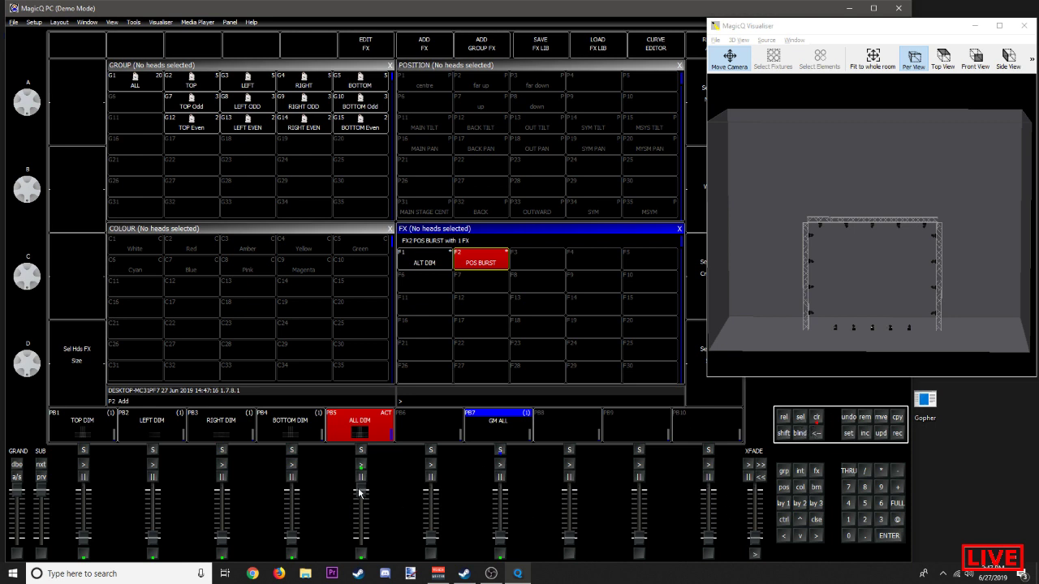
left_click_drag(361, 494, 361, 538)
left_click(816, 418)
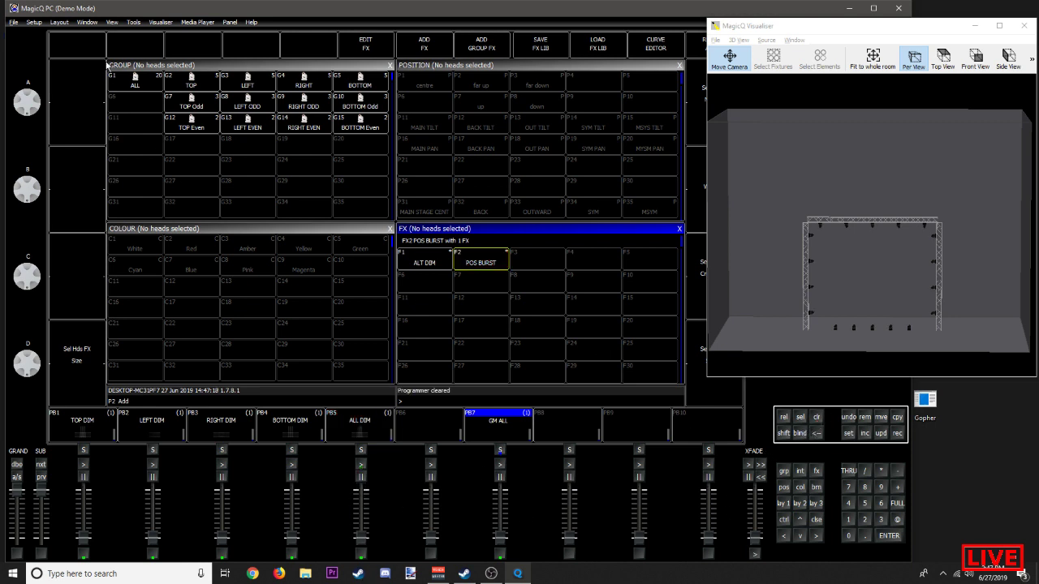
Step: Locate all heads in the ALL group and apply the POS BURST effect to them
left_click(134, 87)
left_click(367, 44)
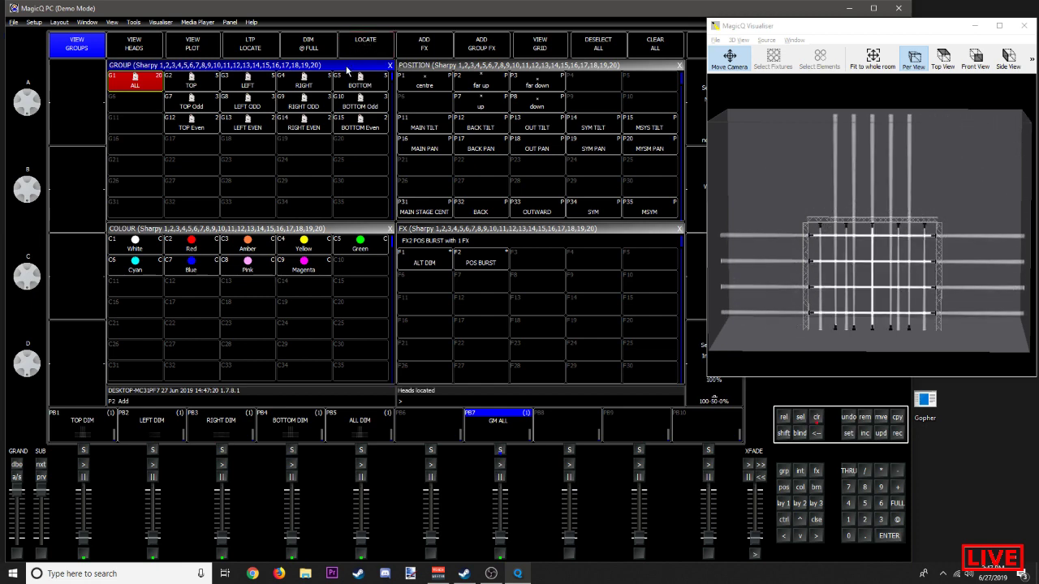
left_click(480, 262)
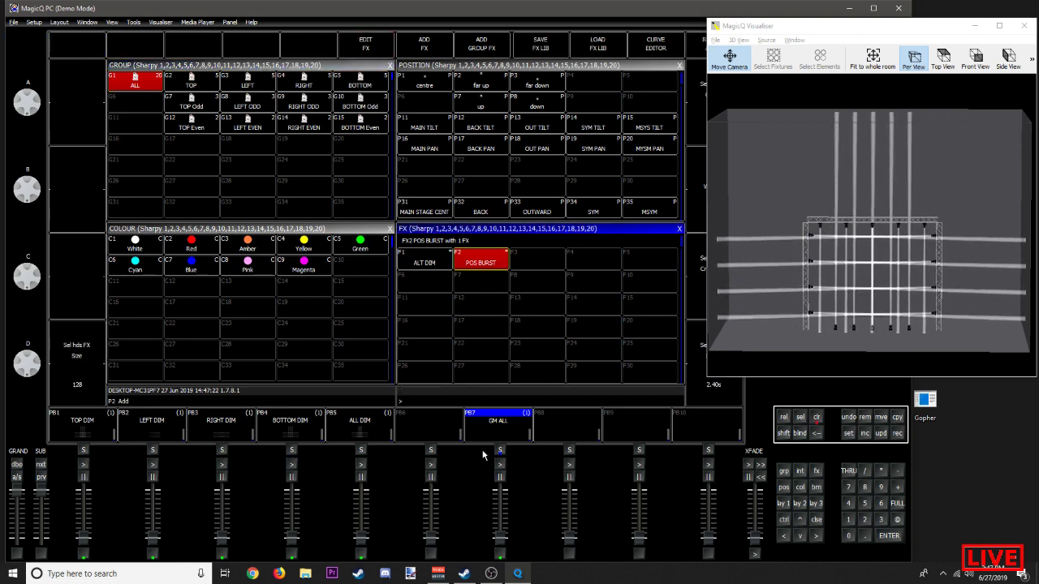
Step: Raise the GM ALL fader on playback 7 to full to test its control over the running effect
left_click(499, 540)
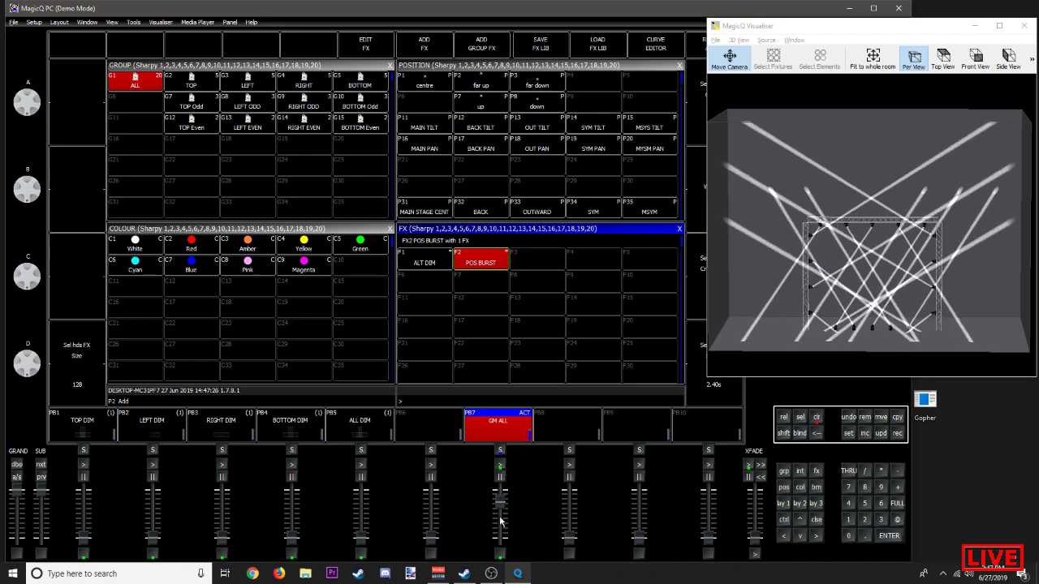
left_click(500, 451)
left_click_drag(500, 538, 504, 485)
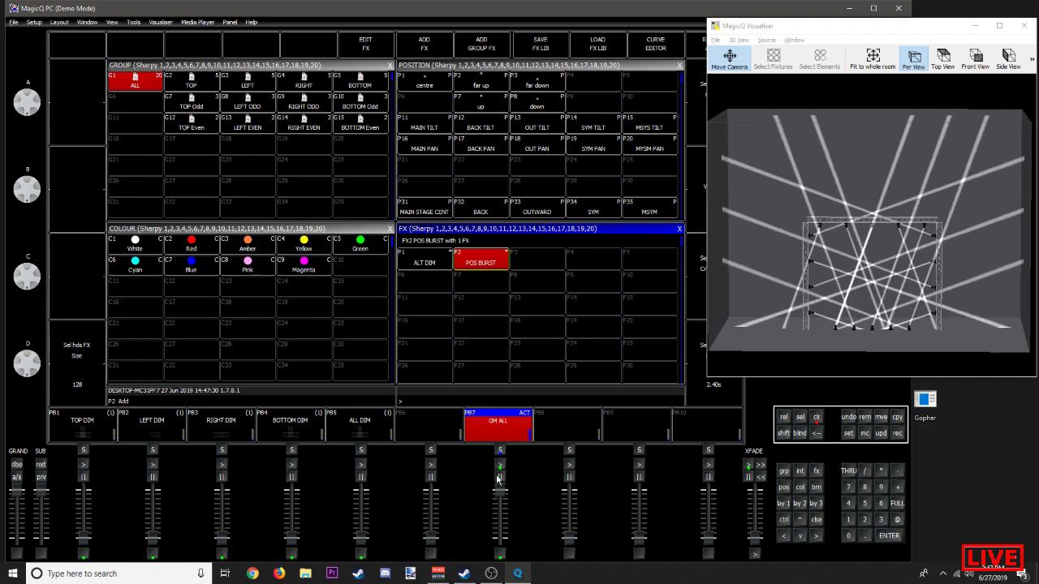
Step: Set Fader controls FX speed to No in the GM ALL cue stack's fader options
left_click(500, 451)
left_click(135, 45)
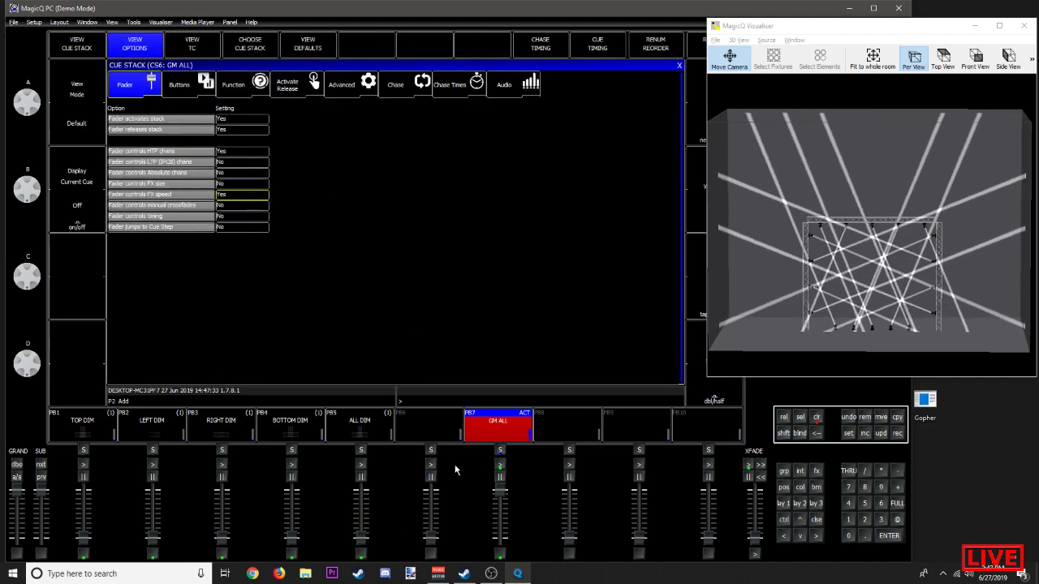
left_click(235, 195)
left_click(370, 167)
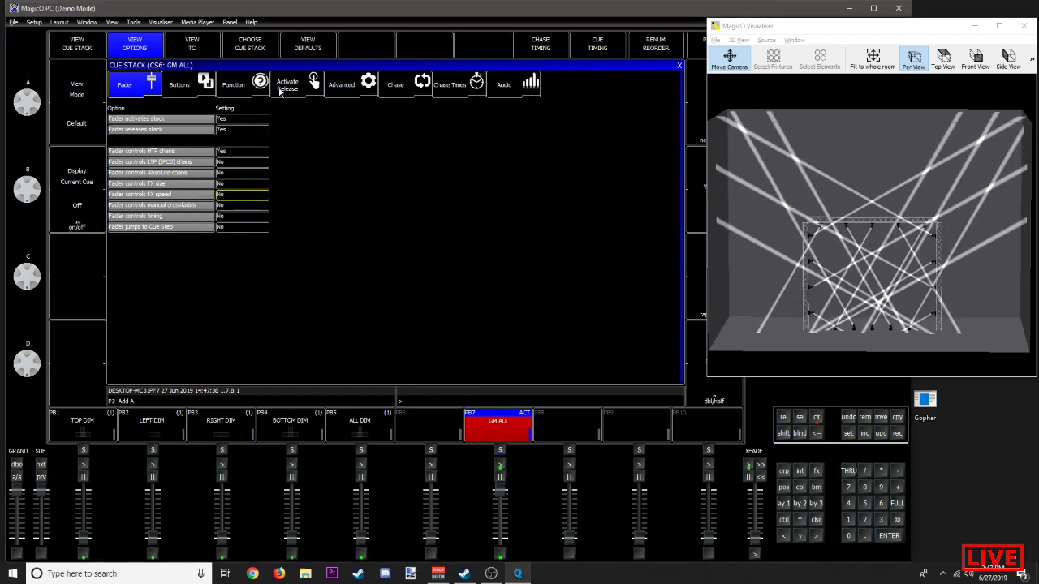
Step: Set Cue Stack is a Speed Master to Yes in GM ALL's function options and close the cue stack
left_click(192, 88)
left_click(228, 90)
left_click(221, 140)
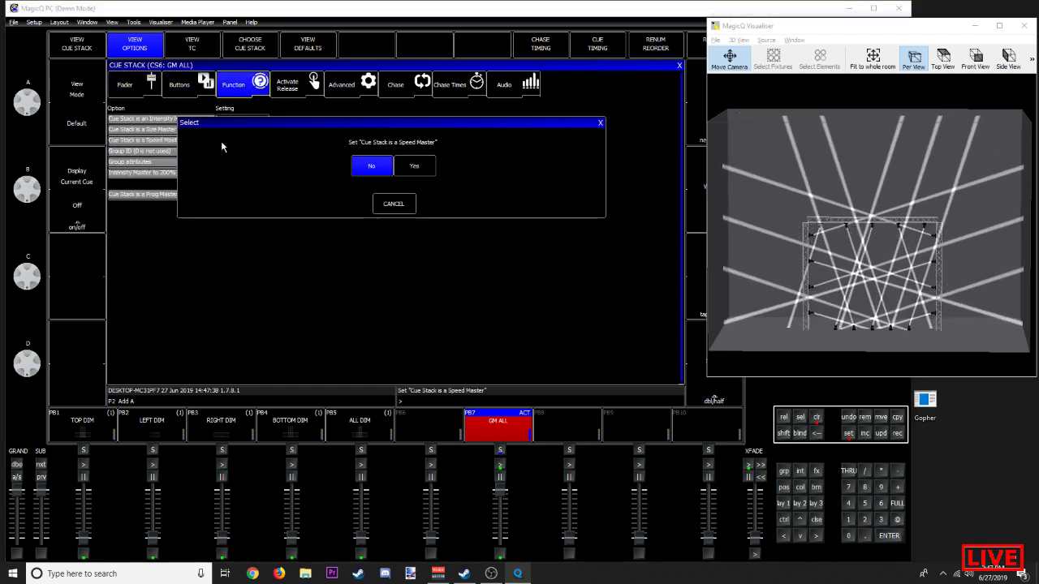
left_click(413, 165)
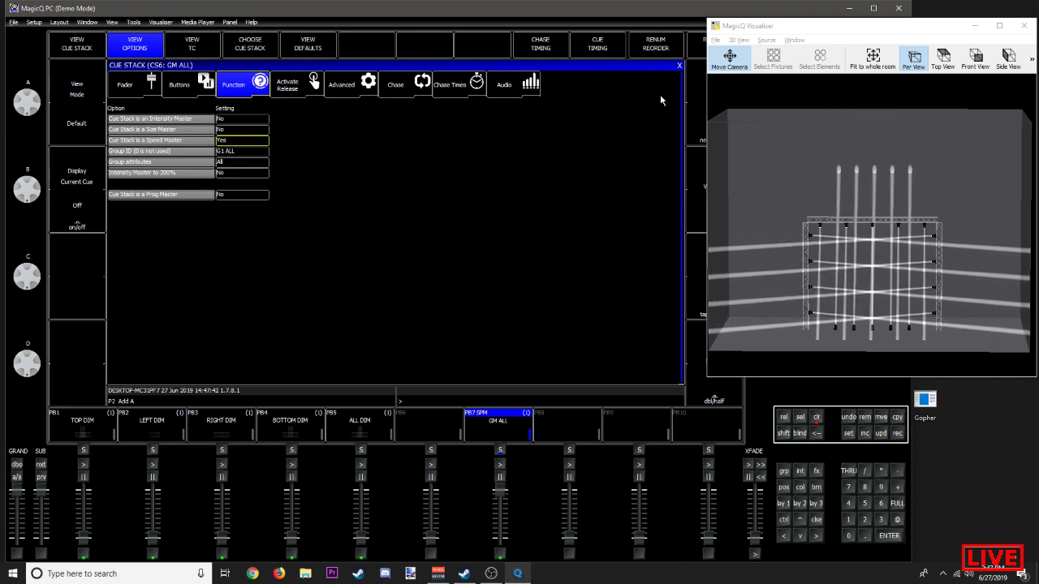
left_click(679, 67)
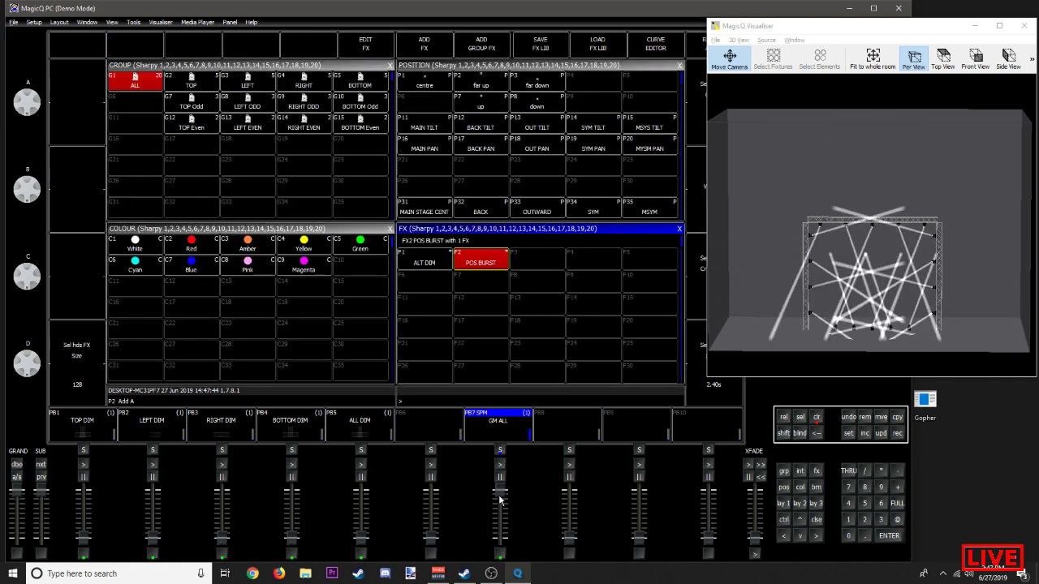
Step: Activate the GM ALL playback and lower its fader to test the speed control of POS BURST
mouse_move(499, 494)
left_mouse_down()
mouse_move(502, 530)
mouse_move(501, 489)
left_mouse_up()
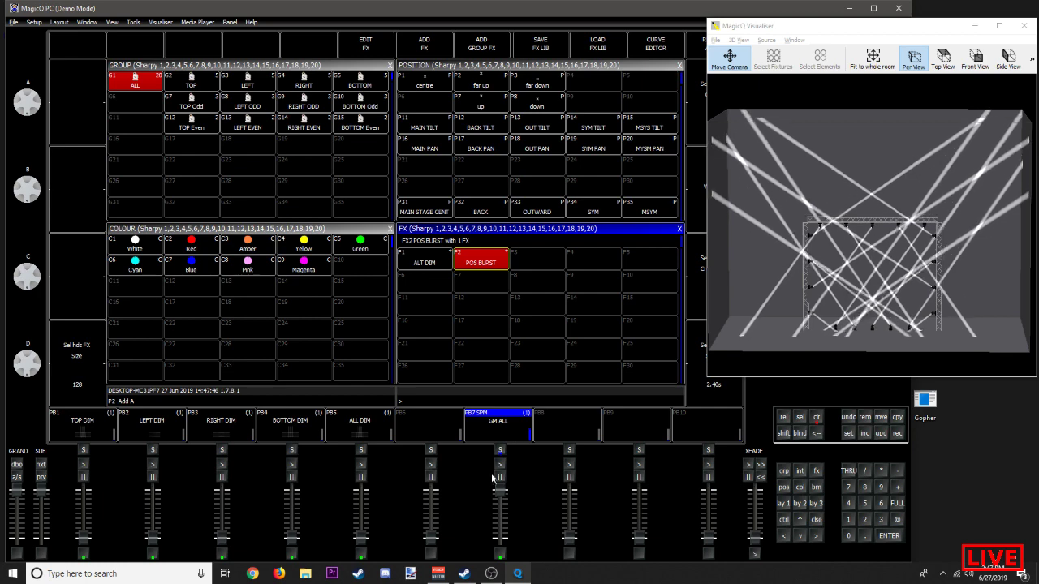
left_click(499, 466)
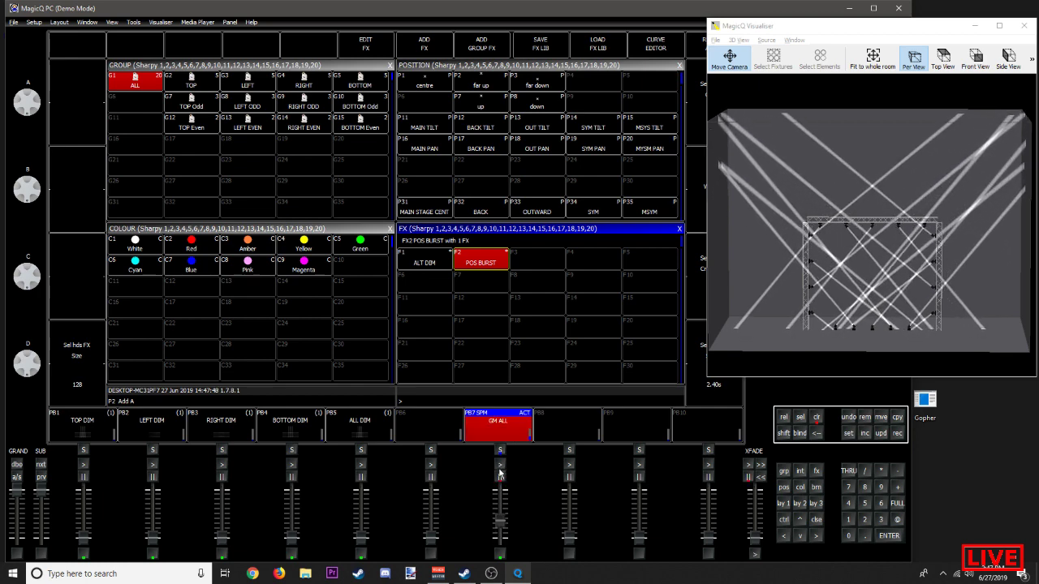
mouse_move(501, 512)
left_mouse_down()
mouse_move(502, 534)
mouse_move(500, 524)
left_mouse_up()
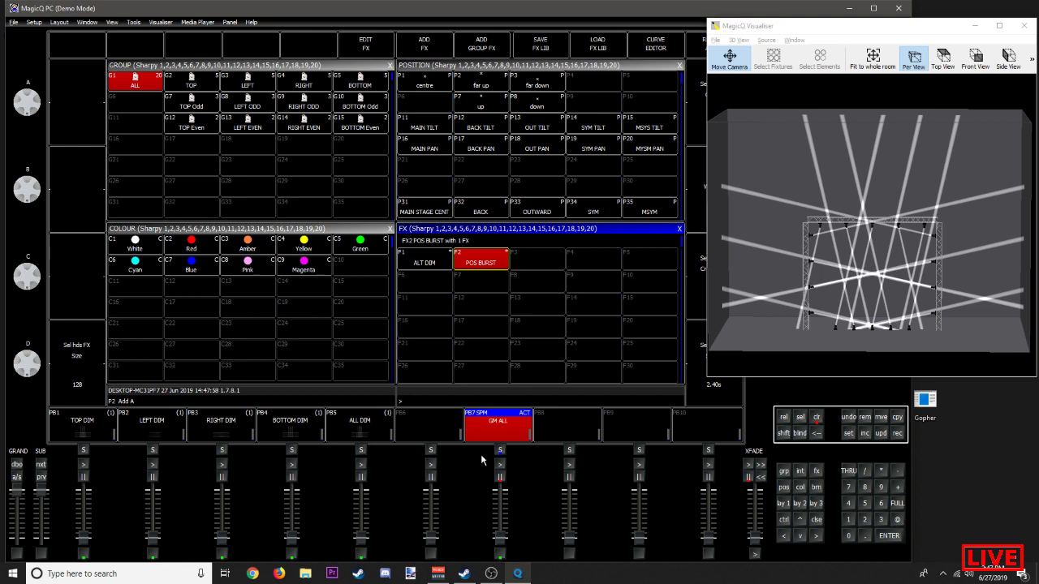
left_click(492, 428)
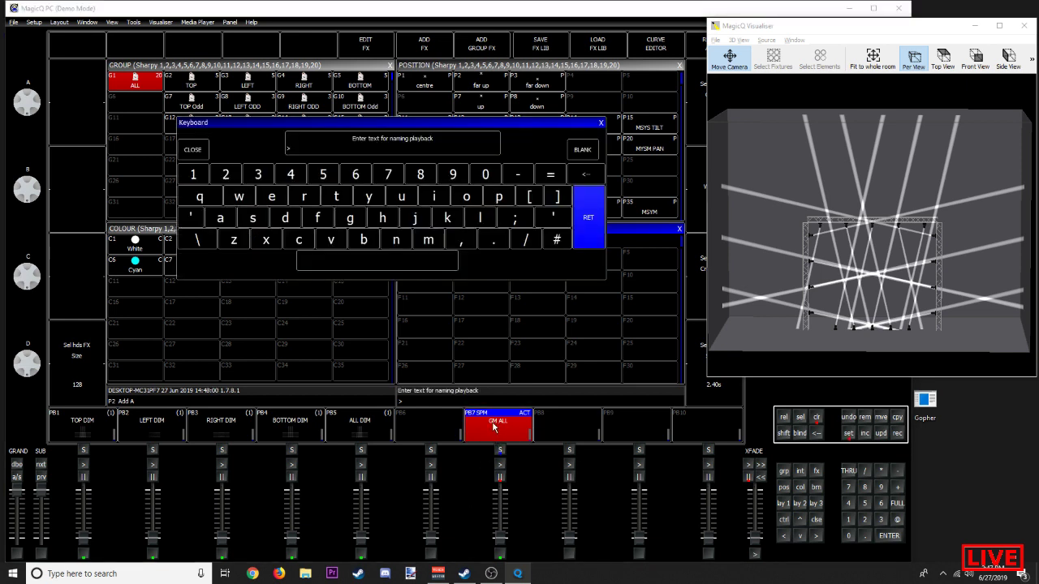
type("ALL SPEED")
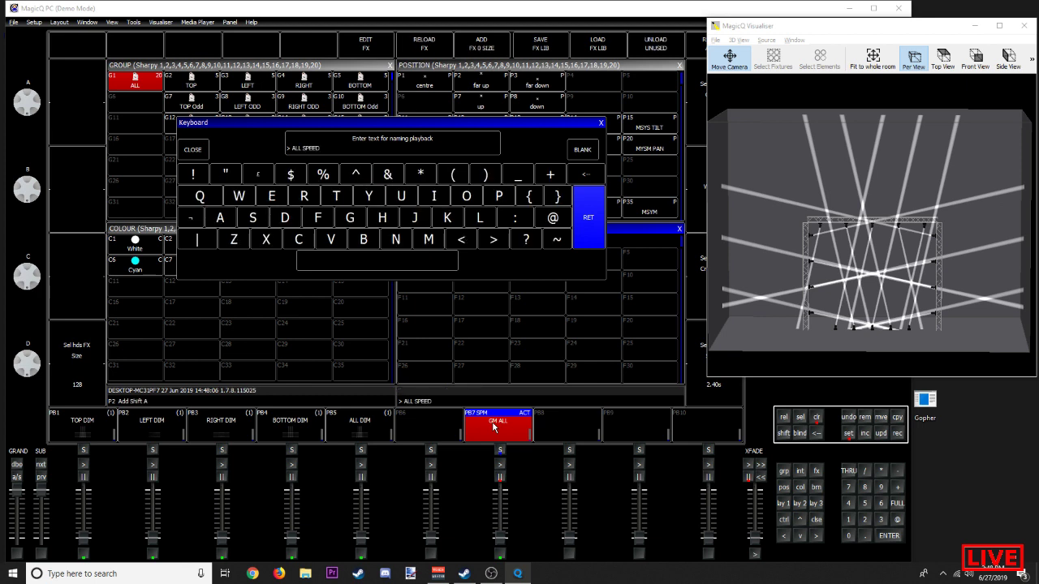
key("BackSpace")
key("BackSpace")
key("BackSpace")
key("Return")
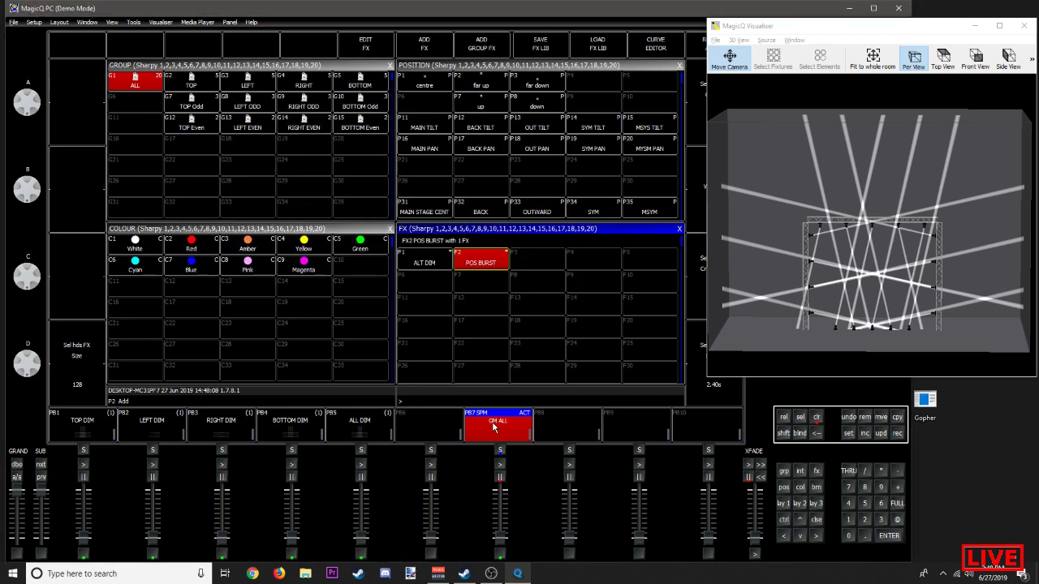
Step: Rename the GM ALL playback as FX SPEED
left_click(494, 430)
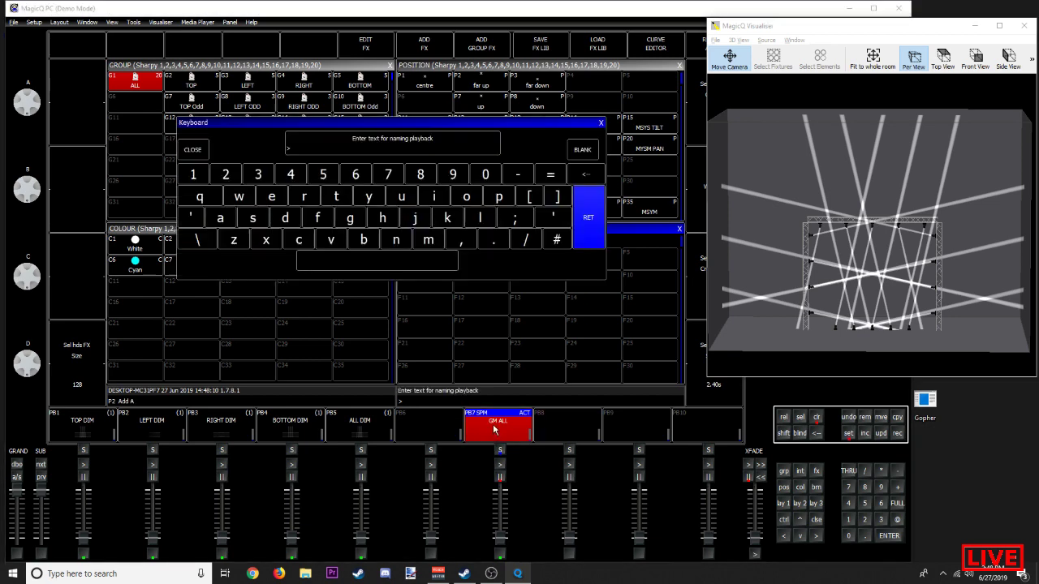
type("FX SPEED")
key("Return")
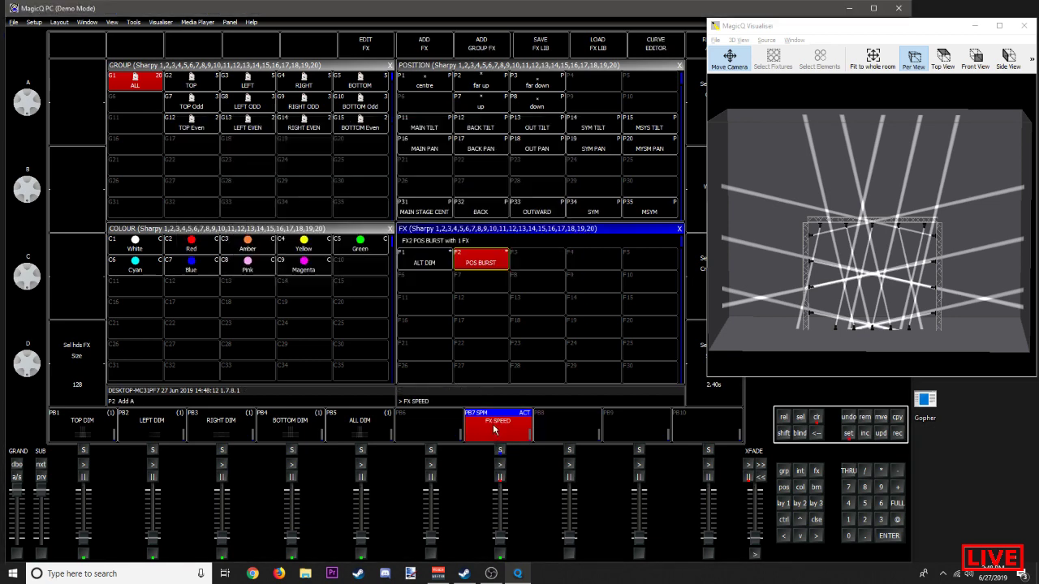
Step: Clear the programmer and the active FX SPEED playback, and apply the ALT DIM effect to the ALL group
left_click(817, 420)
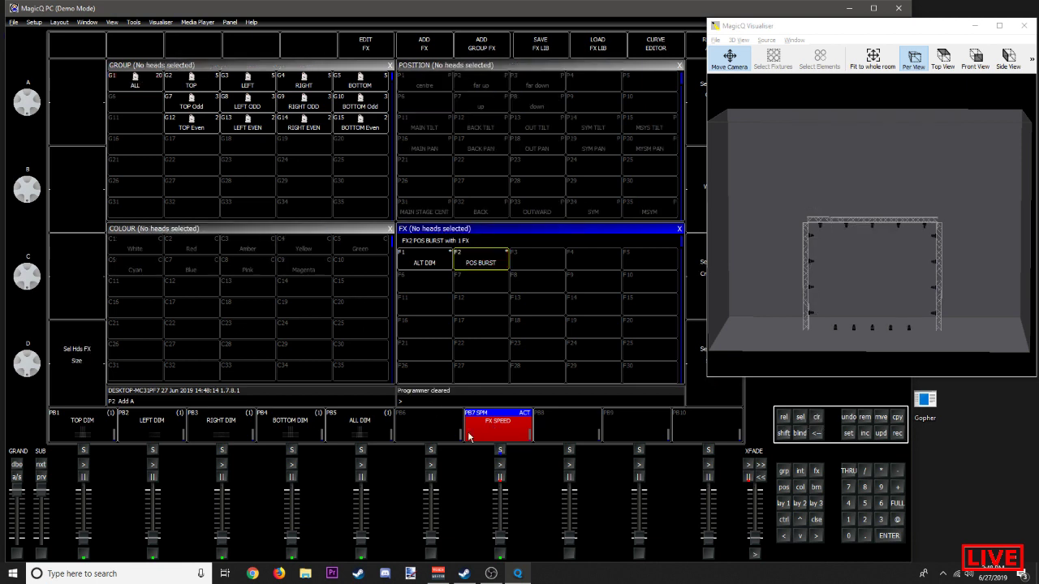
left_click(500, 556)
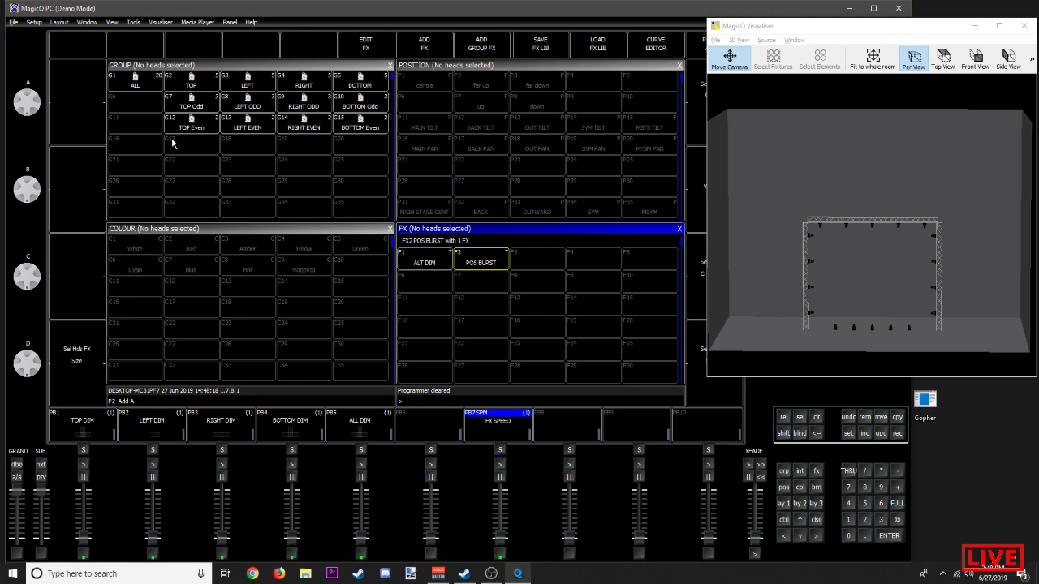
left_click(130, 83)
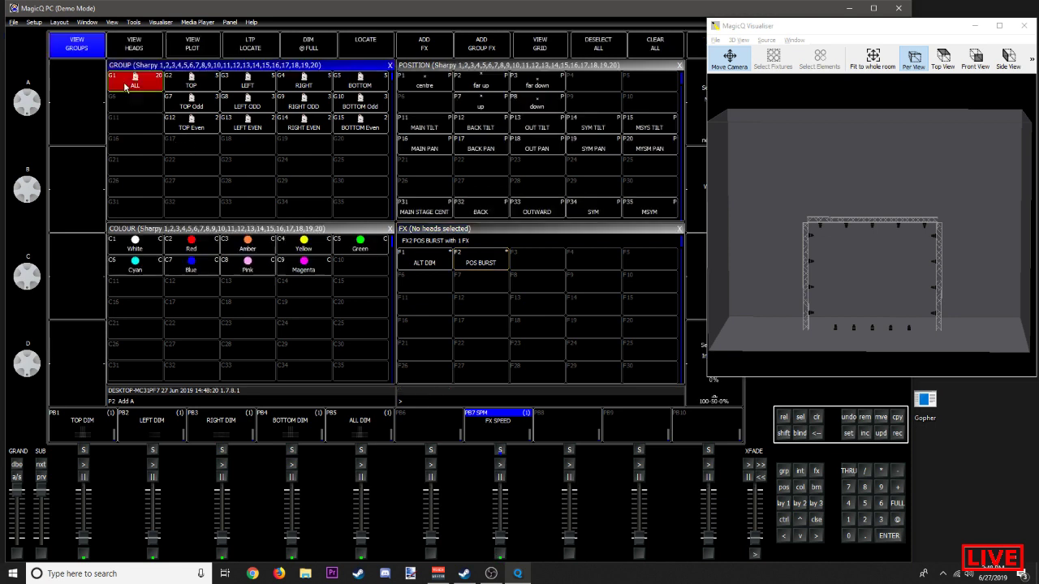
left_click(410, 260)
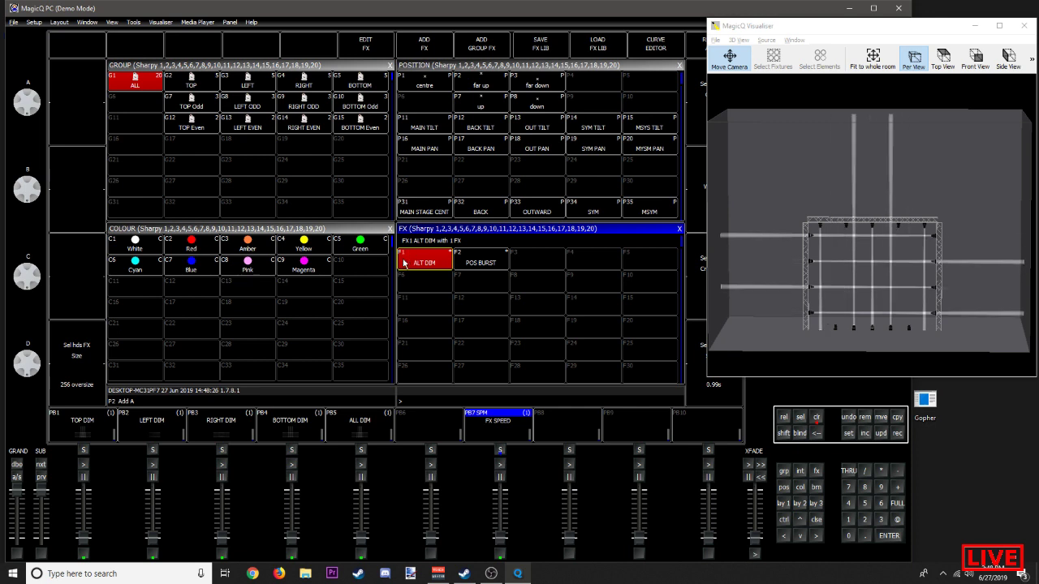
Step: Test ALT DIM by raising and lowering the ALL DIM fader, and by activating FX SPEED and moving its fader
left_click(361, 552)
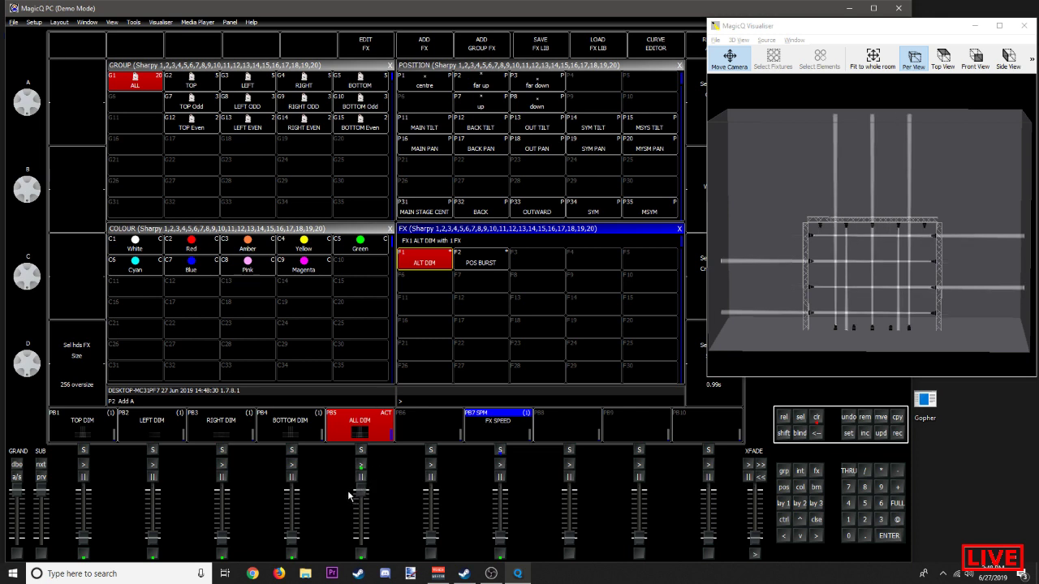
left_click_drag(361, 492, 361, 553)
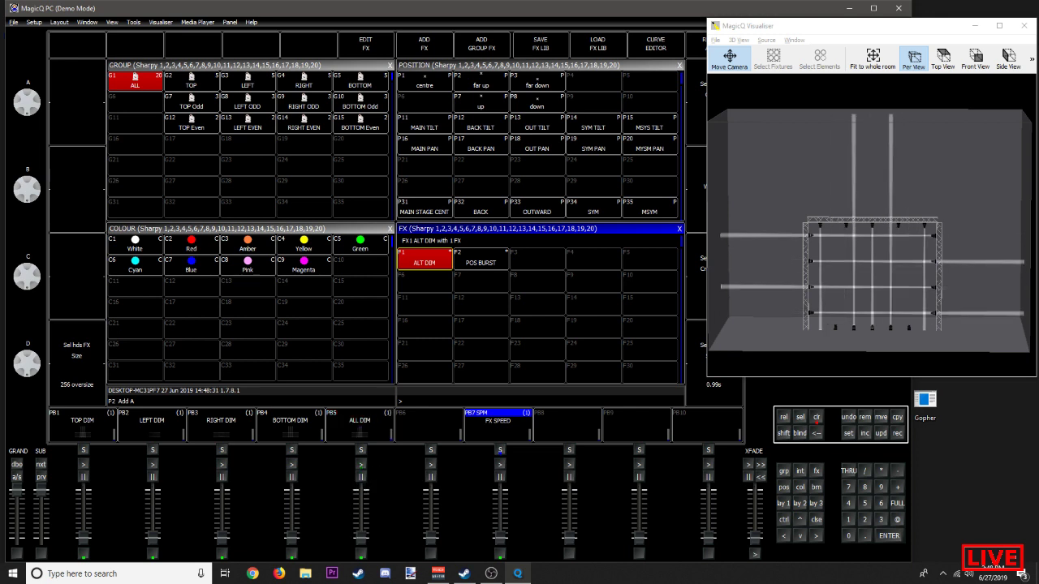
left_click(154, 78)
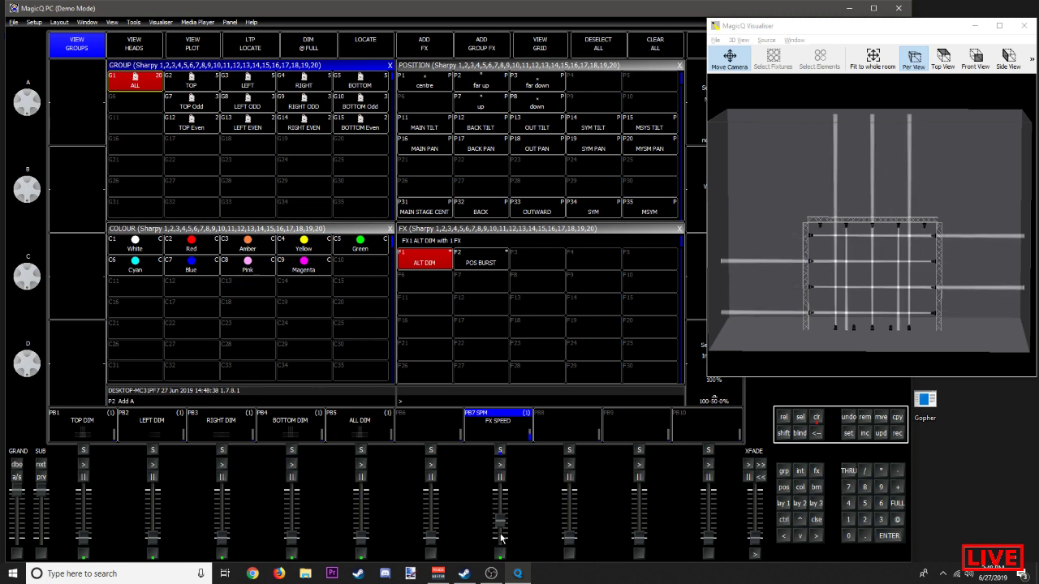
left_click(499, 465)
left_click_drag(502, 544, 490, 488)
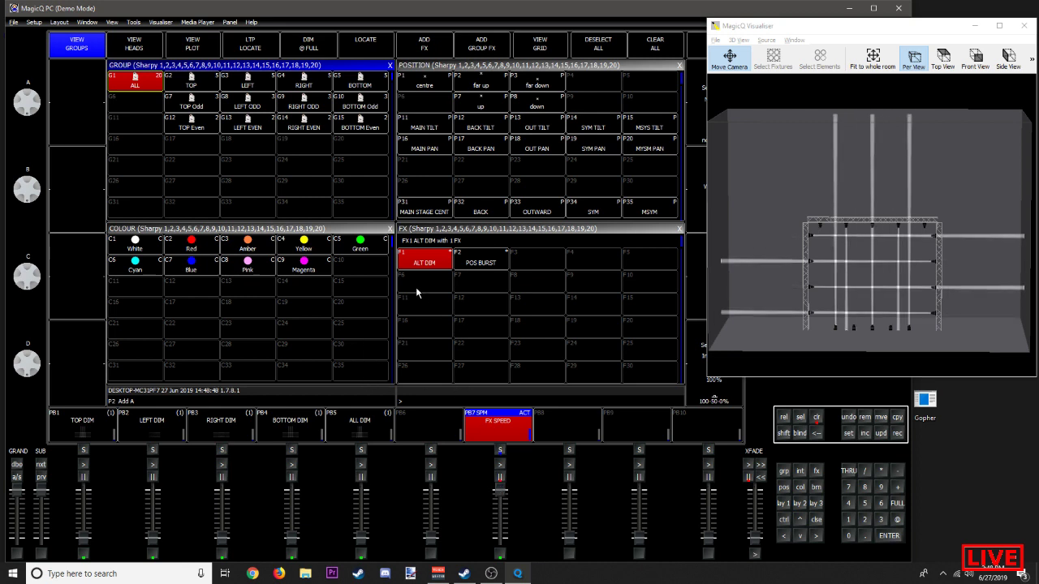
left_click(417, 261)
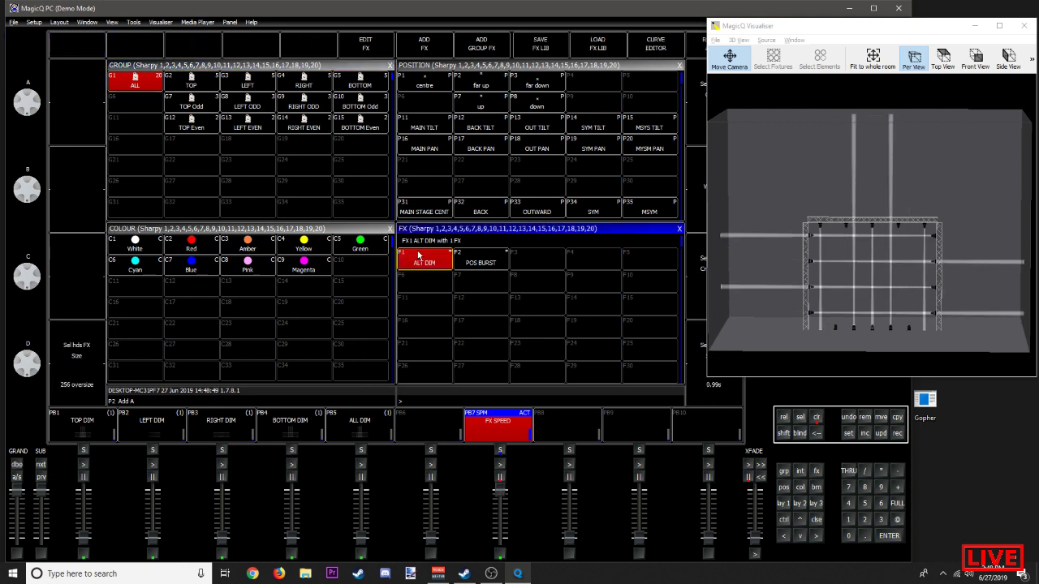
left_click(363, 53)
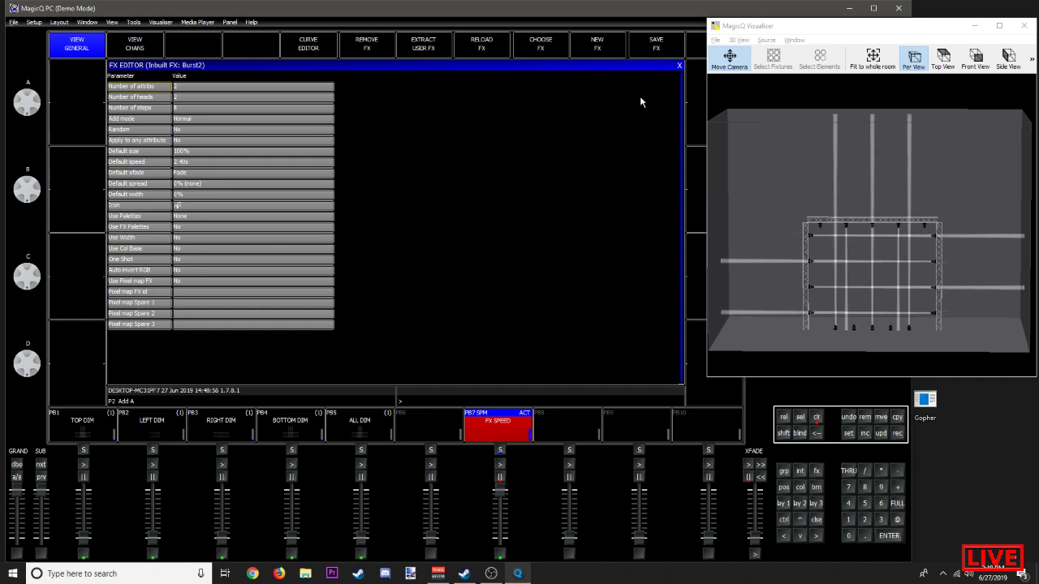
left_click(678, 66)
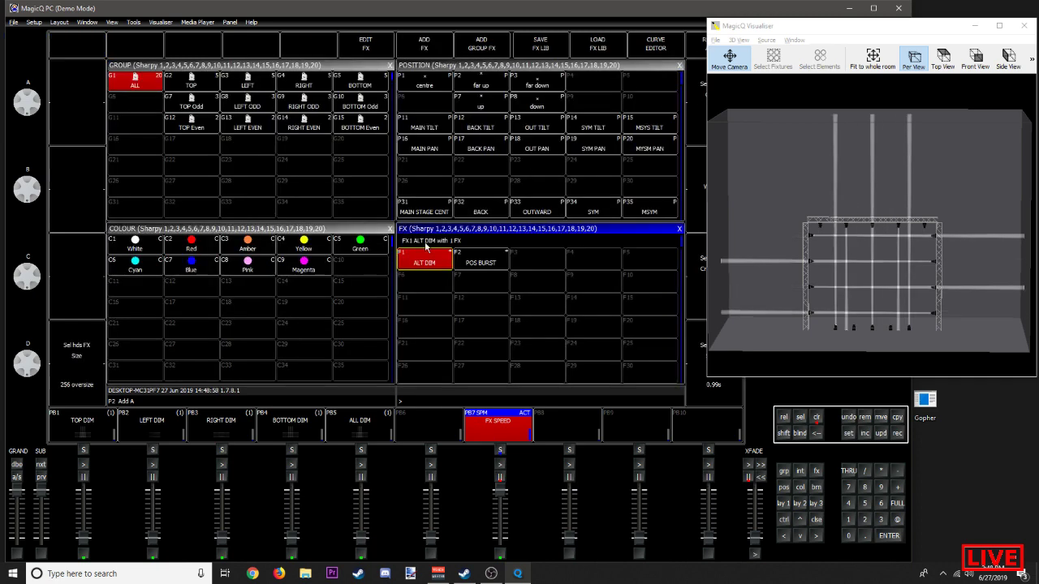
Step: Include the ALT DIM effect in the programmer and set its FX speed to 0.20 s for all heads
left_click_drag(761, 26, 56, 137)
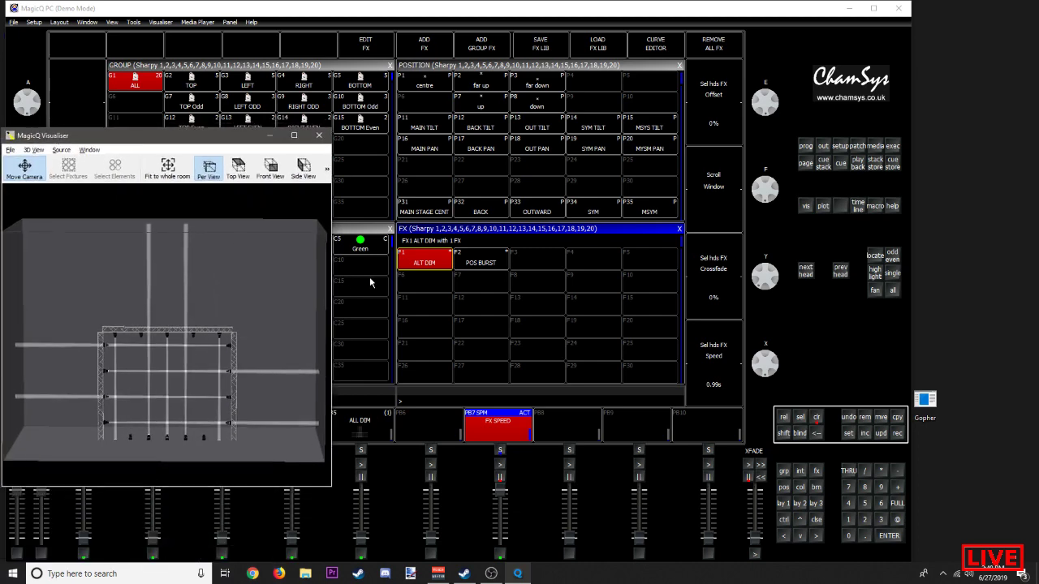
left_click(865, 431)
left_click(429, 264)
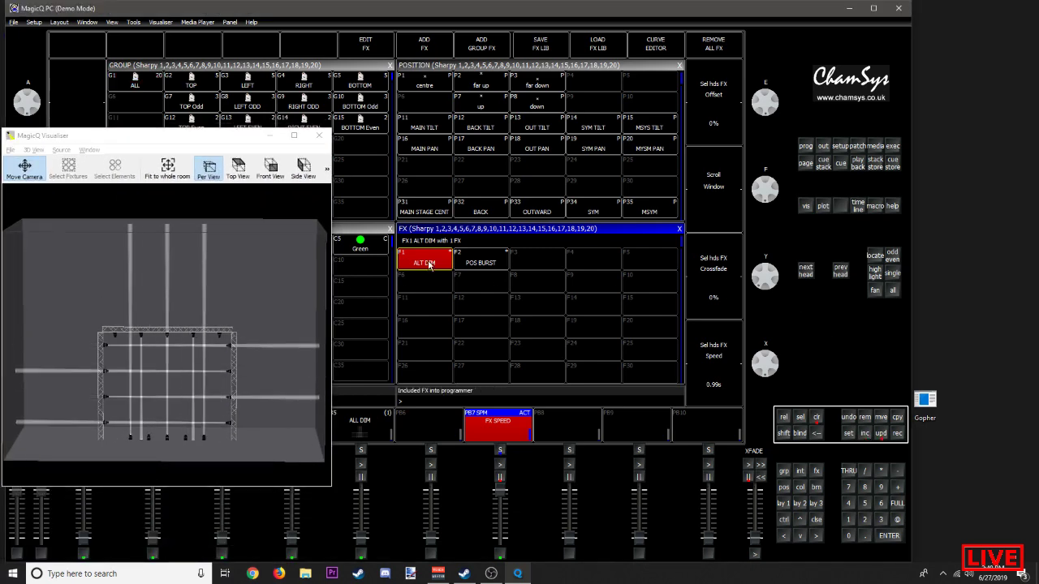
left_click(803, 147)
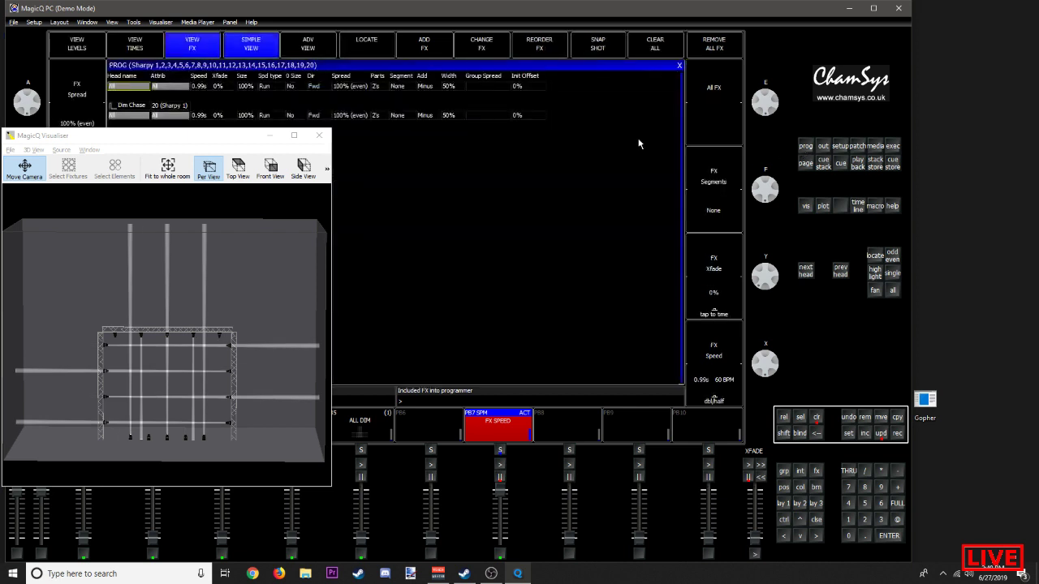
double_click(201, 86)
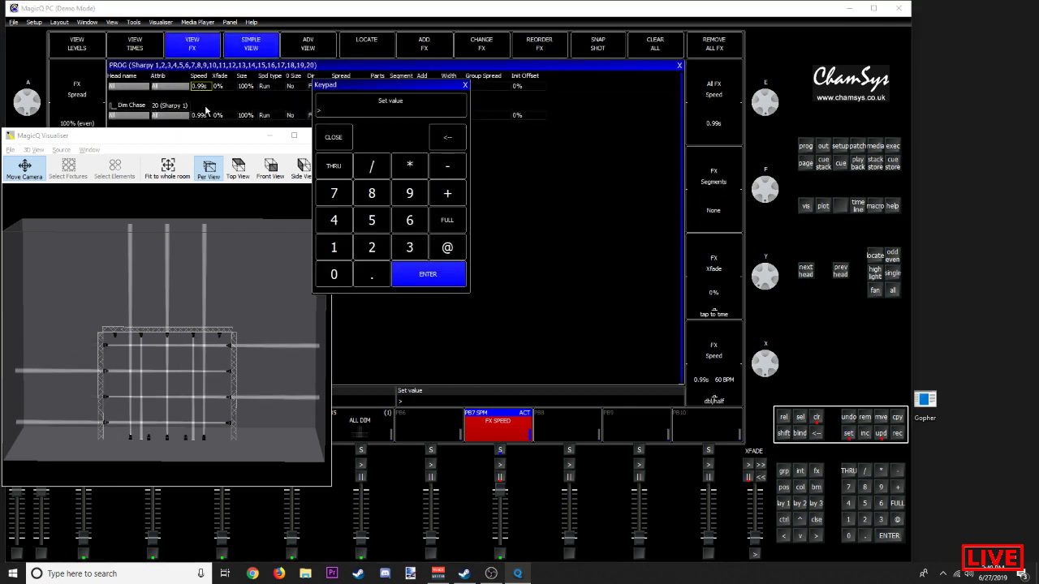
type(".2")
key("Return")
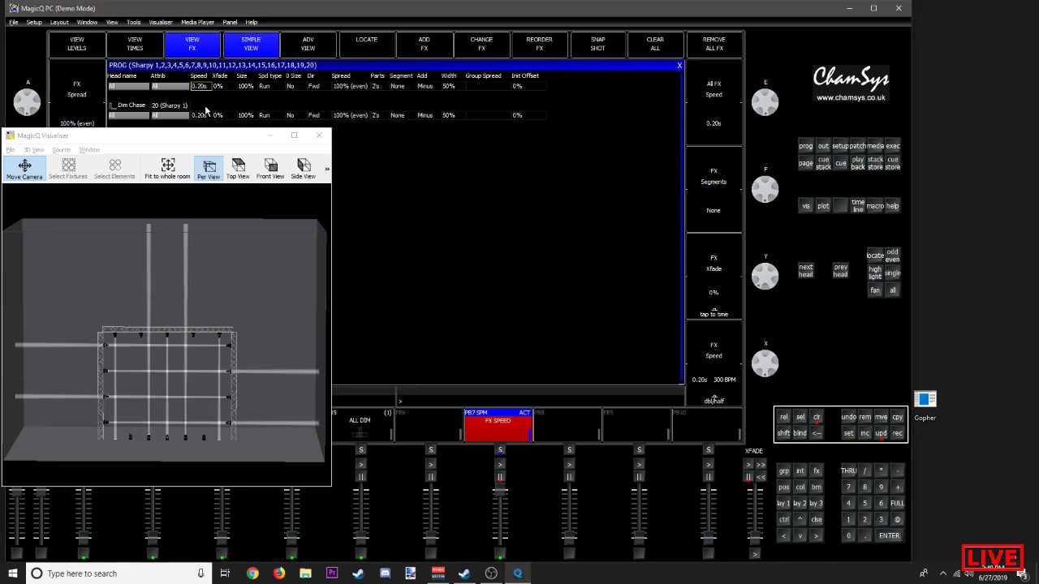
Step: Set the Dim Chase speed to 0.10 s, update the ALT DIM effect palette and close the programmer
left_click_drag(163, 137, 267, 191)
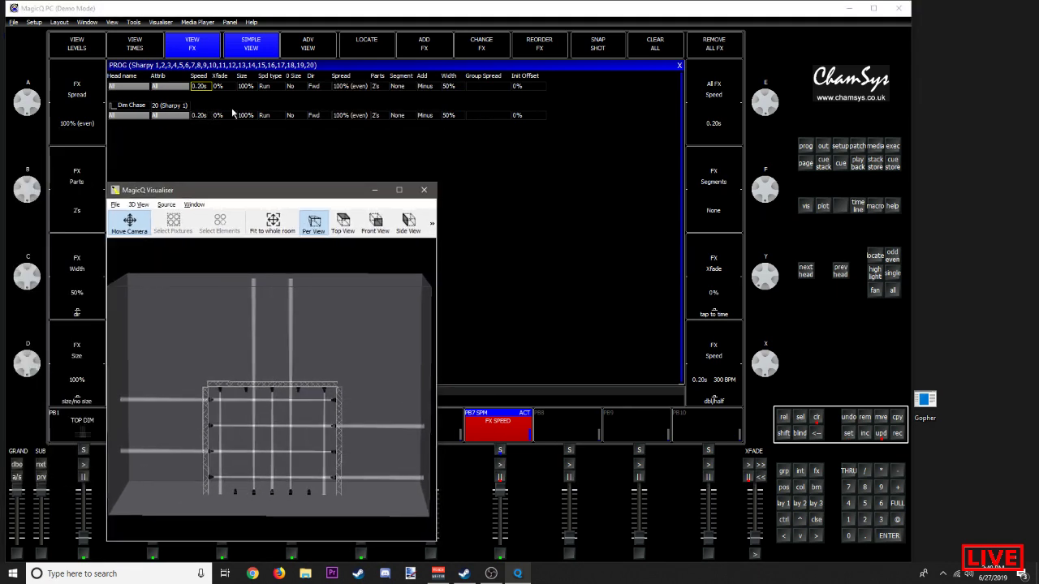
double_click(200, 88)
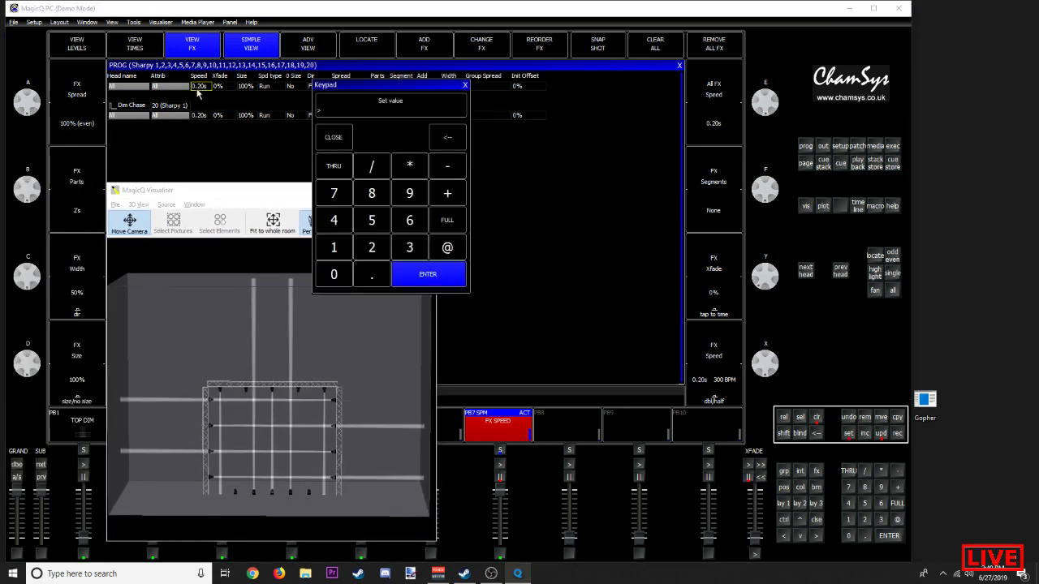
key("Return")
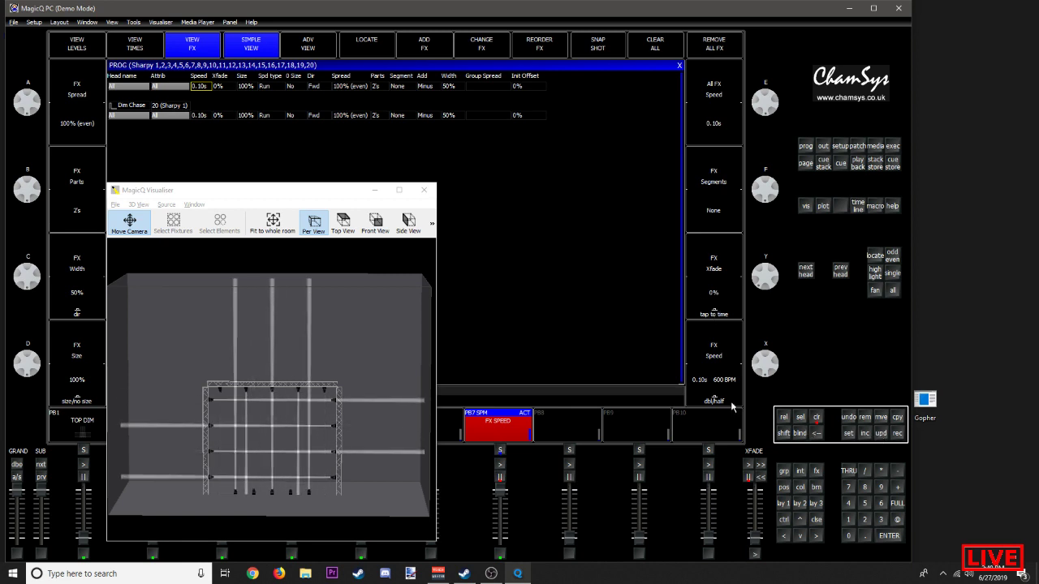
left_click_drag(328, 198, 111, 191)
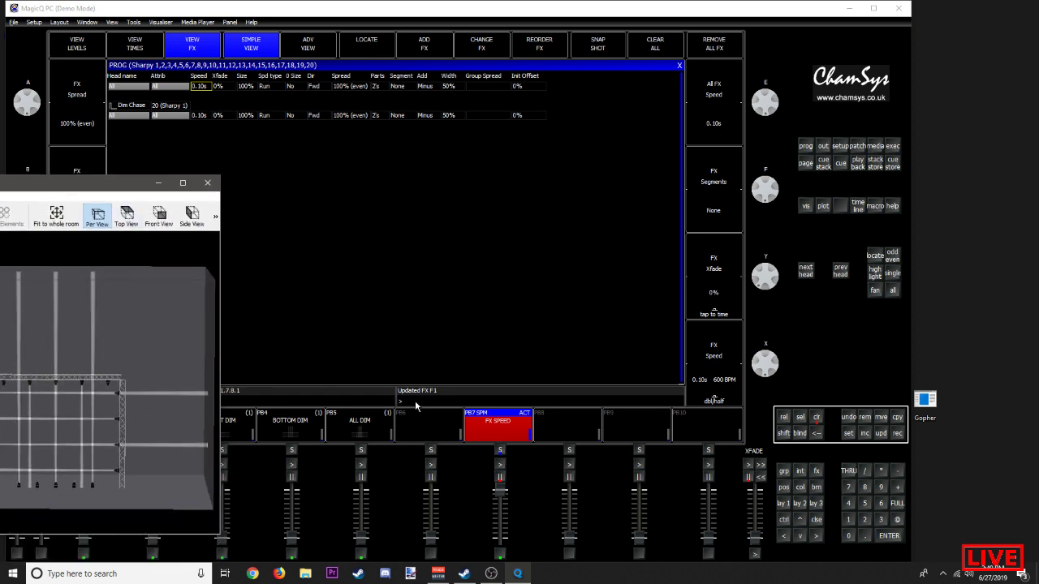
left_click(678, 65)
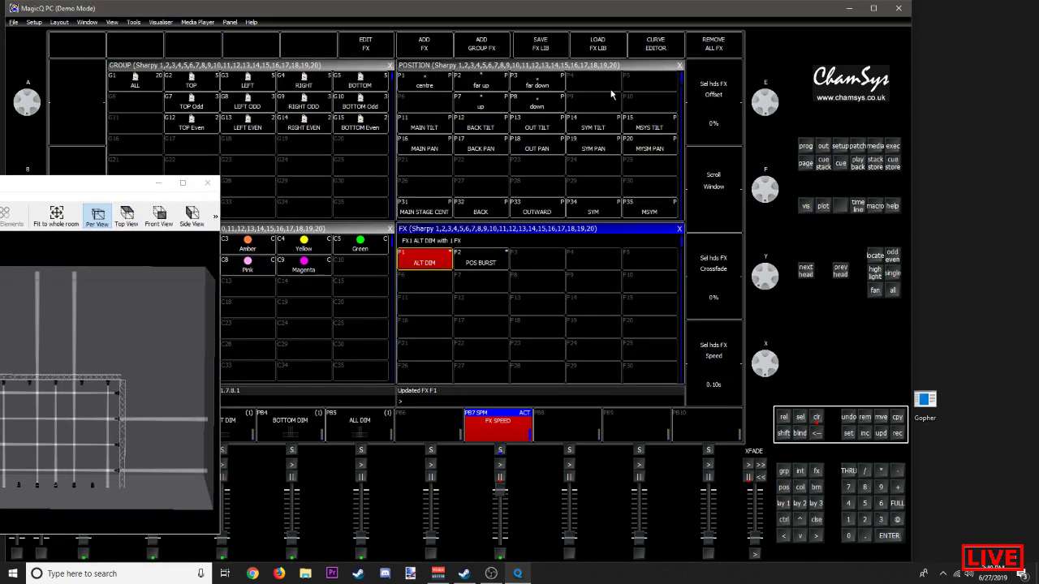
Step: Clear the programmer and reapply ALT DIM to the ALL group, testing its speed with the FX SPEED fader while watching the visualiser
left_click(816, 418)
left_click(135, 81)
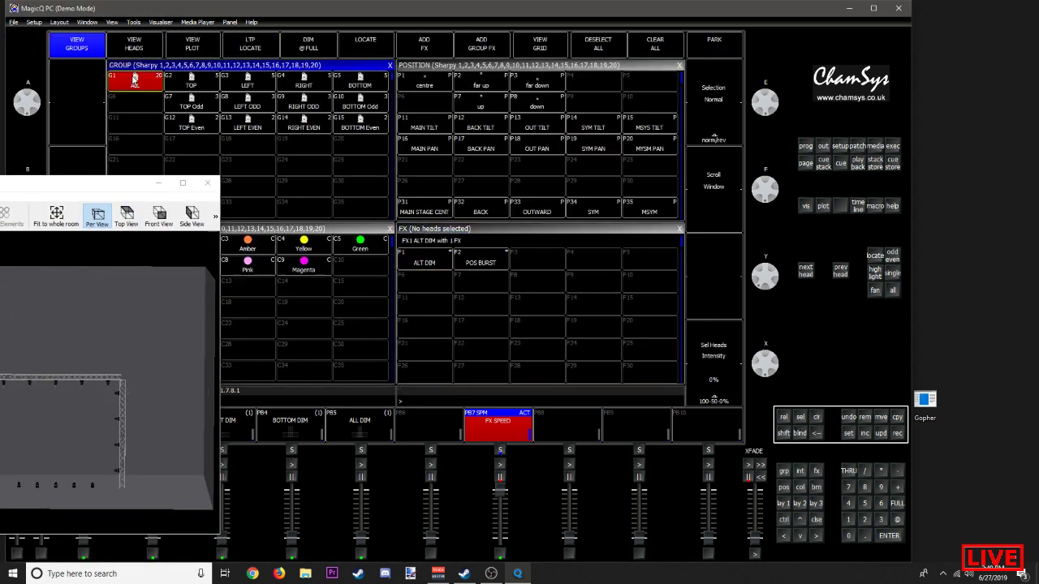
left_click(413, 266)
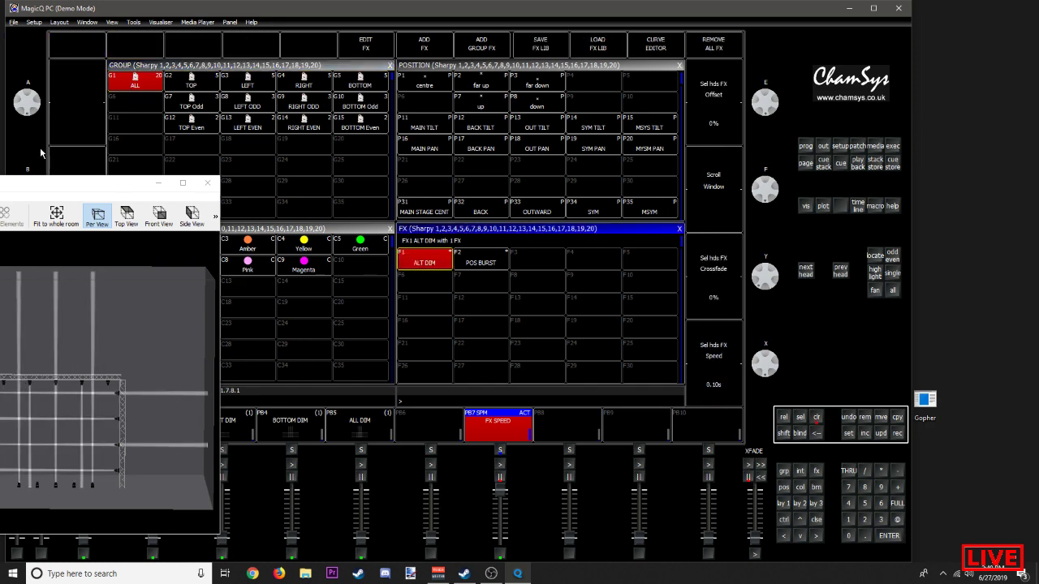
left_click_drag(61, 180, 374, 67)
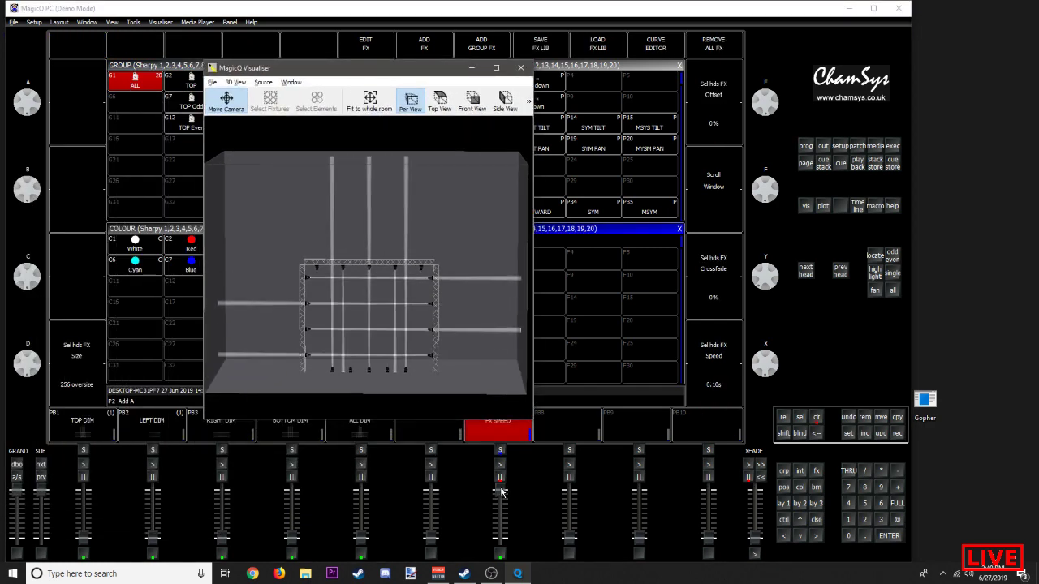
left_click_drag(499, 490, 499, 517)
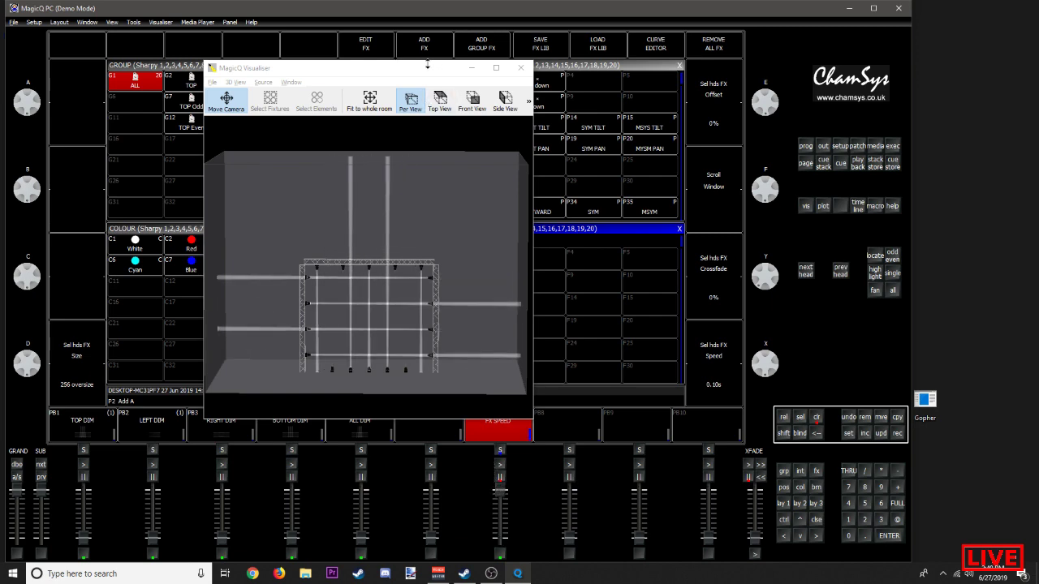
left_click_drag(420, 69, 917, 24)
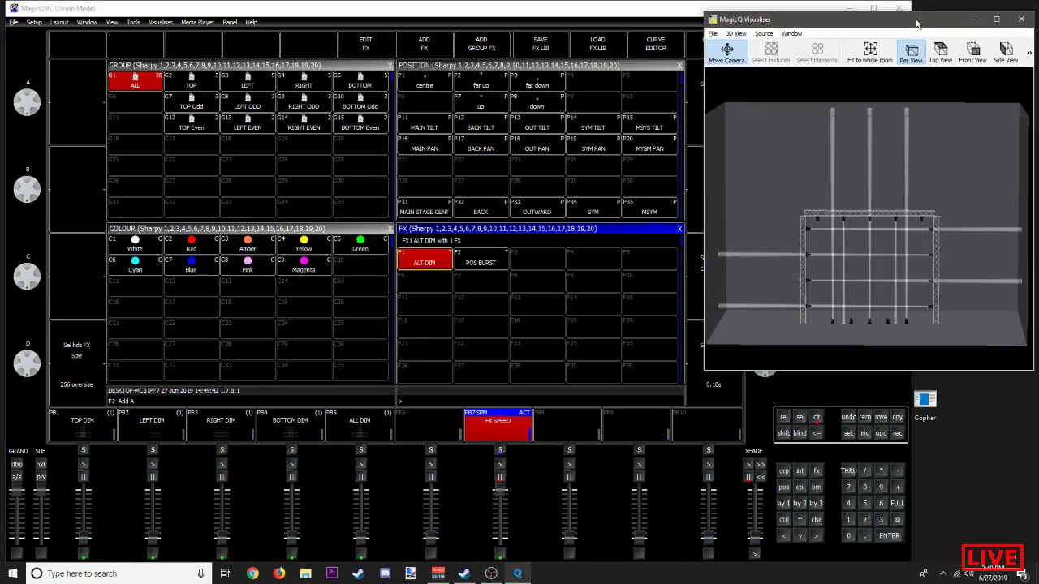
Step: Clear the programmer, locate the ALL group's heads and raise the ALL DIM fader to full
left_click(817, 418)
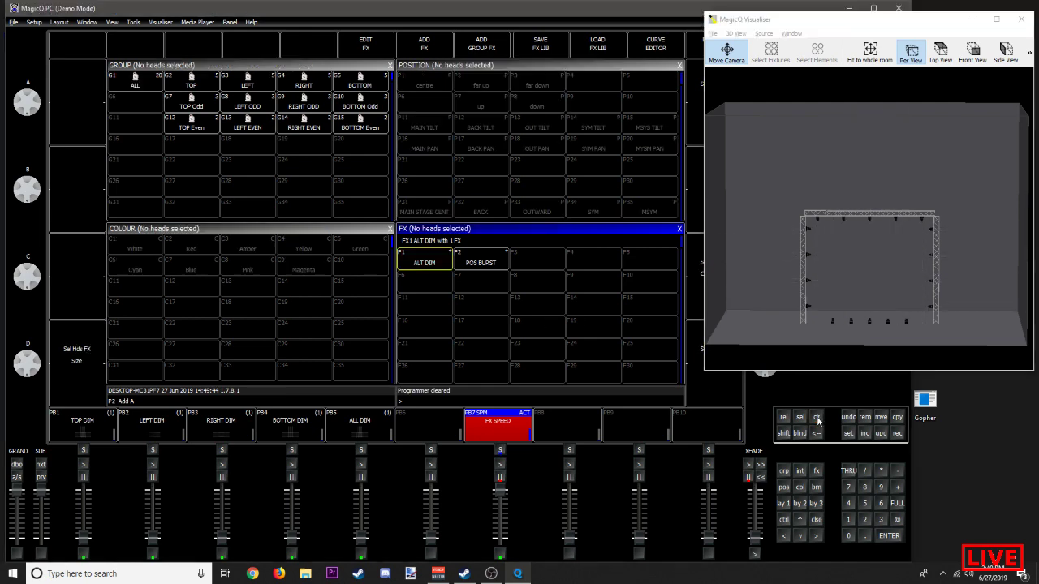
left_click(138, 85)
left_click(351, 47)
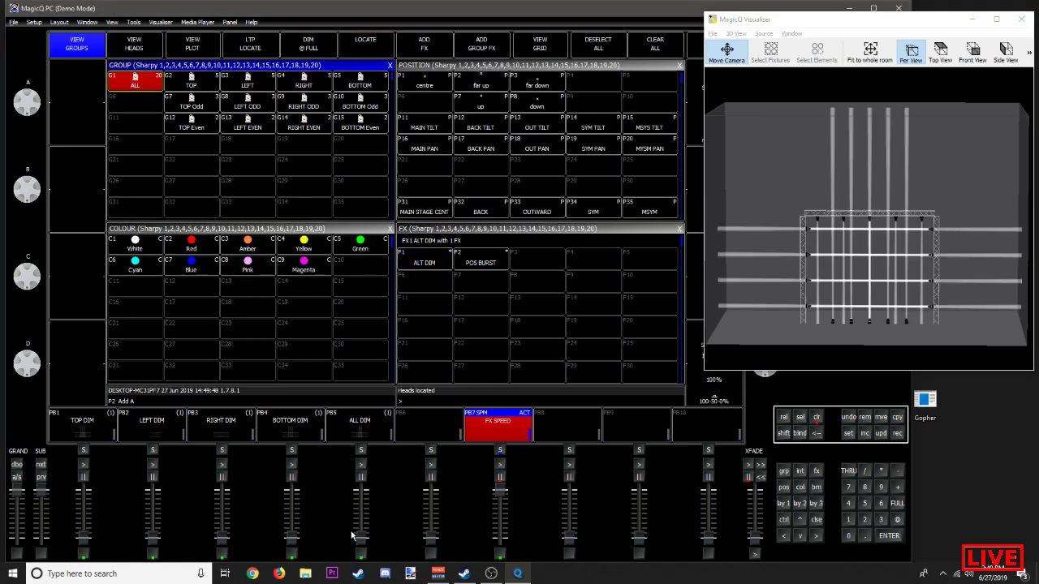
left_click_drag(355, 534, 358, 513)
Step: Clear the programmer and apply the POS BURST effect to the ALL group with ALL DIM active
left_click(819, 419)
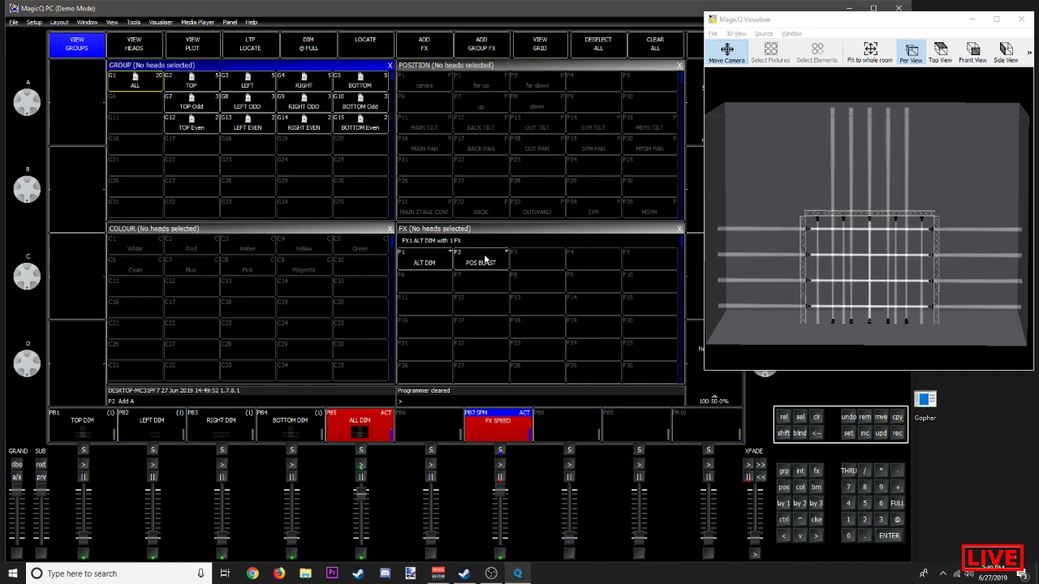
left_click(139, 86)
left_click(477, 266)
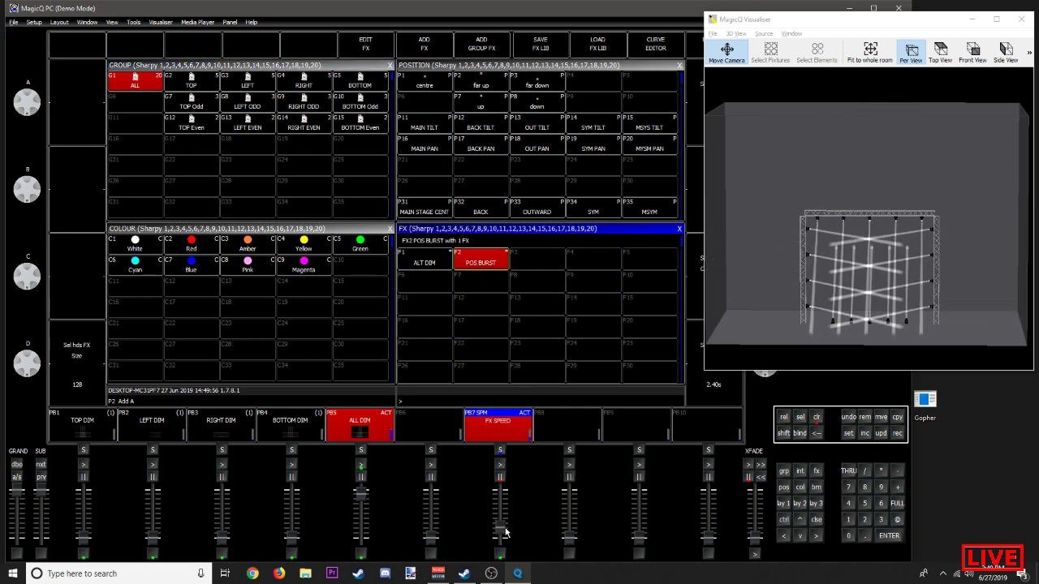
Step: Vary the FX SPEED fader and examine the speed of the POS BURST movement in the visualiser from different angles
left_click_drag(500, 490, 496, 560)
left_click_drag(802, 327, 814, 304)
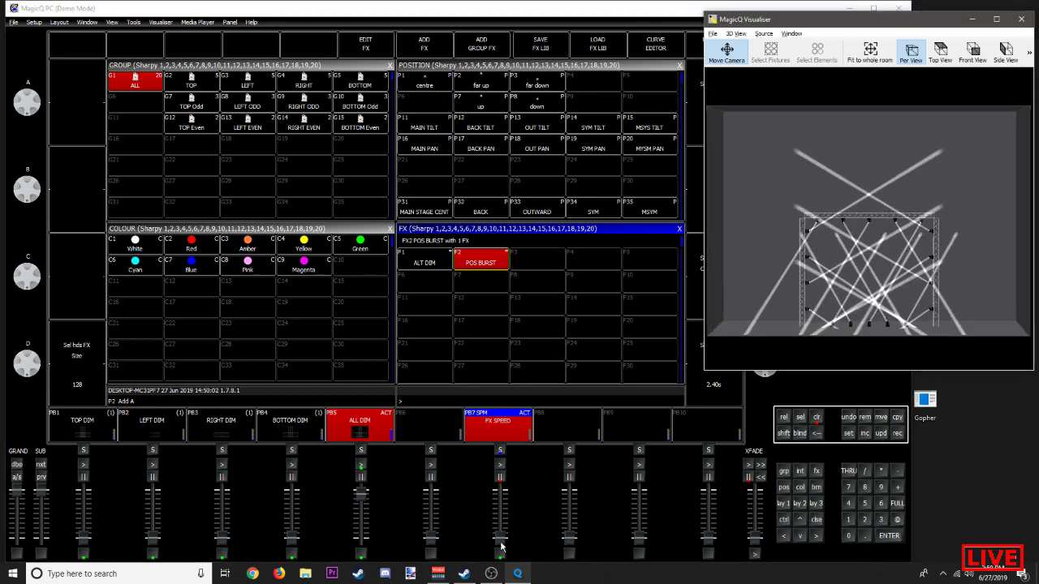
mouse_move(501, 545)
left_mouse_down()
mouse_move(495, 527)
mouse_move(494, 554)
mouse_move(497, 523)
mouse_move(497, 558)
mouse_move(499, 511)
mouse_move(491, 554)
left_mouse_up()
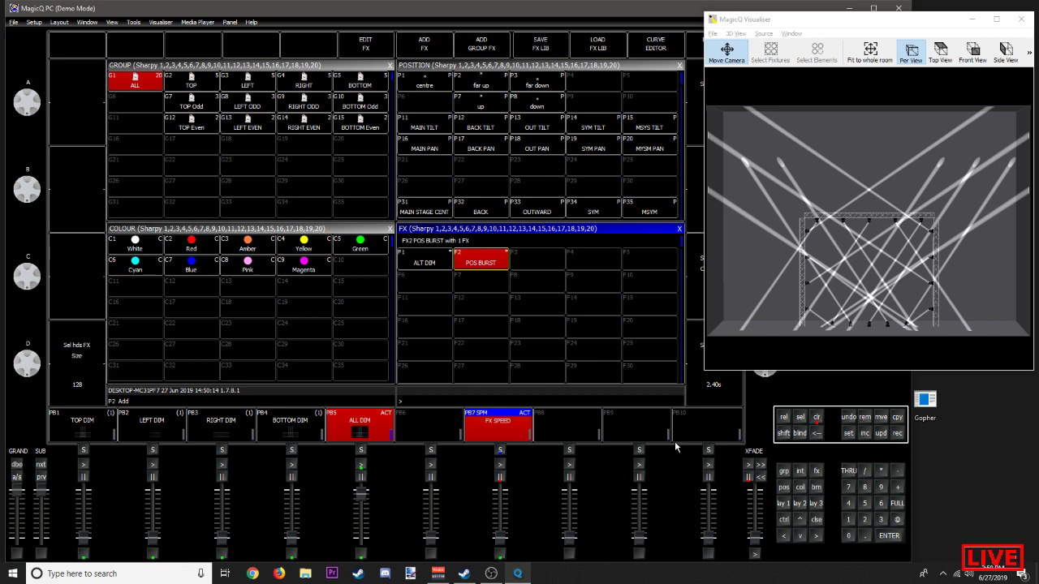
mouse_move(872, 314)
left_mouse_down()
mouse_move(419, 436)
mouse_move(317, 329)
mouse_move(867, 369)
mouse_move(841, 280)
mouse_move(864, 321)
left_mouse_up()
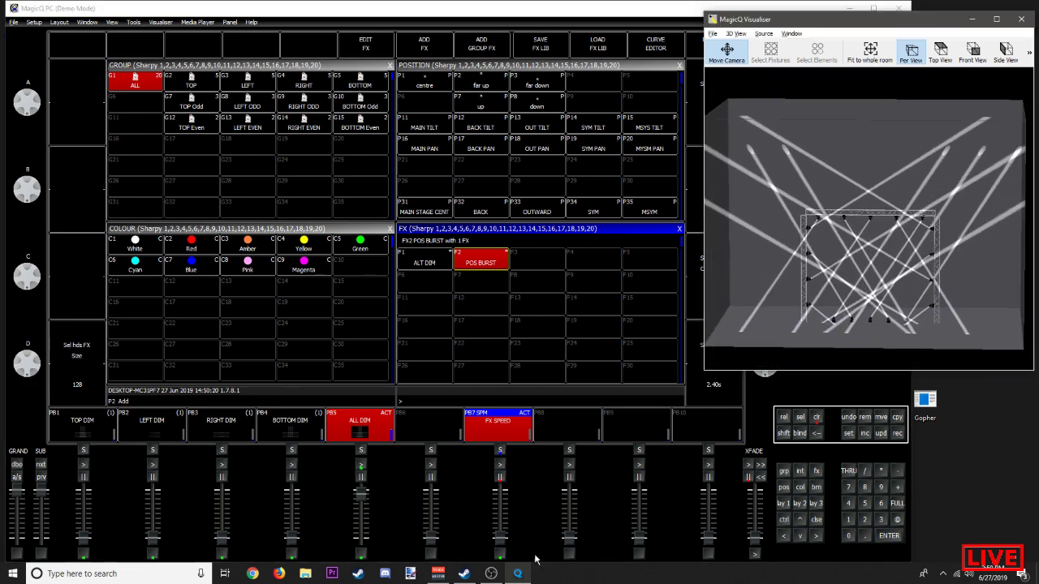
mouse_move(501, 539)
left_mouse_down()
mouse_move(522, 478)
mouse_move(516, 457)
mouse_move(493, 541)
left_mouse_up()
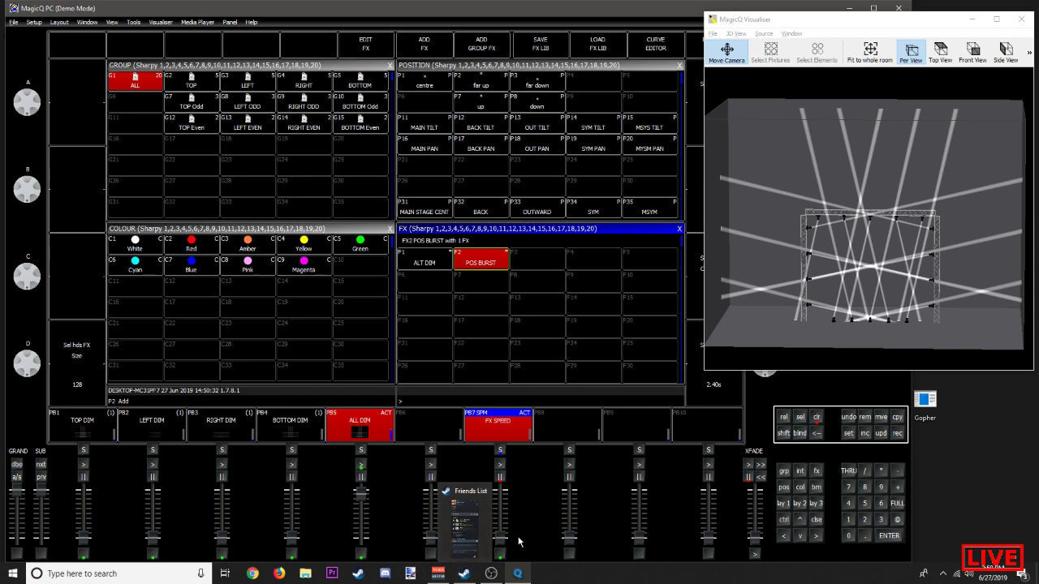
mouse_move(504, 540)
left_mouse_down()
mouse_move(501, 504)
mouse_move(497, 525)
left_mouse_up()
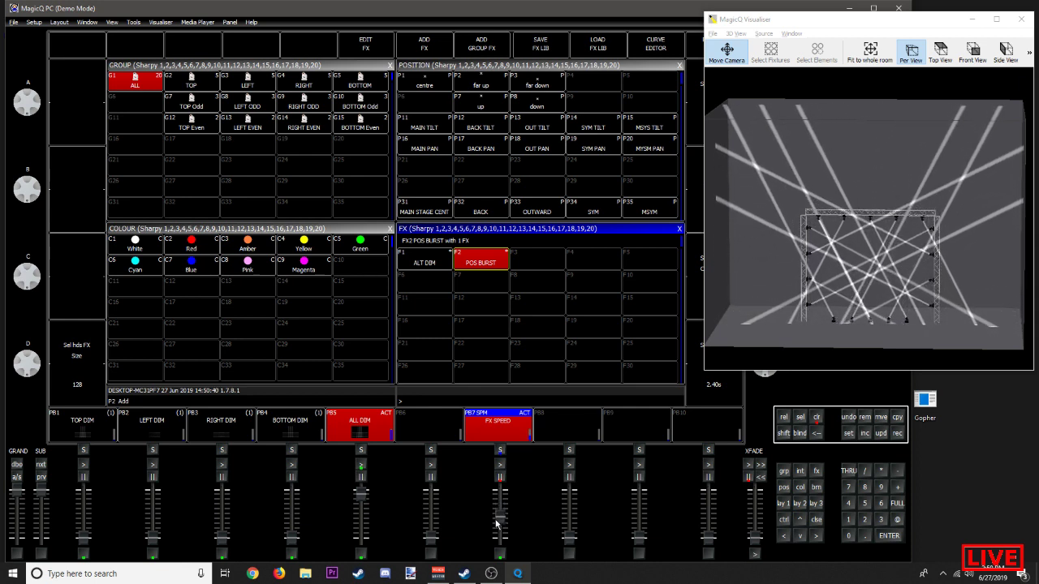
left_click_drag(497, 525, 495, 510)
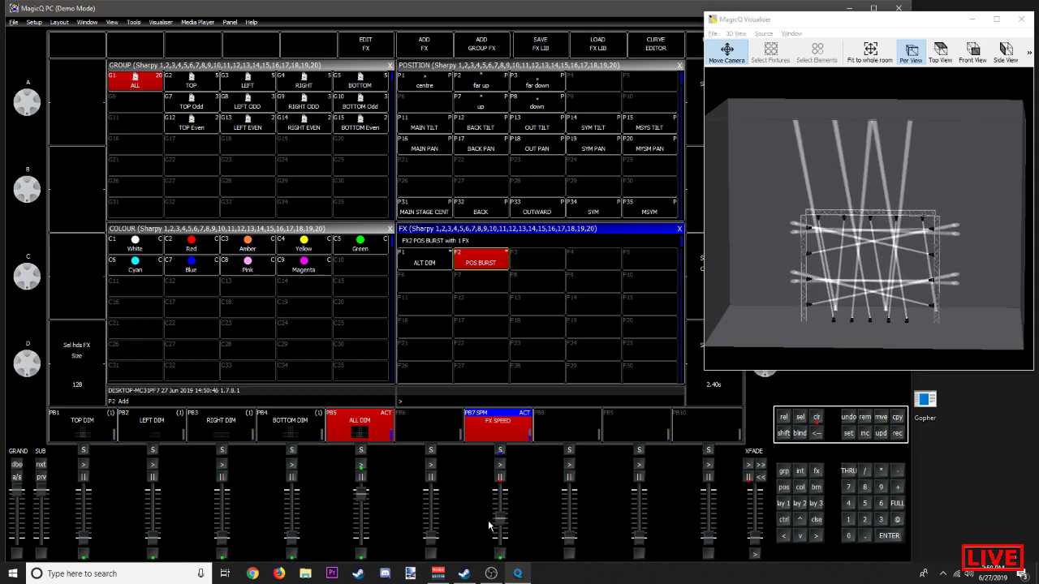
left_click_drag(487, 519, 490, 552)
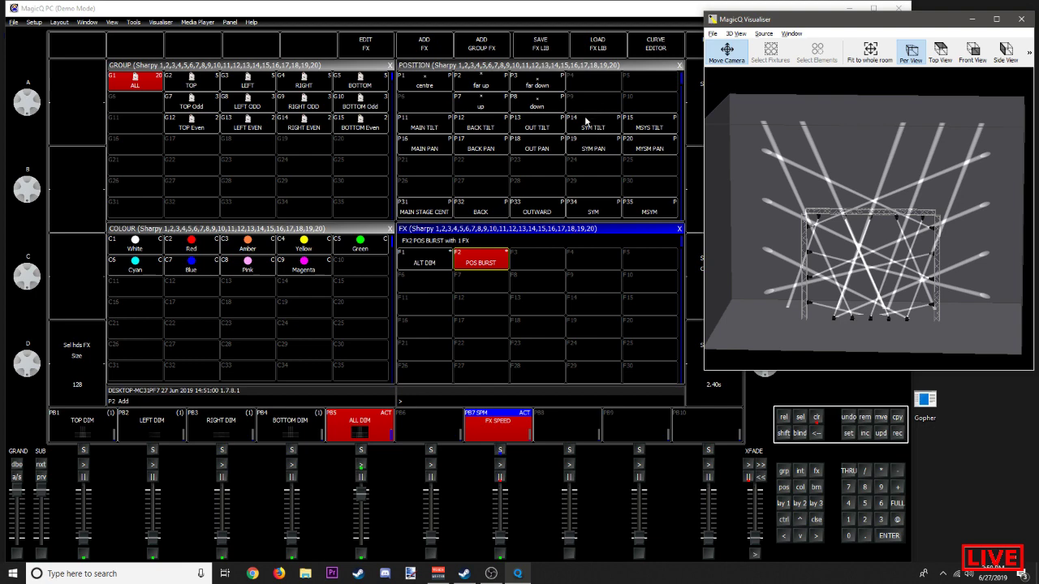
Step: Minimise the visualiser and remove the SYM TILT and SYM PAN position palettes
left_click_drag(758, 20, 657, 113)
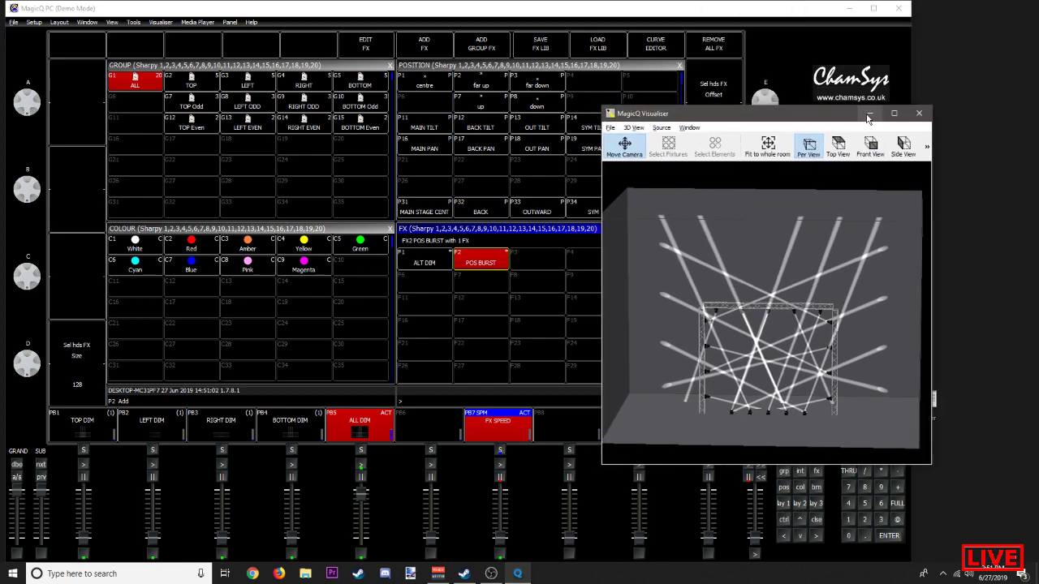
left_click(869, 114)
left_click(591, 185)
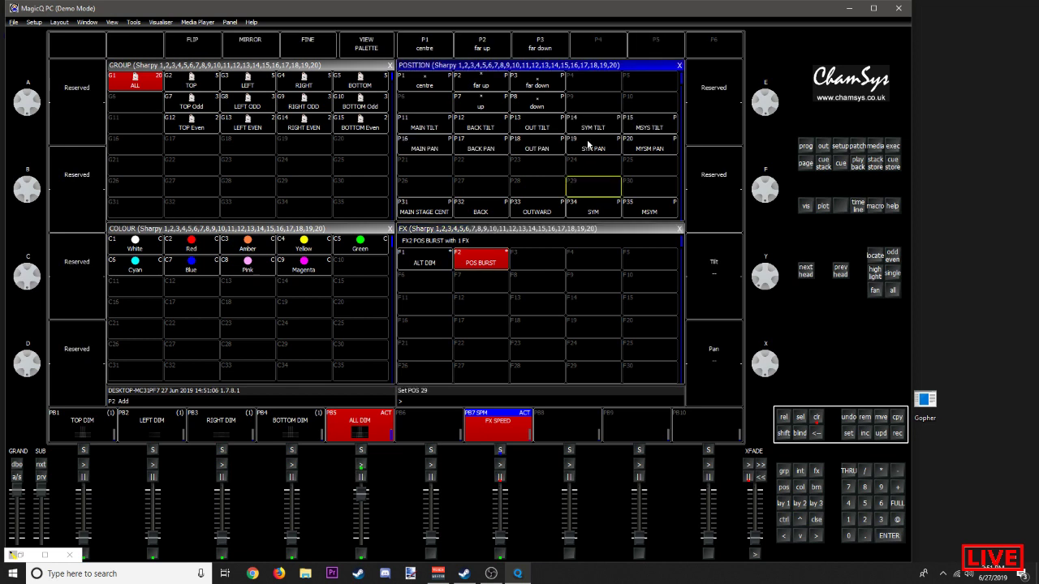
left_click(591, 150)
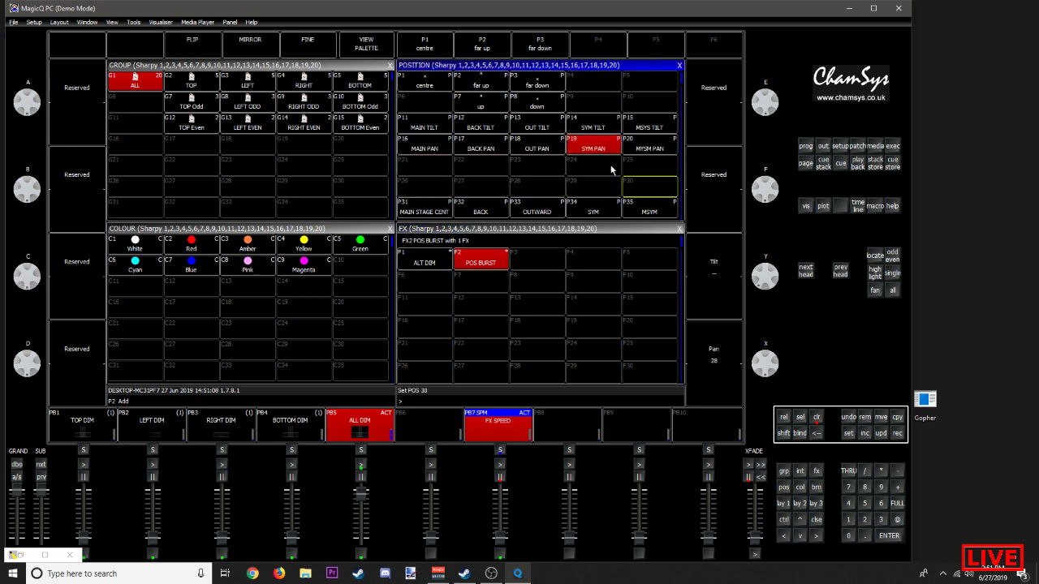
left_click(592, 126, "shift")
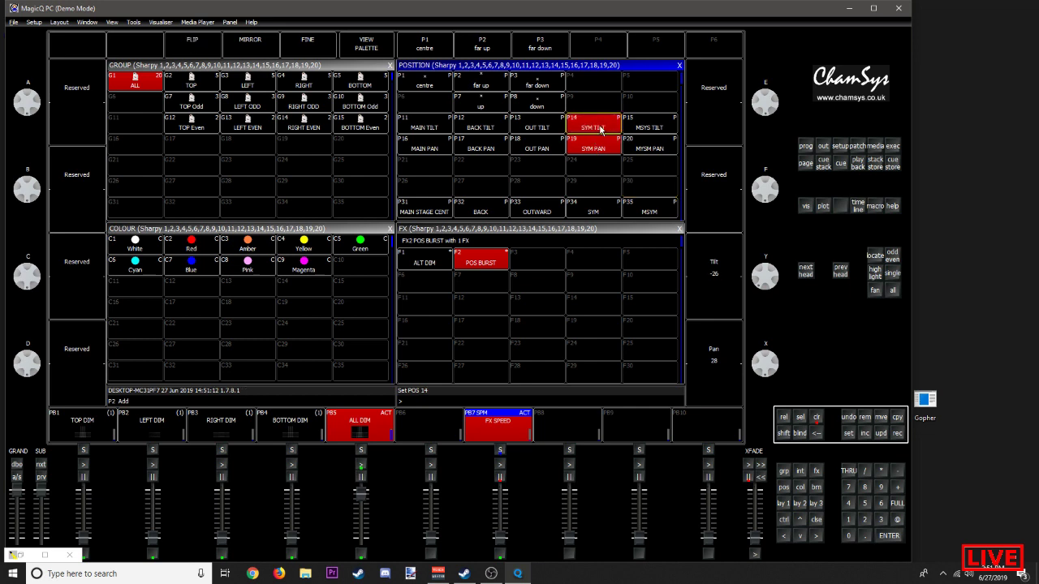
key("Delete")
left_click(595, 131)
left_click(335, 178)
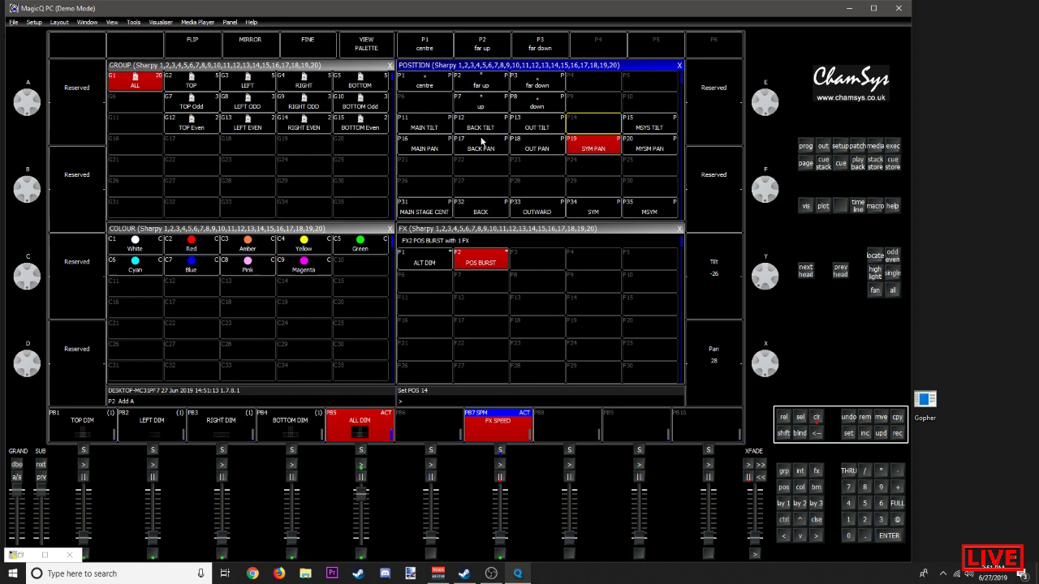
left_click(594, 149)
left_click(326, 173)
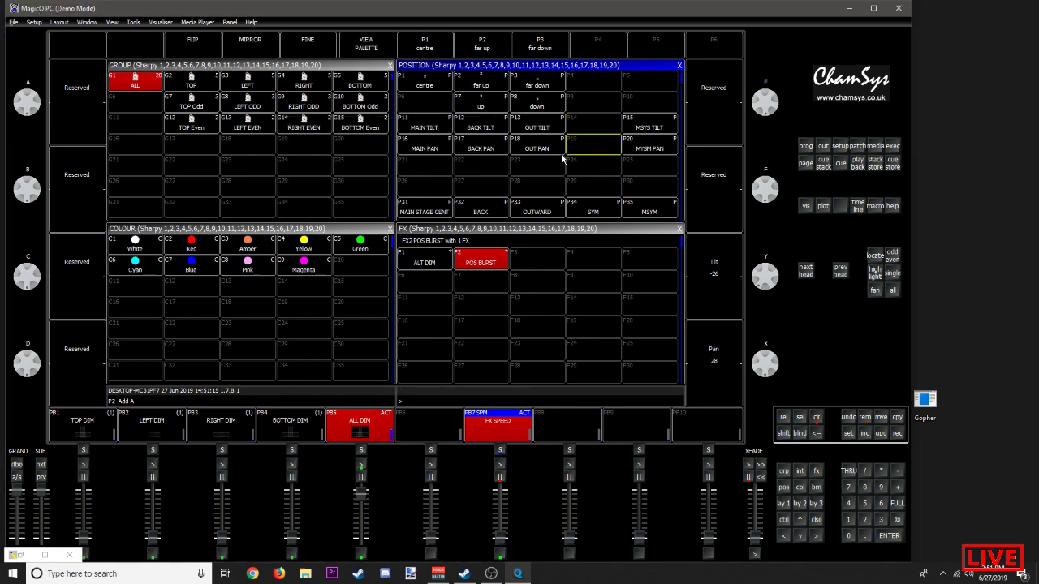
Step: Remove the MSYS TILT, MYSM PAN, SYM and MSYM position palettes
left_click(646, 130)
left_click(341, 178)
left_click(641, 146)
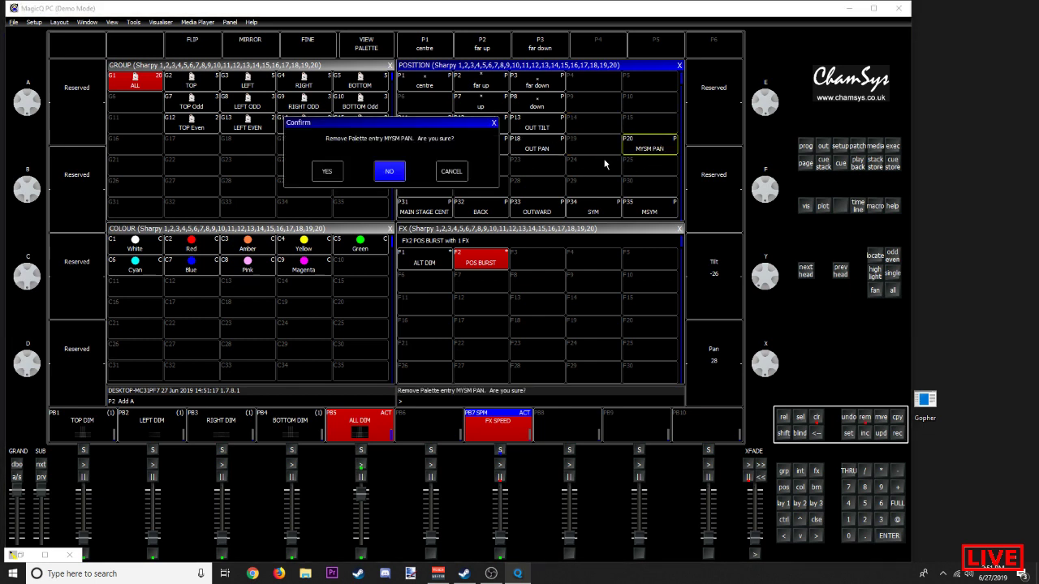
left_click(323, 174)
left_click(592, 209)
left_click(325, 174)
left_click(647, 213)
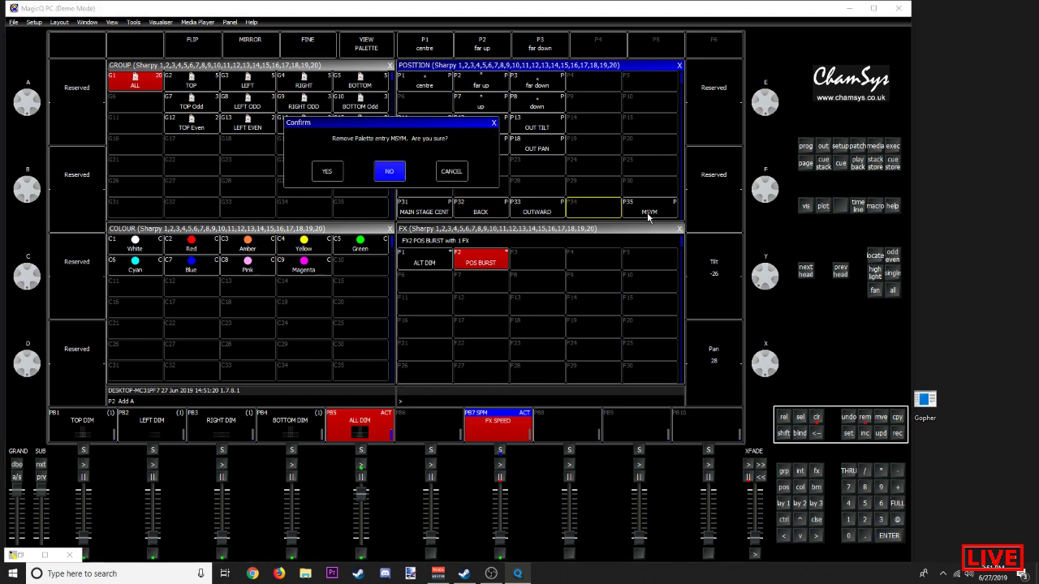
left_click(329, 173)
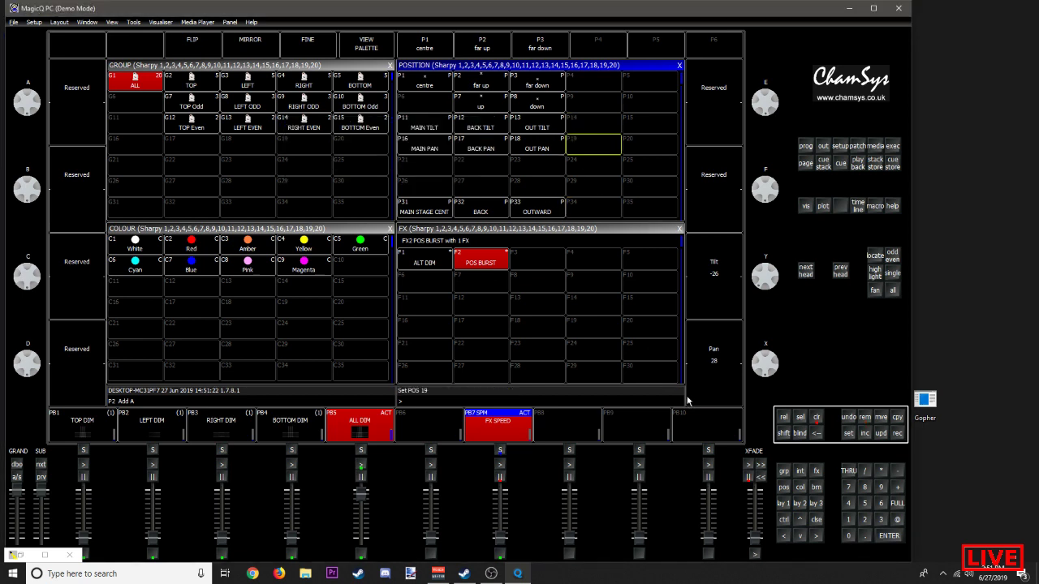
Step: Reopen the visualiser and move its window clear of the palette windows
left_click(159, 23)
left_click(164, 35)
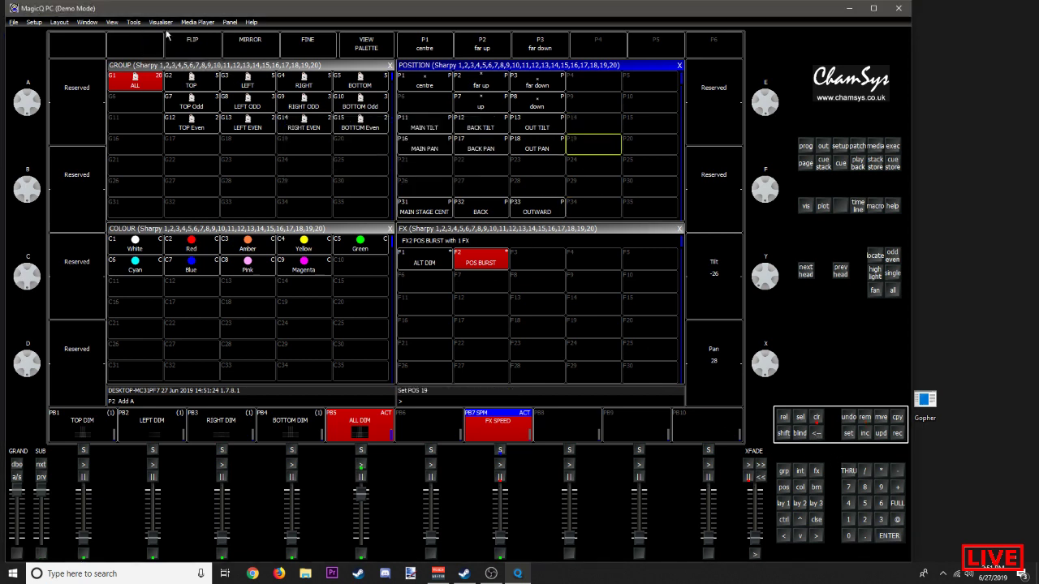
left_click(164, 22)
left_click(163, 34)
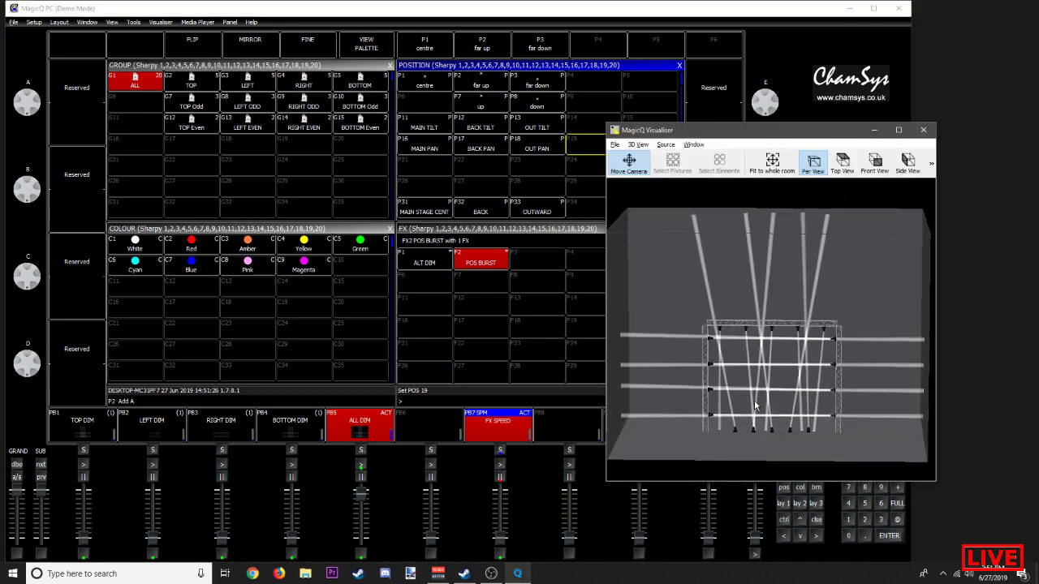
left_click_drag(680, 125, 728, 128)
left_click_drag(759, 112, 842, 9)
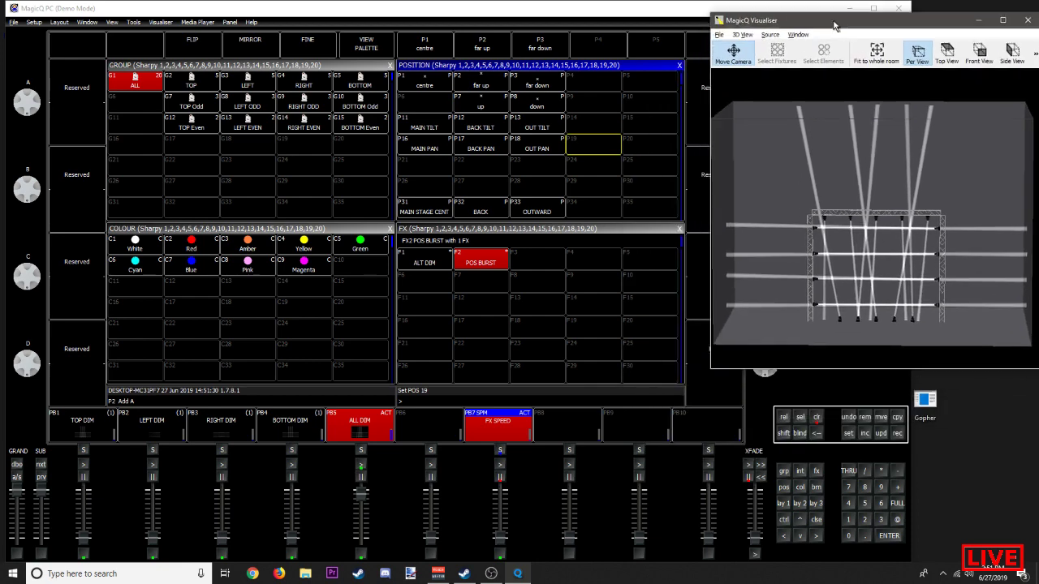
Step: Clear the programmer, reselect the ALL group and reapply the POS BURST effect
left_click(815, 421)
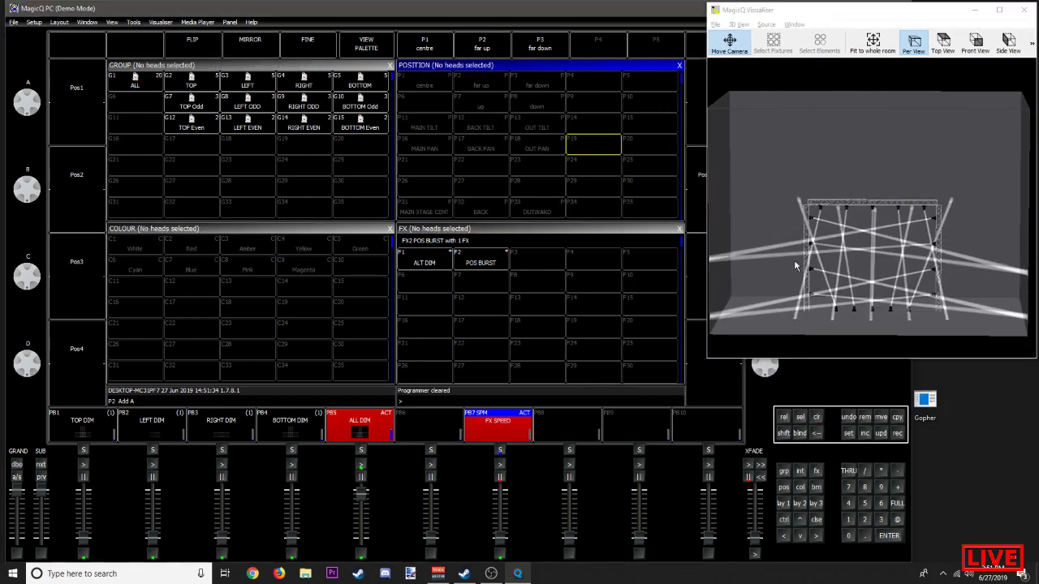
left_click_drag(795, 267, 842, 277)
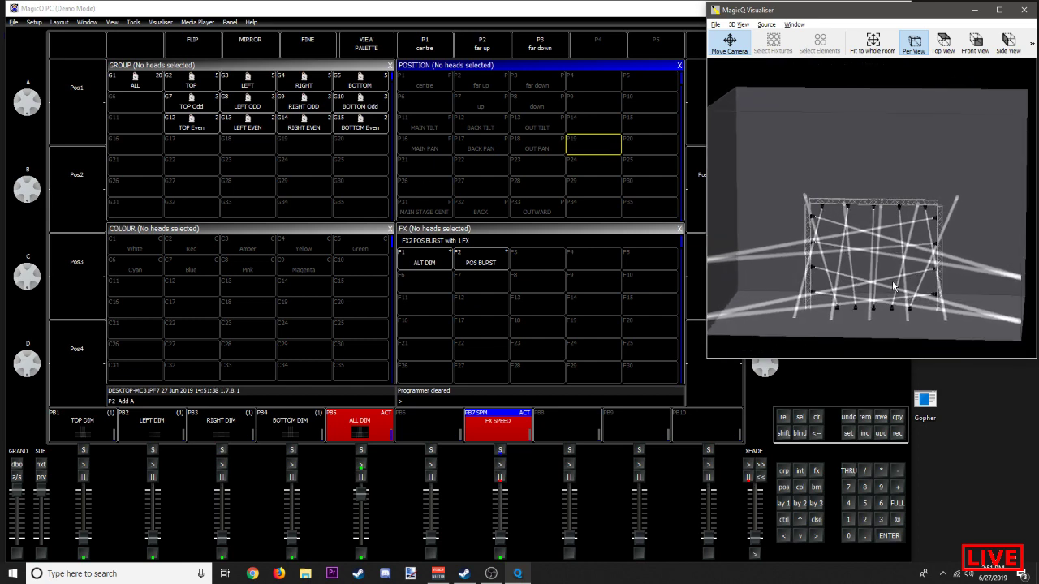
left_click(144, 84)
left_click(479, 263)
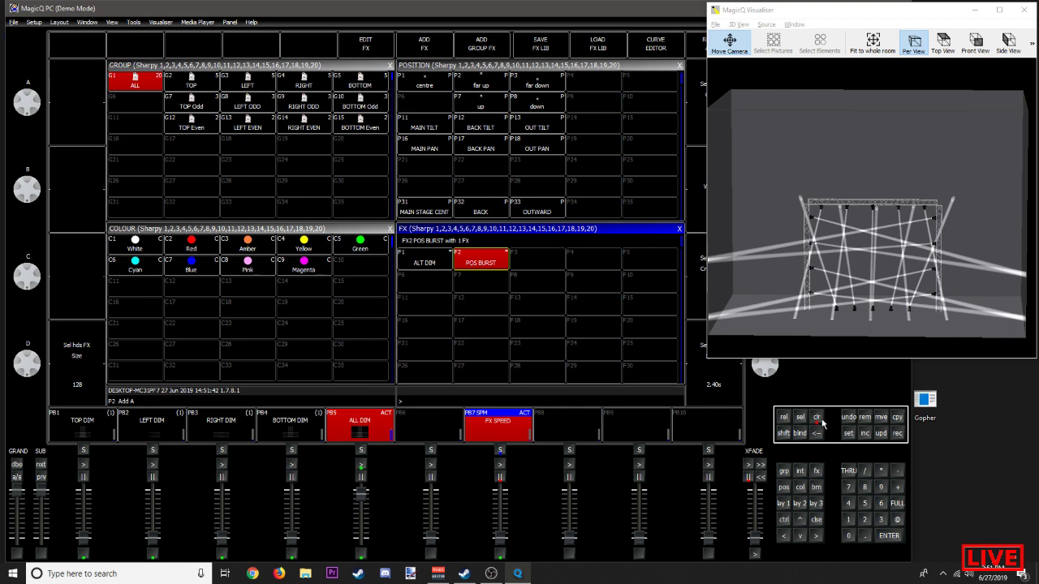
Step: Raise and lower the FX SPEED fader while examining the reapplied POS BURST beams in the visualiser
left_click_drag(502, 537, 504, 490)
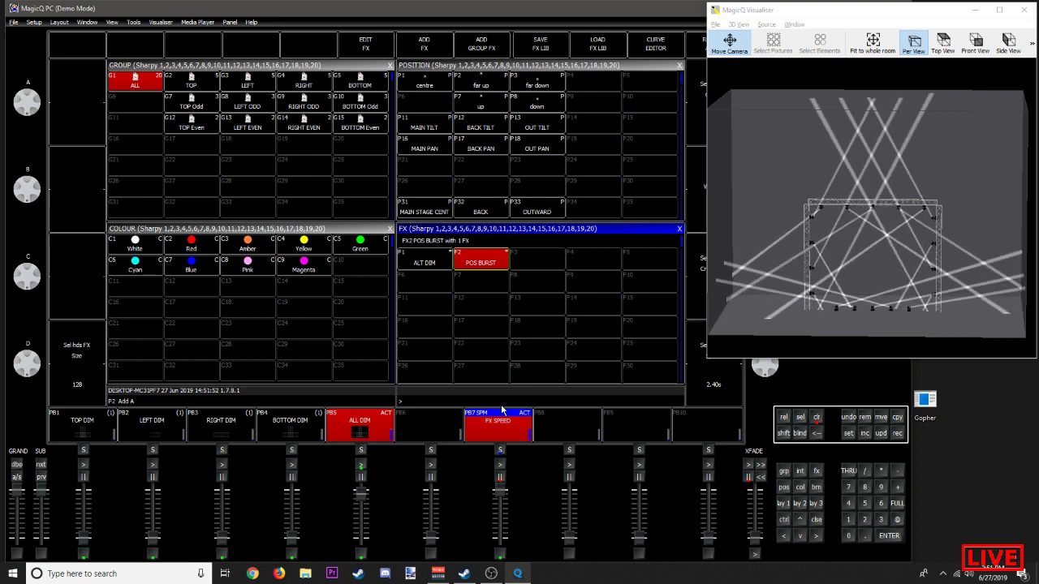
left_click_drag(501, 490, 518, 436)
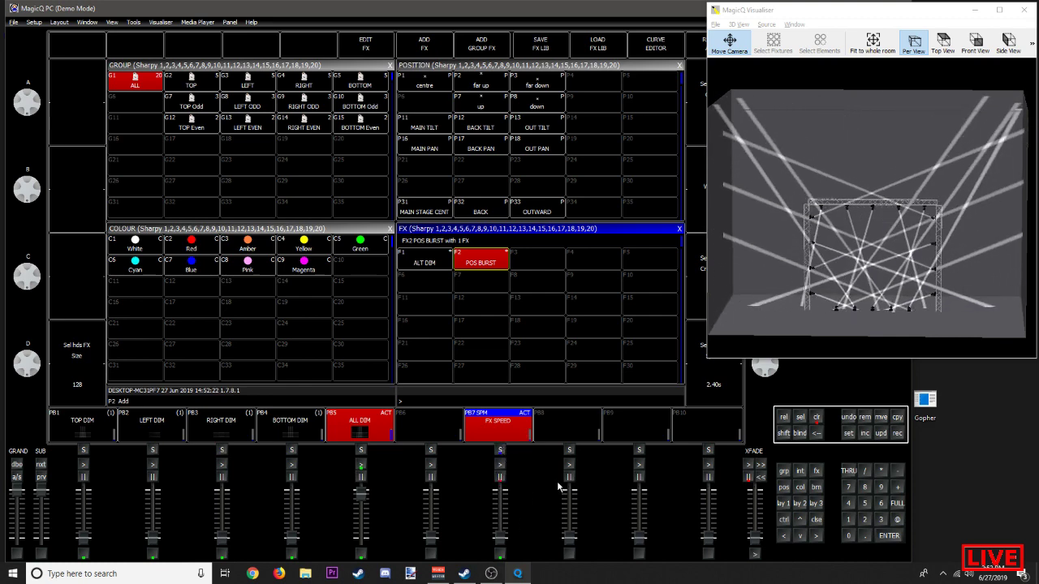
mouse_move(877, 227)
left_mouse_down()
mouse_move(542, 252)
mouse_move(525, 220)
mouse_move(1034, 185)
mouse_move(855, 189)
mouse_move(901, 203)
mouse_move(819, 215)
mouse_move(876, 219)
mouse_move(863, 231)
left_mouse_up()
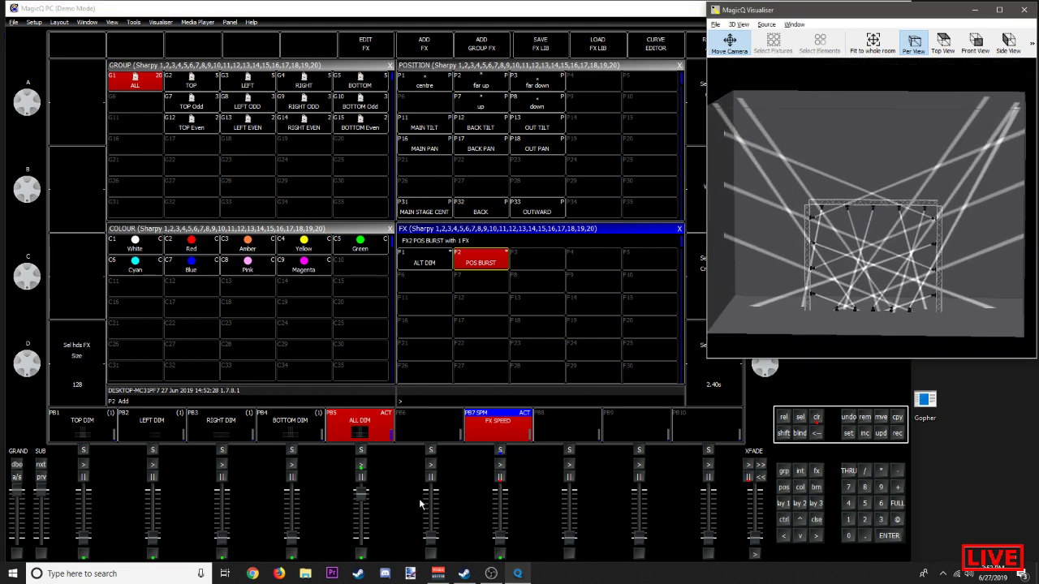
left_click_drag(498, 544, 506, 505)
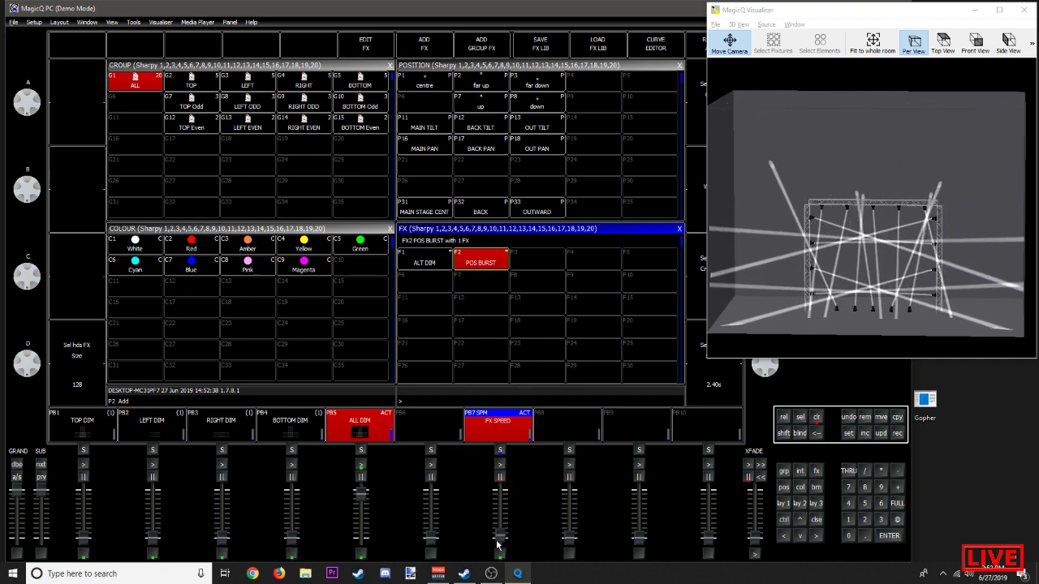
left_click_drag(502, 513, 498, 554)
left_click_drag(754, 345, 45, 316)
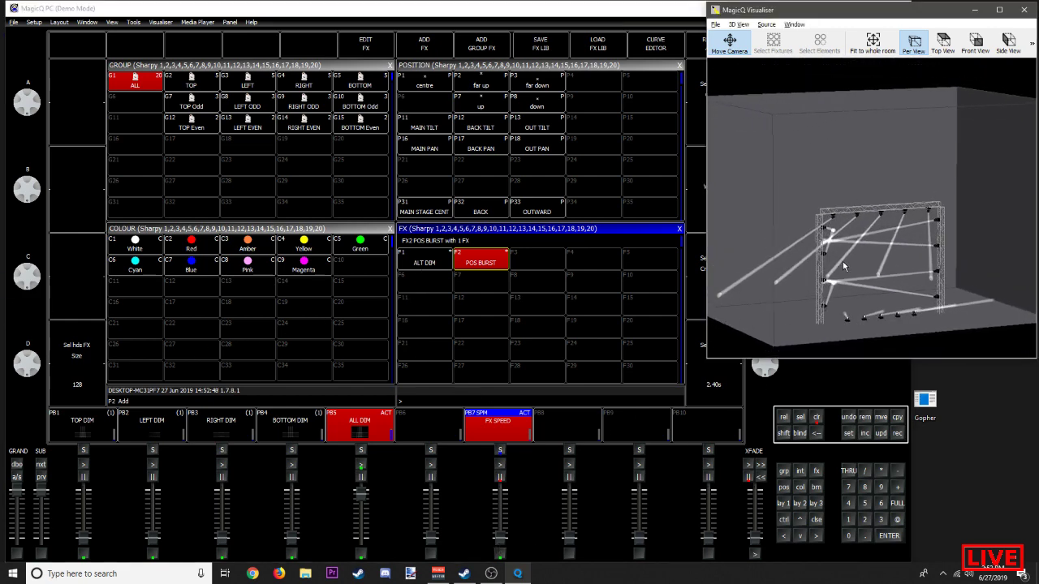
left_click_drag(843, 266, 901, 211)
left_click_drag(500, 538, 503, 496)
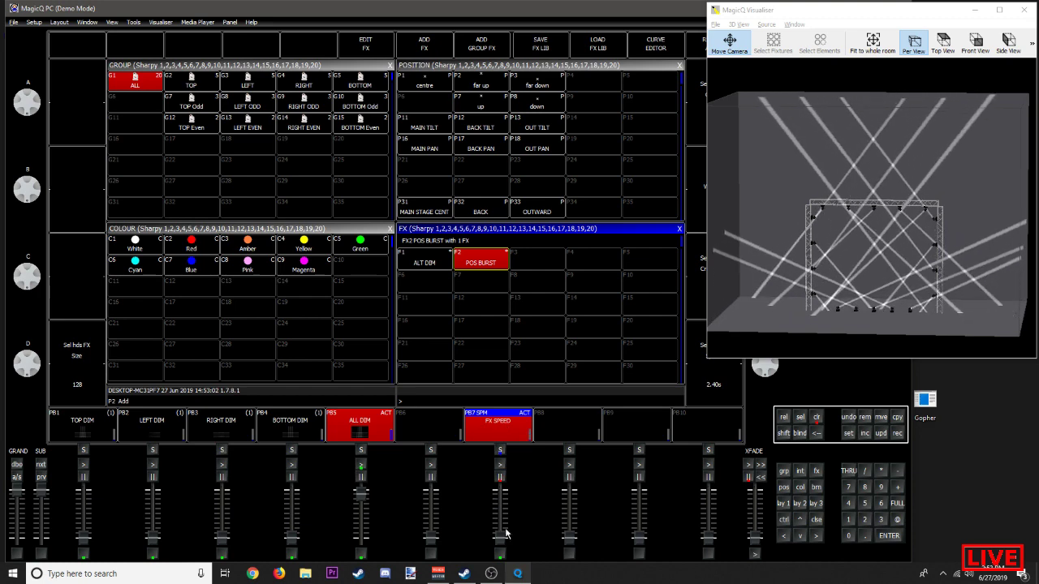
left_click_drag(901, 276, 869, 281)
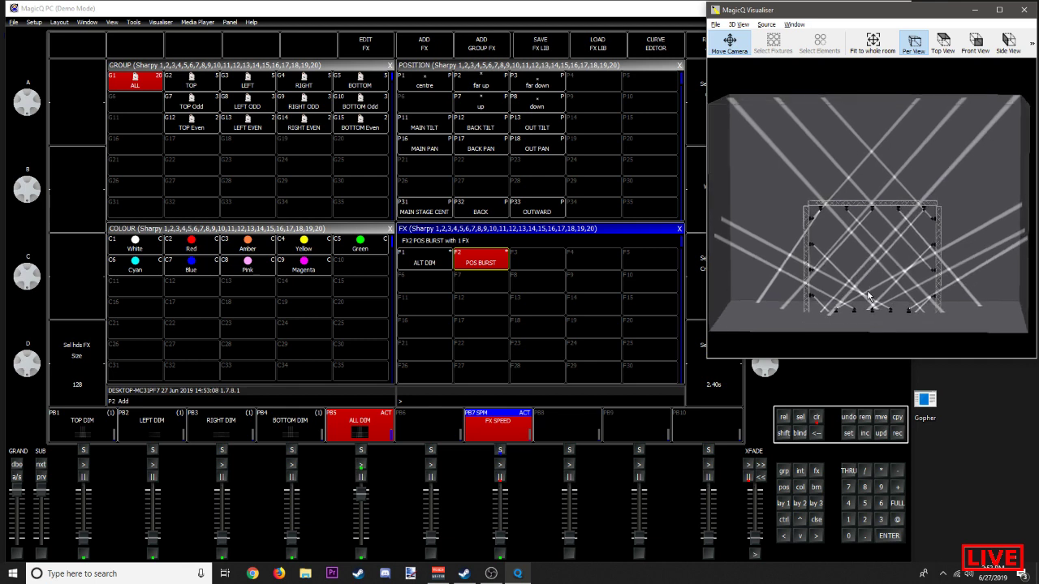
left_click(421, 66)
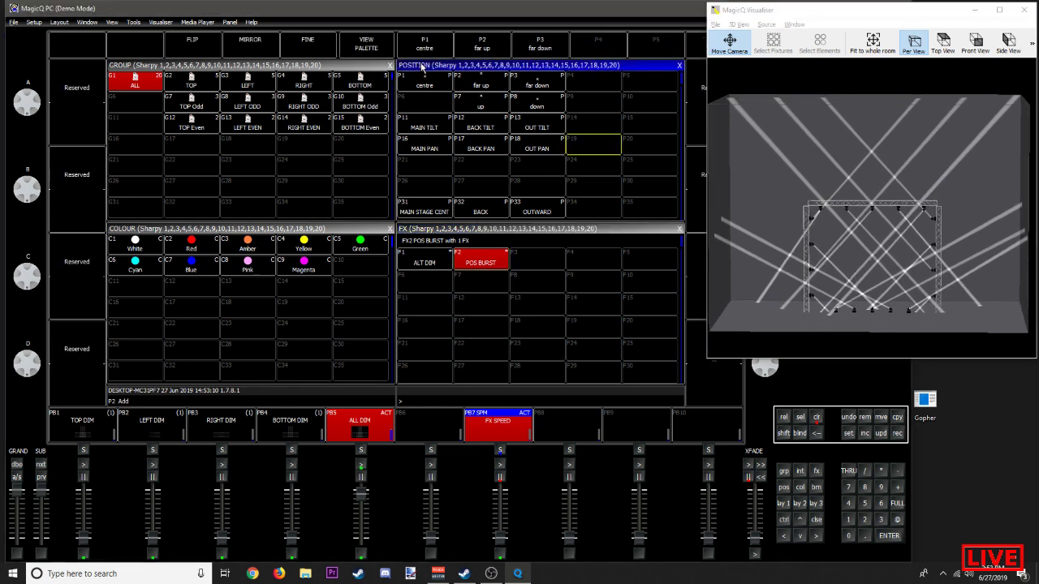
left_click(319, 66)
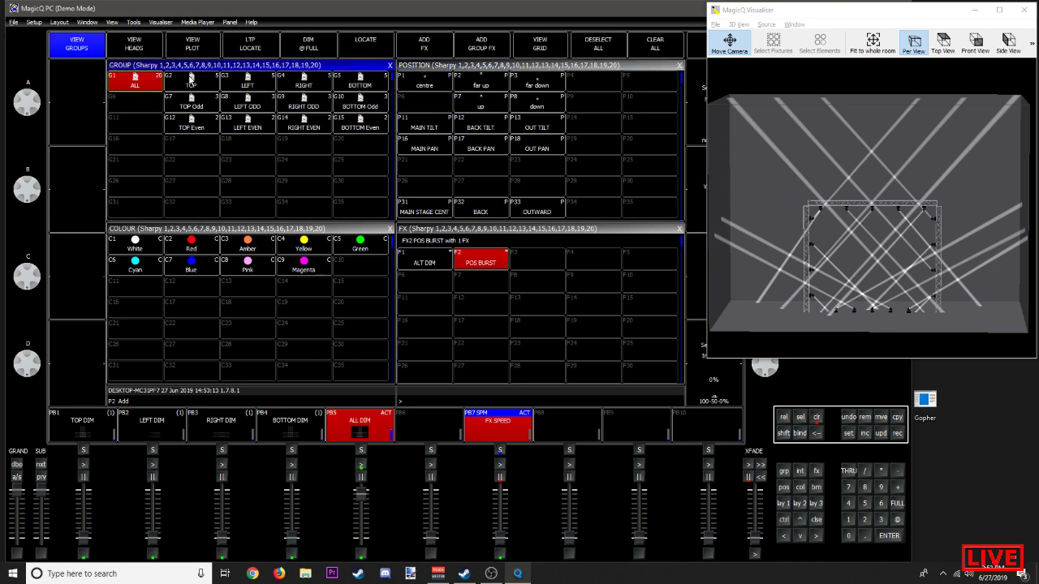
left_click(431, 72)
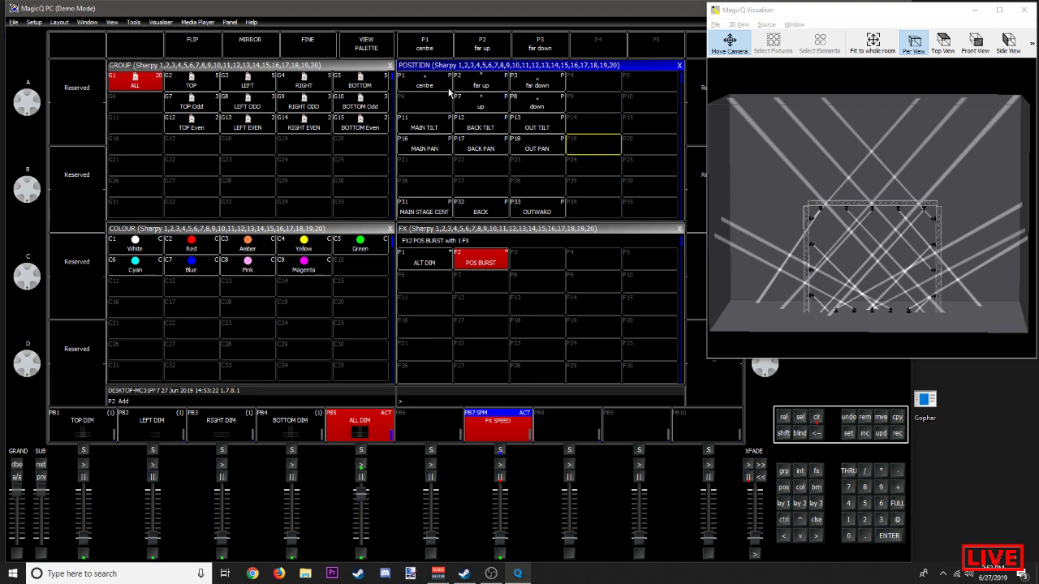
left_click(374, 70)
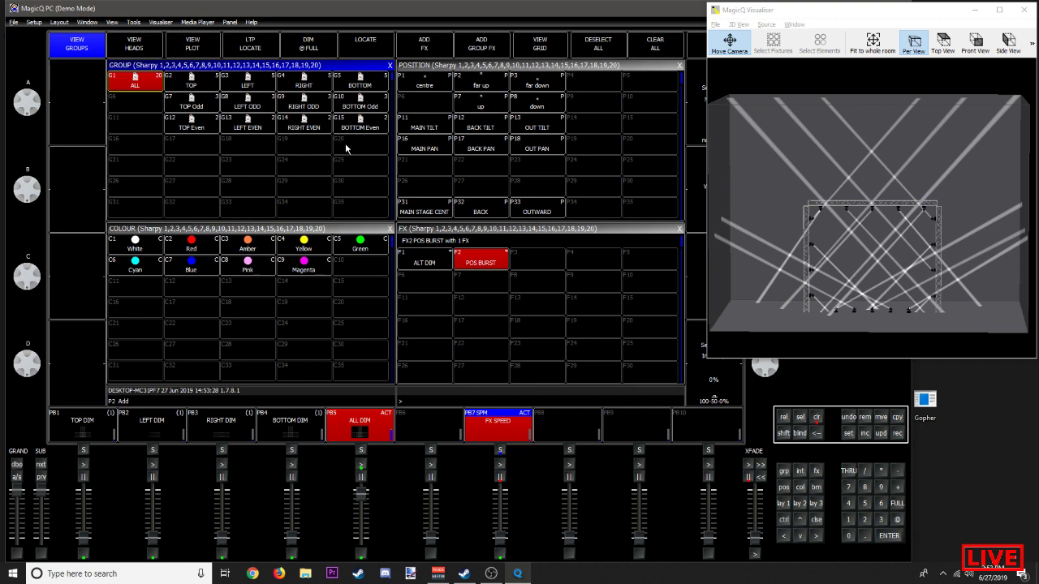
left_click(480, 69)
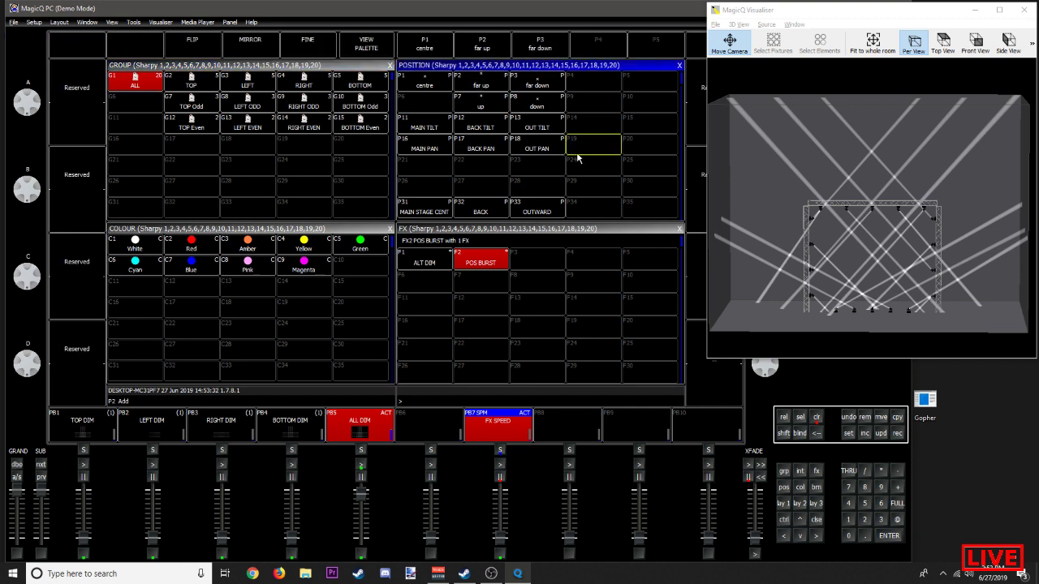
left_click(581, 149)
key("Delete")
left_click(581, 146)
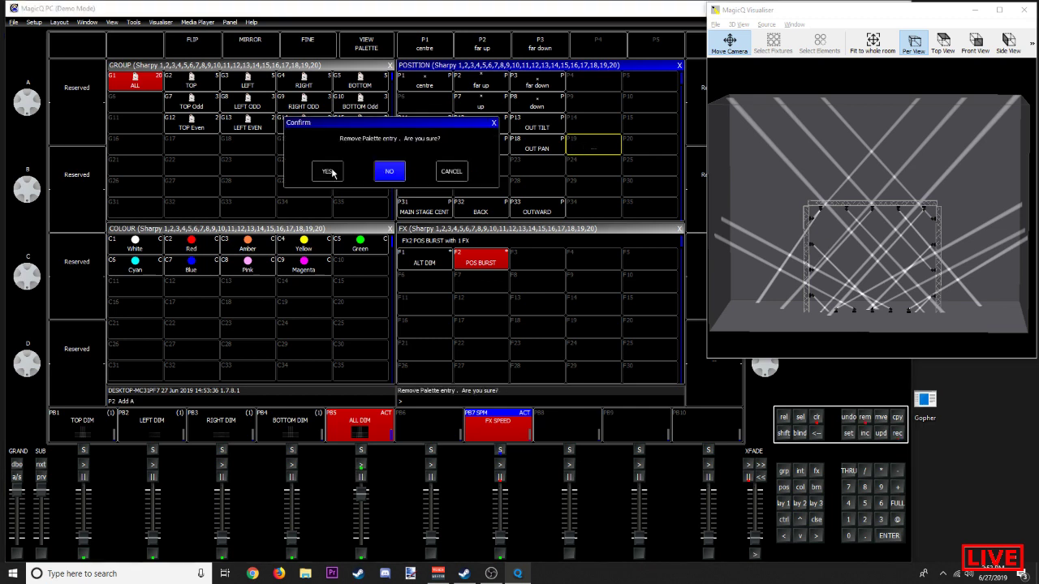
left_click(321, 170)
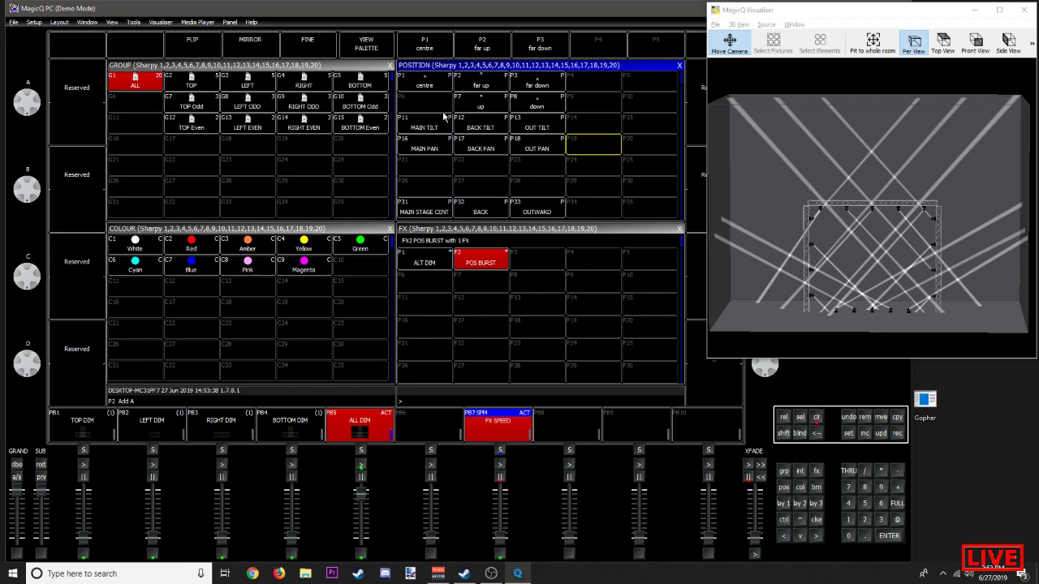
Step: Make the heads of the ALL group active in the programmer while the POS BURST effect is applied
left_click_drag(836, 11, 813, 14)
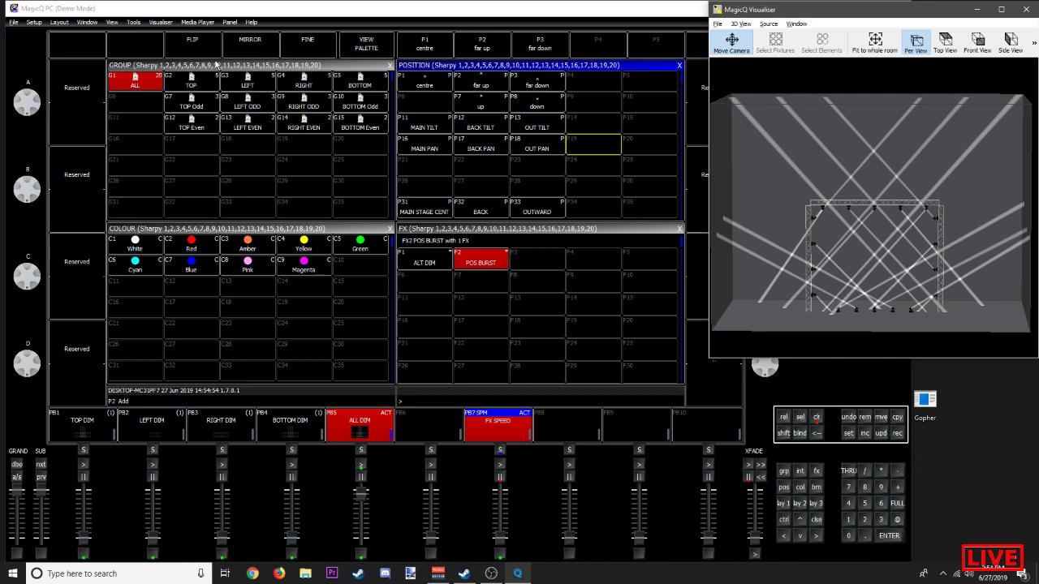
left_click(219, 66)
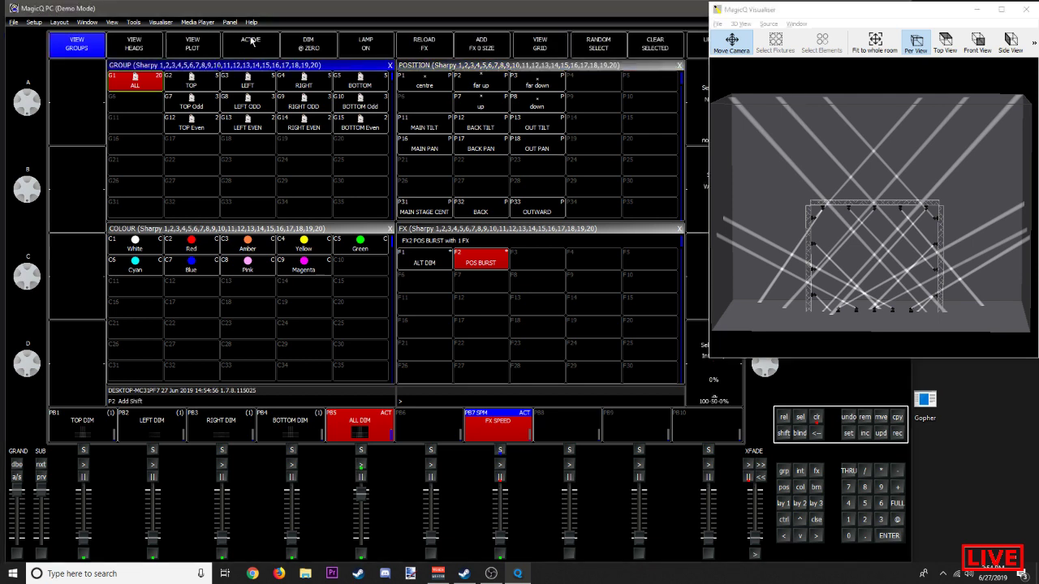
left_click(250, 45)
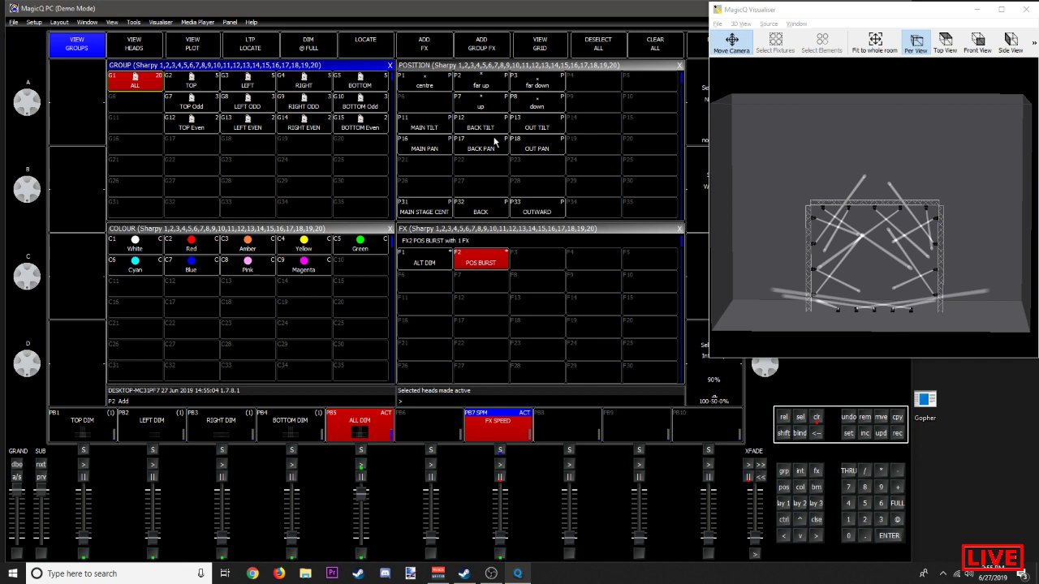
Step: Record the active head positions as position palette P19 and name it BURST1
left_click(585, 148)
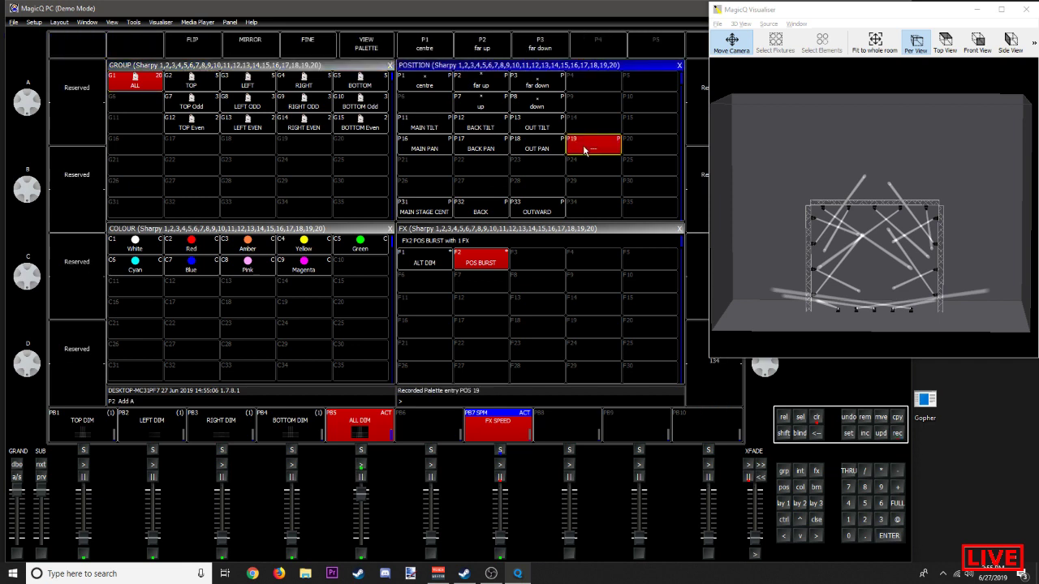
left_click(584, 149)
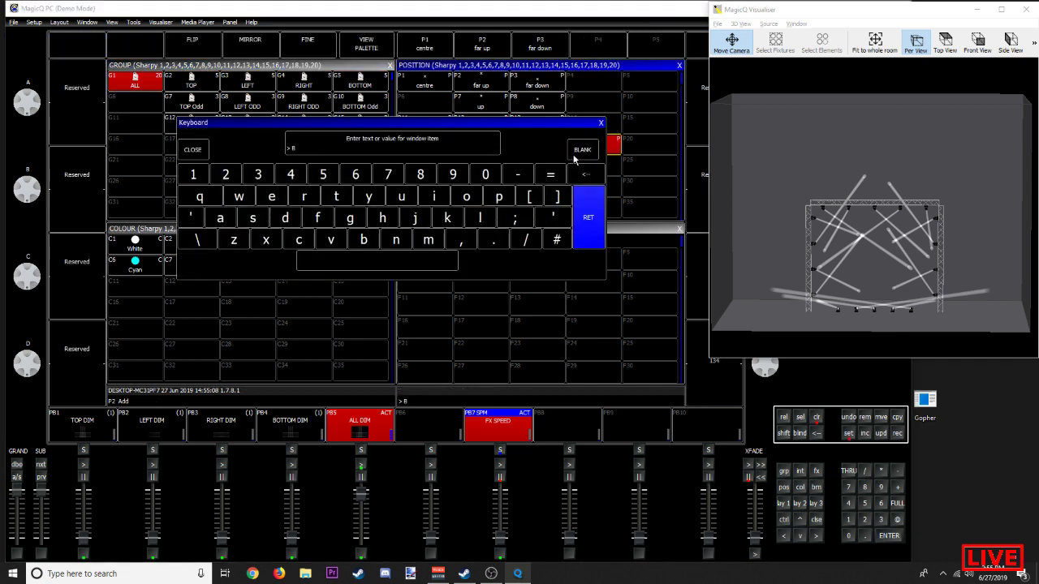
type("BURST 1")
key("Return")
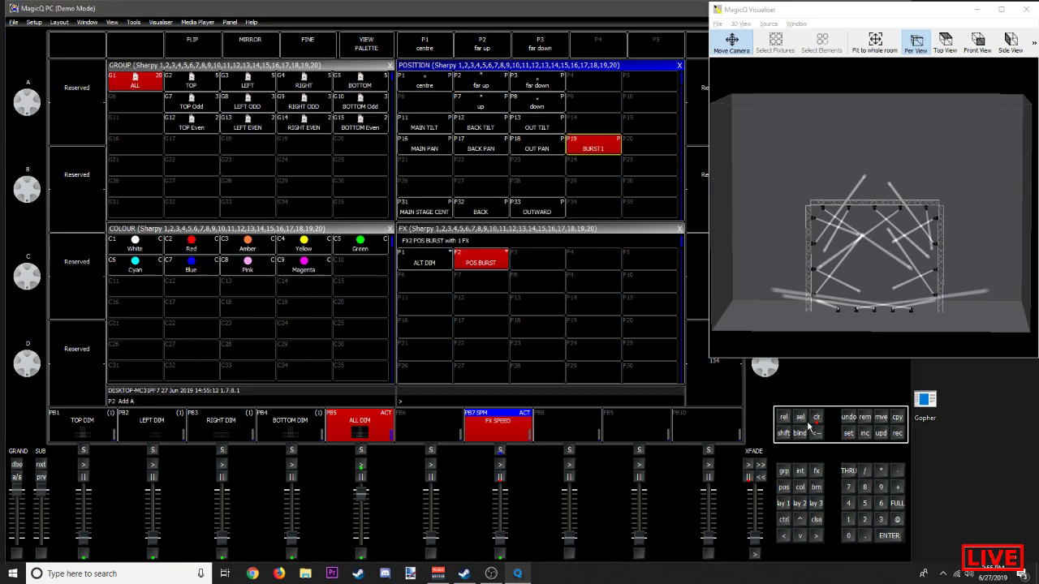
Step: Clear the programmer, locate the ALL group and recall the BURST1 palette to check its beams in the visualiser
left_click(817, 420)
left_click(135, 81)
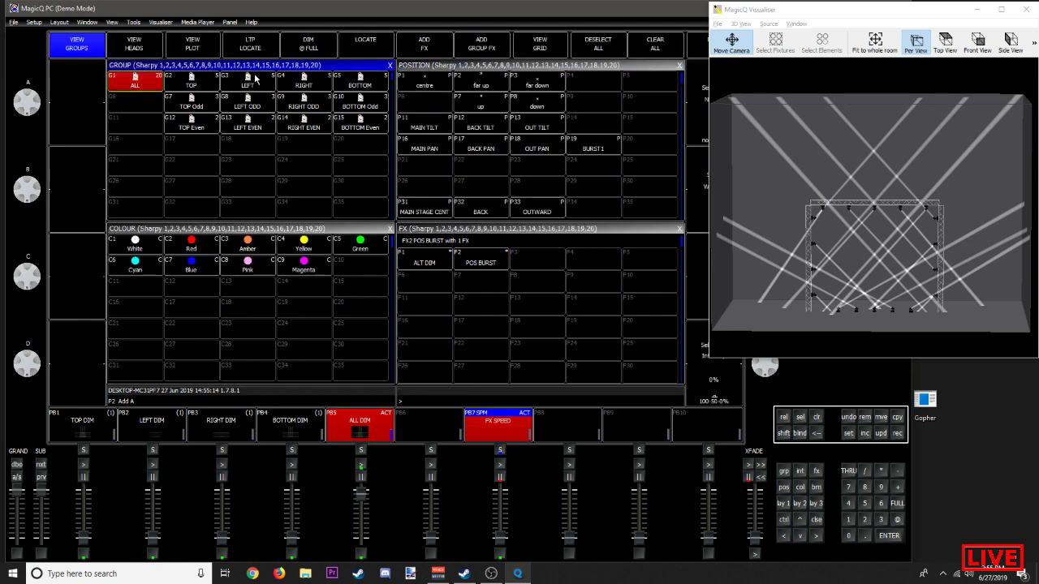
left_click(366, 43)
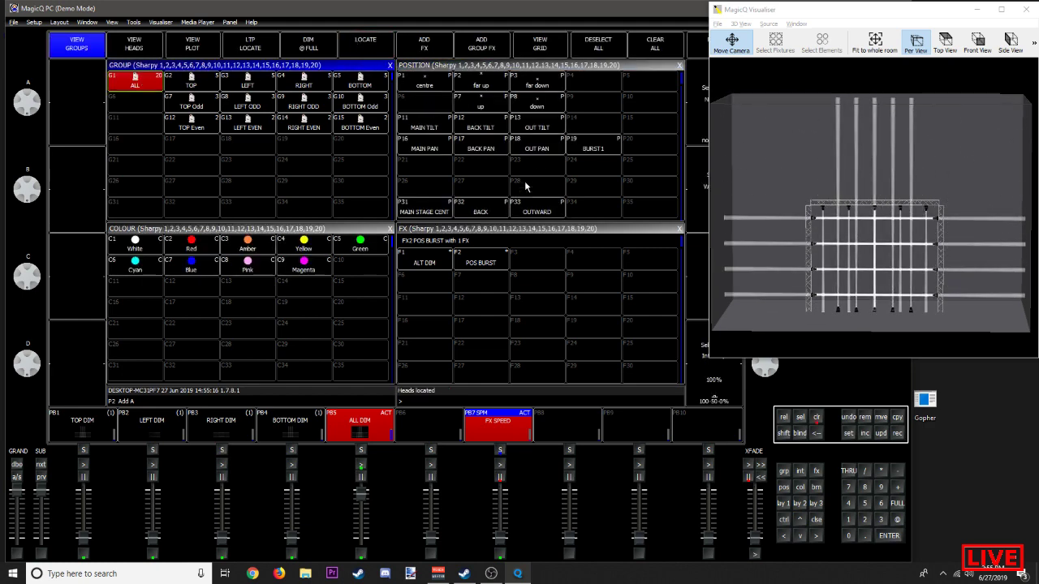
left_click(598, 153)
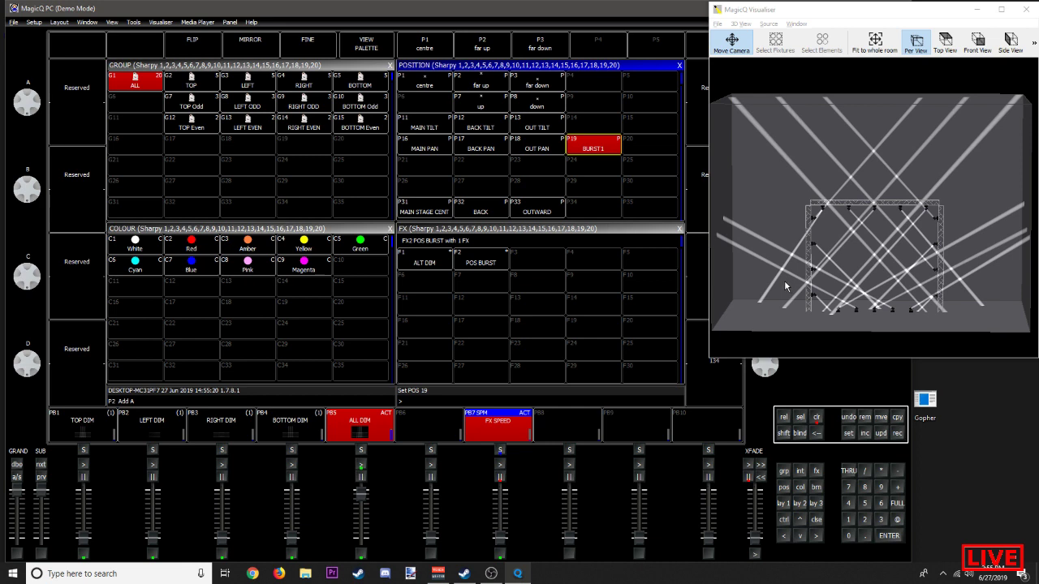
Step: Move the BURST1 position palette from P19 to P34, in the row with MAIN STAGE CENT
left_click_drag(603, 154, 599, 206)
key("ctrl+c")
left_click(594, 210)
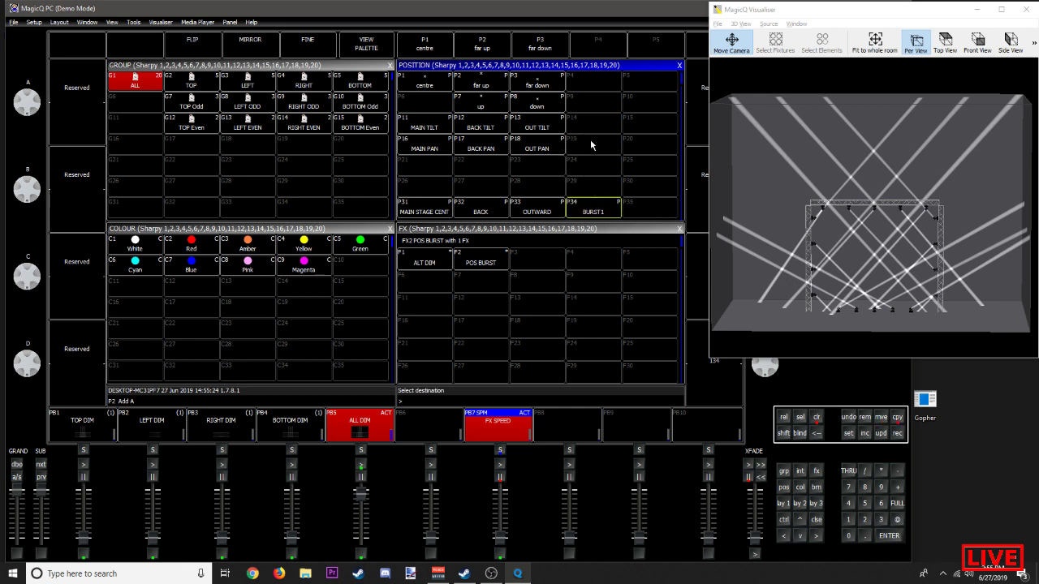
Step: Copy the BURST1 palette to P19 and P14, beside the existing PAN and TILT palettes
left_click(593, 149)
key("ctrl+c")
left_click(594, 151)
left_click(598, 129)
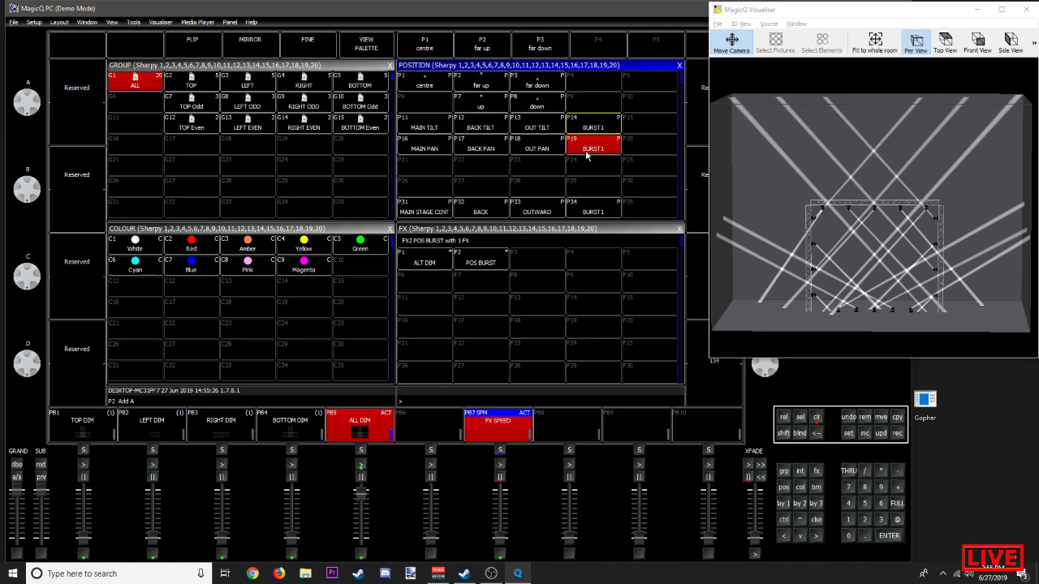
Step: Clear the programmer and delete the pan values of all 20 heads from palette P14
key("ctrl+BackSpace")
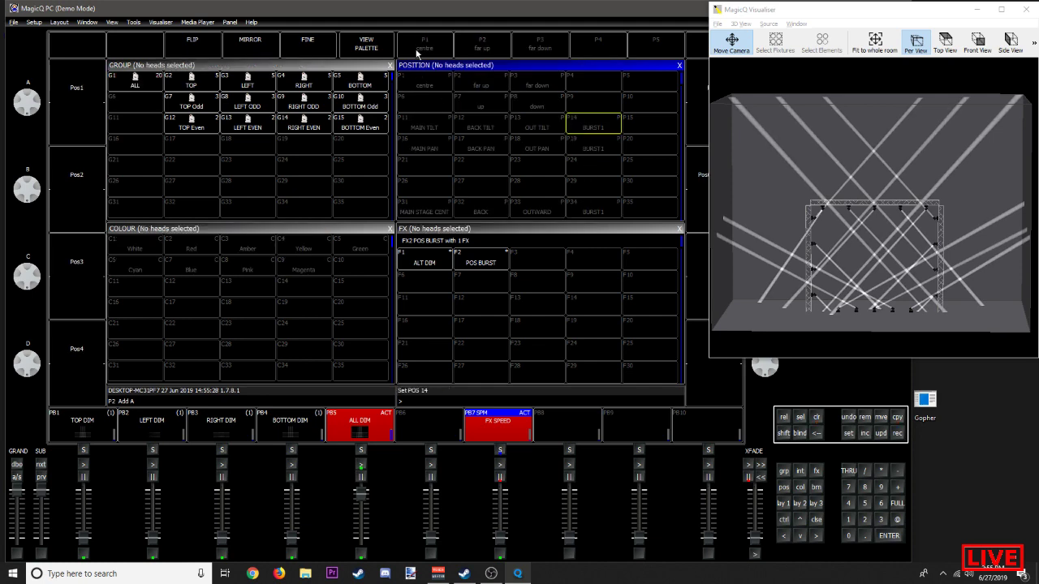
left_click(359, 50)
left_click_drag(260, 172, 232, 276)
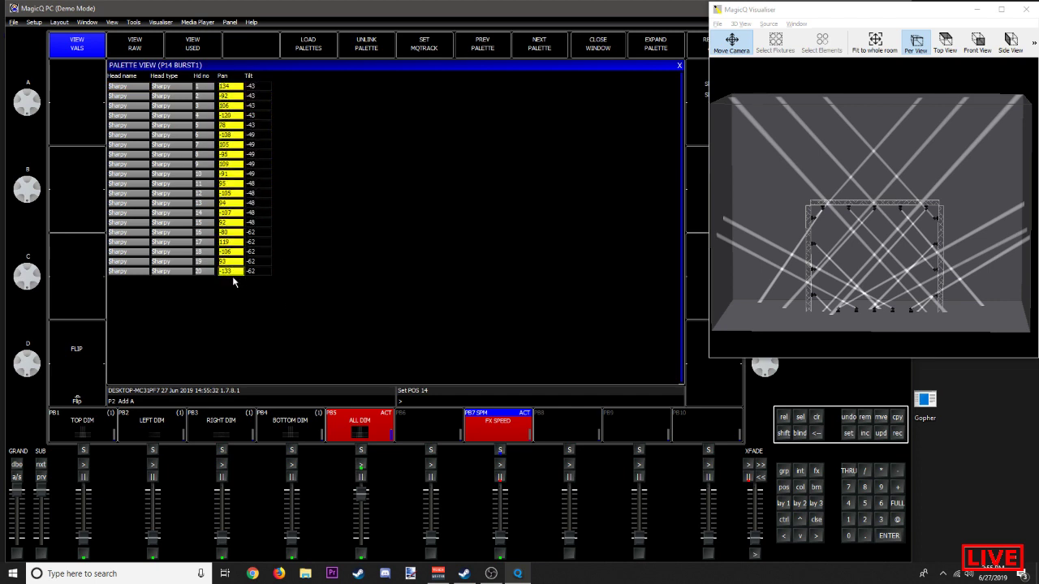
key("Delete")
left_click(679, 66)
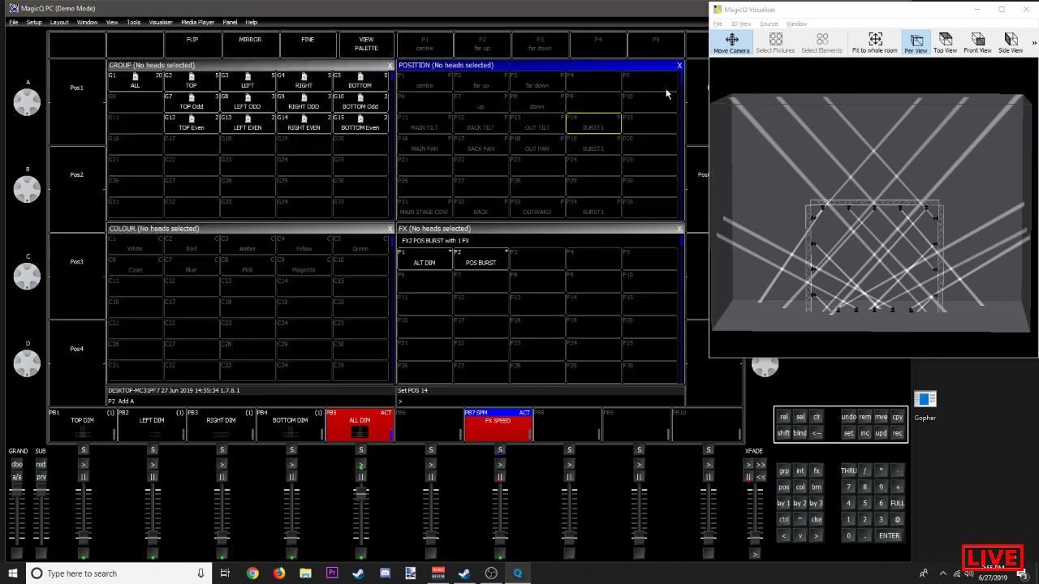
Step: Rename position palette P14 as BURST1 TILT
left_click(589, 126)
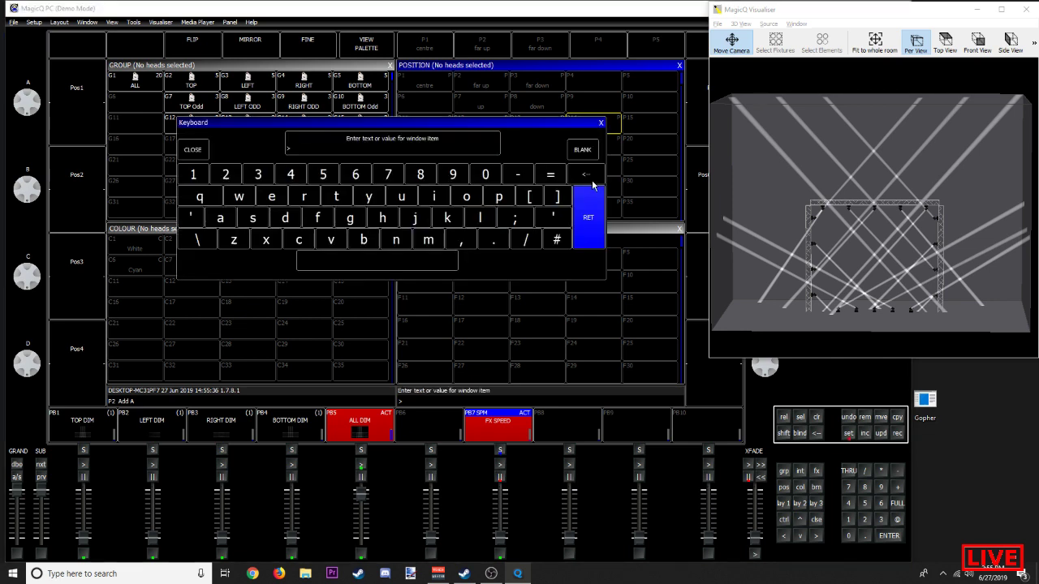
type("BURST1 PAN")
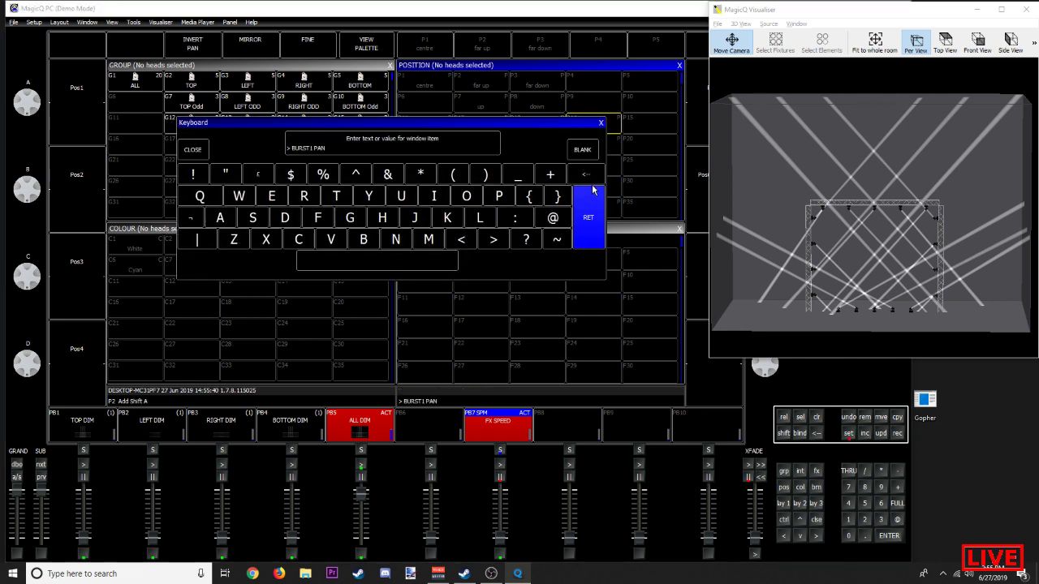
key("BackSpace")
key("BackSpace")
left_click(592, 190)
left_click(328, 176)
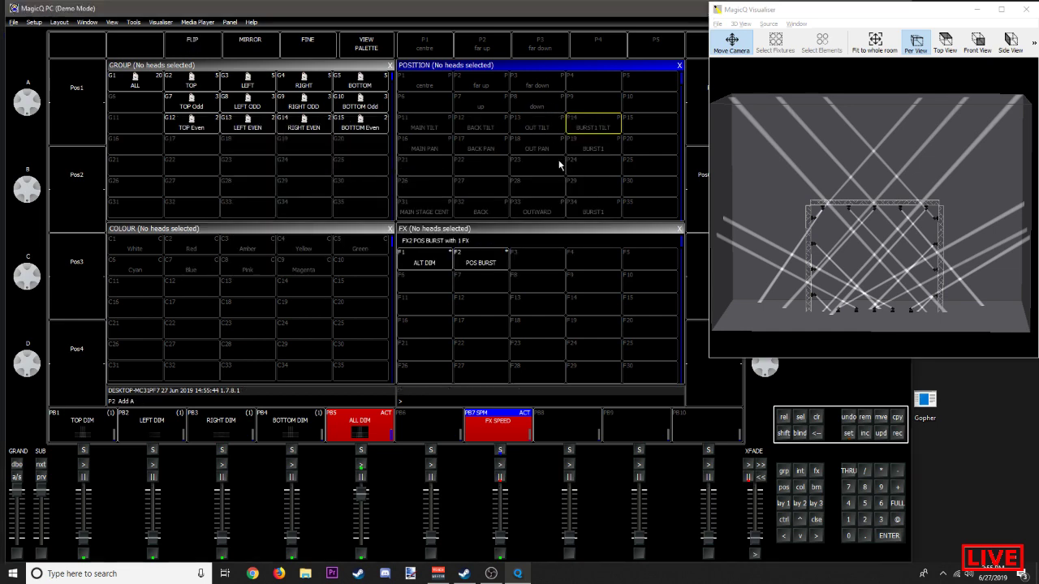
Step: Rename position palette P19 as BURST! PAN
left_click(593, 151)
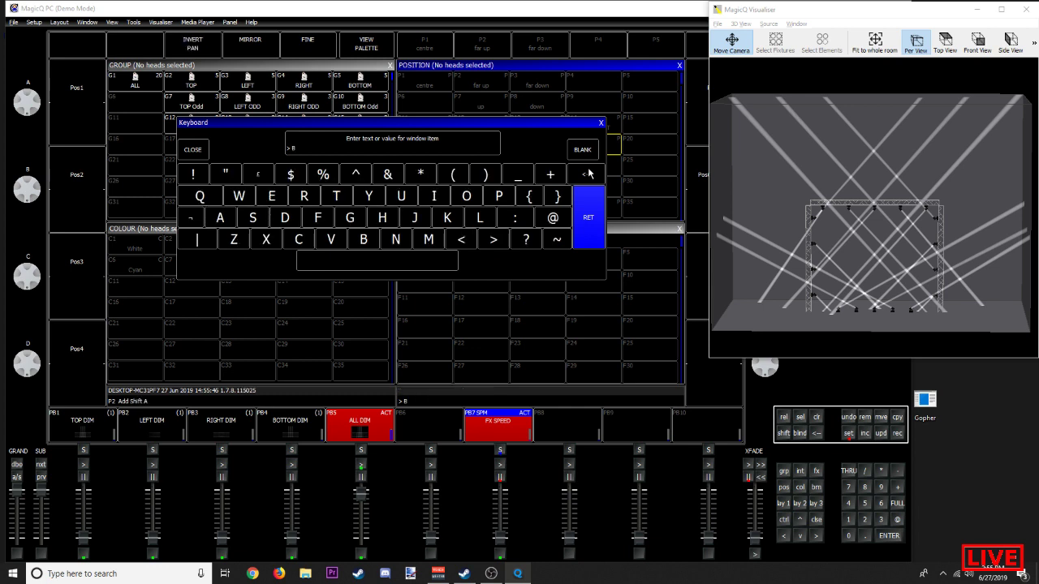
type("BURST! PA")
key("Return")
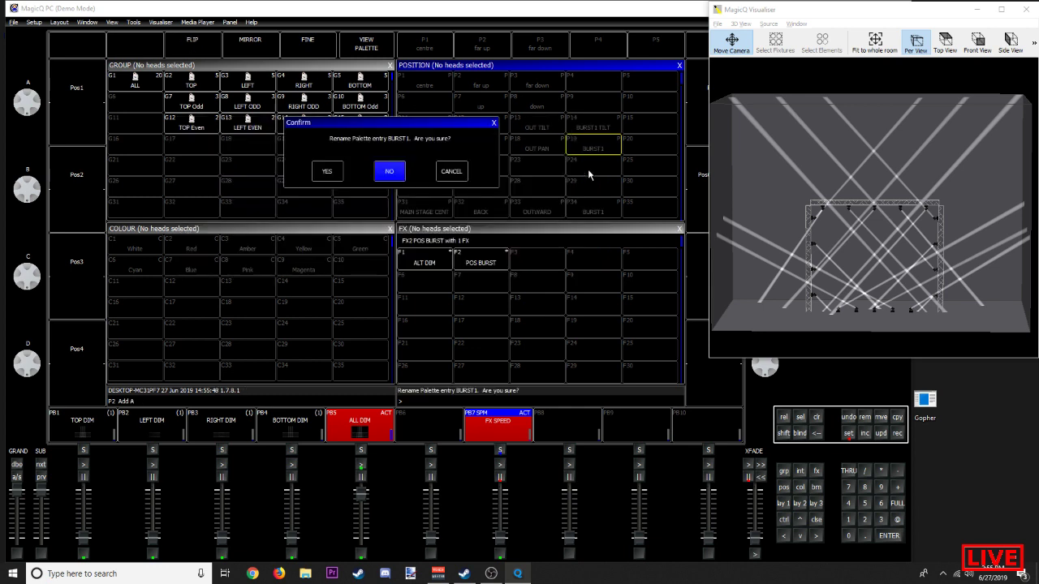
left_click(328, 173)
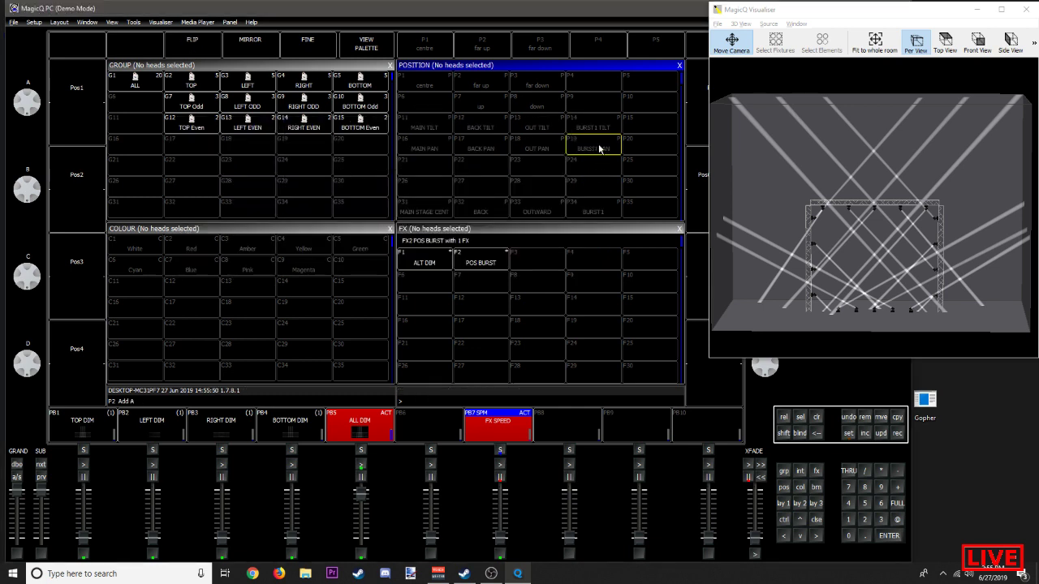
Step: Delete the tilt values of all 20 heads from the BURST! PAN palette
left_click(596, 149)
left_click(348, 47)
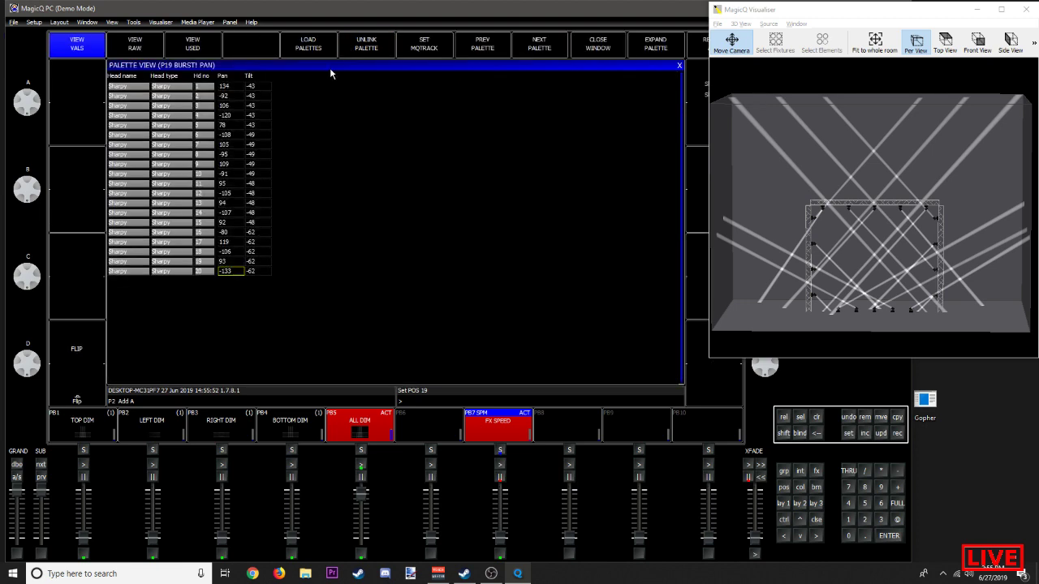
left_click_drag(252, 86, 255, 272)
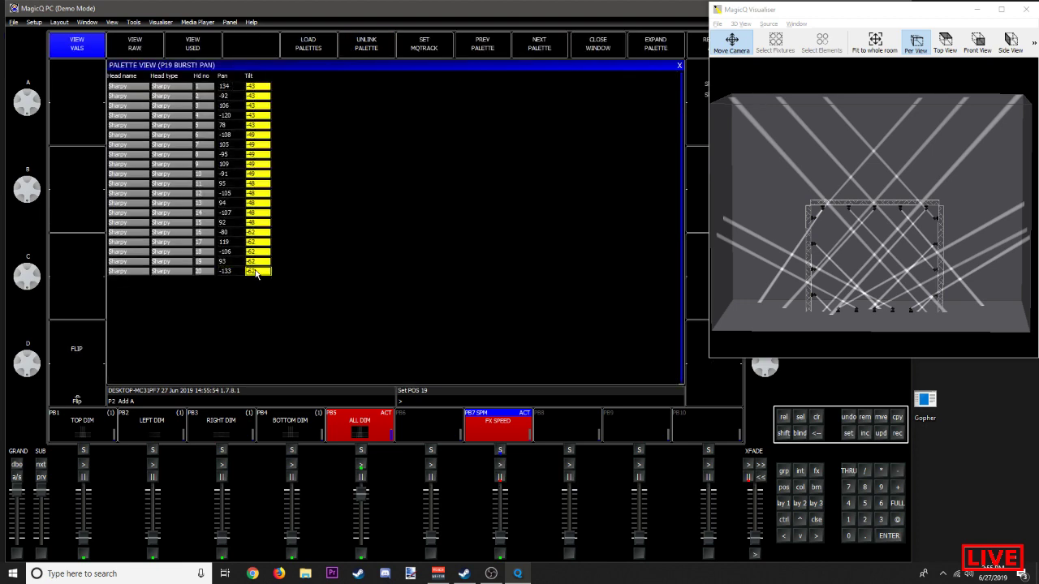
key("Delete")
left_click(679, 66)
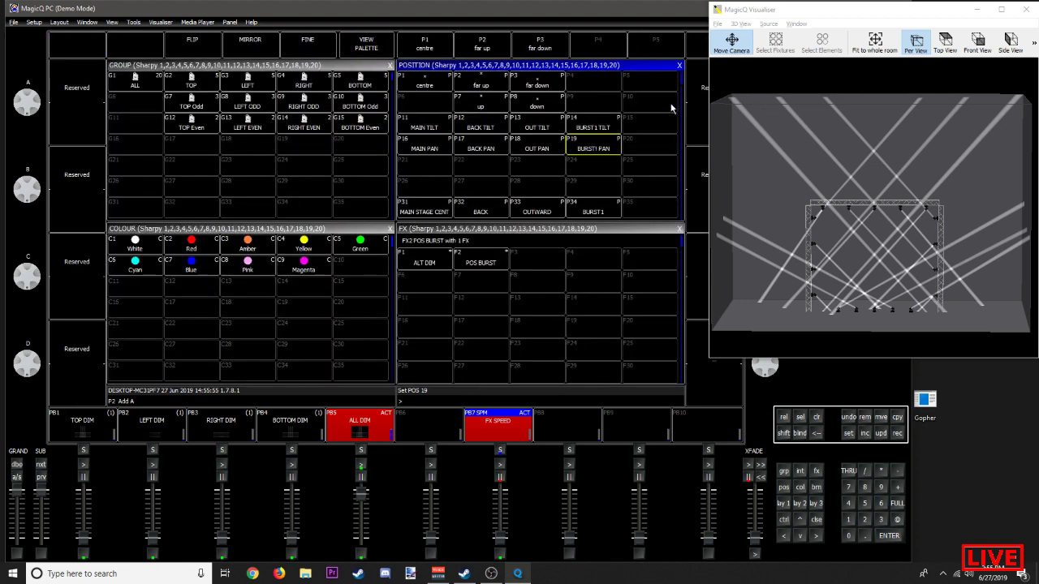
Step: Release the FX SPEED playback and return the ALL group to its located position with an empty programmer
left_click(816, 416)
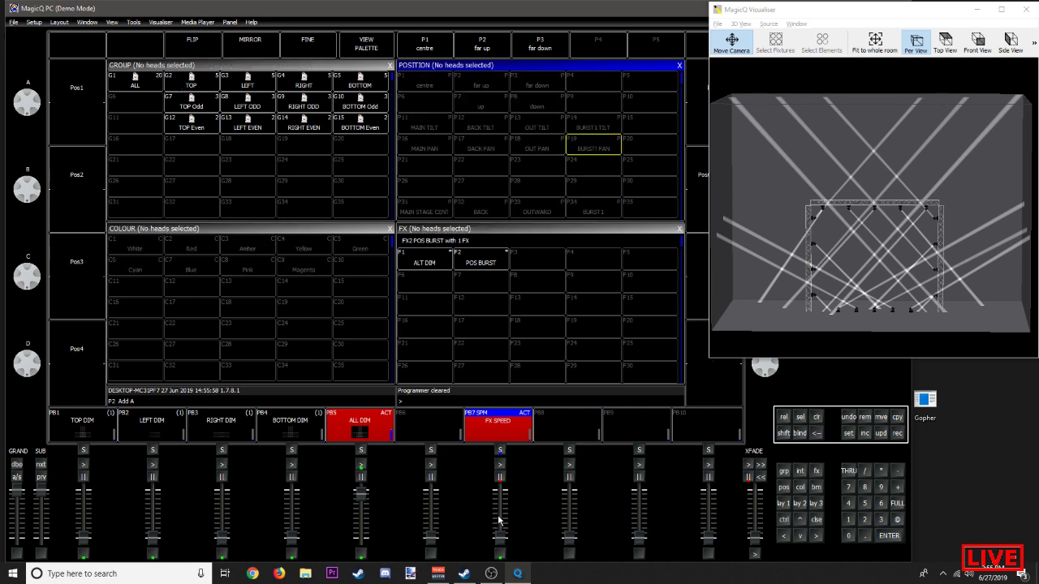
left_click(501, 556)
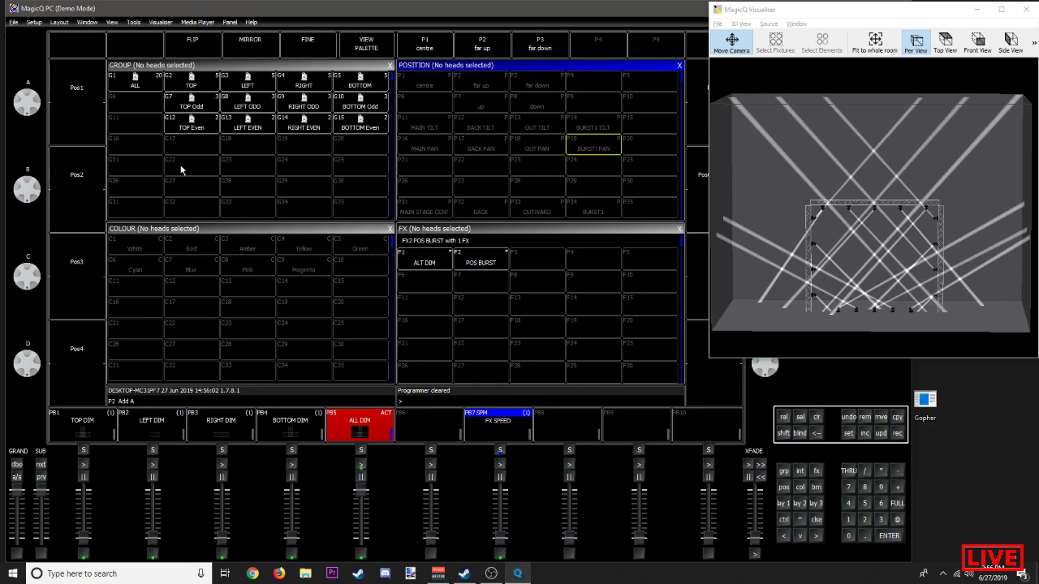
left_click(134, 79)
left_click(358, 51)
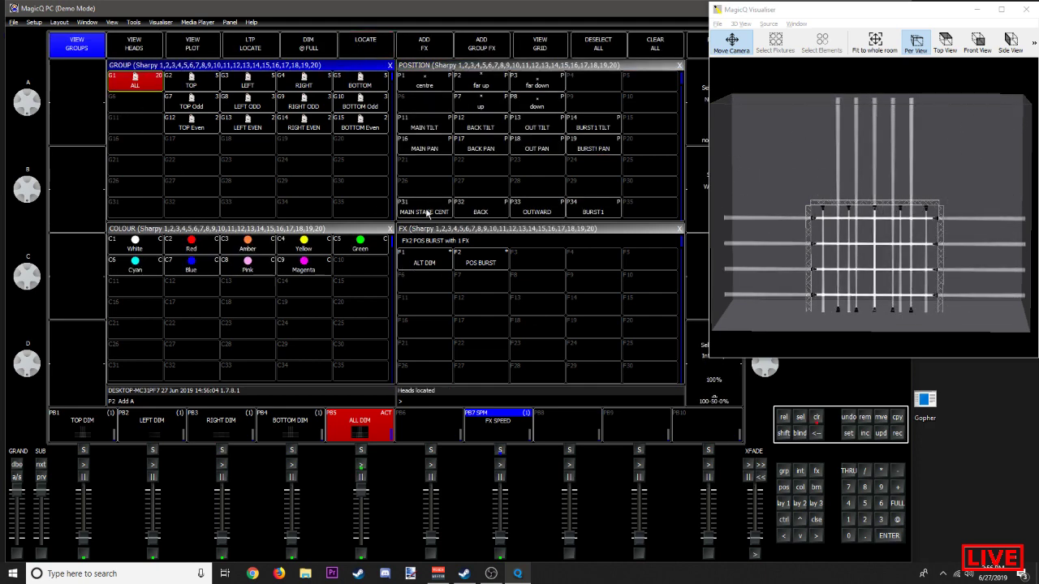
left_click(809, 419)
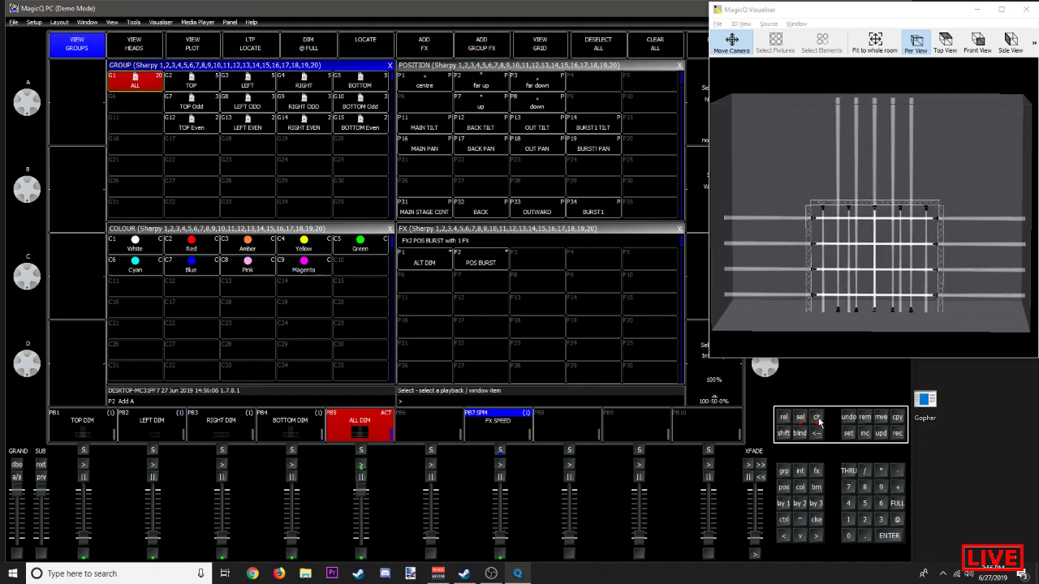
left_click(817, 418)
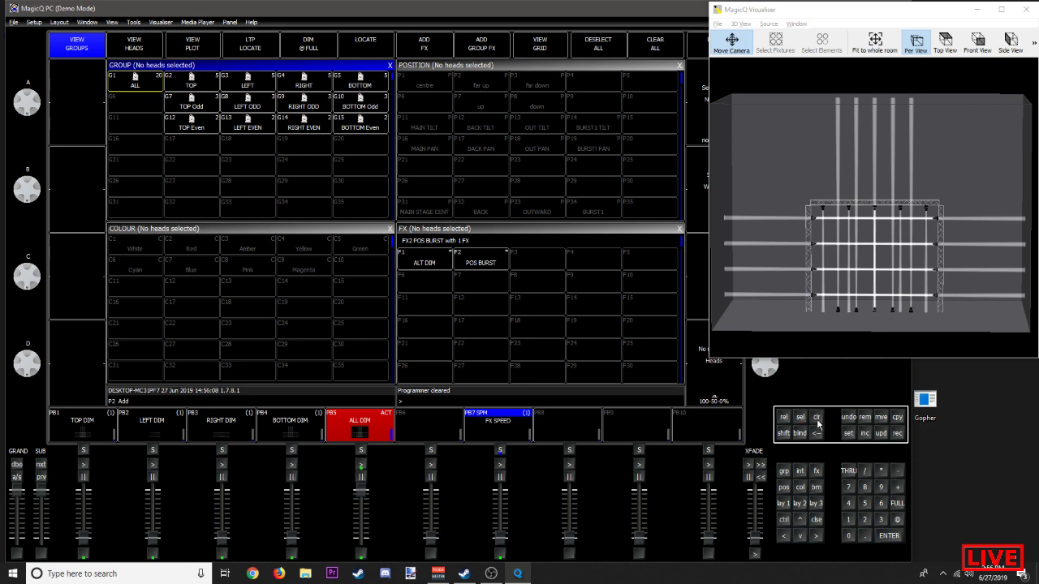
Step: Apply the BURST1 TILT and BURST! PAN palettes to the ALL group and examine the beams from several angles in the visualiser
left_click(134, 85)
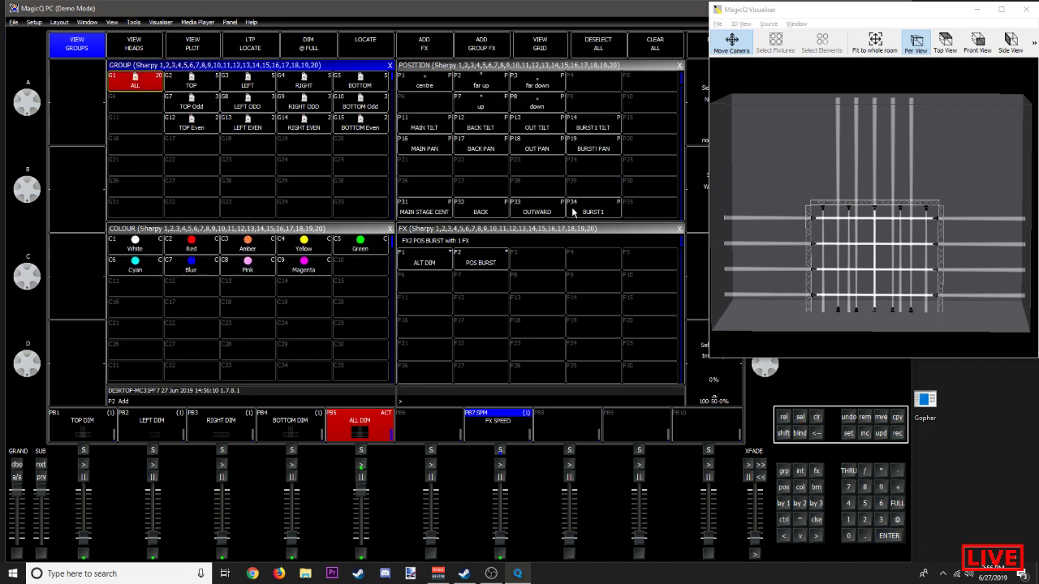
left_click(585, 133)
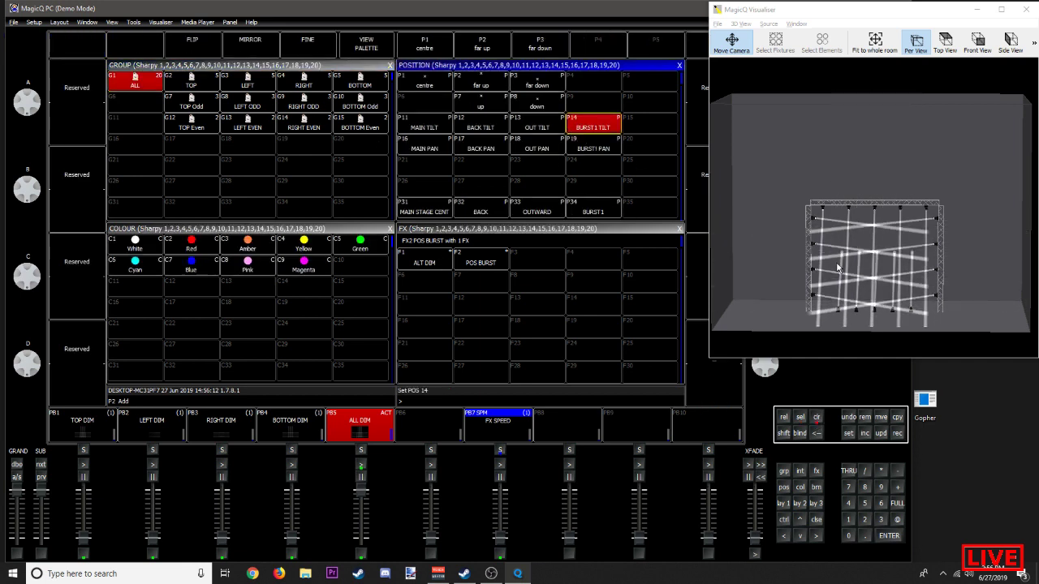
left_click(612, 153)
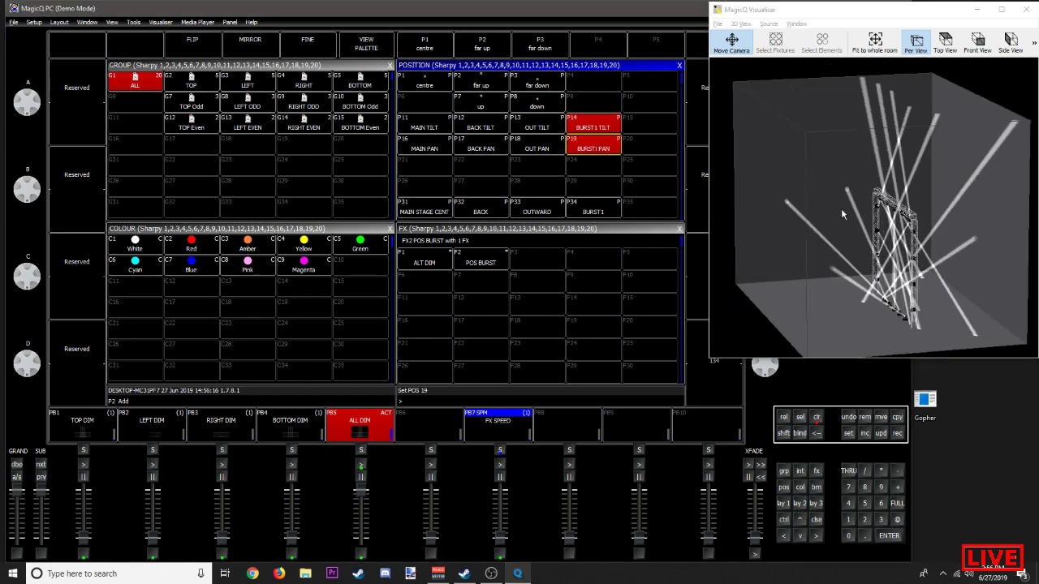
left_click_drag(962, 248, 897, 284)
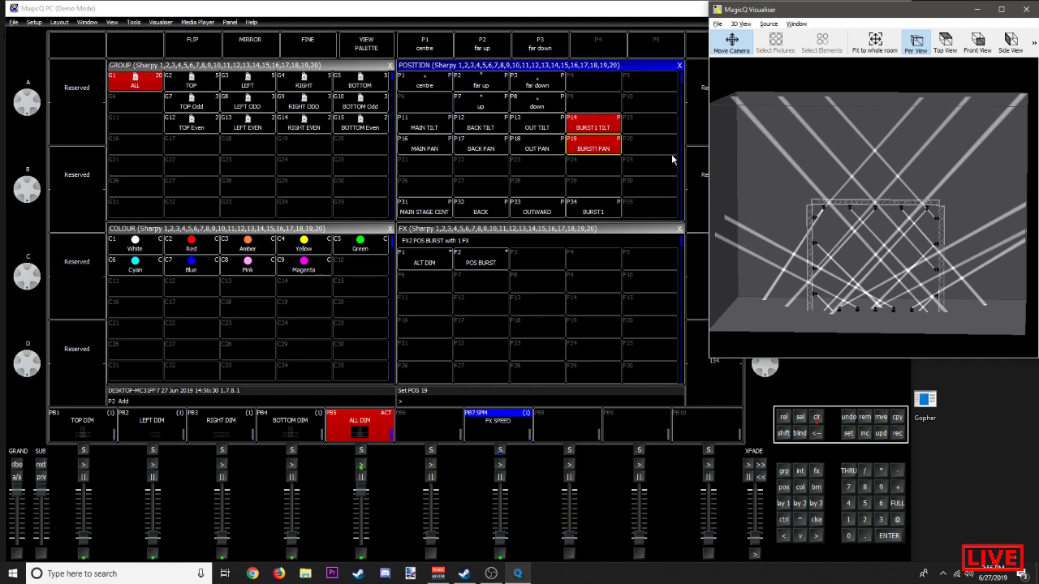
Step: Test the OUT TILT palette on the ALL group with OUT PAN and with BURST! PAN, comparing the beams in the visualiser
left_click(497, 128)
left_click(536, 141)
left_click(527, 125)
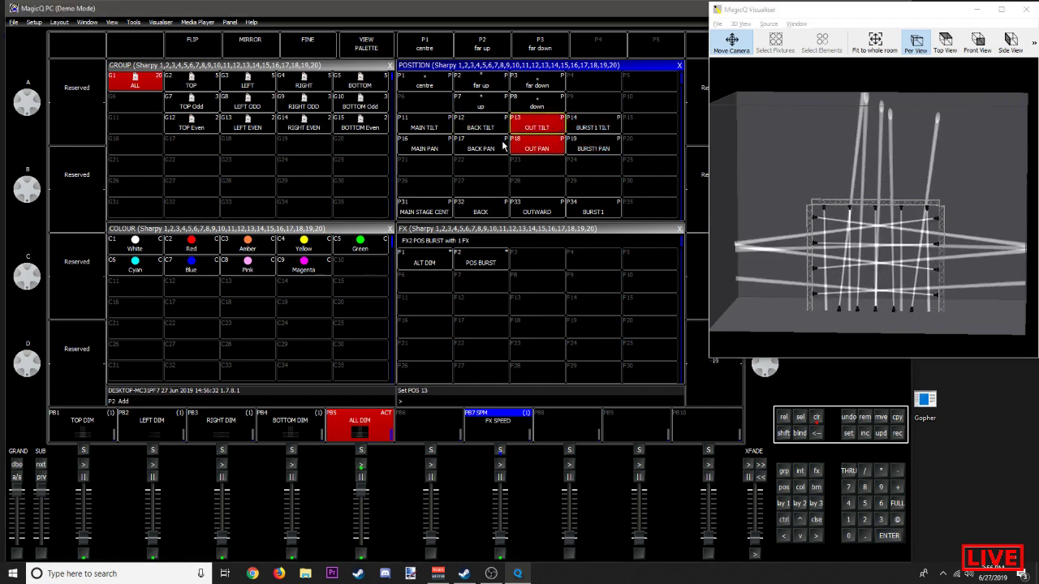
left_click(503, 144)
left_click(581, 148)
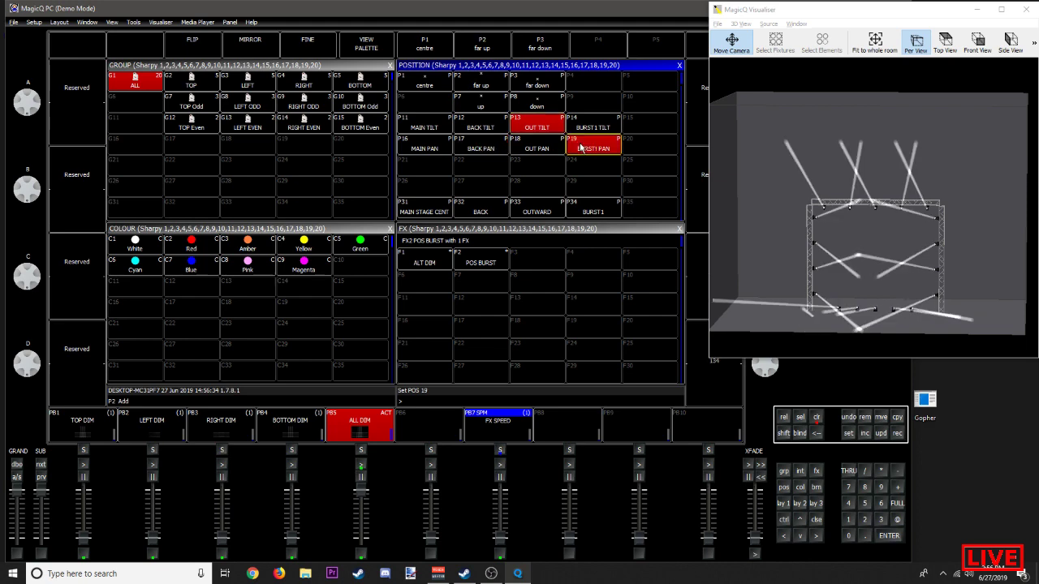
mouse_move(999, 286)
left_mouse_down()
mouse_move(766, 165)
mouse_move(542, 243)
mouse_move(1002, 264)
mouse_move(988, 276)
left_mouse_up()
left_click(532, 149)
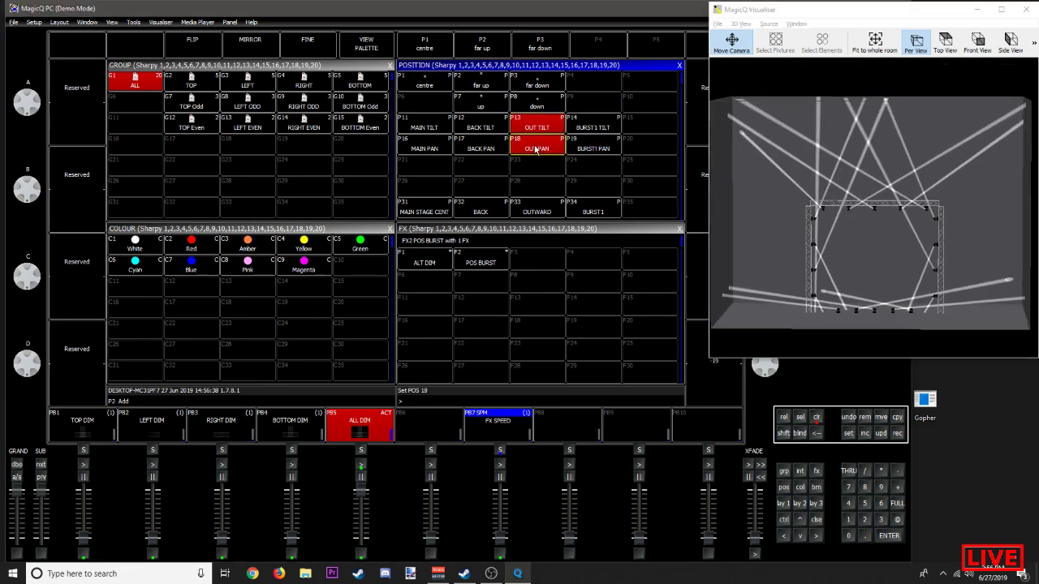
left_click(592, 153)
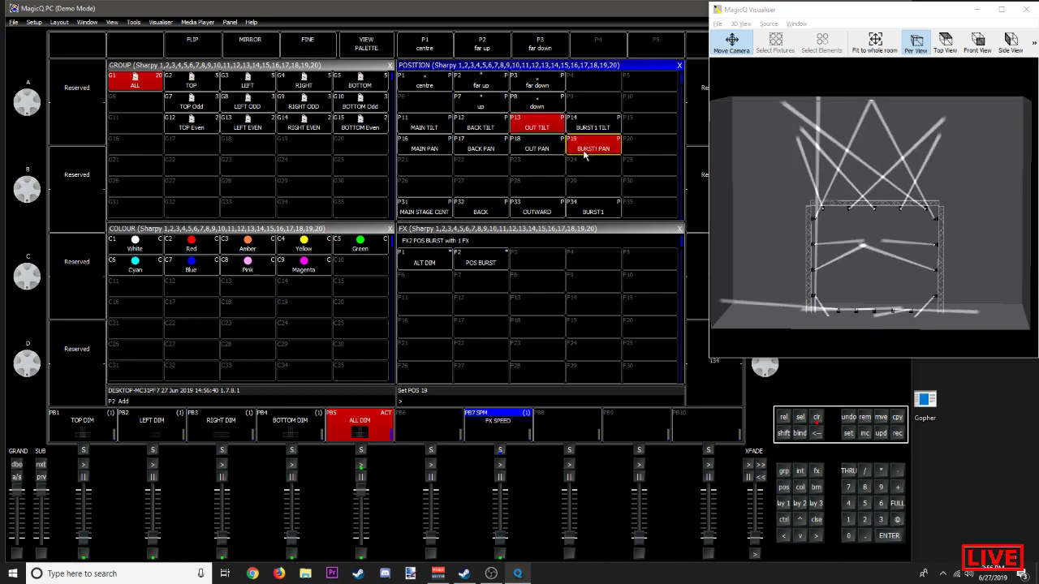
Step: Try the BURST! PAN palette with BACK TILT, OUT TILT, MAIN TILT and BURST1 TILT in turn on the ALL group
left_click(475, 127)
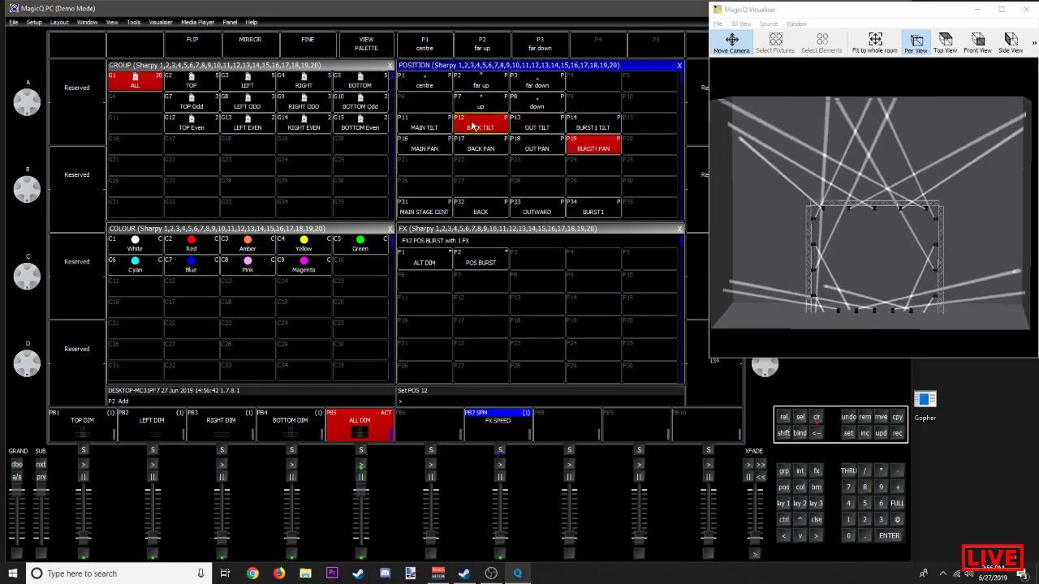
left_click(529, 128)
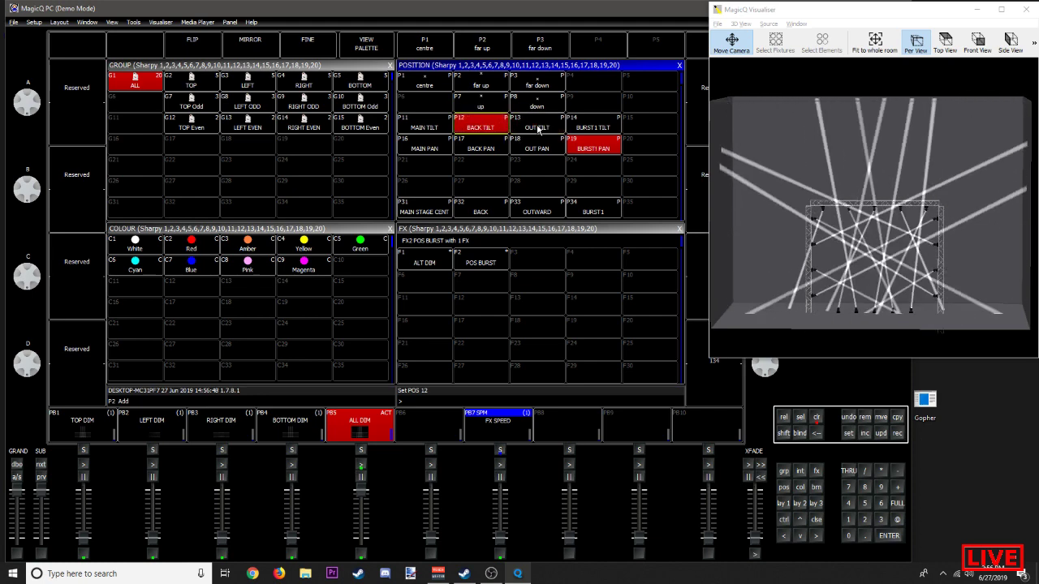
left_click(498, 121)
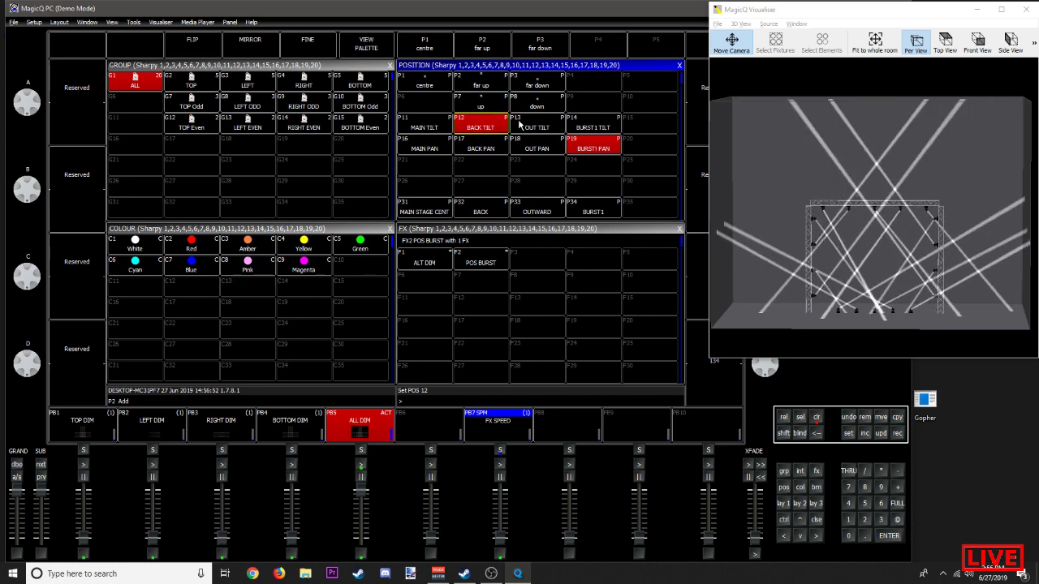
left_click(419, 130)
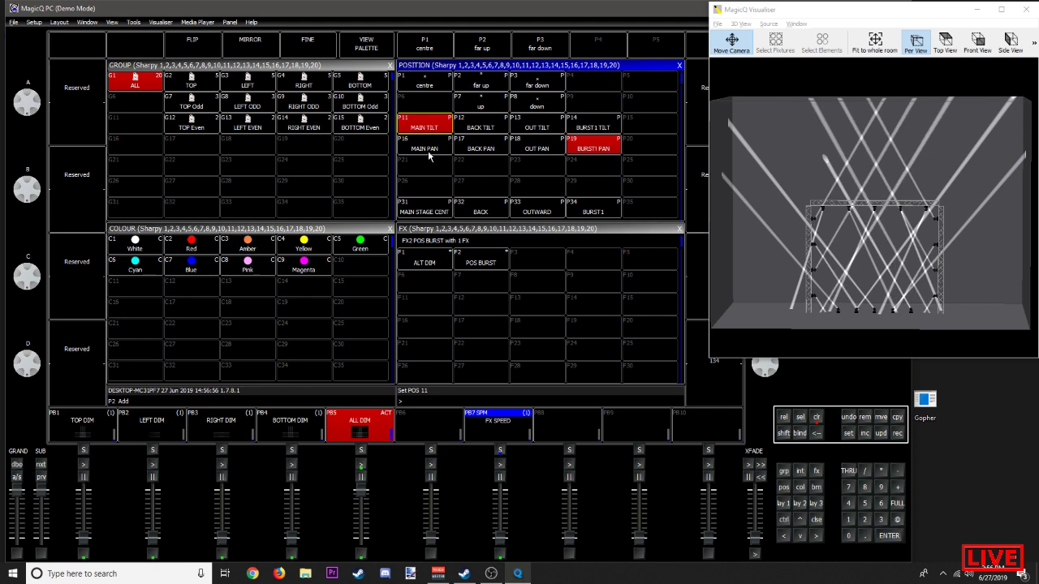
left_click(594, 130)
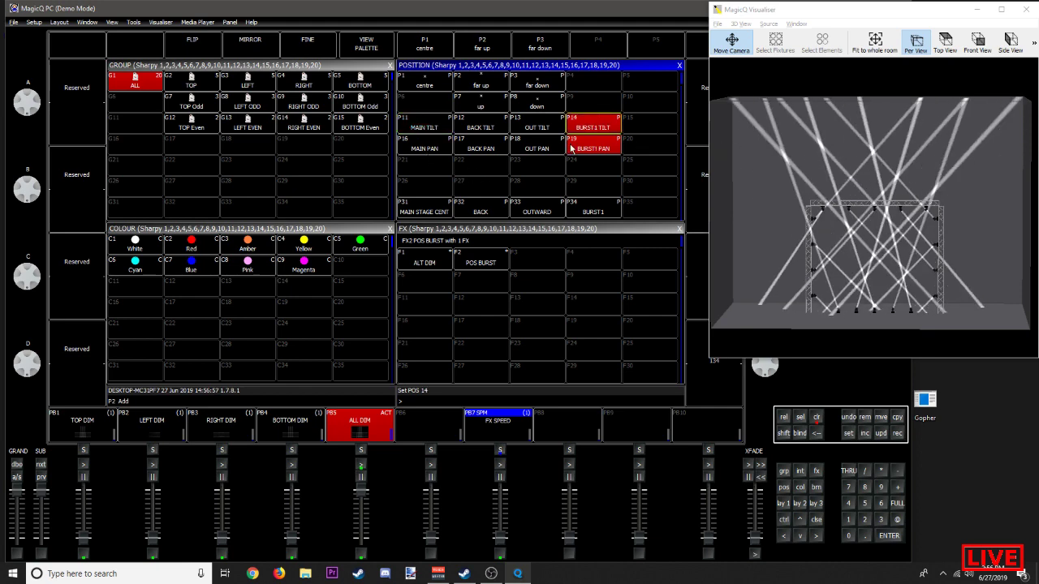
Step: Combine BURST1 TILT with MAIN PAN and with BACK PAN, and examine the beams from a raised side angle
left_click(425, 151)
left_click(484, 149)
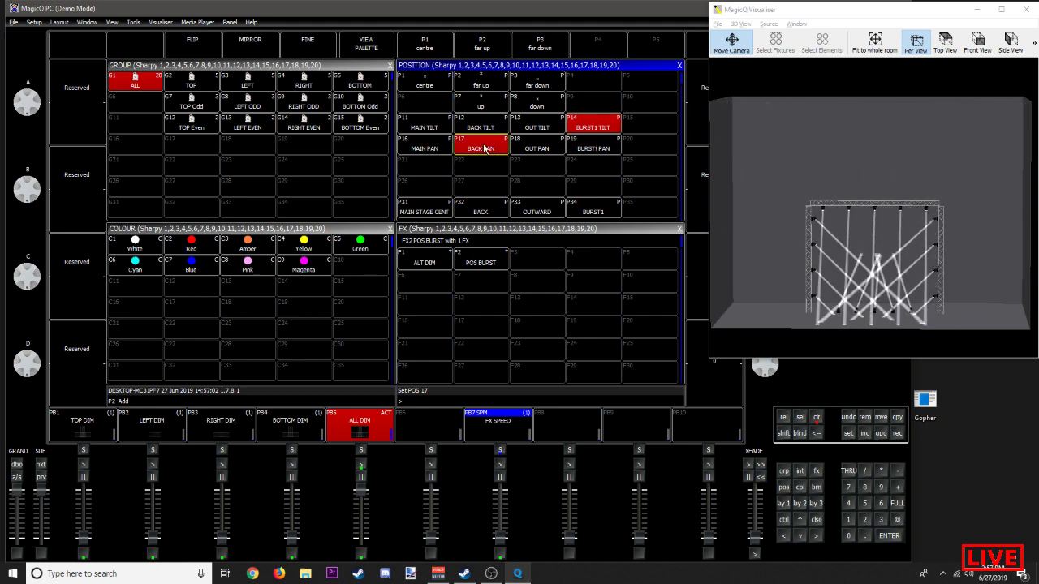
left_click_drag(899, 259, 807, 440)
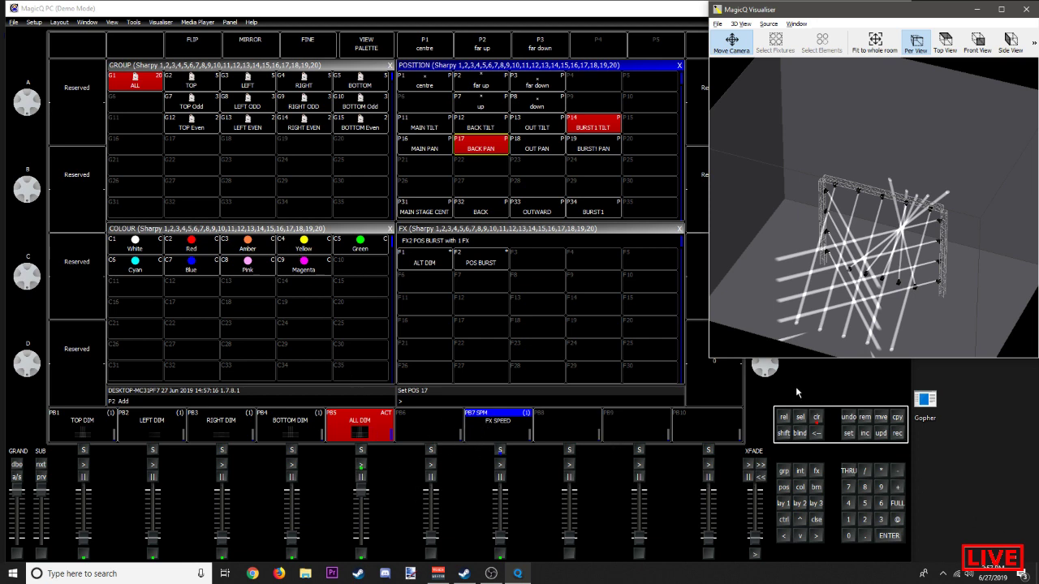
Step: Clear the programmer, lower the ALL DIM playback to zero and flash it several times
left_click(817, 417)
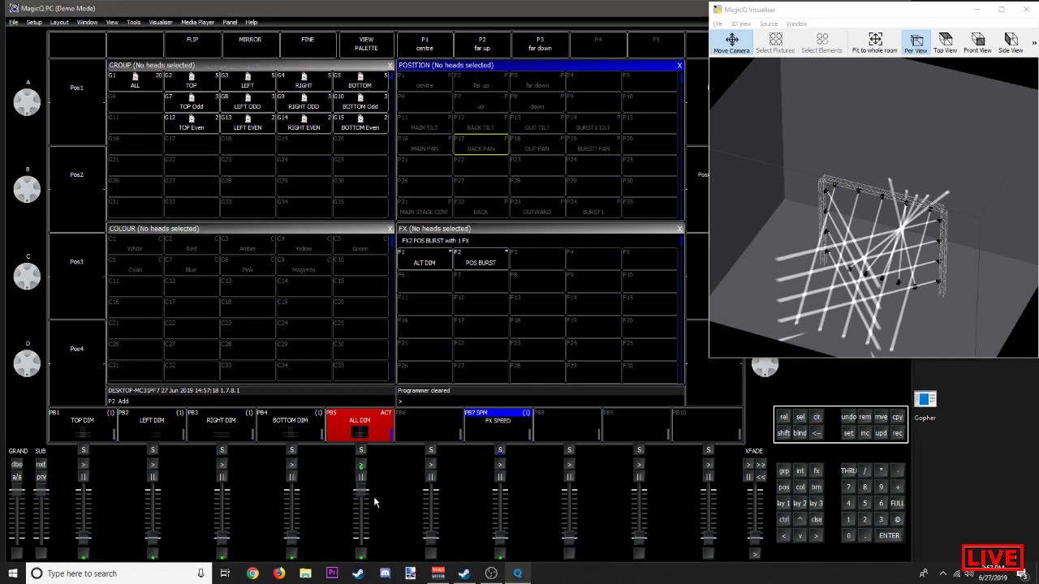
left_click_drag(364, 495, 358, 566)
left_click(361, 554)
left_click(361, 555)
left_click(361, 555)
left_click(361, 555)
Step: Flash the ALL DIM playback between position changes on the ALL group, applying OUT PAN, OUT TILT, BURST1 TILT and BURST! PAN in turn
left_click(145, 85)
left_click(542, 146)
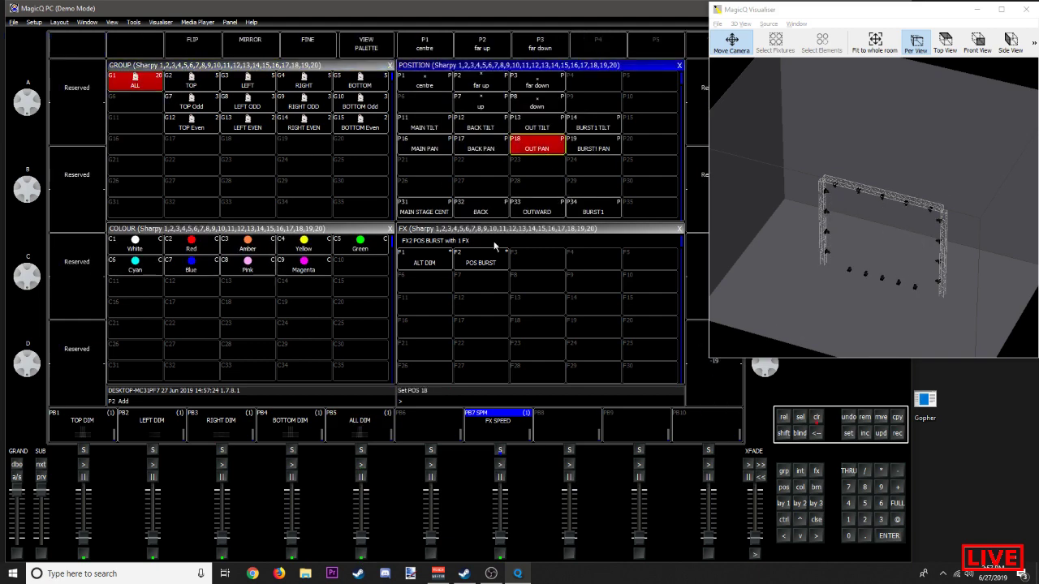
left_click(361, 555)
left_click(361, 555)
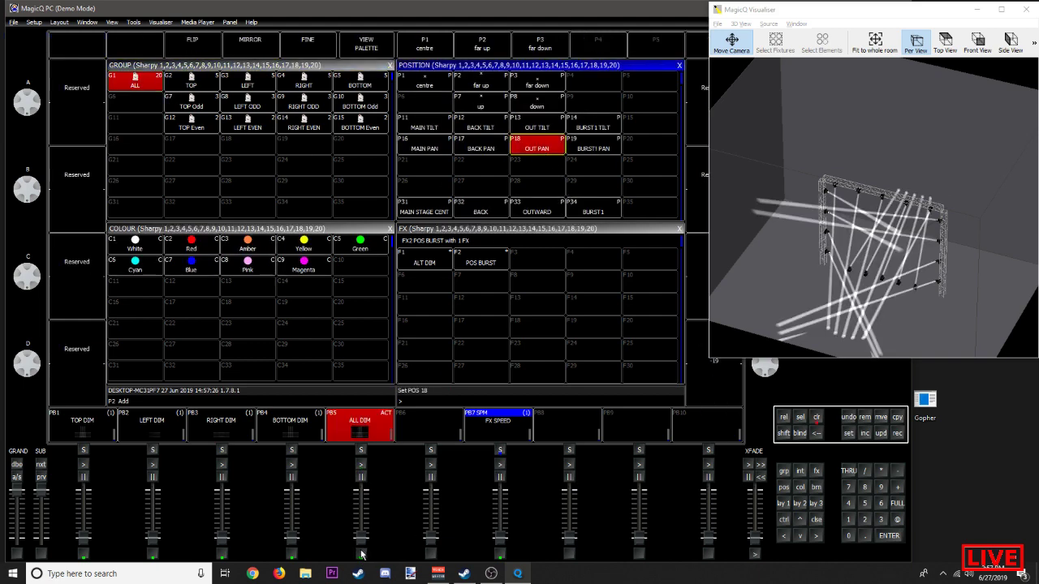
left_click(540, 130)
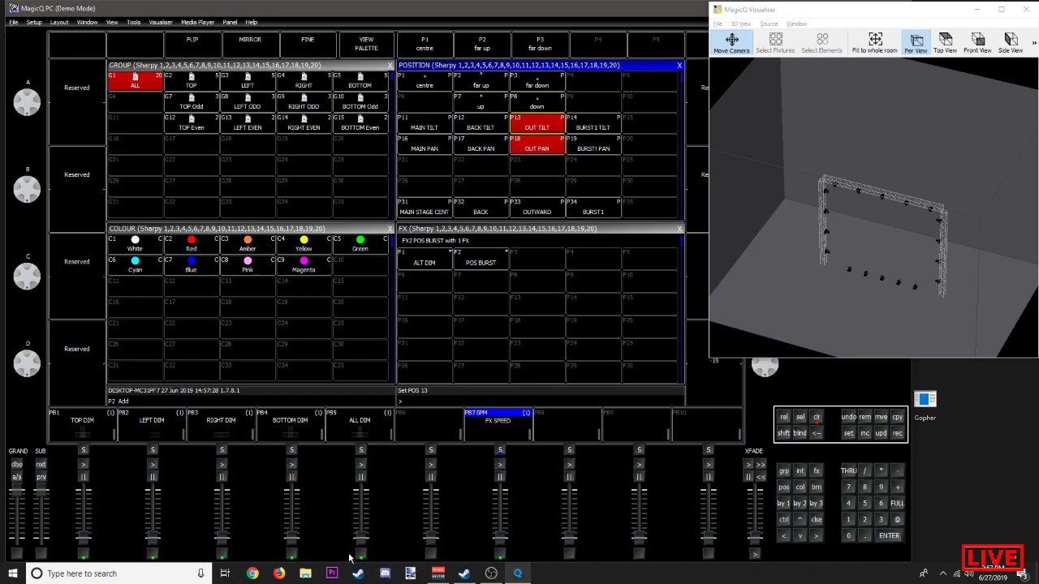
left_click(357, 555)
left_click(602, 128)
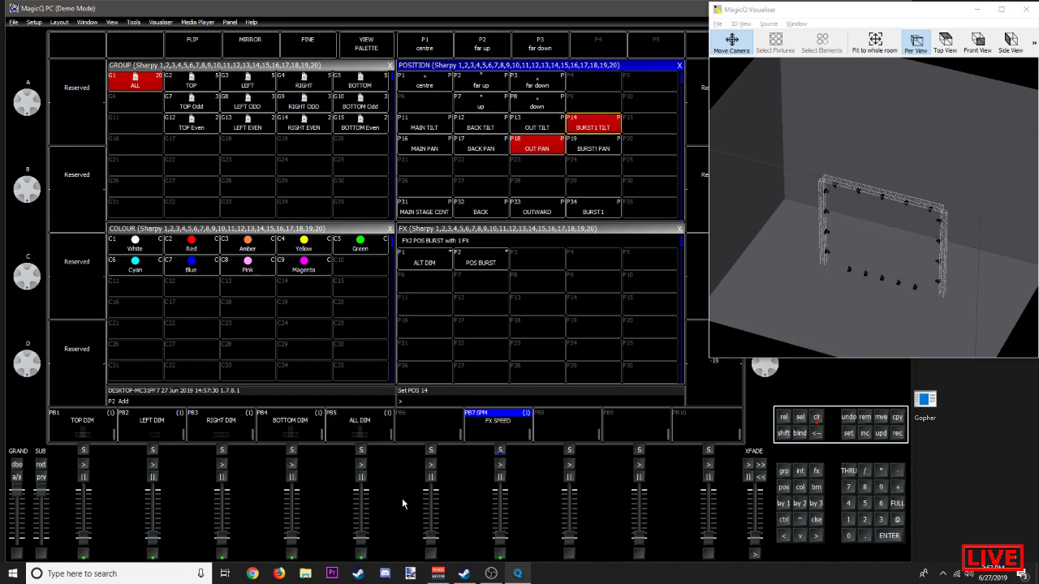
left_click(361, 555)
left_click(582, 148)
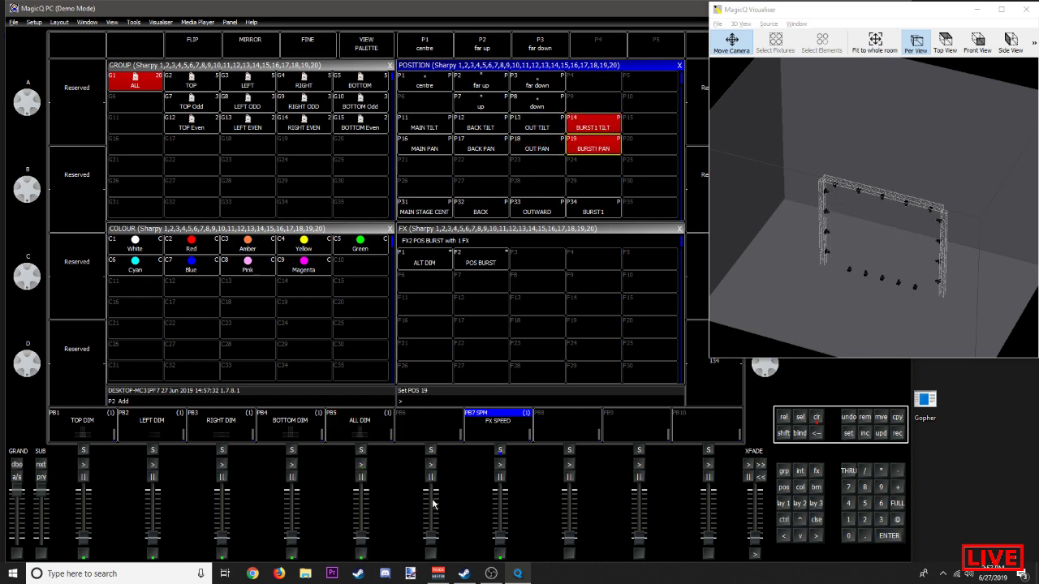
left_click(360, 555)
Step: Clear the programmer, leaving no heads selected, and close the visualiser
left_click(816, 417)
left_click(138, 87)
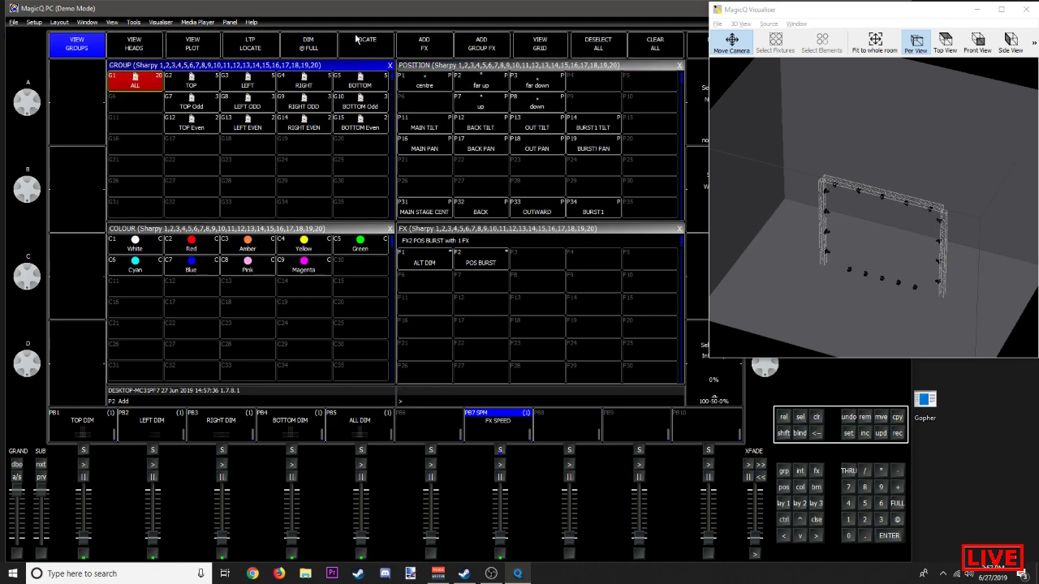
left_click(817, 417)
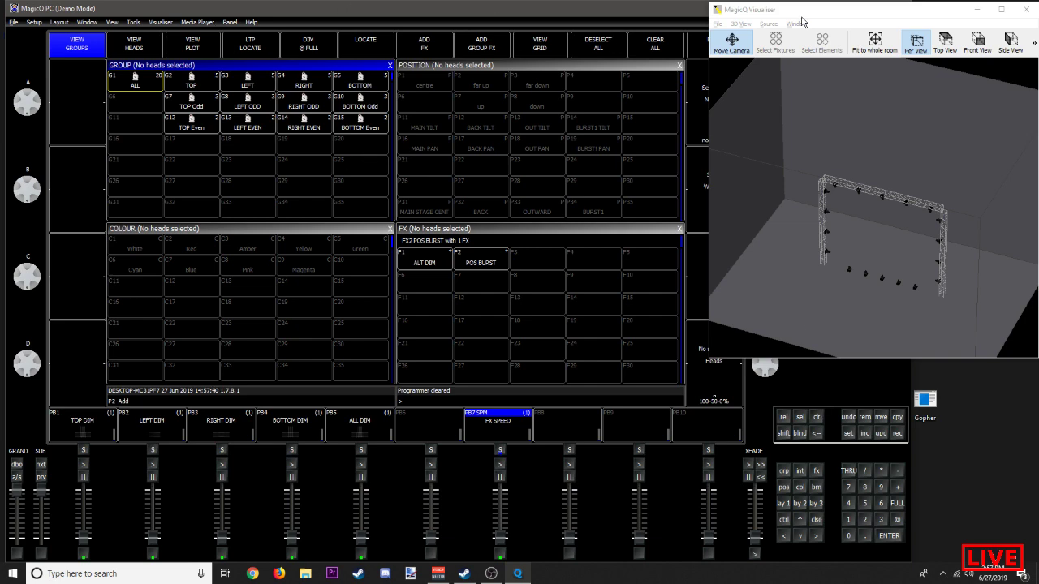
left_click(1021, 9)
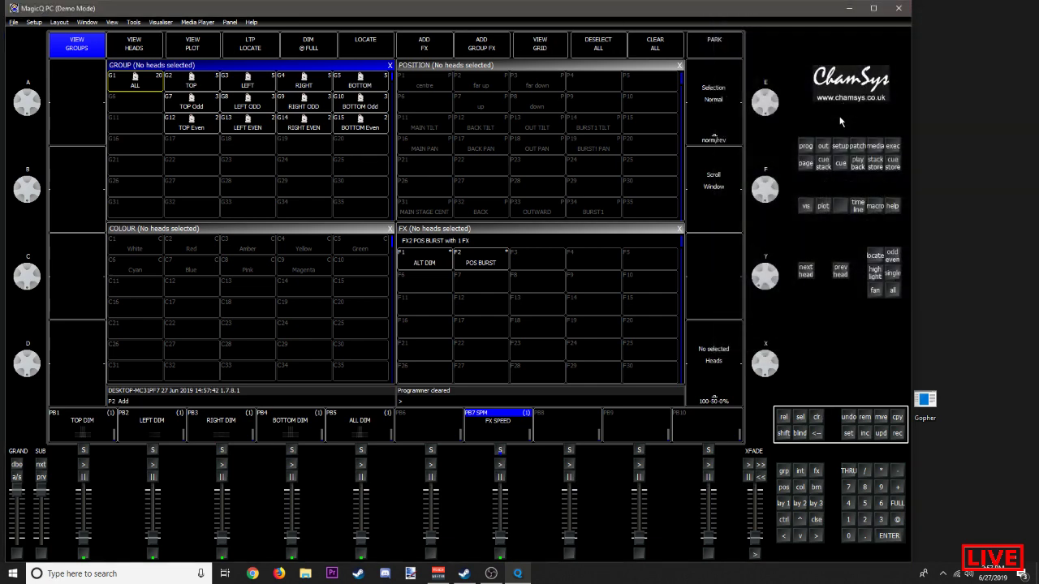